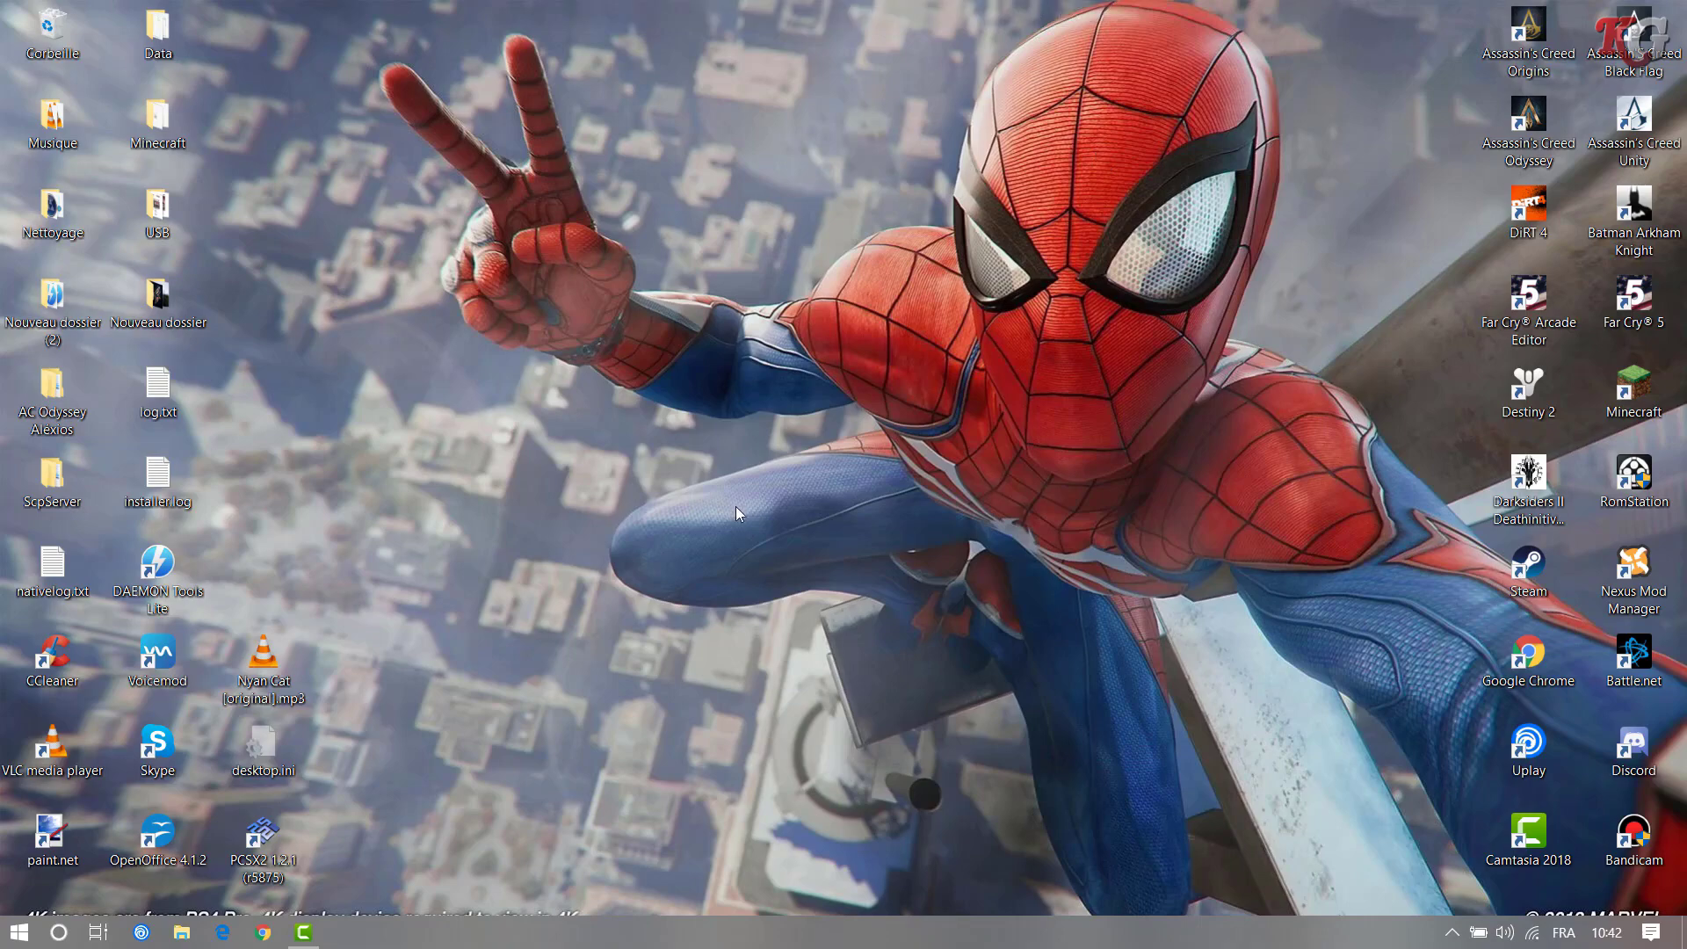
- Switch to Camtasia and import Intro Youtube.mp4 from the Intro Youtube folder in Documents into the media bin
left_click(290, 943)
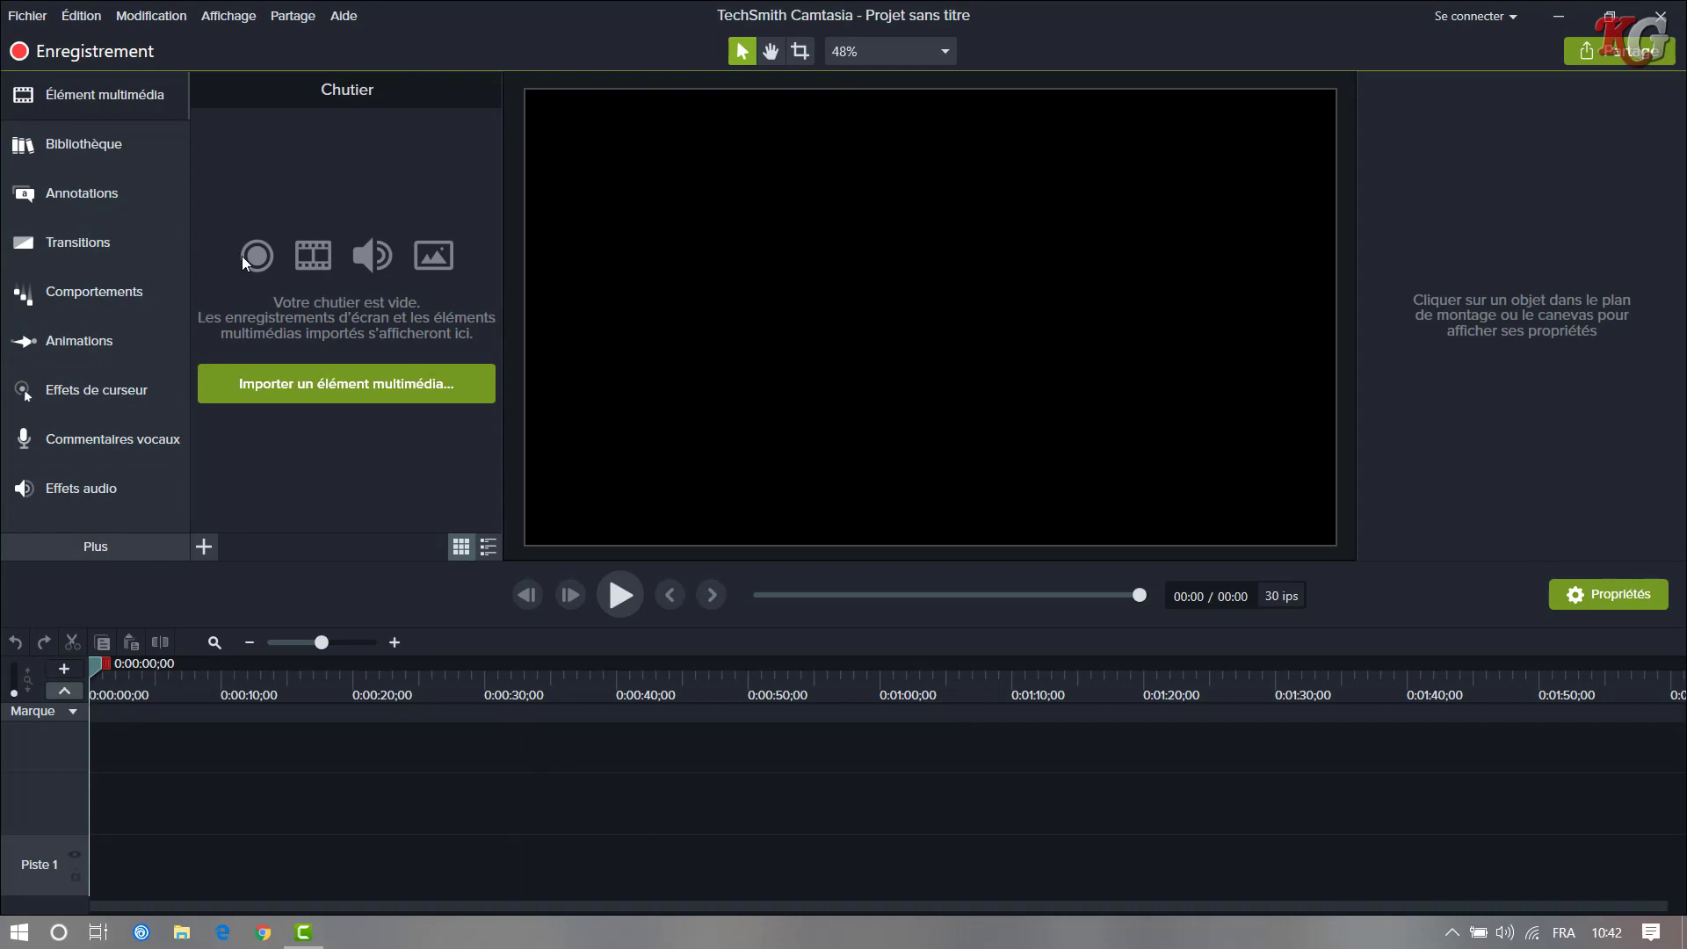
left_click(319, 383)
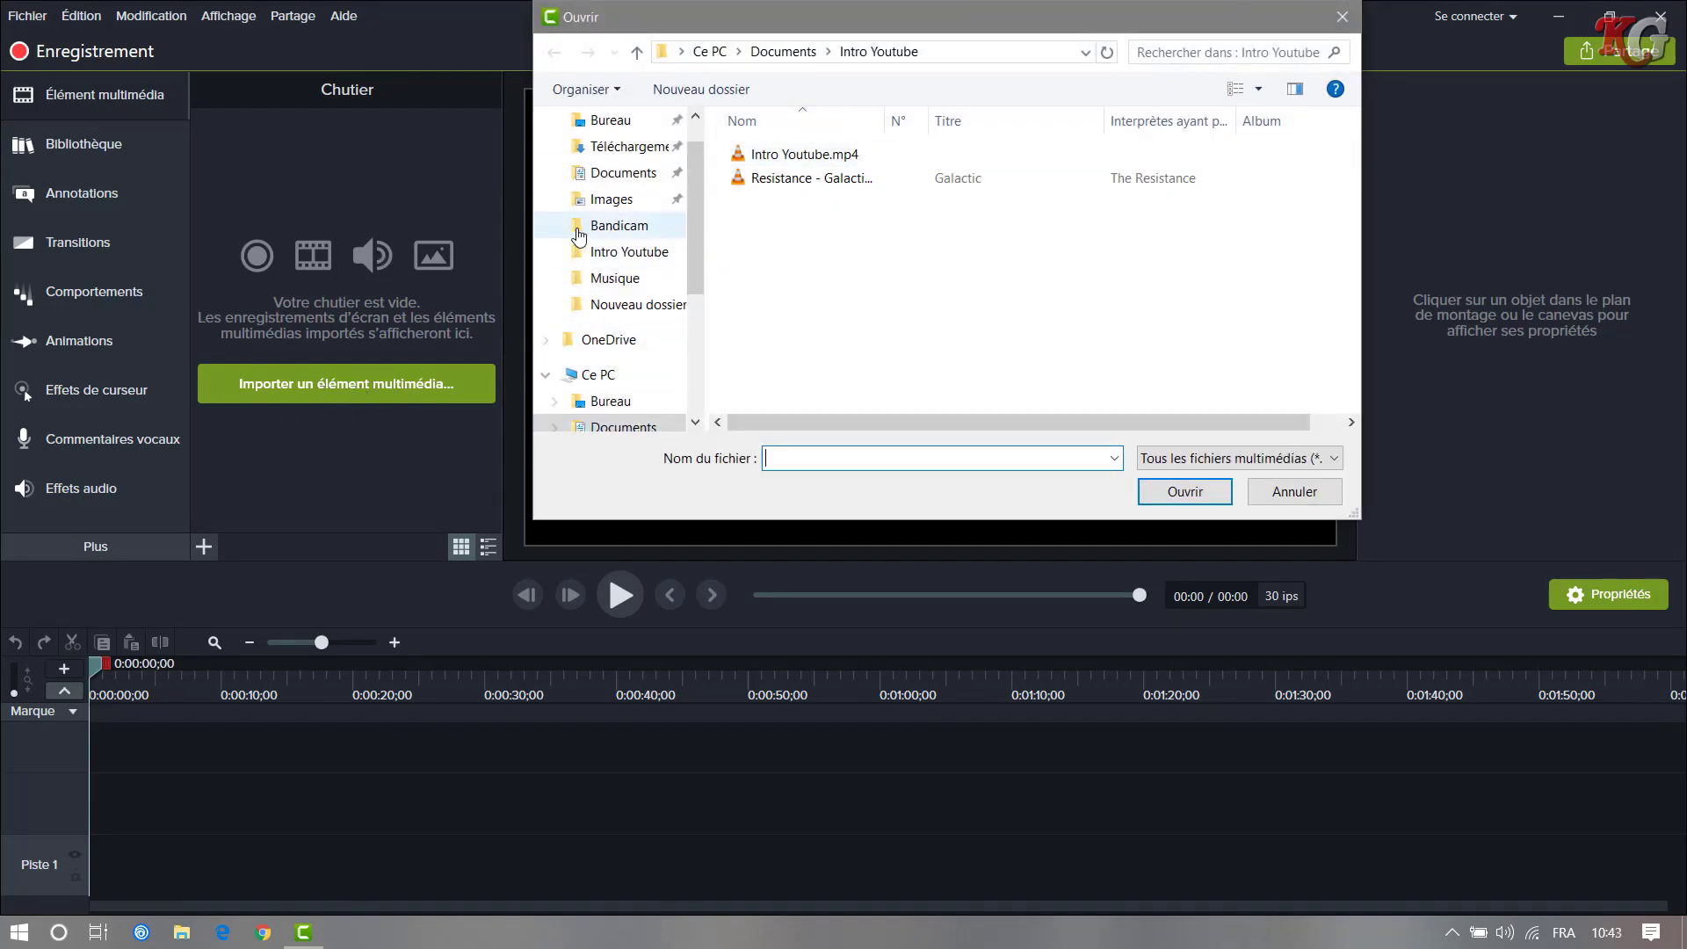
left_click(611, 378)
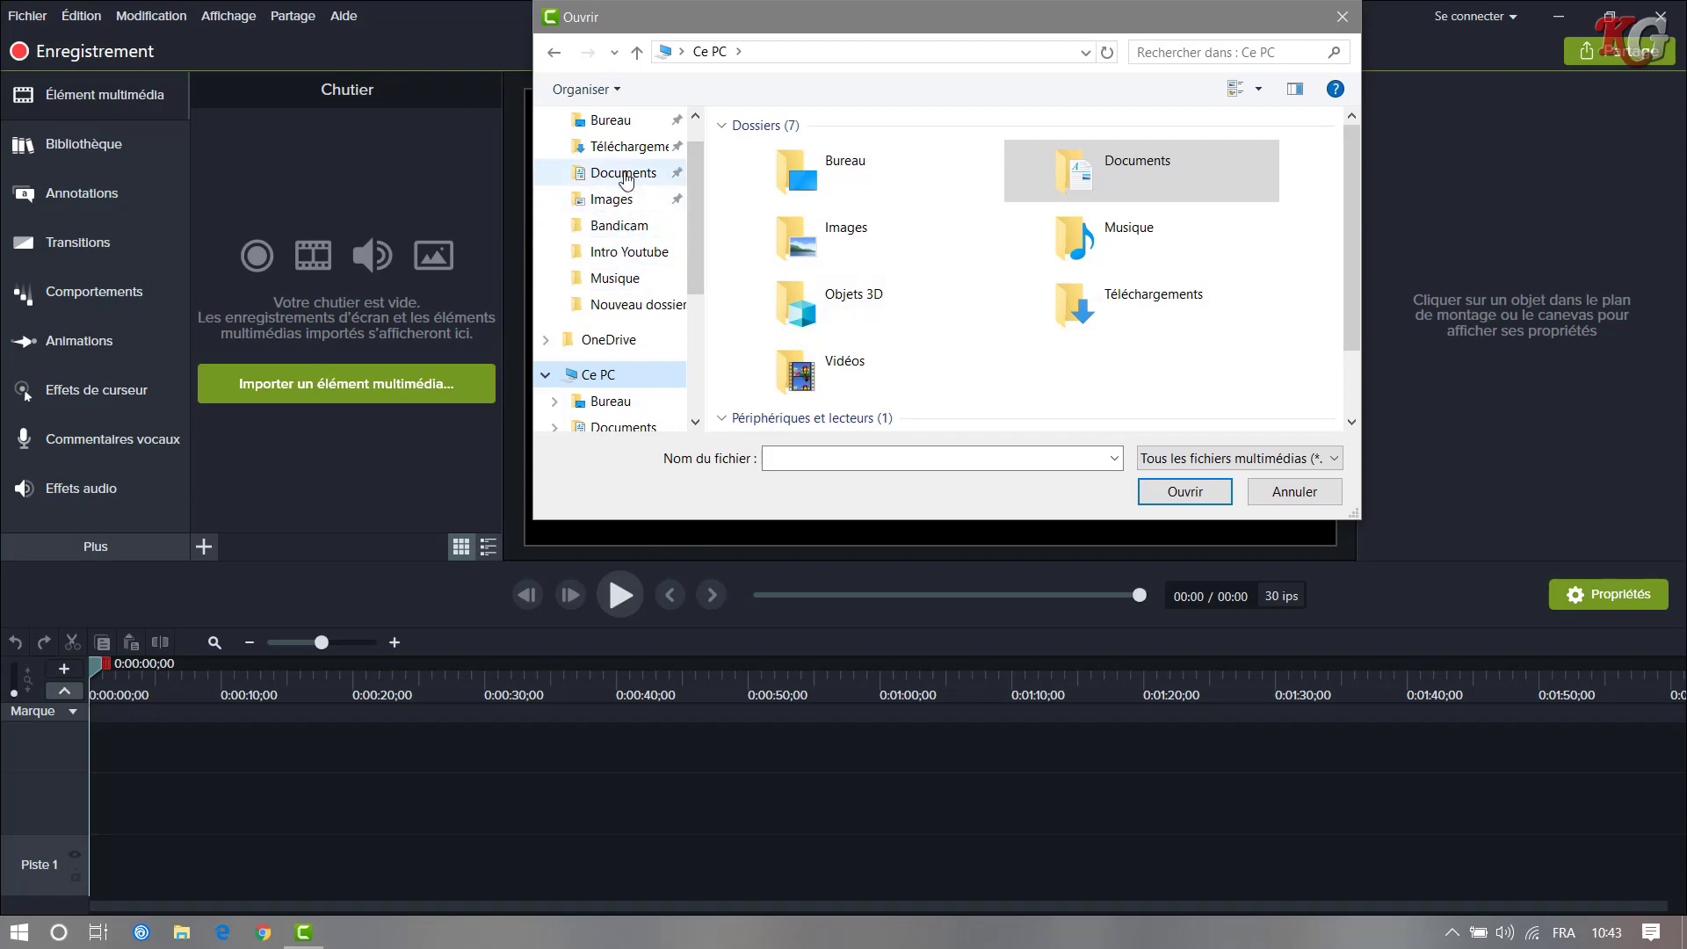
left_click(594, 181)
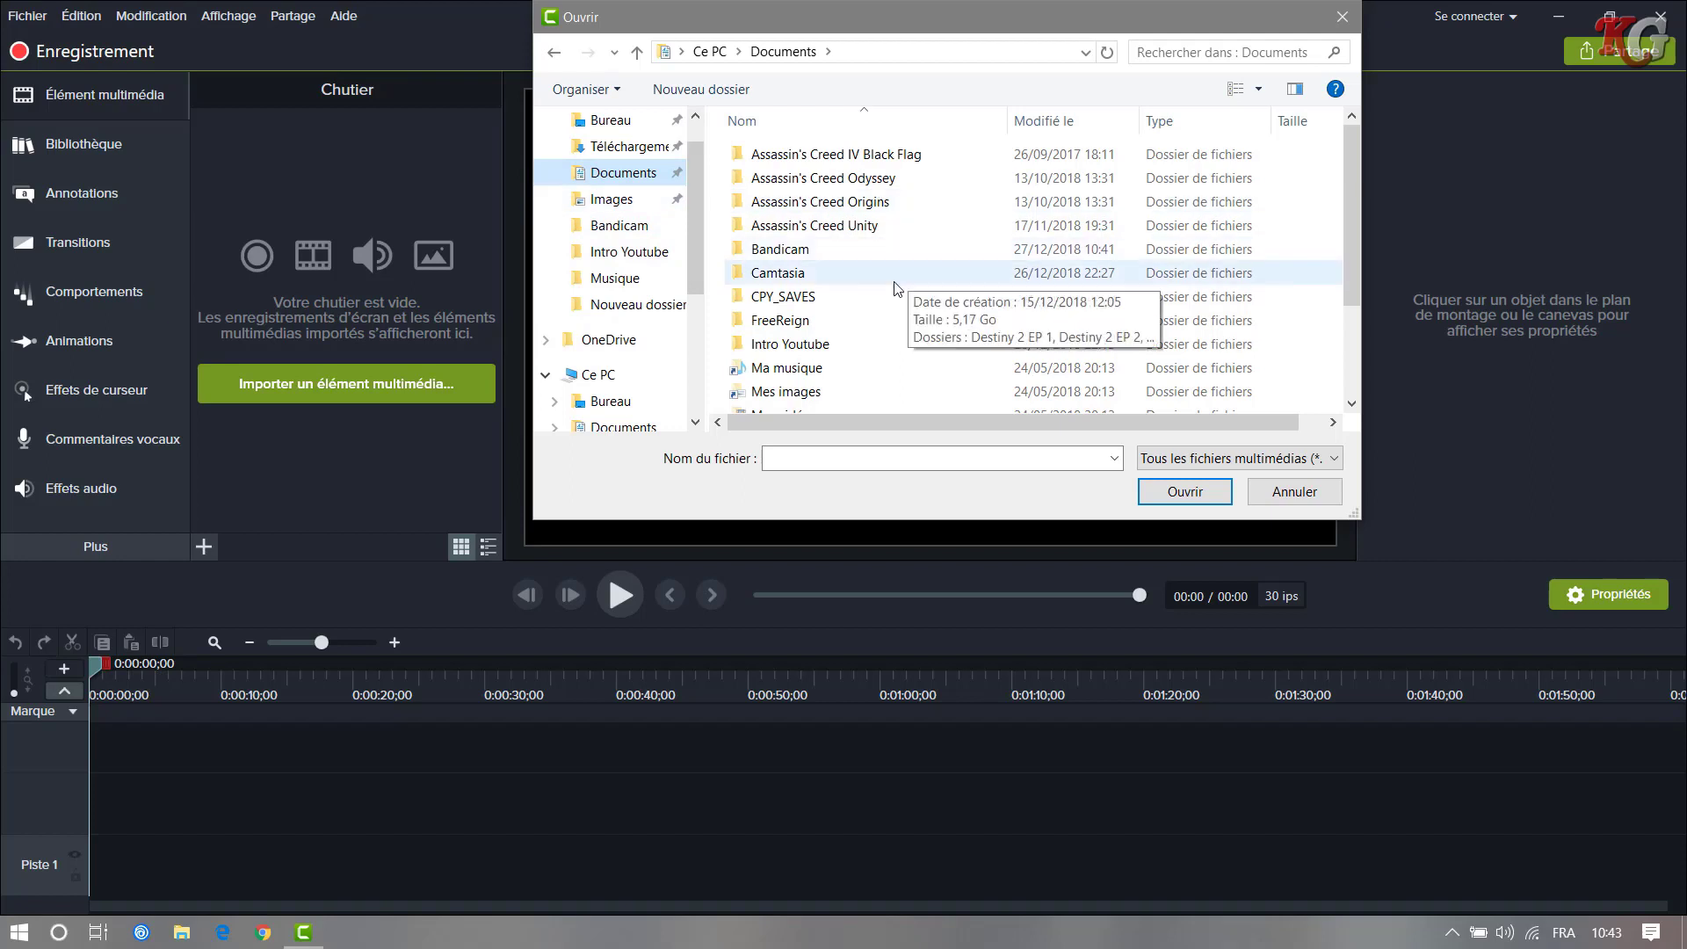
double_click(809, 345)
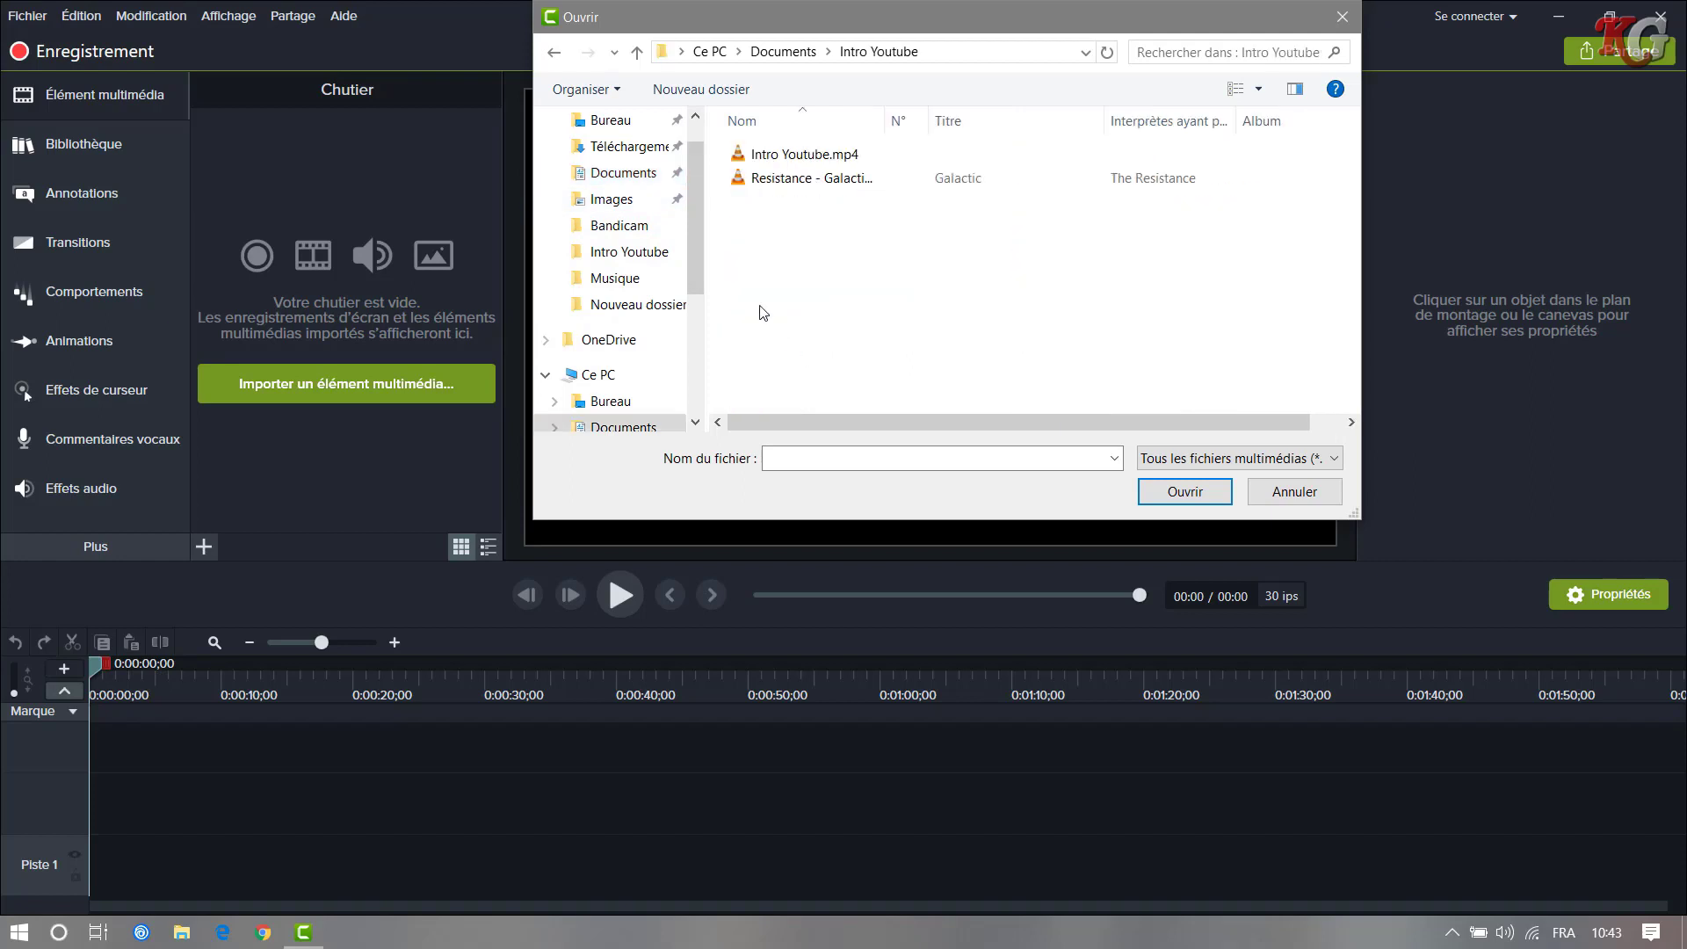
left_click(822, 154)
left_click(1192, 493)
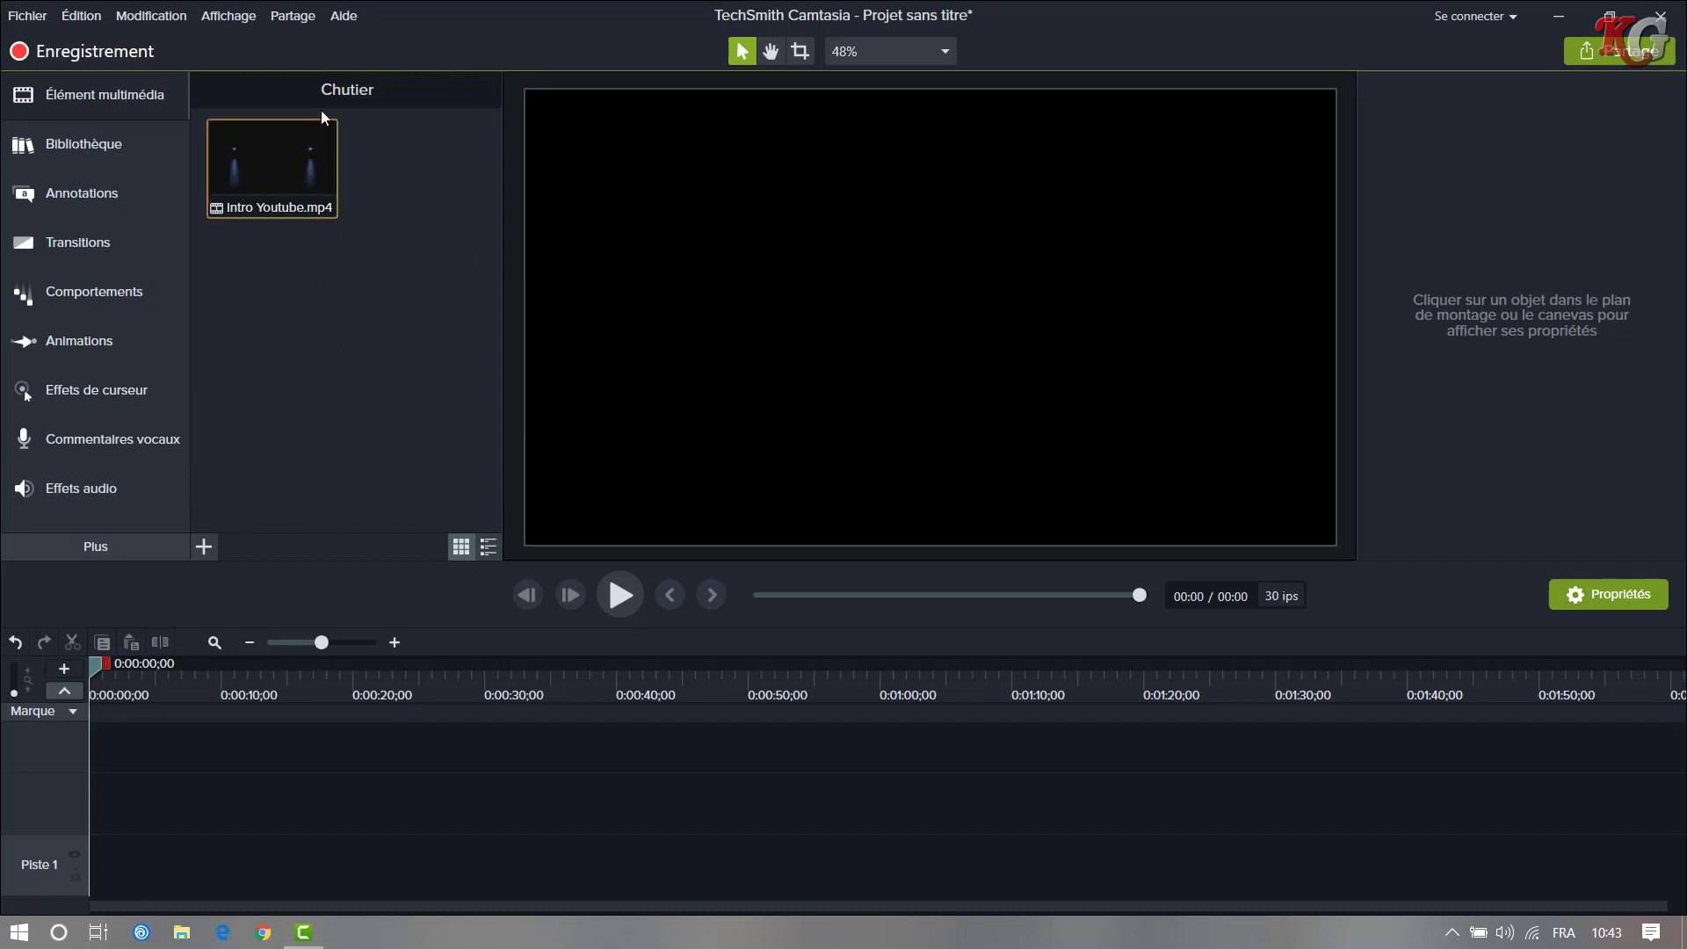
- Import the first bandicam video from the Destniny 2 ep 2 folder inside Bandicam into the media bin
right_click(369, 261)
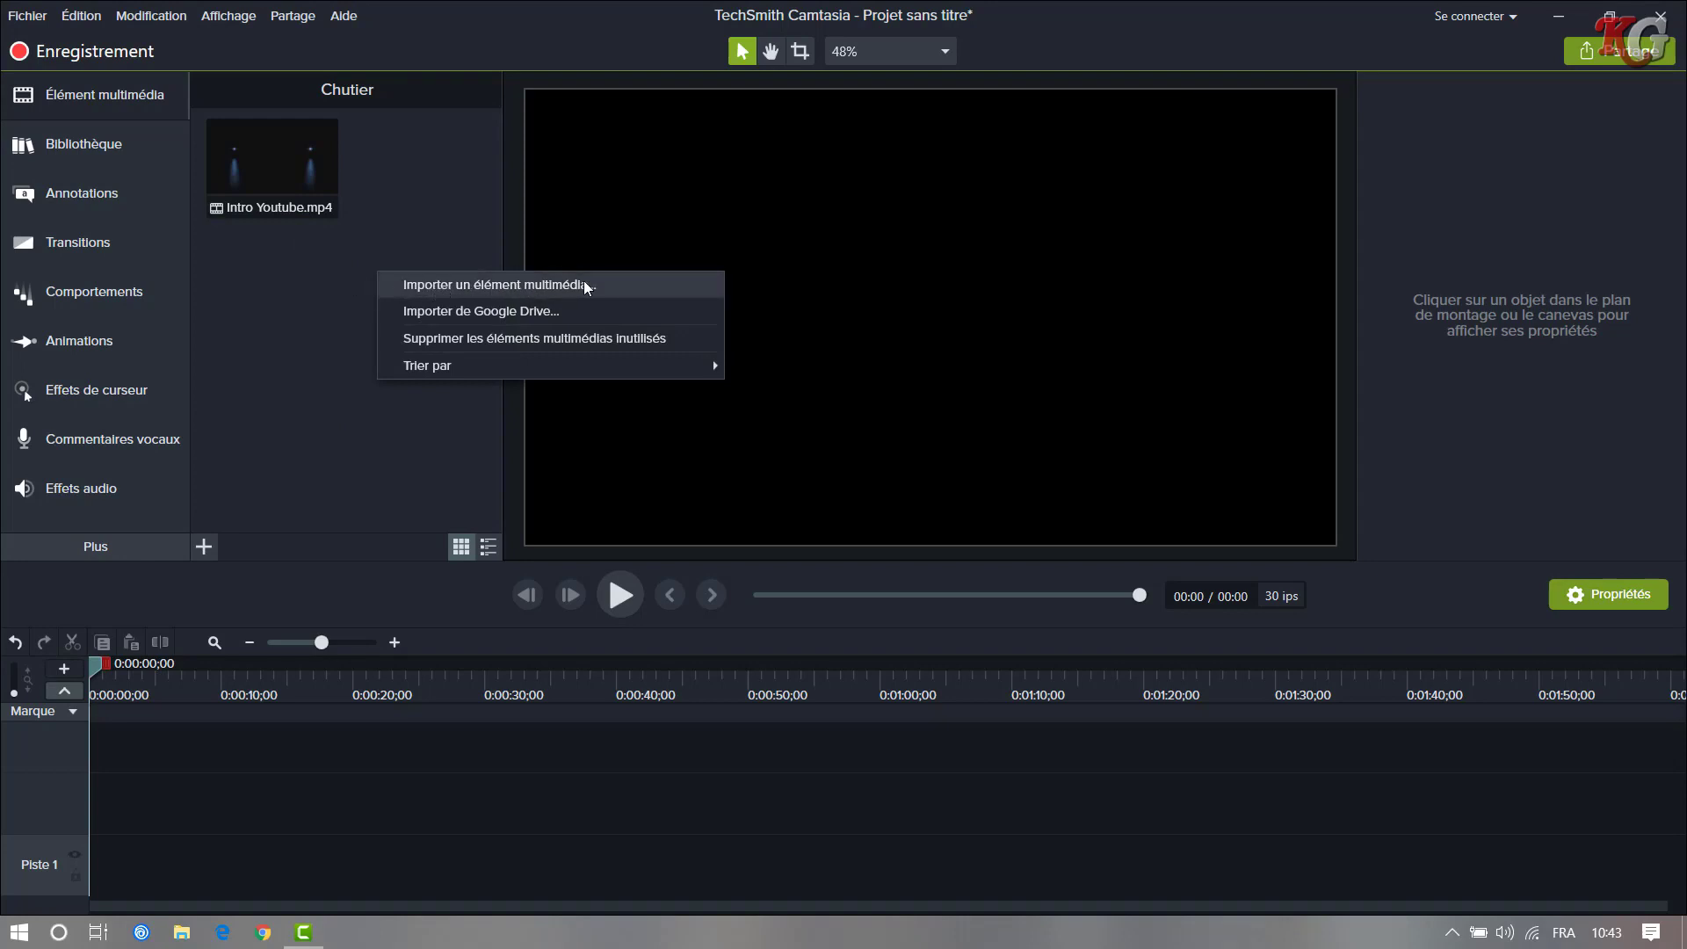
left_click(207, 548)
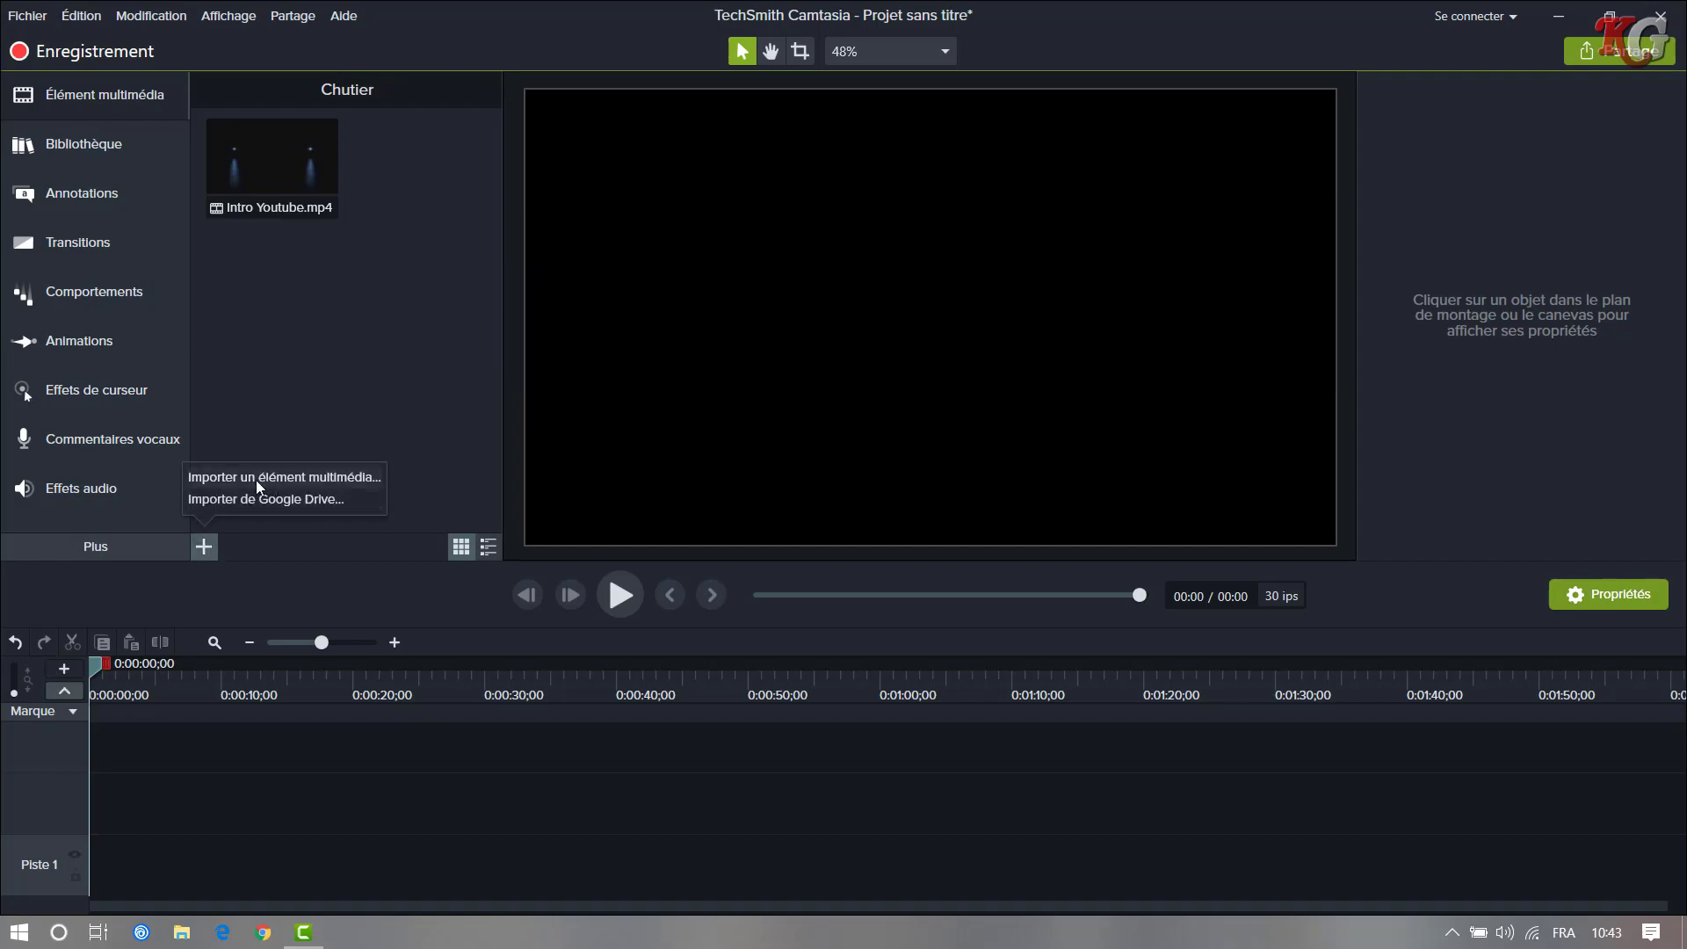
left_click(334, 475)
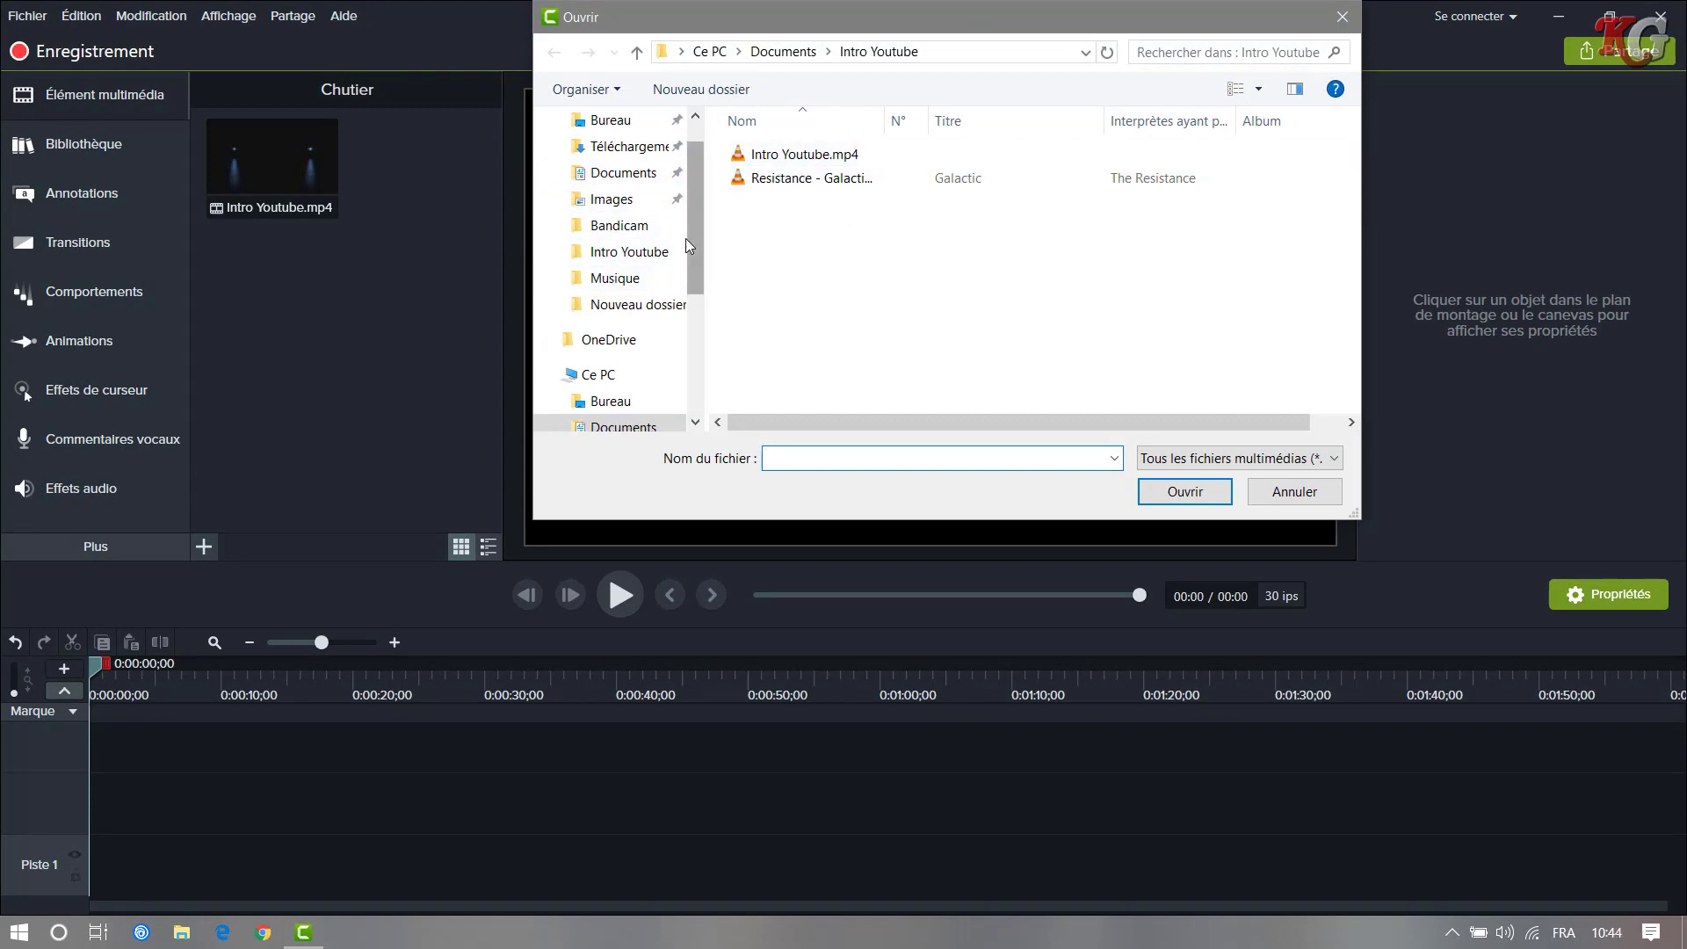
left_click(615, 172)
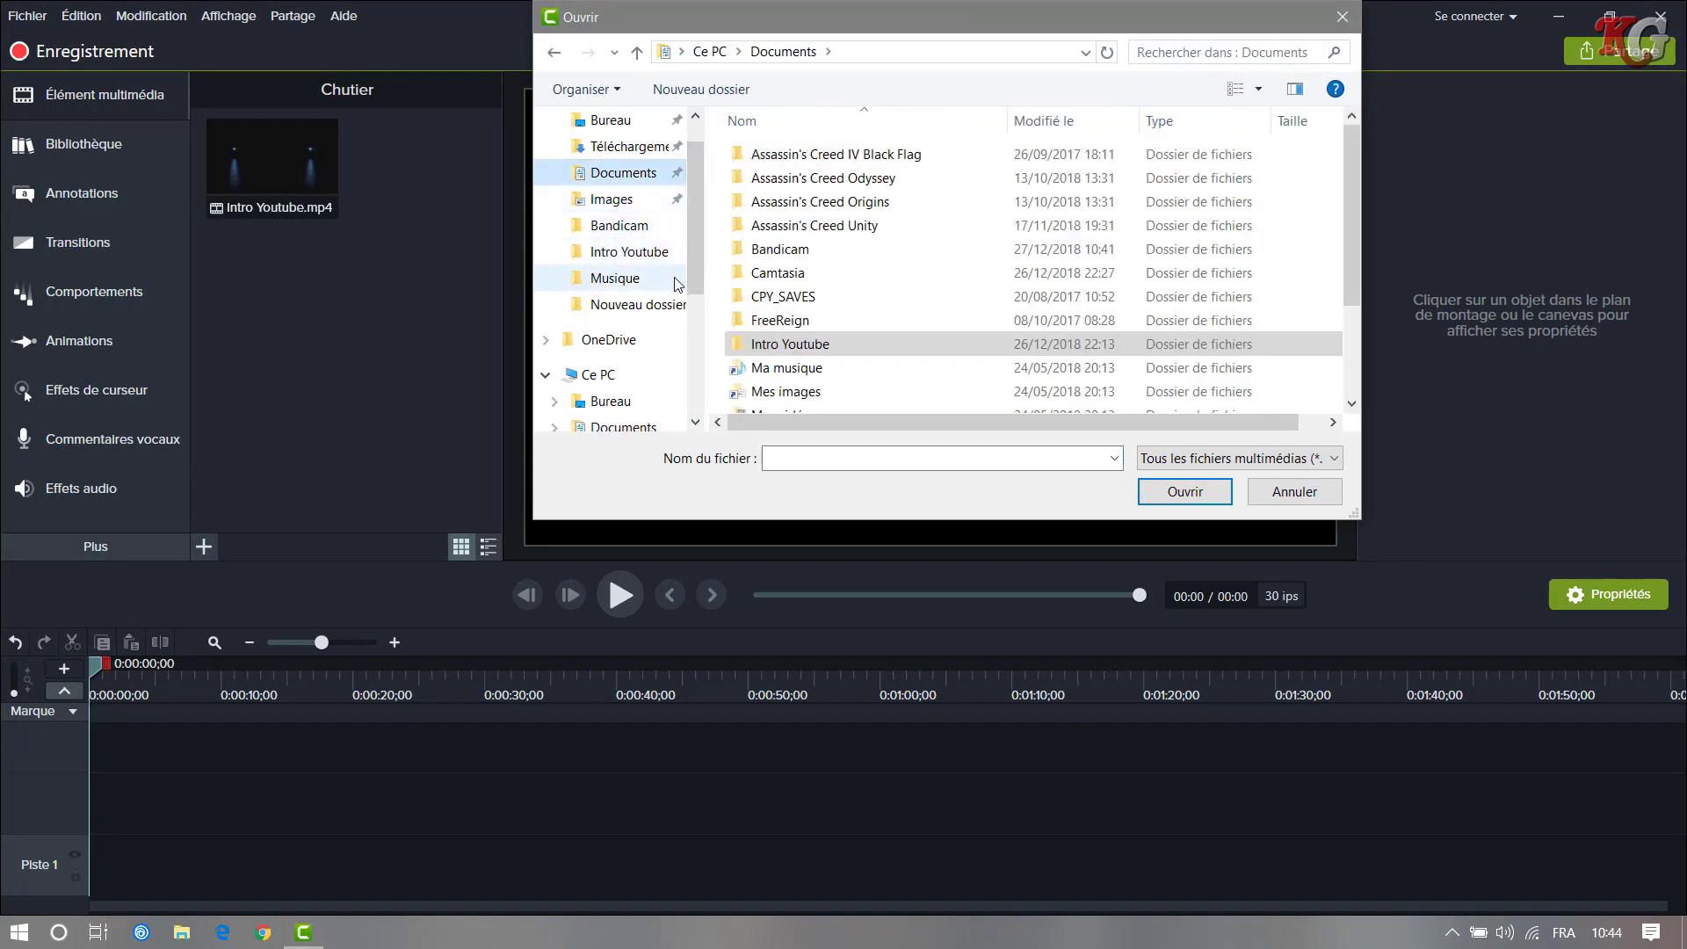
left_click(638, 231)
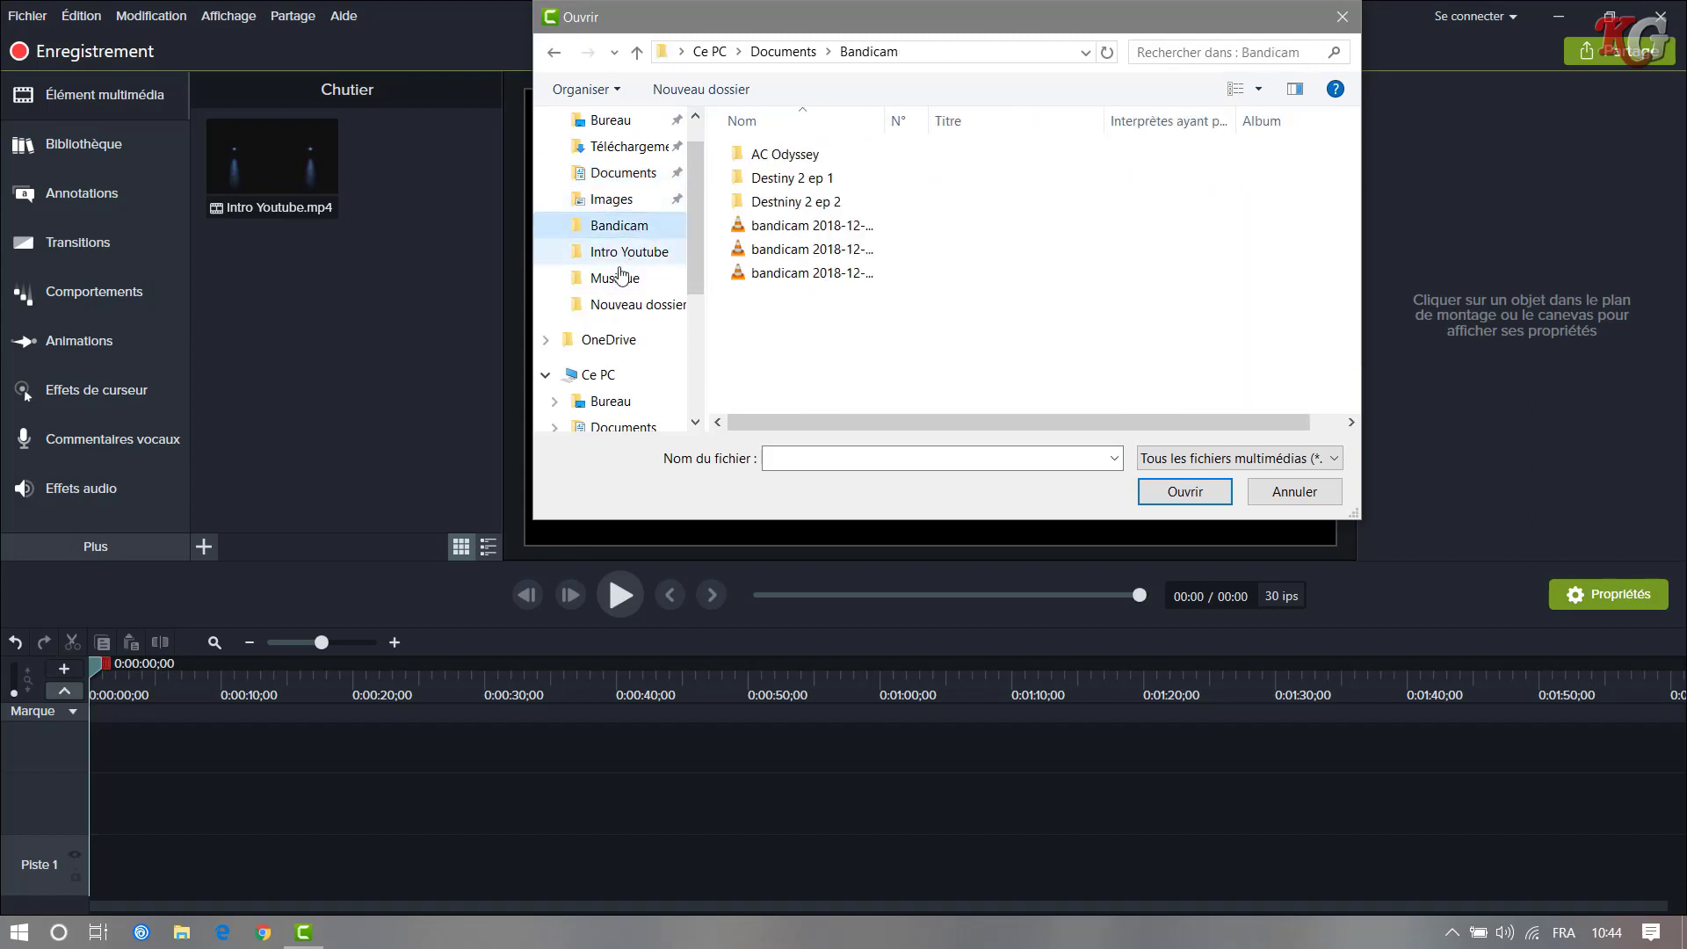
double_click(799, 179)
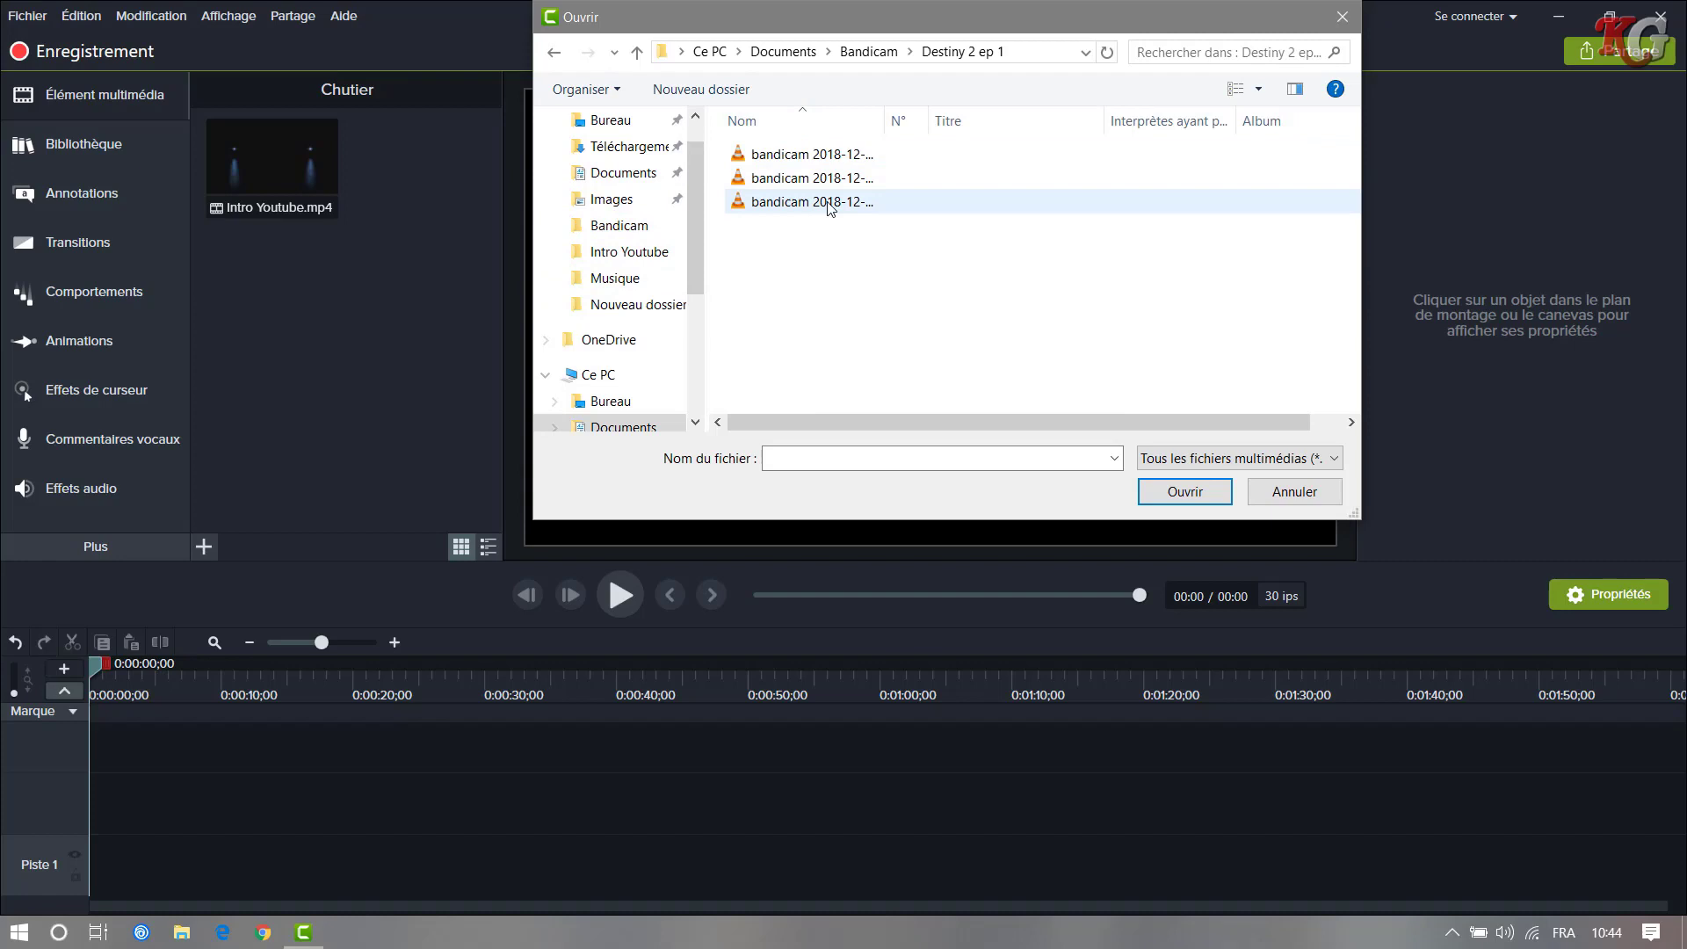
left_click(795, 154)
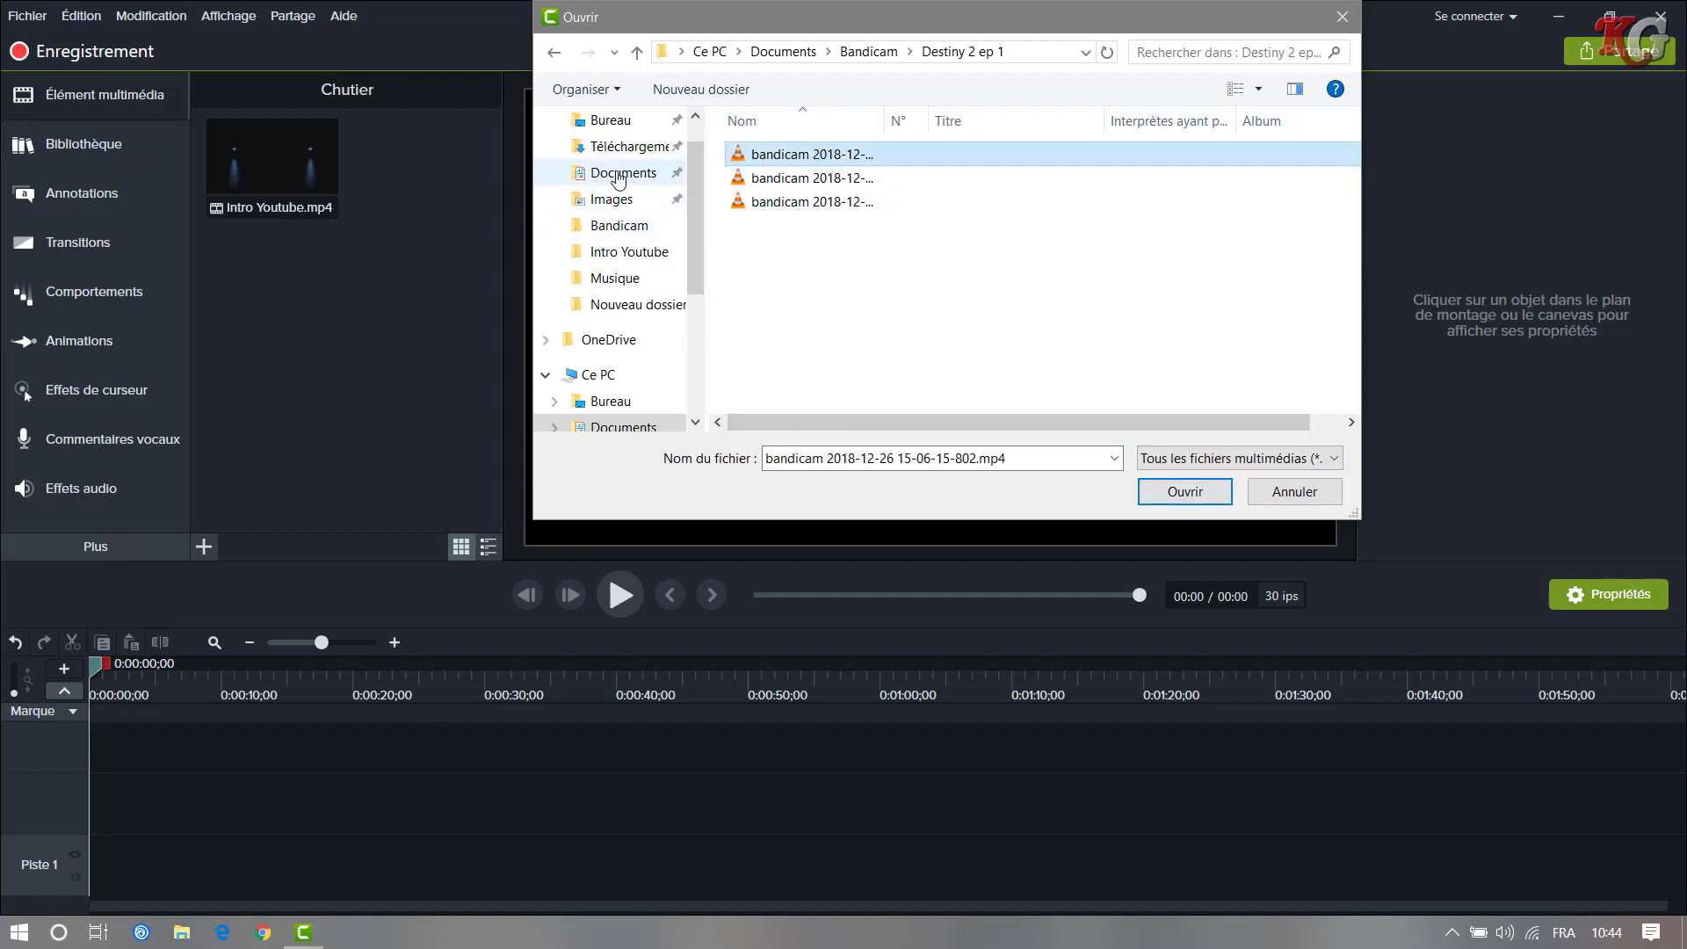
left_click(606, 226)
double_click(829, 214)
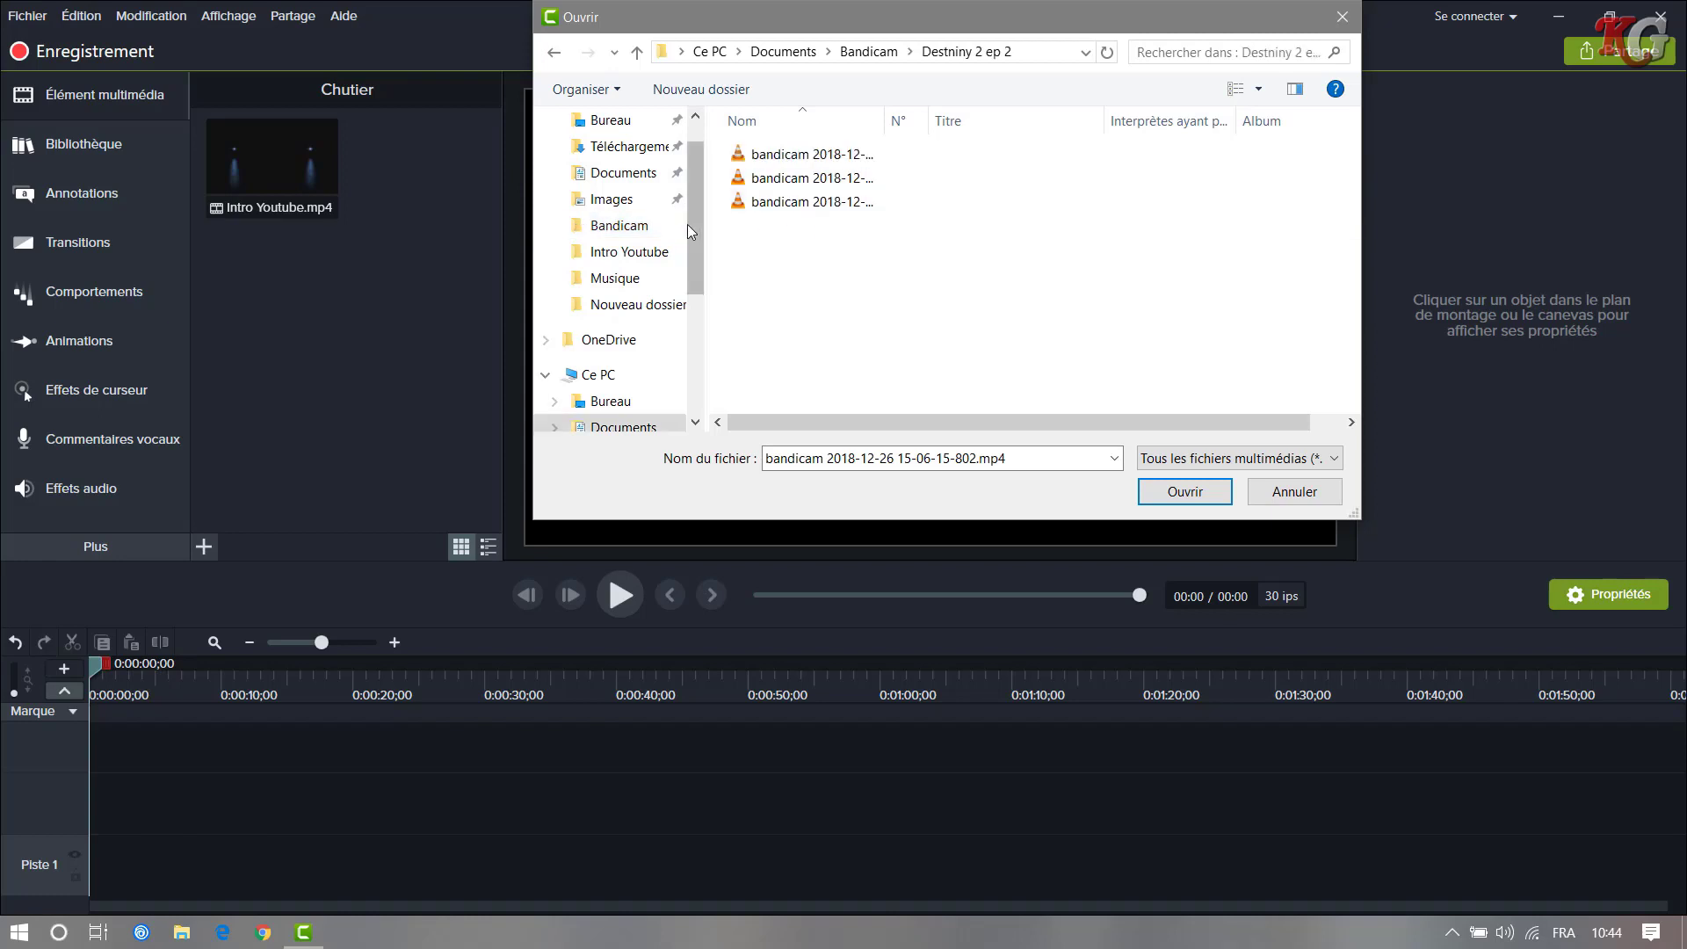
left_click(823, 160)
left_click(1184, 492)
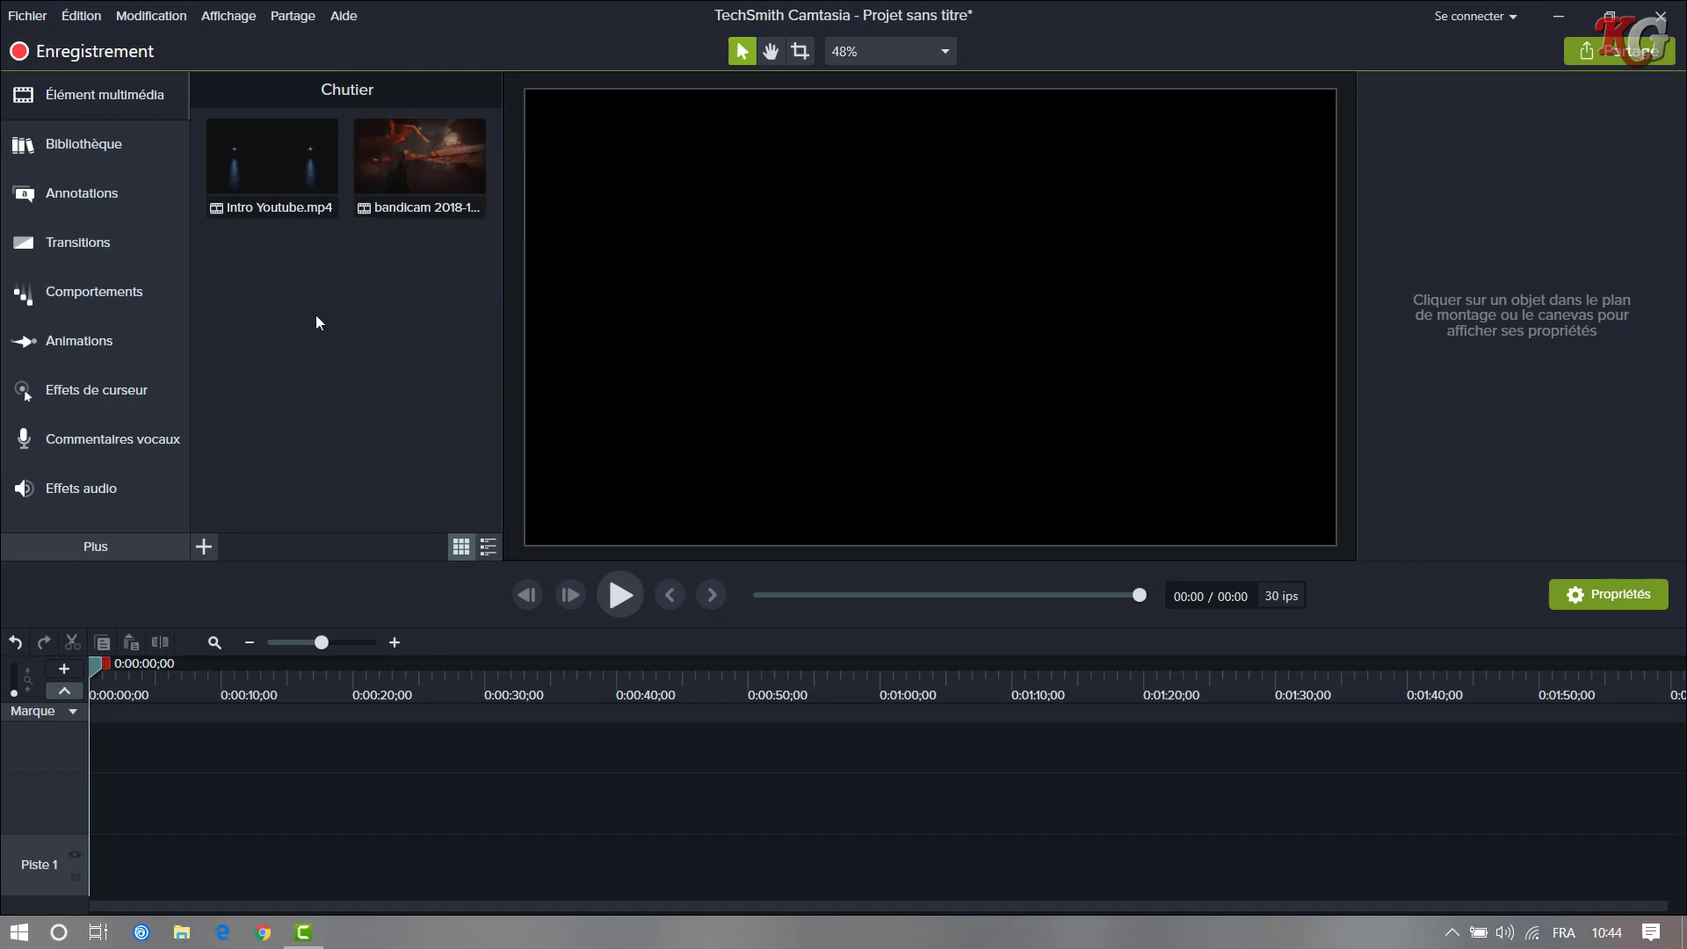
- Import the Best-Venom-HD wallpaper JPG from the Nouveau dossier (3) folder in Images into the media bin
left_click(204, 545)
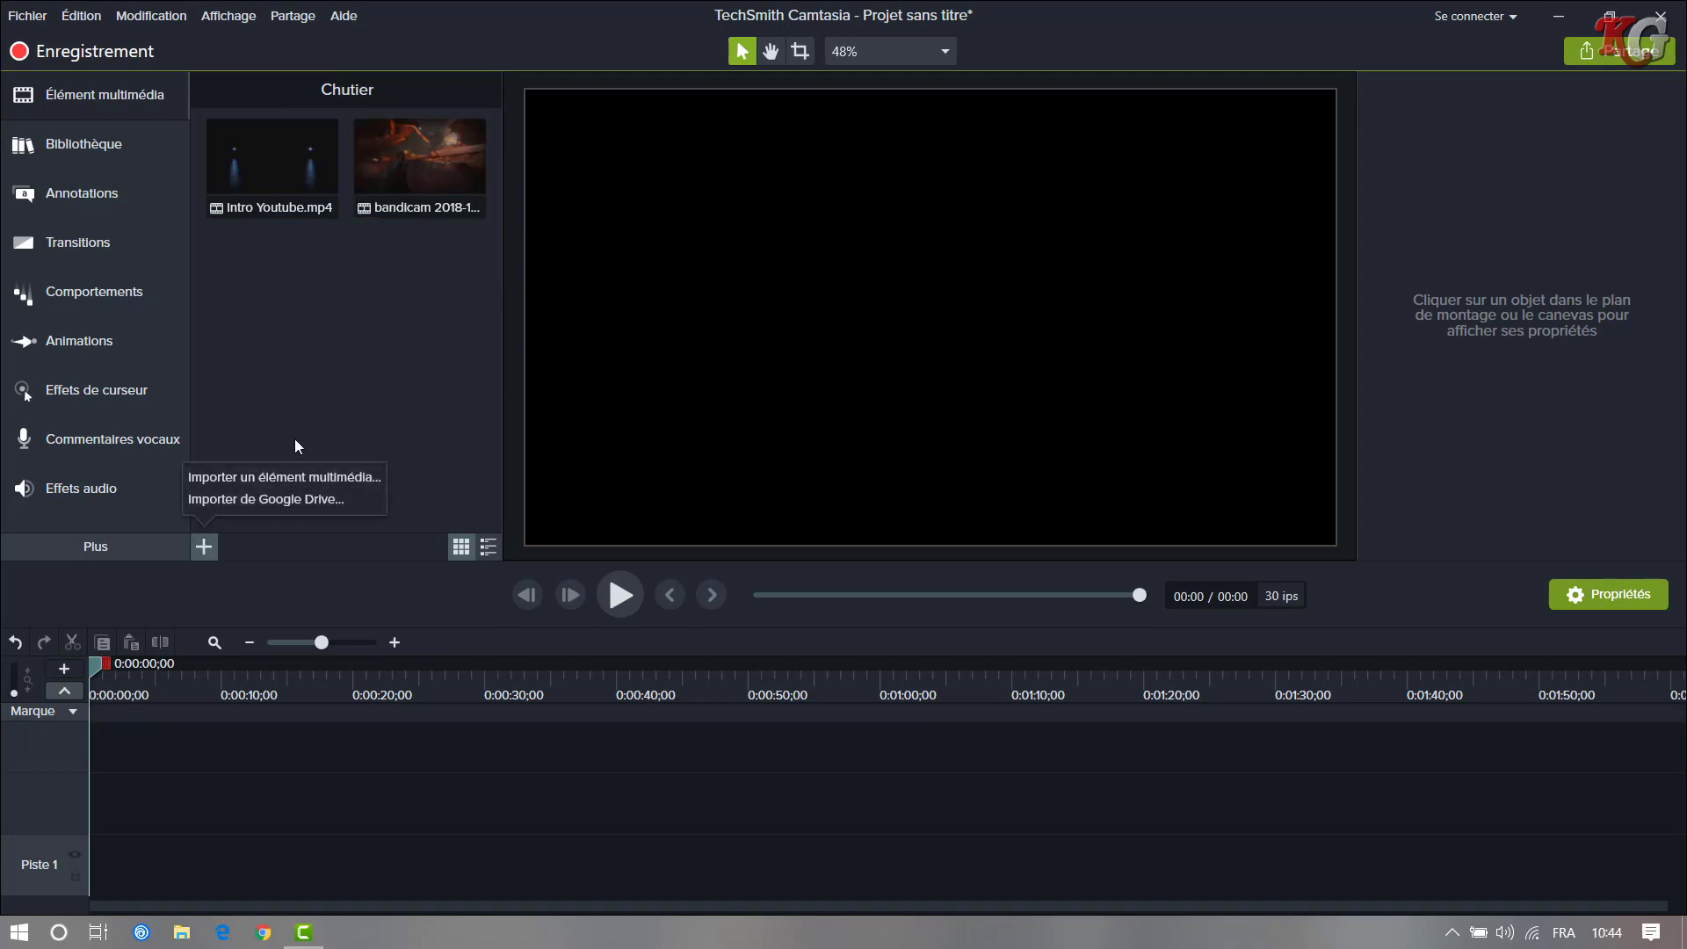
left_click(278, 474)
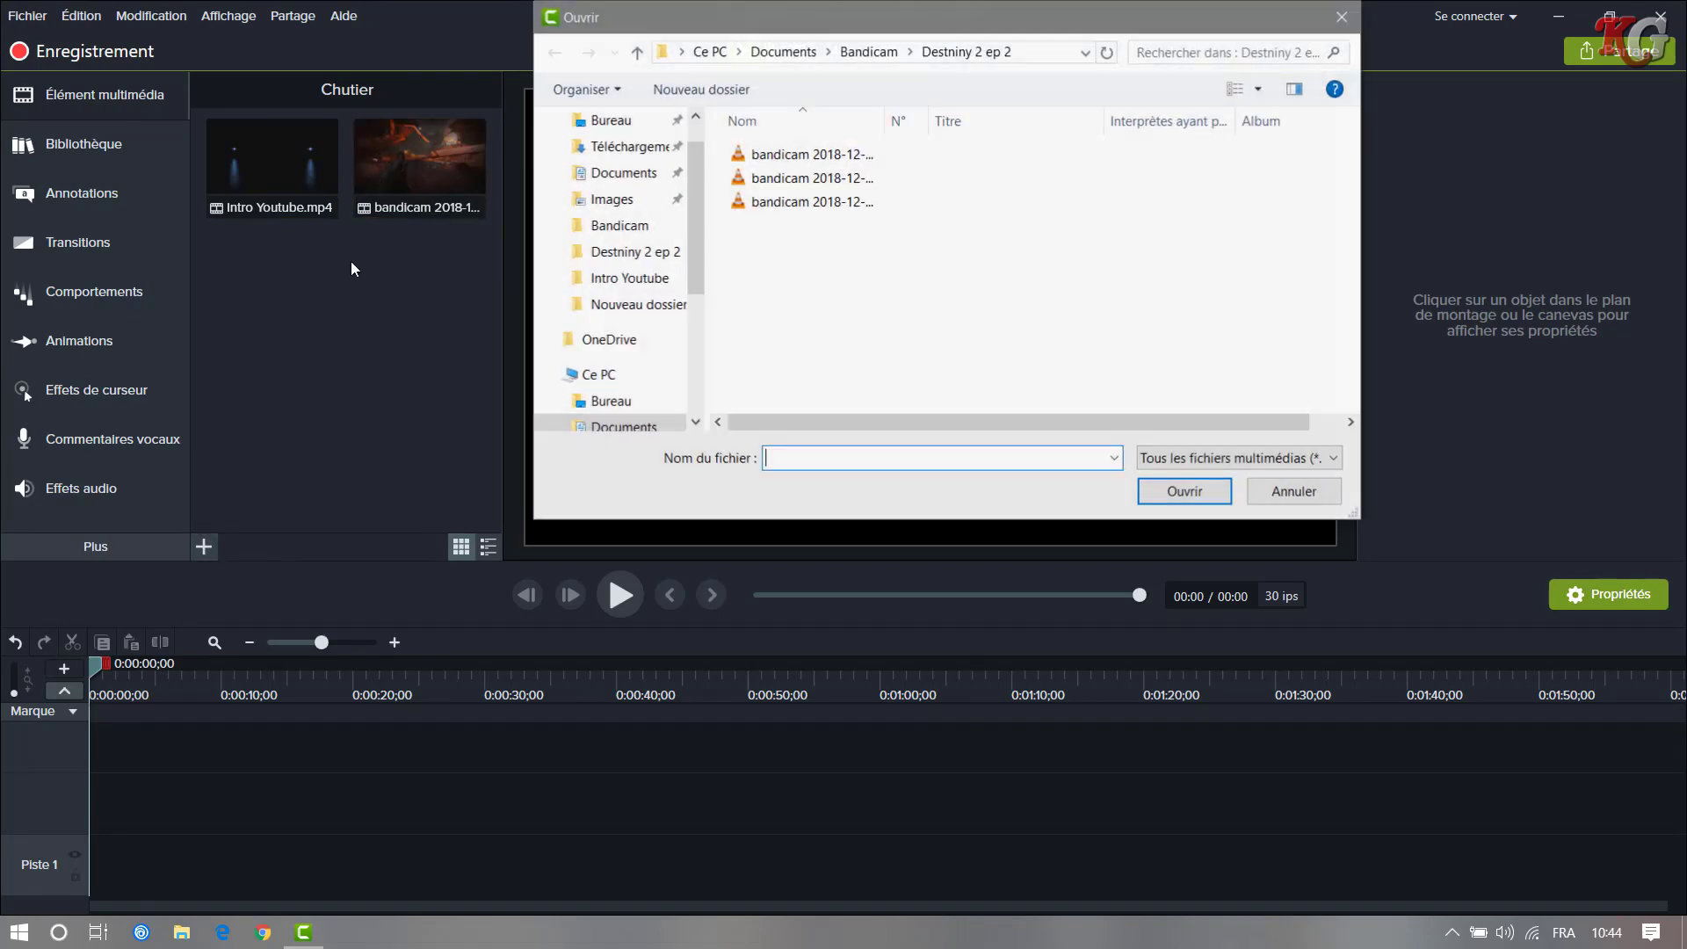
left_click(613, 200)
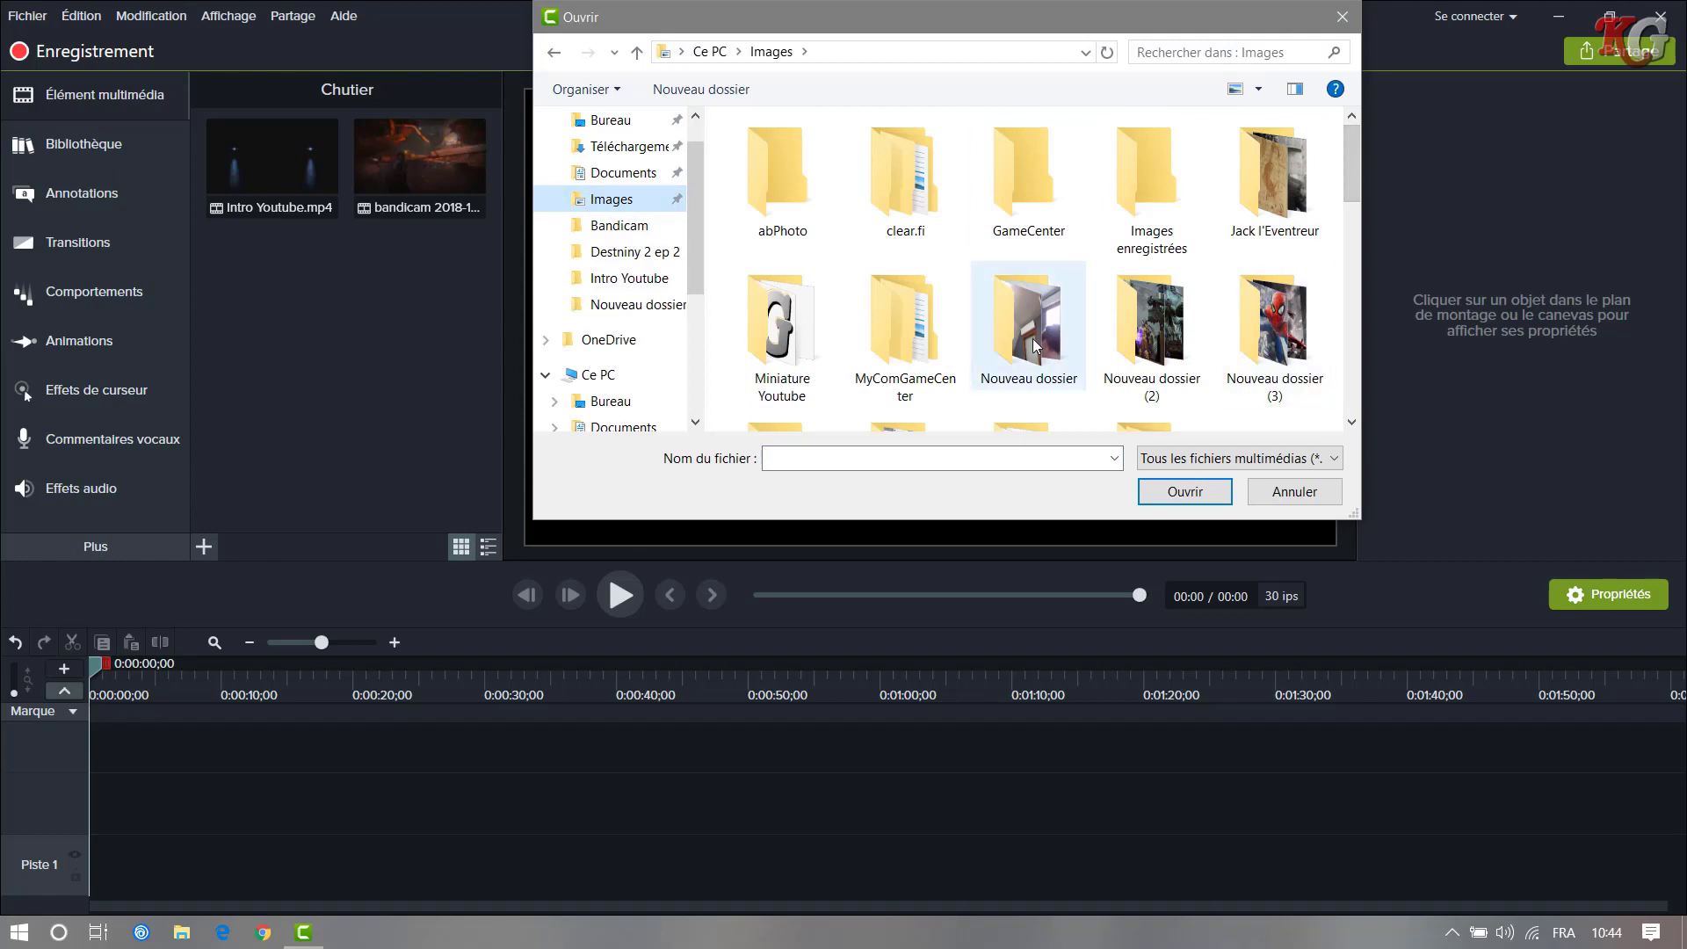
double_click(1274, 325)
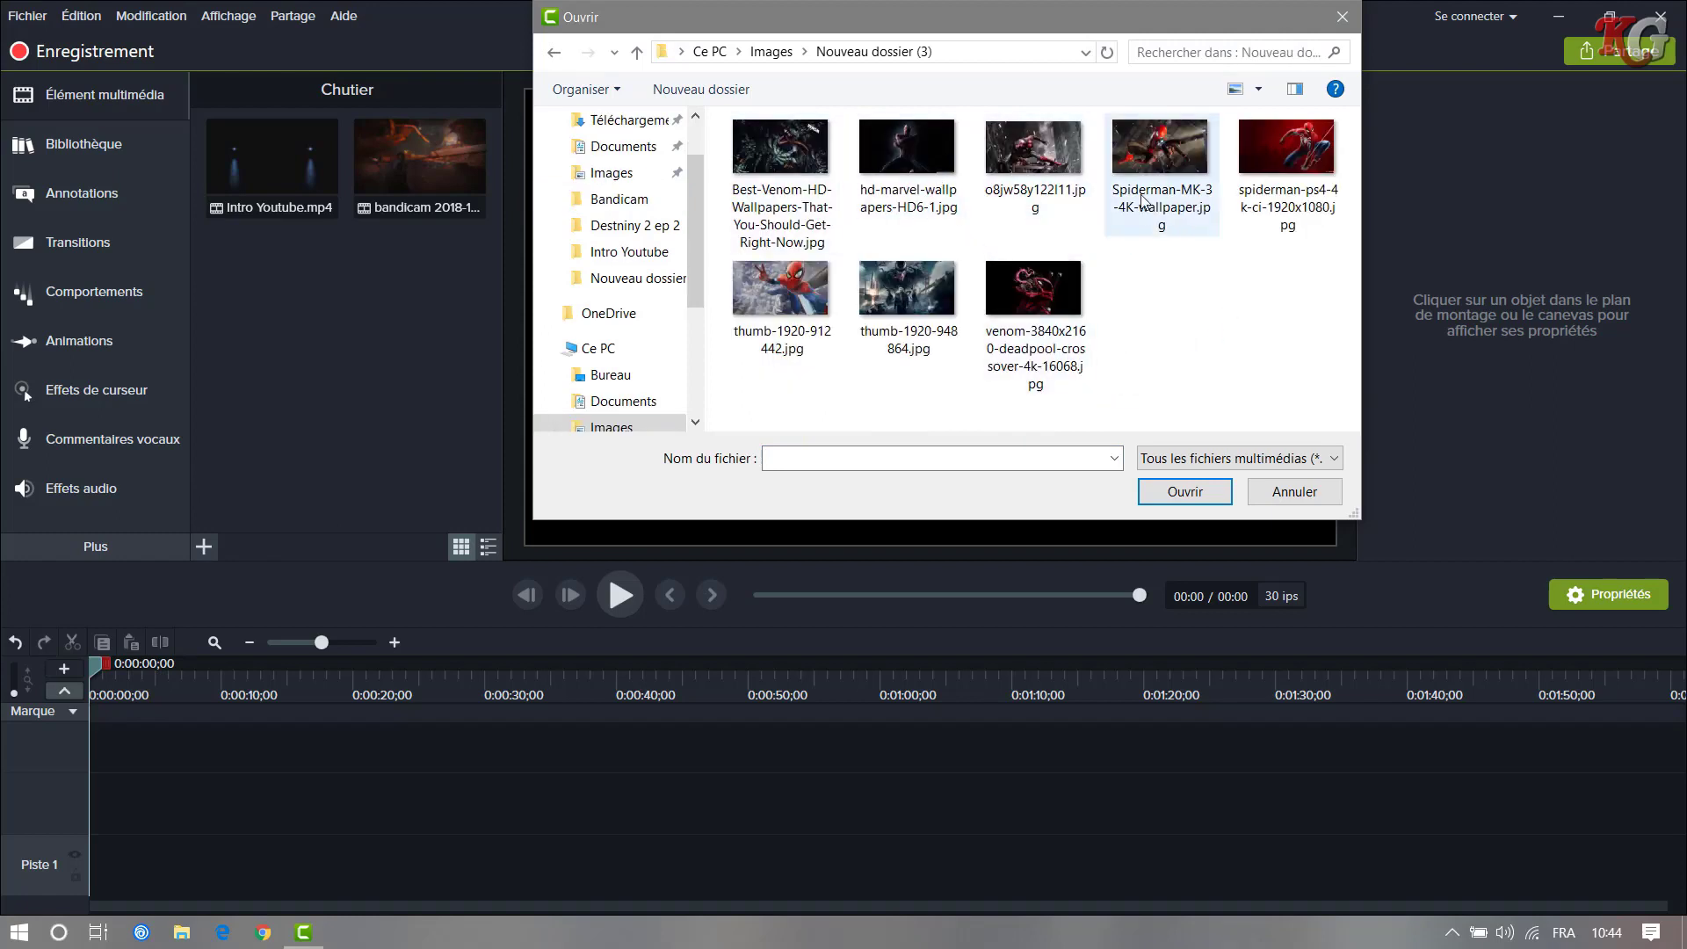
left_click(780, 176)
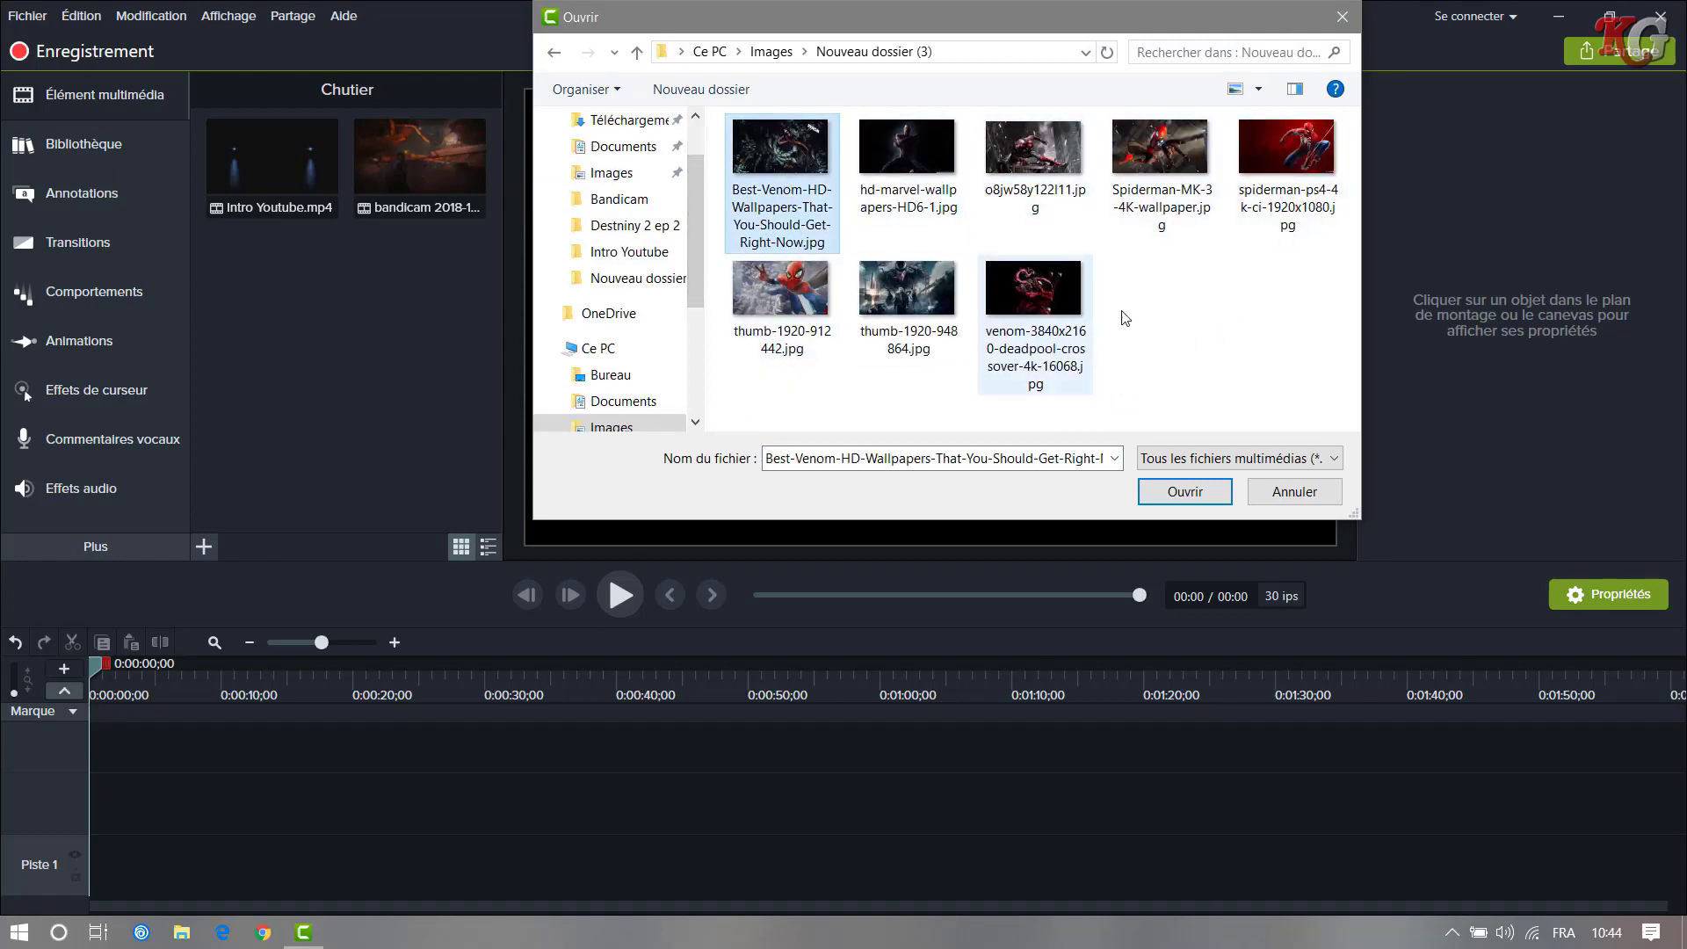
left_click(1184, 489)
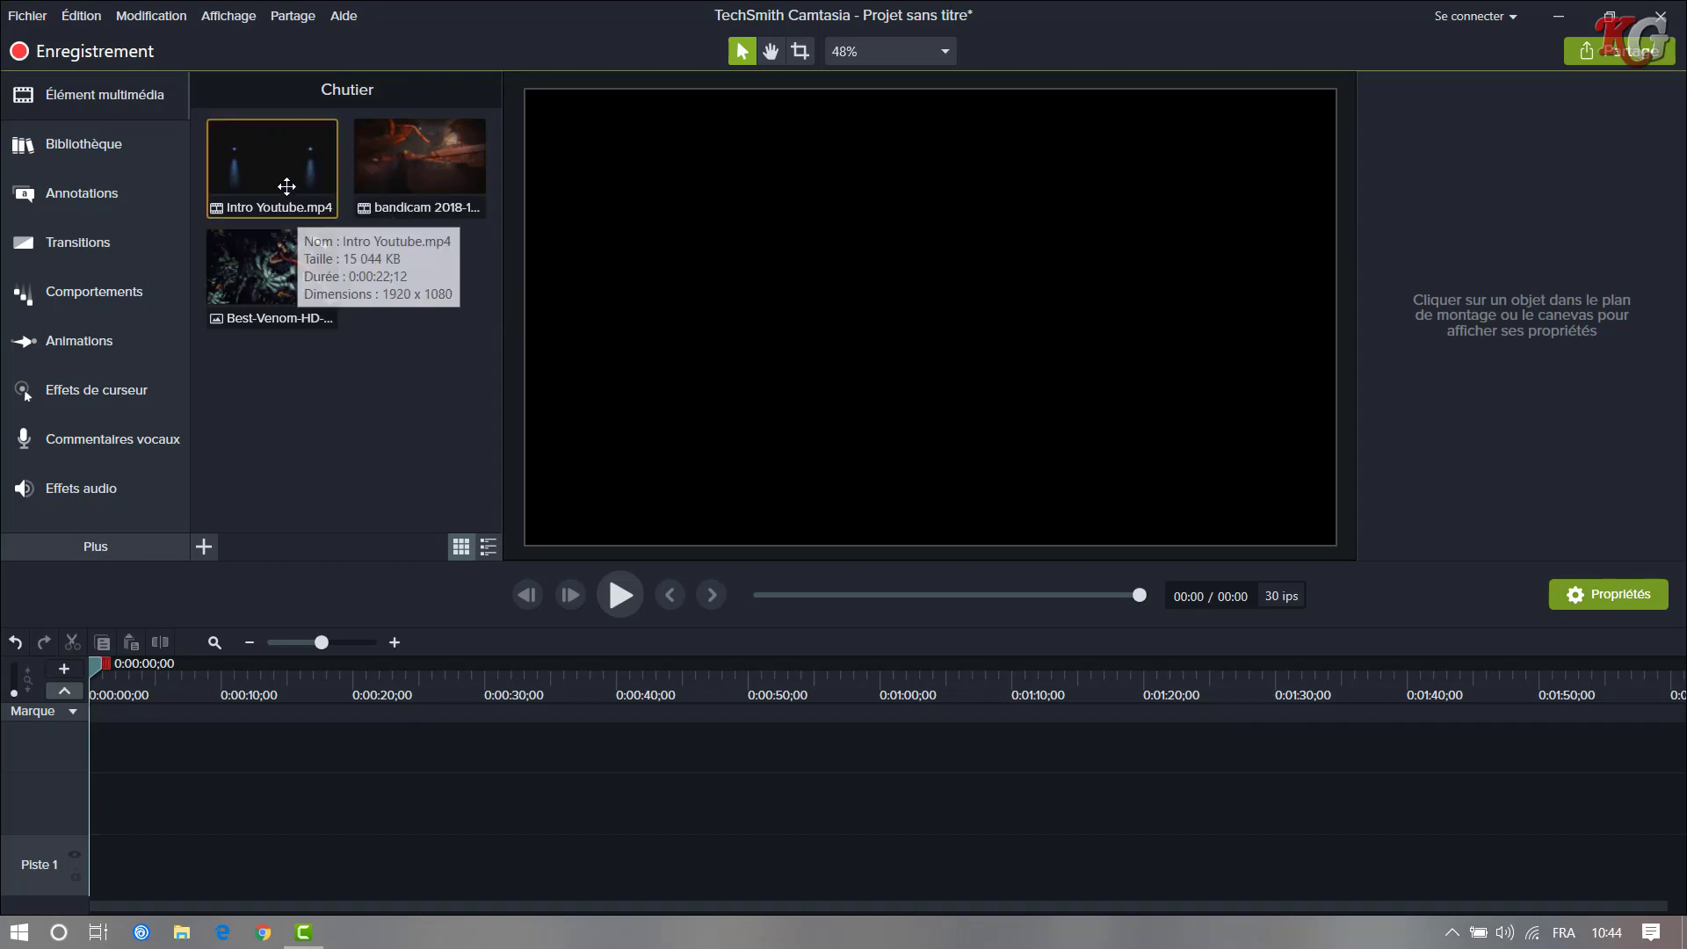
- Place the Intro Youtube clip on Piste 1, starting at 0:00:00;00
left_click_drag(253, 151, 332, 795)
left_click_drag(104, 849, 90, 869)
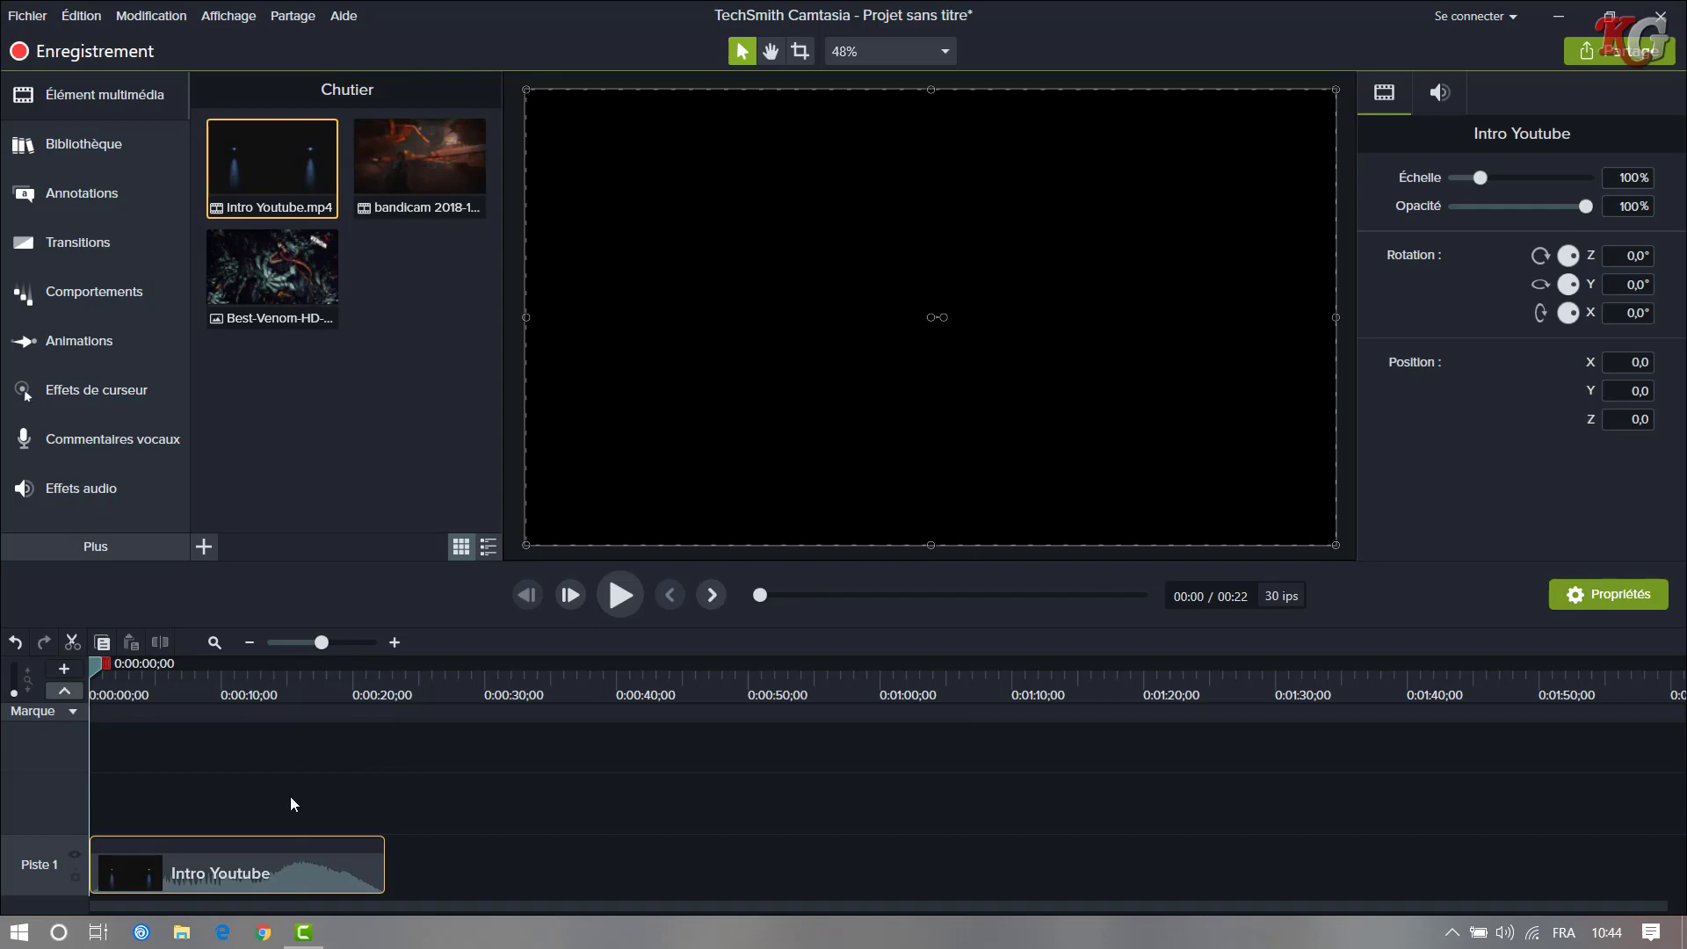
left_click_drag(97, 672, 92, 746)
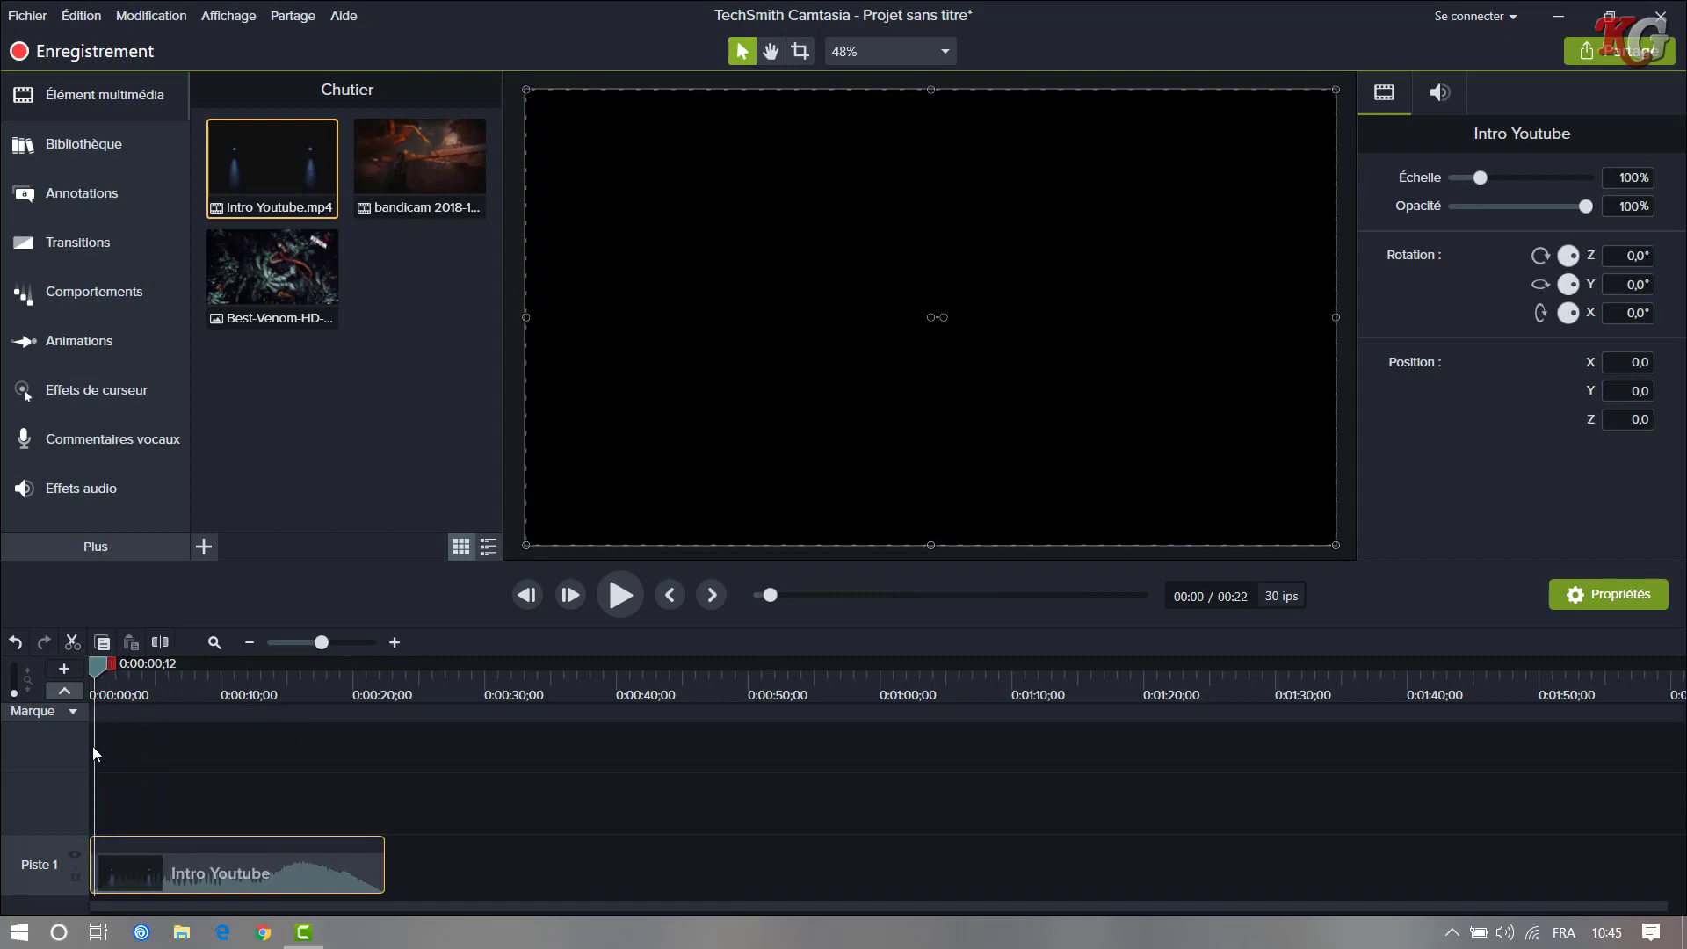
- Place the bandicam clip directly after the intro on Piste 1, and the Best-Venom image above its start on Piste 2
left_click(393, 125)
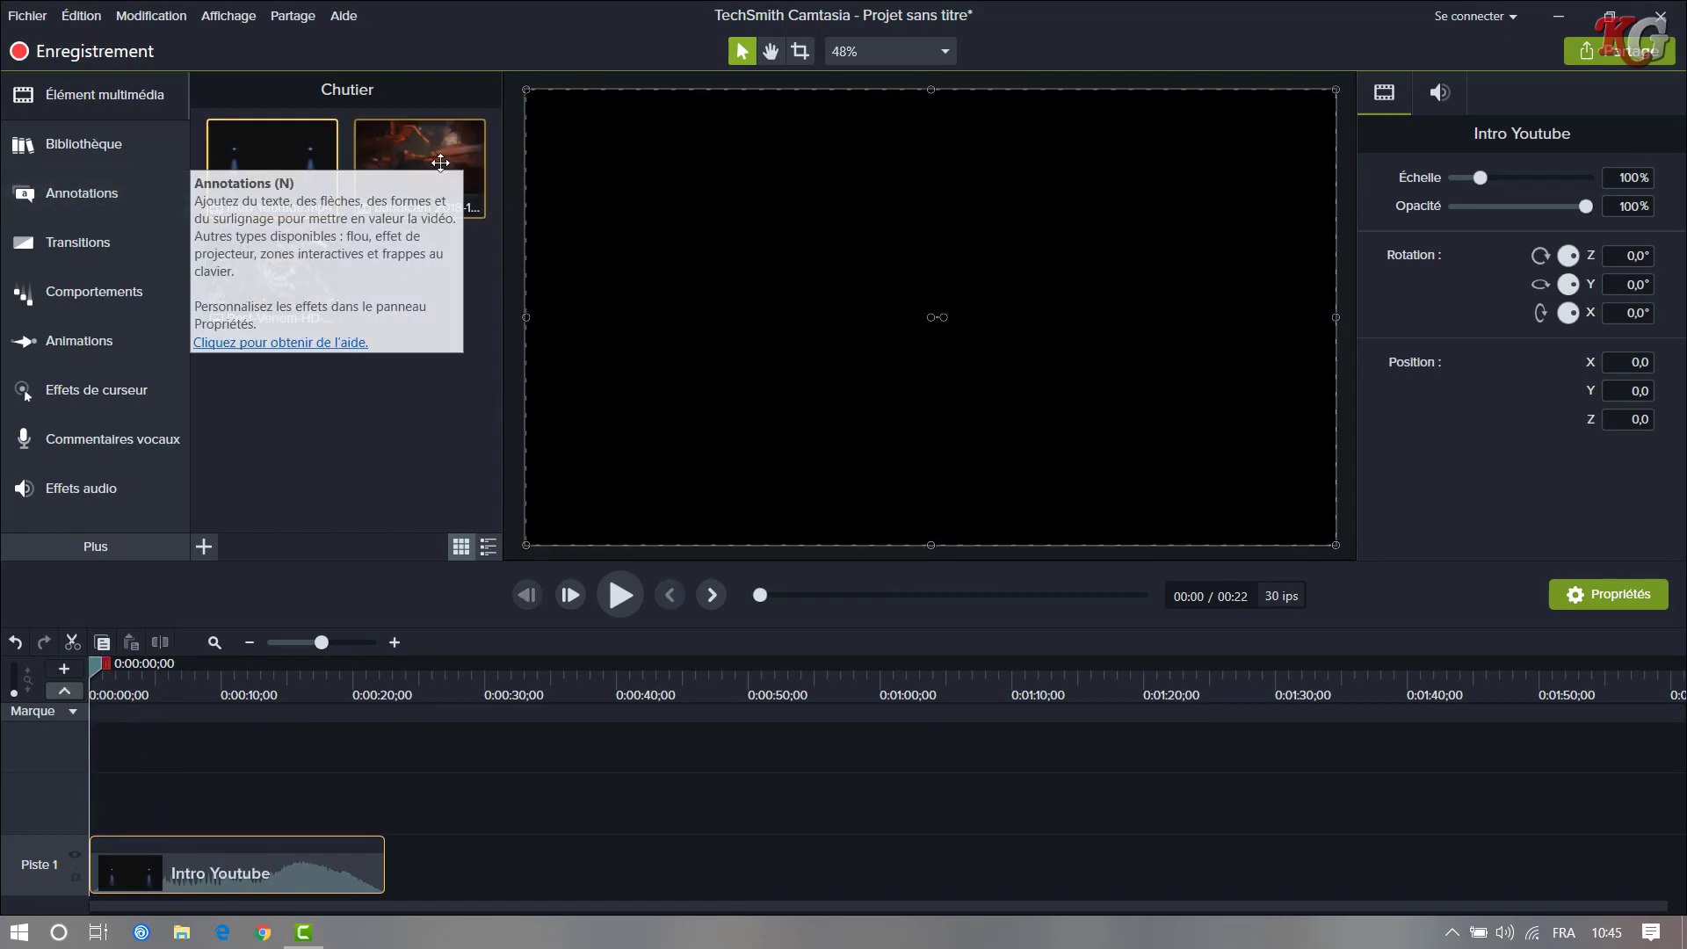
left_click_drag(431, 171, 383, 854)
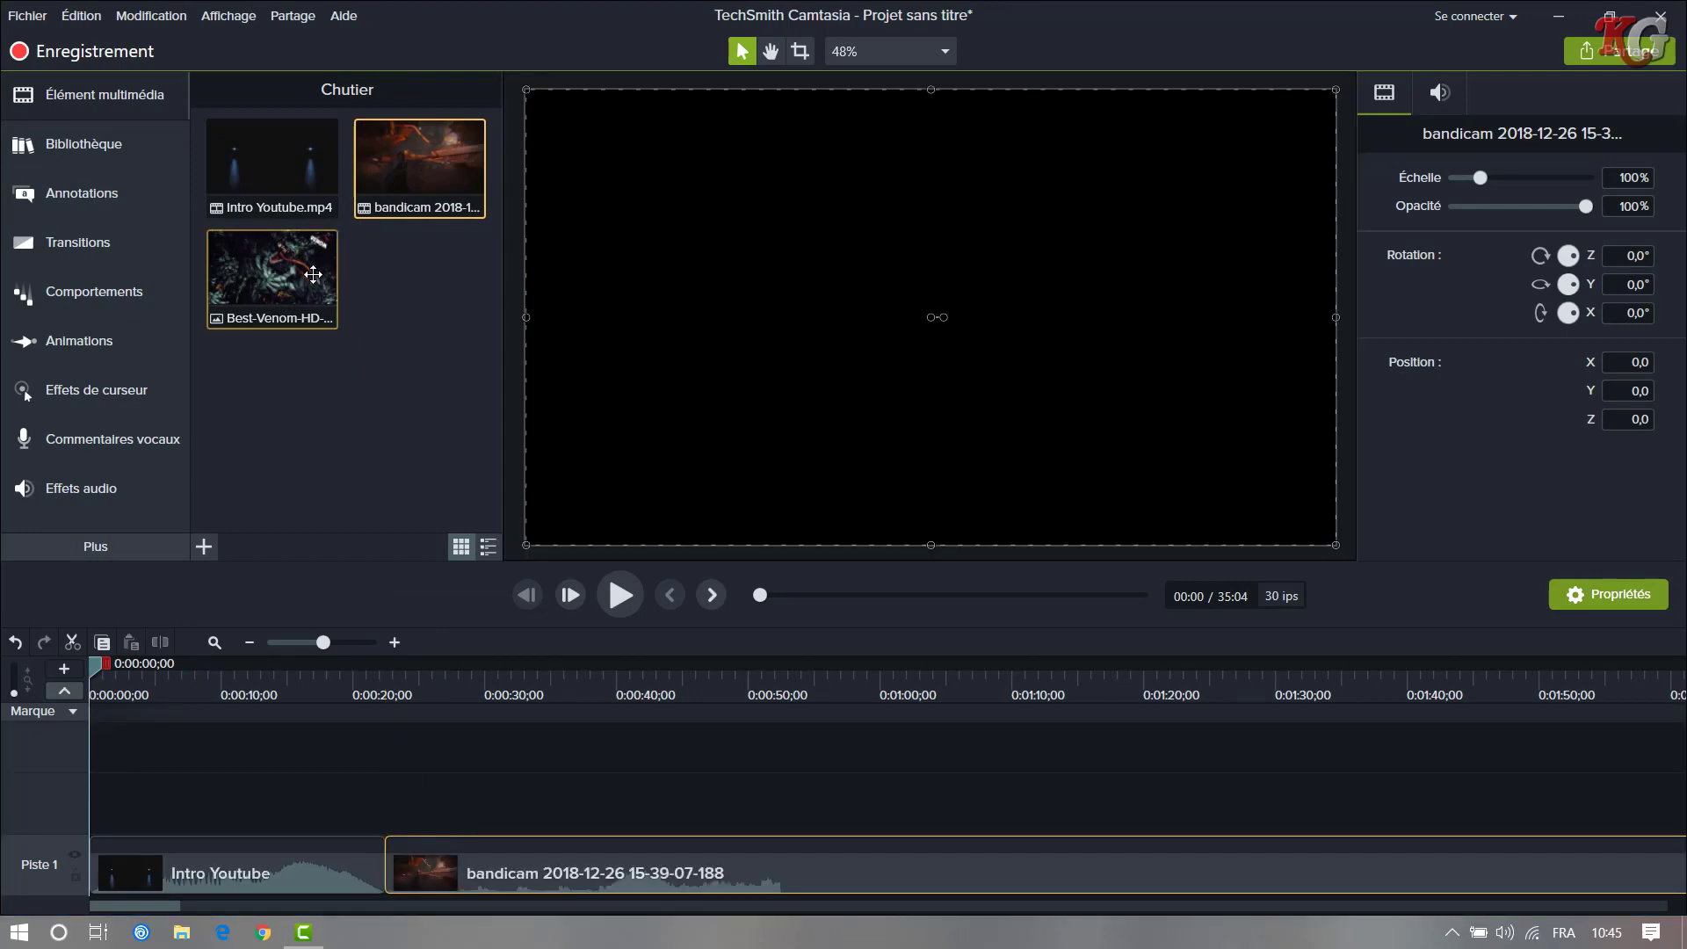
left_click_drag(254, 263, 383, 778)
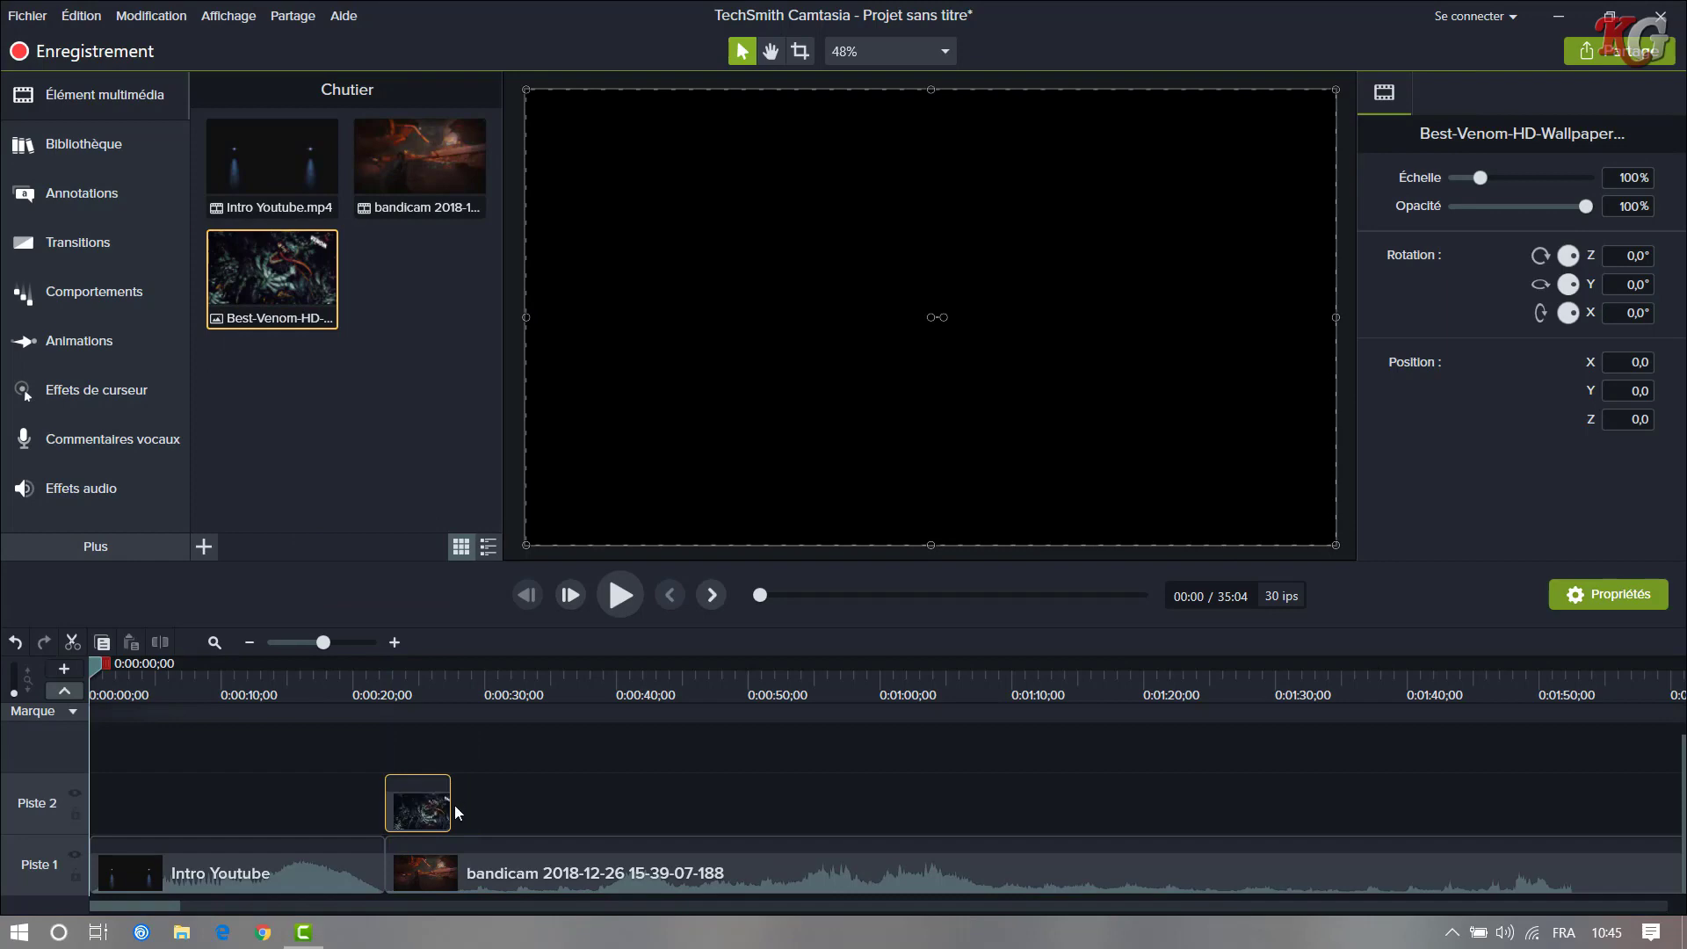
- Import Nyan Cat [original].mp3 from the Bureau folder and place it on Piste 3, aligned with the start of the bandicam clip
left_click(205, 550)
left_click(270, 480)
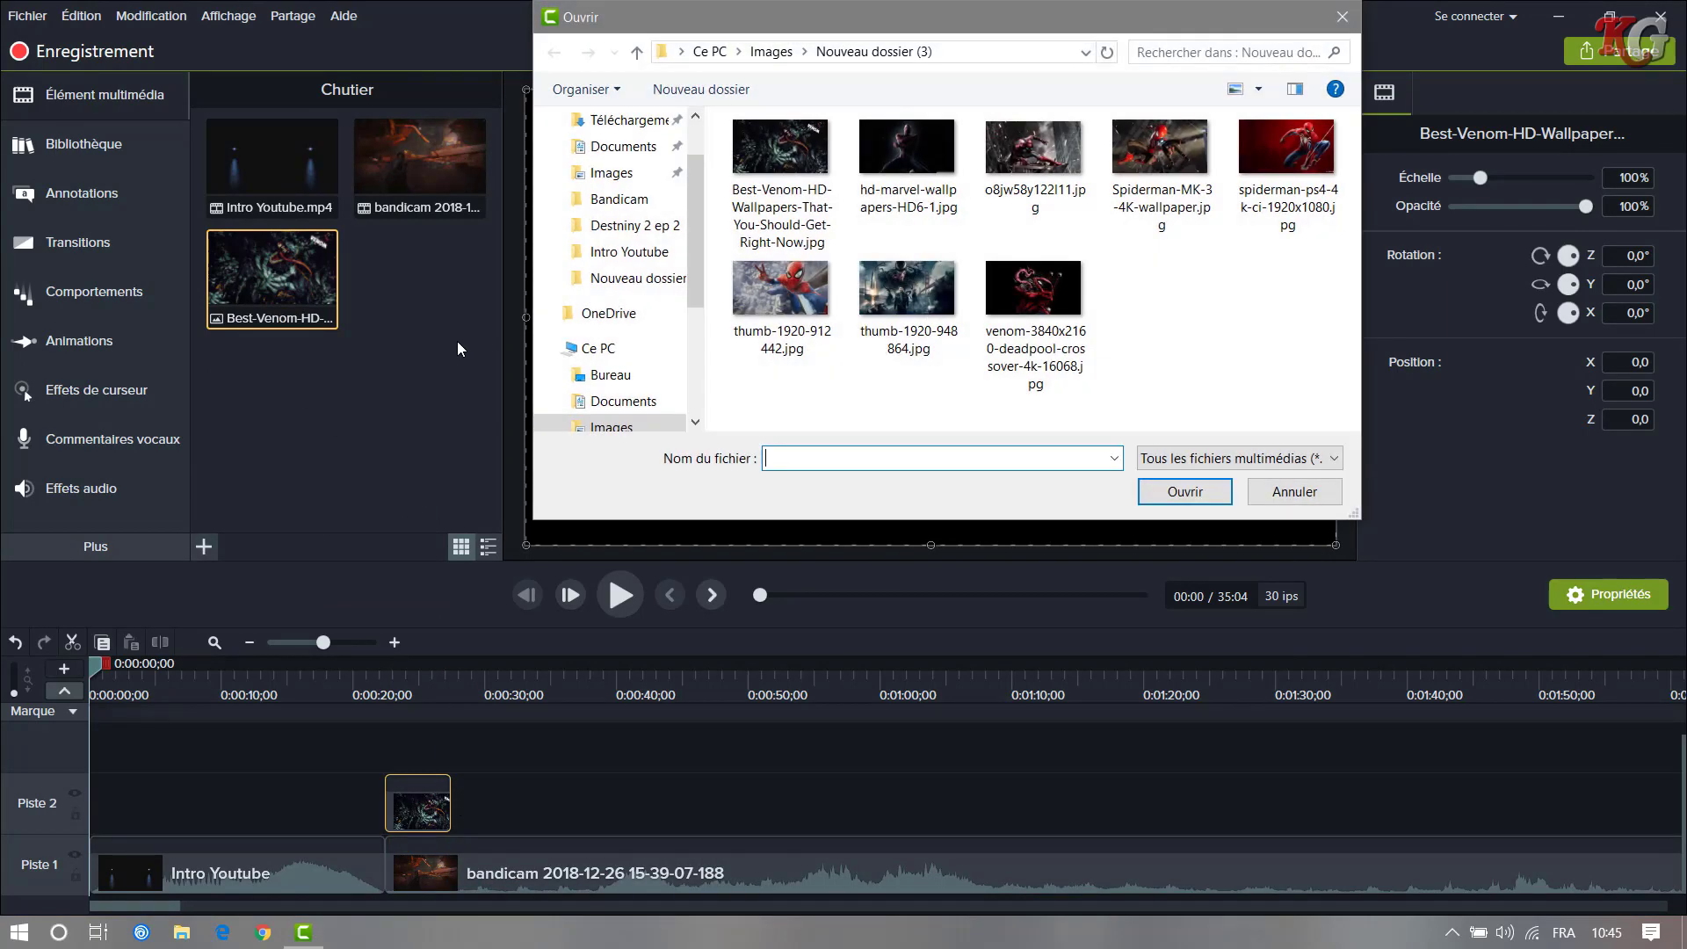
left_click(611, 374)
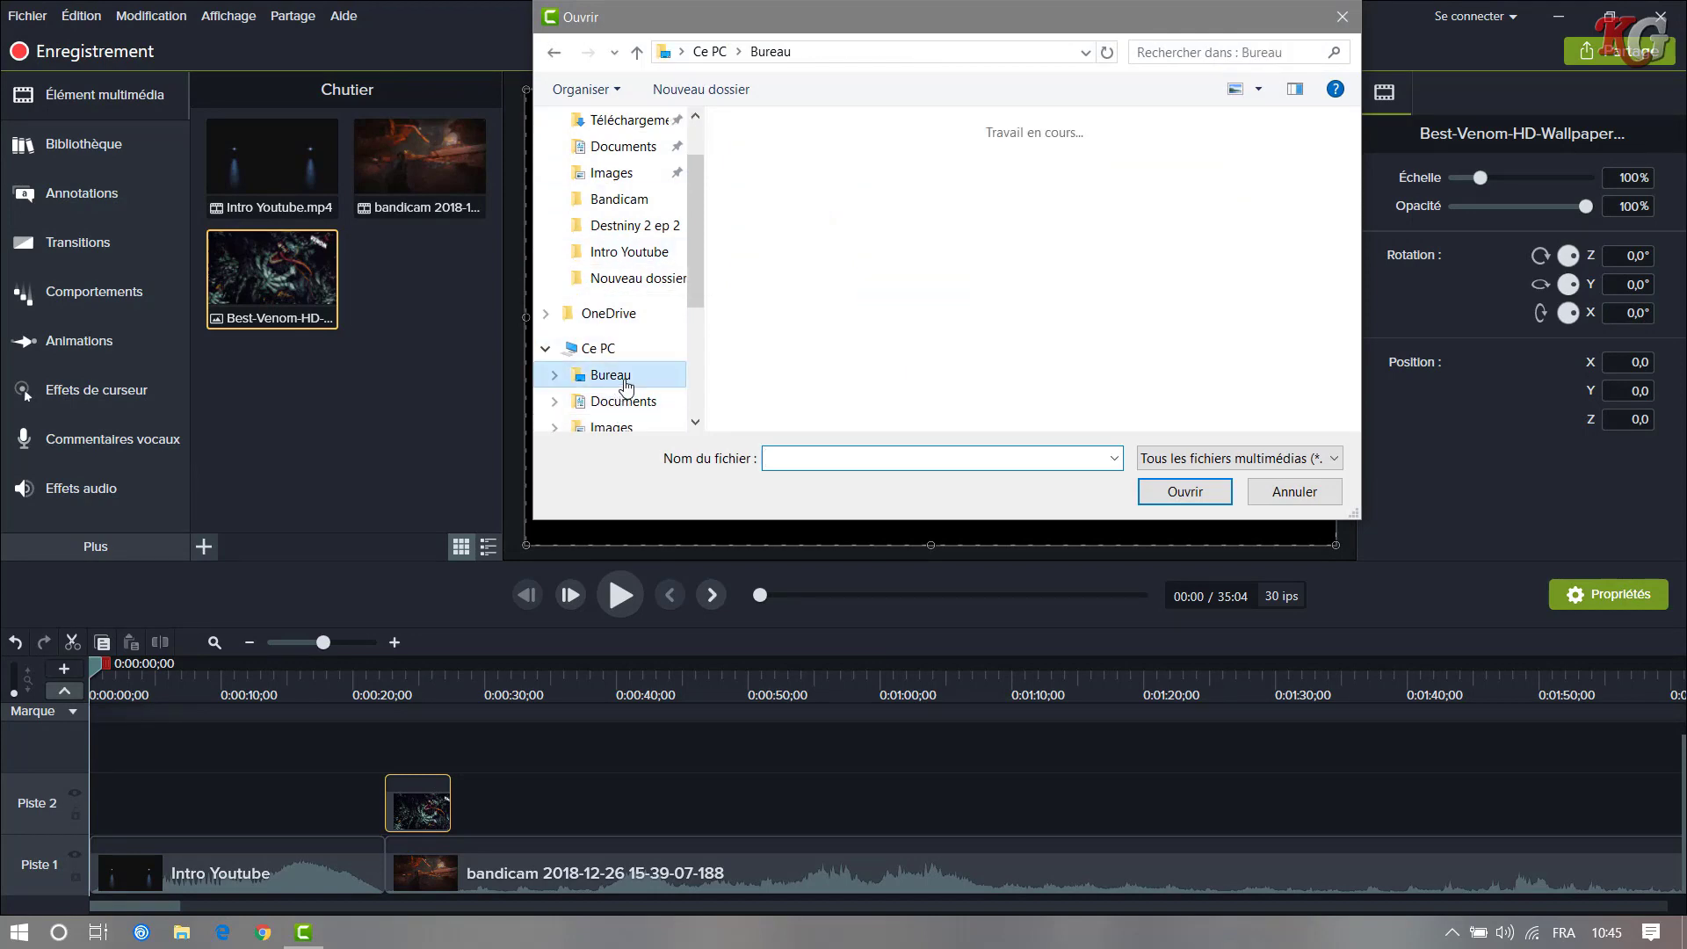
scroll(956, 275, "down", 3)
left_click(1156, 351)
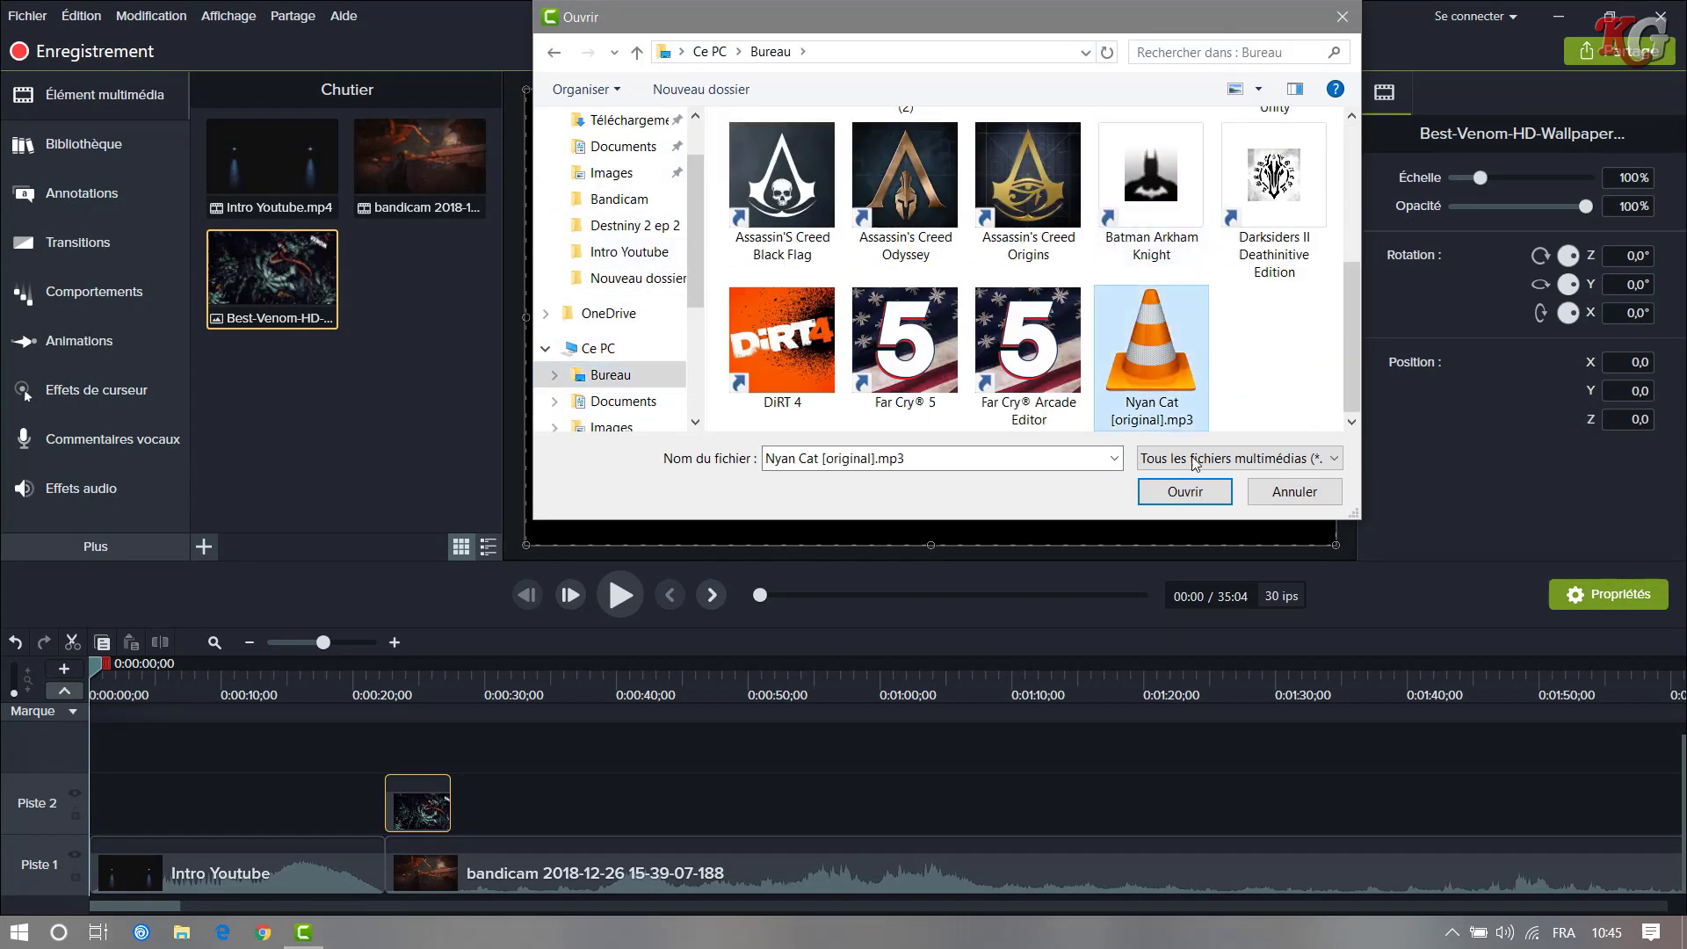
left_click(1186, 492)
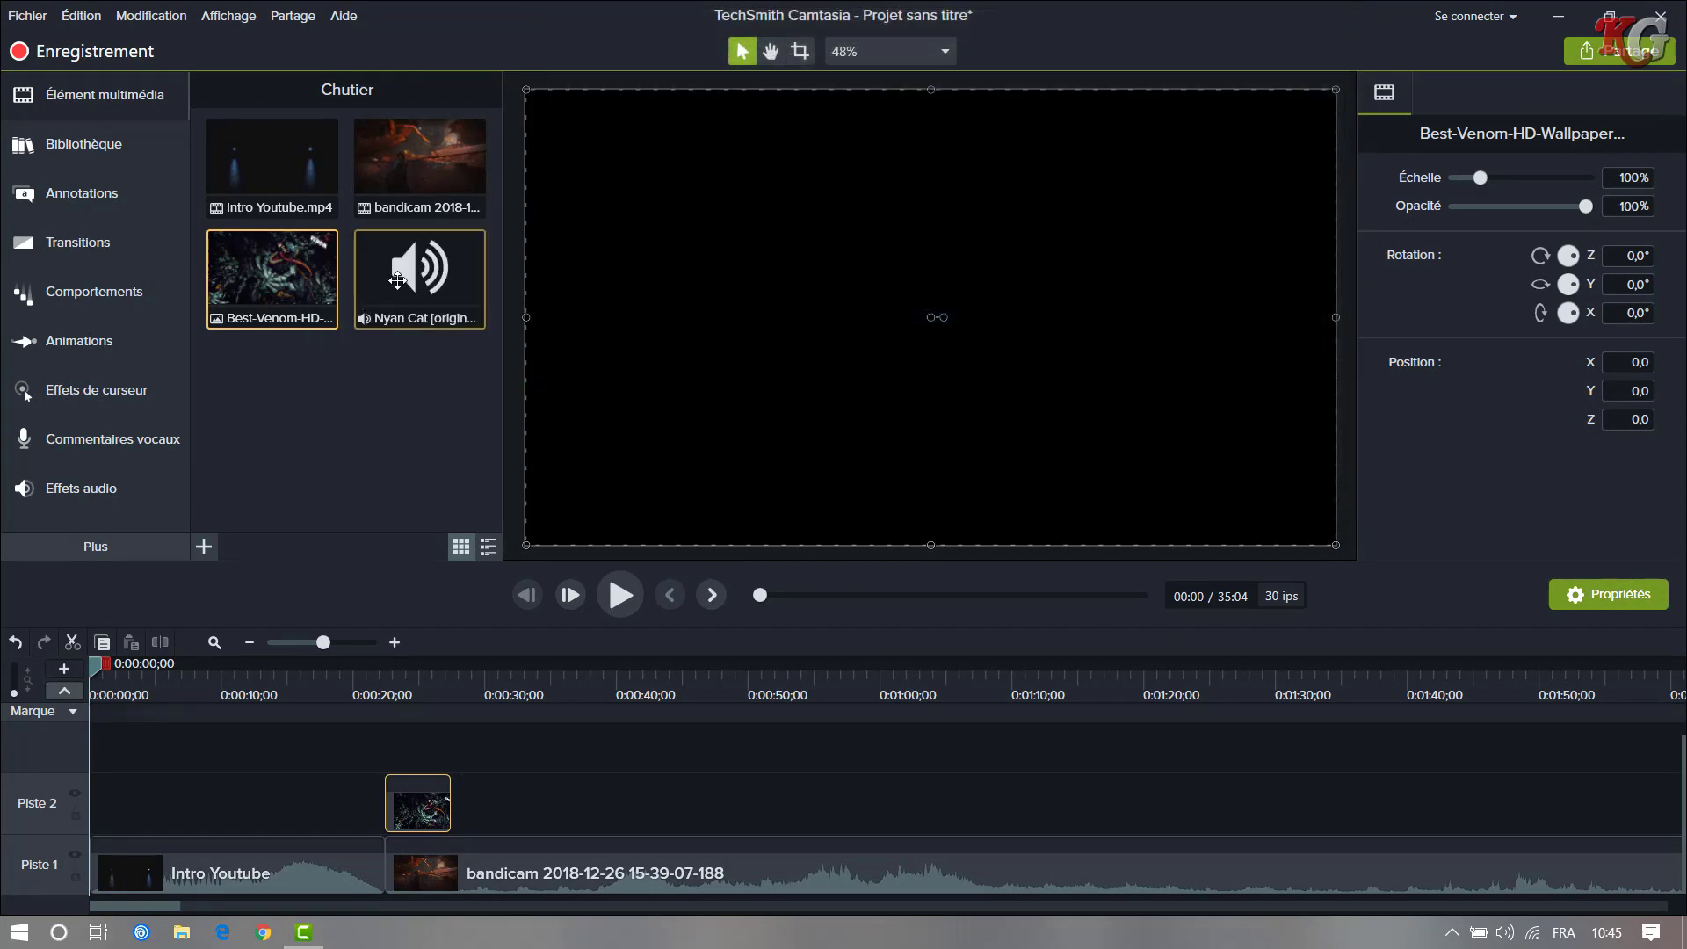
left_click_drag(420, 320, 386, 756)
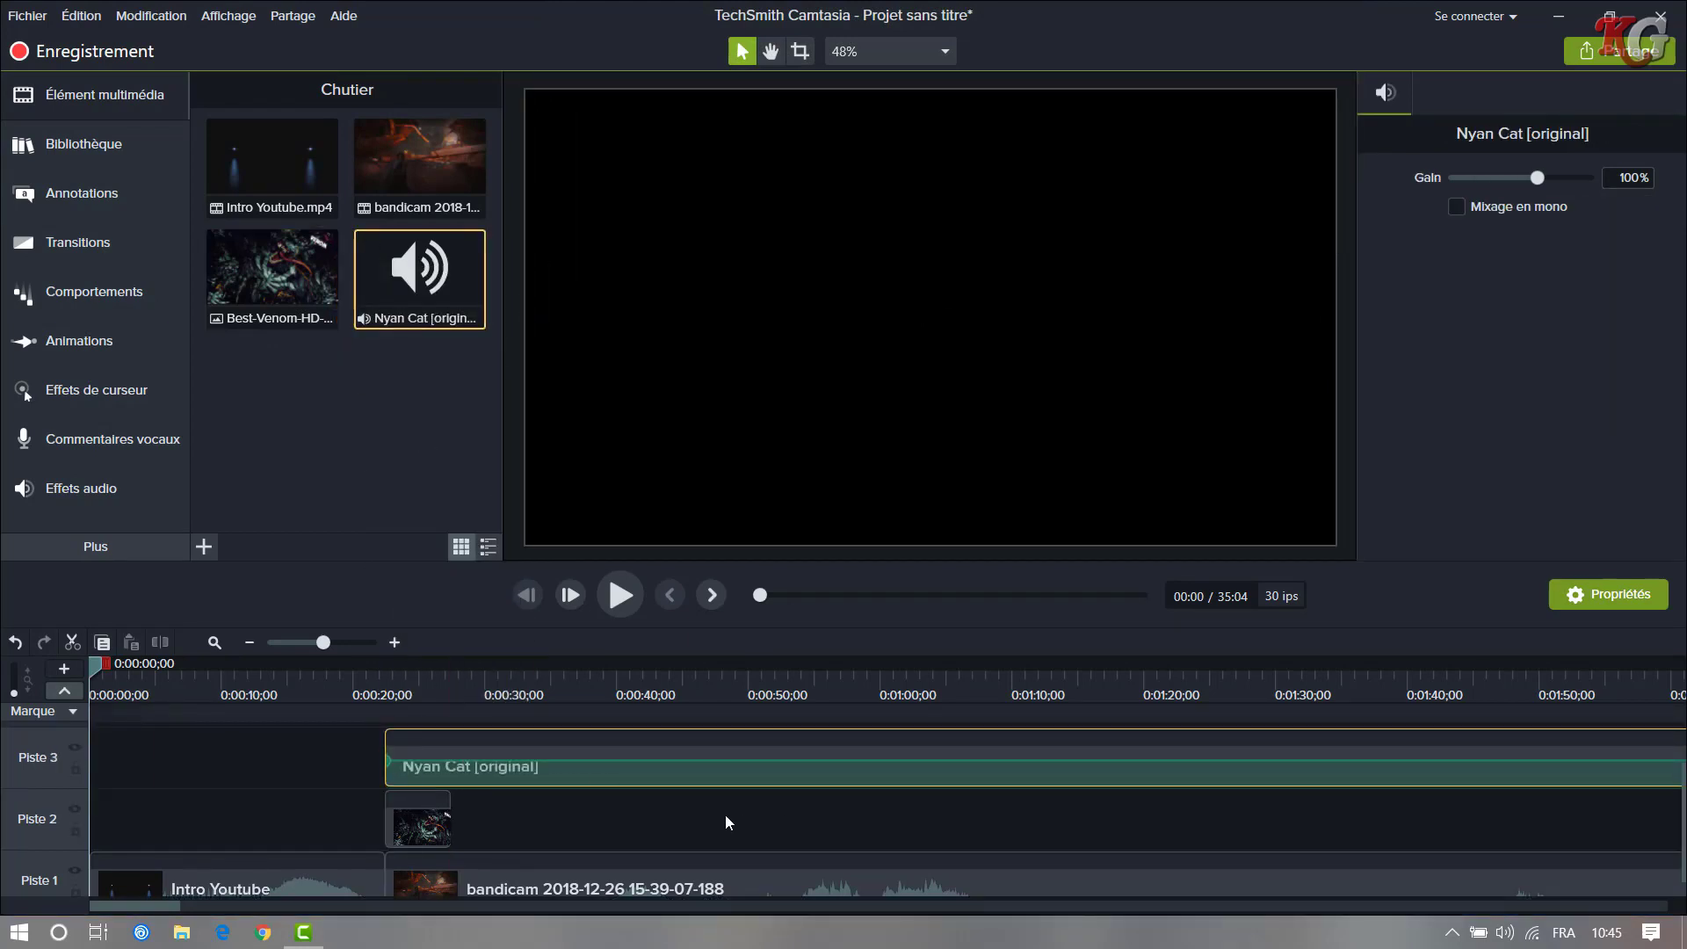
scroll(445, 796, "down", 1)
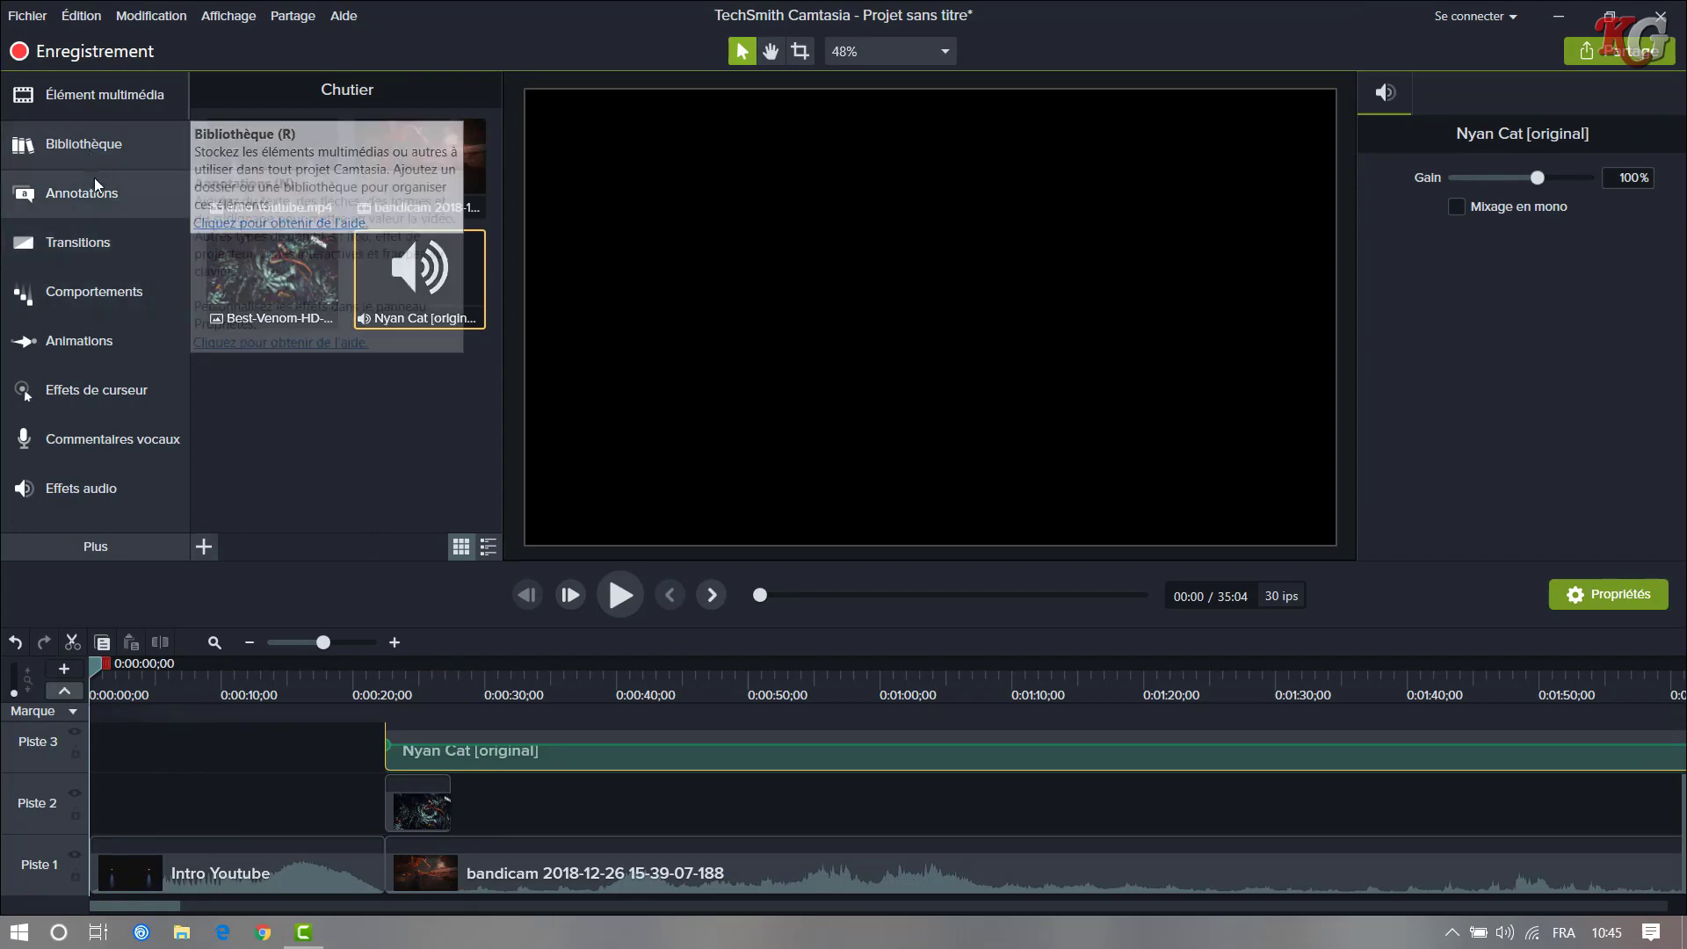
- Add a plain ABC text callout in Basique style on Piste 2 at about 32 s, and preview it at 0:00:35;14
left_click(95, 201)
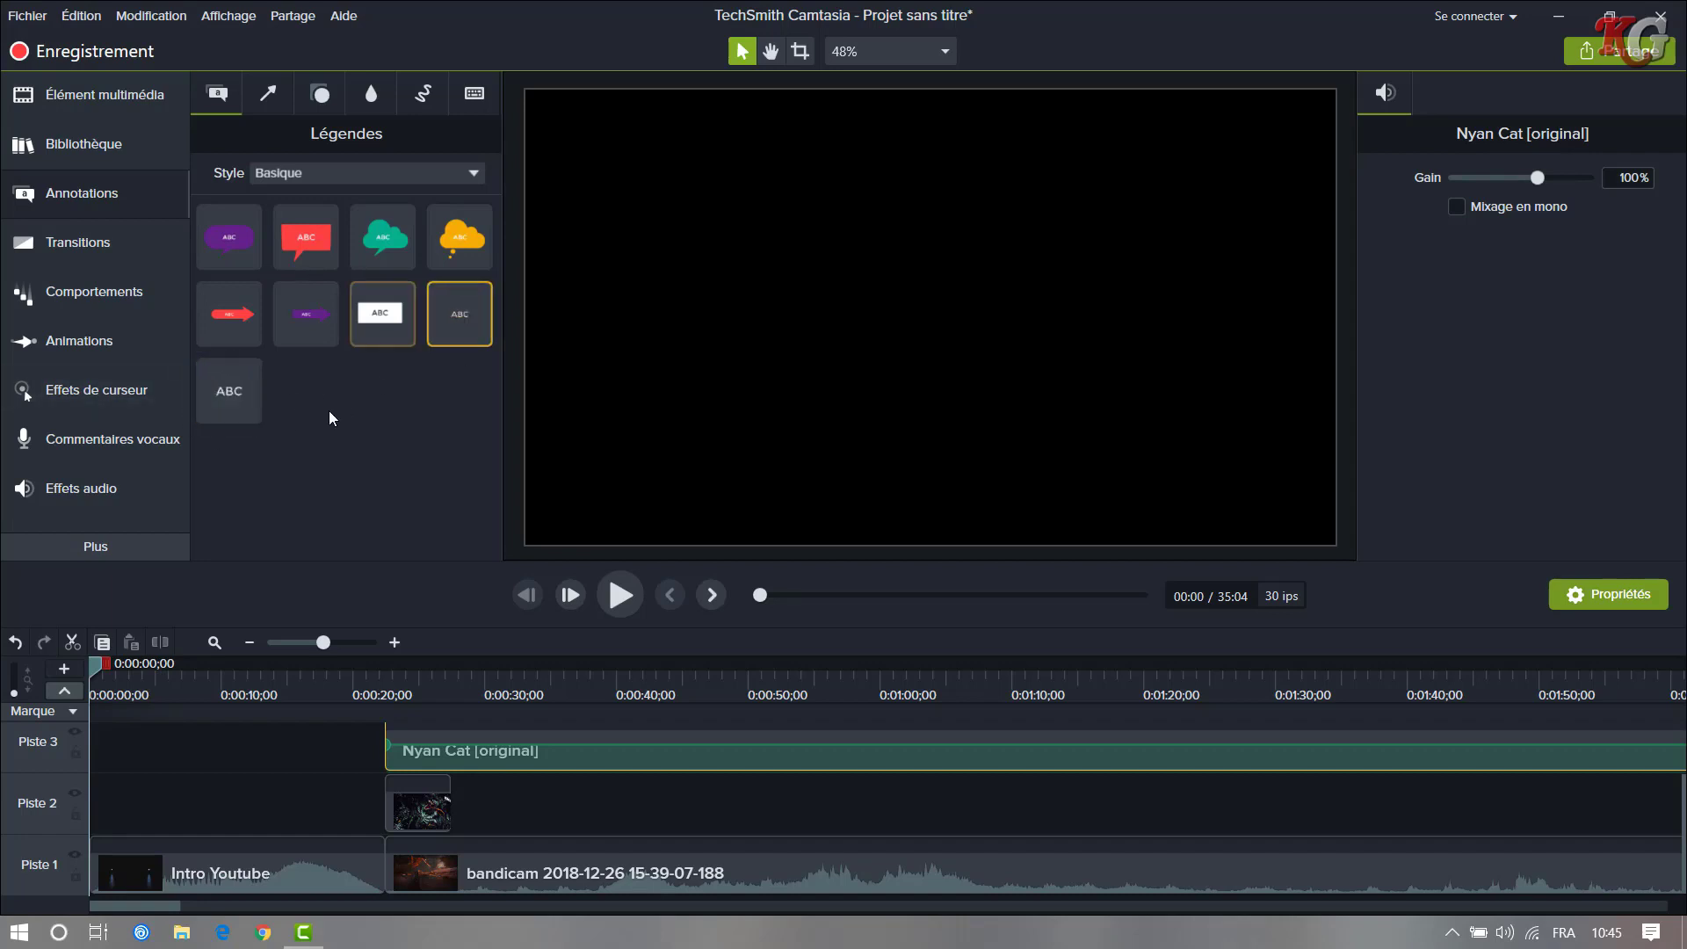
left_click_drag(228, 388, 527, 803)
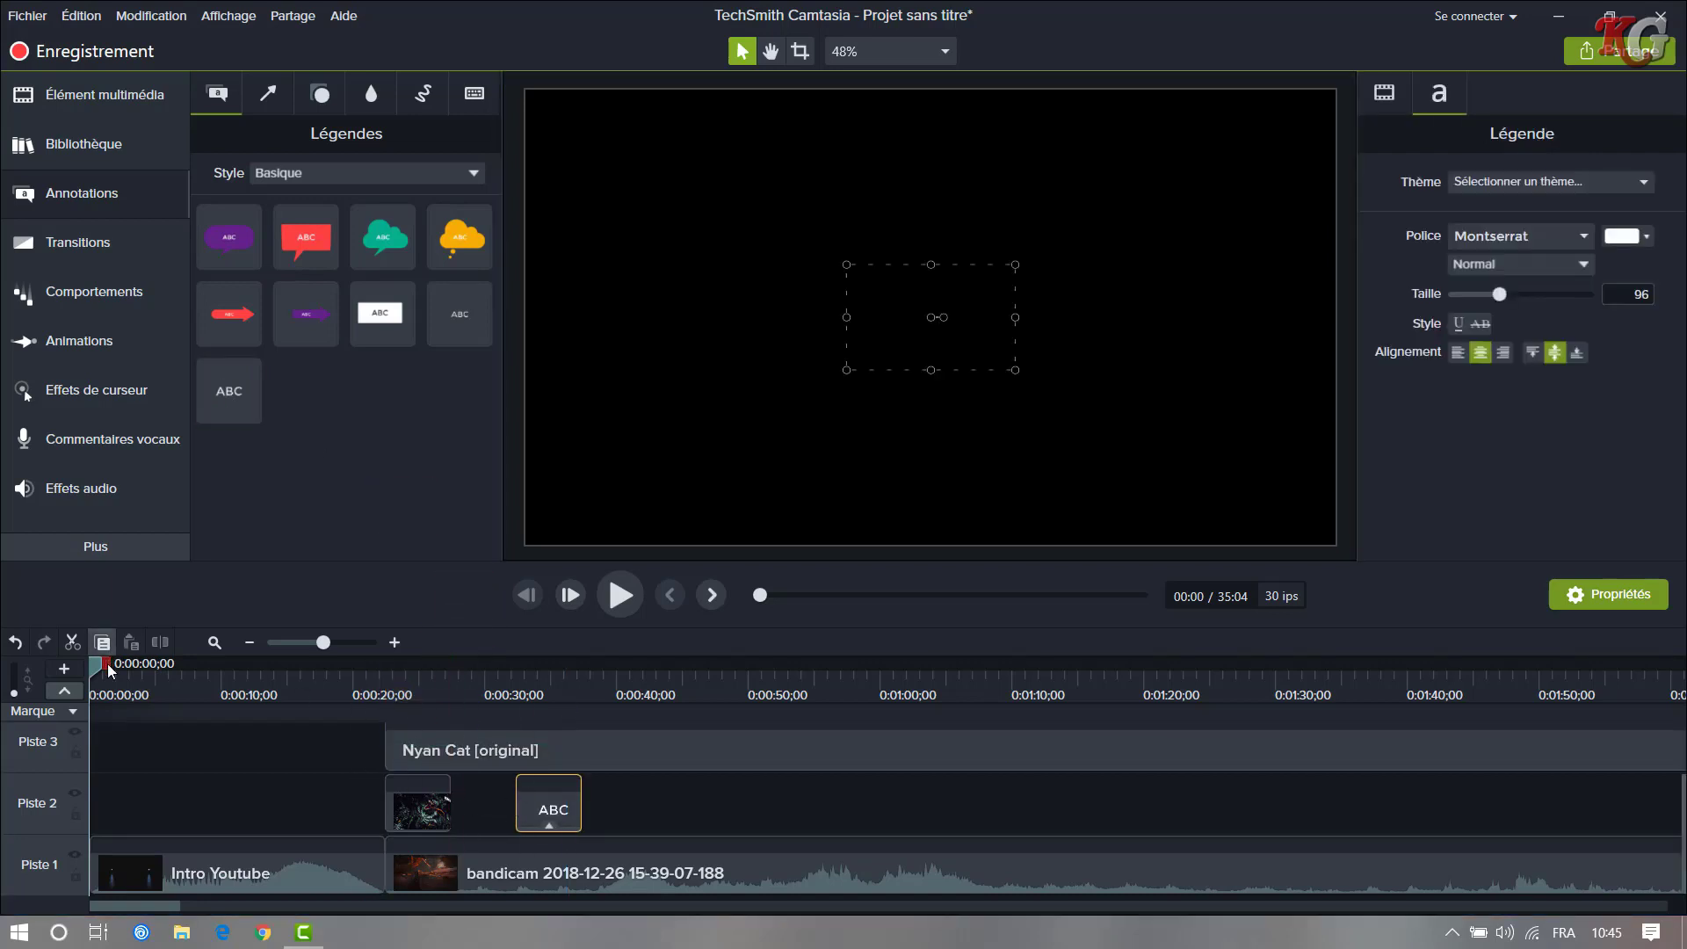
left_click_drag(95, 661, 556, 673)
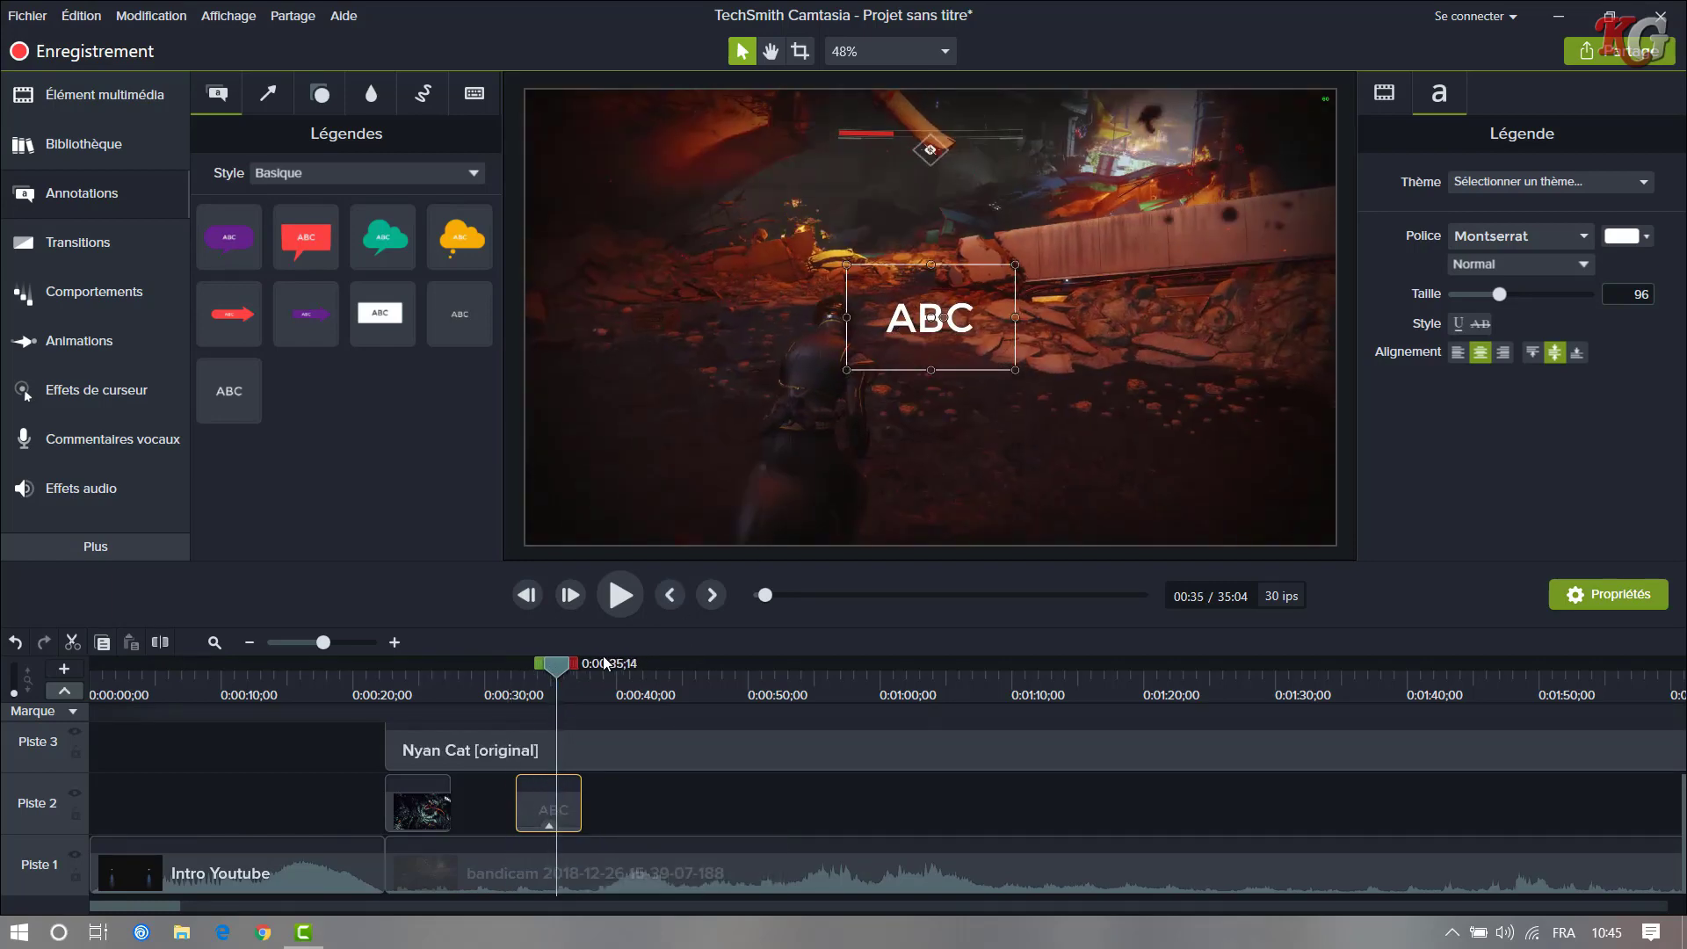
- Replace the ABC text callout's wording at 0:00:34;22 with "jfljfklsd,ckzc,zpz,cp,zpcpzdiroecoziczdsfsdcsdcsdd"
left_click_drag(556, 668, 621, 676)
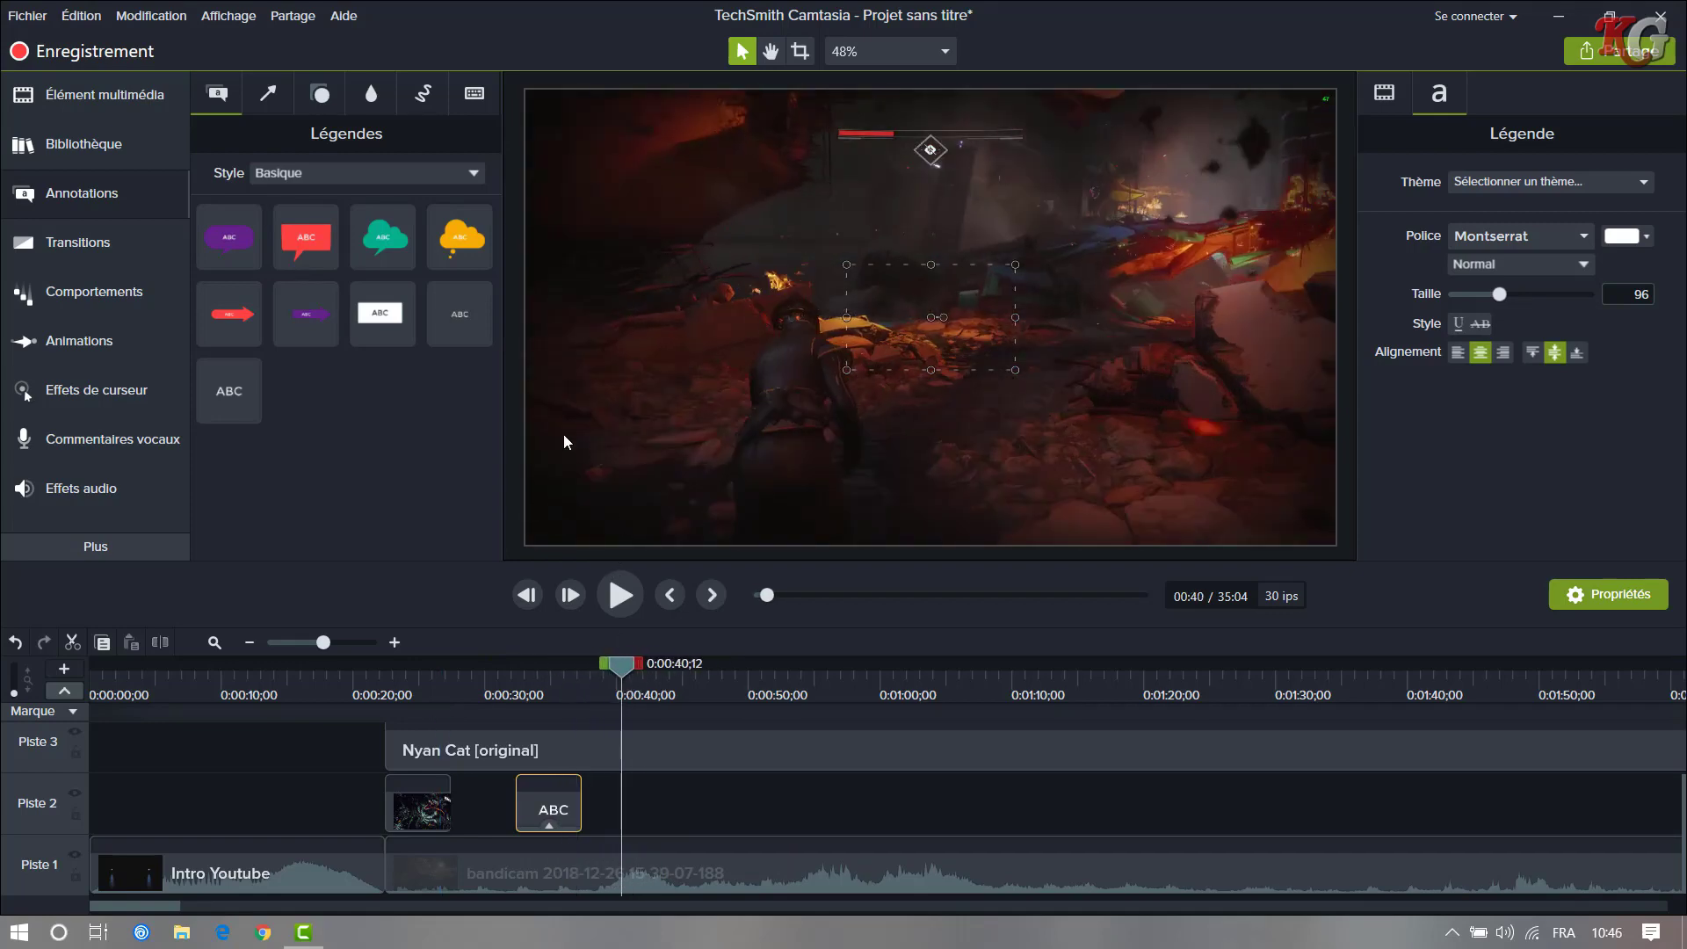
left_click(510, 406)
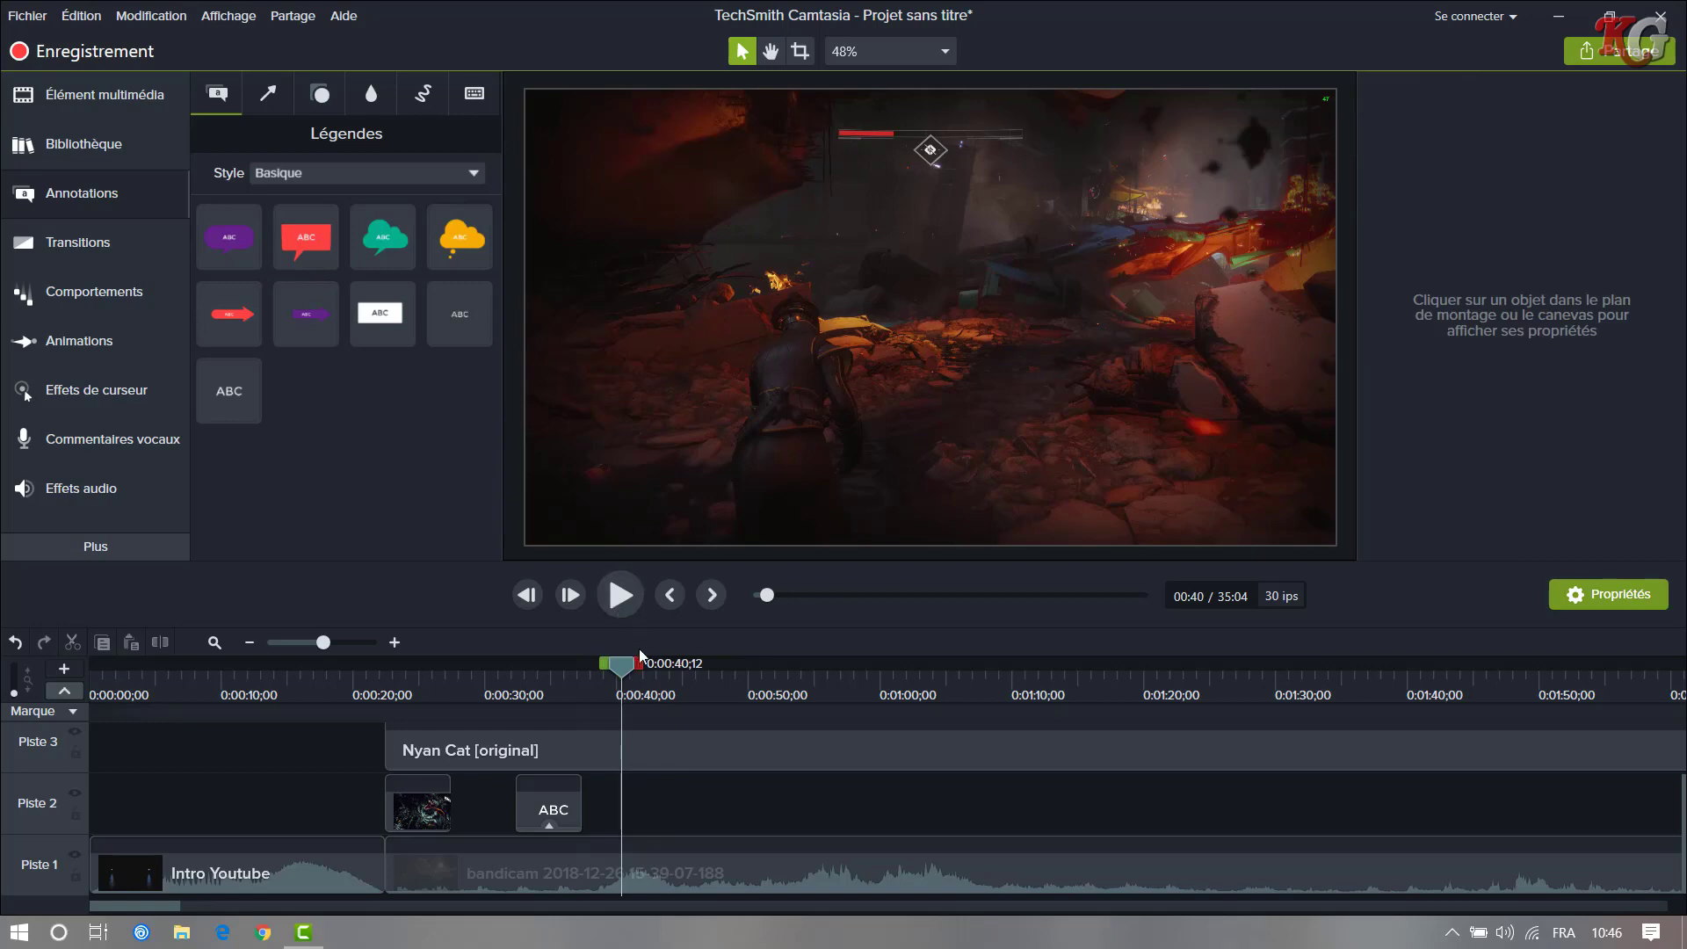
left_click_drag(609, 673, 546, 689)
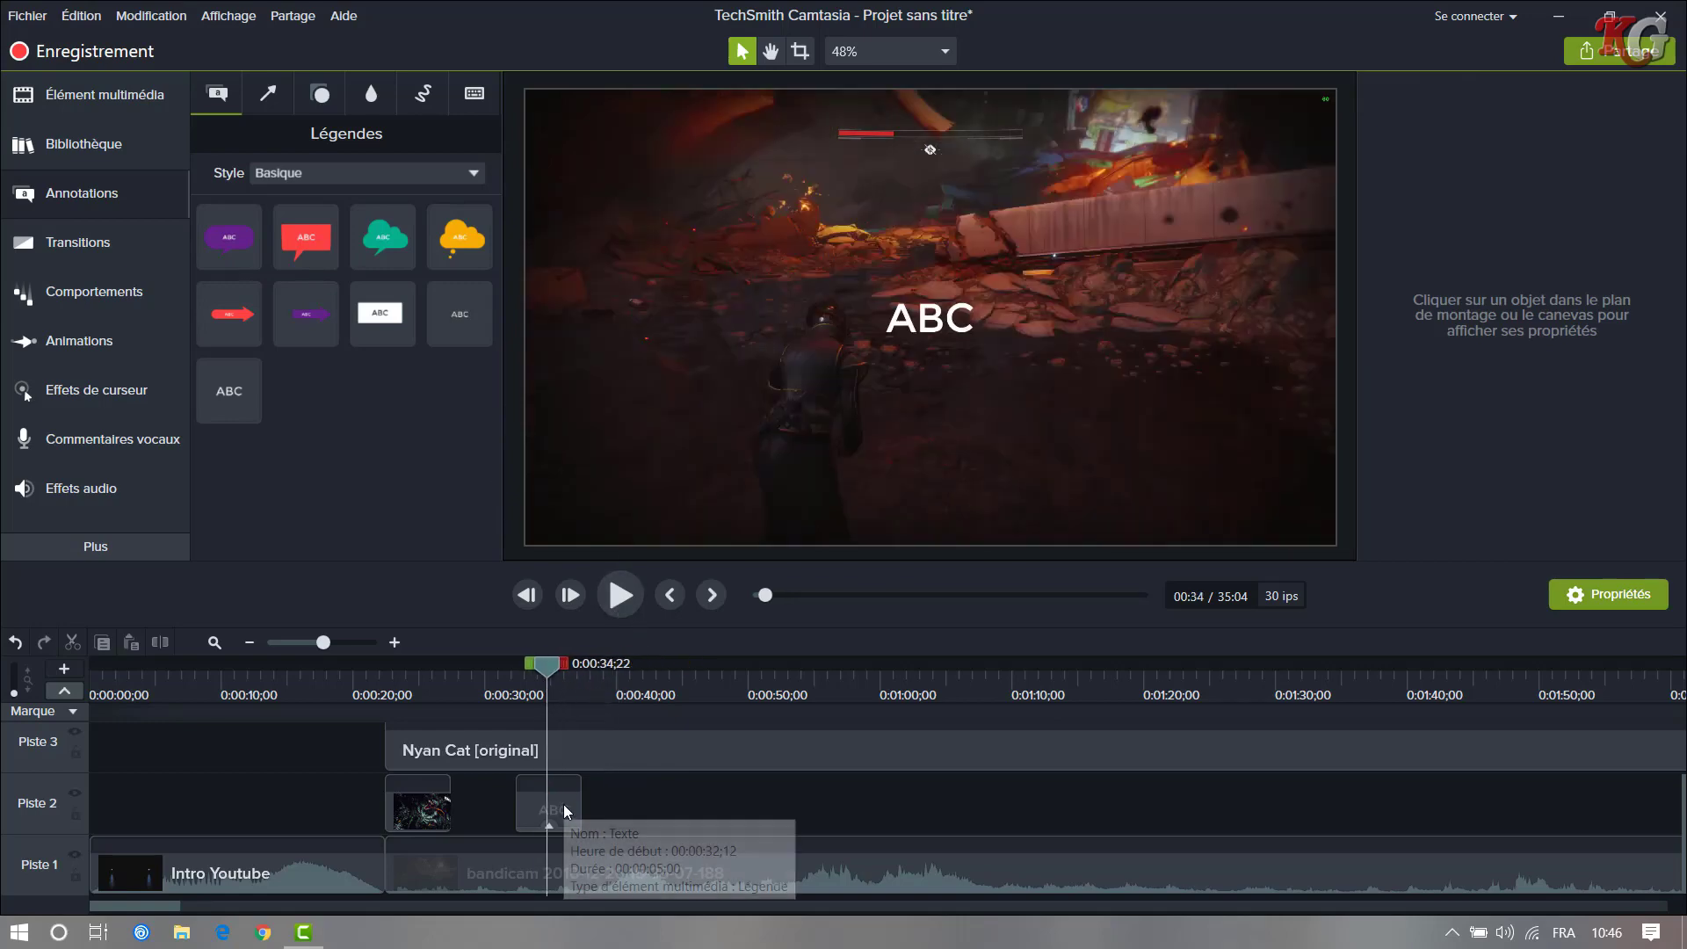
left_click(562, 804)
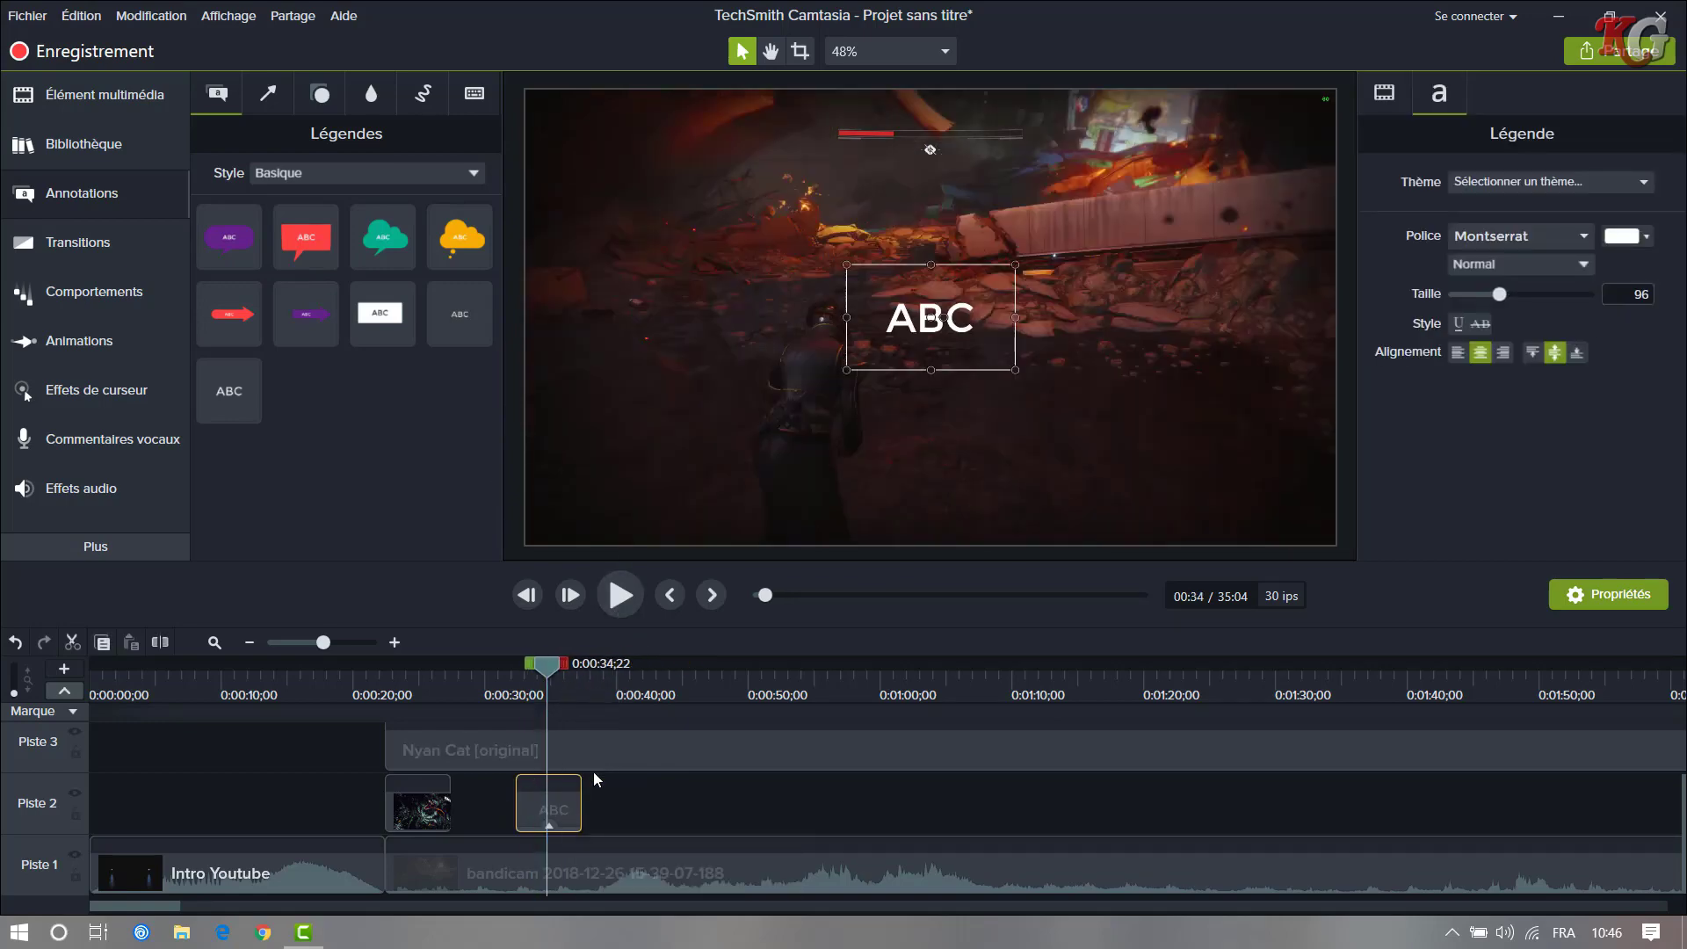
double_click(908, 322)
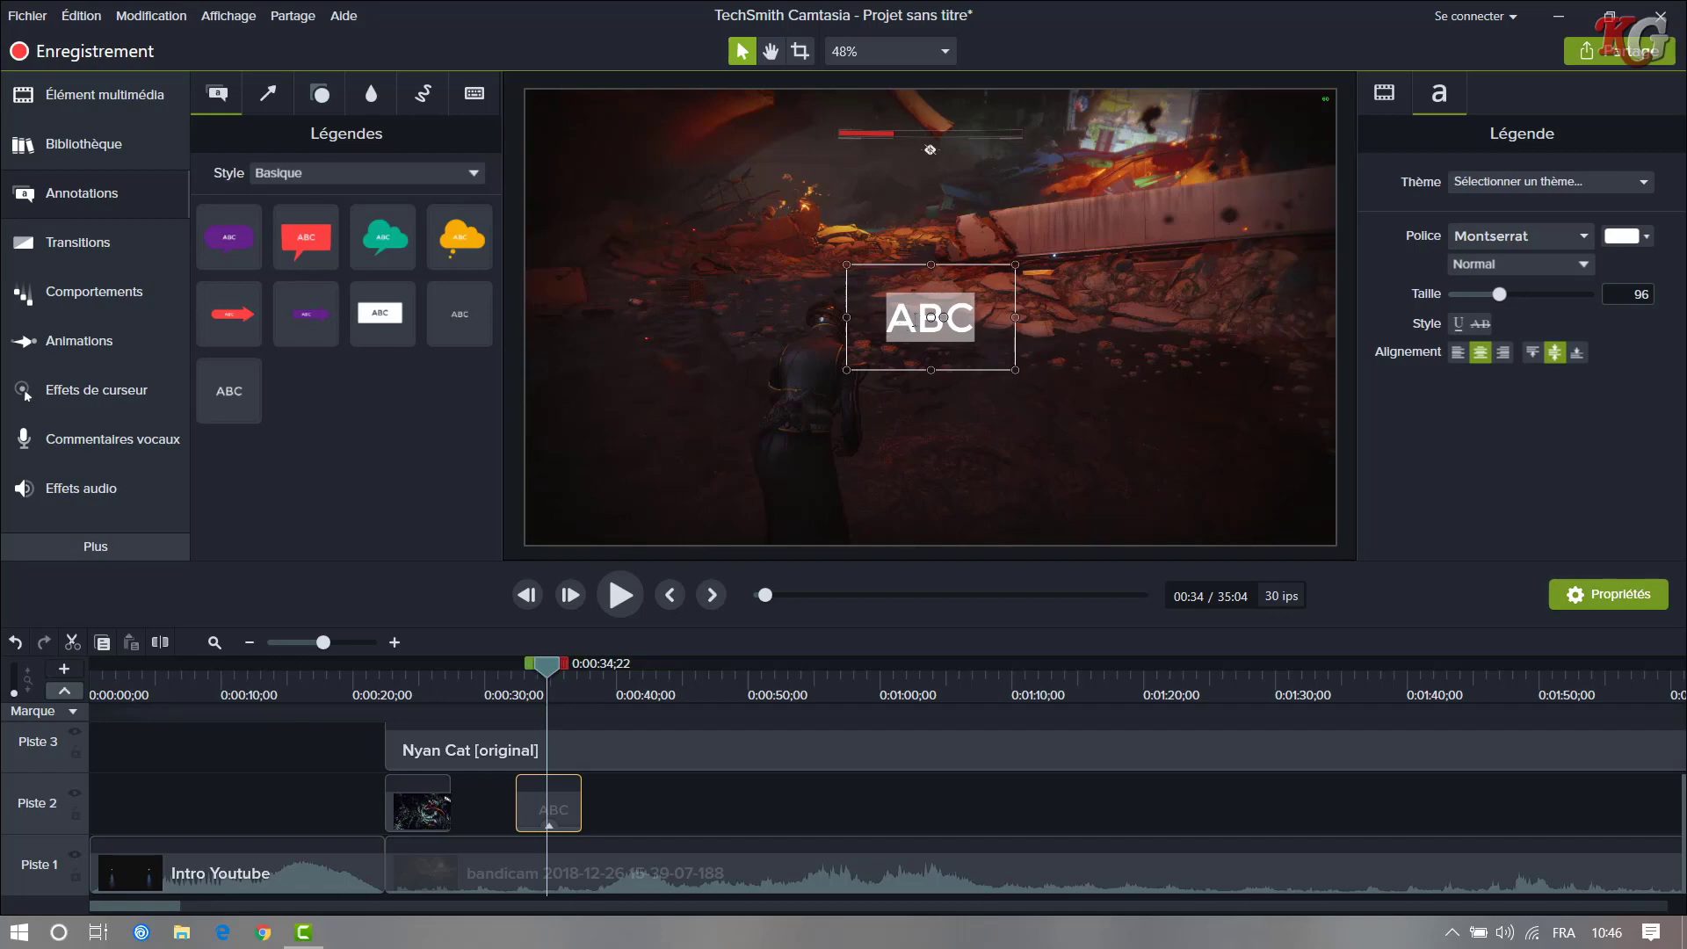
key("BackSpace")
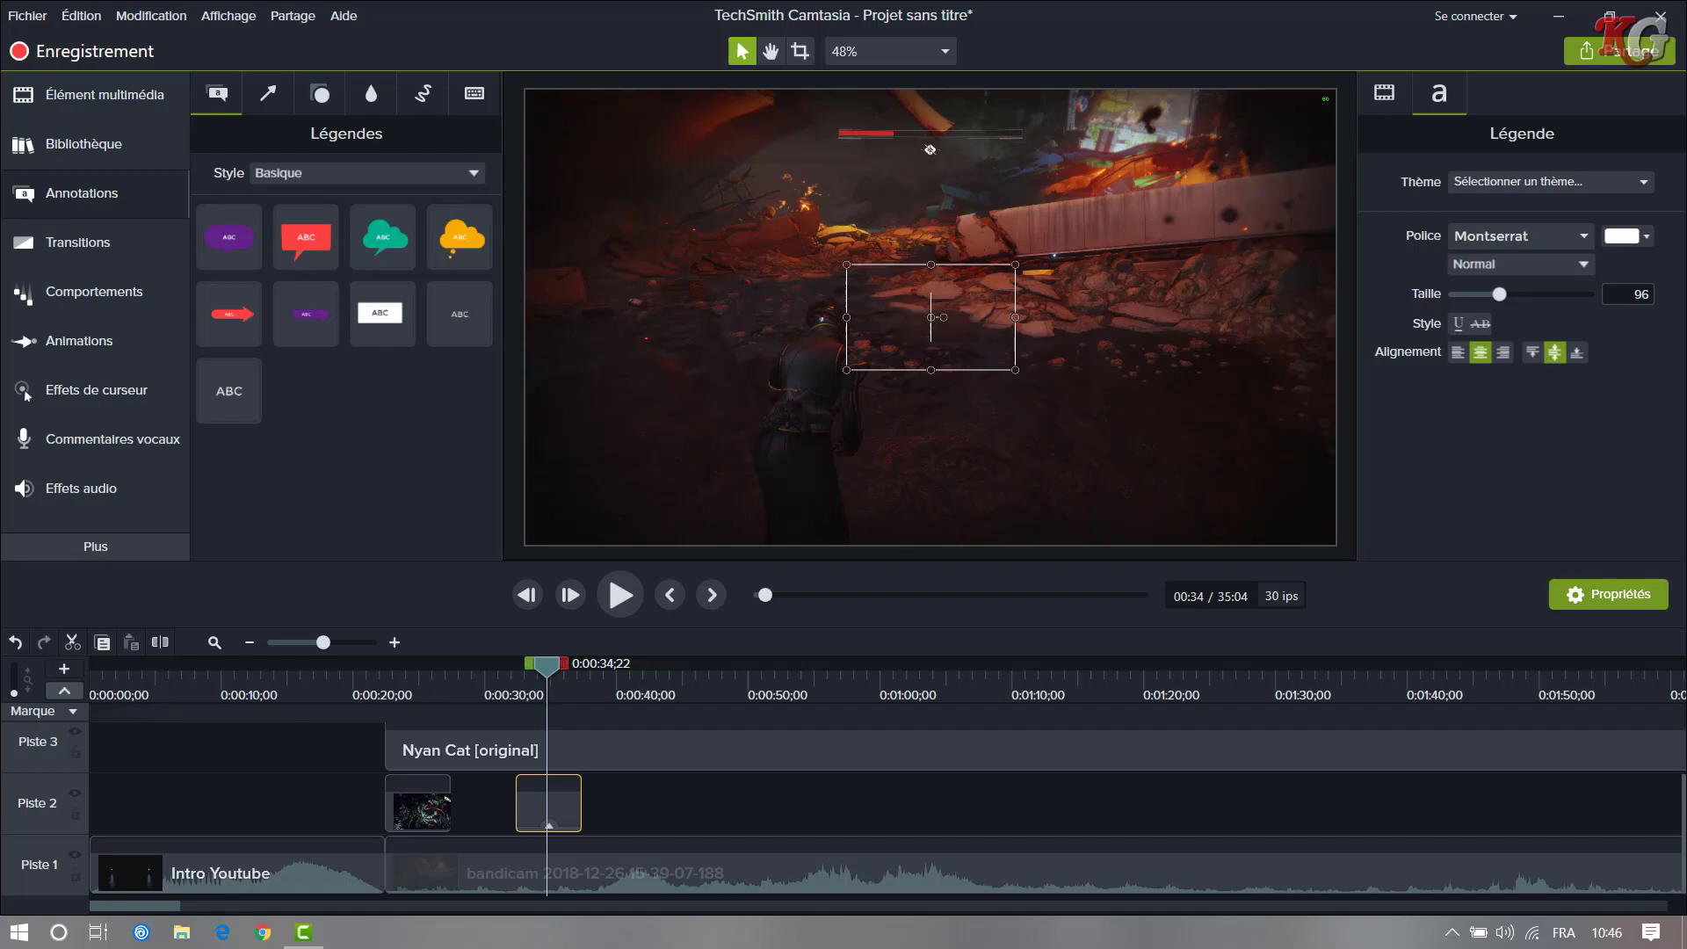
type("jfljfklsd,ckzc,zpz,cp,zpcpzd")
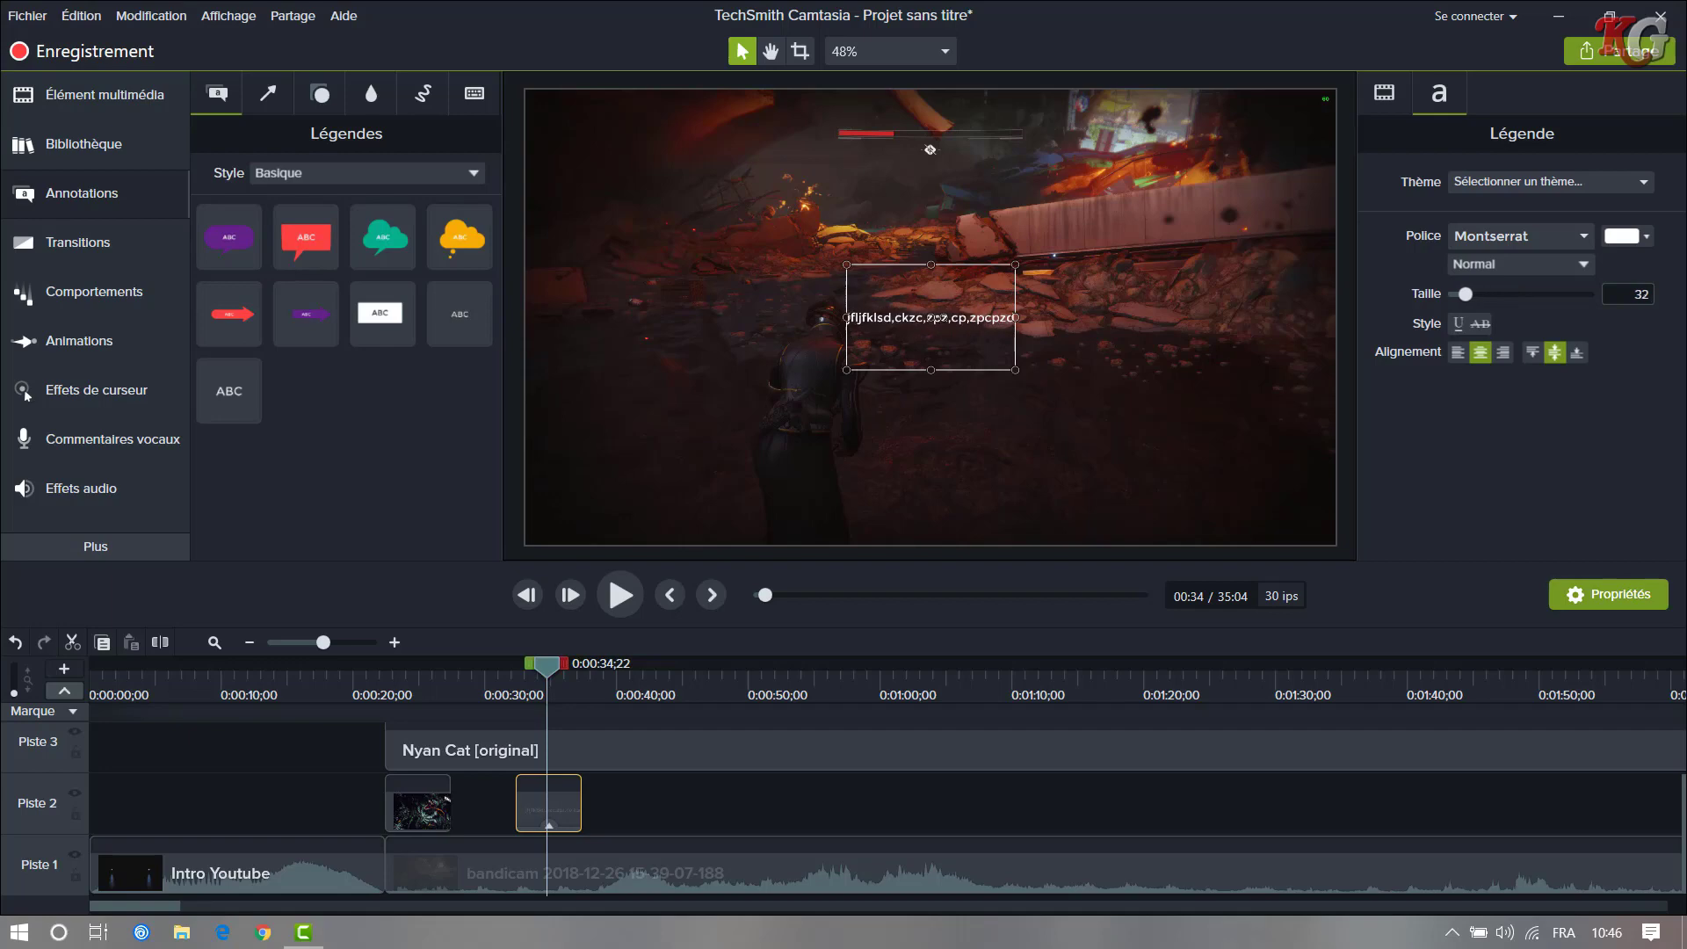
type("iroecoziczdsfsdcsdcsdc")
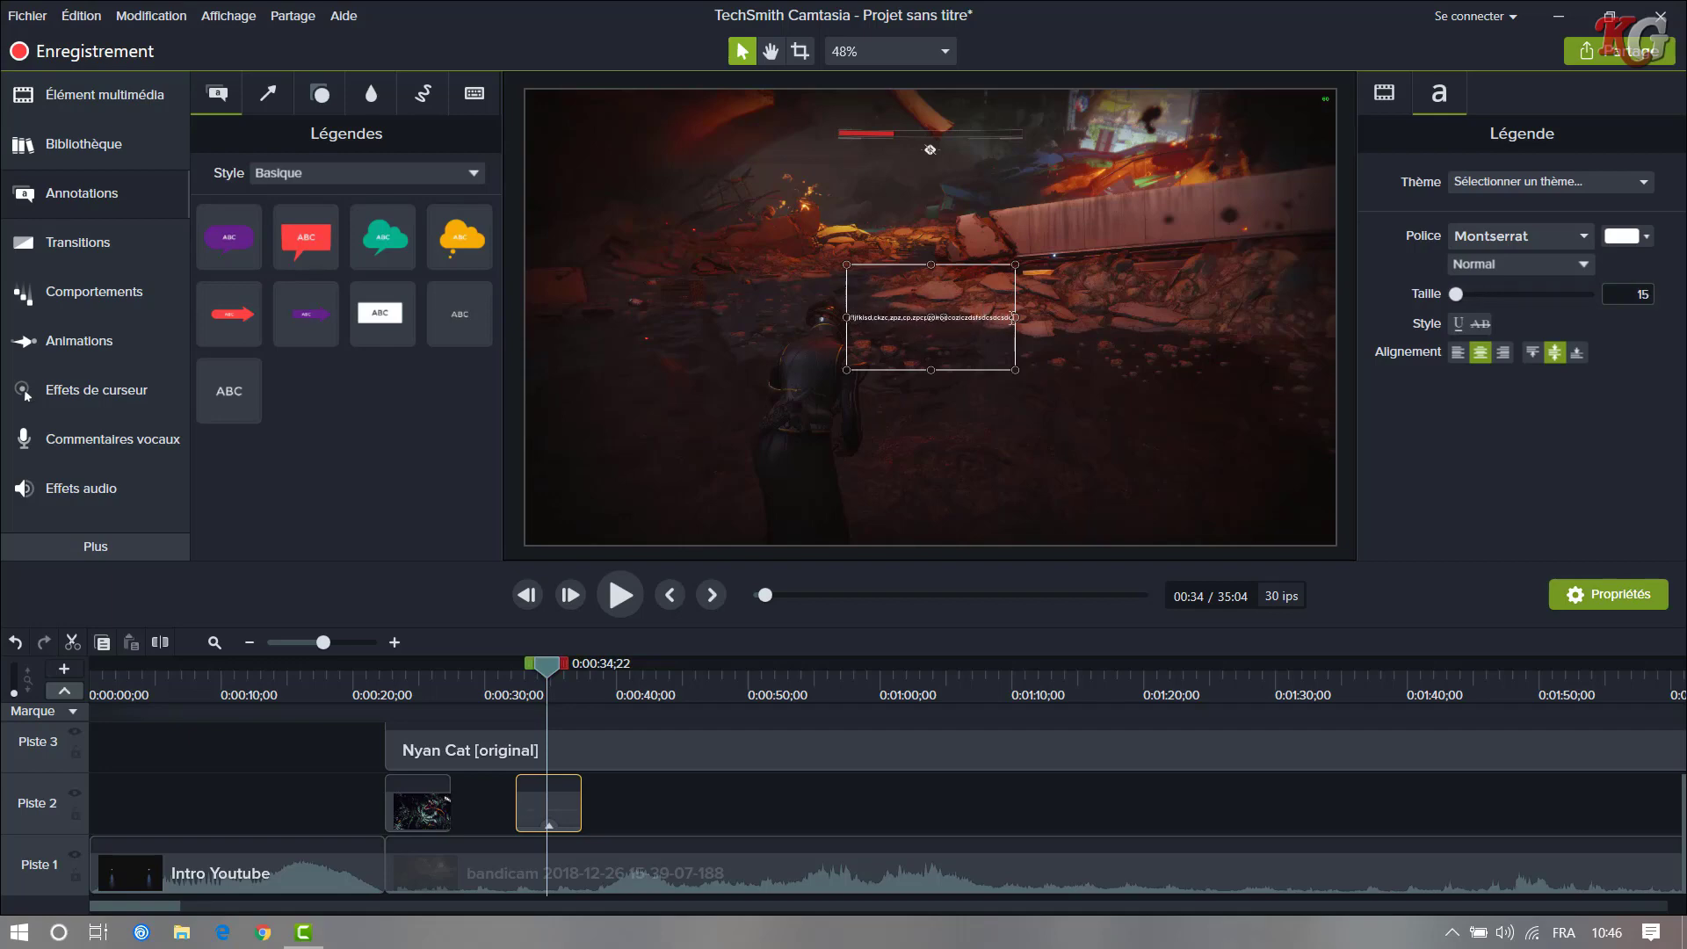
- Widen the callout's text box to the full width of the canvas and move it to the upper edge of the frame
left_click_drag(1015, 318, 1329, 334)
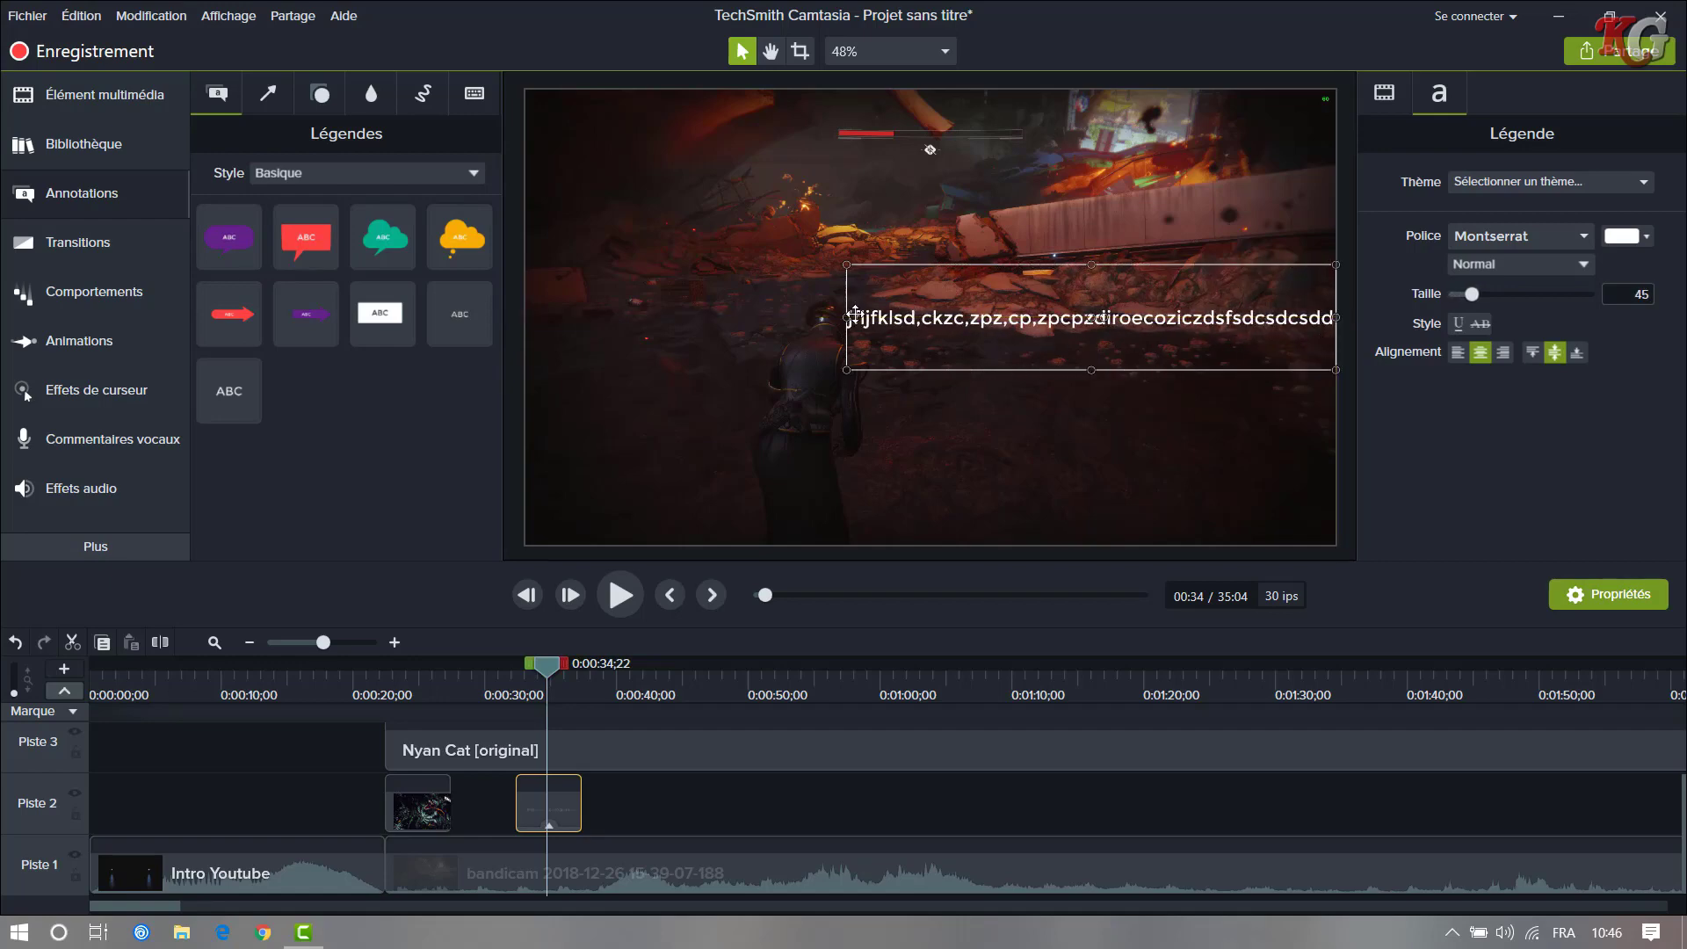
left_click_drag(846, 318, 524, 321)
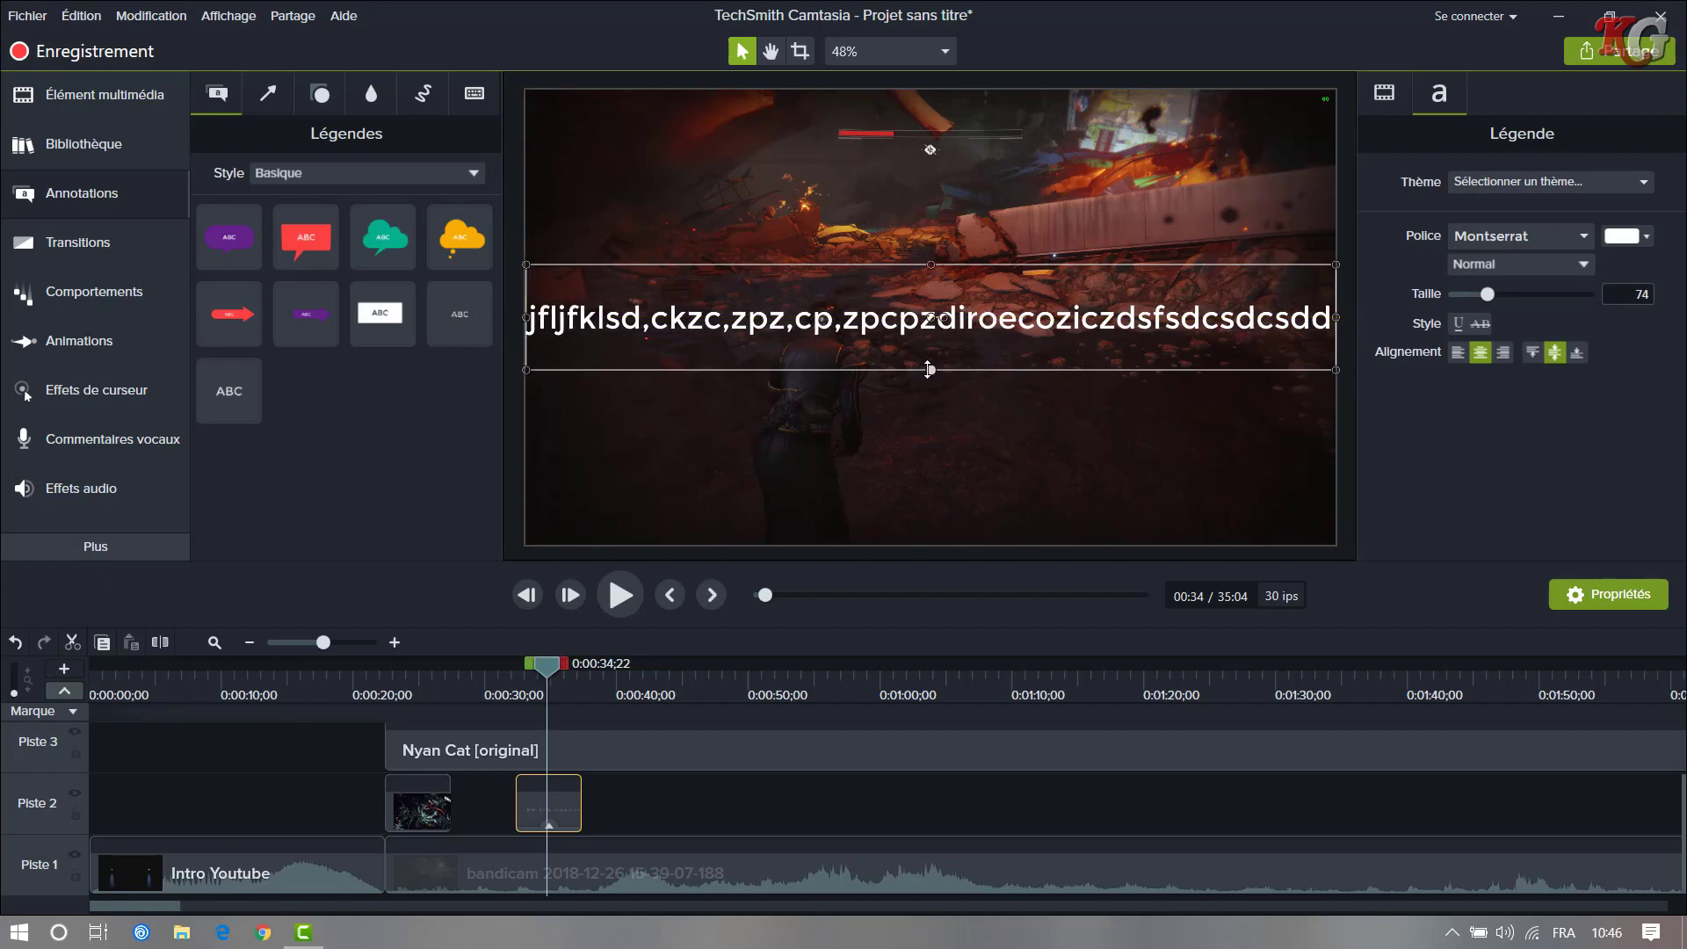
mouse_move(930, 369)
left_mouse_down()
mouse_move(933, 459)
mouse_move(937, 365)
left_mouse_up()
mouse_move(932, 272)
left_mouse_down()
mouse_move(933, 303)
mouse_move(931, 255)
left_mouse_up()
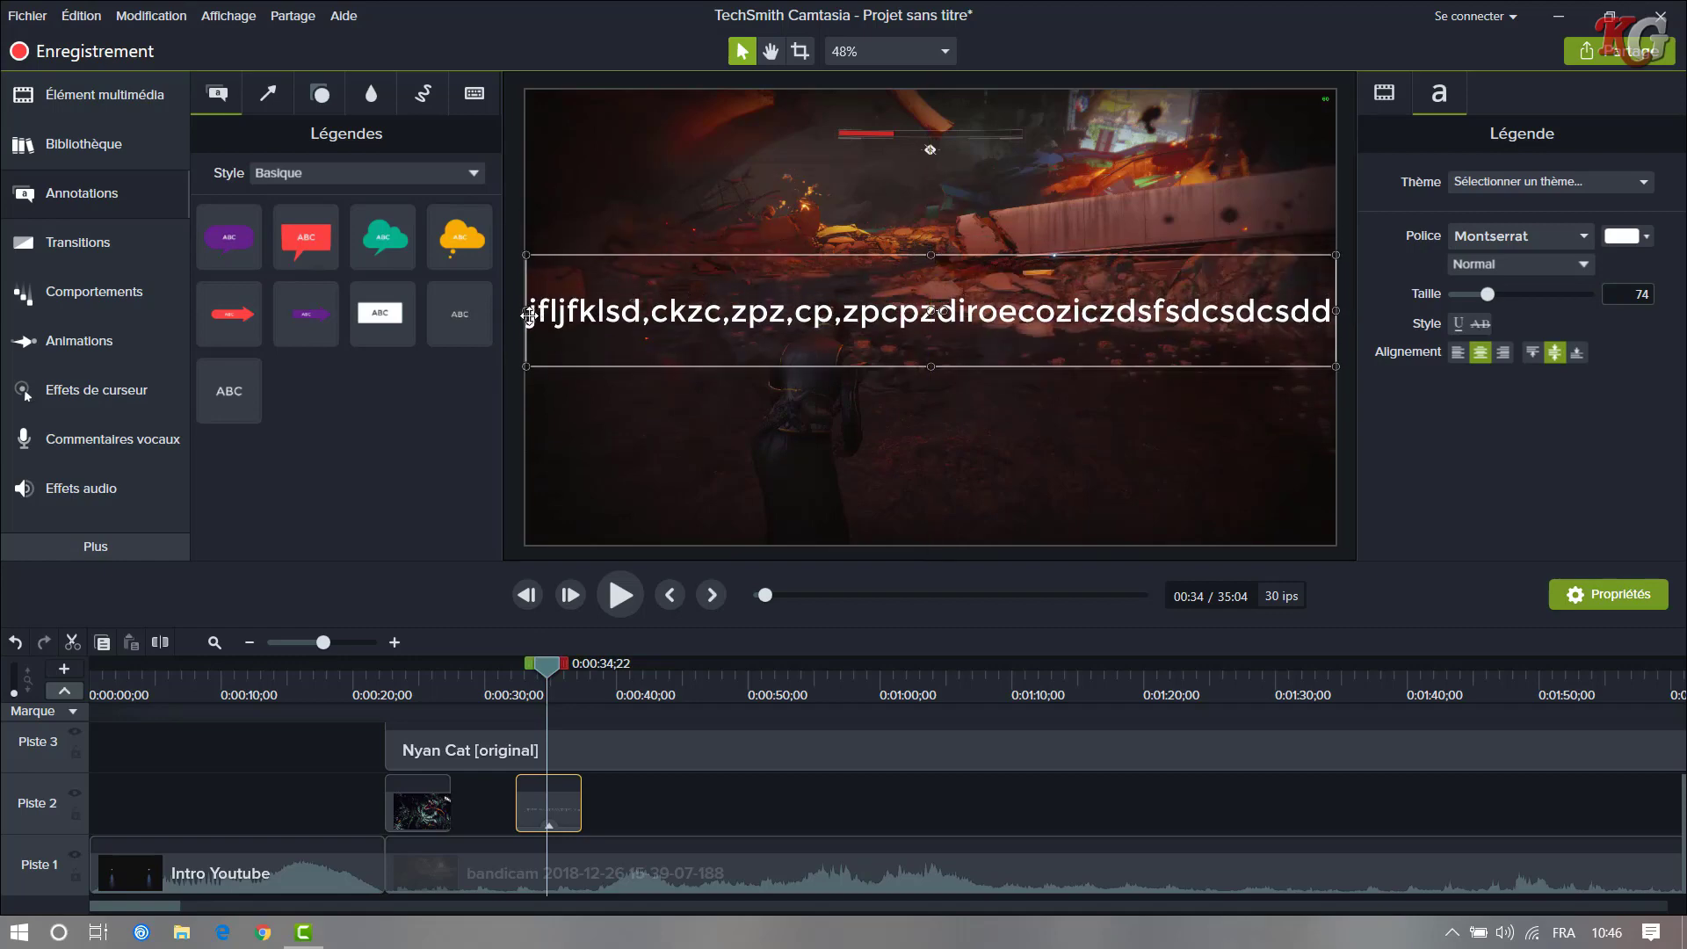
left_click_drag(526, 311, 530, 356)
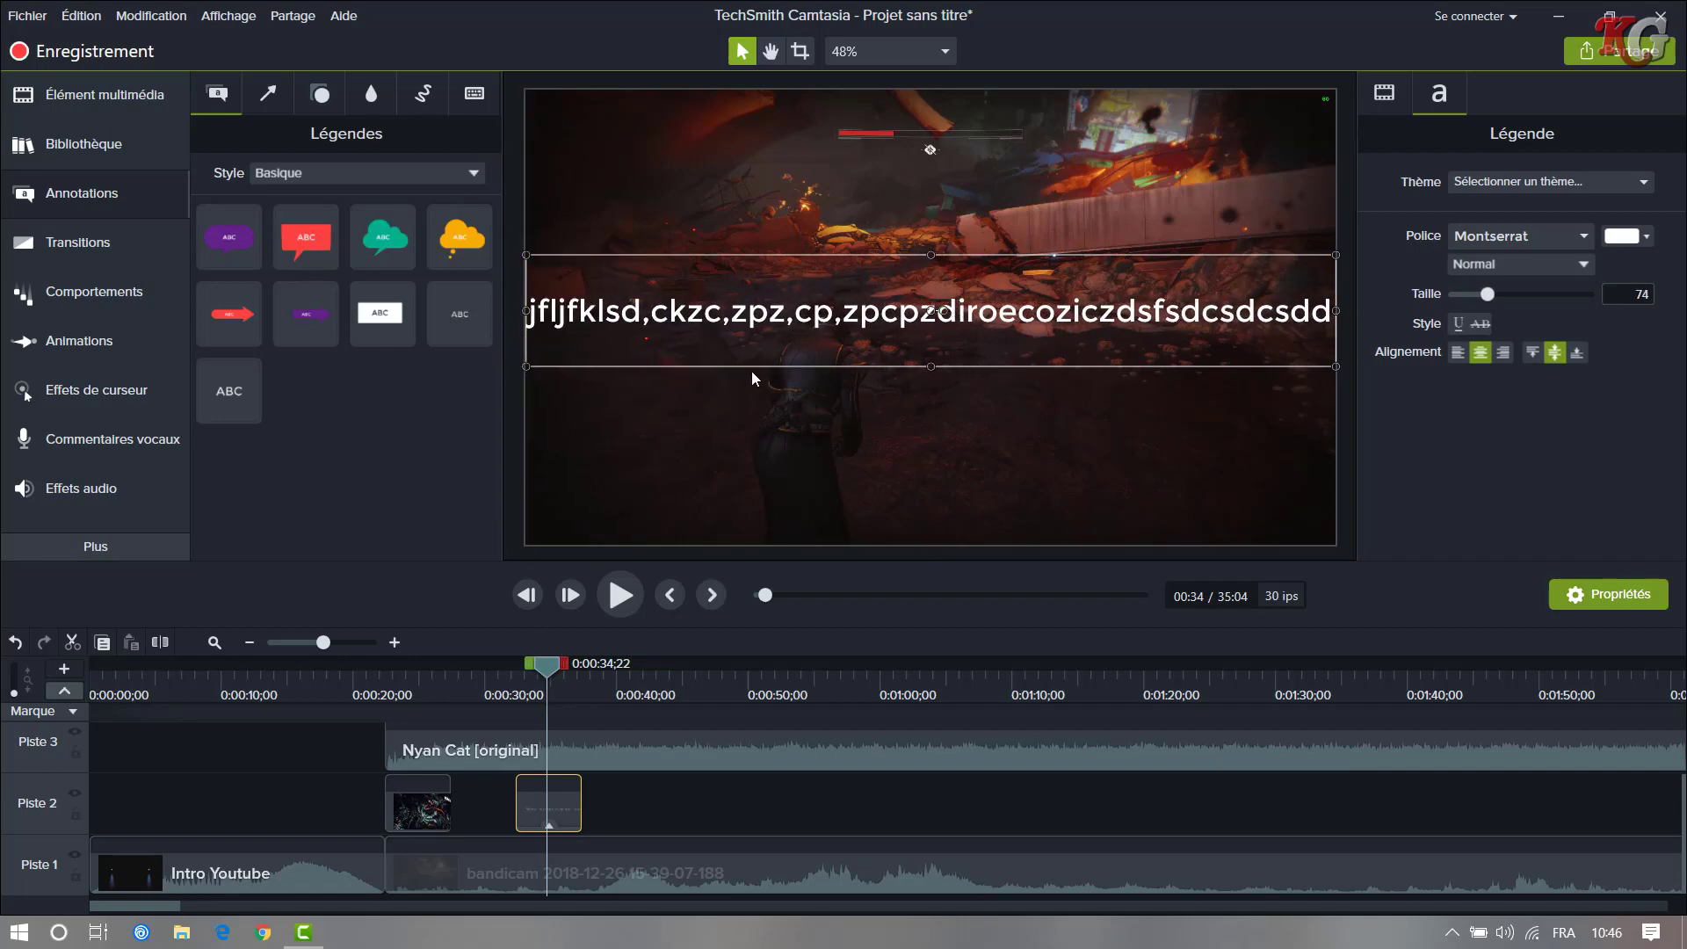
left_click_drag(923, 293, 988, 133)
left_click_drag(661, 161, 729, 213)
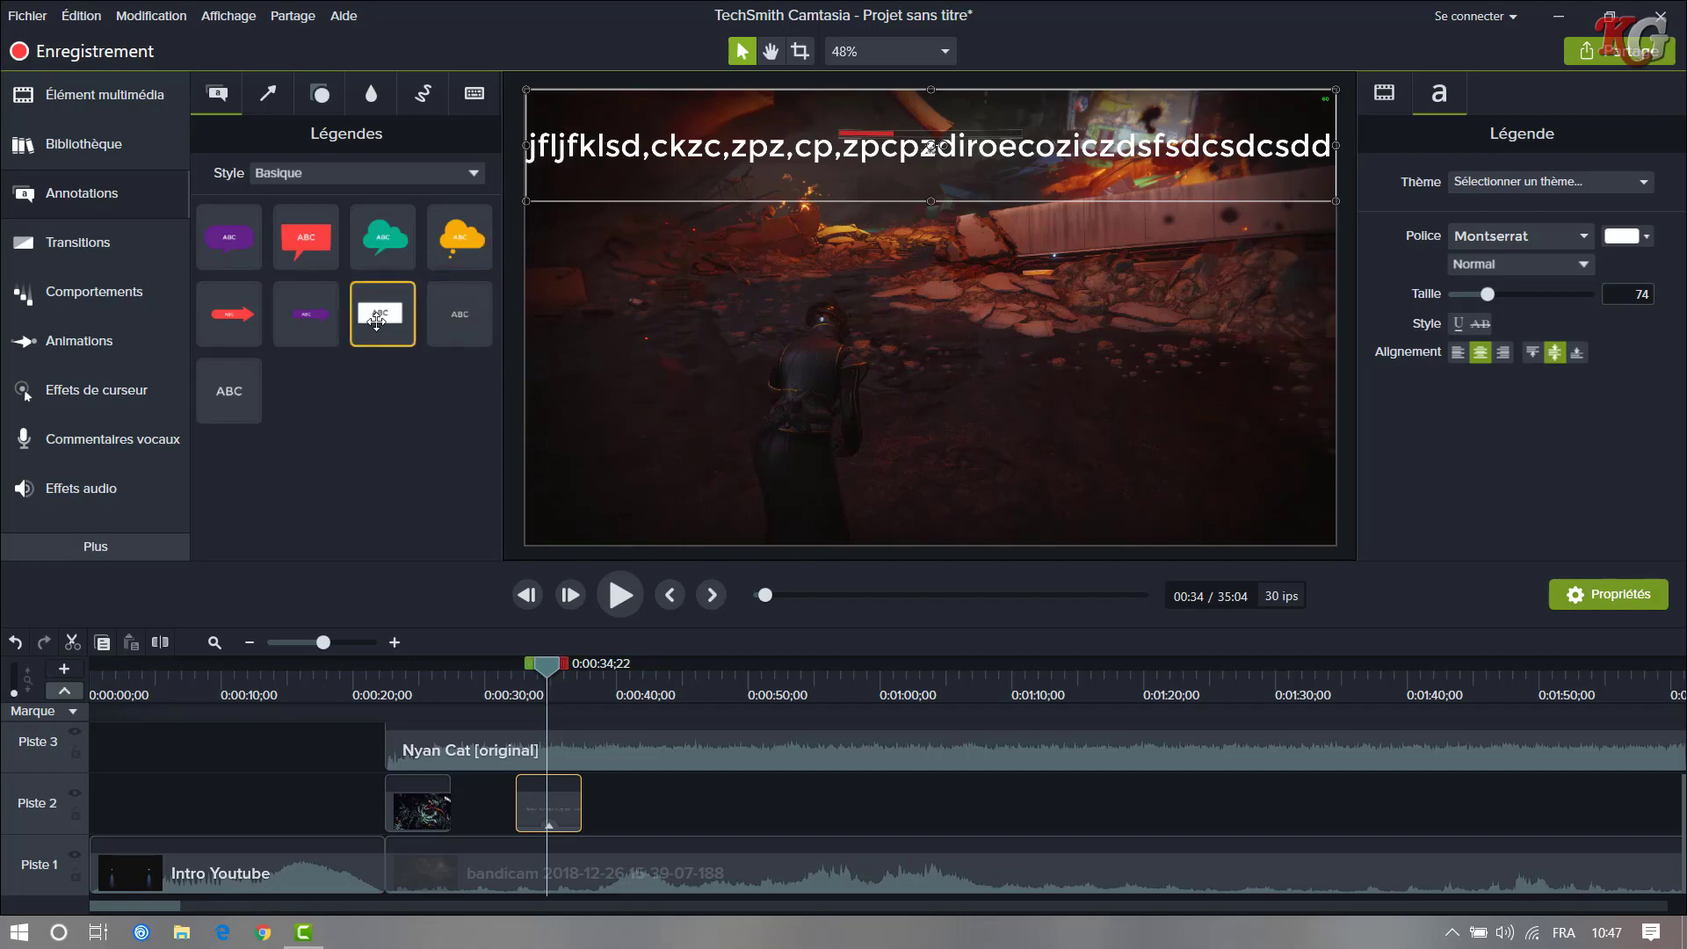
- Add the white rectangle ABC callout after the text callout on Piste 2, and shift it left in the frame at 0:00:41;02
left_click_drag(378, 312, 620, 804)
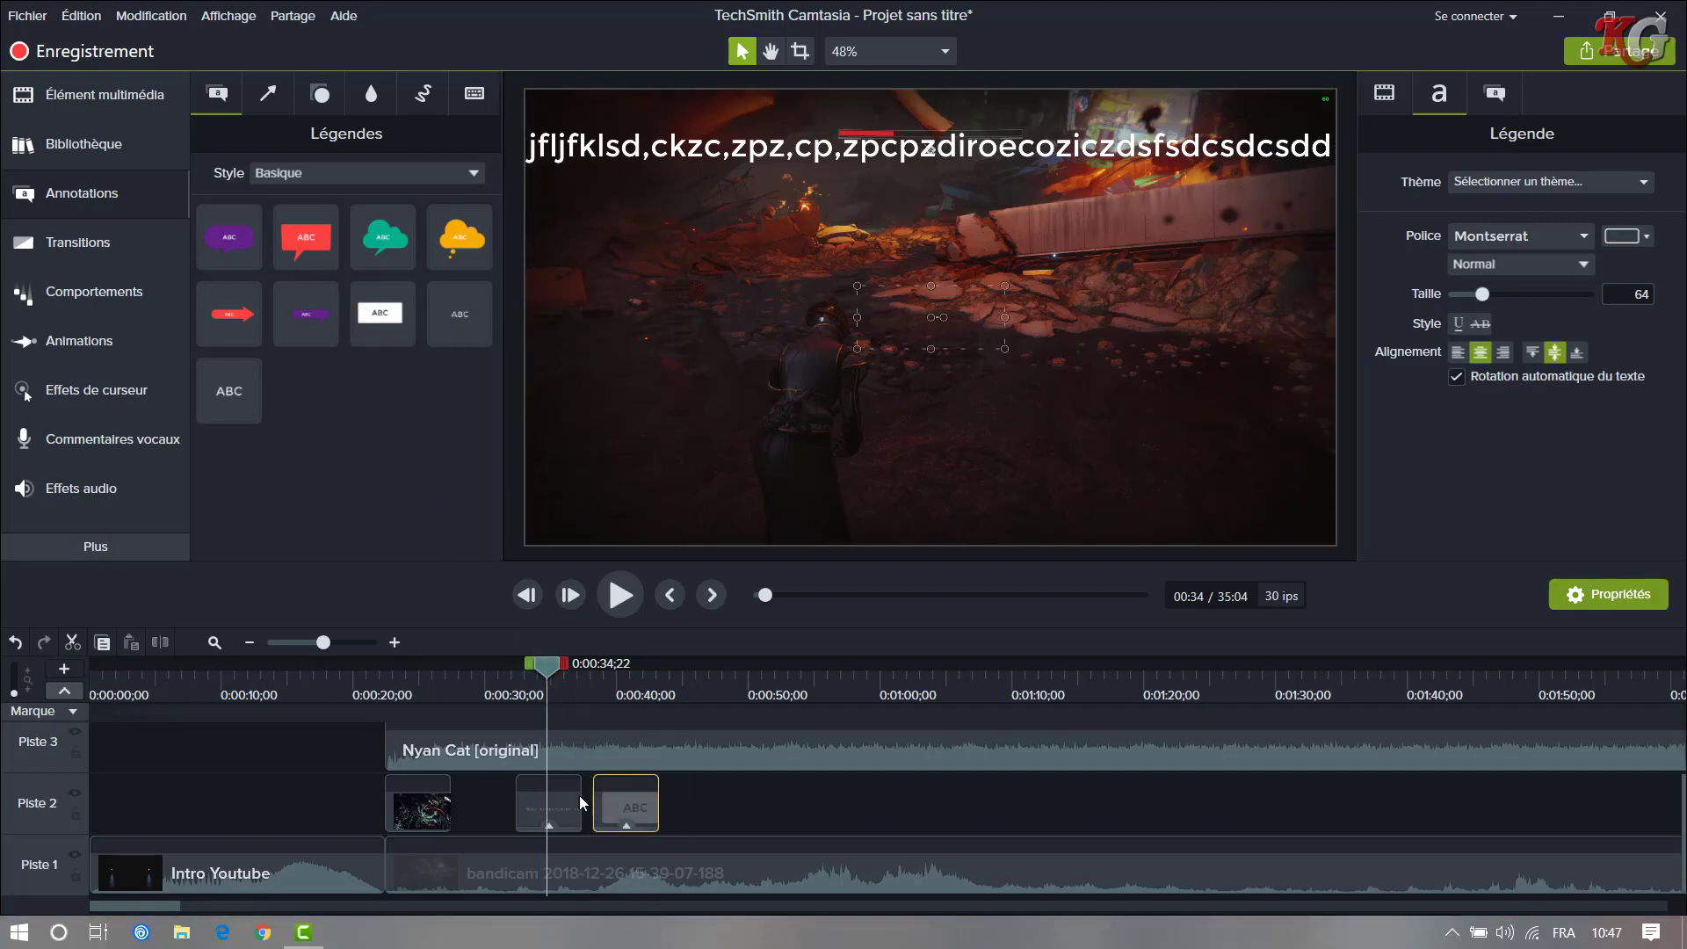
left_click_drag(546, 666, 626, 678)
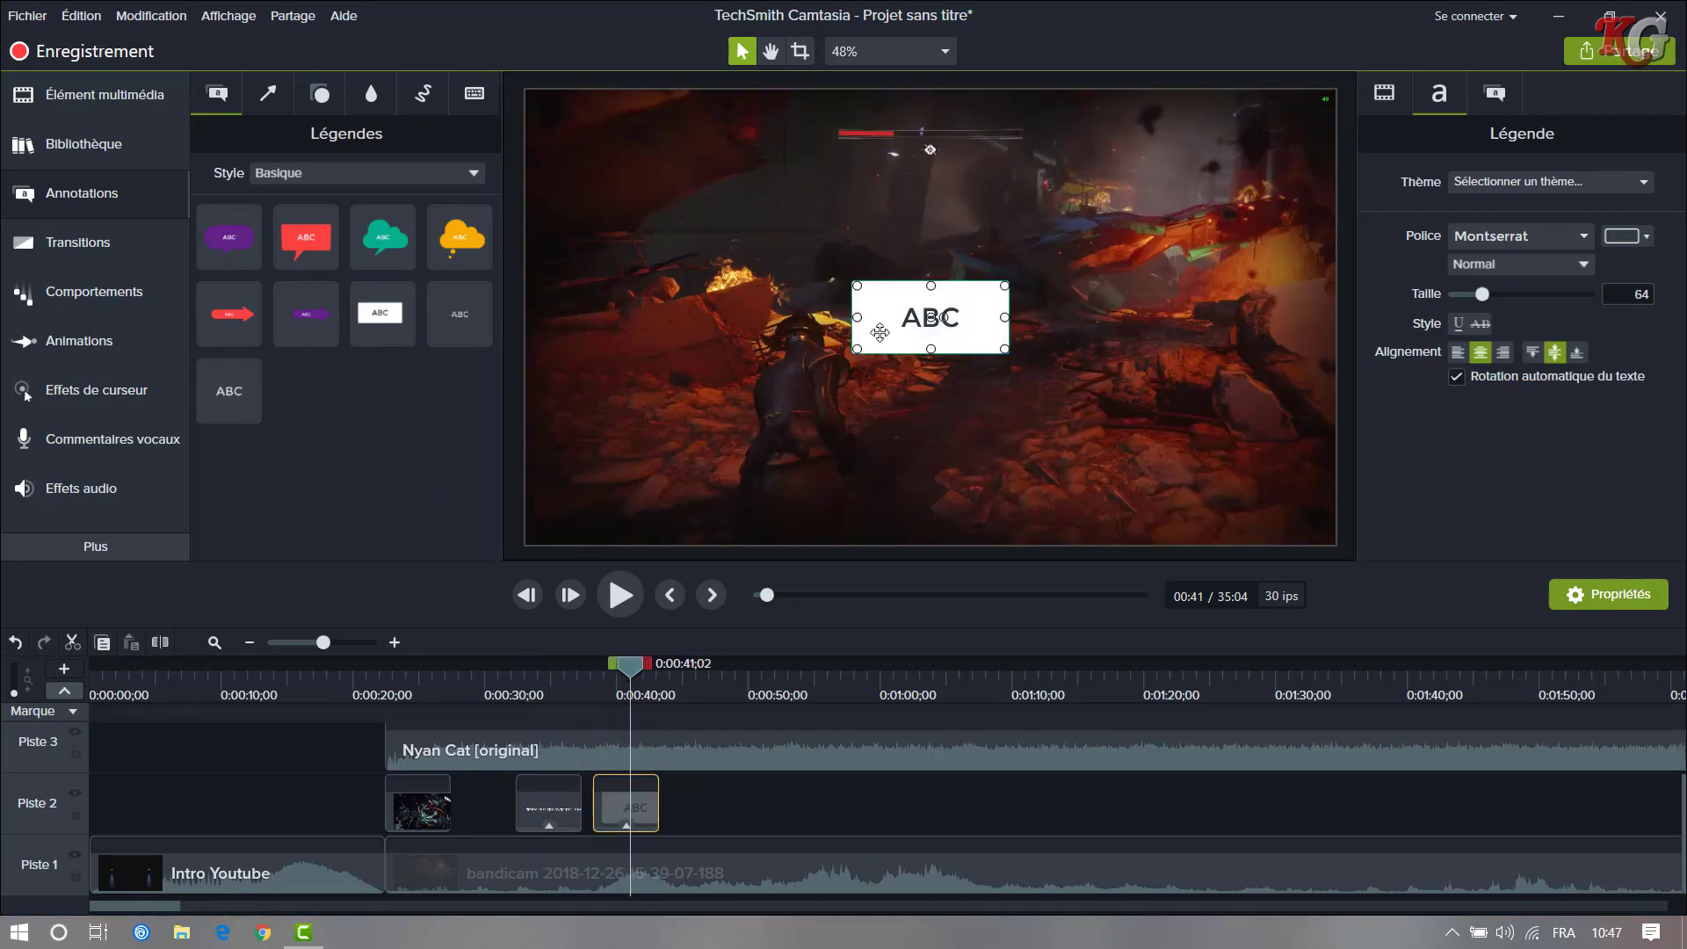
left_click_drag(880, 332, 800, 337)
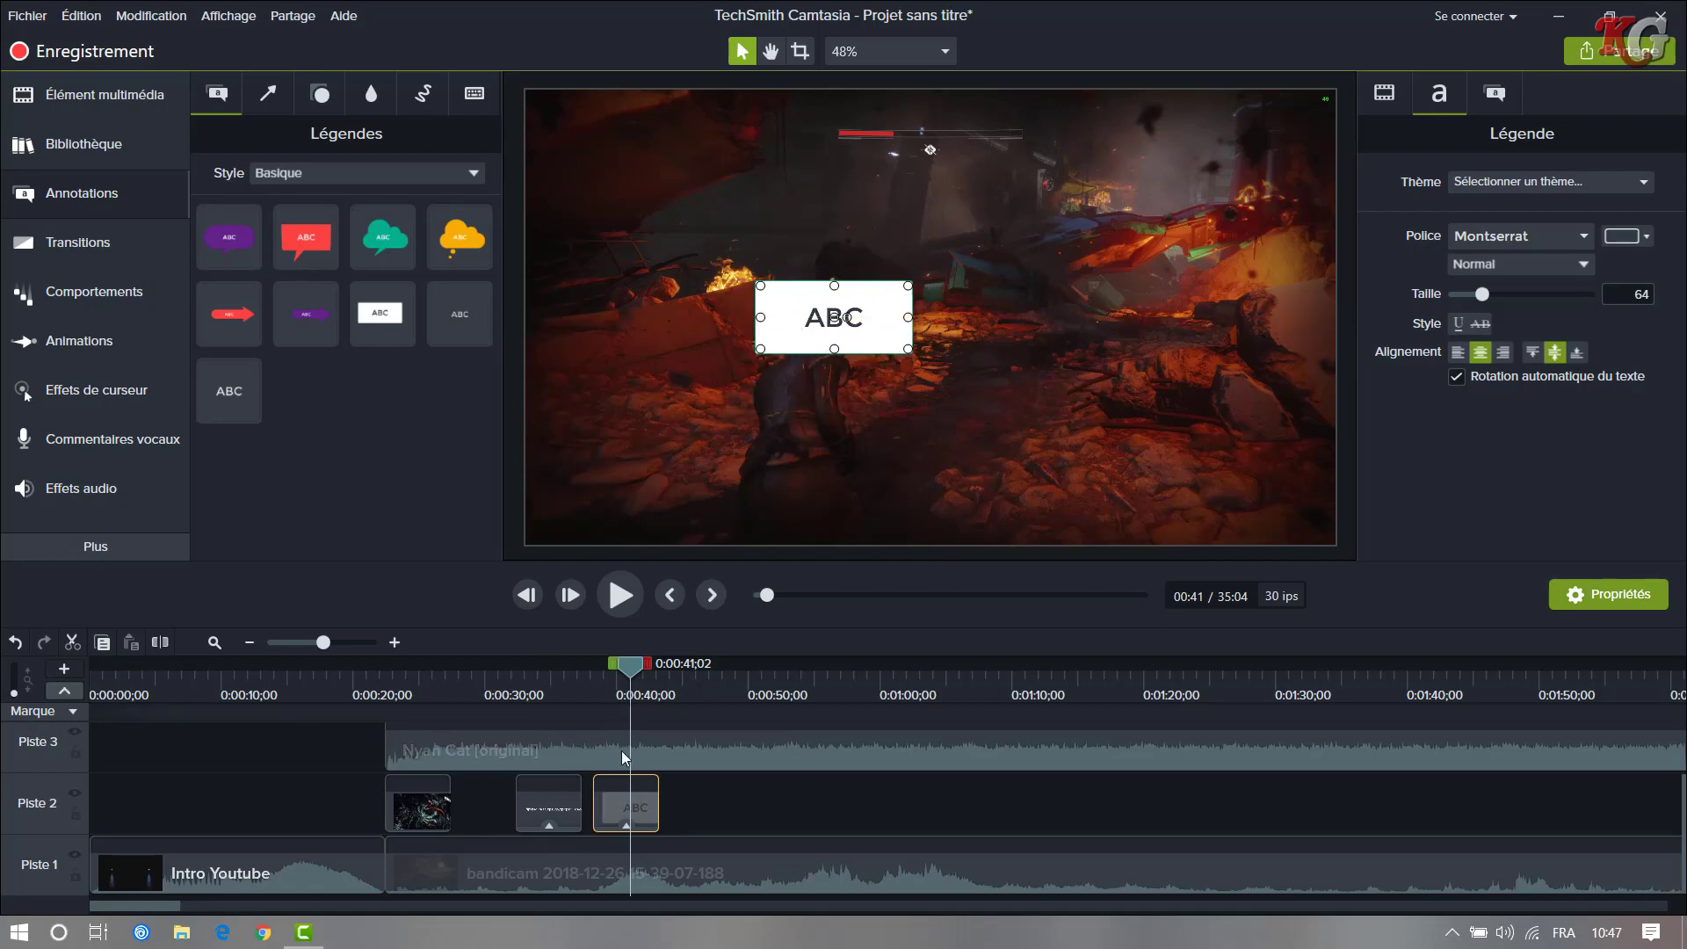
- Delete the white rectangle ABC callout from Piste 2
right_click(620, 801)
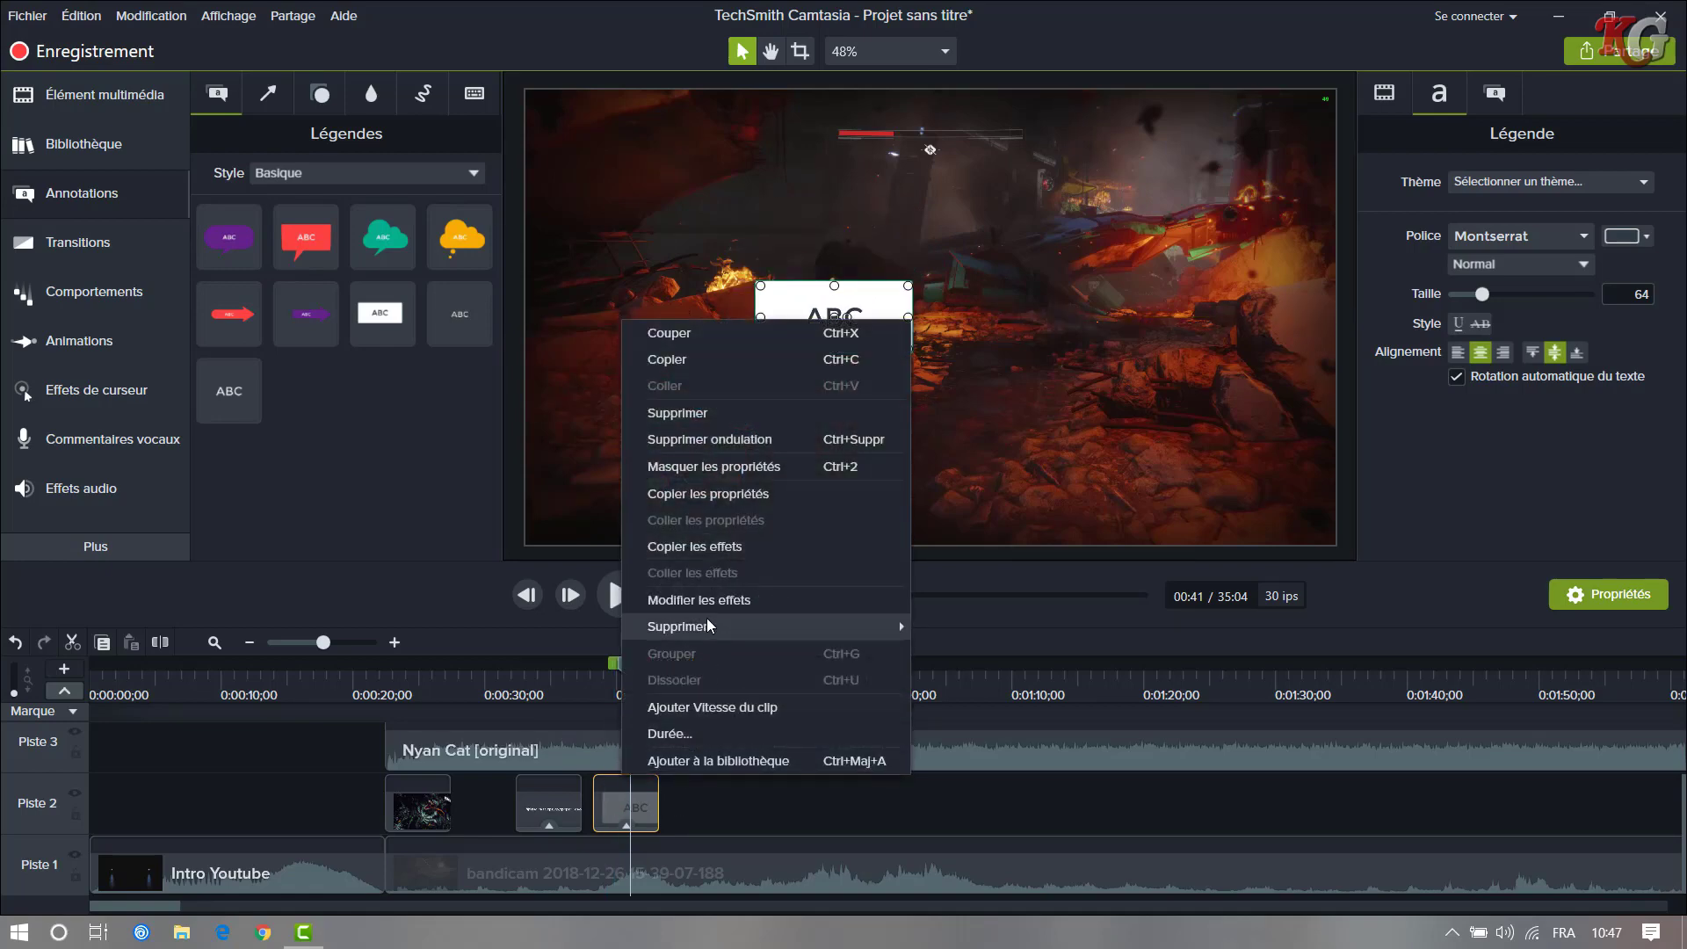
left_click(678, 788)
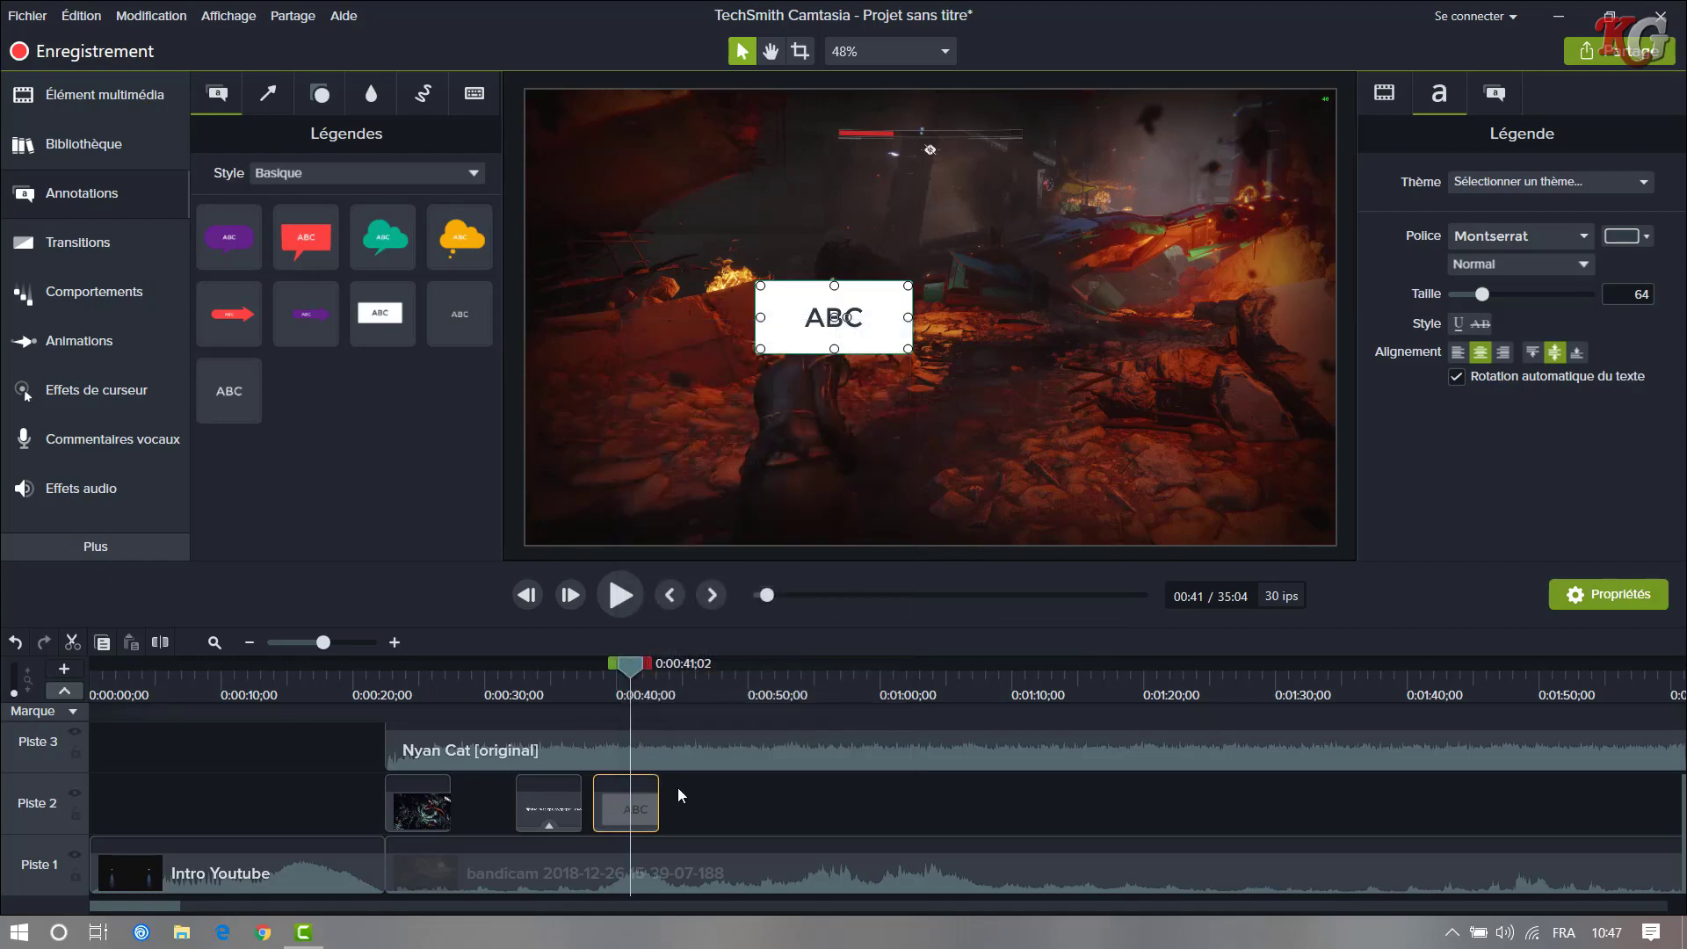
right_click(618, 798)
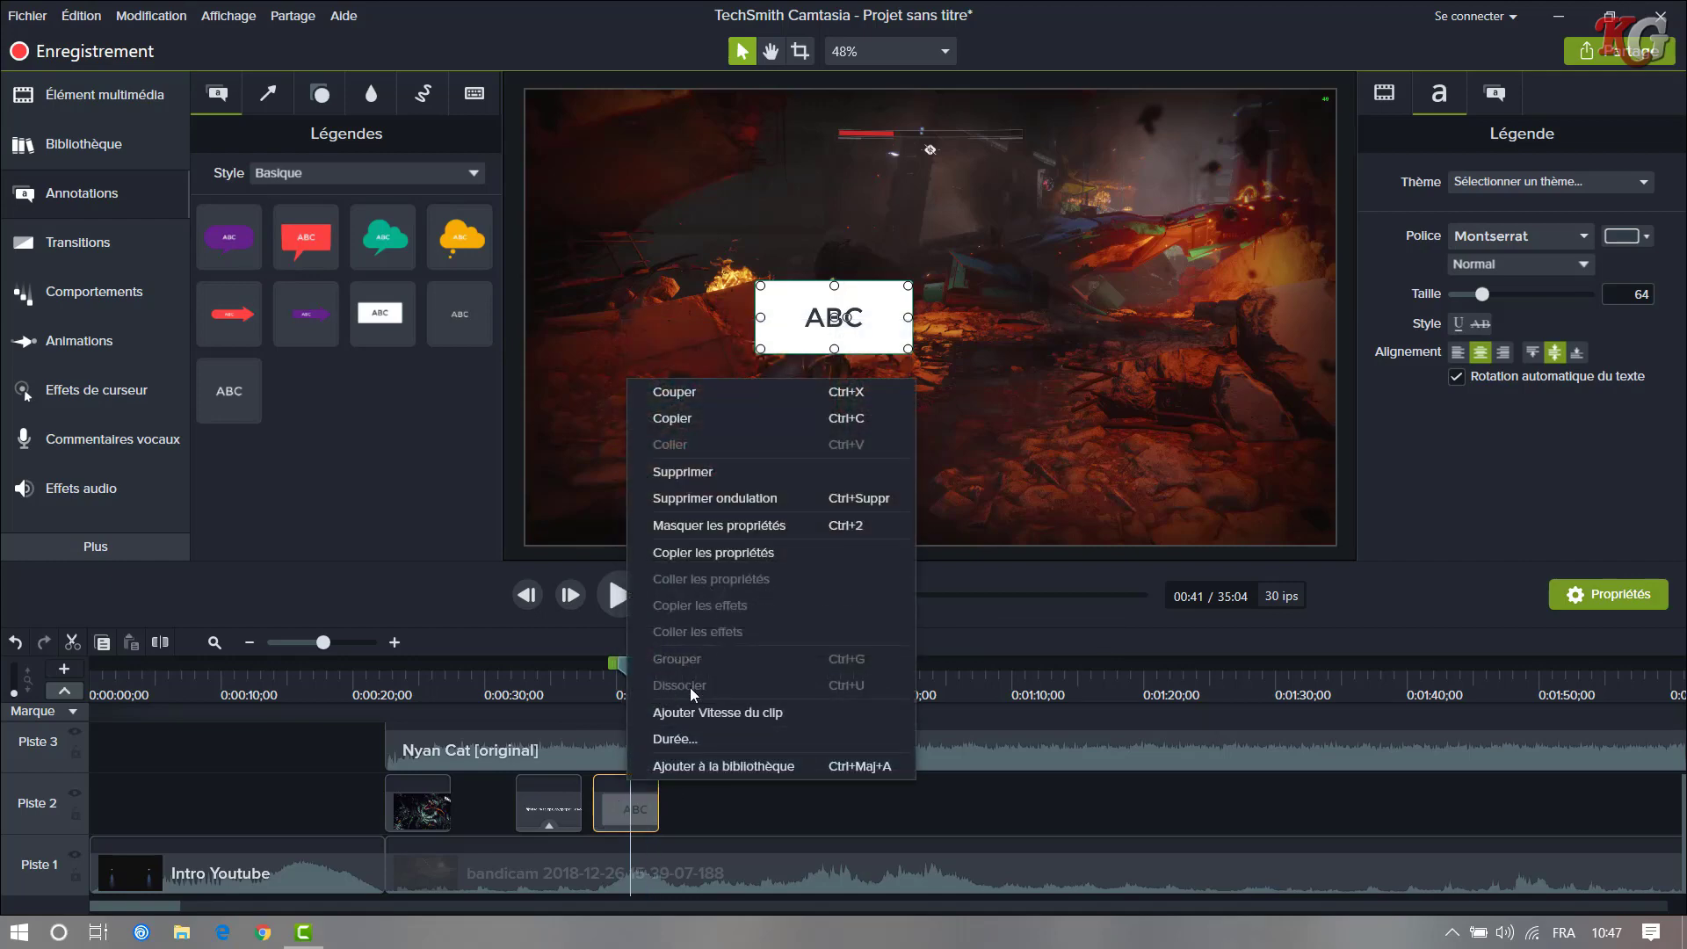
left_click(730, 472)
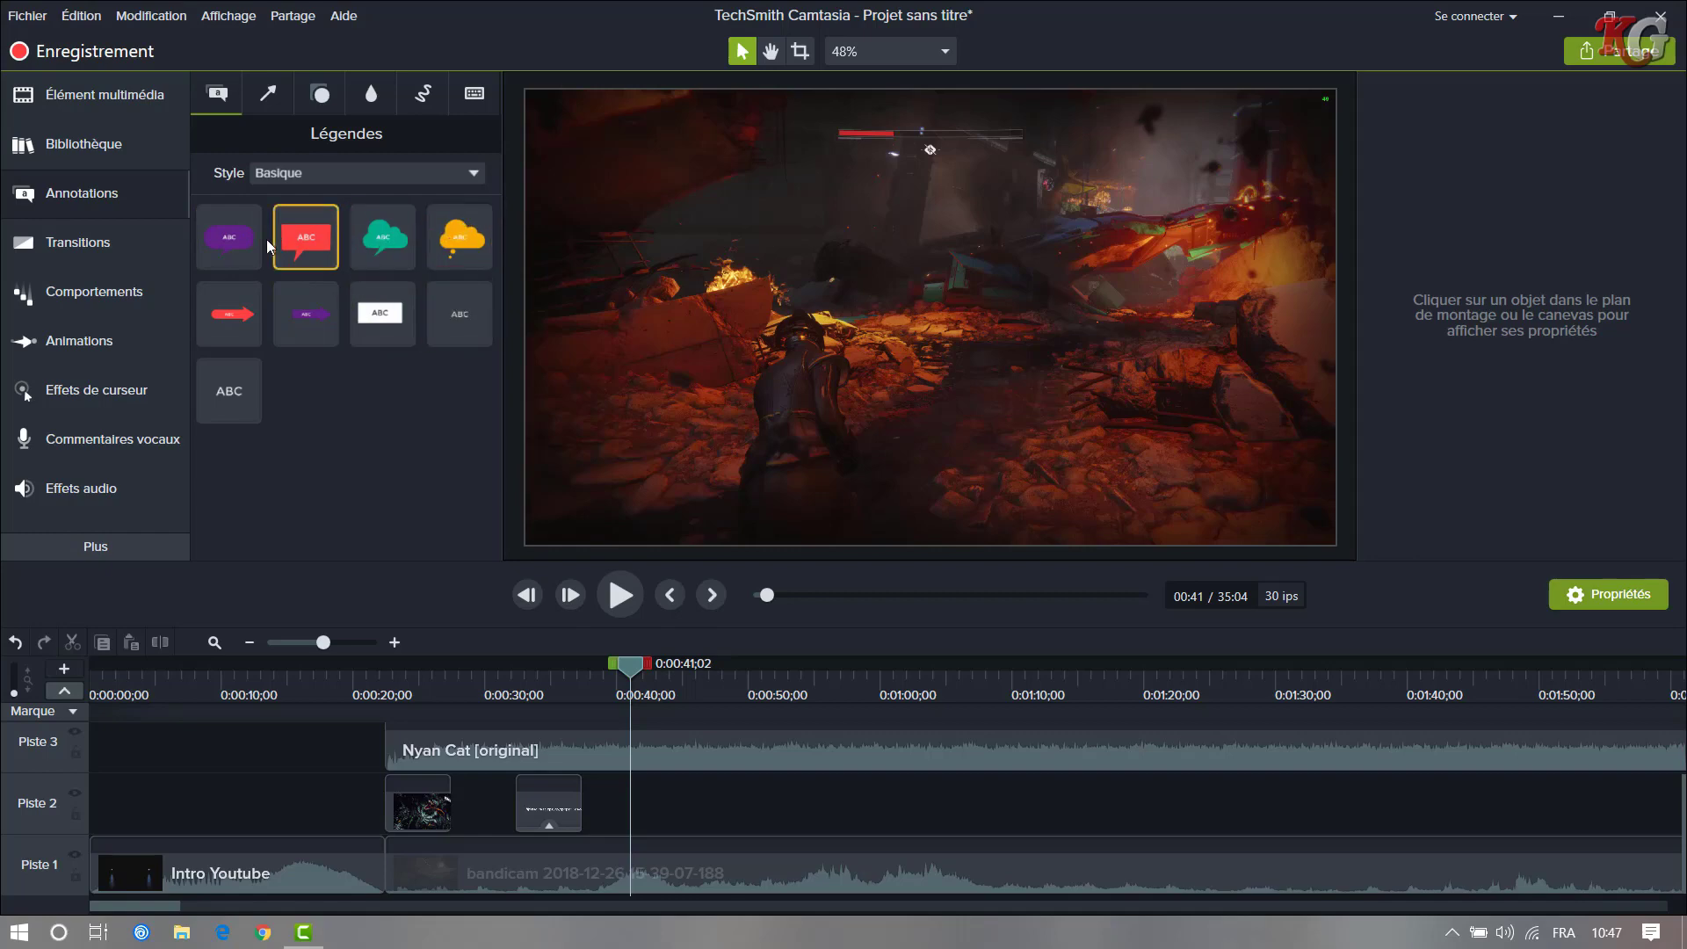
- Add the orange thought-cloud callout after the text callout on Piste 2, replace its ABC with a placeholder string, and widen it across the canvas
left_click_drag(471, 242, 608, 796)
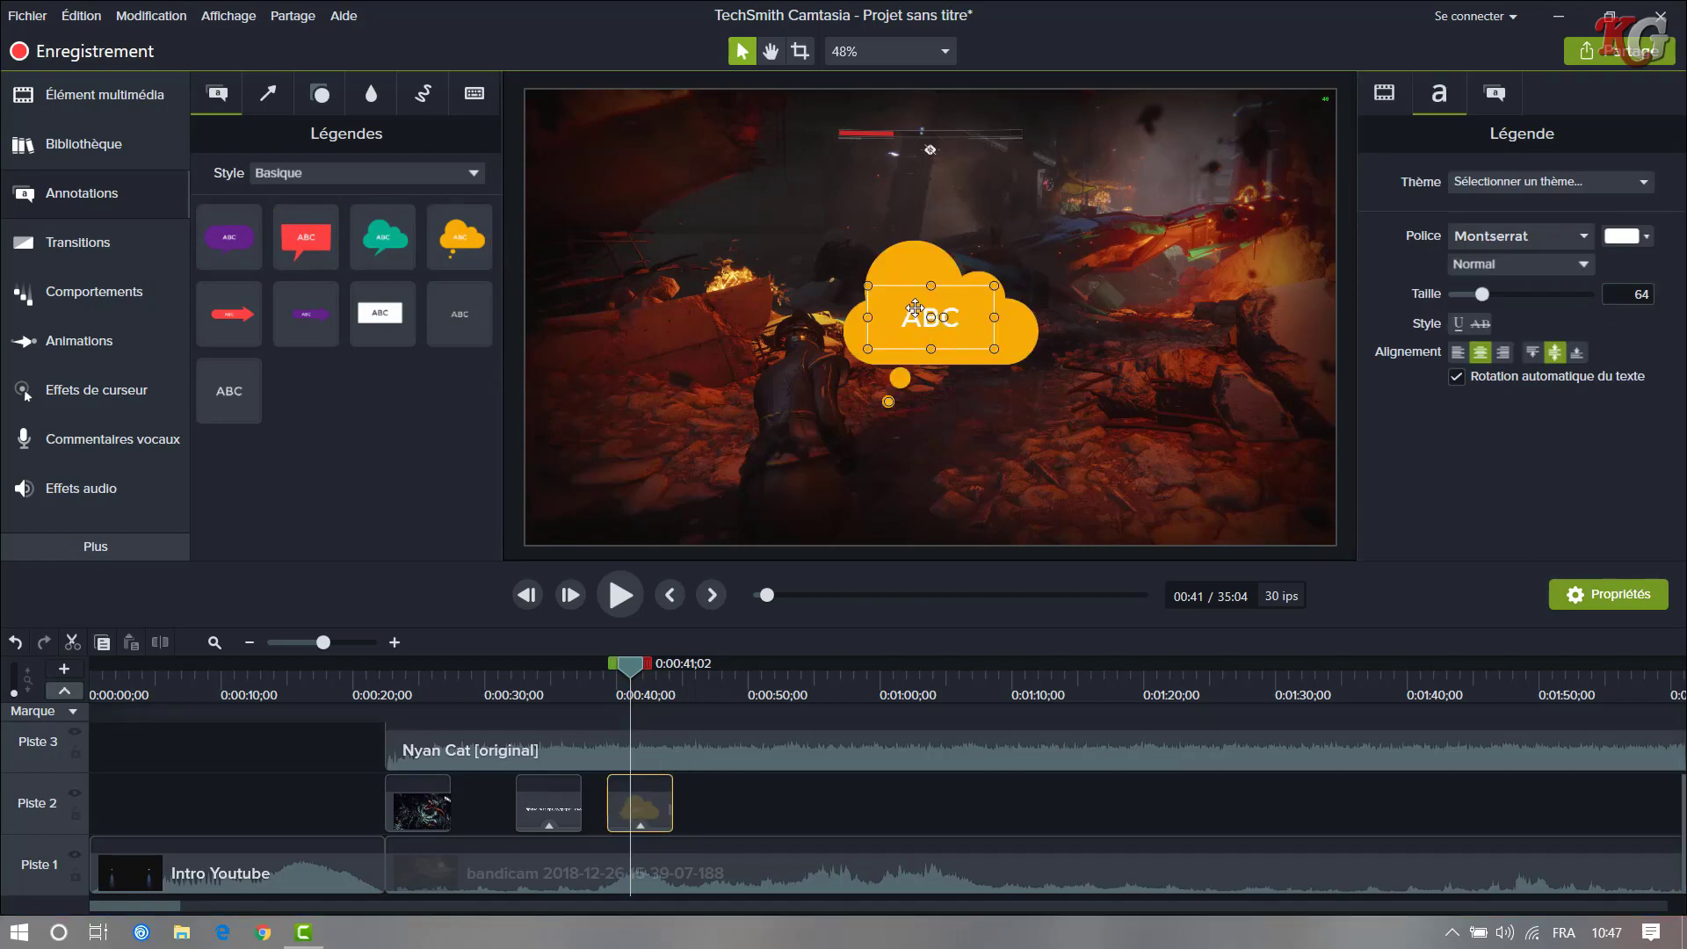
double_click(950, 320)
type("fdsfsdjiccdsnjknjanckjnsk")
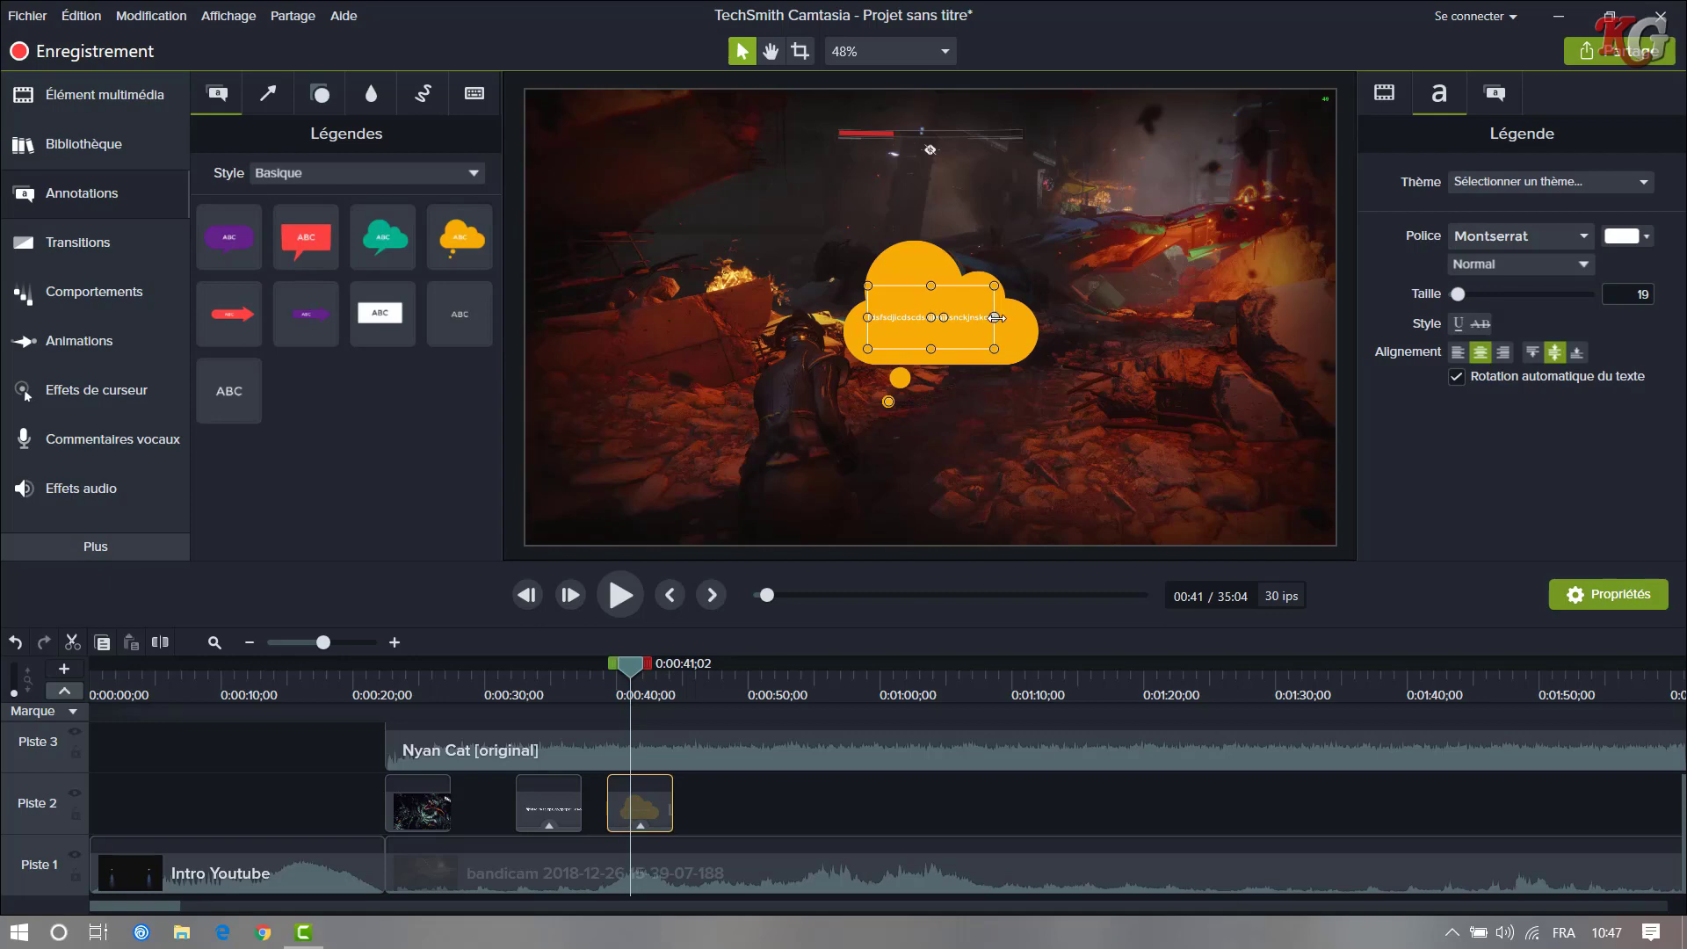
left_click_drag(995, 318, 1220, 323)
left_click_drag(1164, 407, 1128, 398)
- Delete the orange thought-cloud callout from Piste 2
right_click(643, 801)
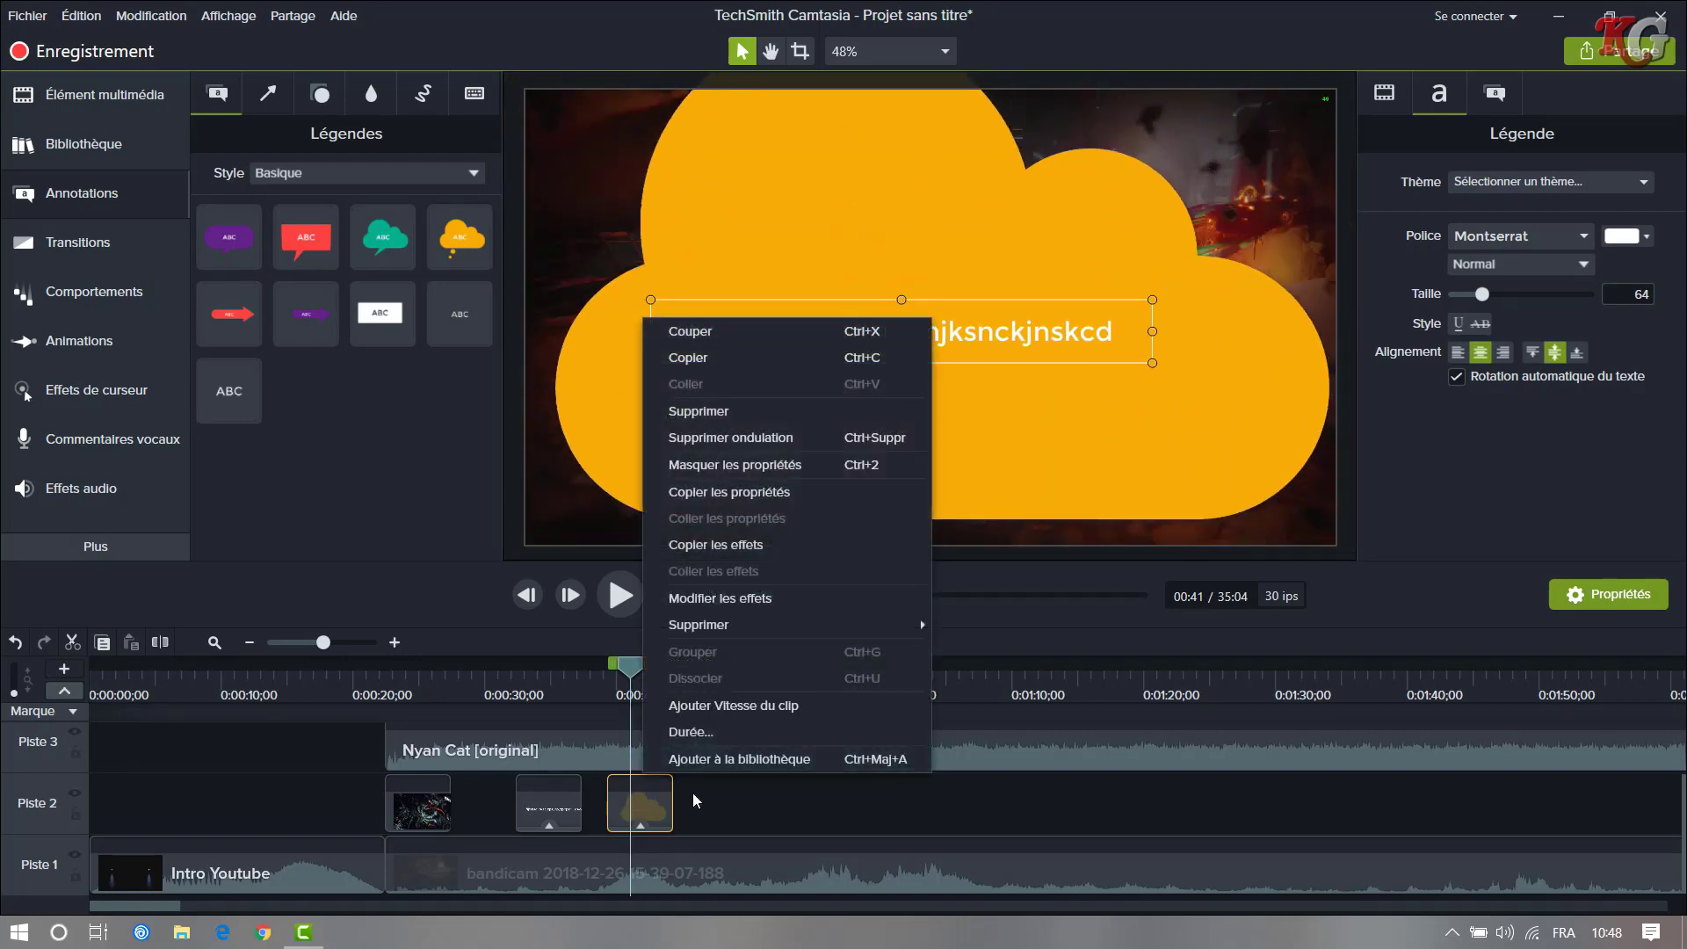
left_click(677, 814)
left_click(663, 803)
key("Delete")
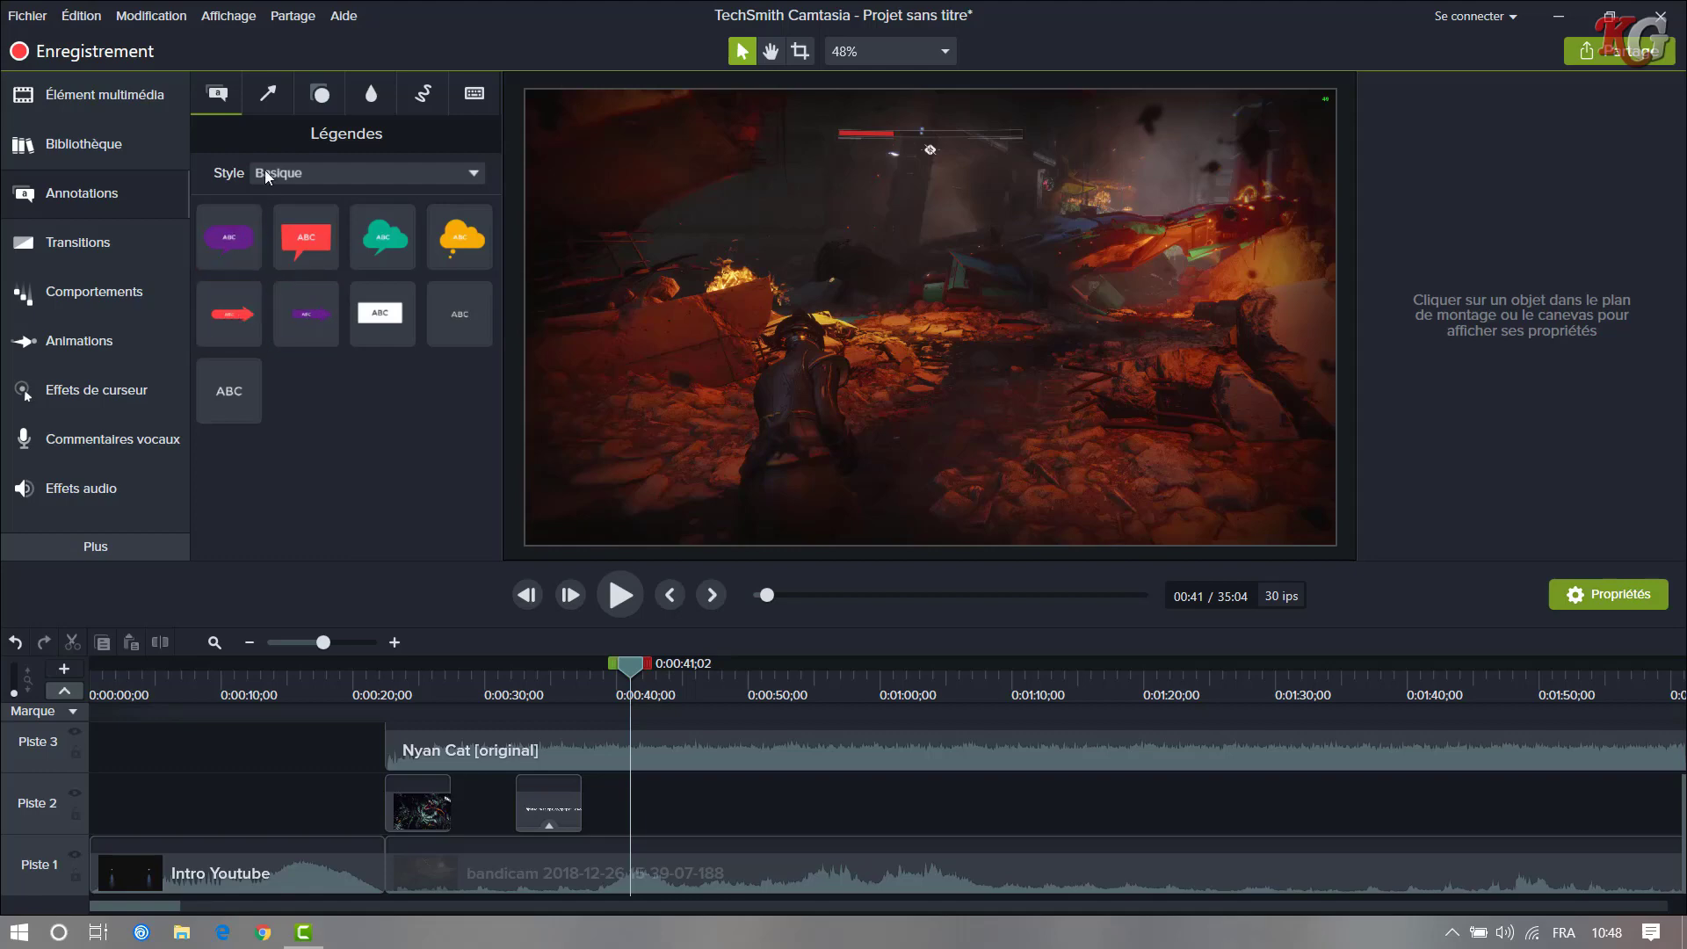
- Add the red dotted double-headed arrow in Basique style after the text callout on Piste 2, and preview it at 0:00:42;10
left_click(270, 97)
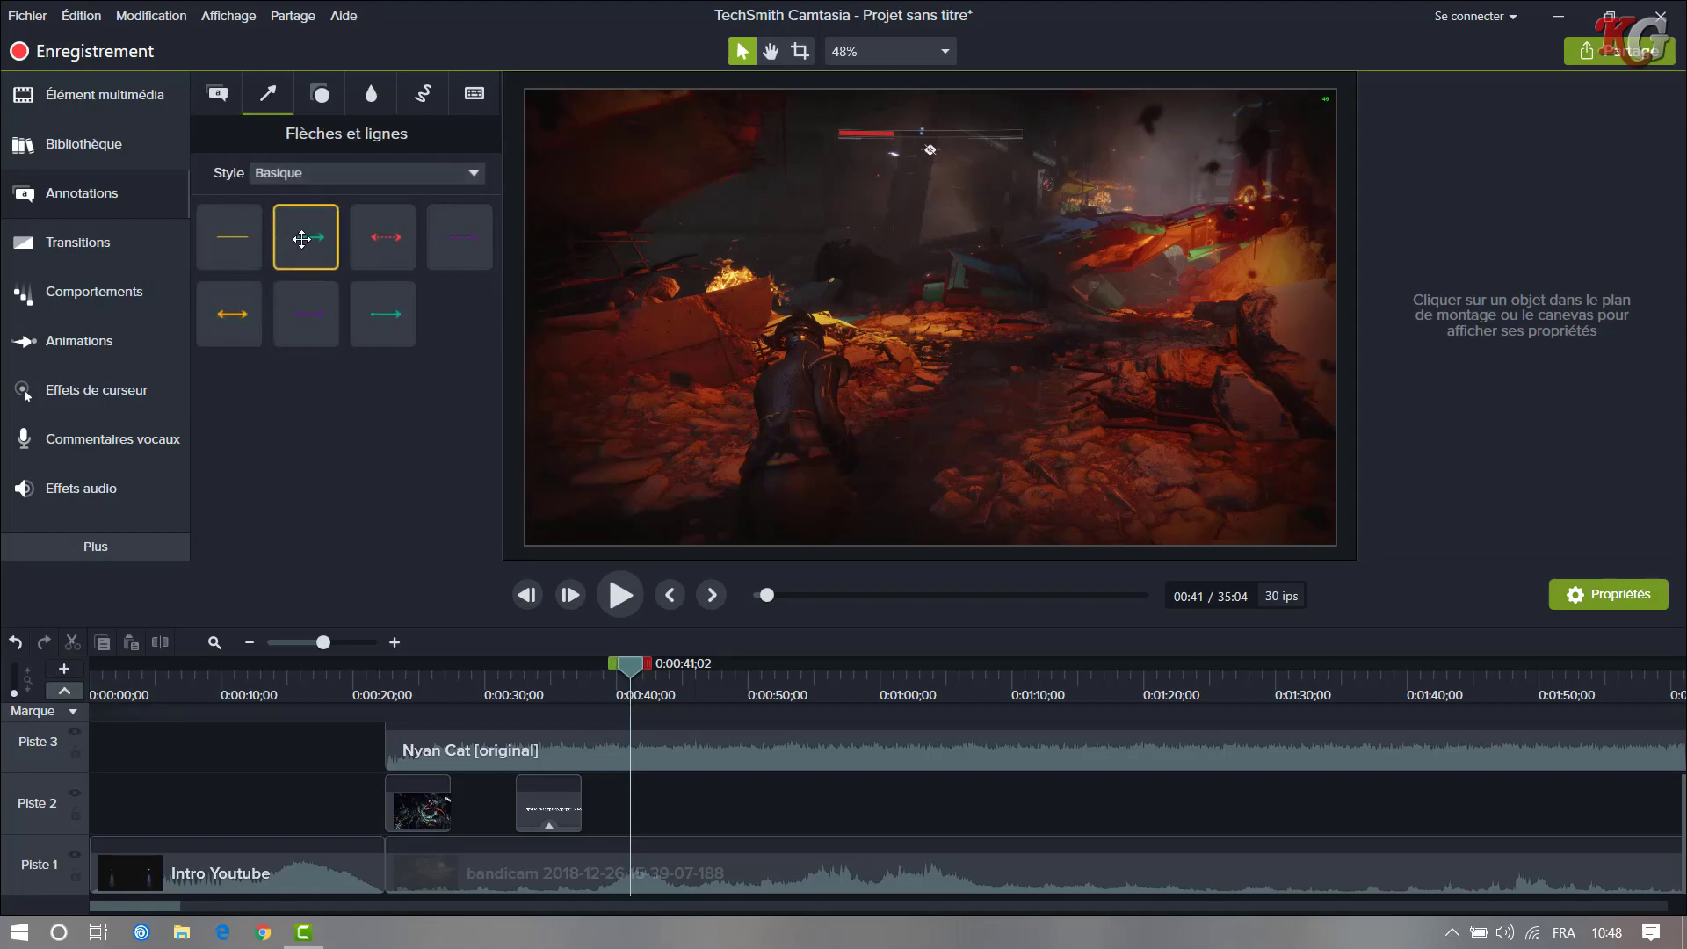
left_click_drag(302, 231, 615, 822)
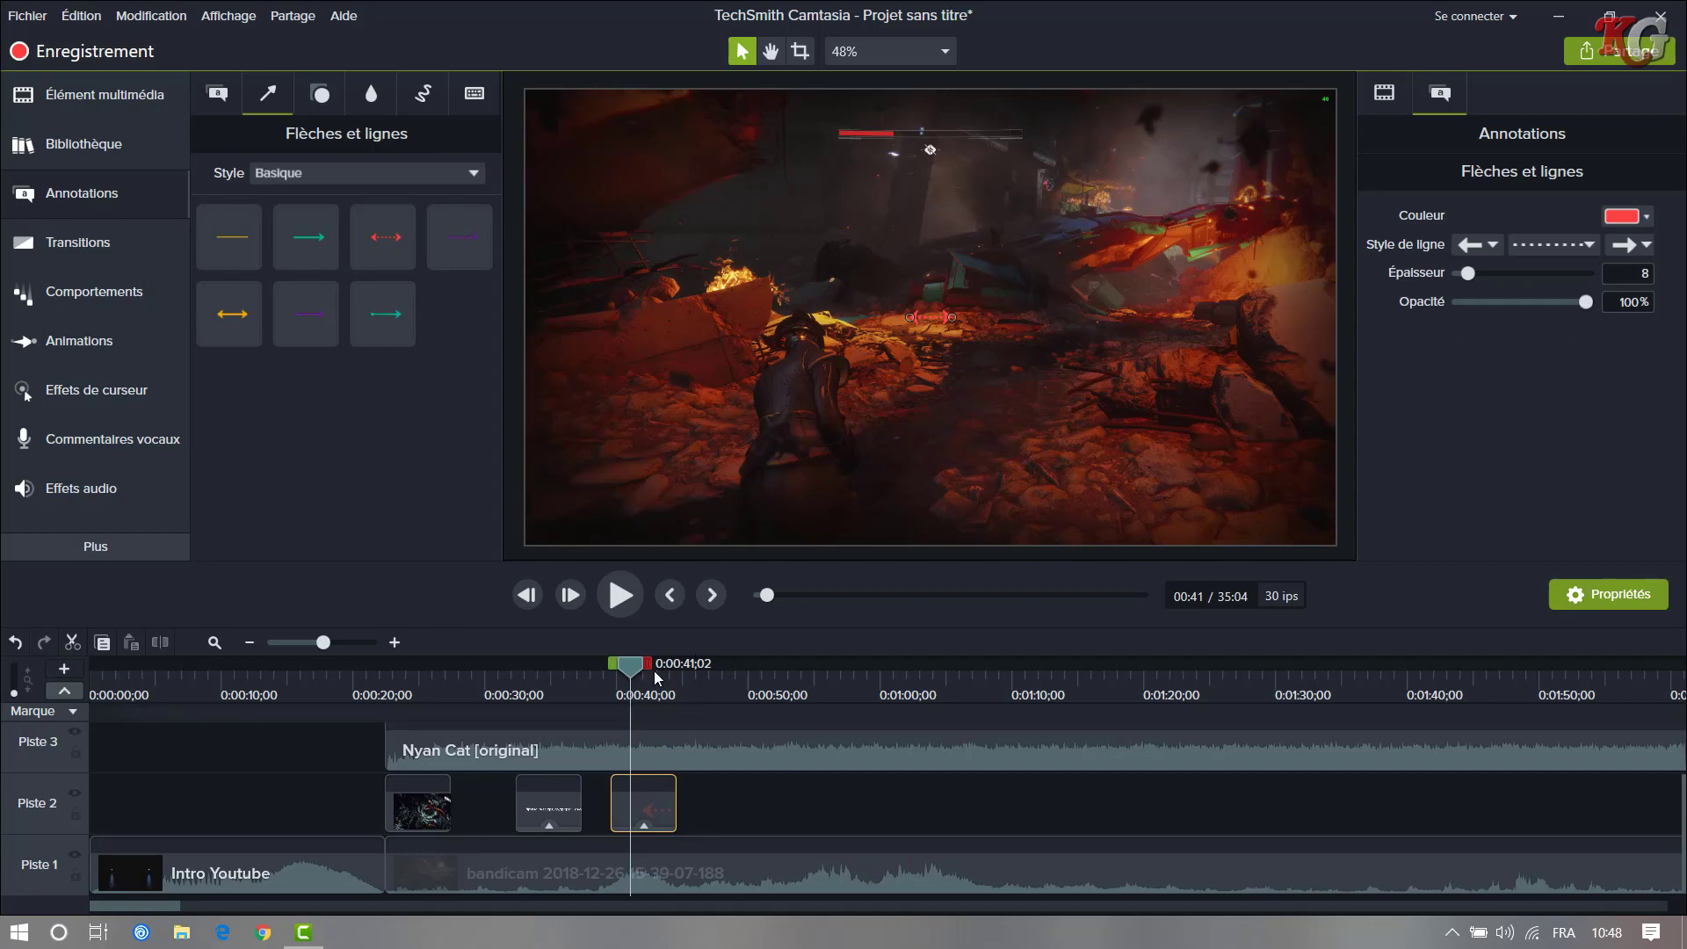
left_click_drag(630, 675, 647, 674)
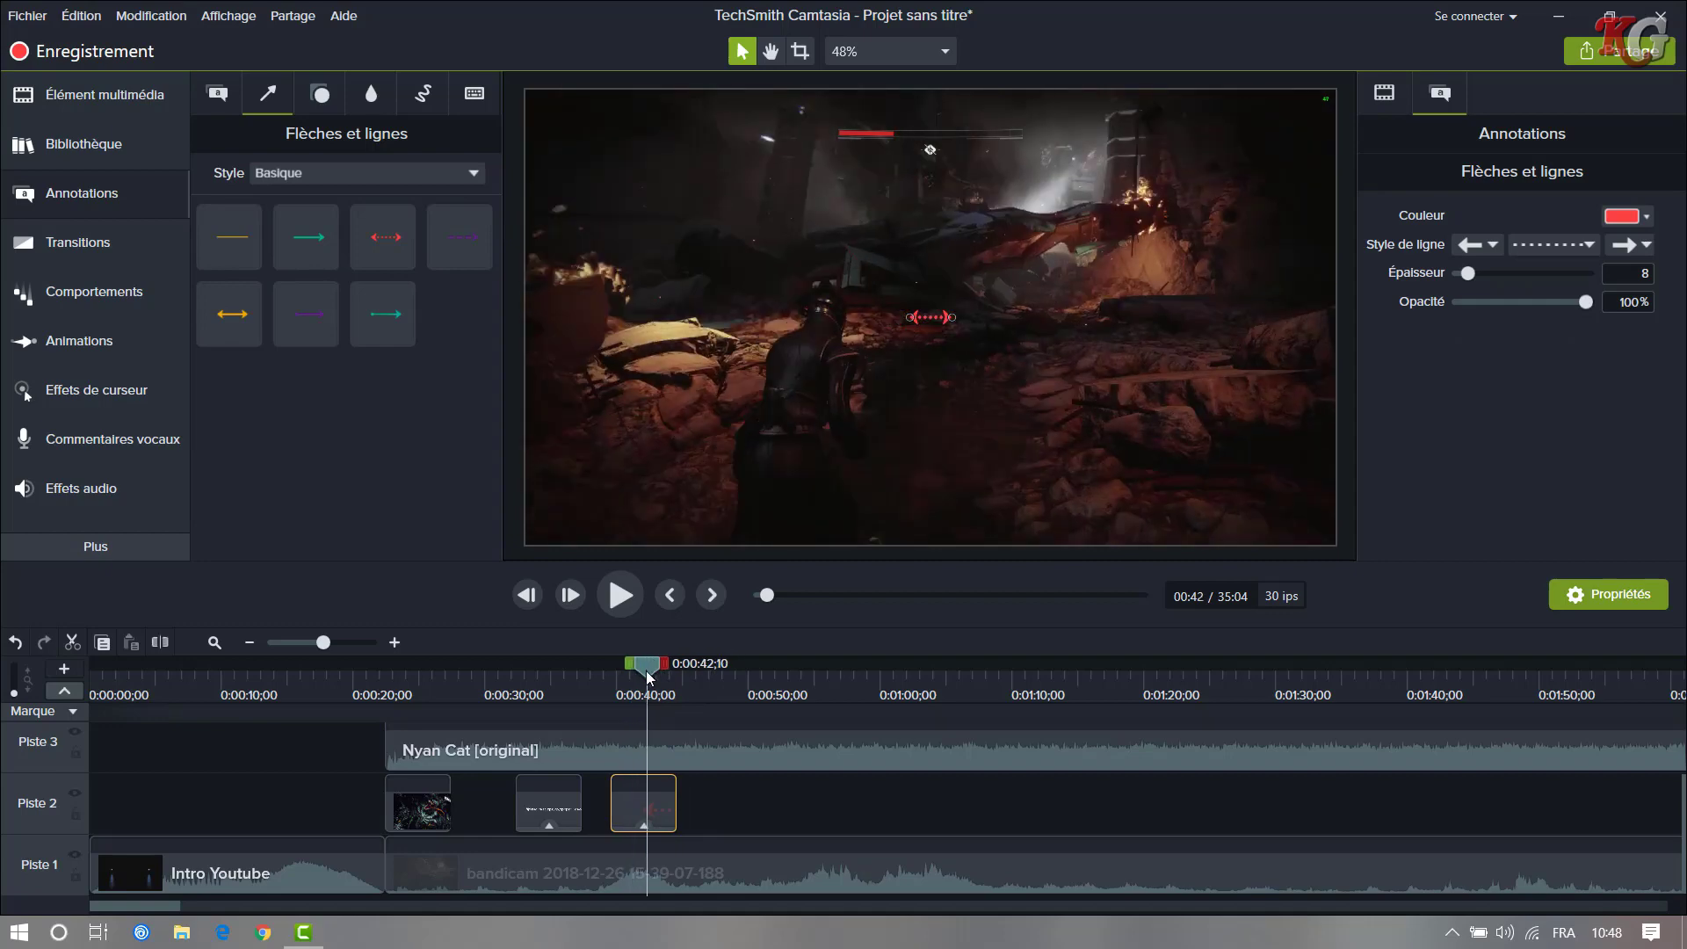
- Stretch the red arrow diagonally from beside the character to the bright area in the background, with a thickness of 32
left_click_drag(953, 317, 1033, 211)
left_click_drag(1033, 211, 1032, 211)
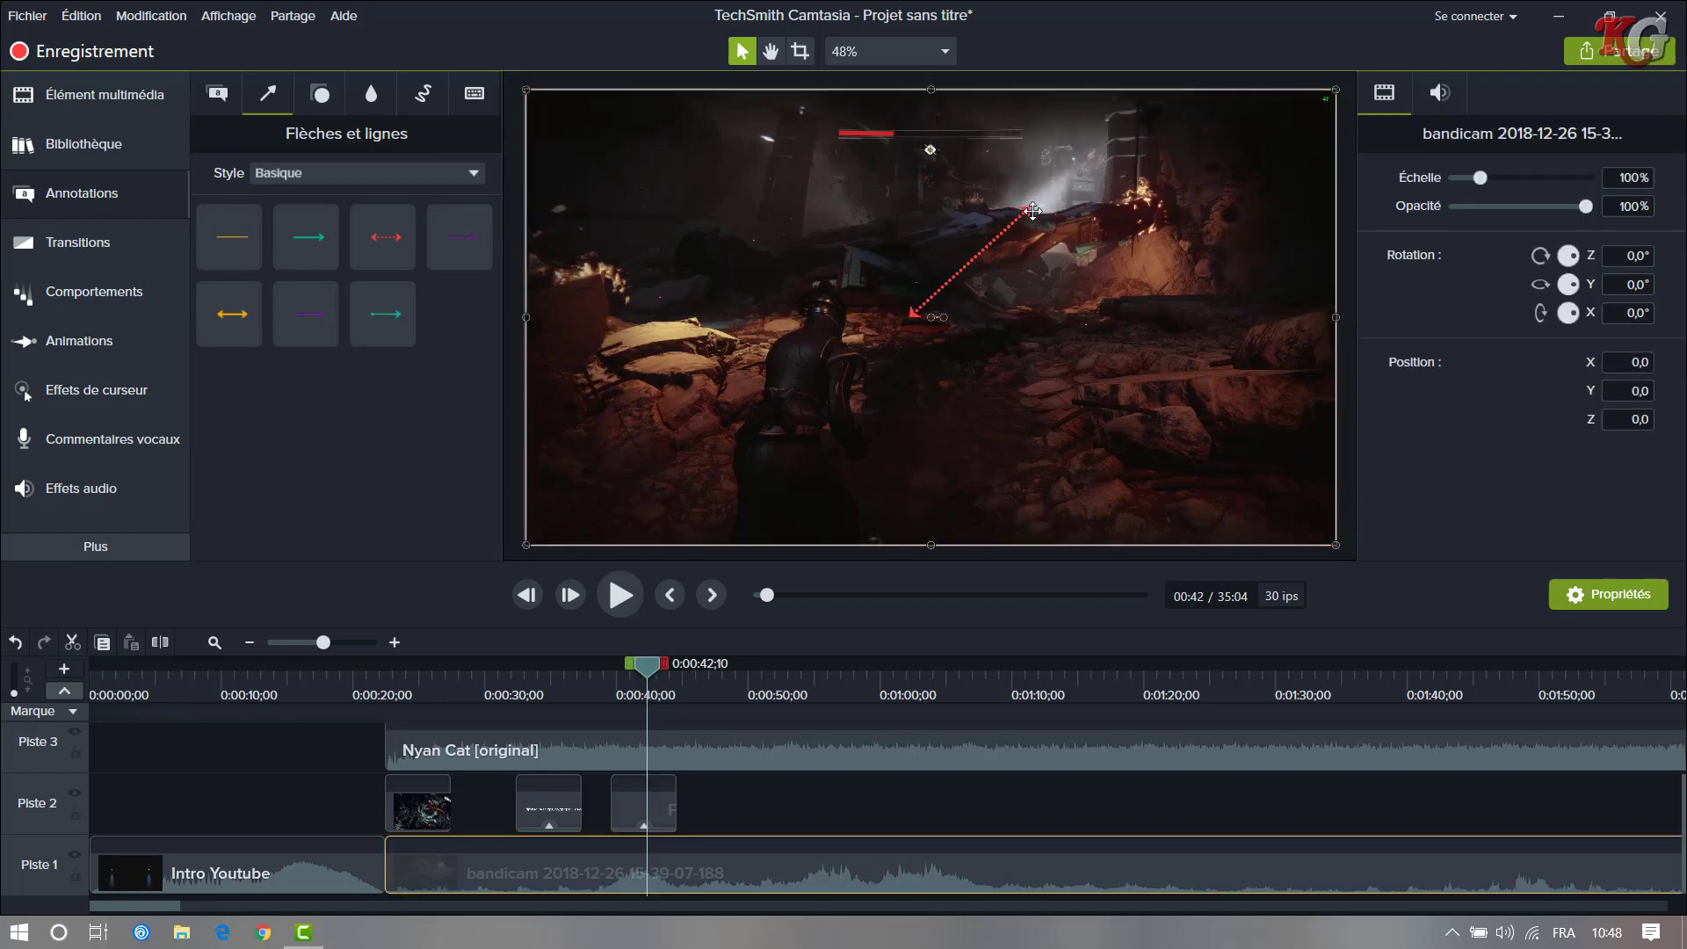
left_click(640, 808)
left_click_drag(1032, 211, 1066, 177)
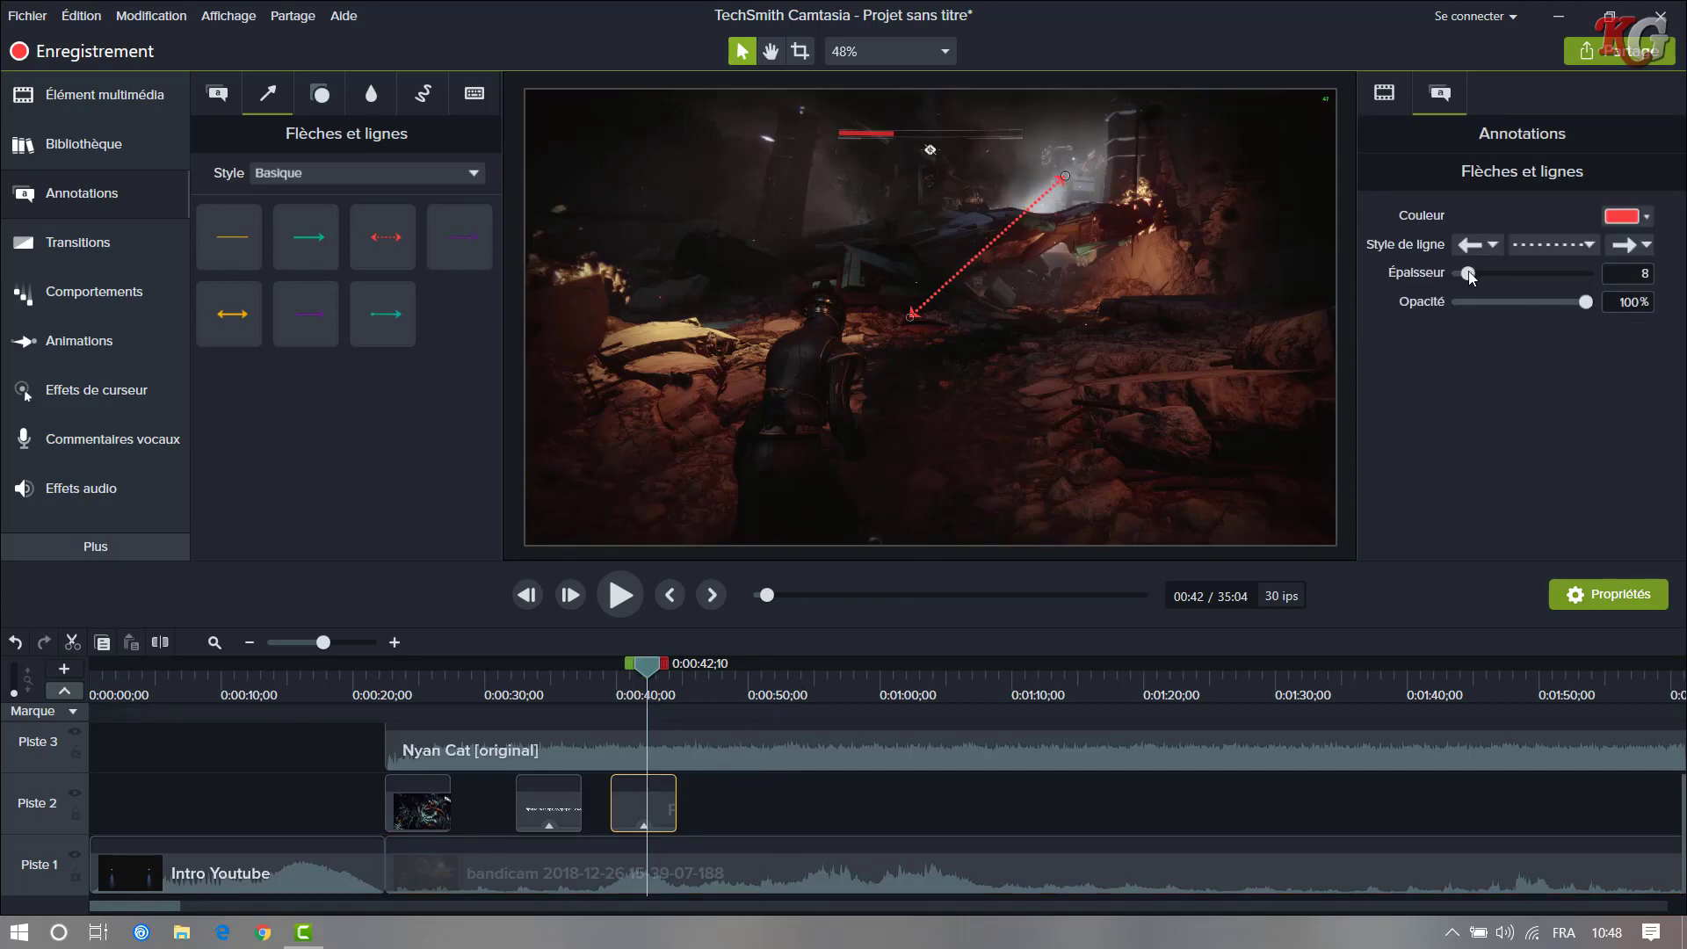
mouse_move(1469, 275)
left_mouse_down()
mouse_move(1544, 277)
mouse_move(1499, 276)
left_mouse_up()
left_click_drag(909, 318, 692, 480)
left_click_drag(816, 361, 867, 418)
- Examine the dash styles, start-cap styles and colour choices available for the red arrow
left_click(1573, 239)
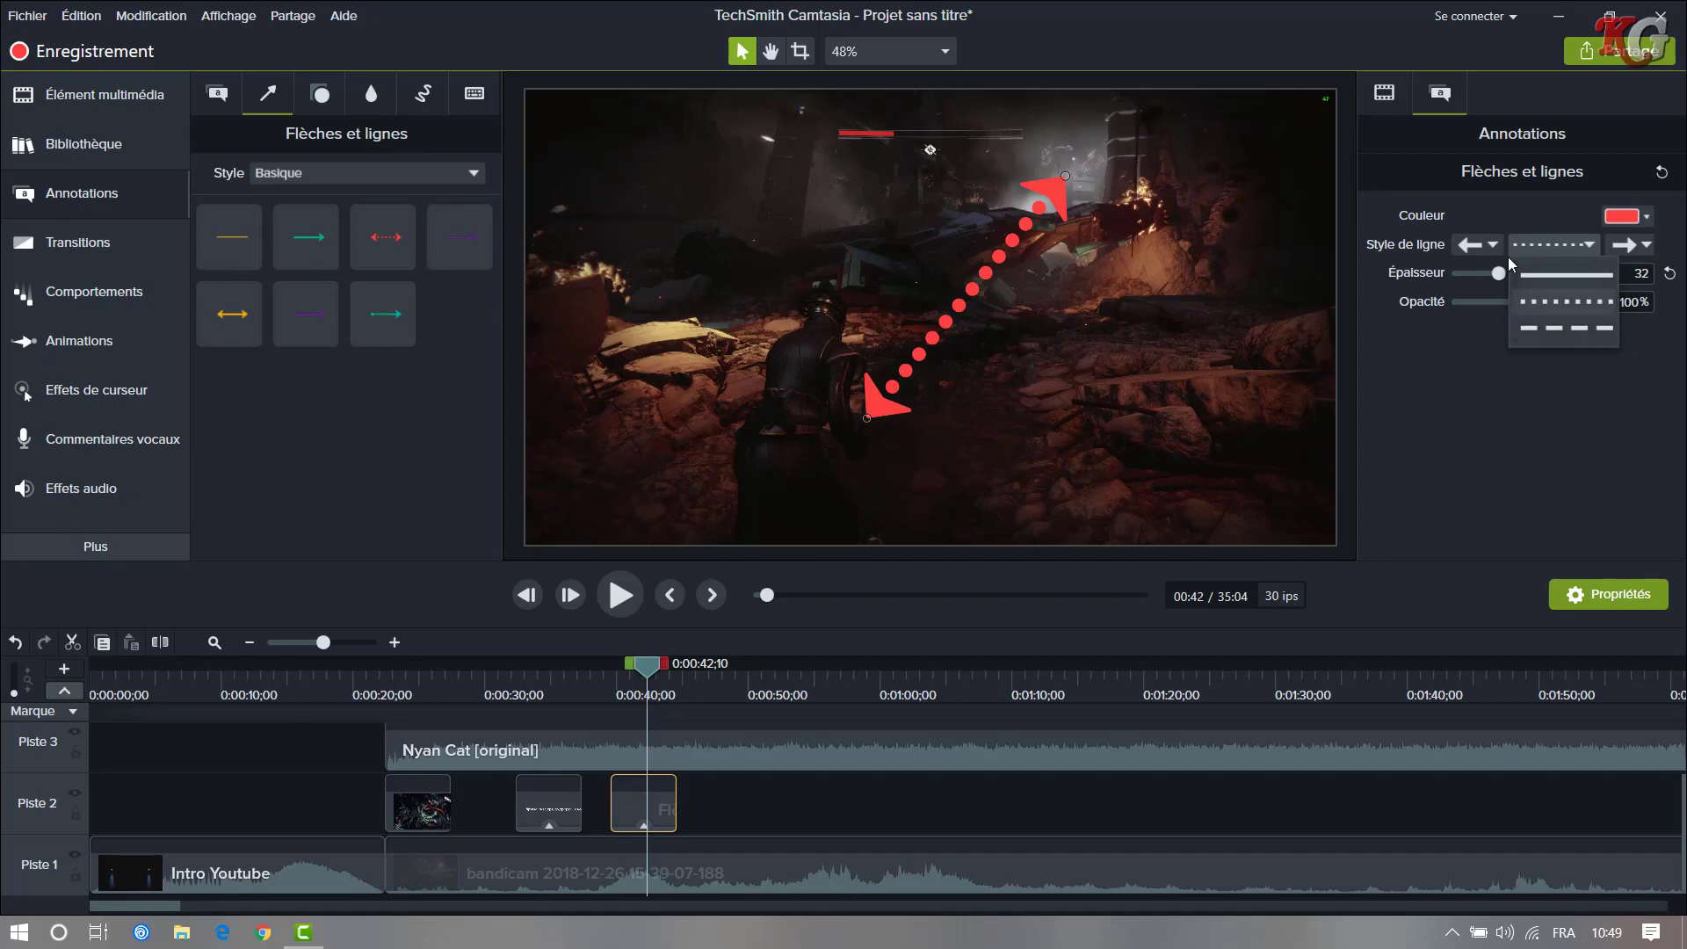
left_click(1582, 246)
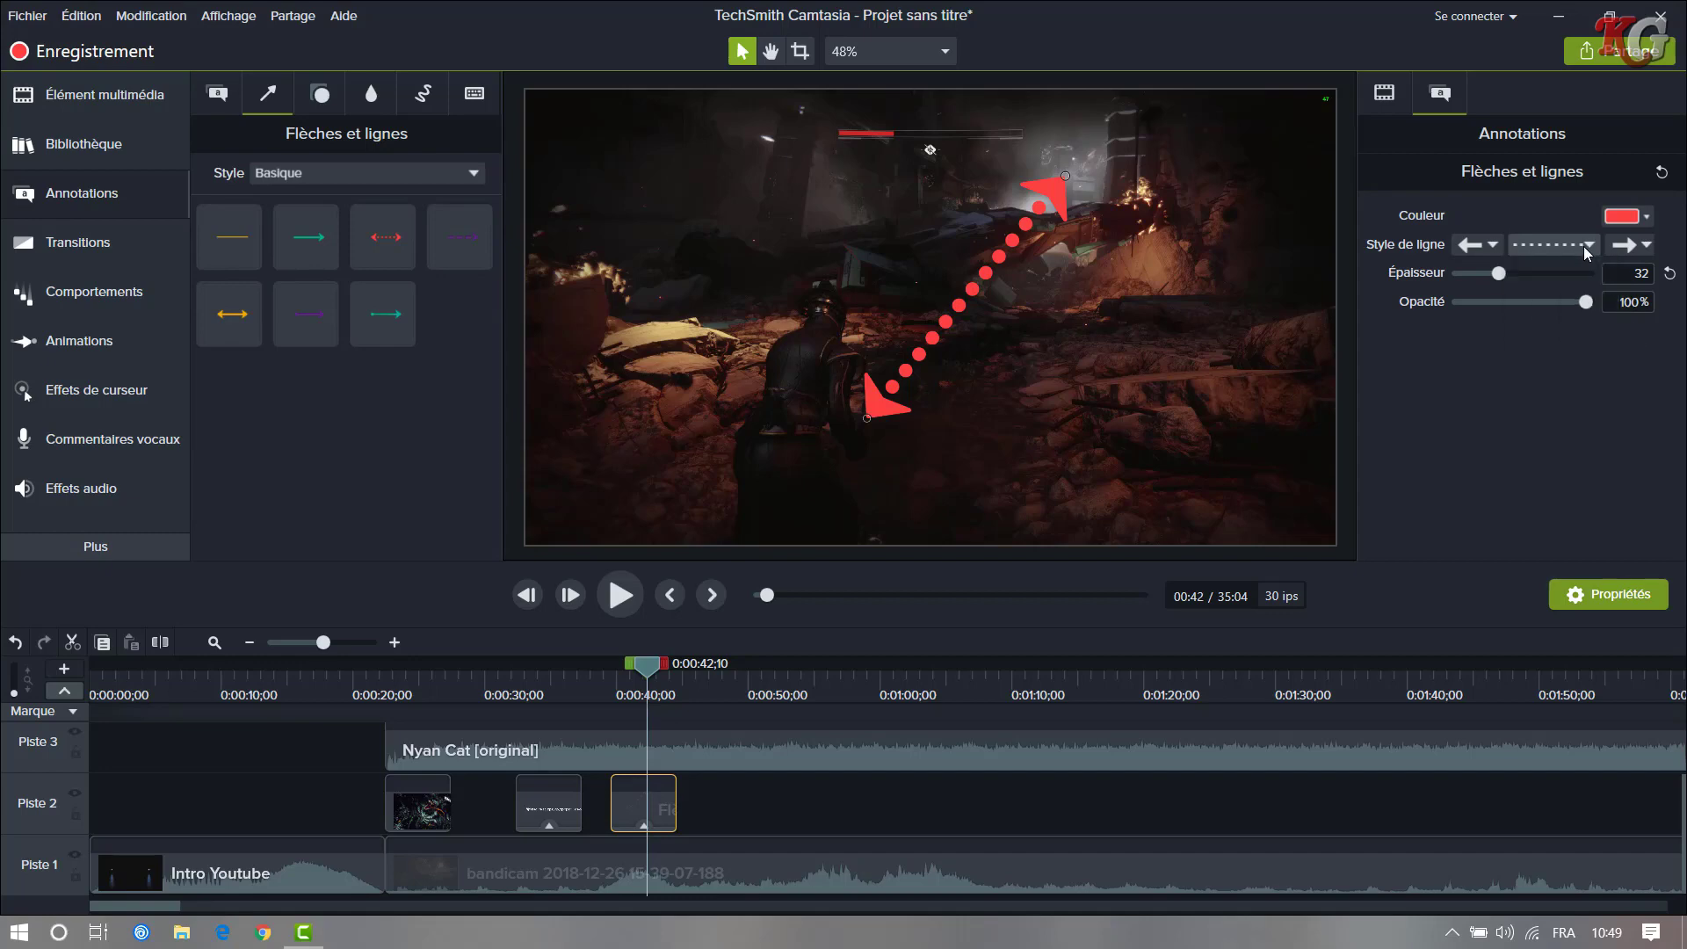
left_click(1494, 246)
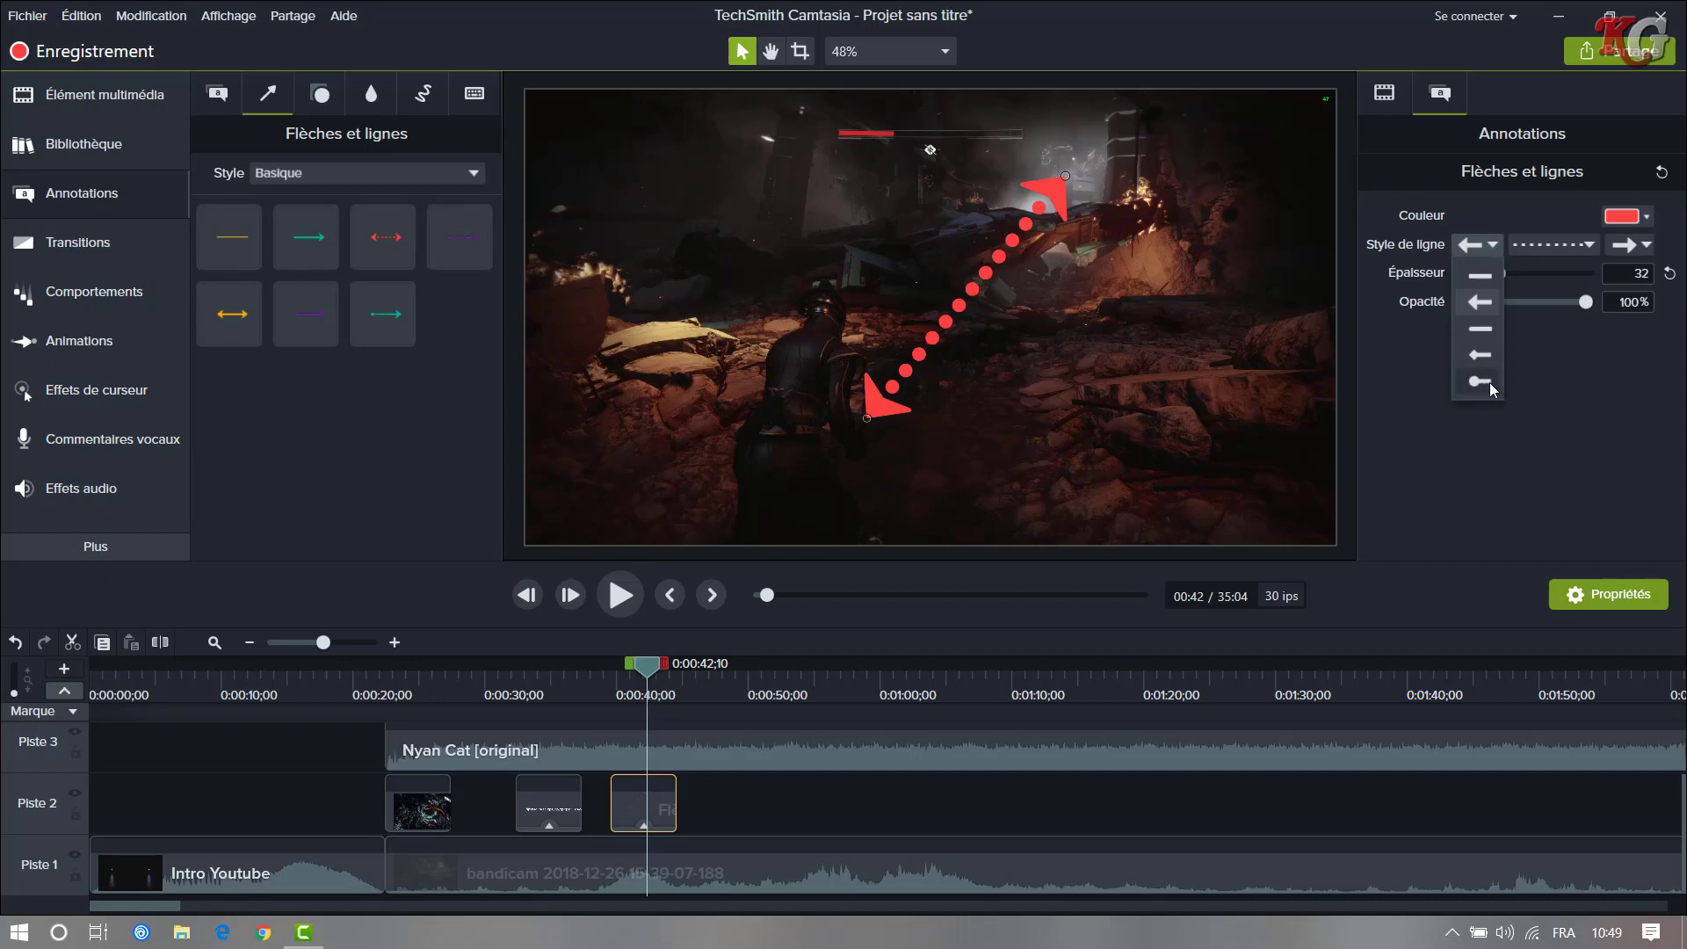
left_click(1567, 376)
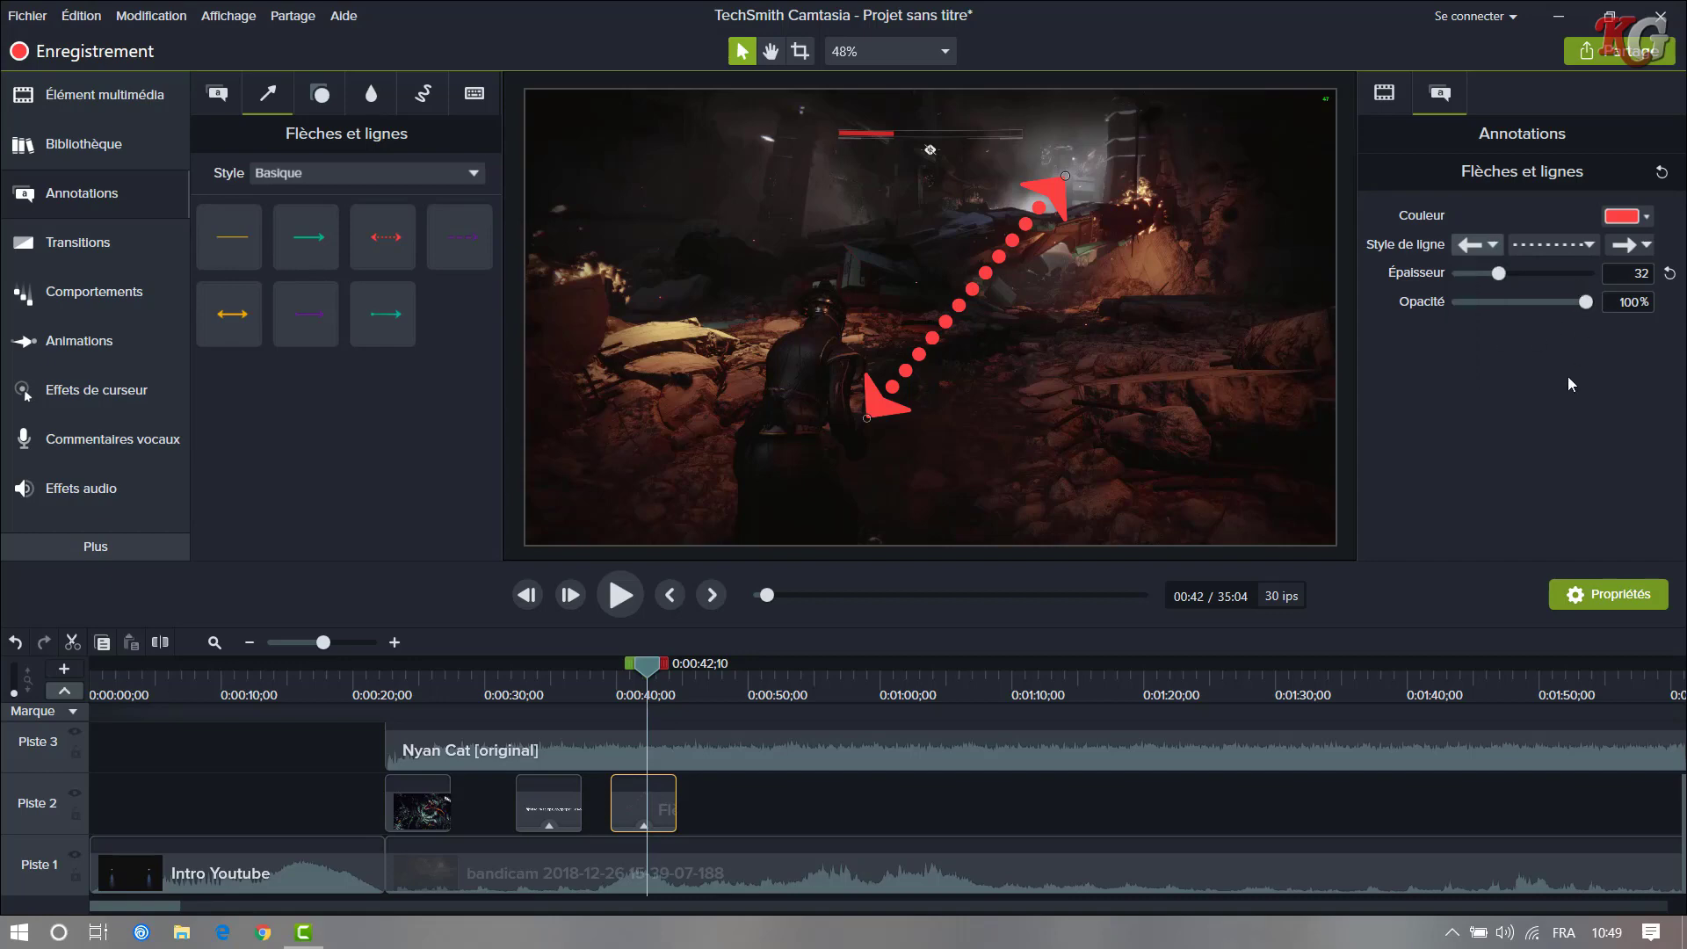
left_click(1627, 216)
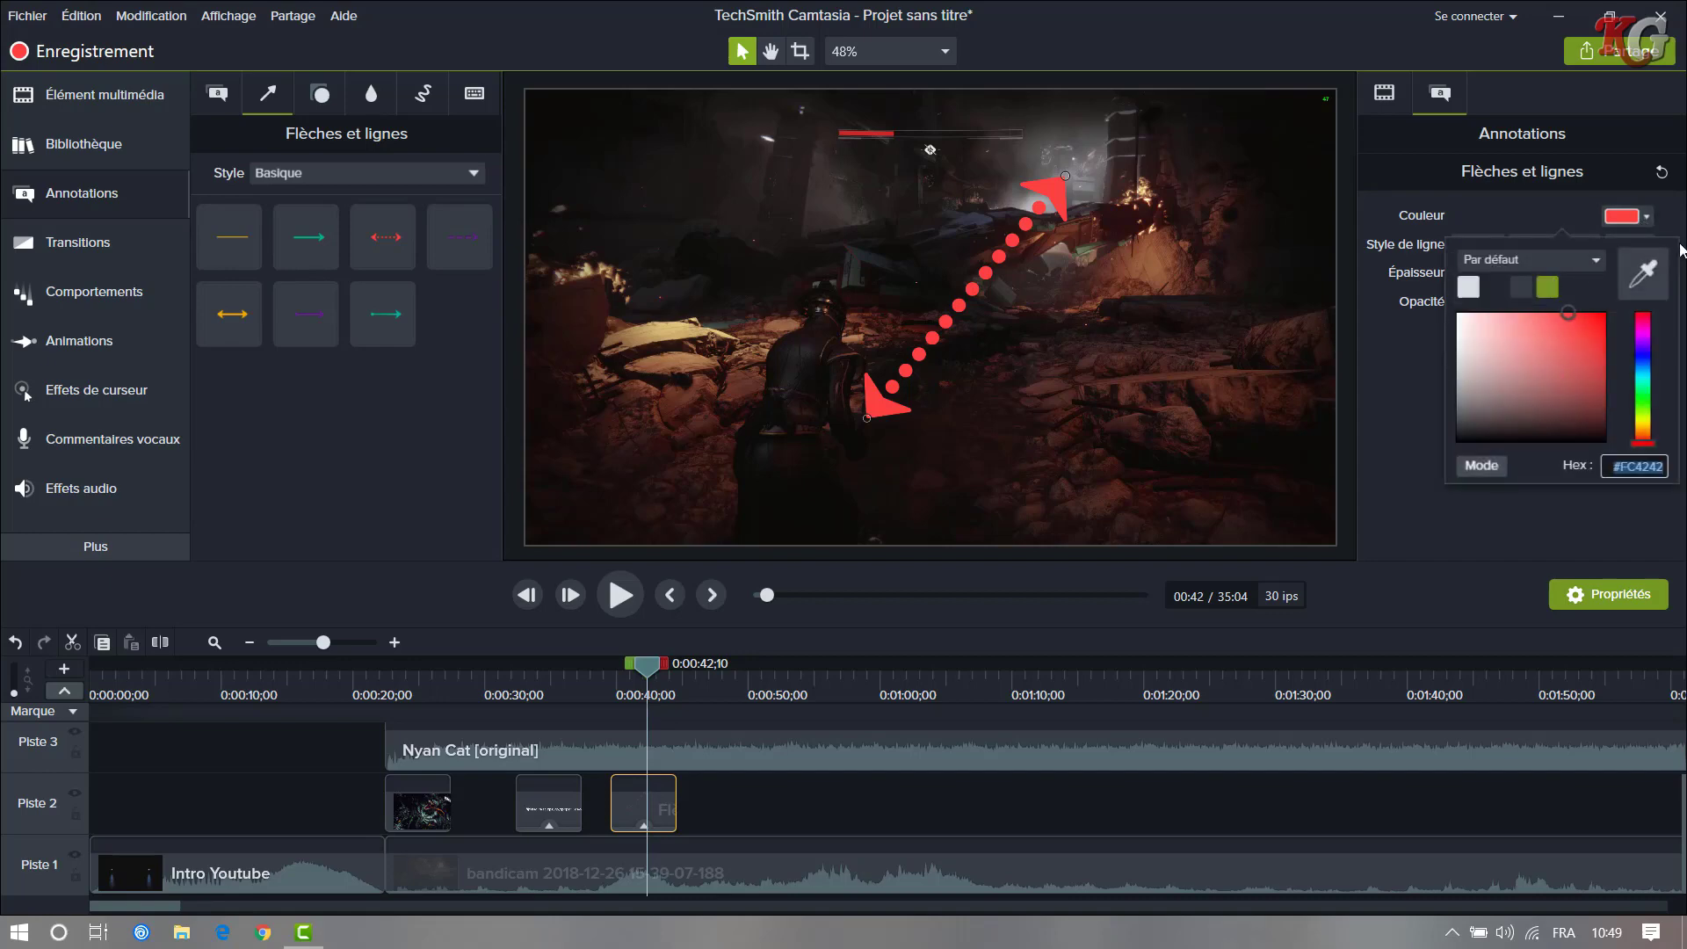
left_click(1646, 218)
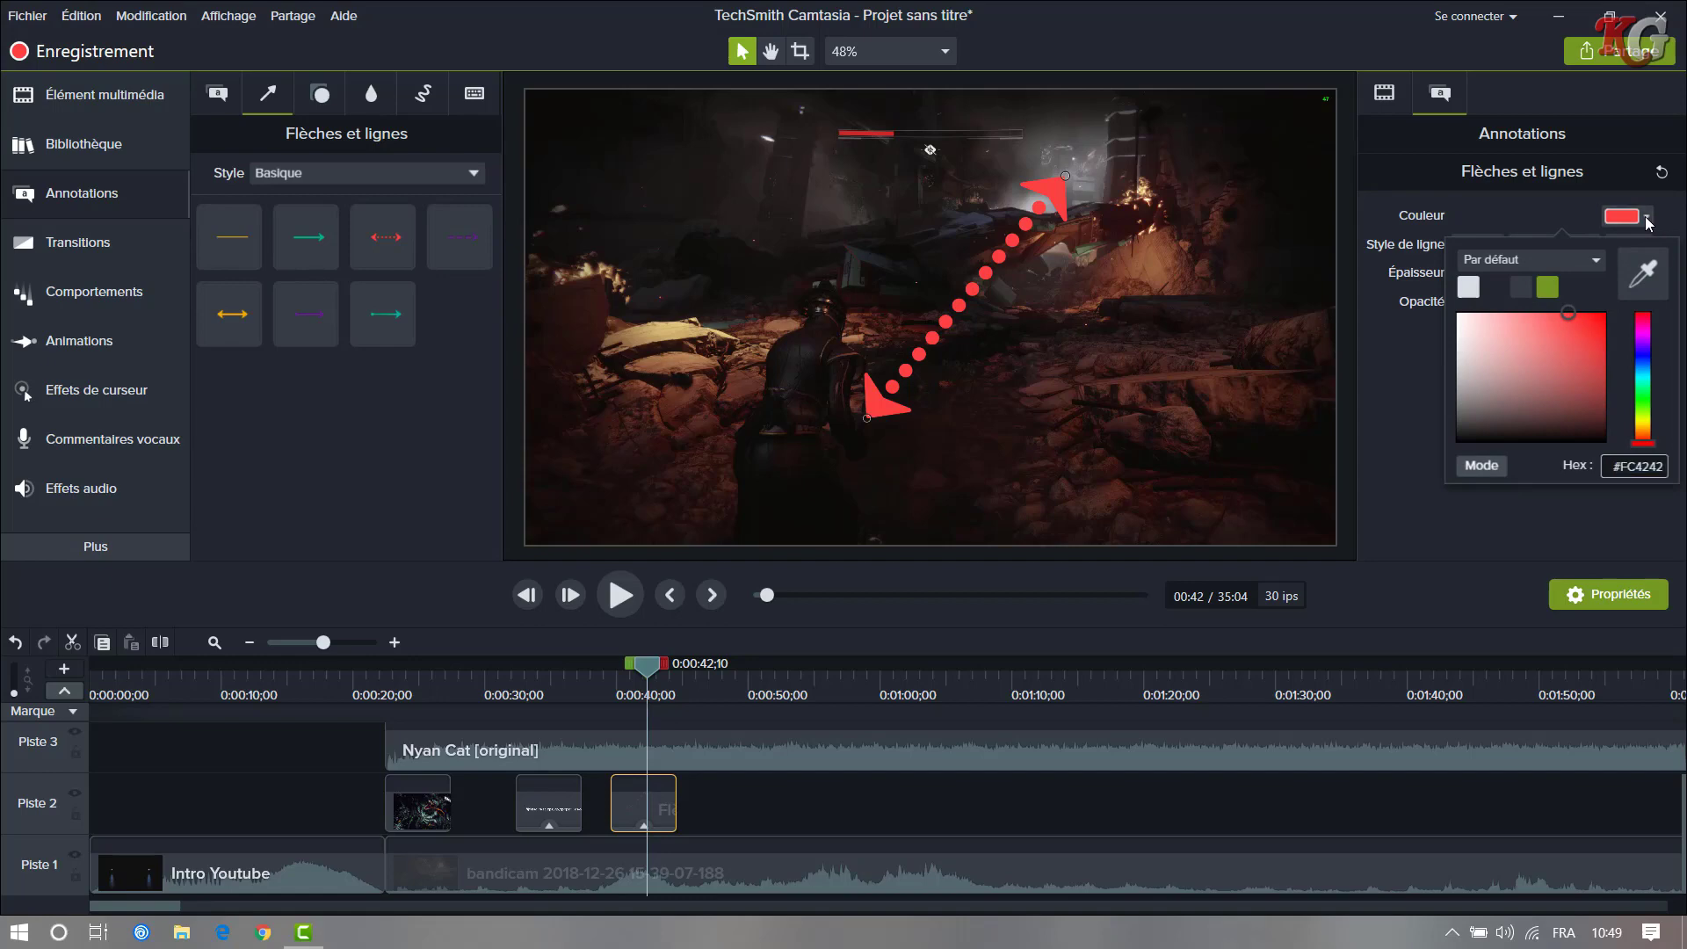
- Examine the Basique callouts and shapes available as annotations
left_click(219, 97)
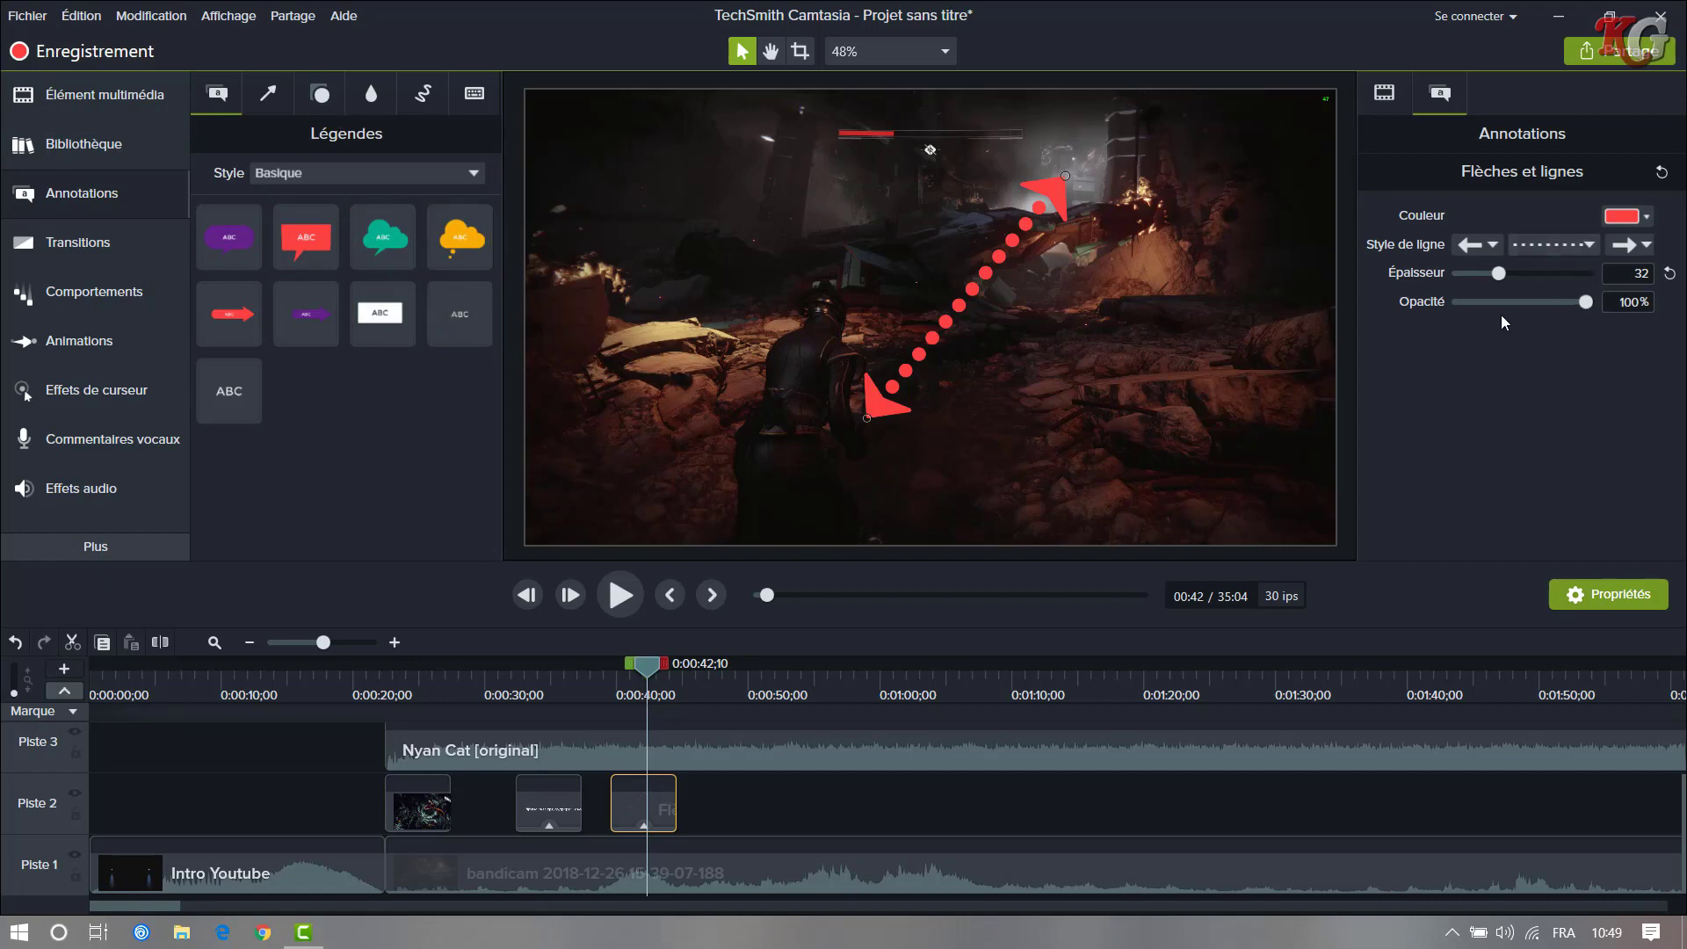
left_click(326, 94)
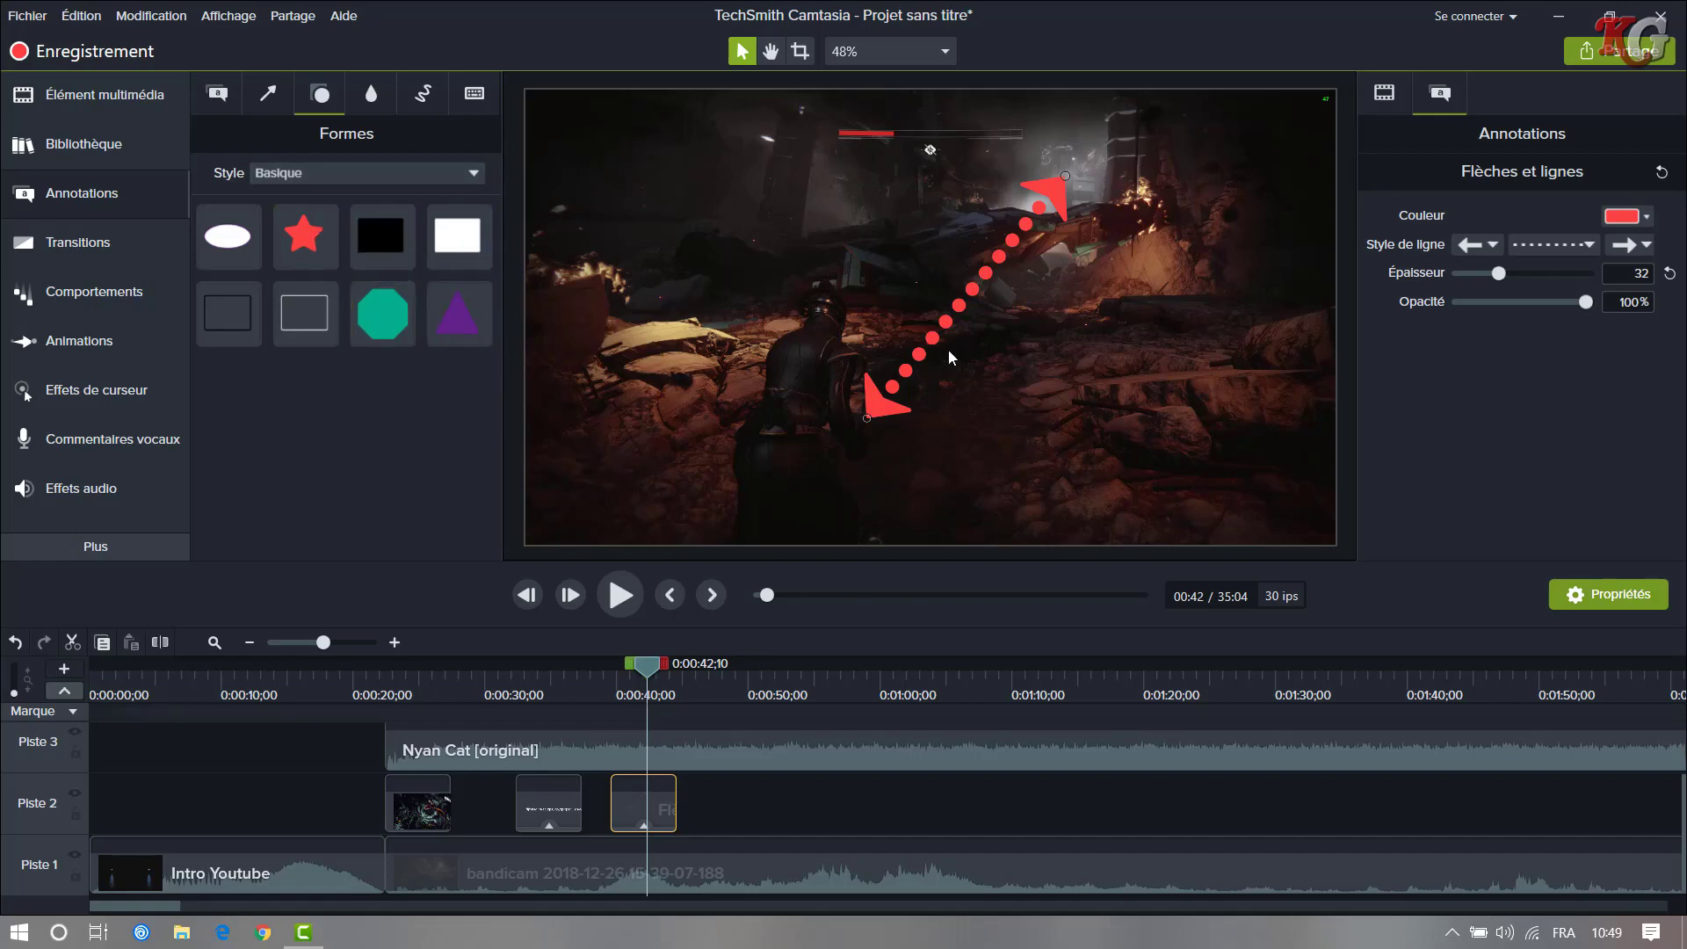
left_click(865, 420)
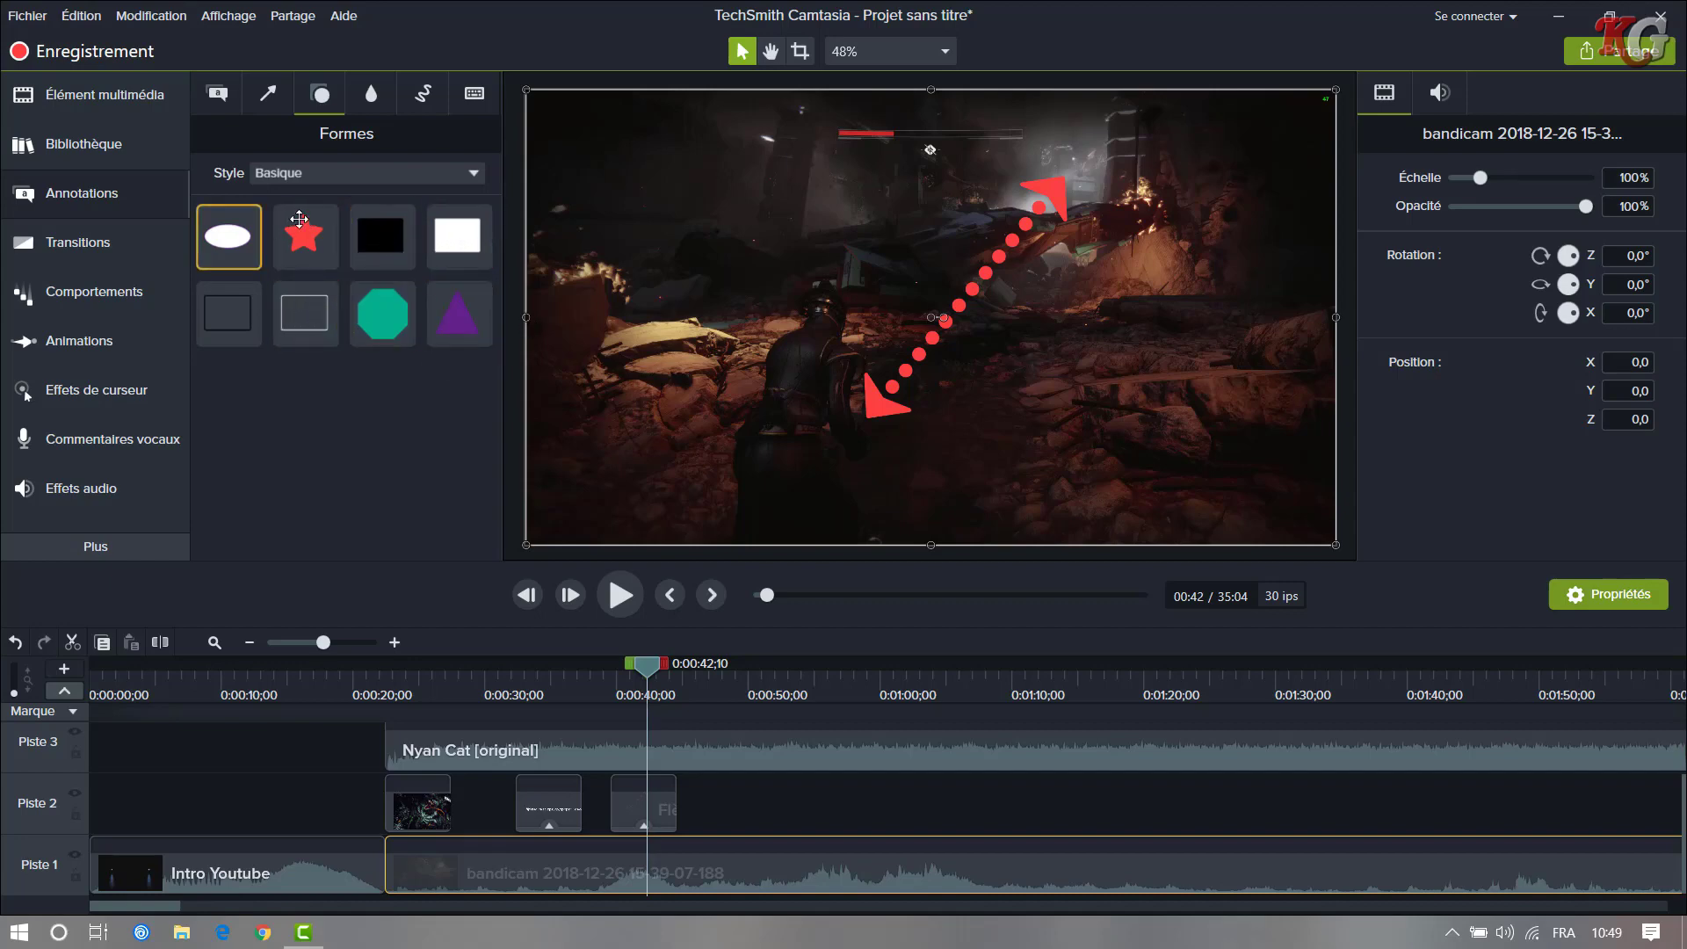
- Add the Flou annotation after the arrow on Piste 2 and preview it at 0:00:50;14
left_click(417, 93)
left_click(376, 95)
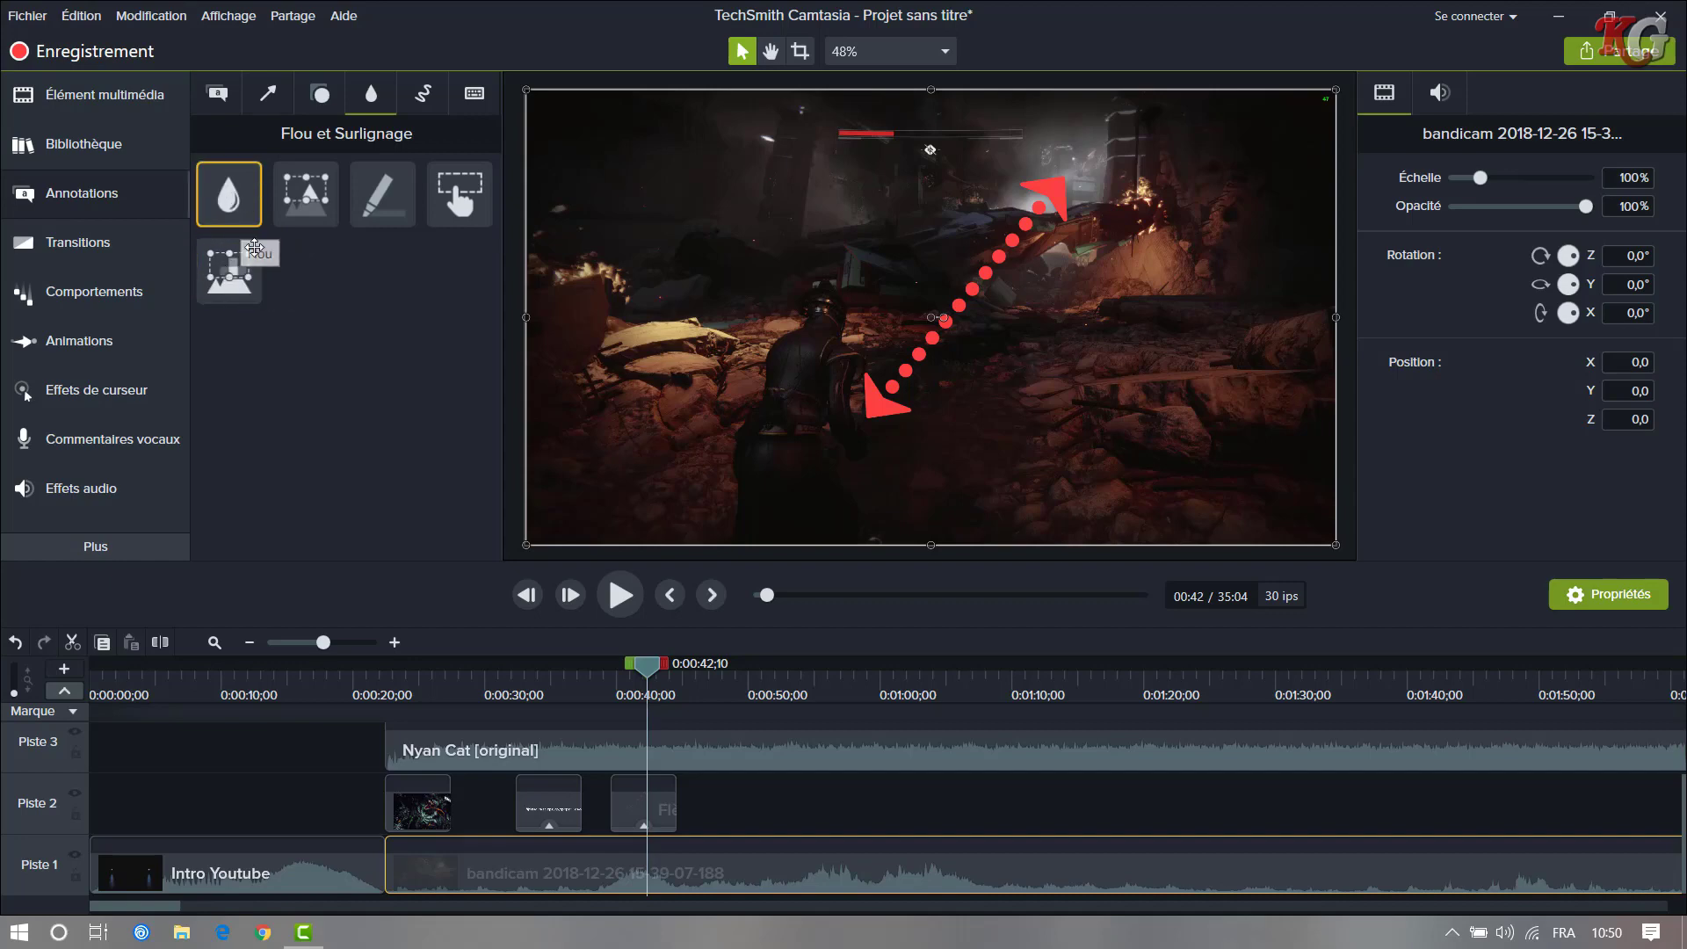
left_click_drag(231, 197, 712, 806)
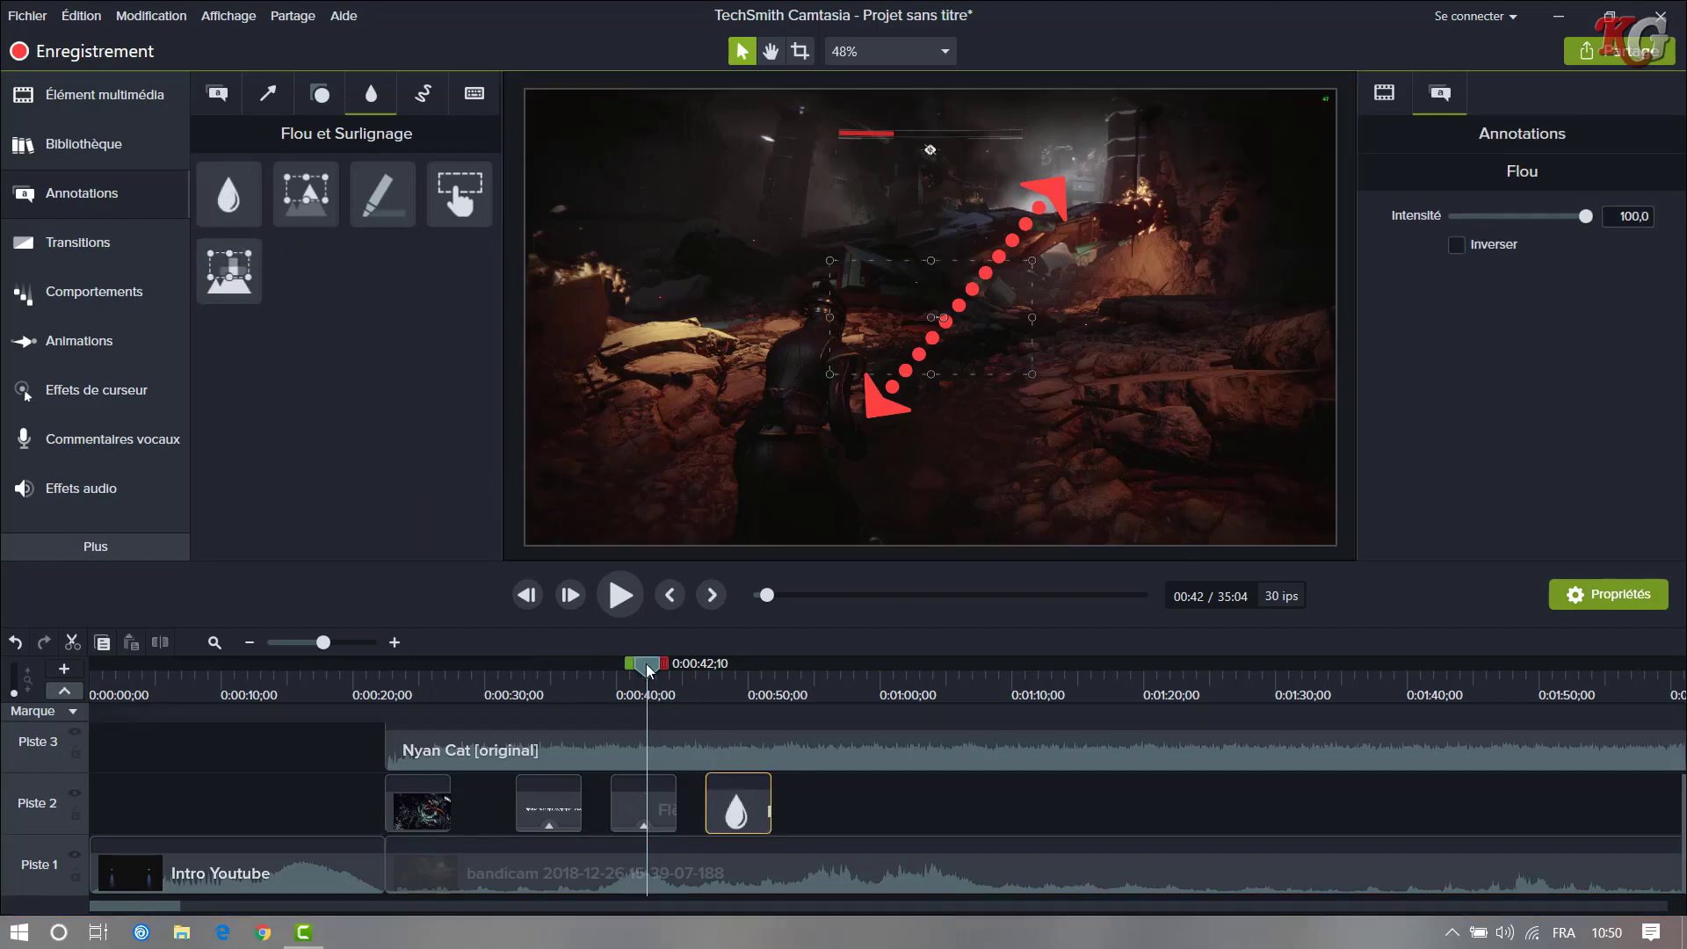
left_click_drag(649, 668, 754, 668)
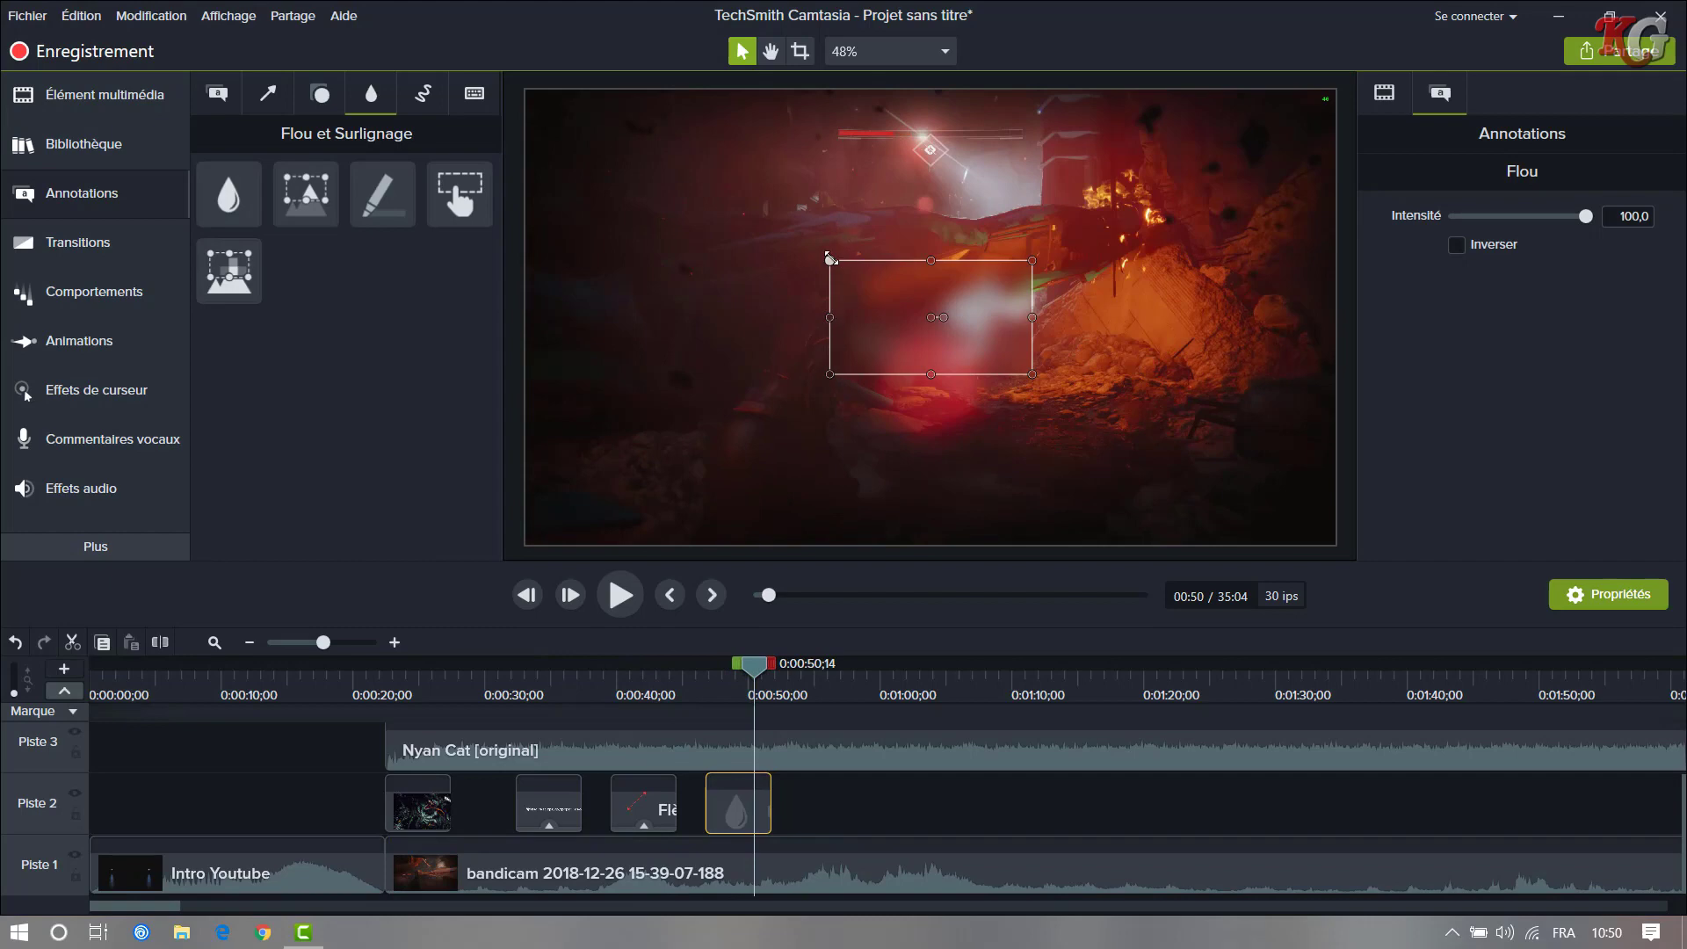
- Enlarge the blur area so that it covers the entire video frame
left_click_drag(829, 260, 524, 87)
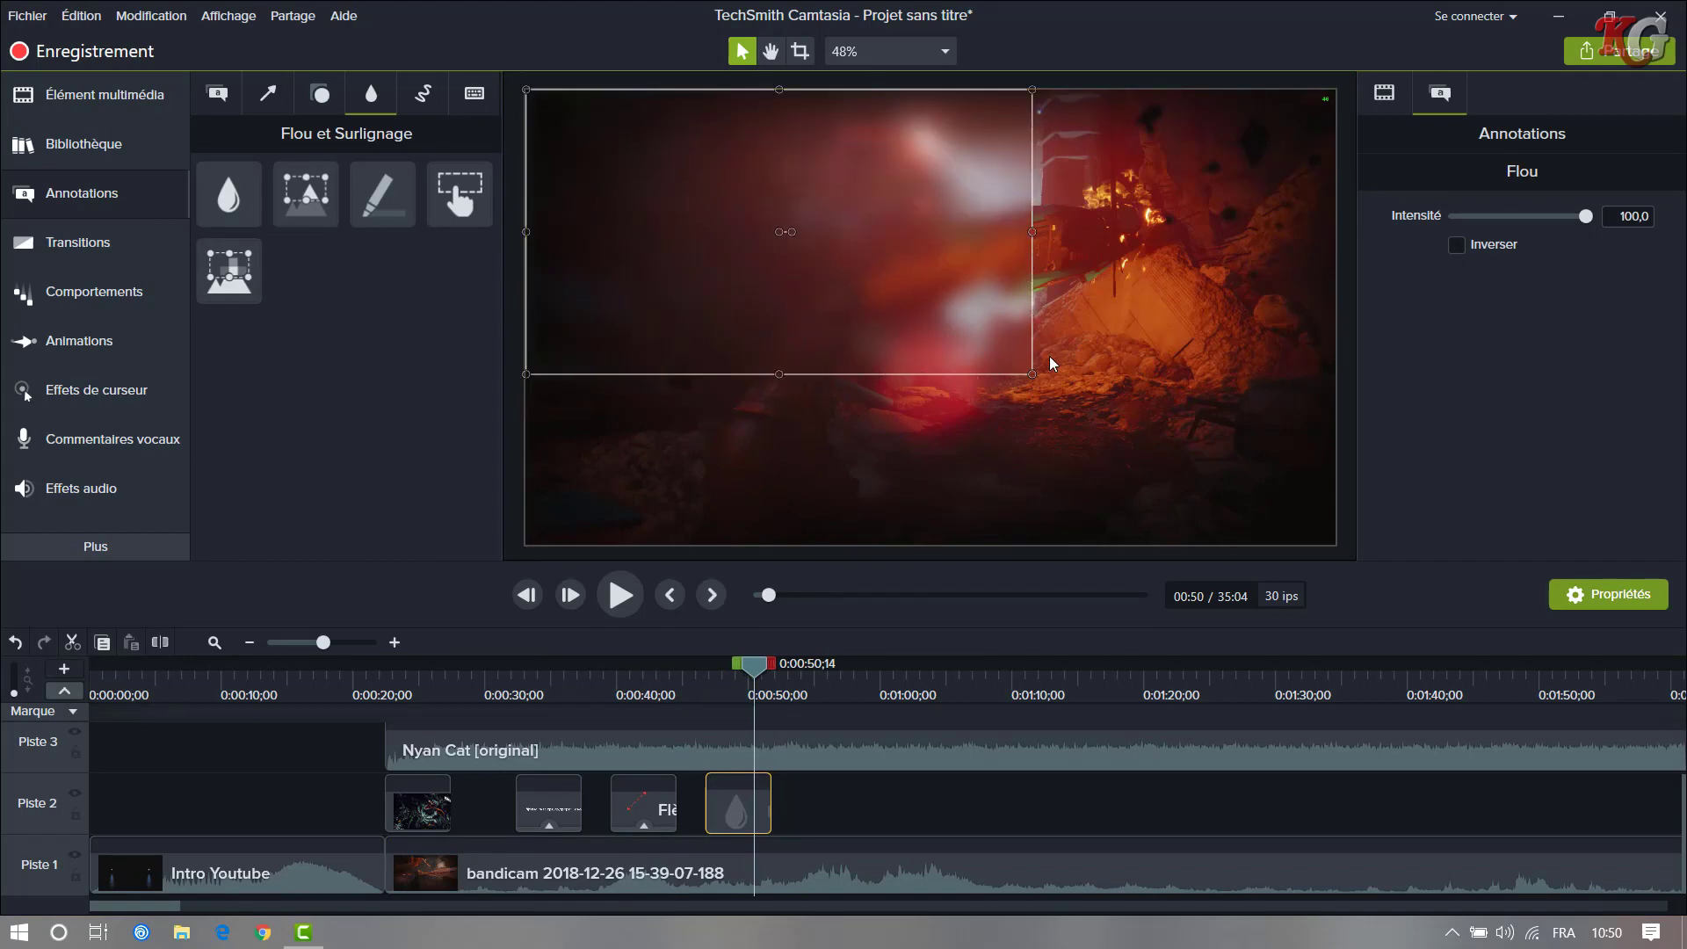
left_click_drag(1030, 370, 1335, 545)
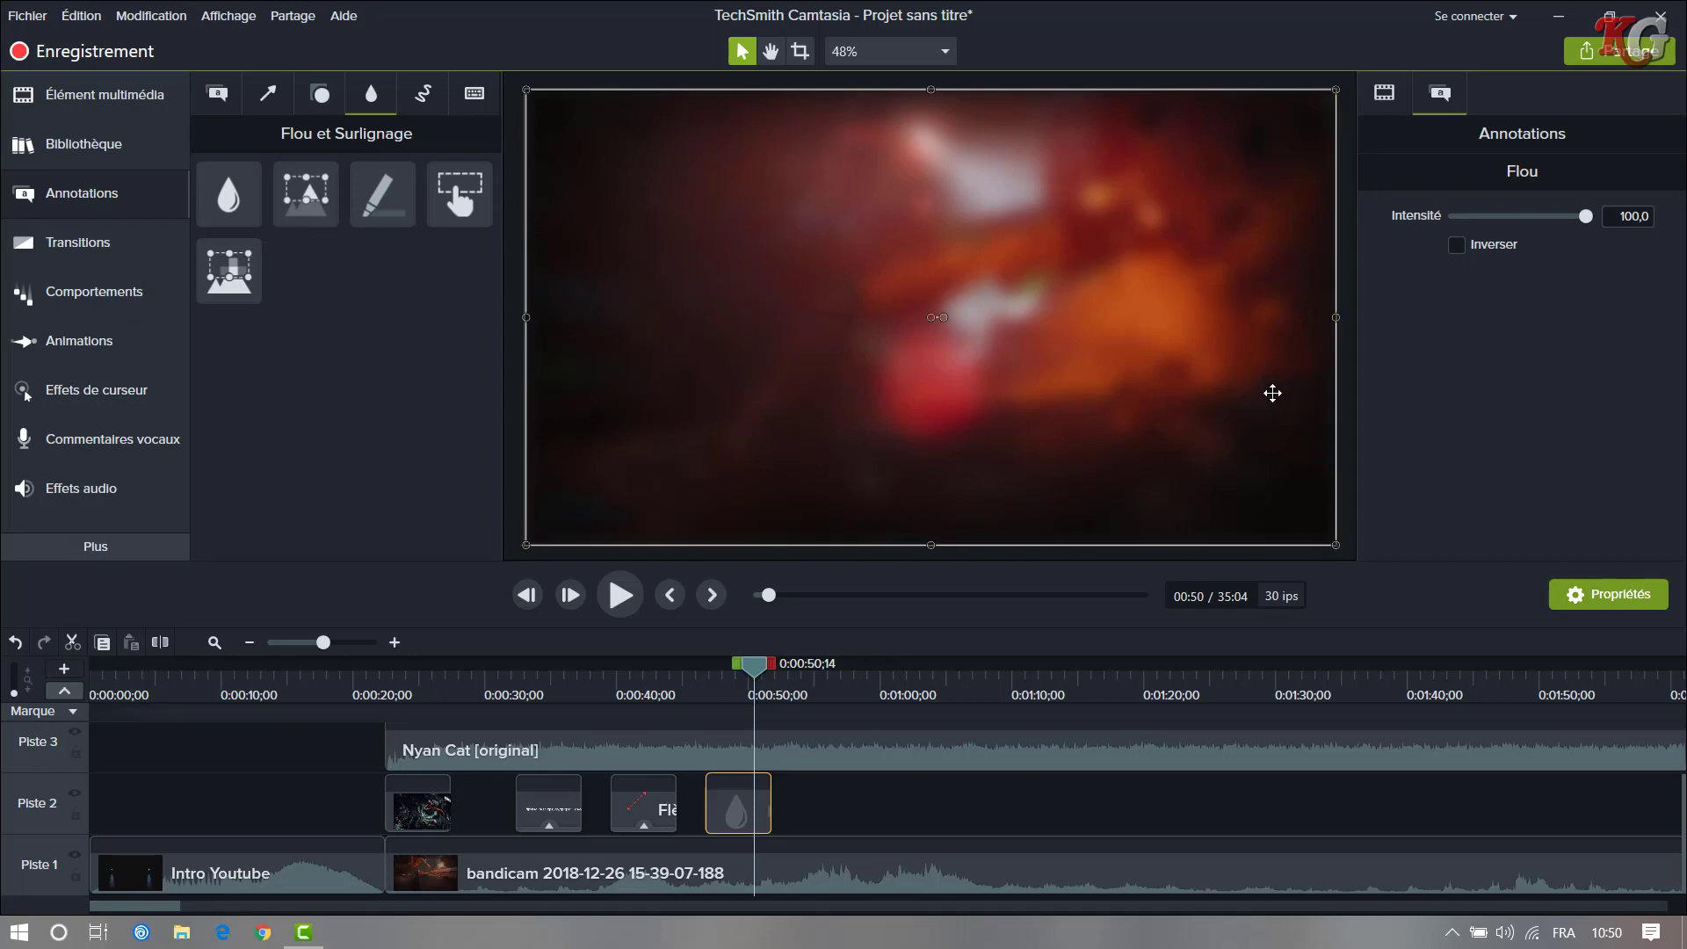
left_click(516, 319)
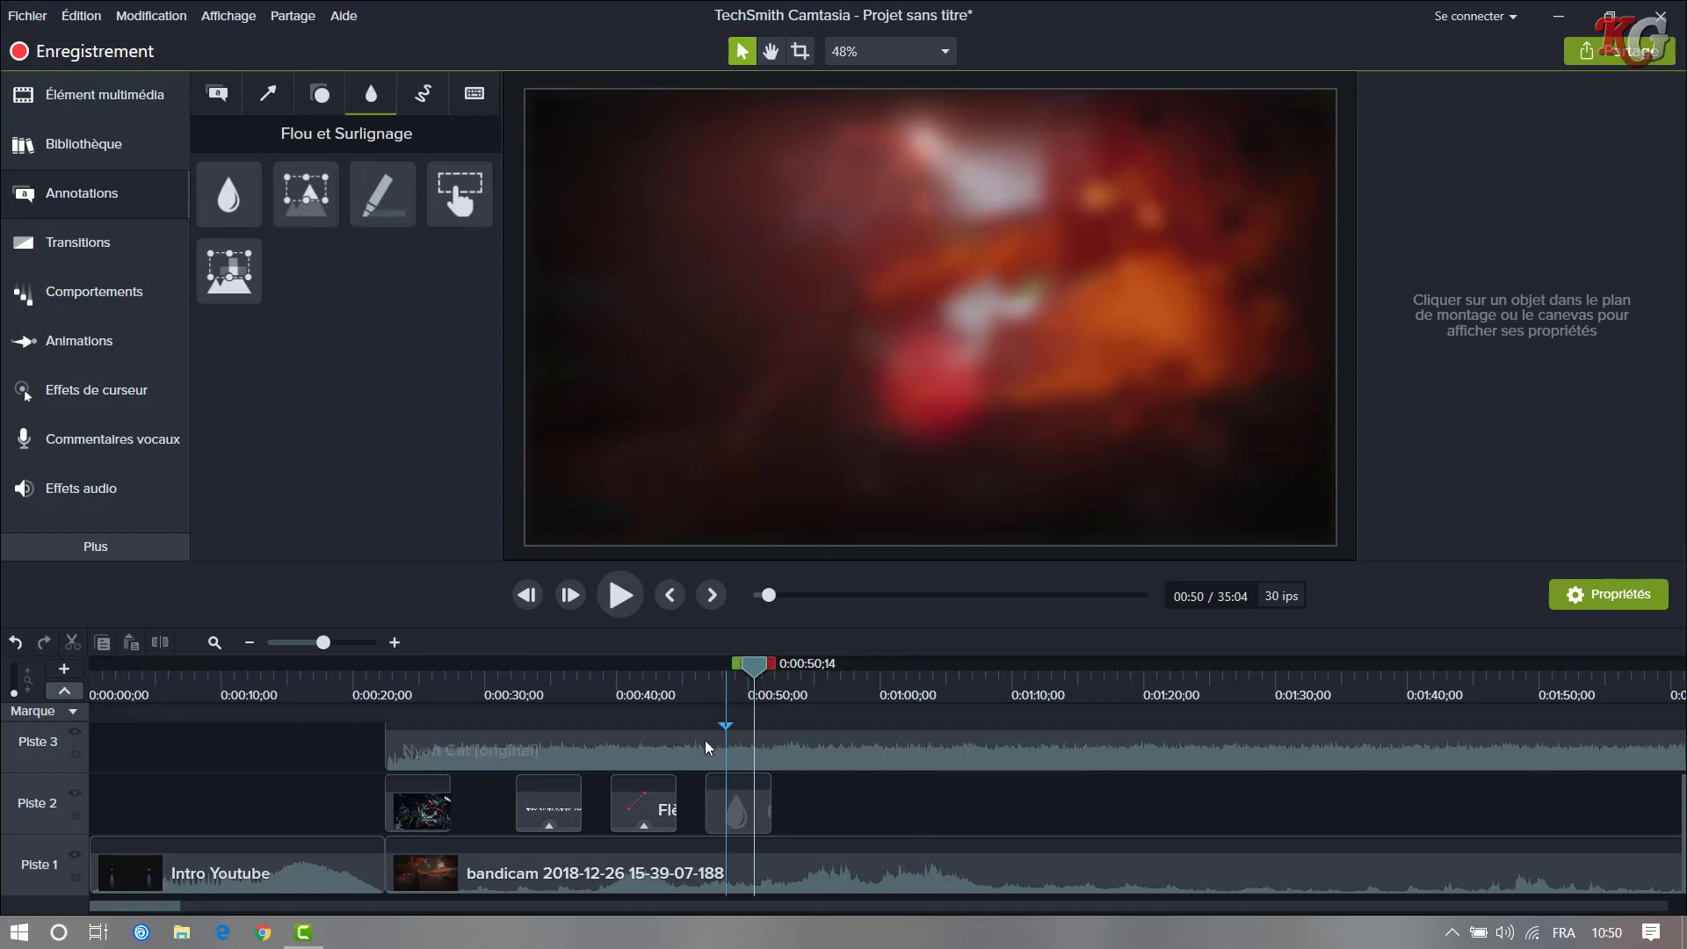
left_click(728, 783)
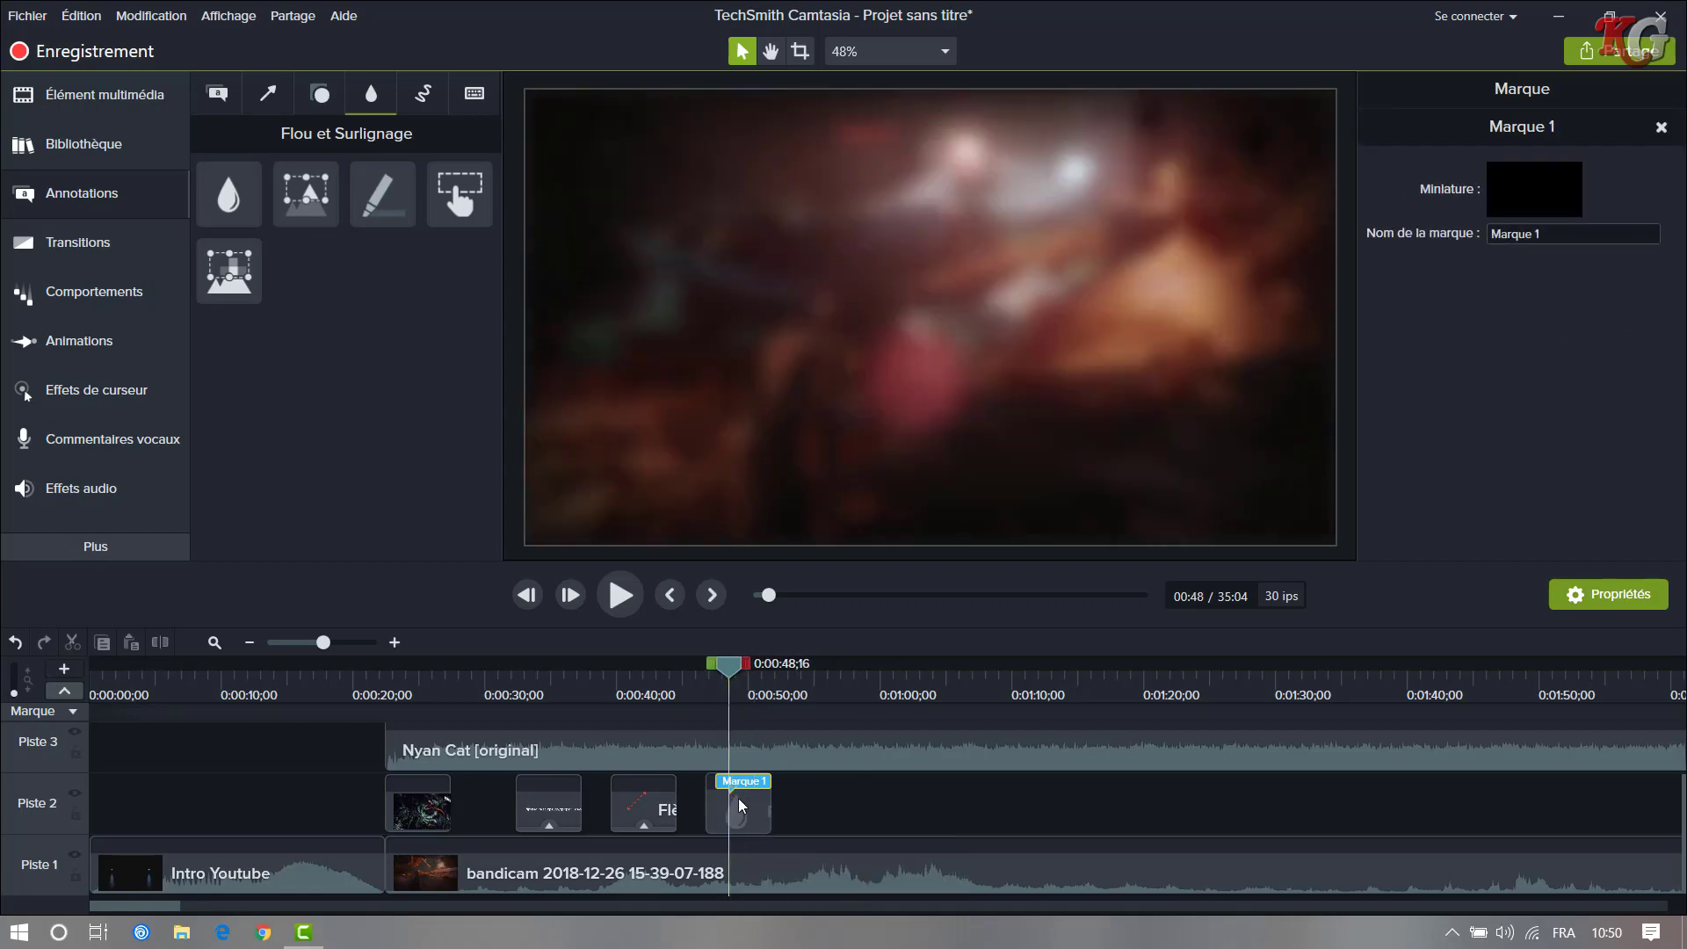
right_click(741, 789)
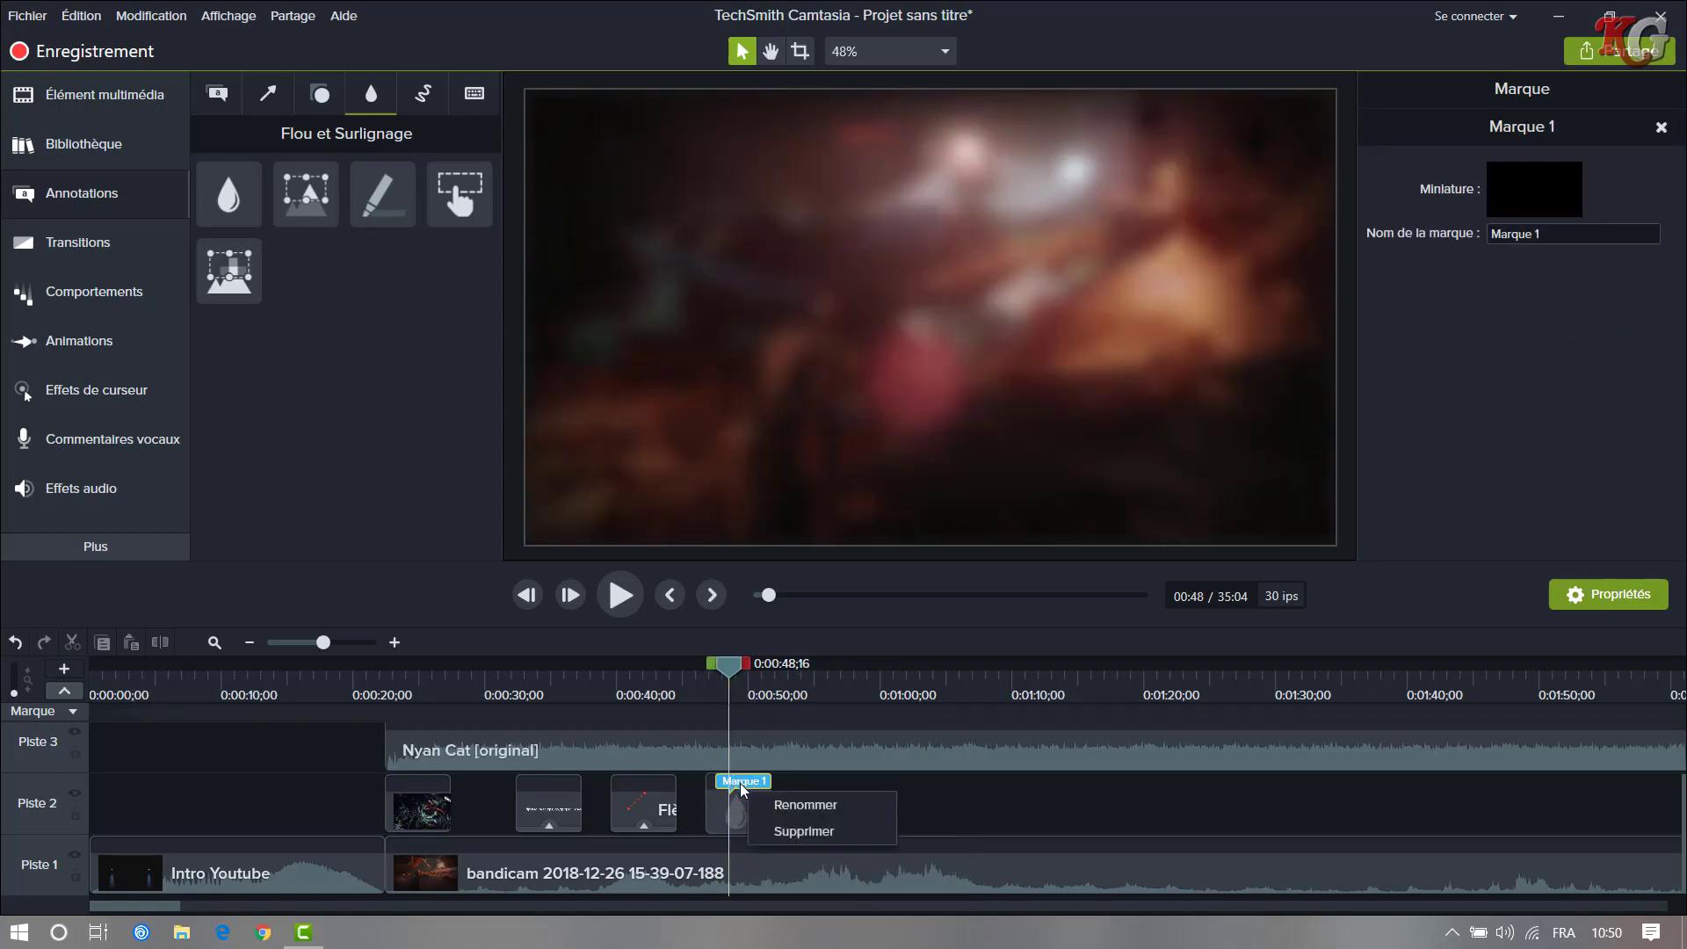
left_click(804, 830)
- Set the intensity of the blur annotation on Piste 2 to 34.7
left_click(745, 823)
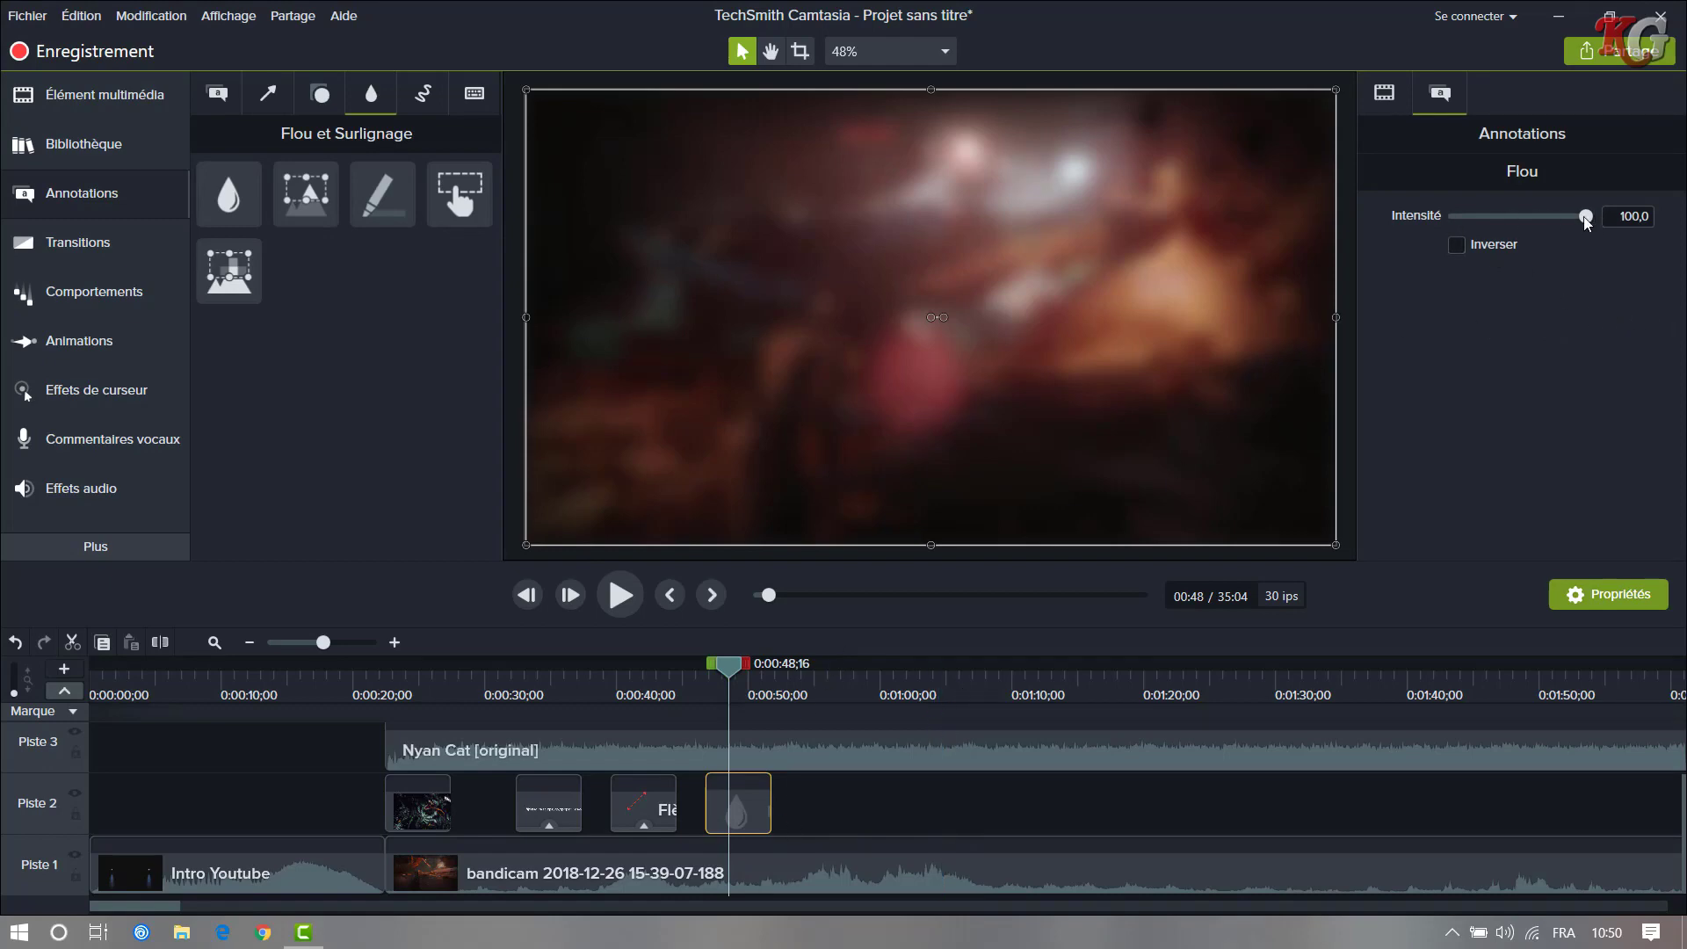
left_click_drag(1586, 222, 1499, 226)
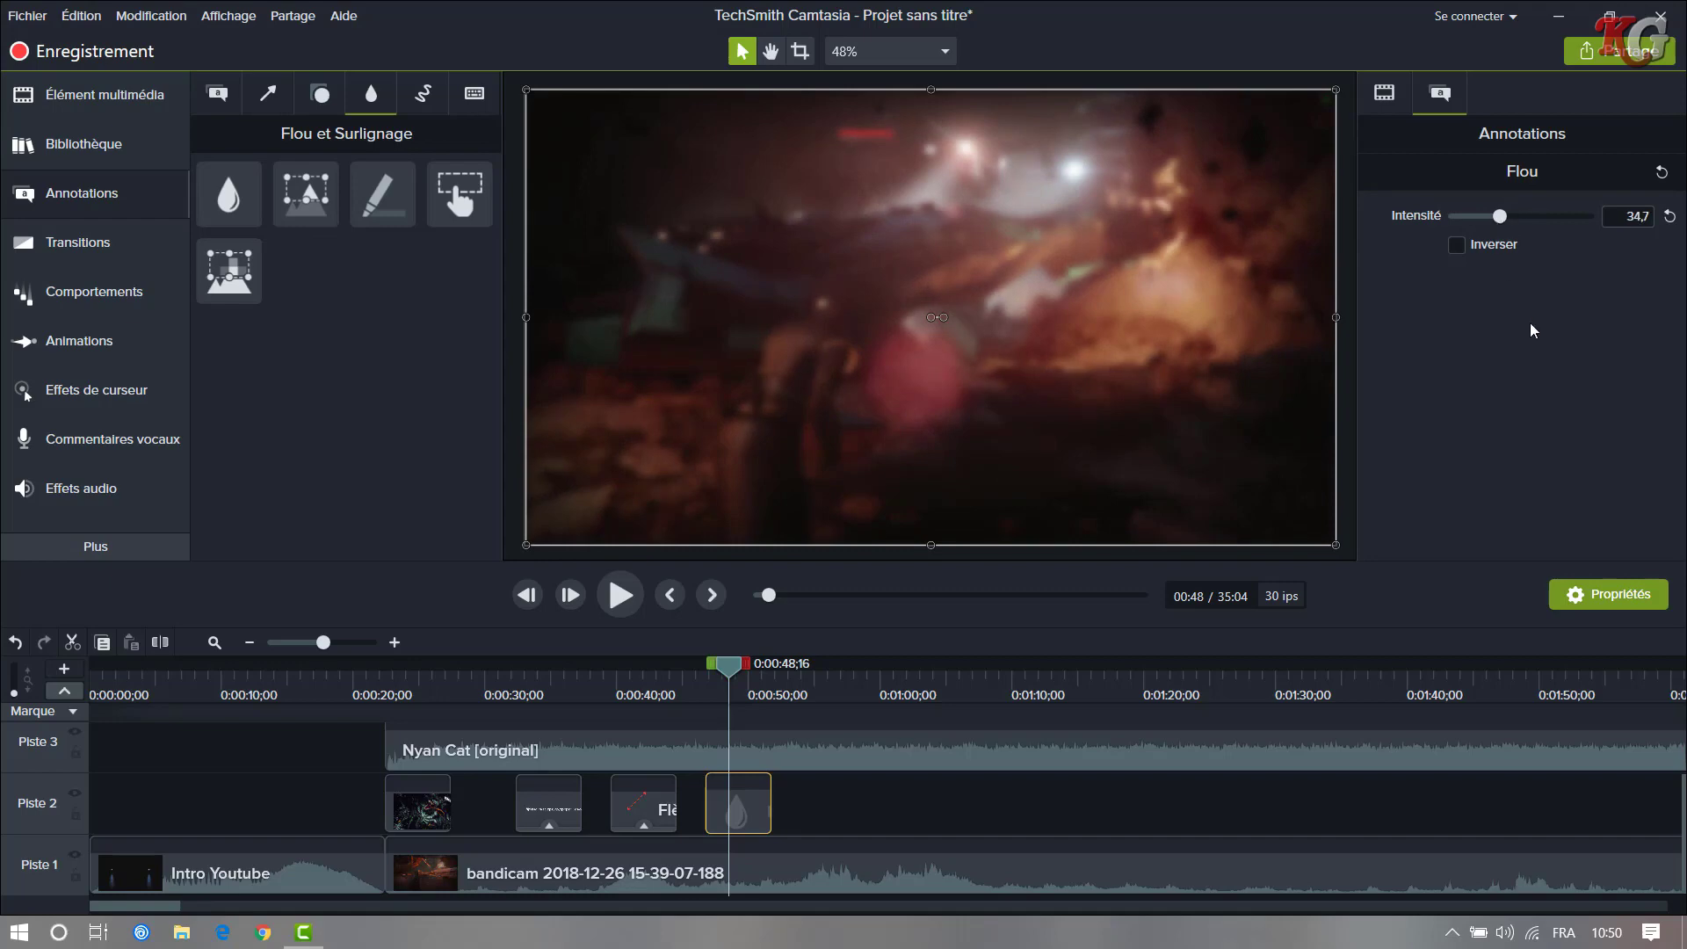
- Add the spotlight effect after the blur on Piste 2 and enlarge its area over the red-lit slope at 0:00:52;18
left_click_drag(731, 672, 787, 679)
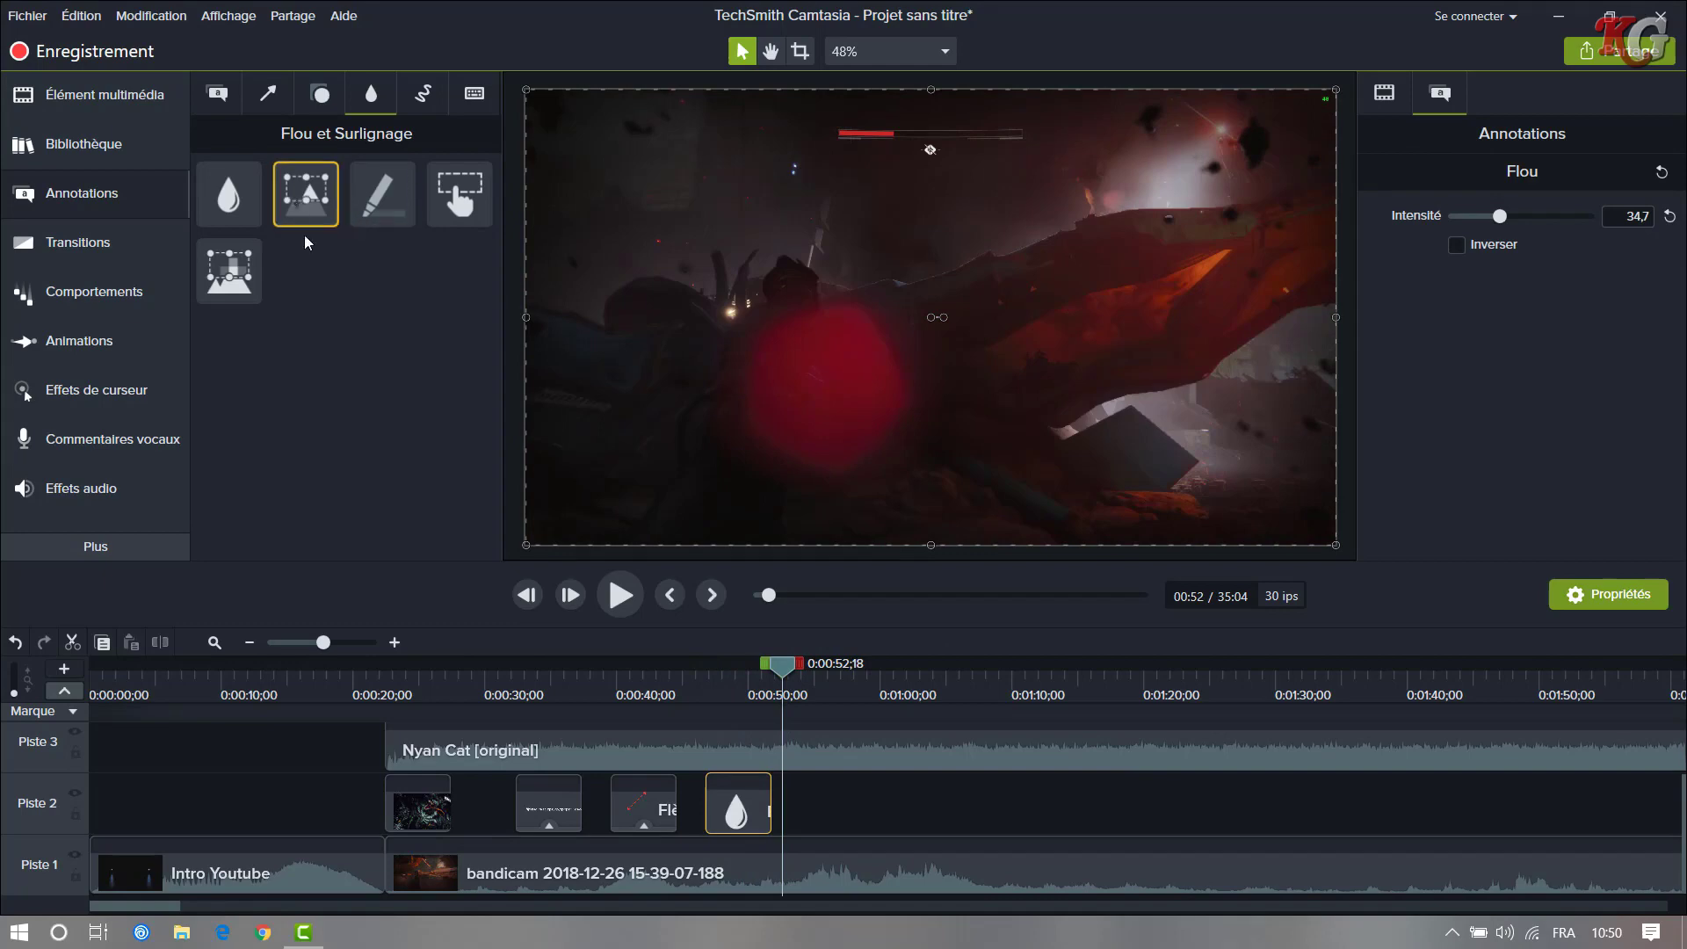
left_click_drag(302, 211, 815, 802)
left_click_drag(896, 350, 955, 274)
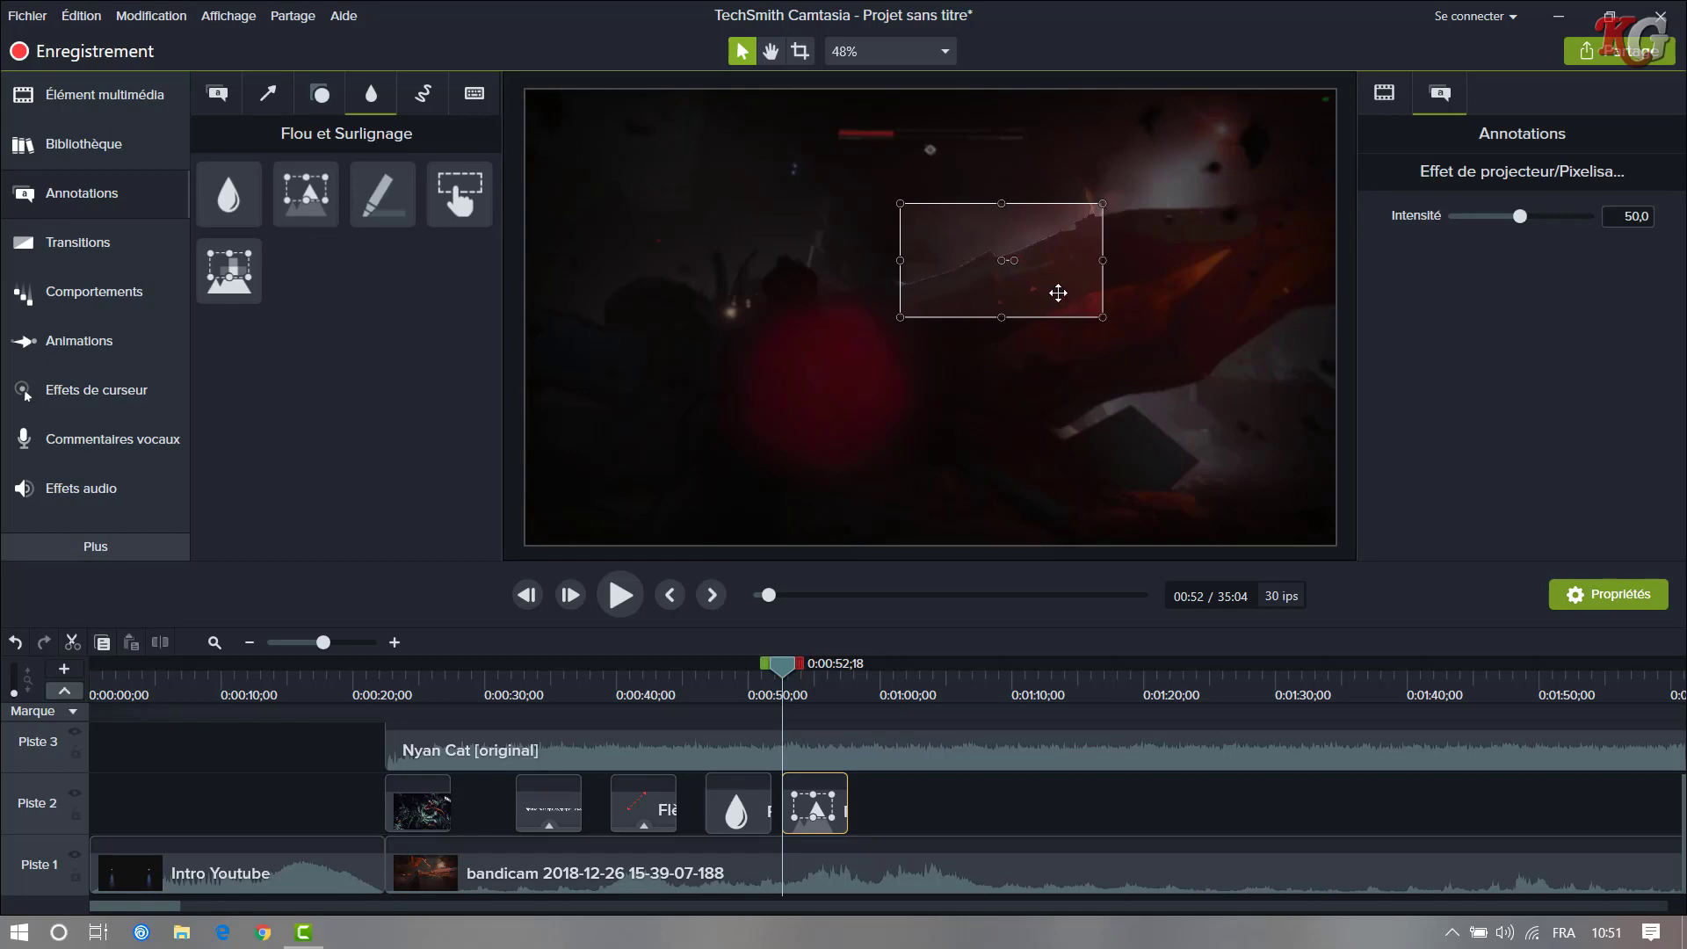
left_click_drag(1064, 280, 1069, 313)
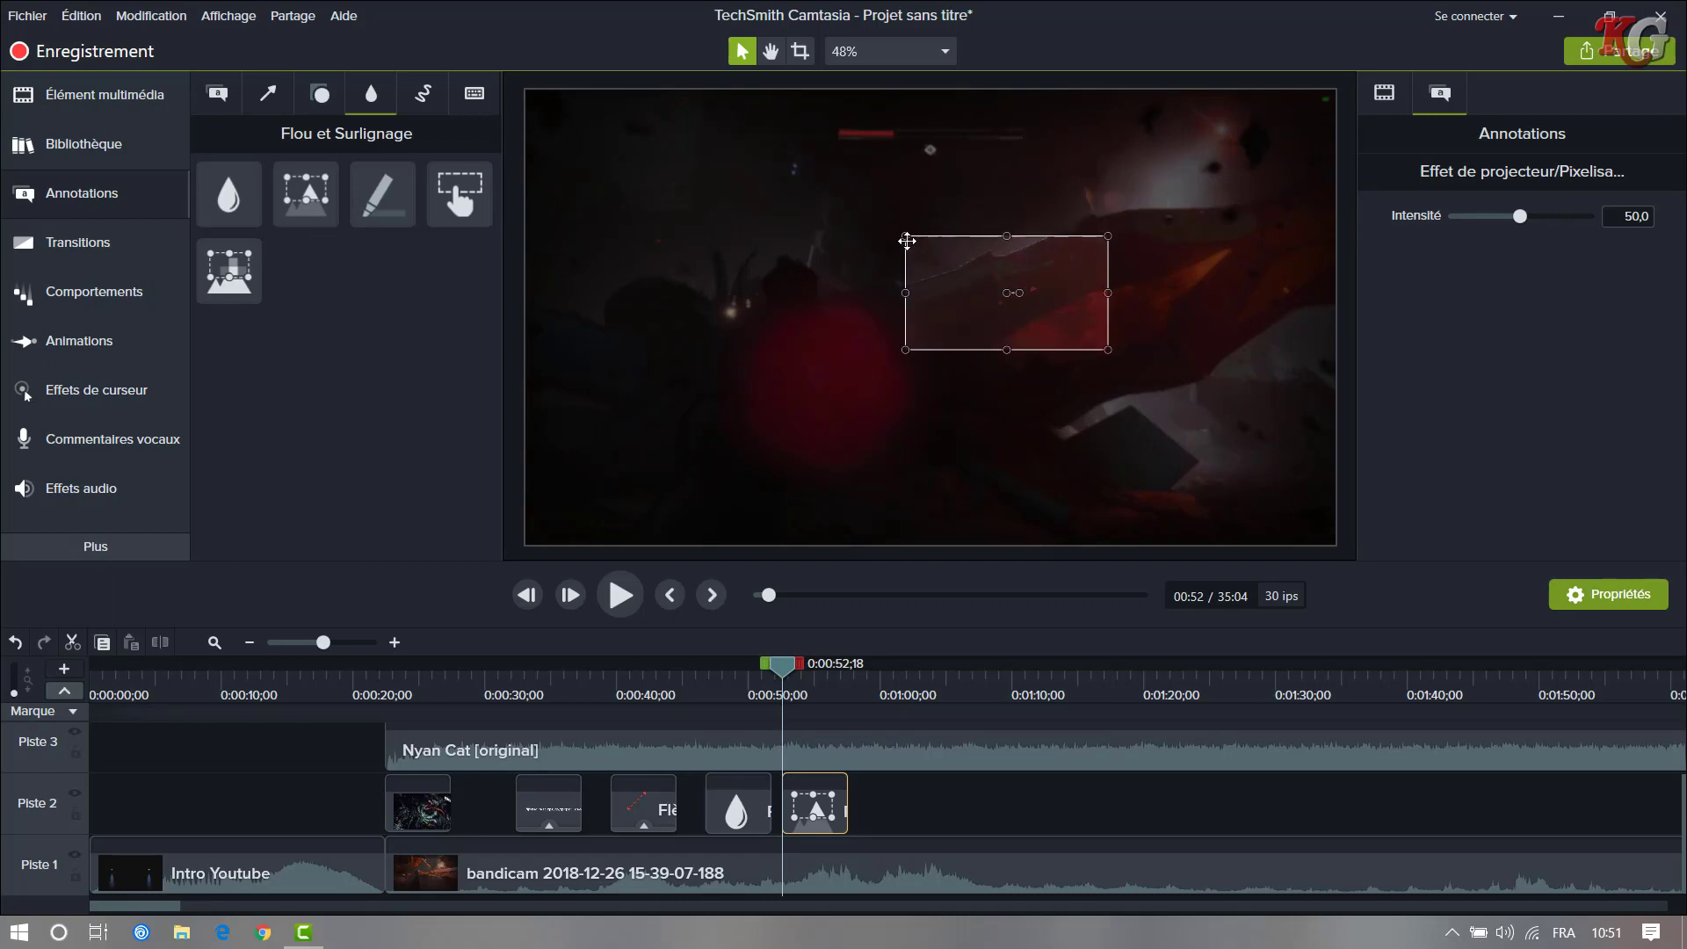
left_click_drag(905, 235, 829, 177)
left_click_drag(960, 316, 1024, 321)
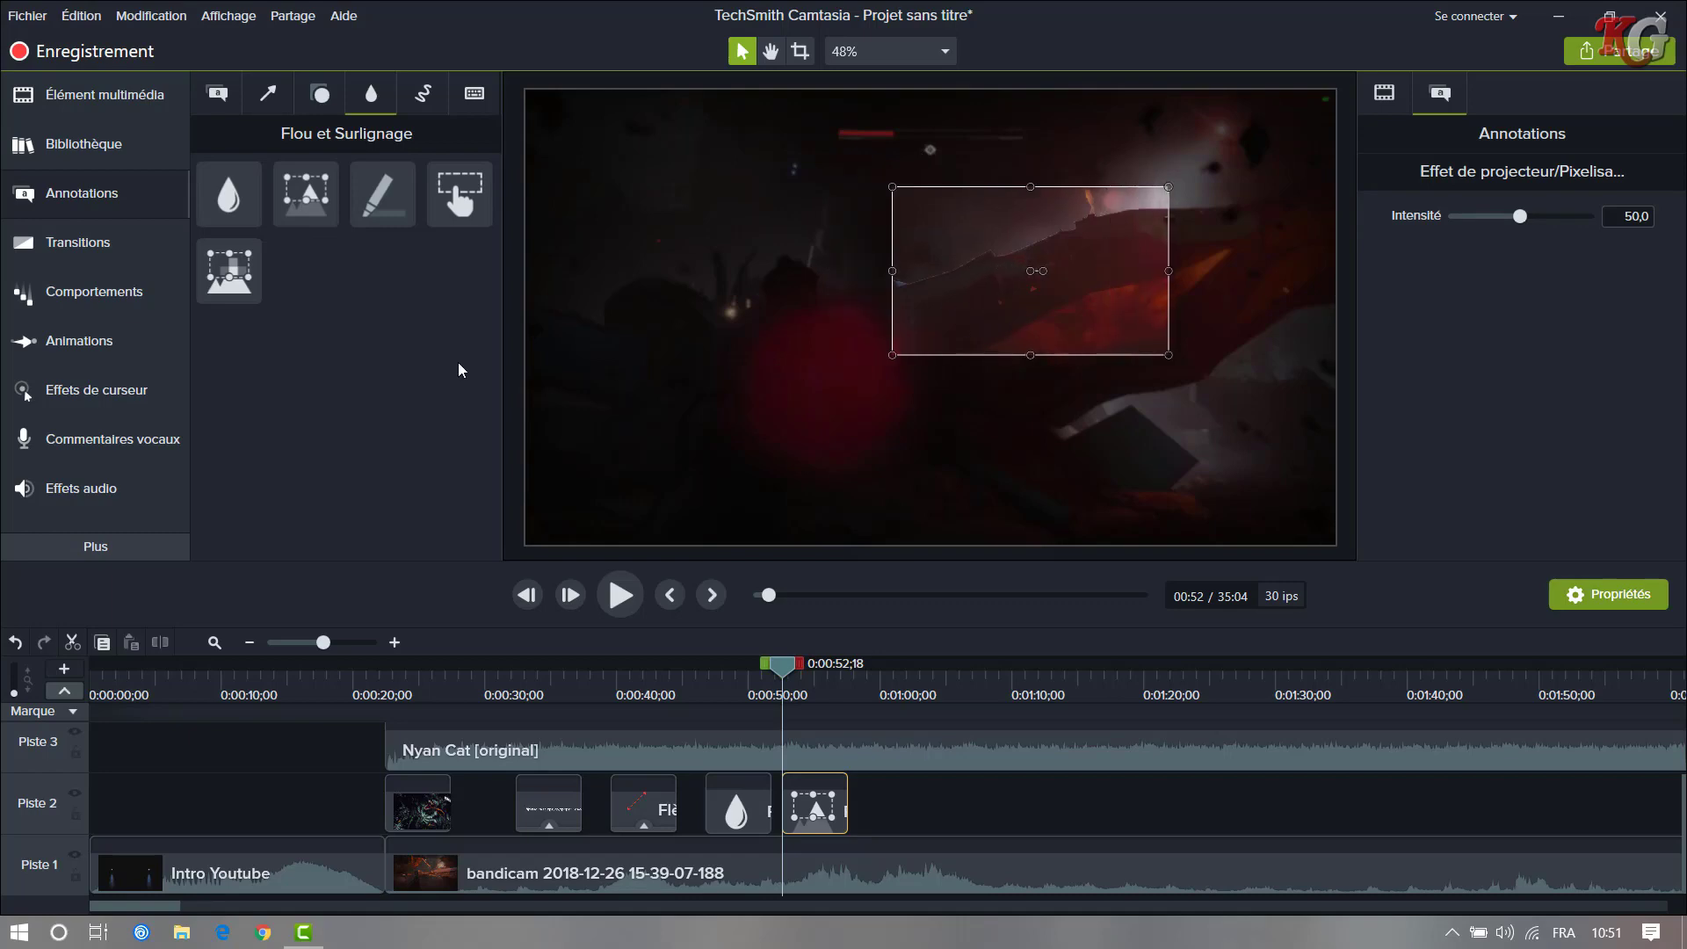
left_click(514, 361)
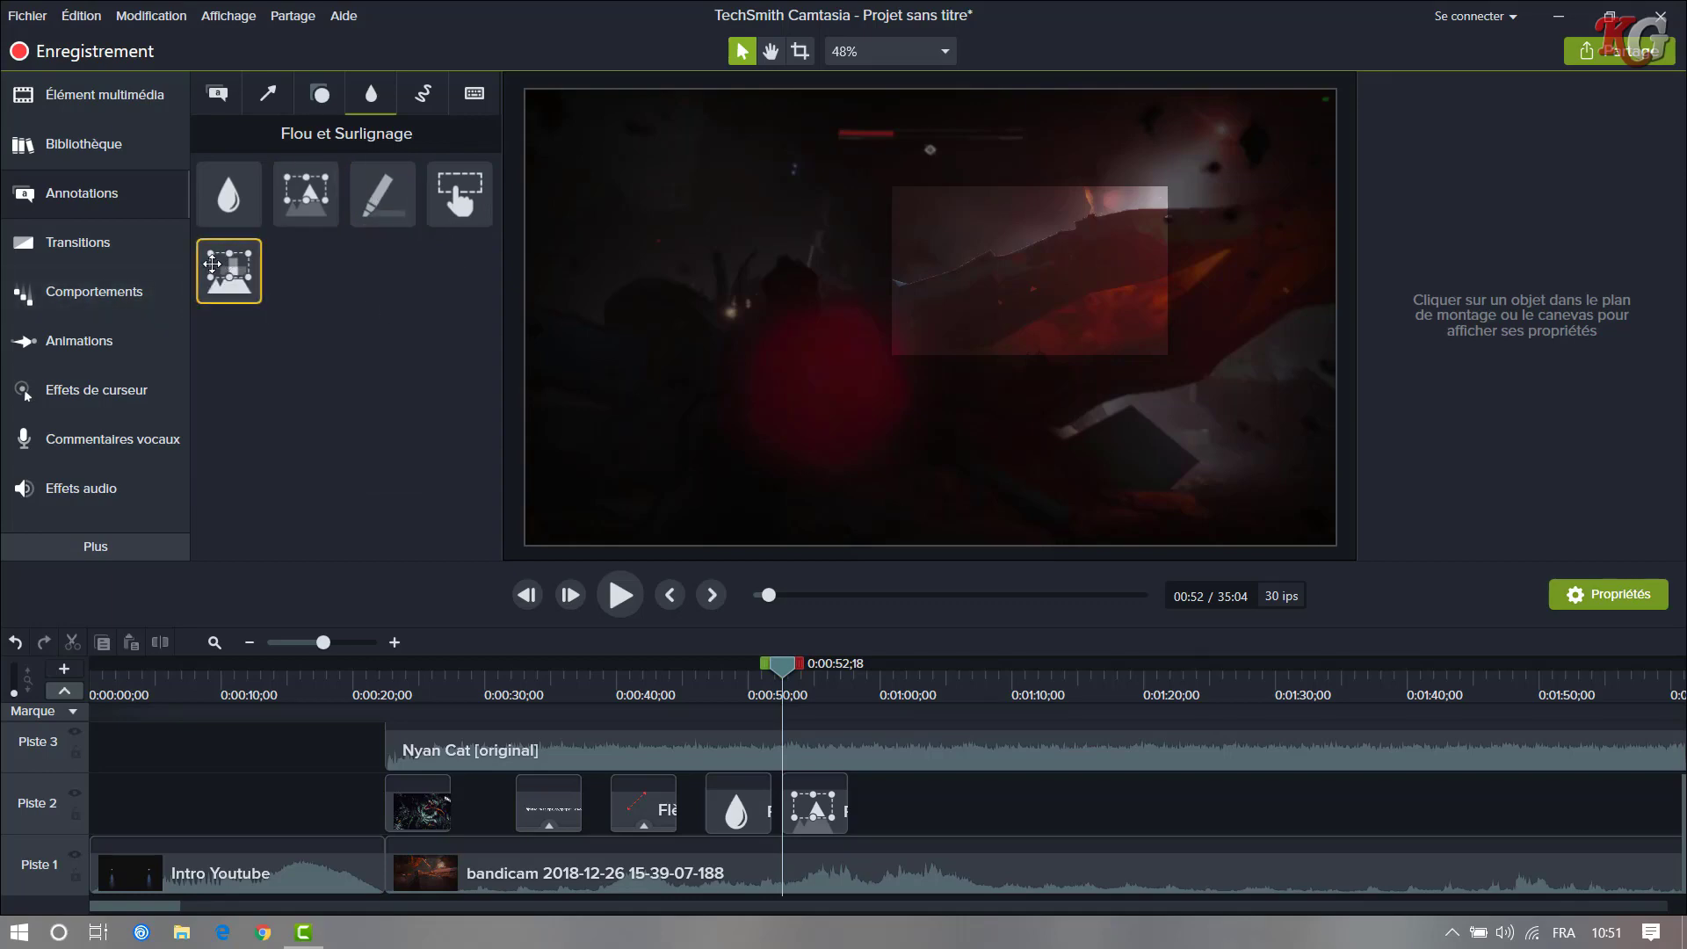
- Add the pixelate effect directly after the spotlight on Piste 2 and move its area around the frame at 0:00:59;20
mouse_move(235, 264)
left_mouse_down()
mouse_move(694, 604)
mouse_move(886, 802)
mouse_move(848, 812)
left_mouse_up()
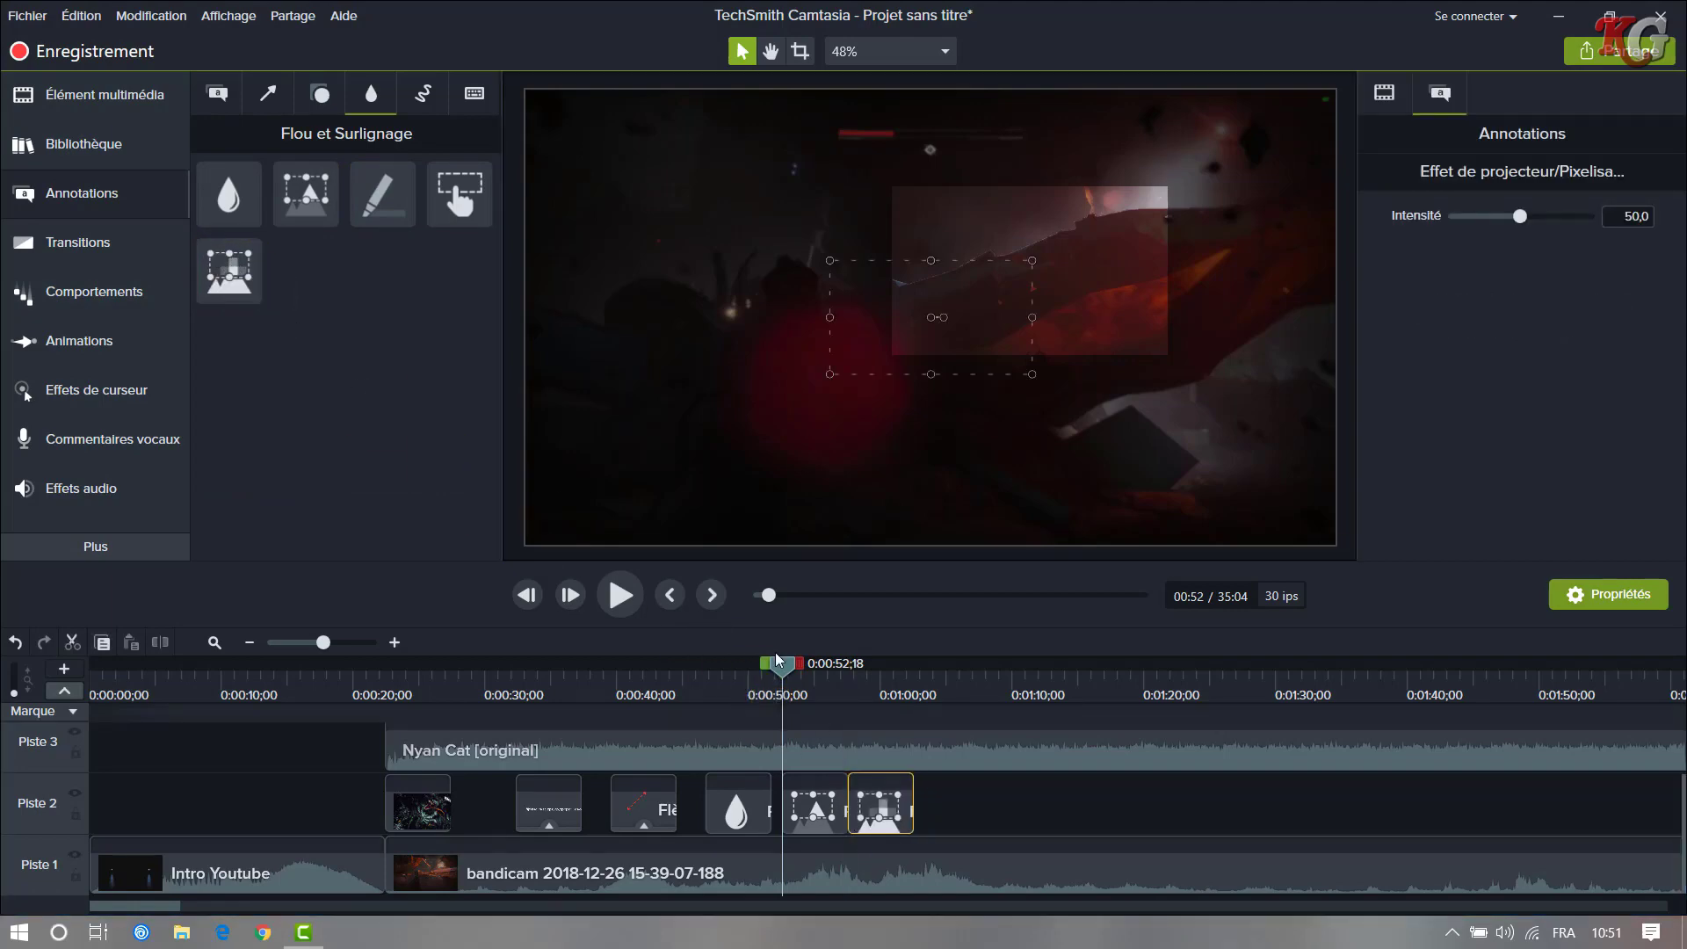
left_click_drag(782, 668, 875, 677)
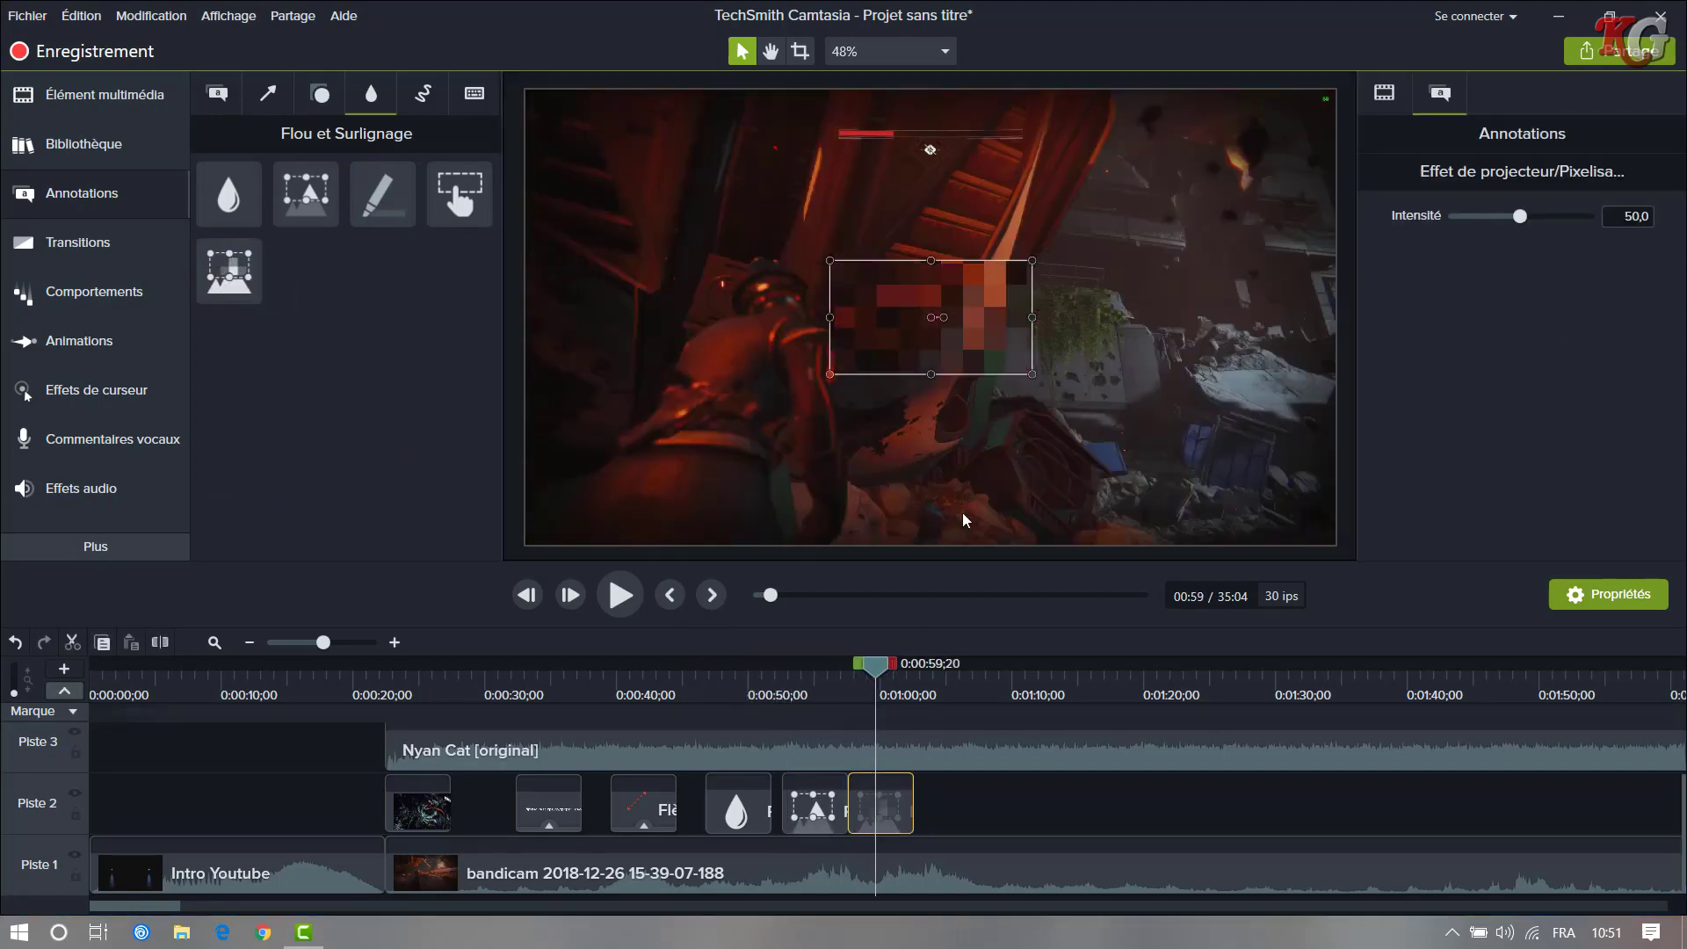
left_click_drag(975, 331, 732, 220)
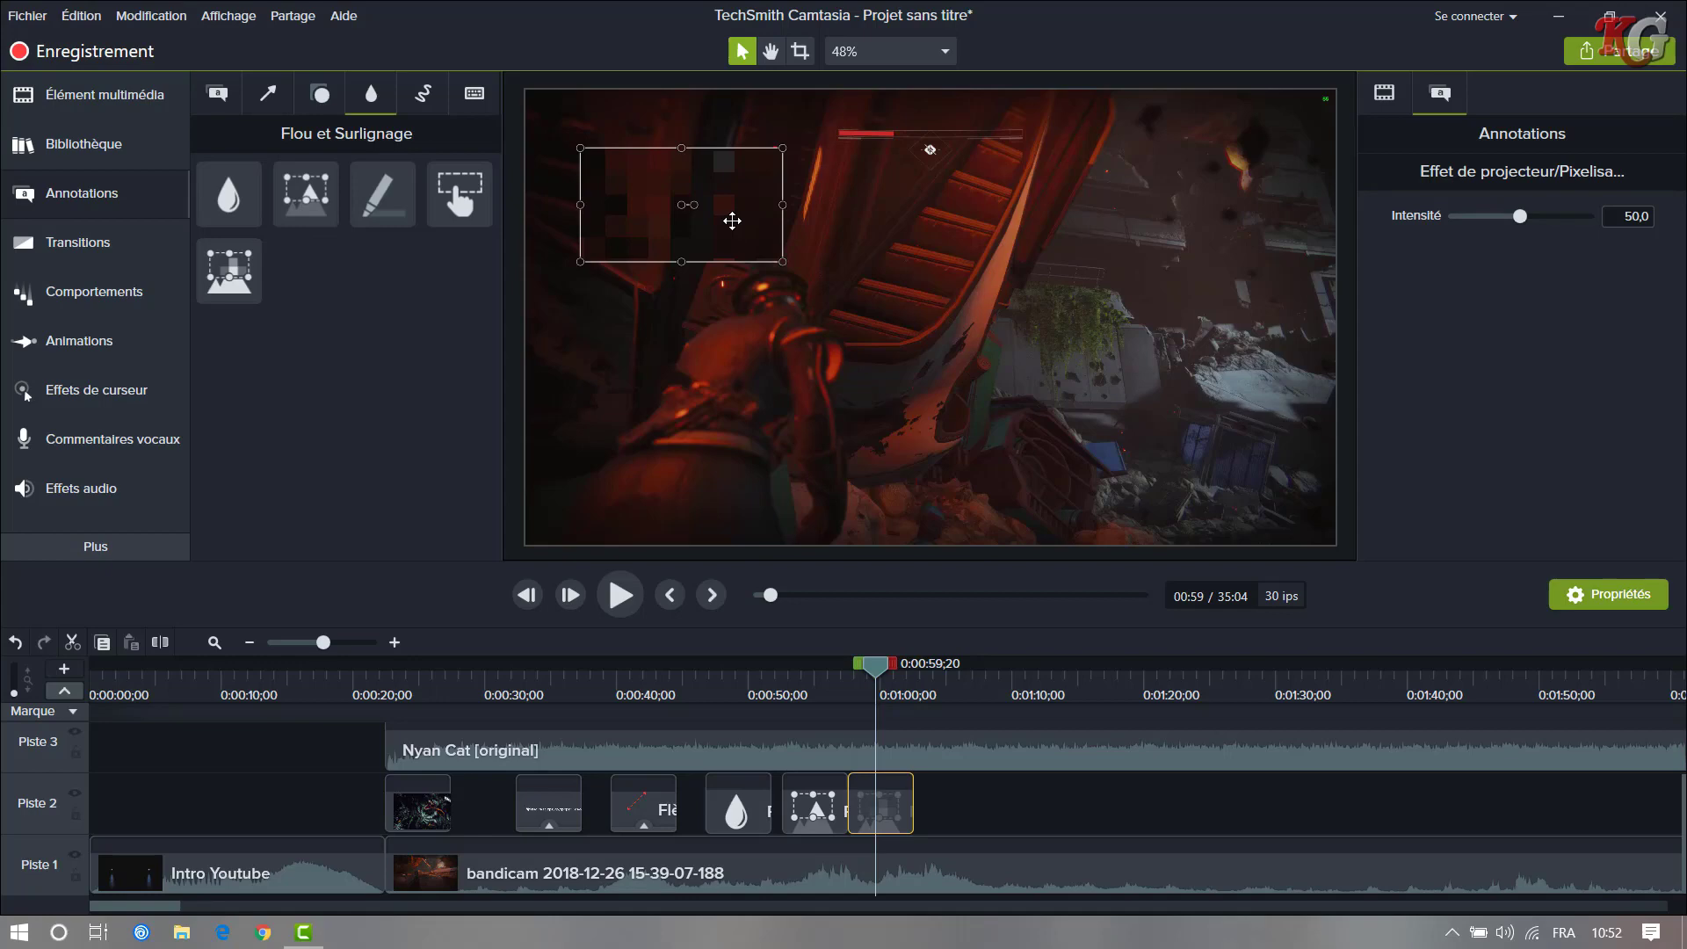
left_click_drag(732, 220, 733, 221)
mouse_move(733, 220)
left_mouse_down()
mouse_move(1039, 271)
mouse_move(1001, 392)
mouse_move(893, 330)
mouse_move(827, 316)
left_mouse_up()
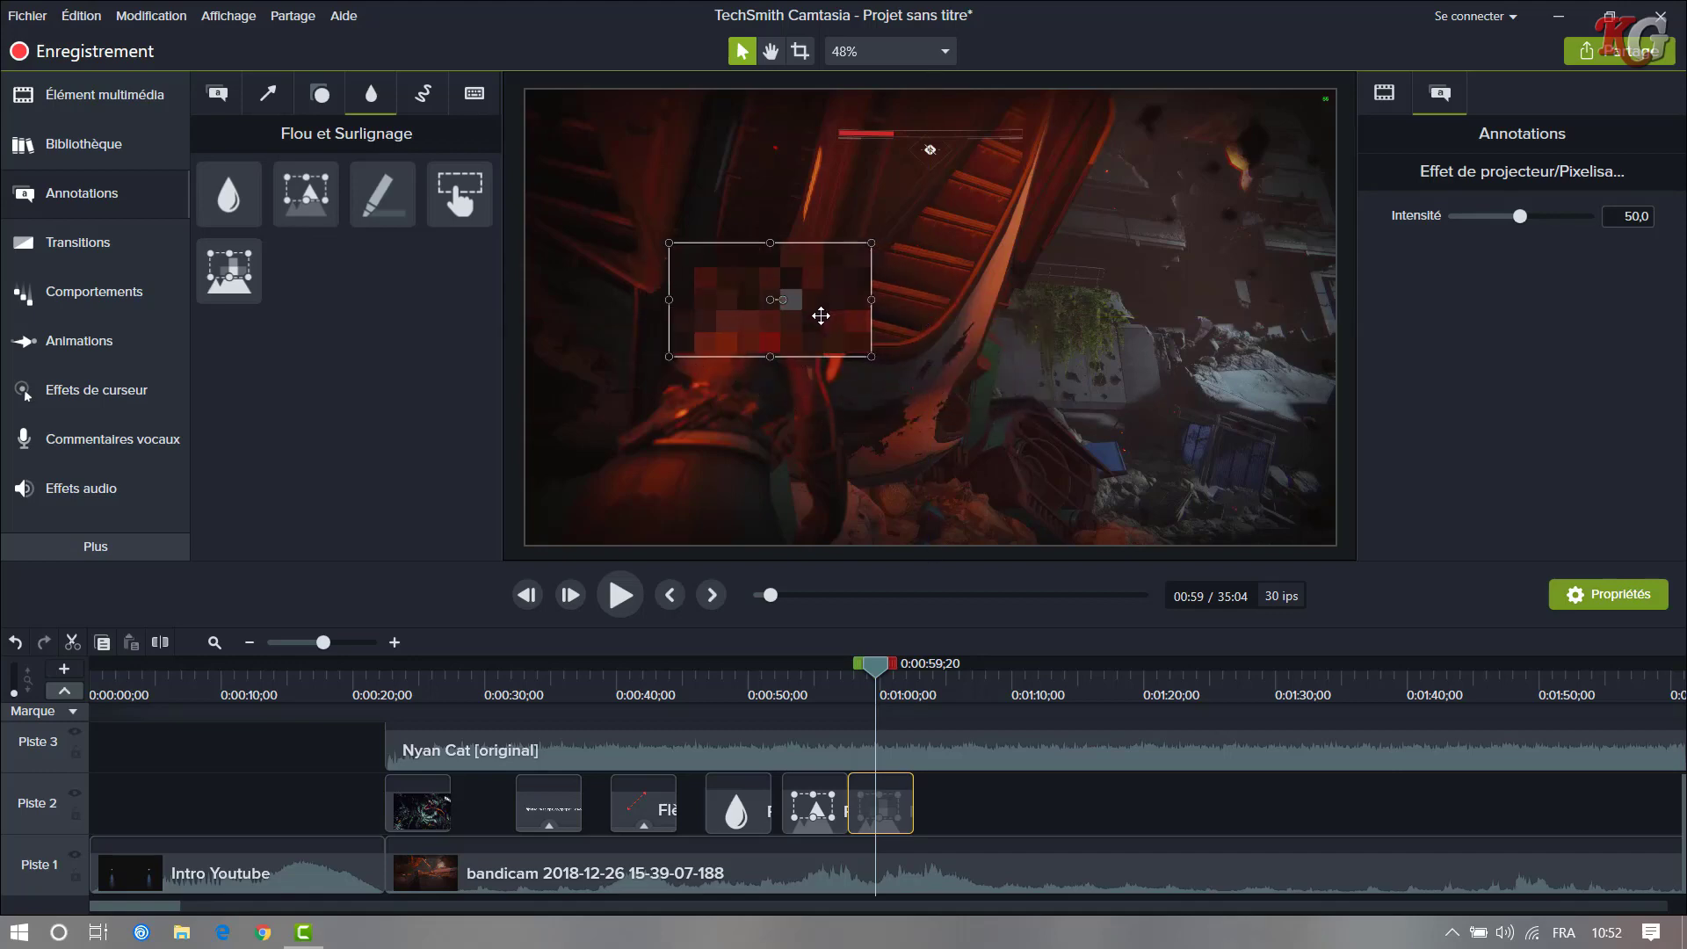
left_click_drag(821, 315, 1176, 252)
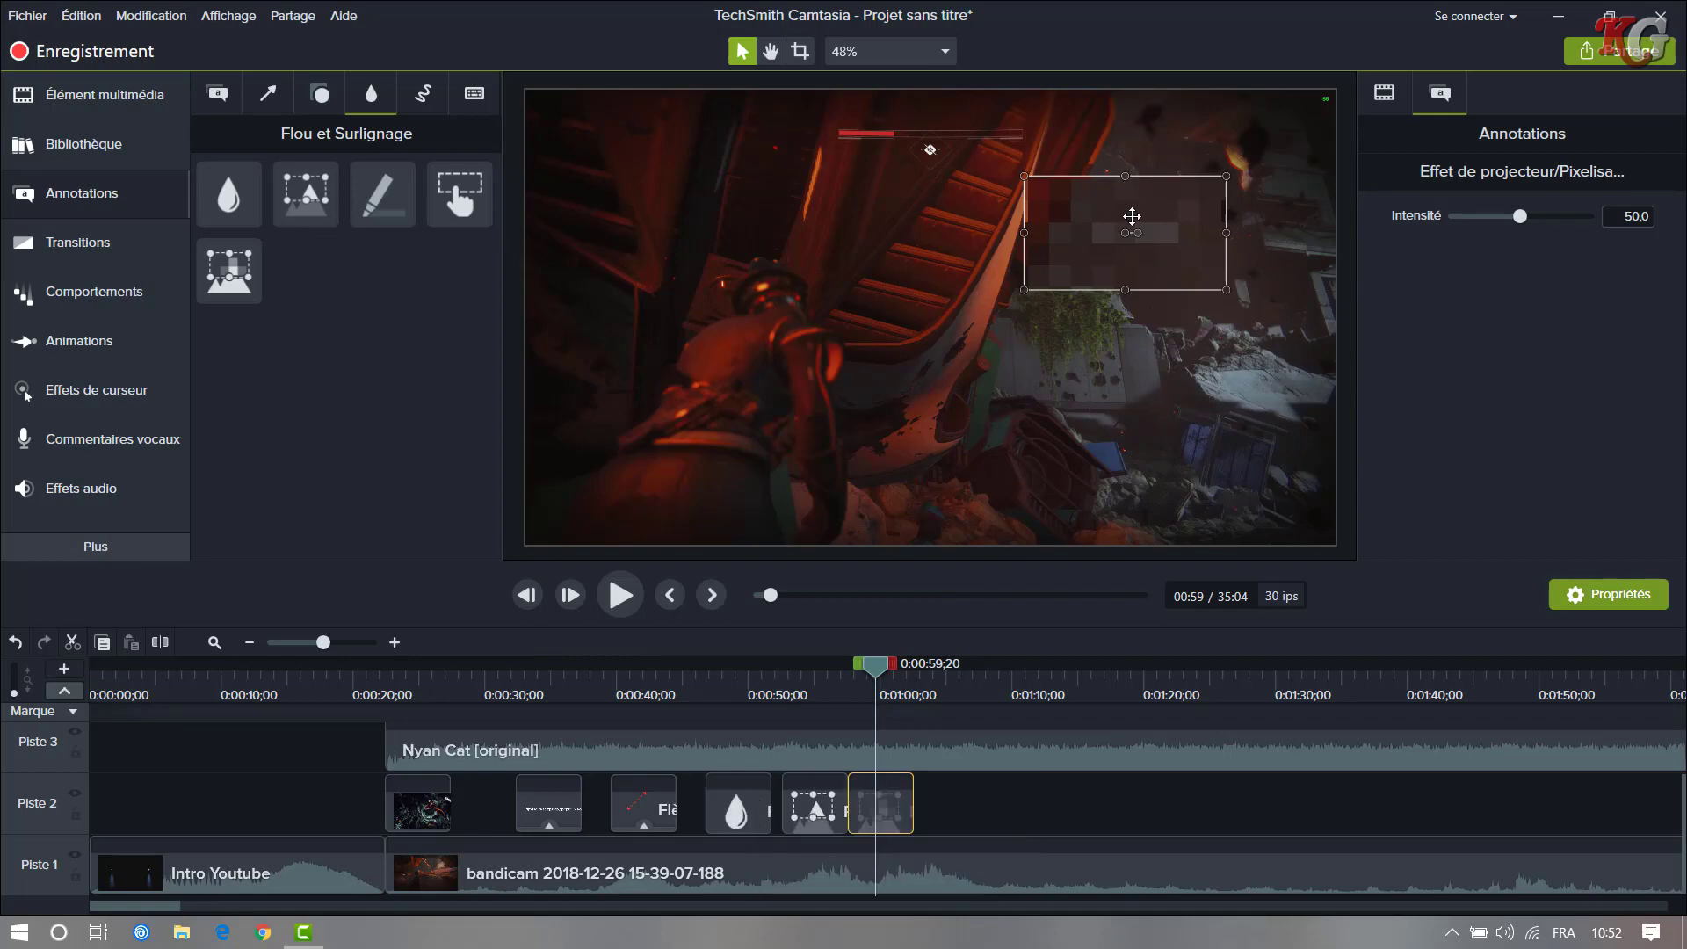
left_click_drag(1130, 220, 1055, 460)
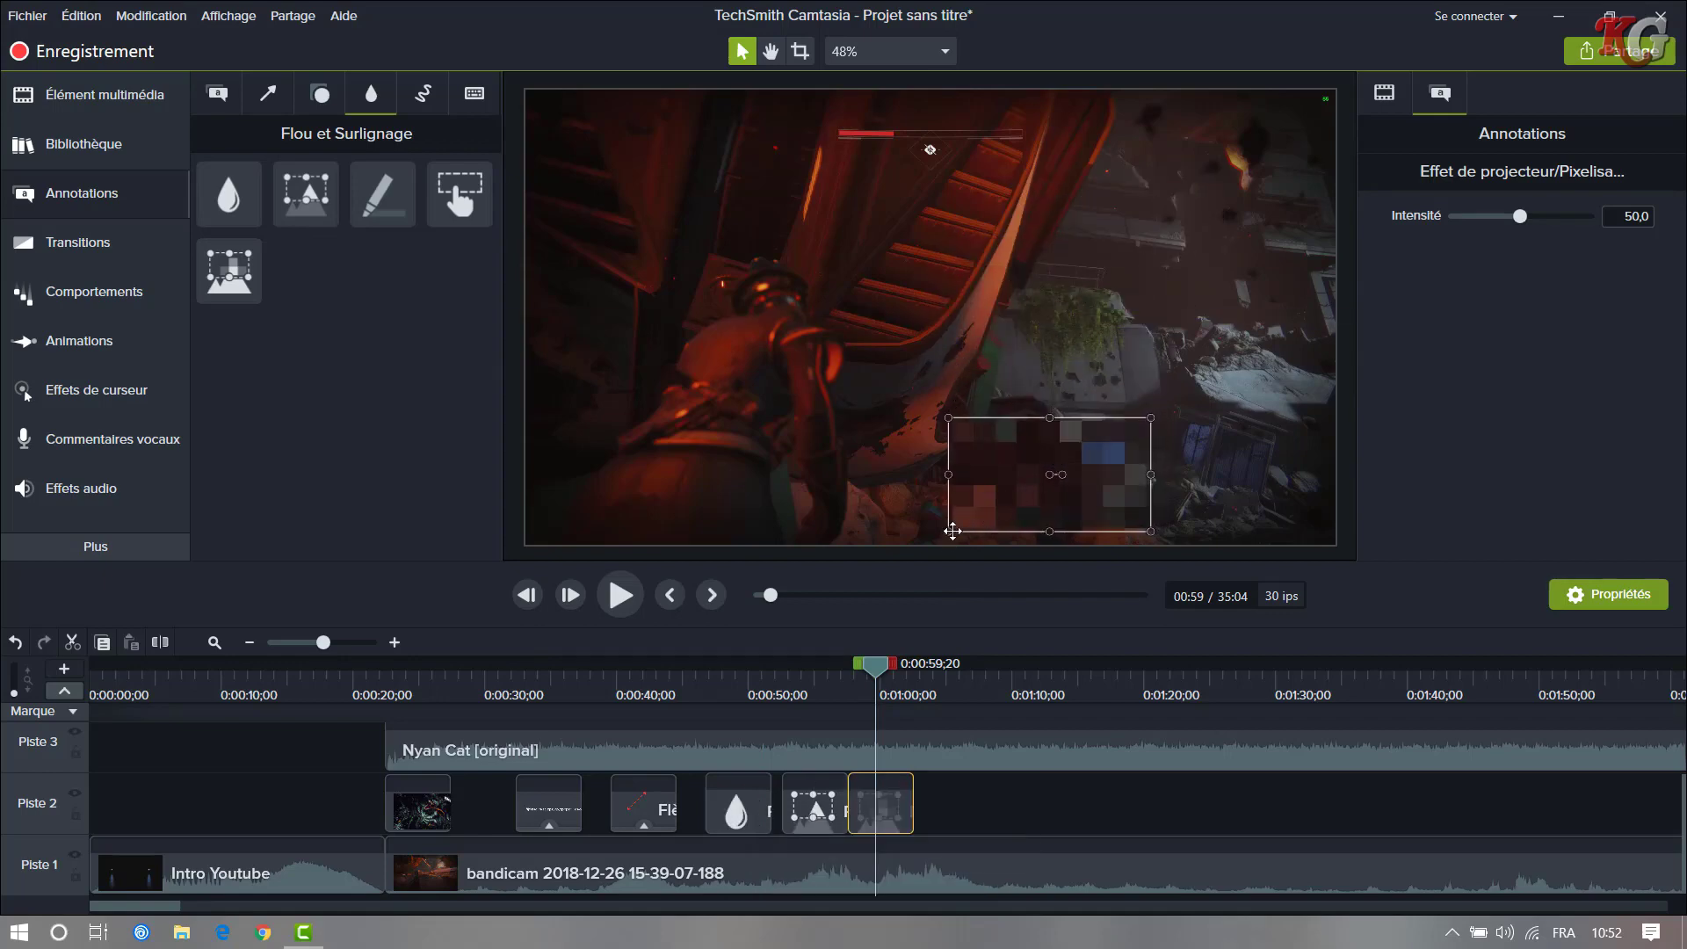
- Shrink the pixelated area to a near-square and place it over the staircase's outer edge, with the intensity reset to its default
left_click_drag(947, 530, 1008, 487)
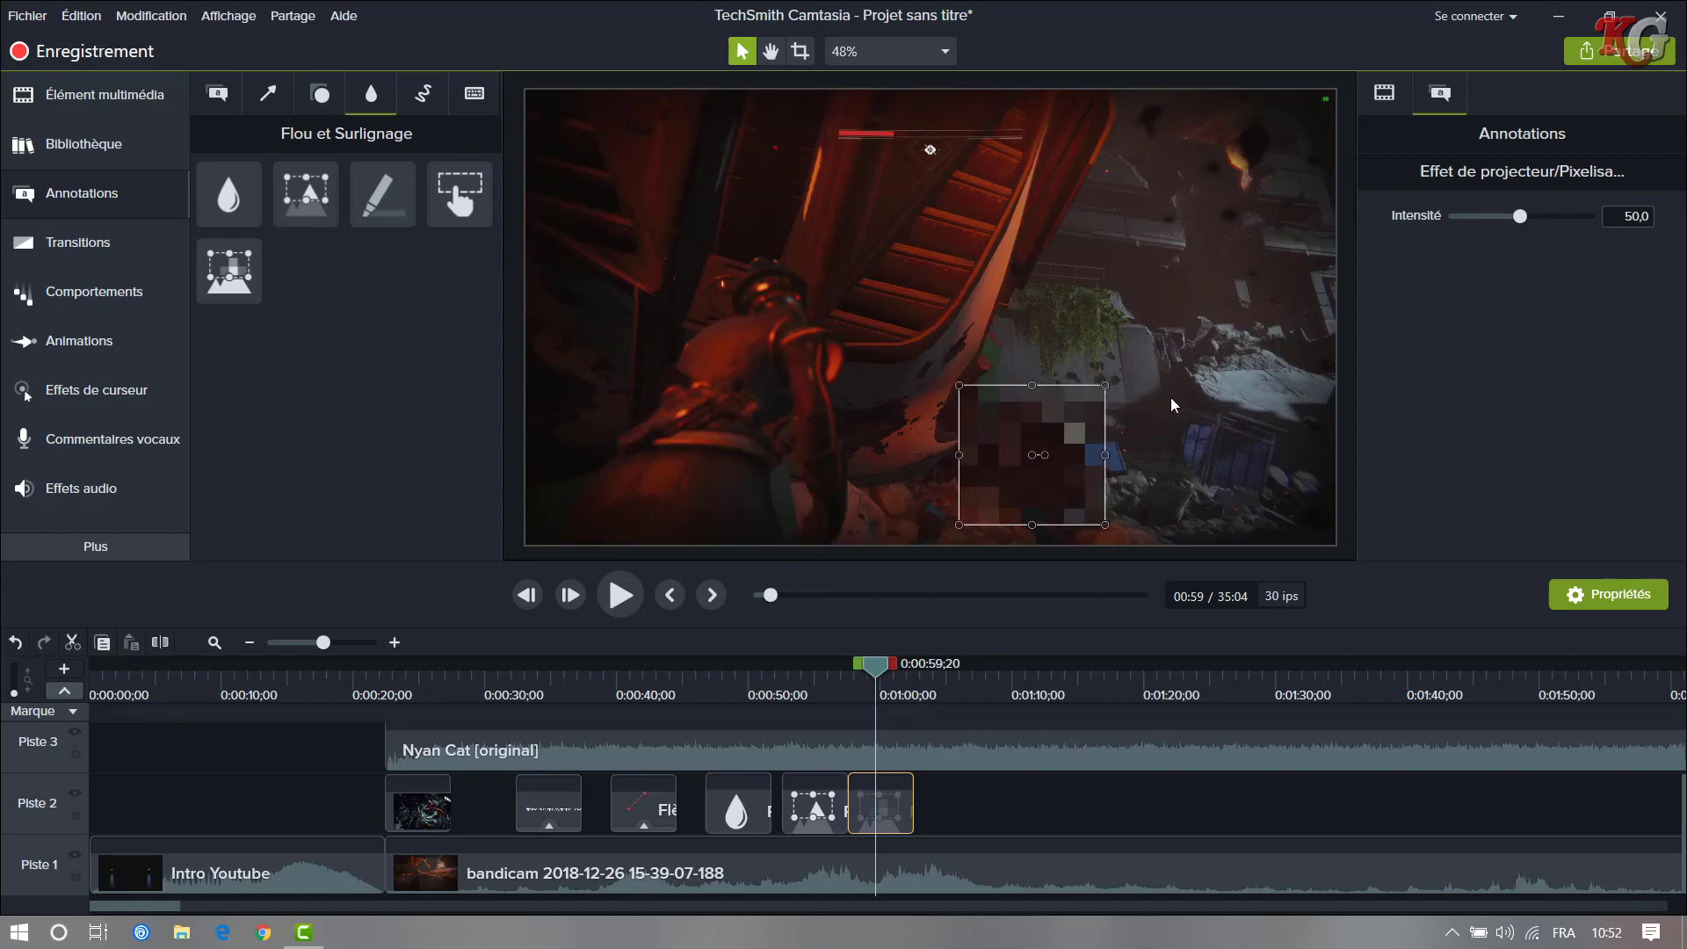
mouse_move(1518, 230)
left_mouse_down()
mouse_move(1468, 227)
mouse_move(1518, 230)
left_mouse_up()
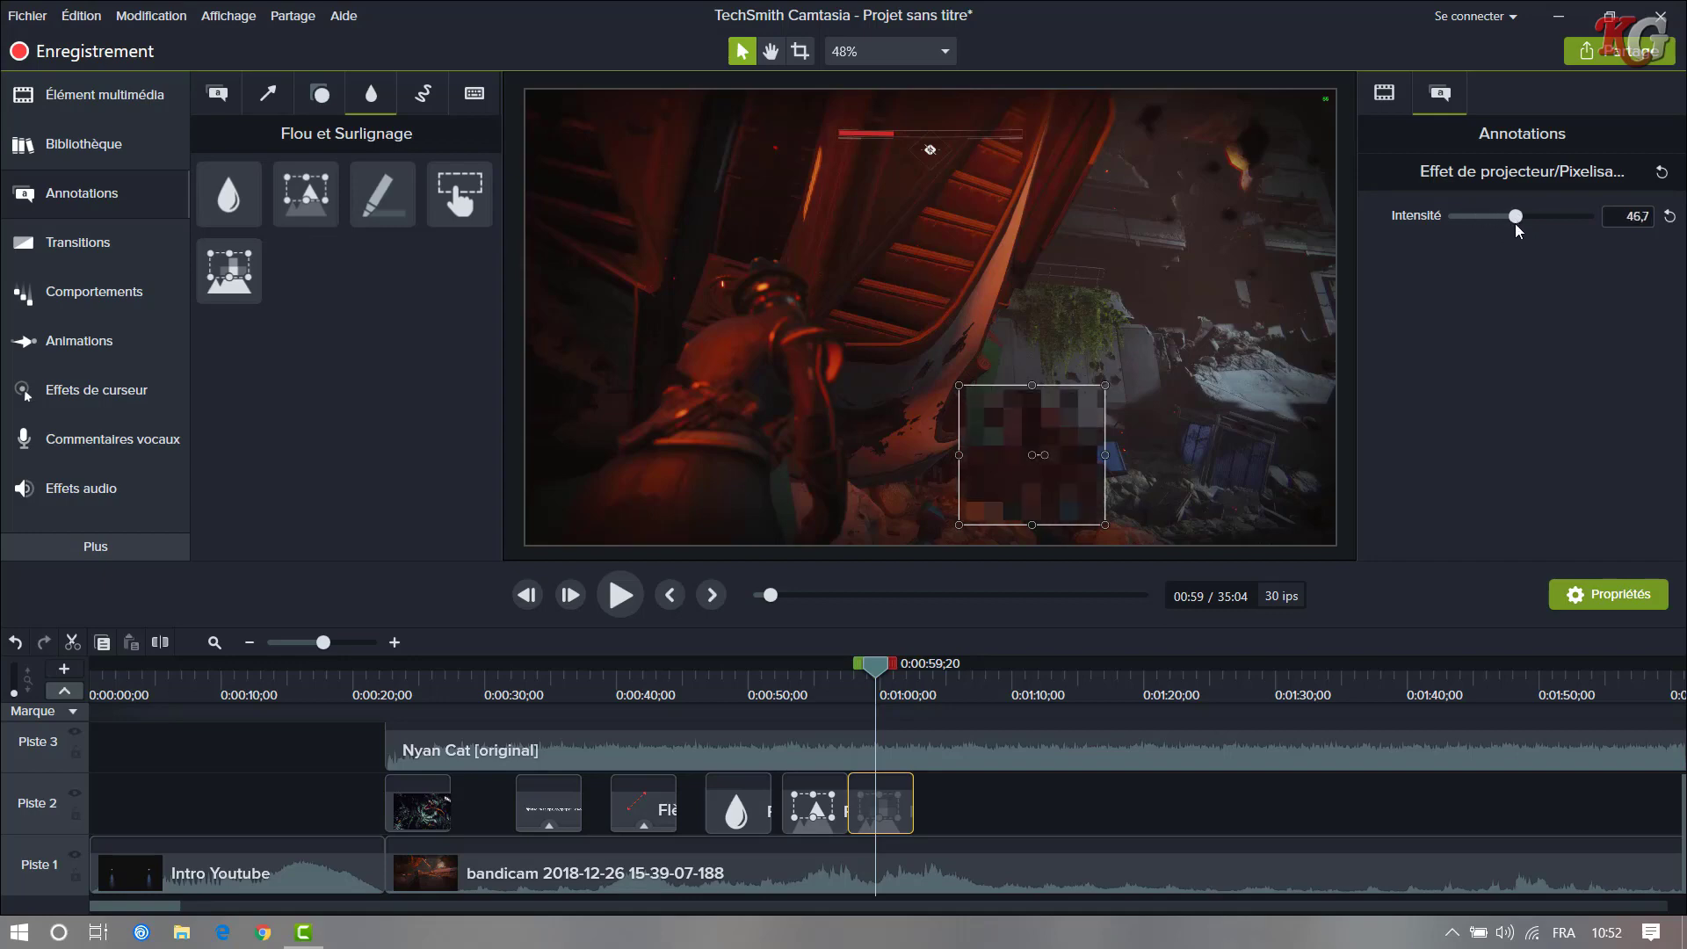
left_click(1670, 217)
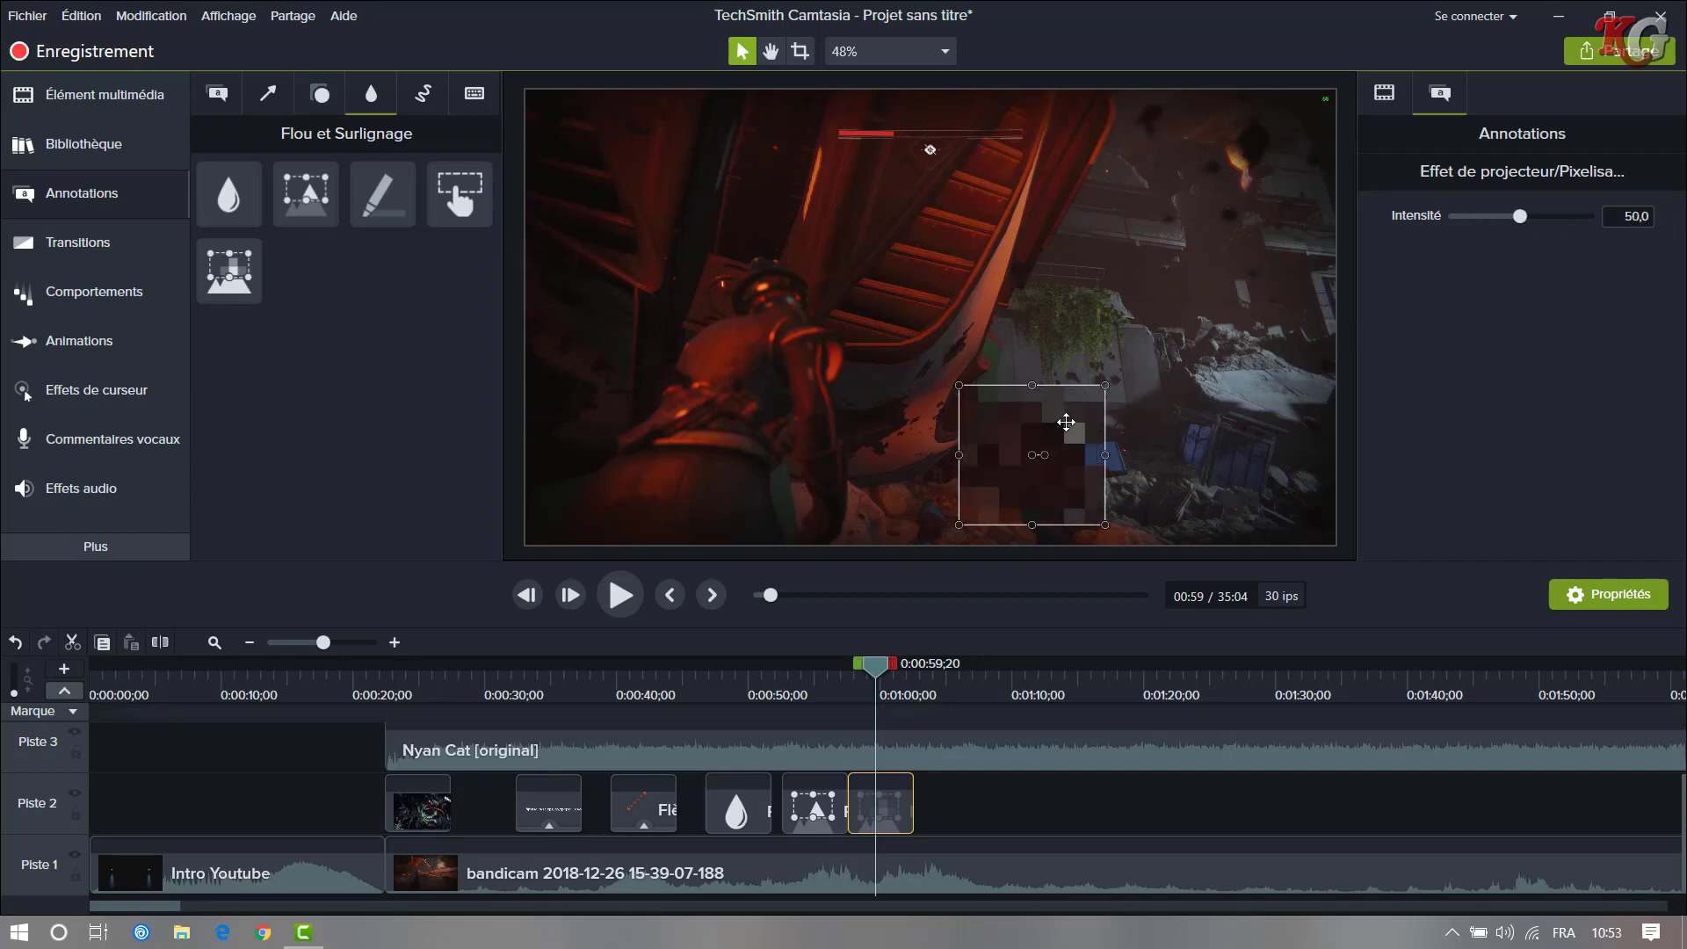
left_click_drag(1065, 421, 1075, 431)
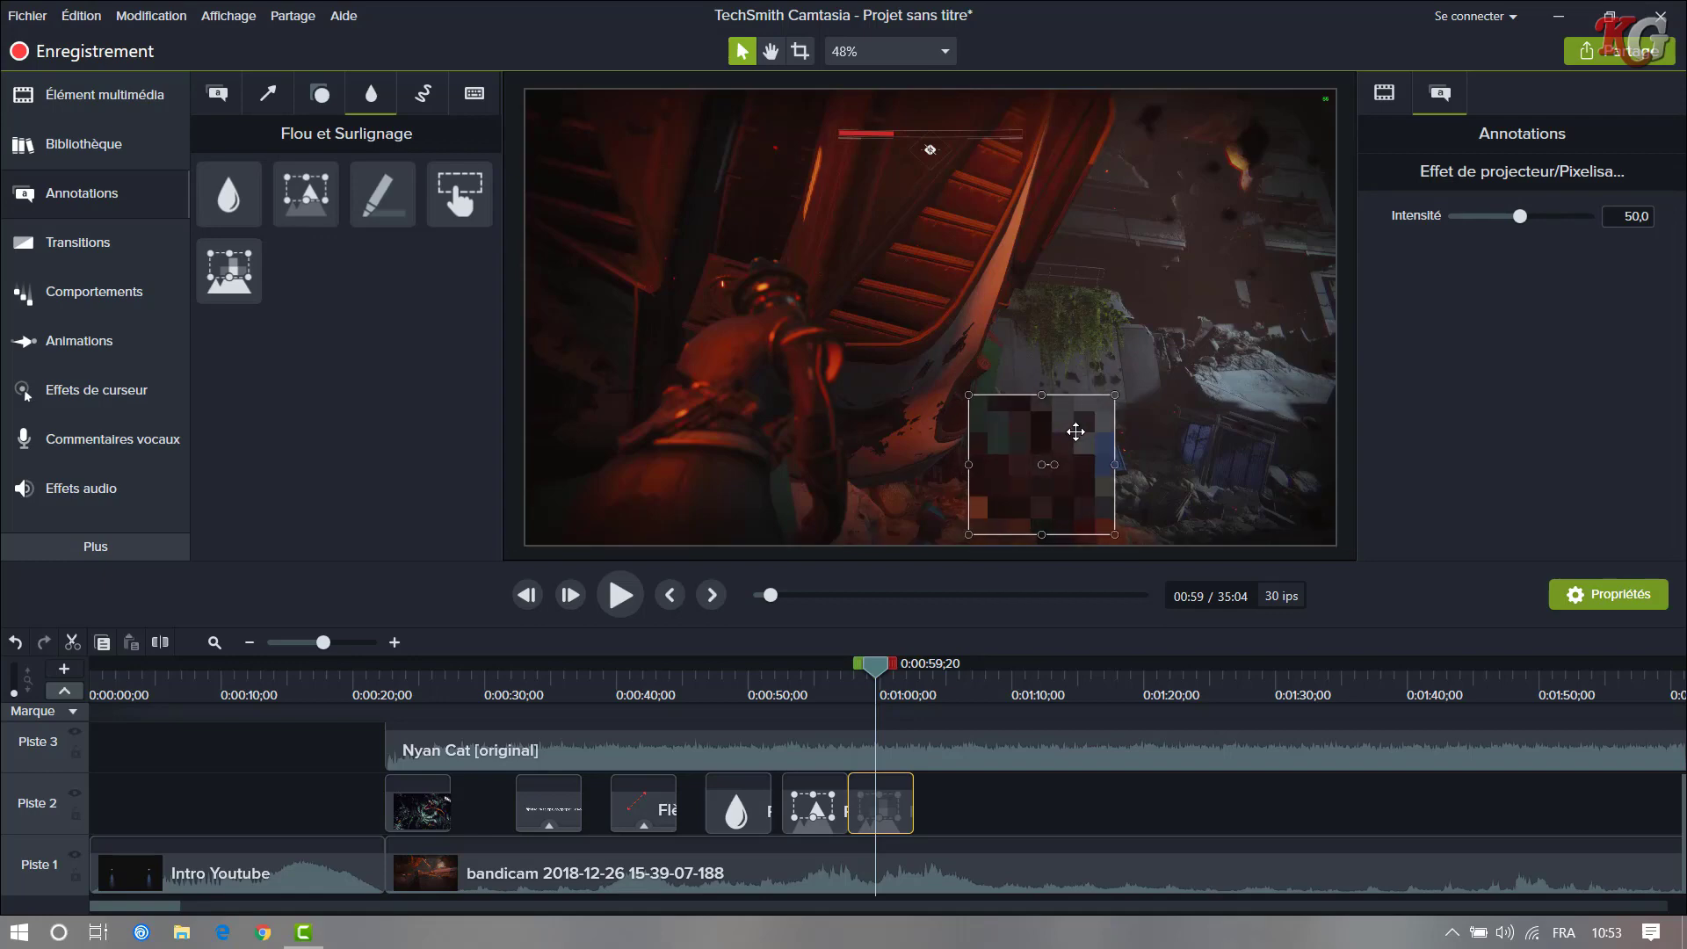
left_click_drag(1076, 432, 1039, 213)
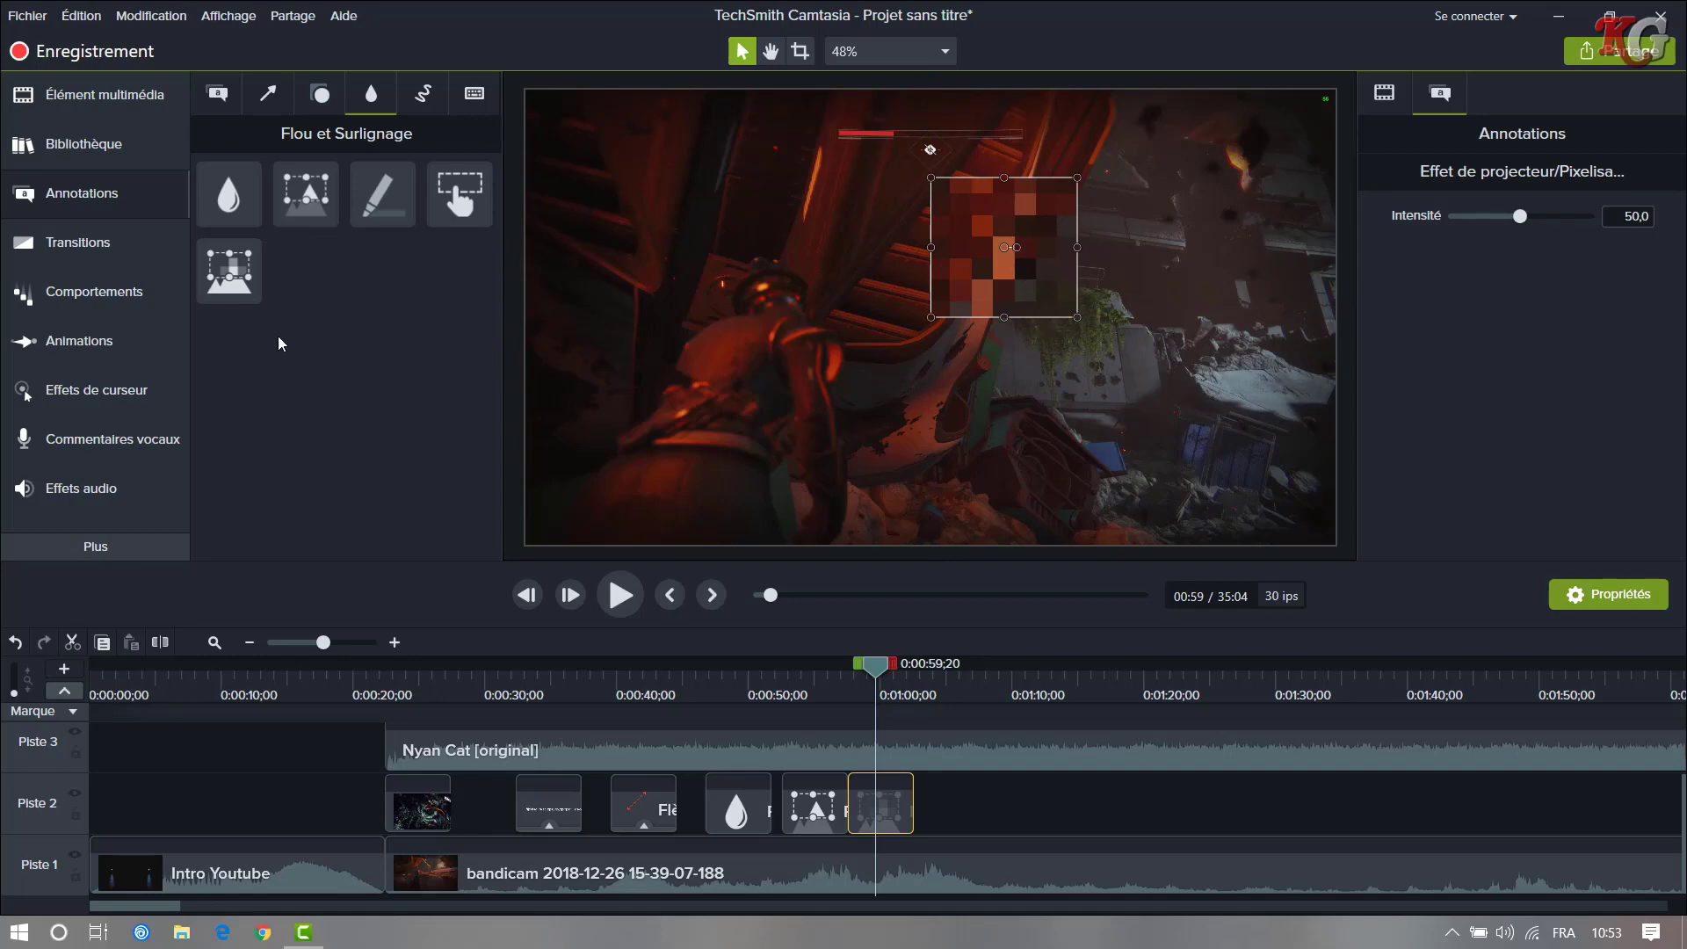
left_click(510, 397)
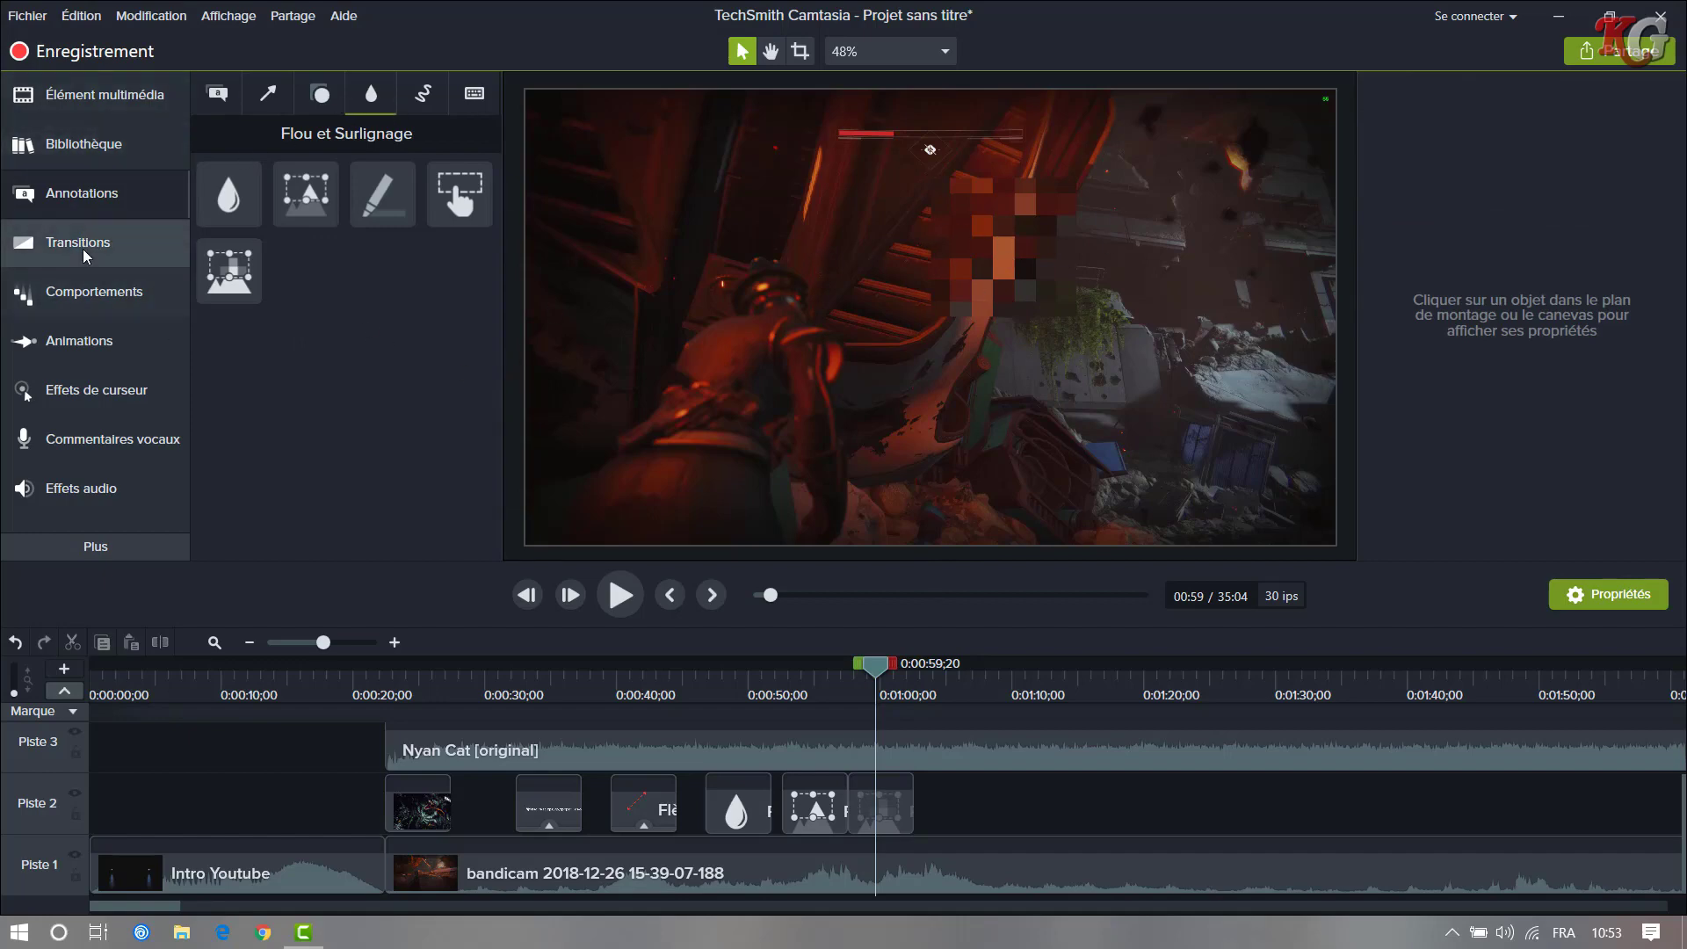
- Add the red sketch-motion circle directly after the pixelate effect on Piste 2 and preview it at 0:01:06;06
left_click(423, 99)
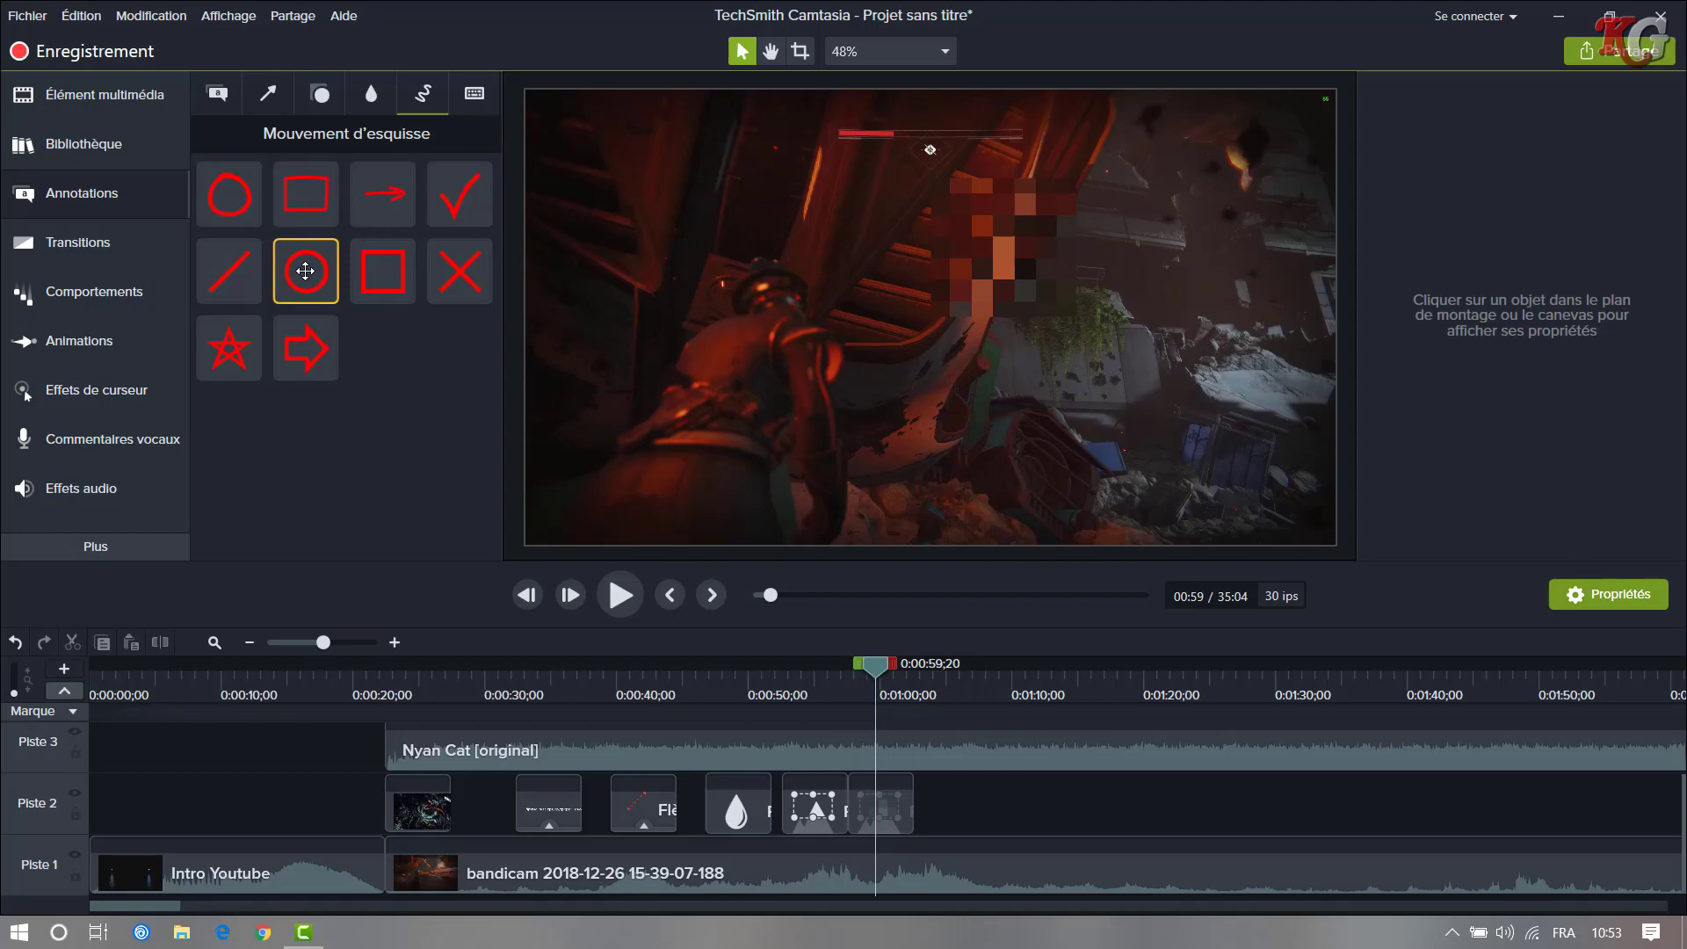
left_click_drag(305, 270, 945, 803)
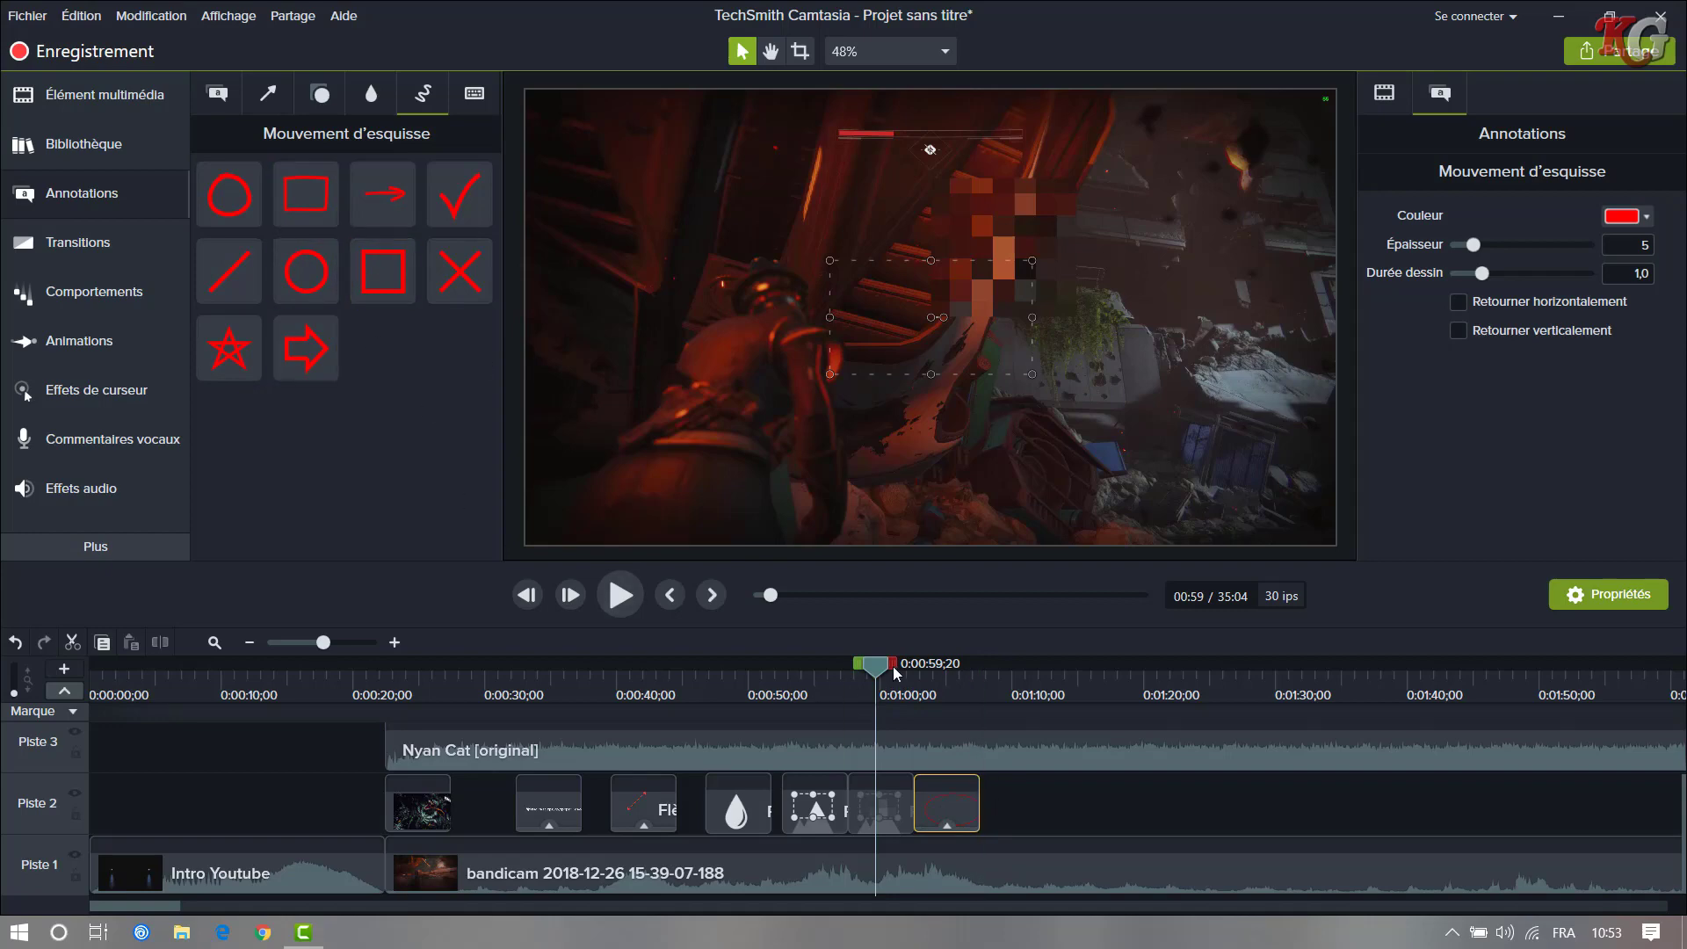
left_click_drag(893, 666, 957, 682)
- Move and stretch the sketch-motion circle into a large circle surrounding the character, nearly as tall as the frame
mouse_move(896, 344)
left_mouse_down()
mouse_move(898, 400)
mouse_move(894, 208)
mouse_move(928, 182)
mouse_move(932, 138)
left_mouse_up()
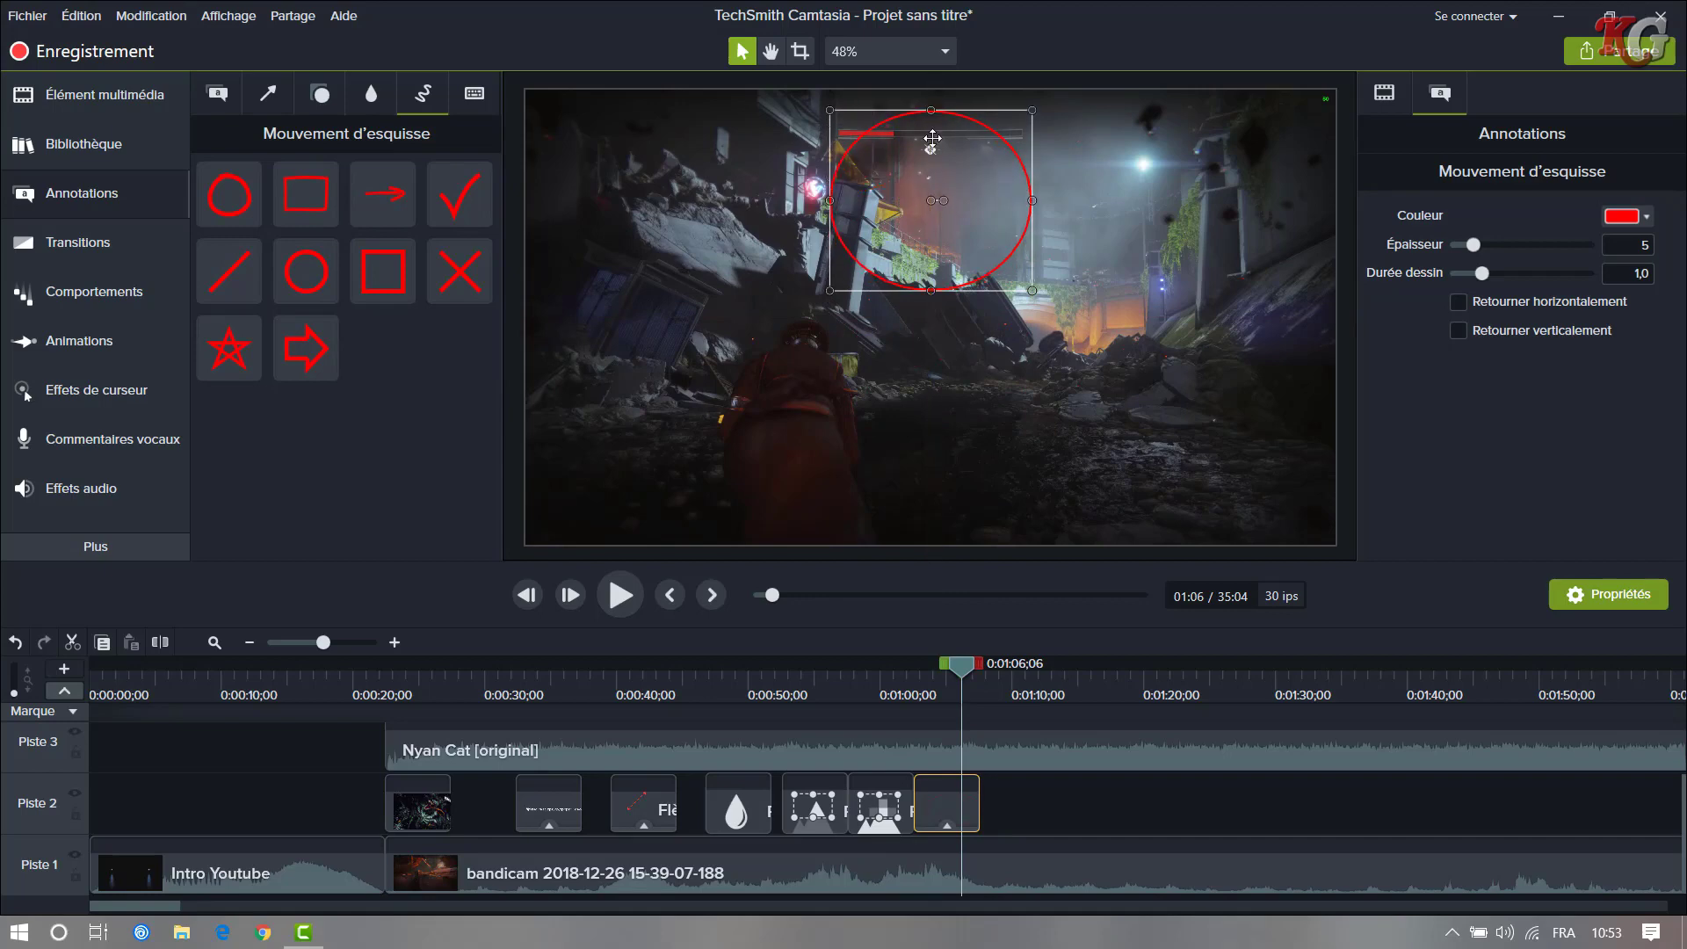
mouse_move(933, 293)
left_mouse_down()
mouse_move(931, 554)
mouse_move(931, 517)
left_mouse_up()
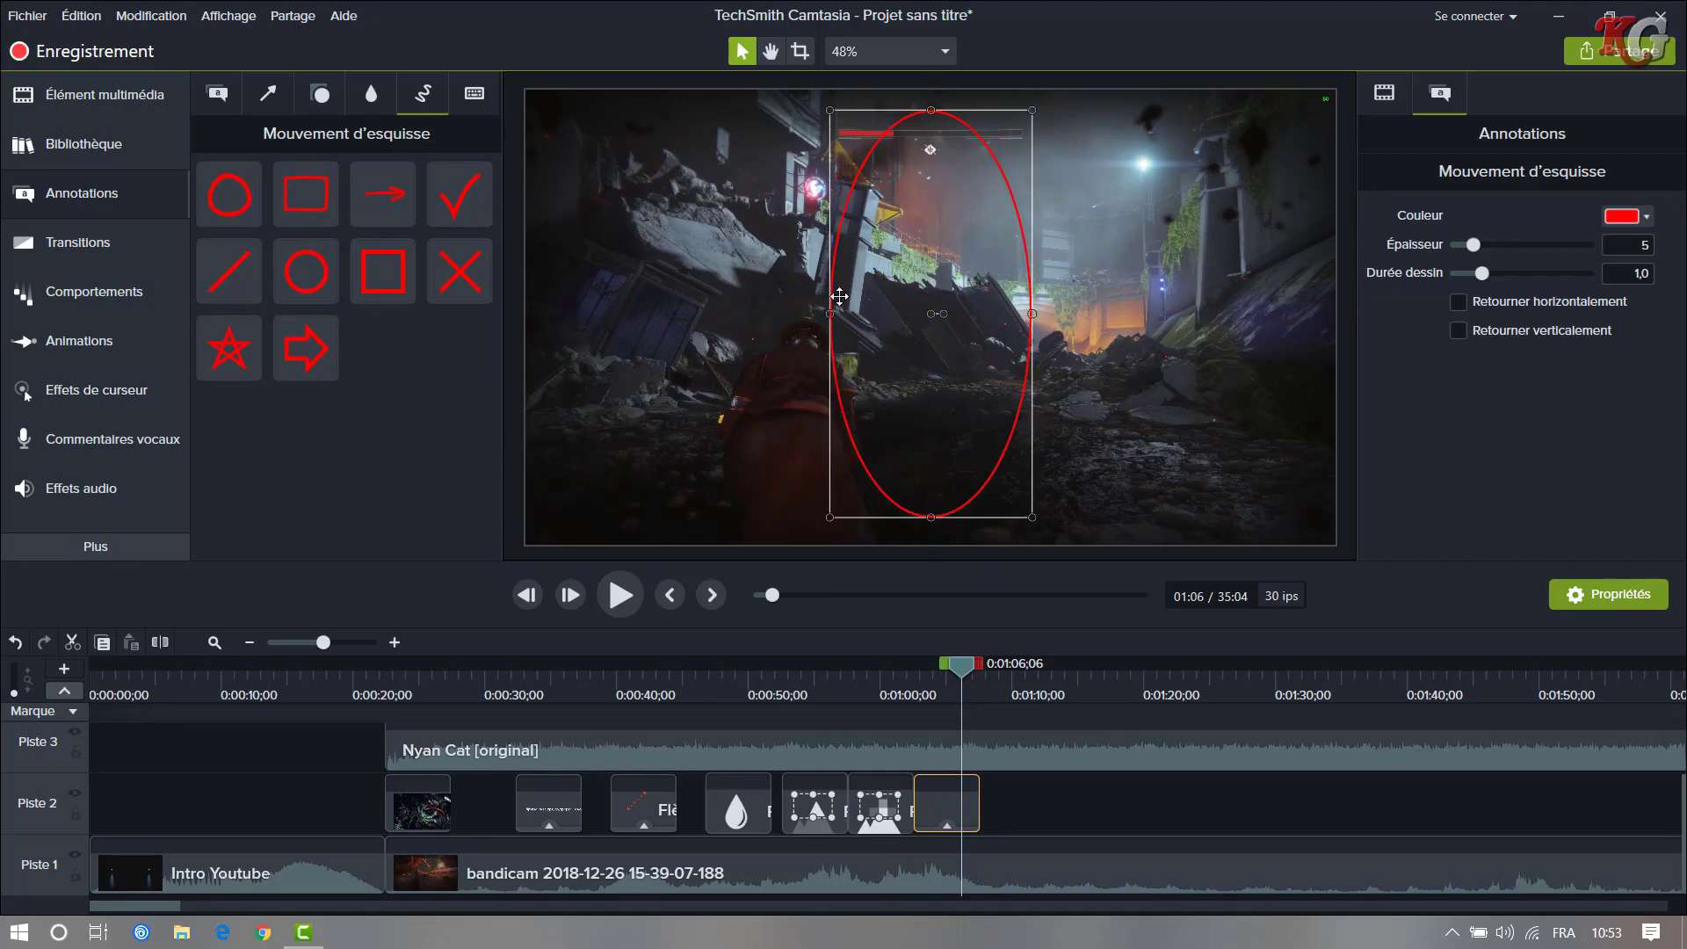
left_click_drag(830, 313, 650, 314)
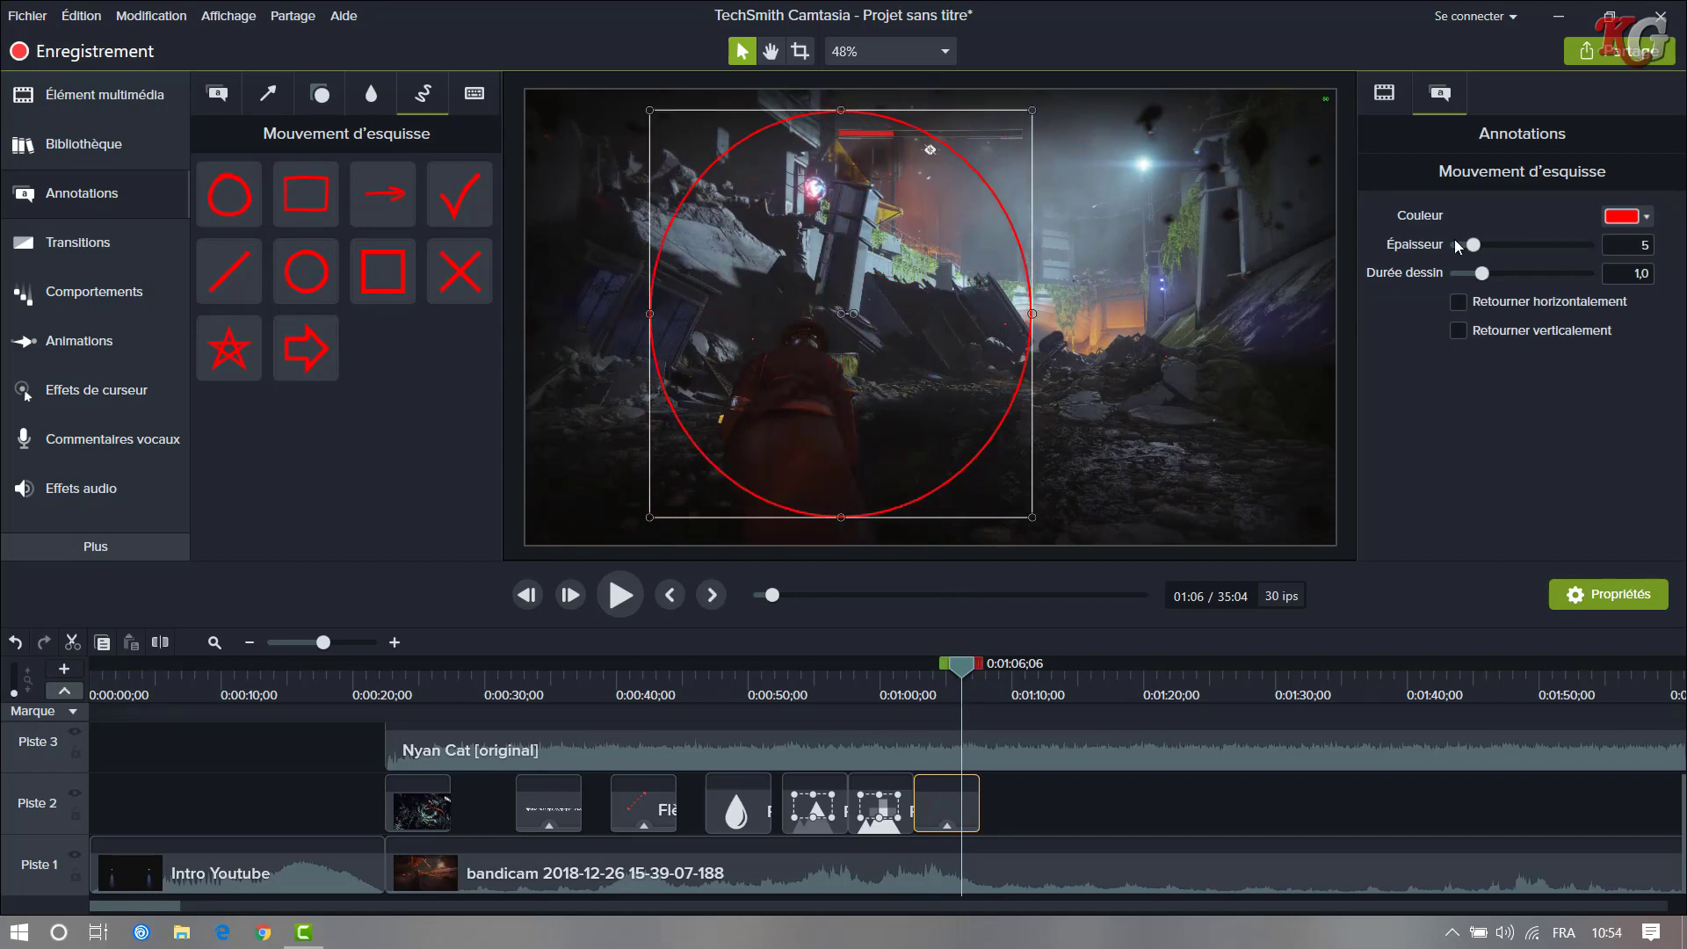
- Reduce the sketch-motion circle's thickness to 3, try a draw duration of 1.7 at 0:01:04;20, and set the duration back to 1.0
left_click_drag(1459, 246, 1359, 250)
left_click(1624, 217)
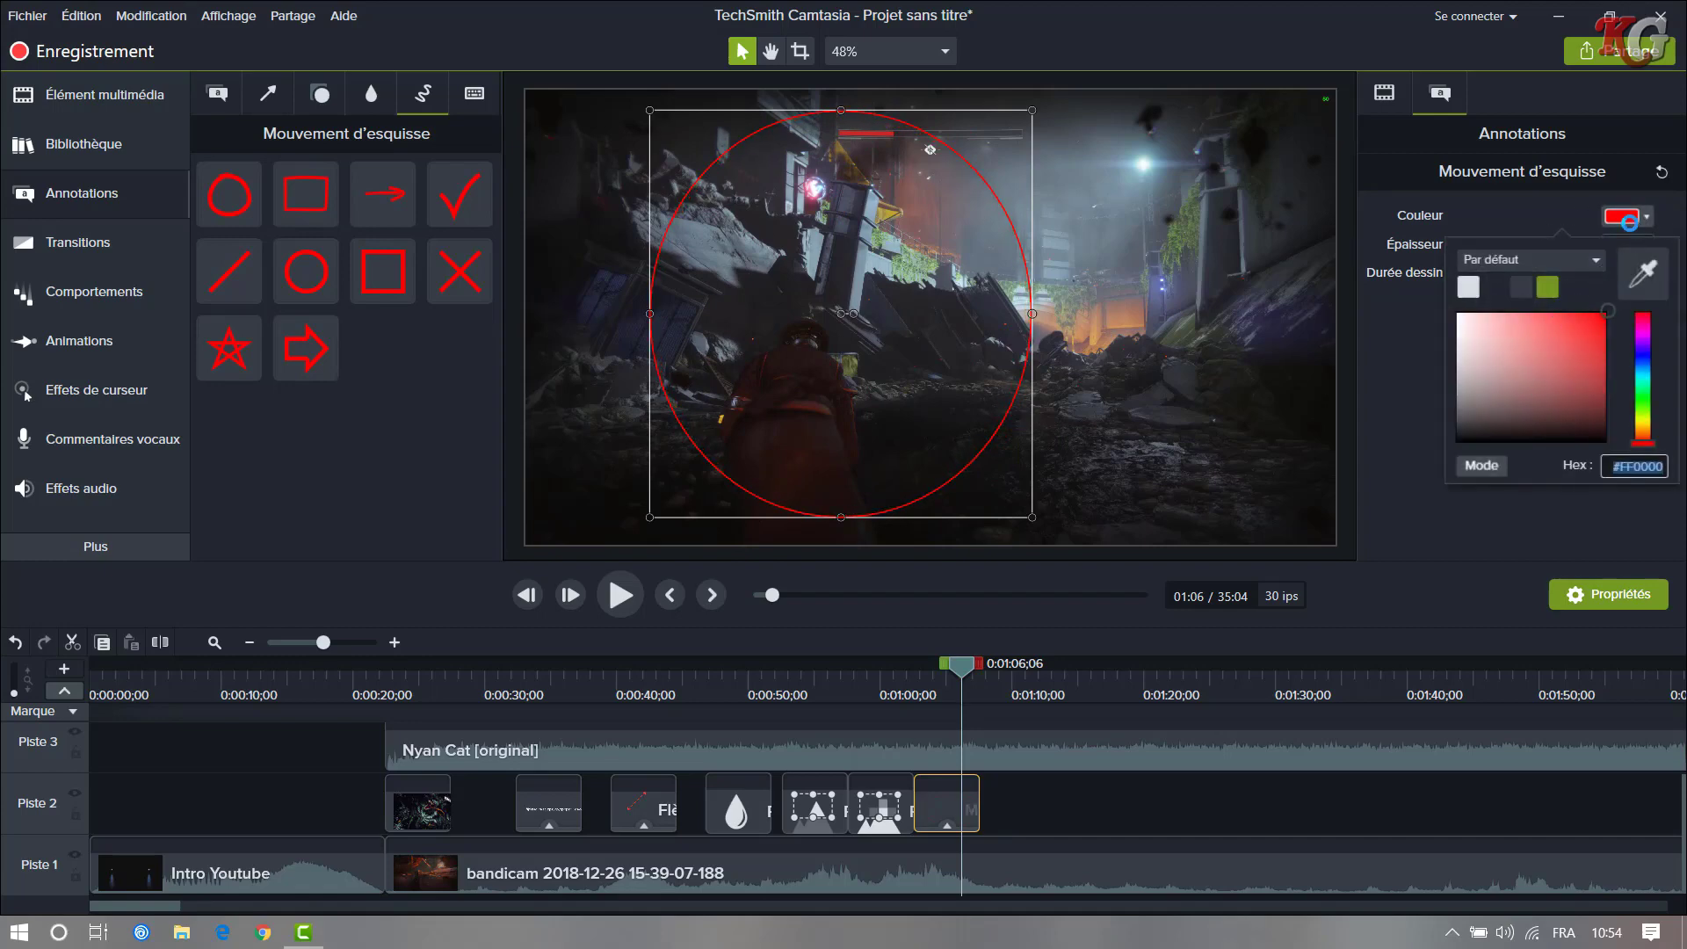
left_click(1404, 283)
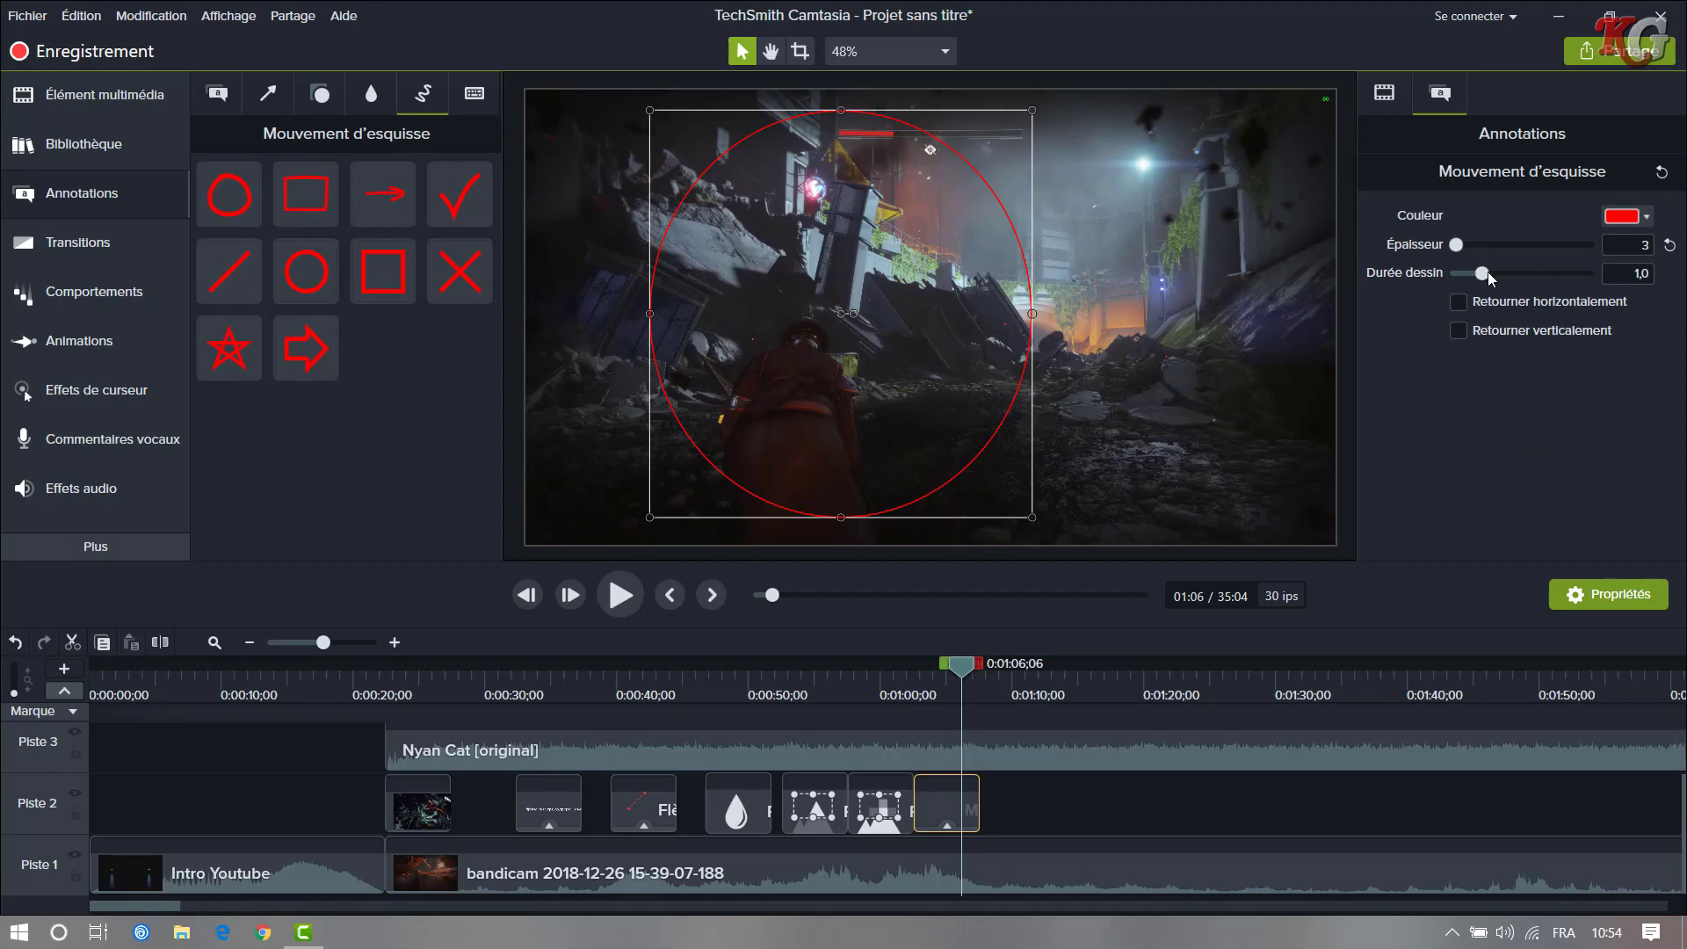
left_click_drag(1488, 274, 1509, 287)
mouse_move(967, 671)
left_mouse_down()
mouse_move(914, 663)
mouse_move(944, 671)
left_mouse_up()
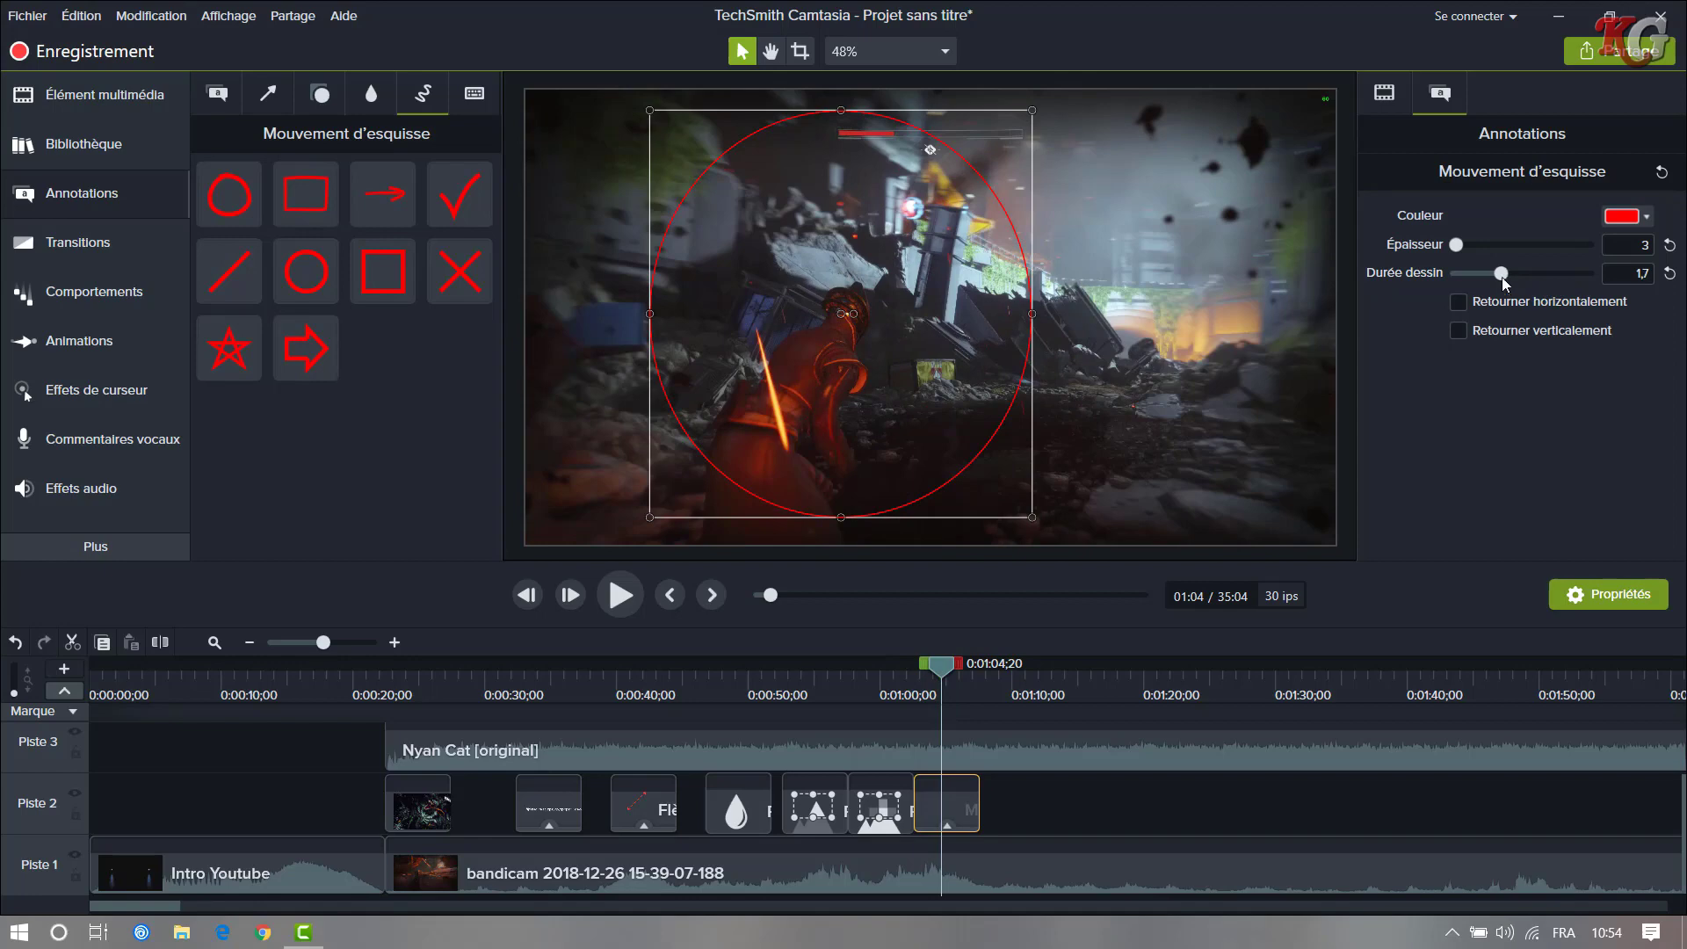
mouse_move(1501, 274)
left_mouse_down()
mouse_move(1594, 283)
mouse_move(1486, 274)
mouse_move(1501, 298)
mouse_move(1576, 287)
mouse_move(1485, 273)
left_mouse_up()
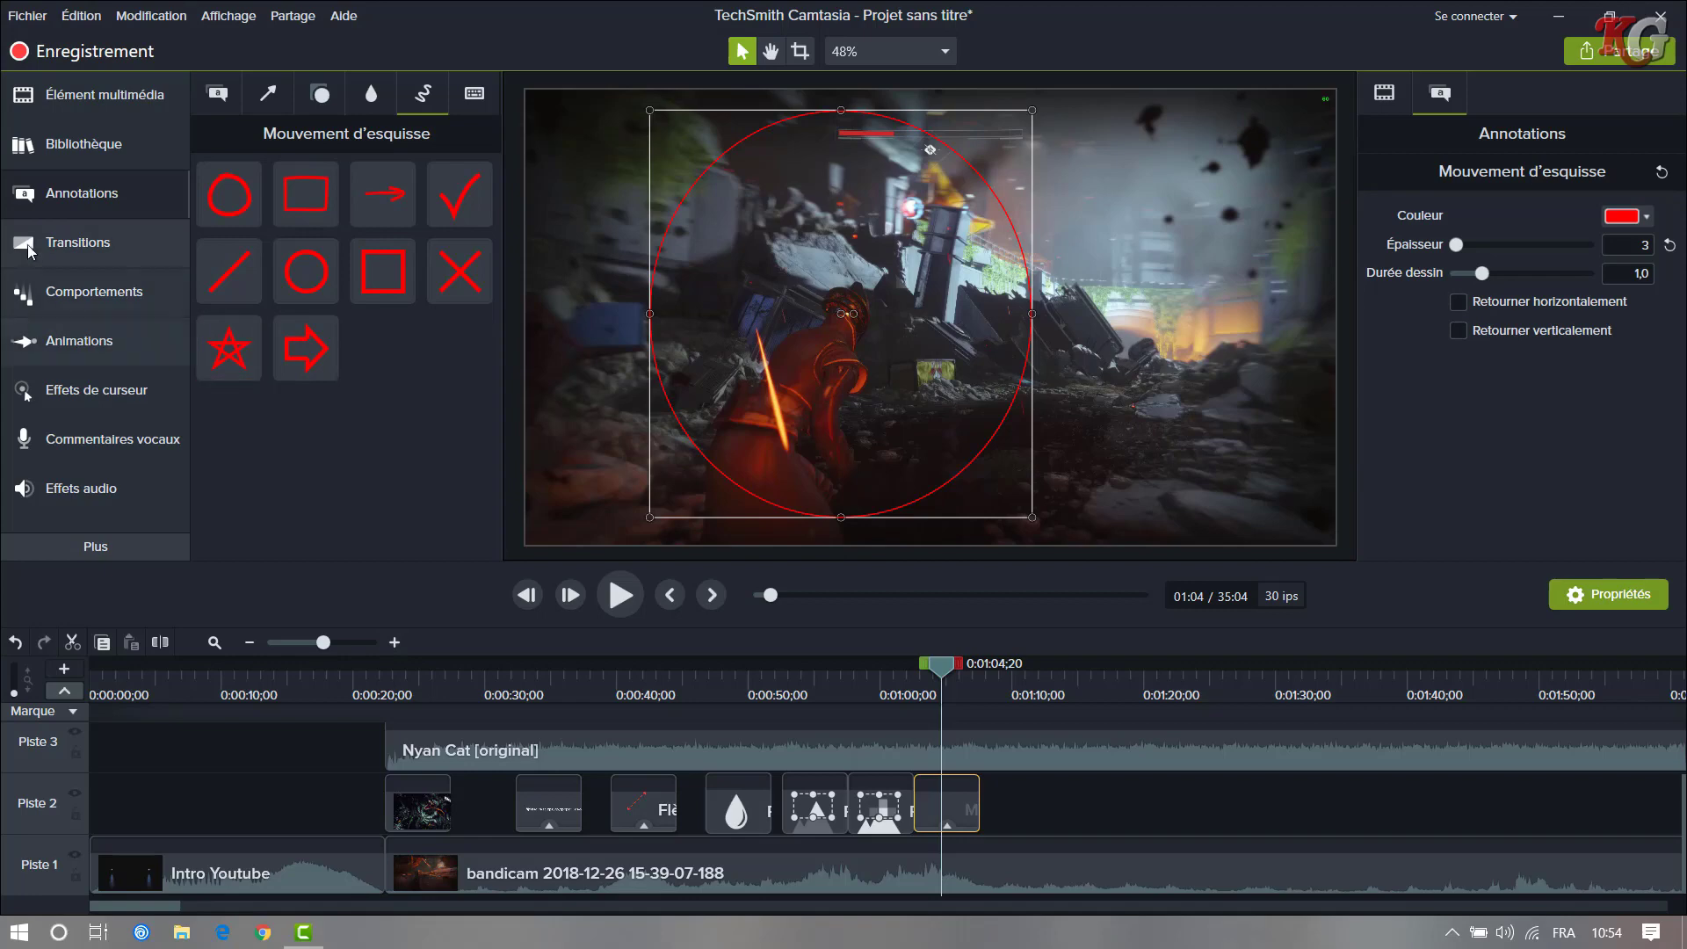
- Look through the keystroke callout annotations and browse the full list of transitions
left_click(489, 92)
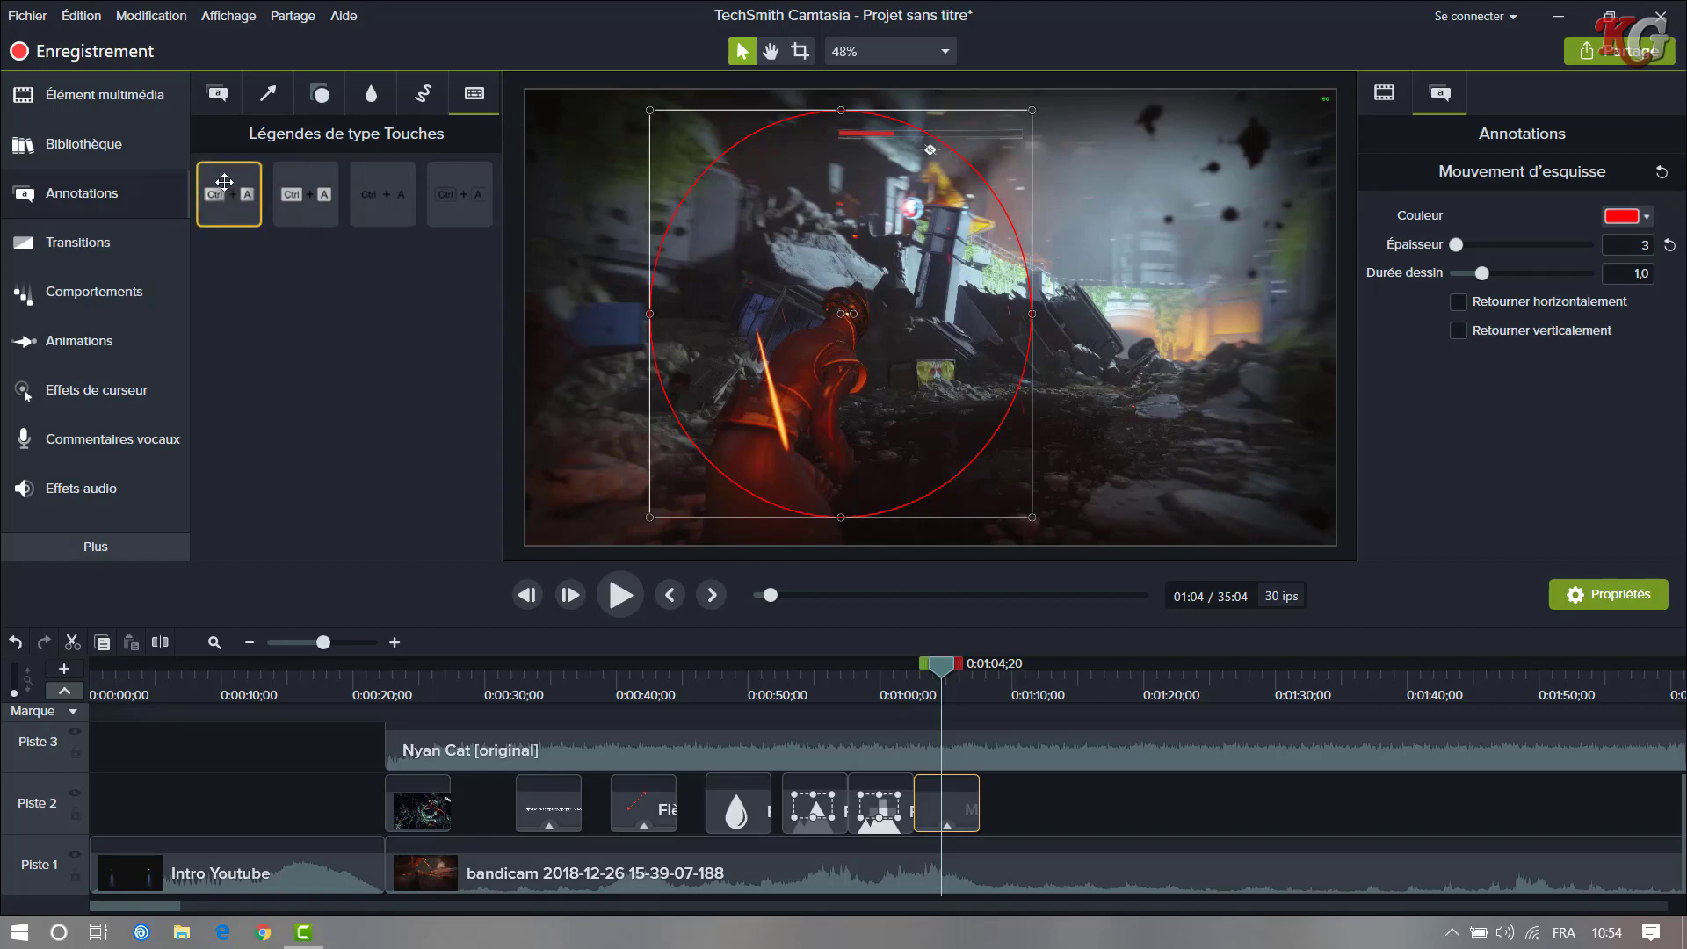
left_click(507, 314)
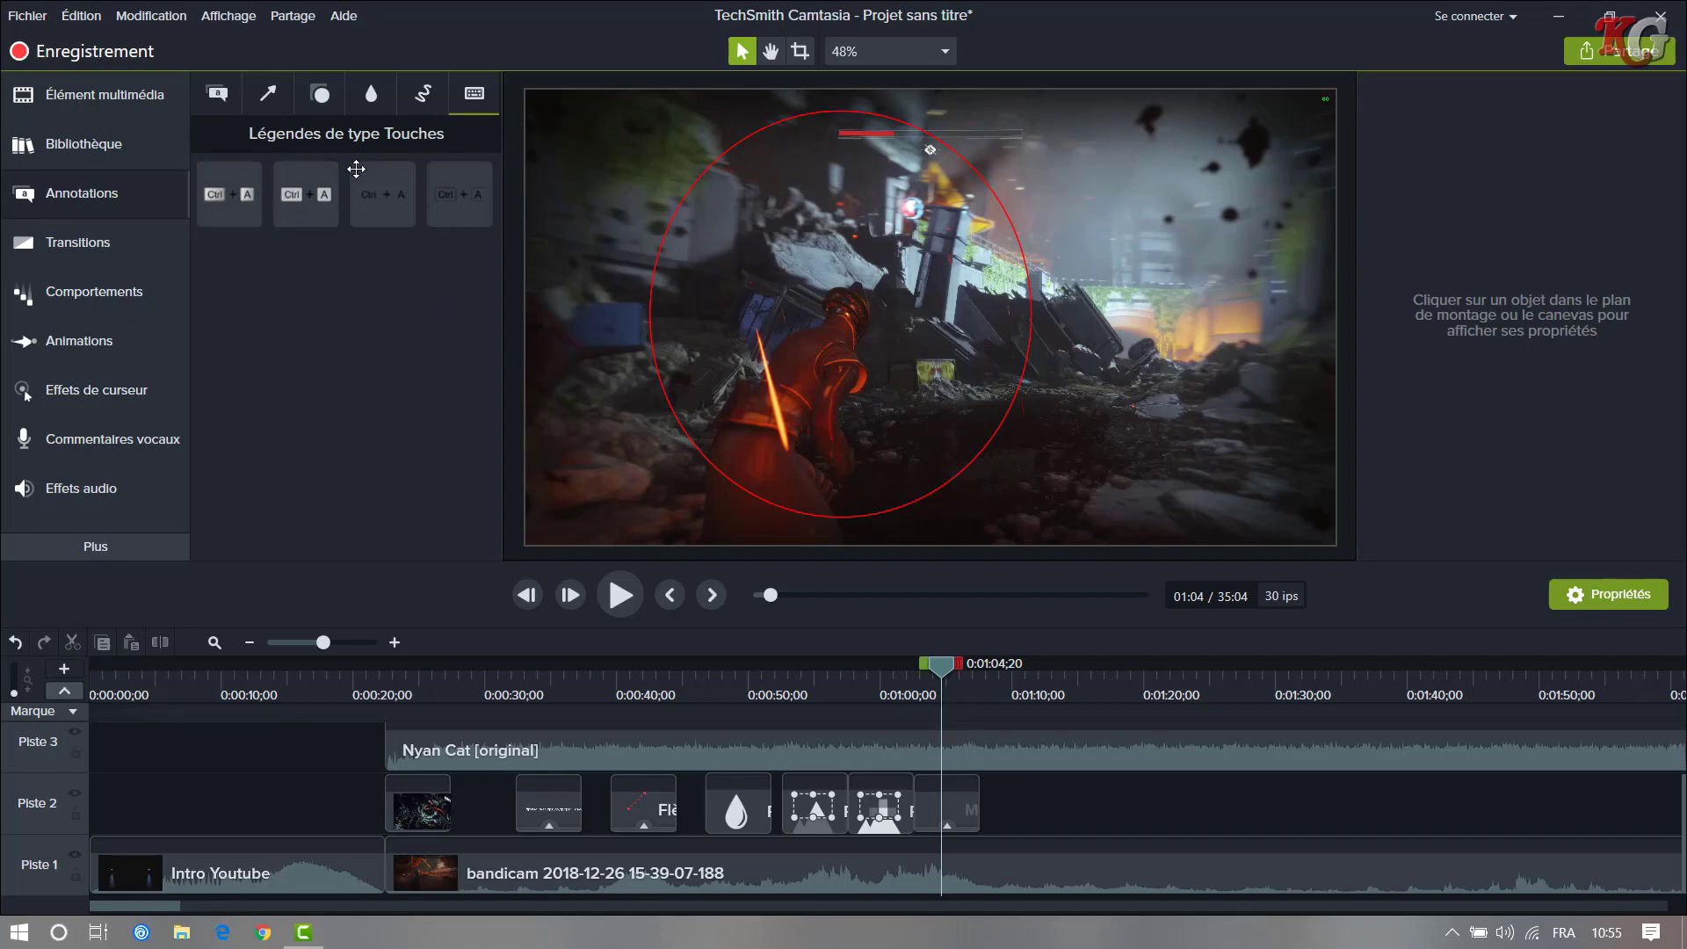
left_click(123, 239)
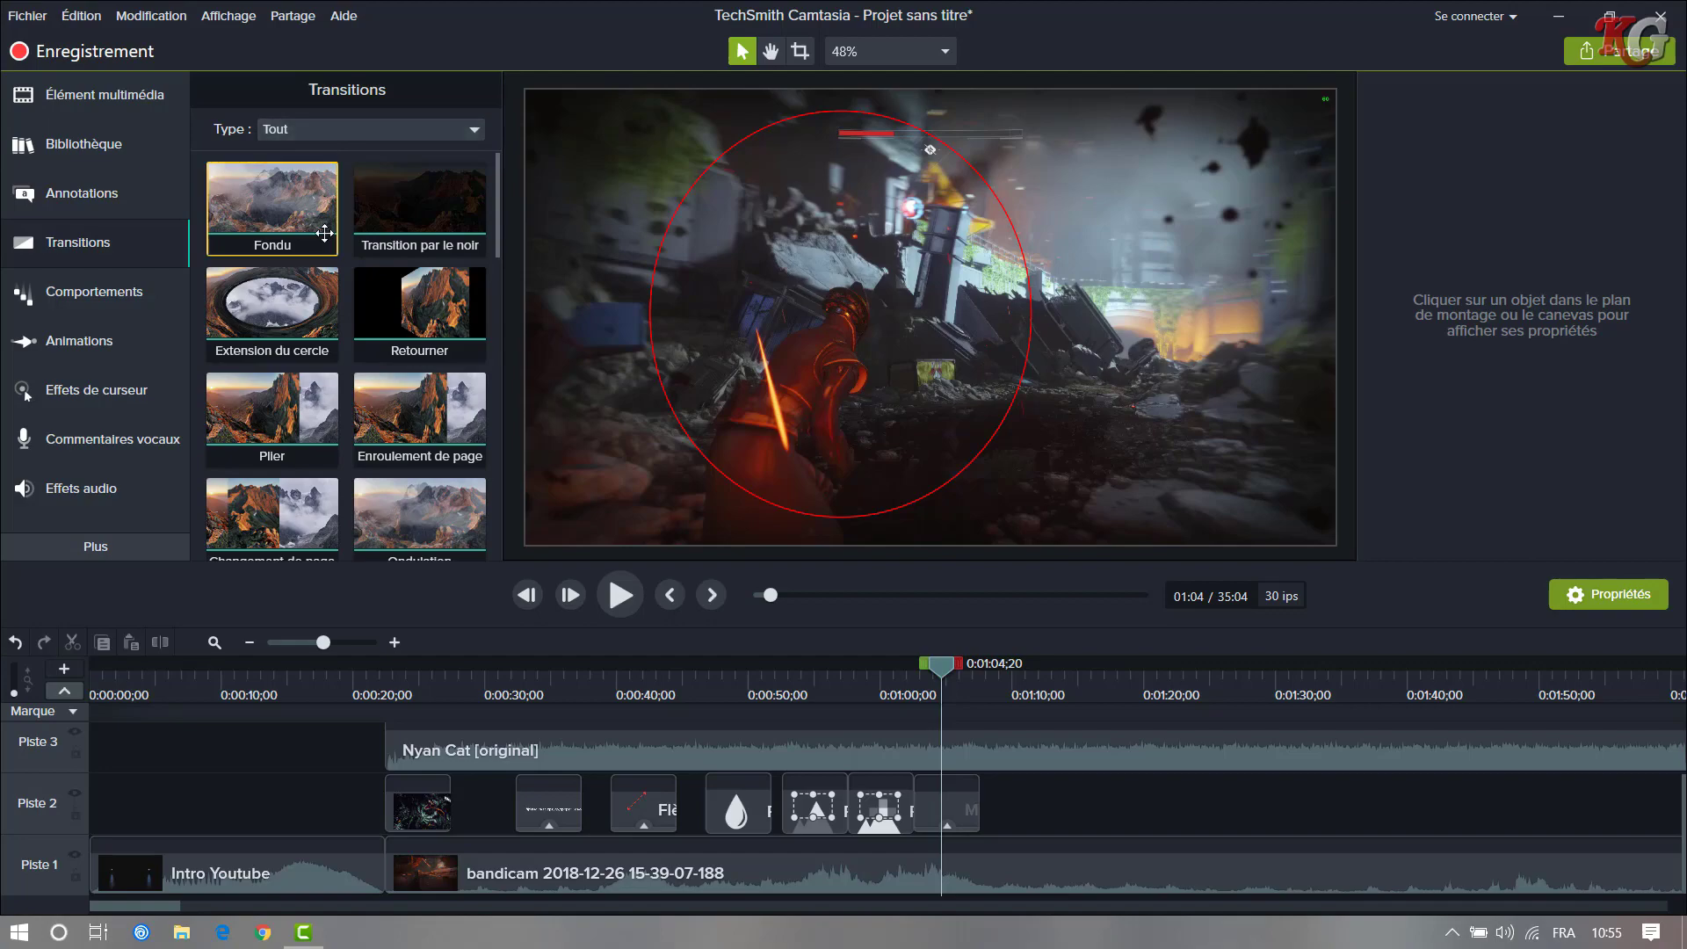
scroll(324, 293, "down", 5)
scroll(323, 294, "down", 6)
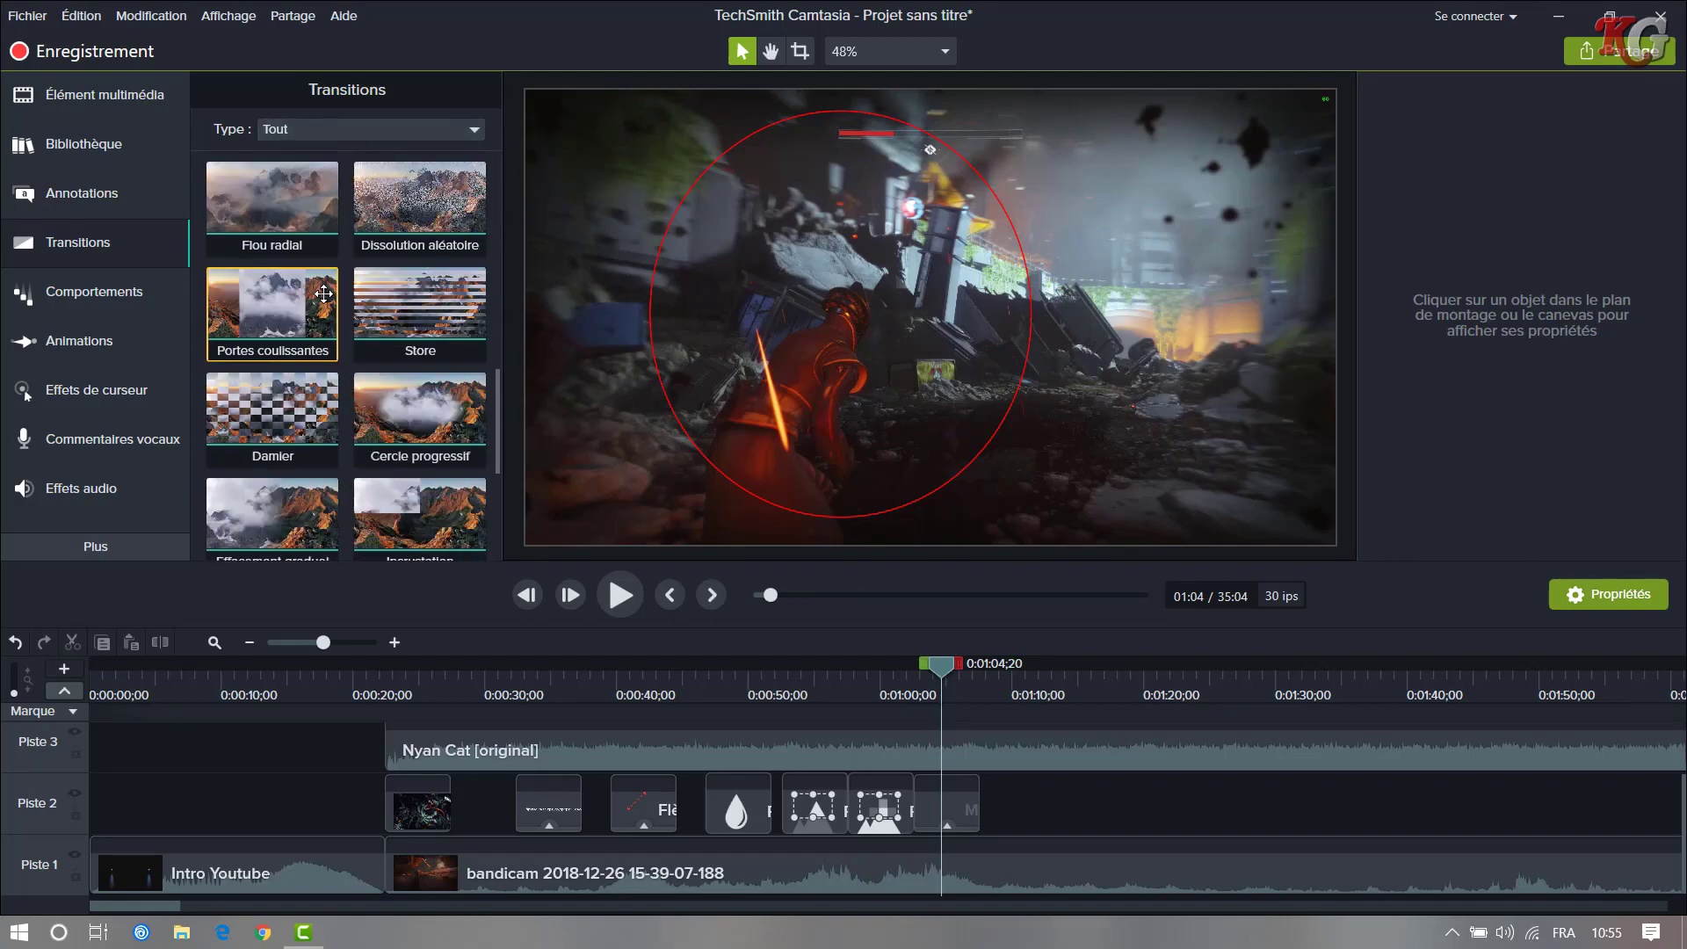
scroll(325, 350, "down", 6)
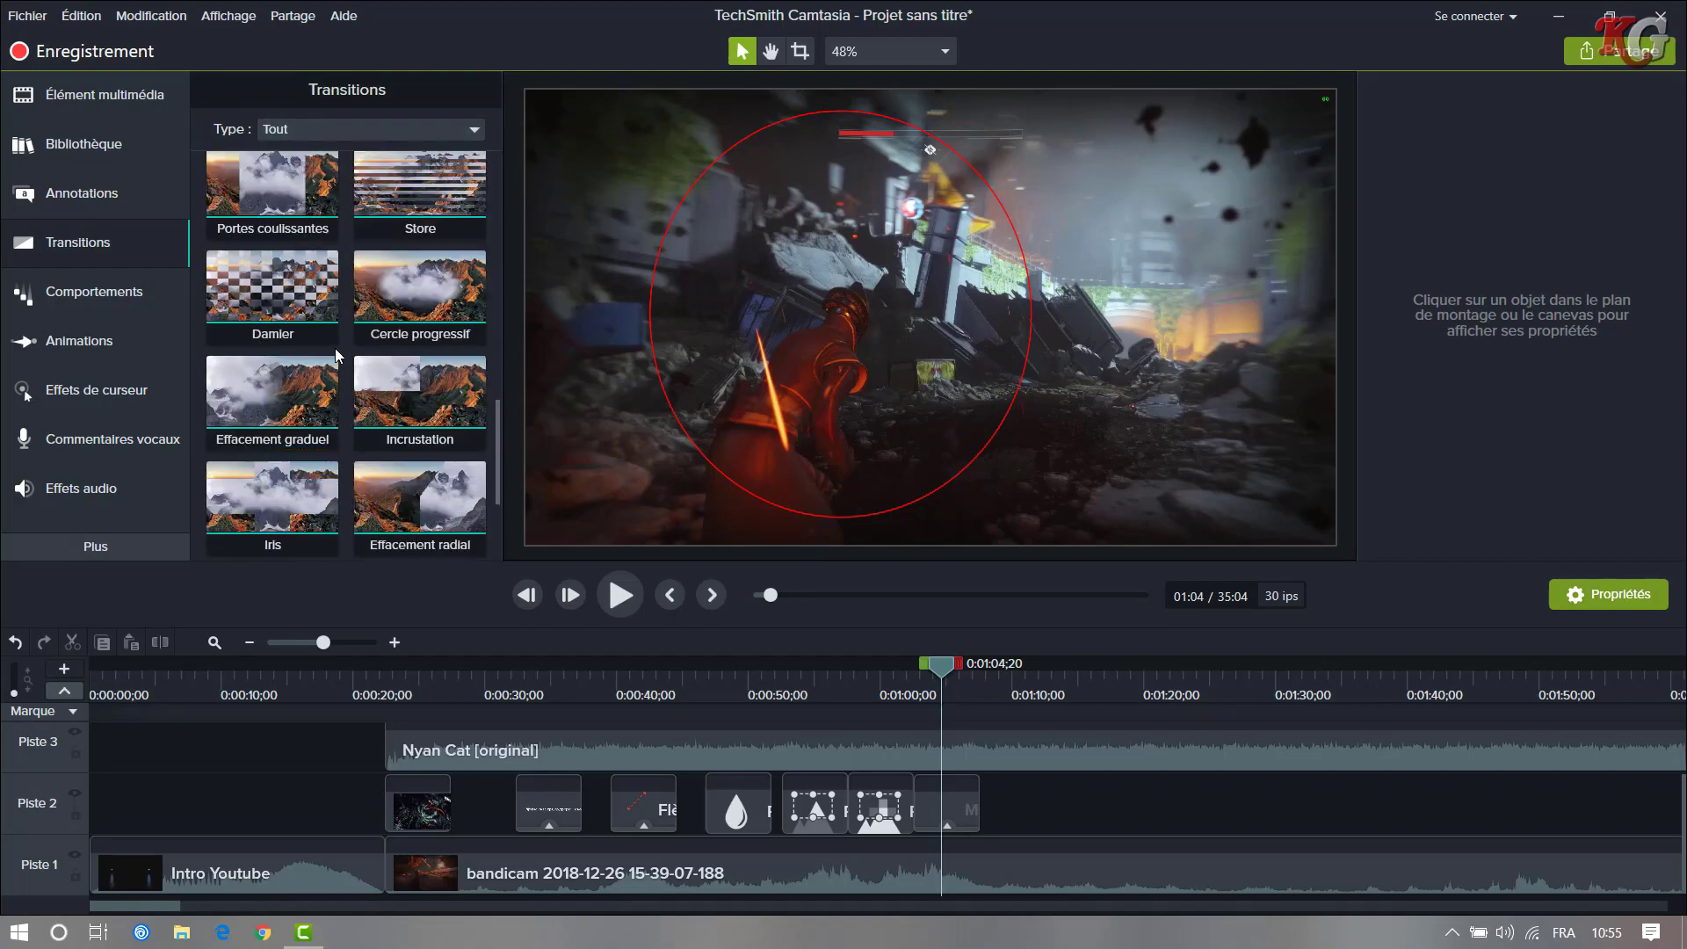
scroll(325, 350, "up", 2)
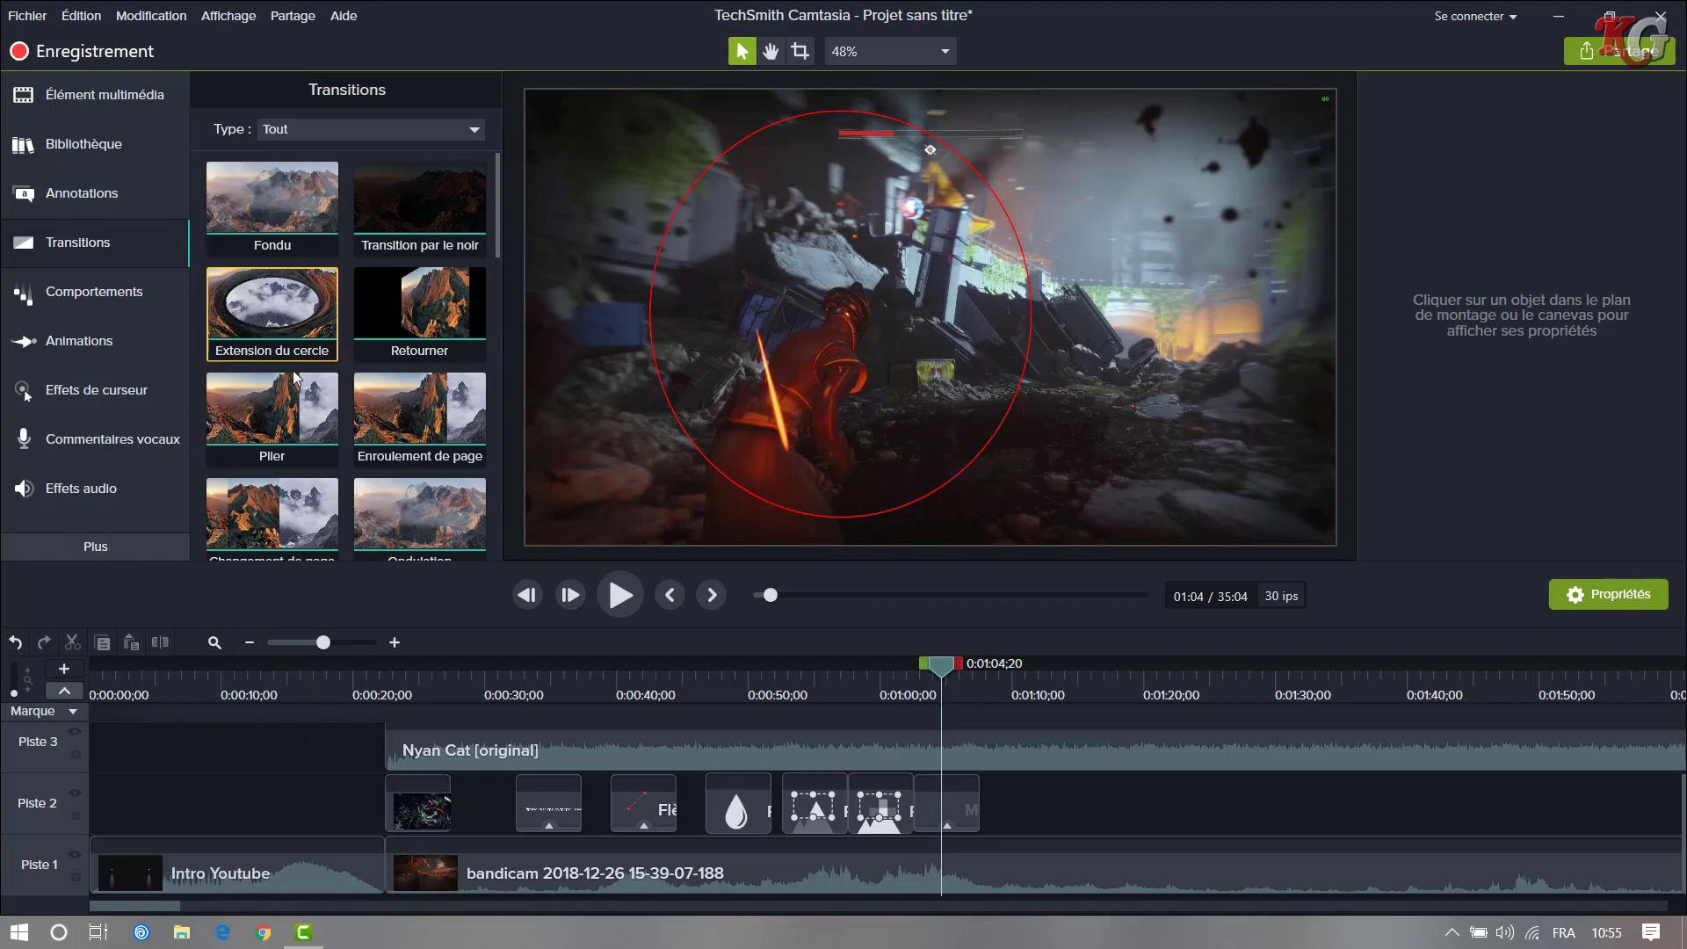
- Add the Fondu transition between Intro Youtube and the bandicam clip on Piste 1 and place the playhead at 0:00:20;28
left_click(114, 95)
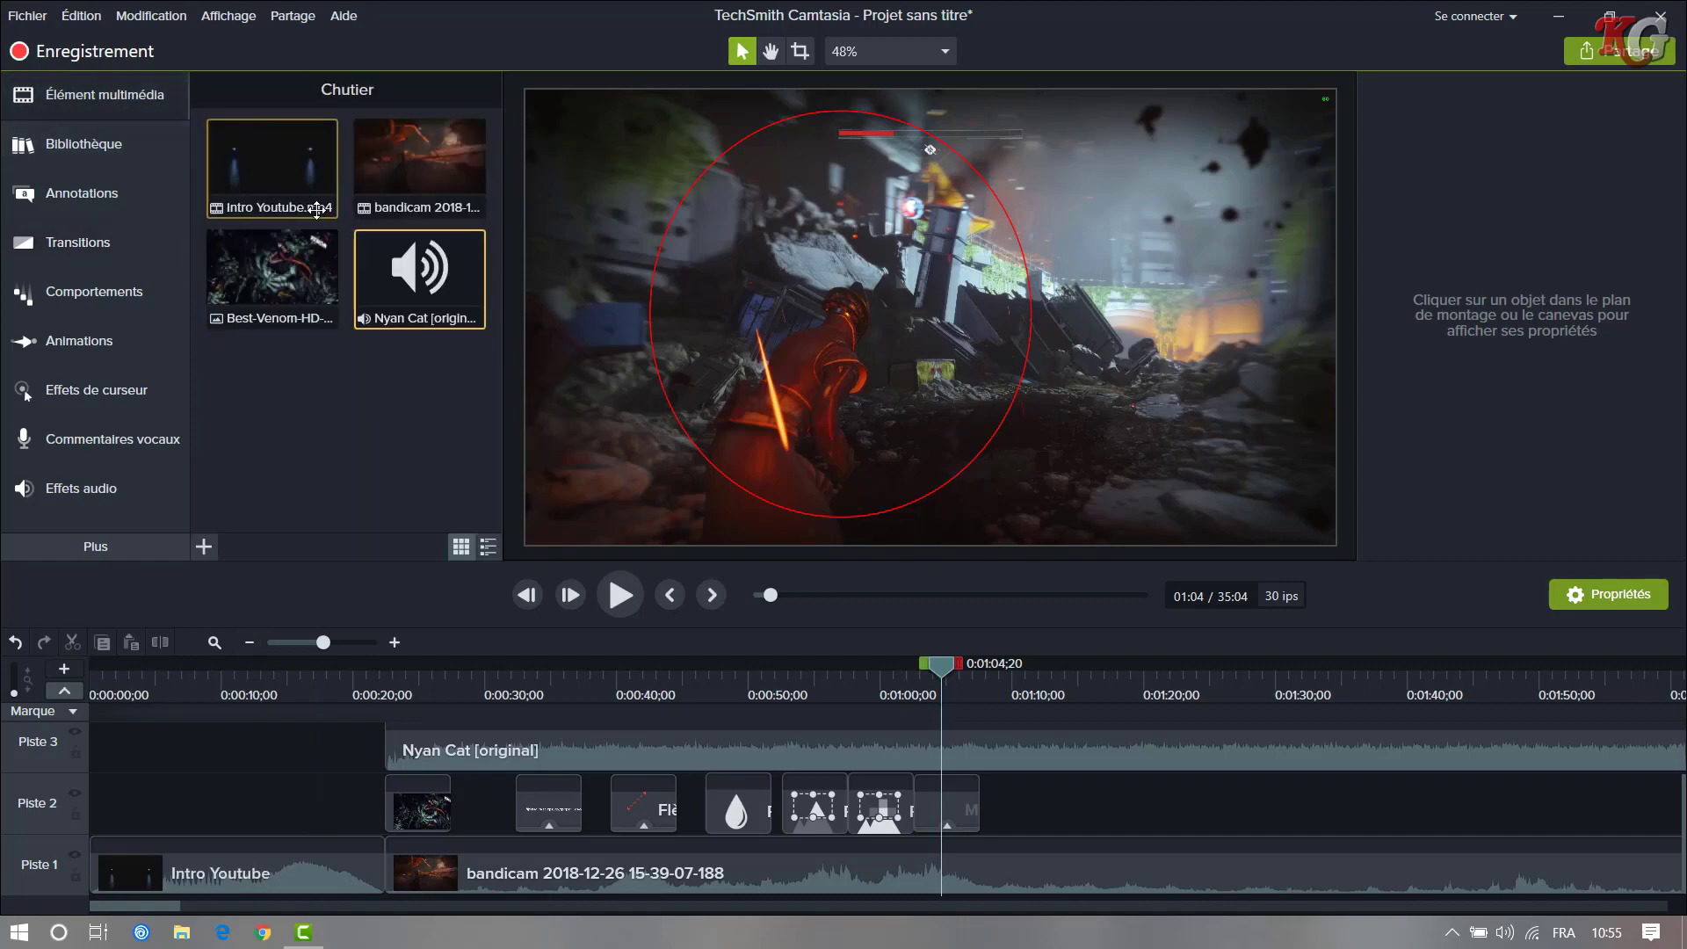
left_click(96, 245)
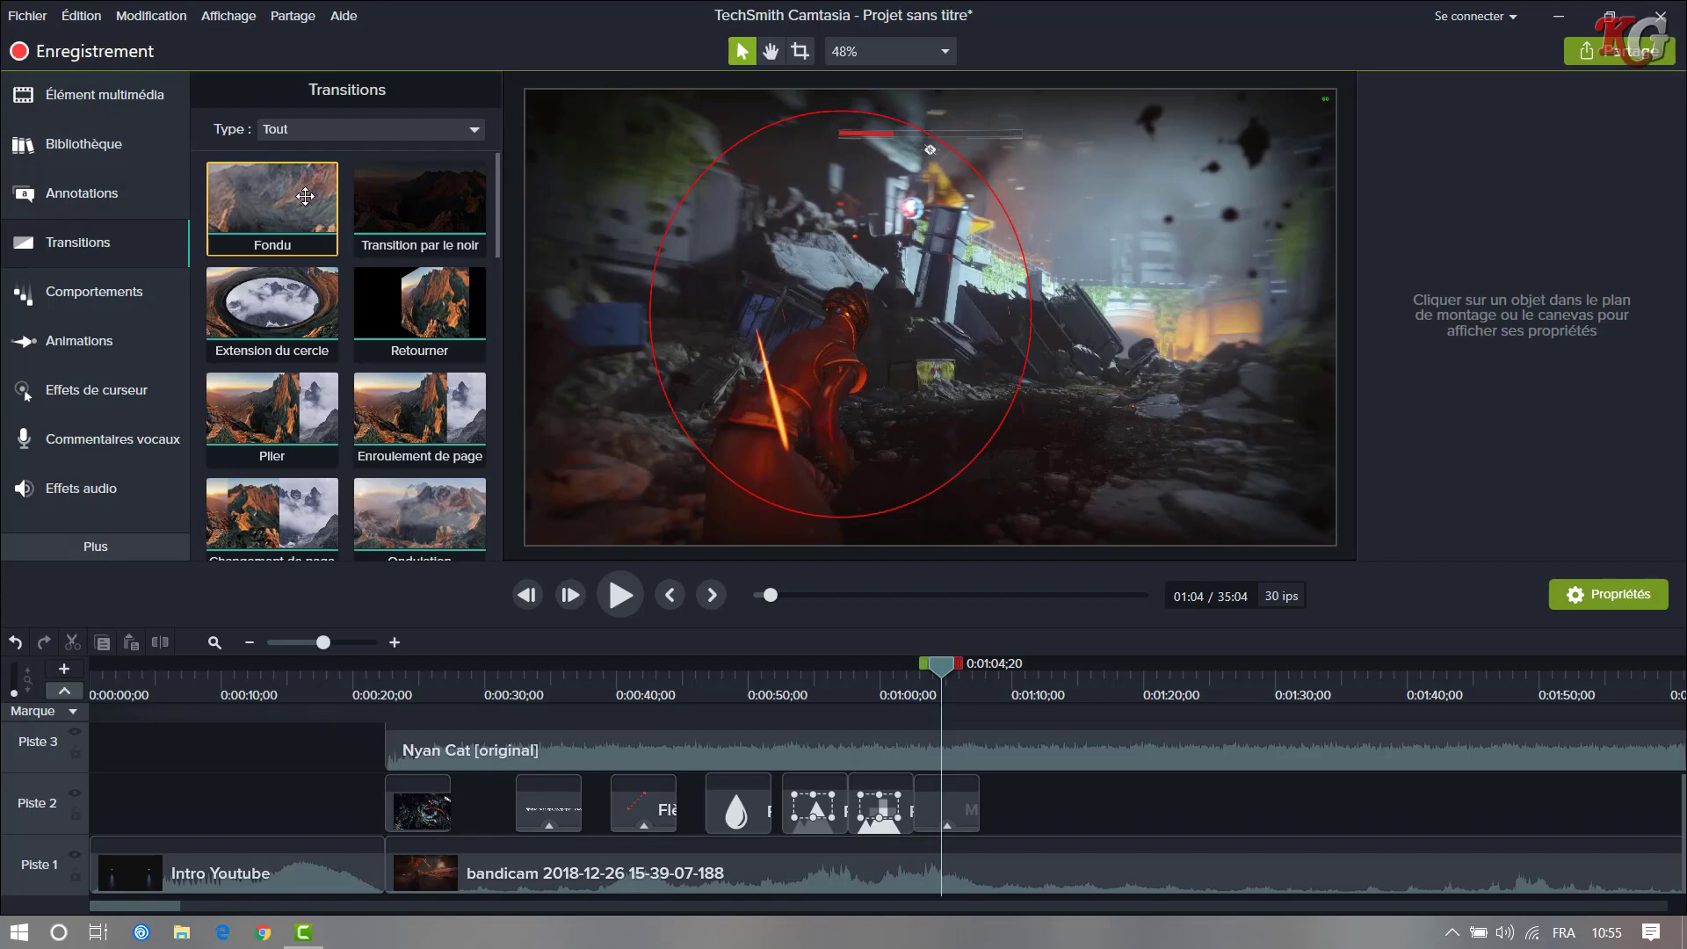
left_click_drag(304, 196, 389, 880)
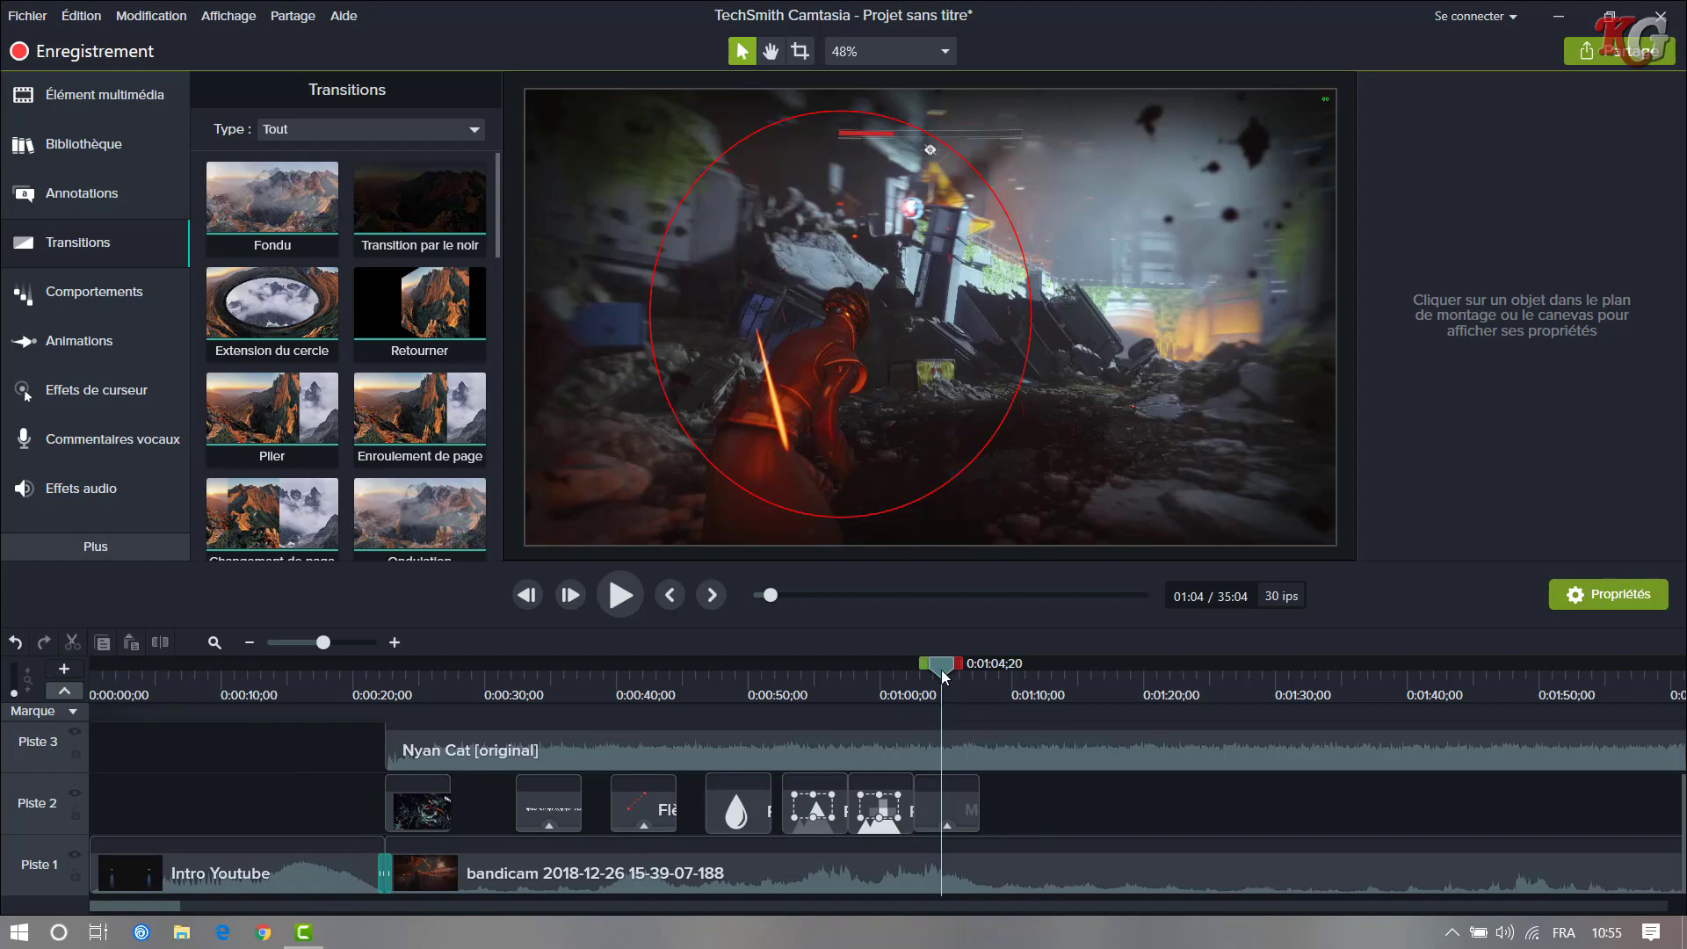
left_click_drag(941, 669, 382, 736)
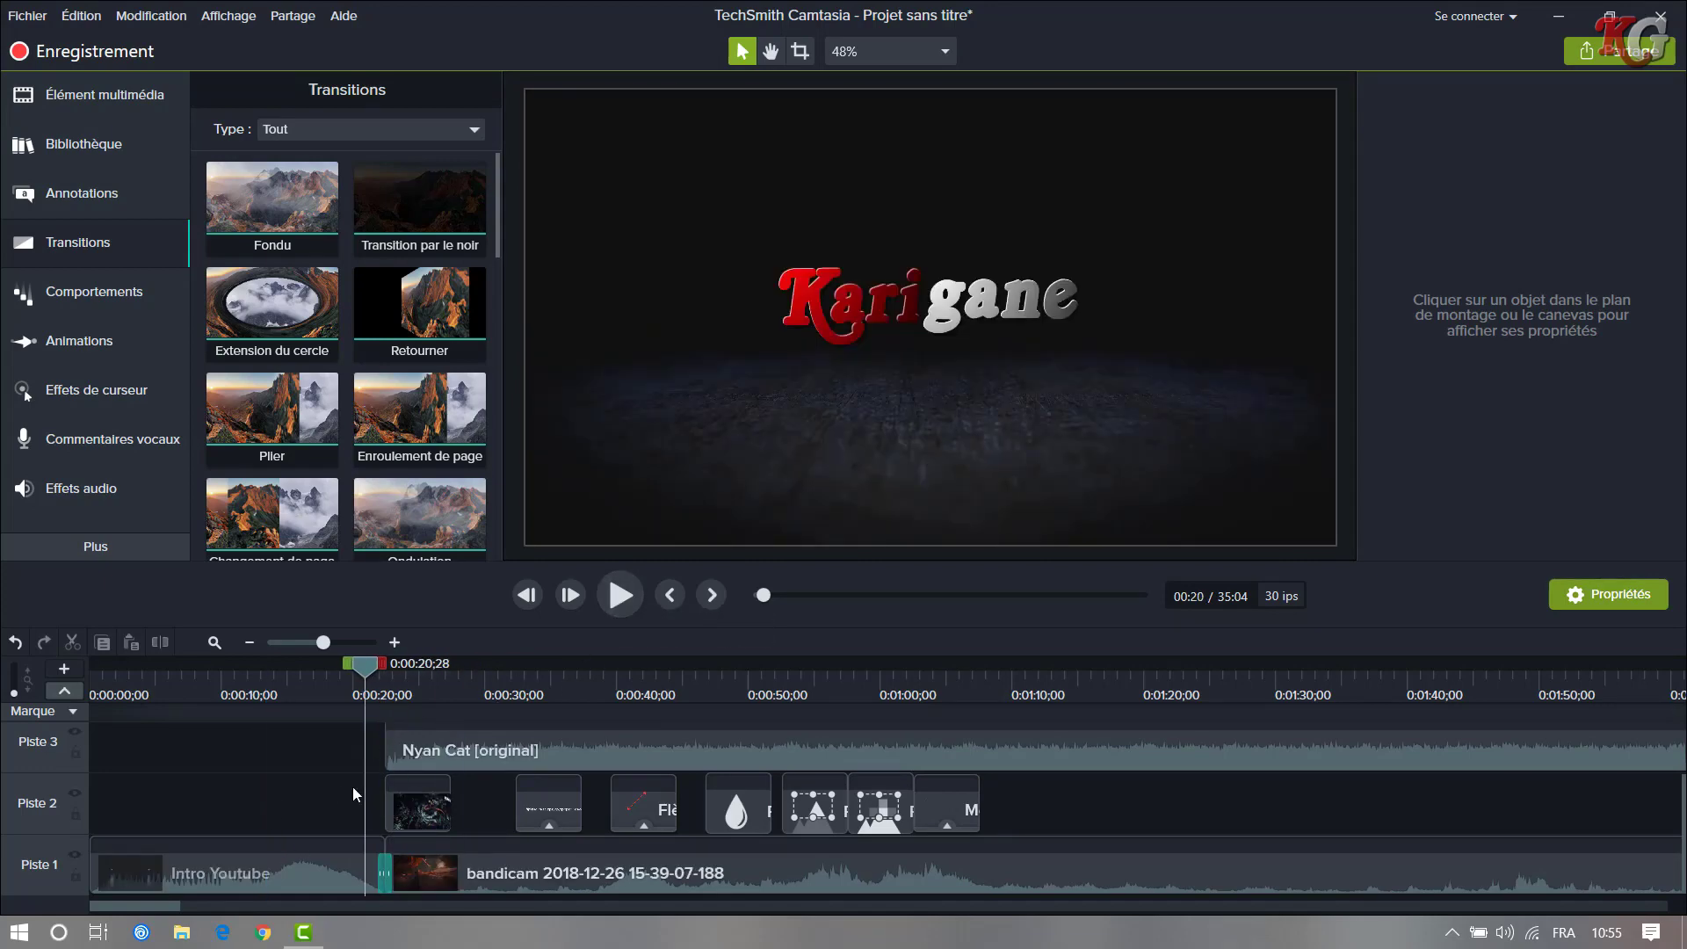
- Show the audio effects and check the Intro Youtube and bandicam clips on Piste 1
left_click(93, 491)
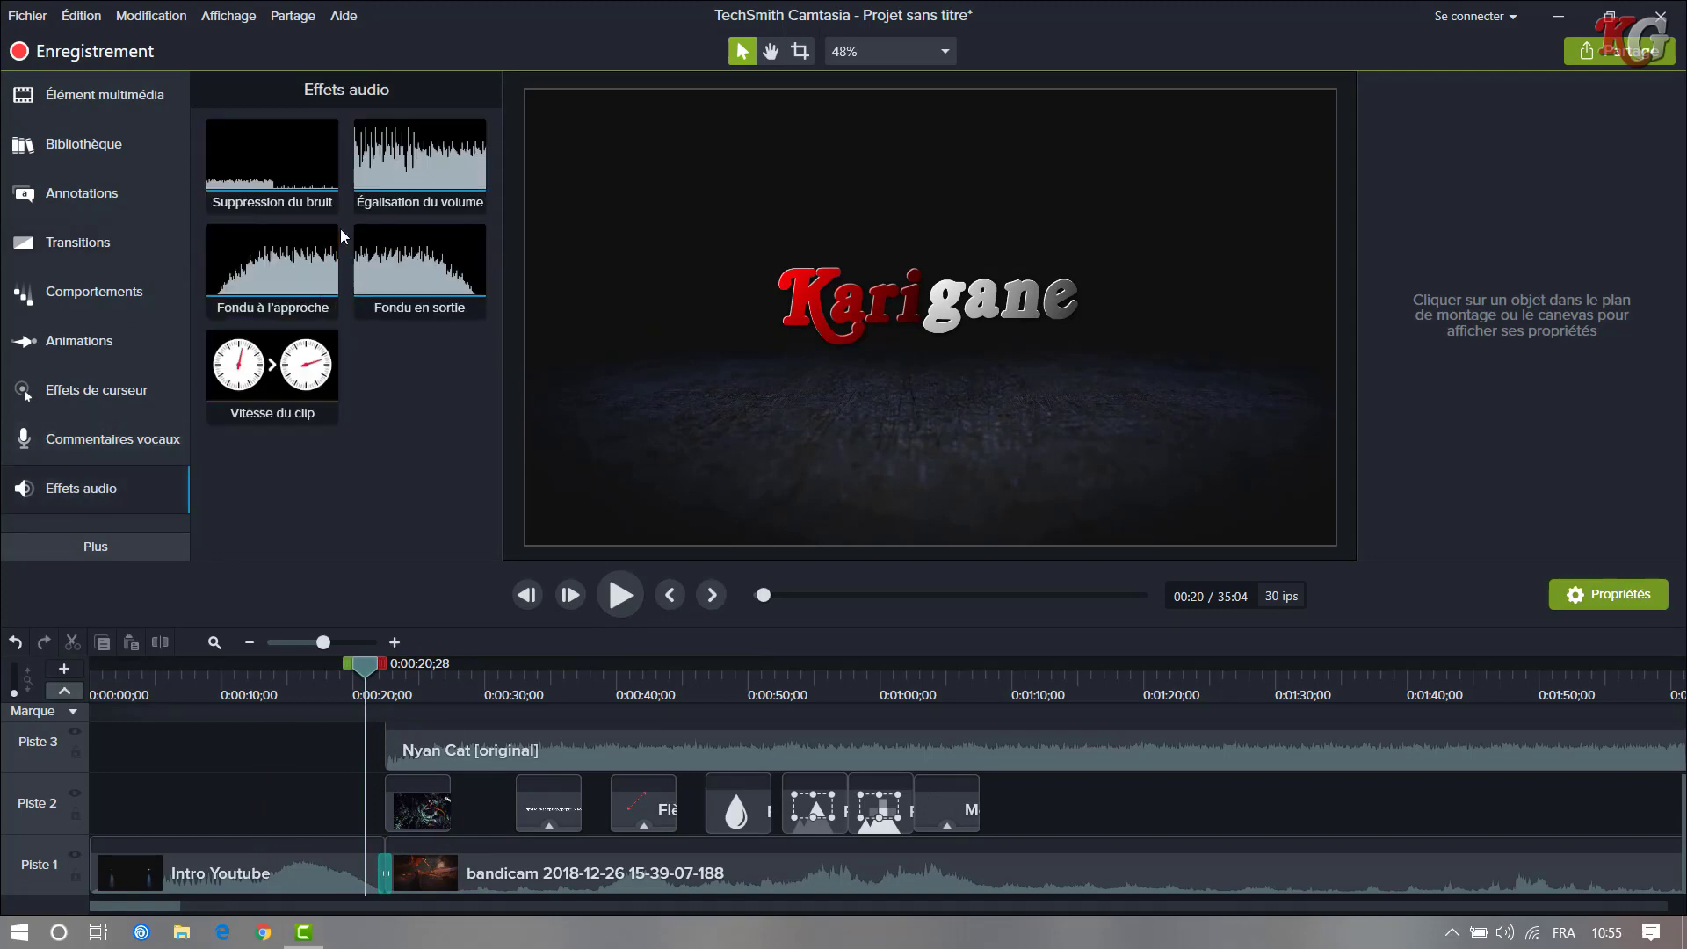
left_click(290, 882)
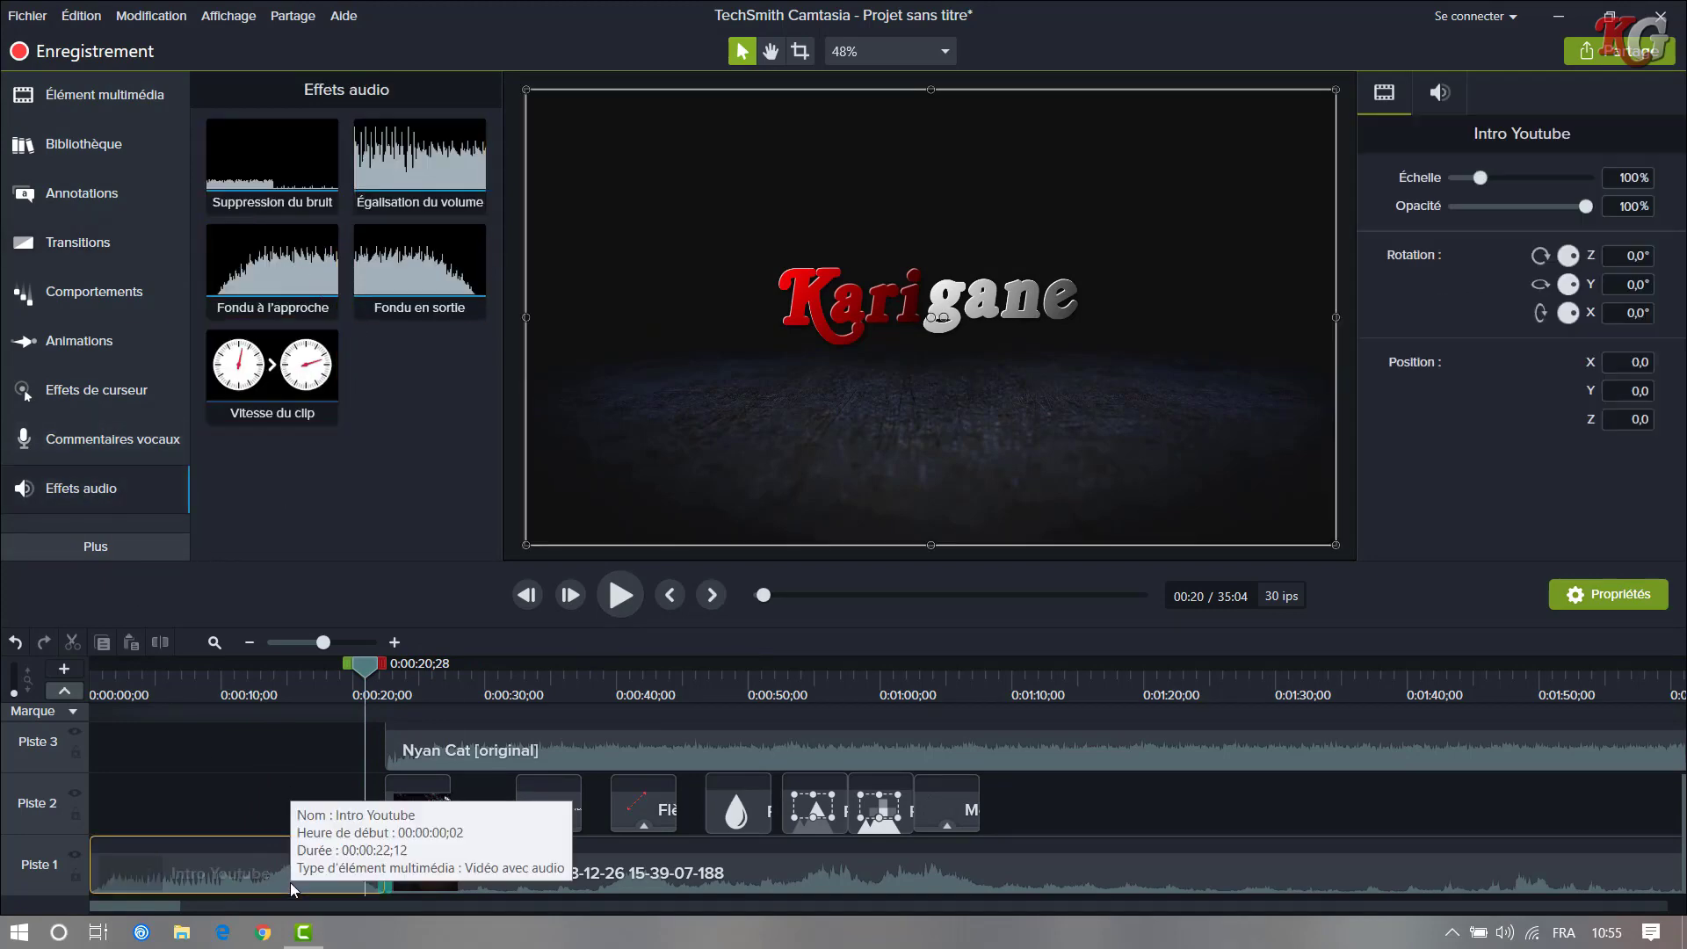
left_click(510, 857)
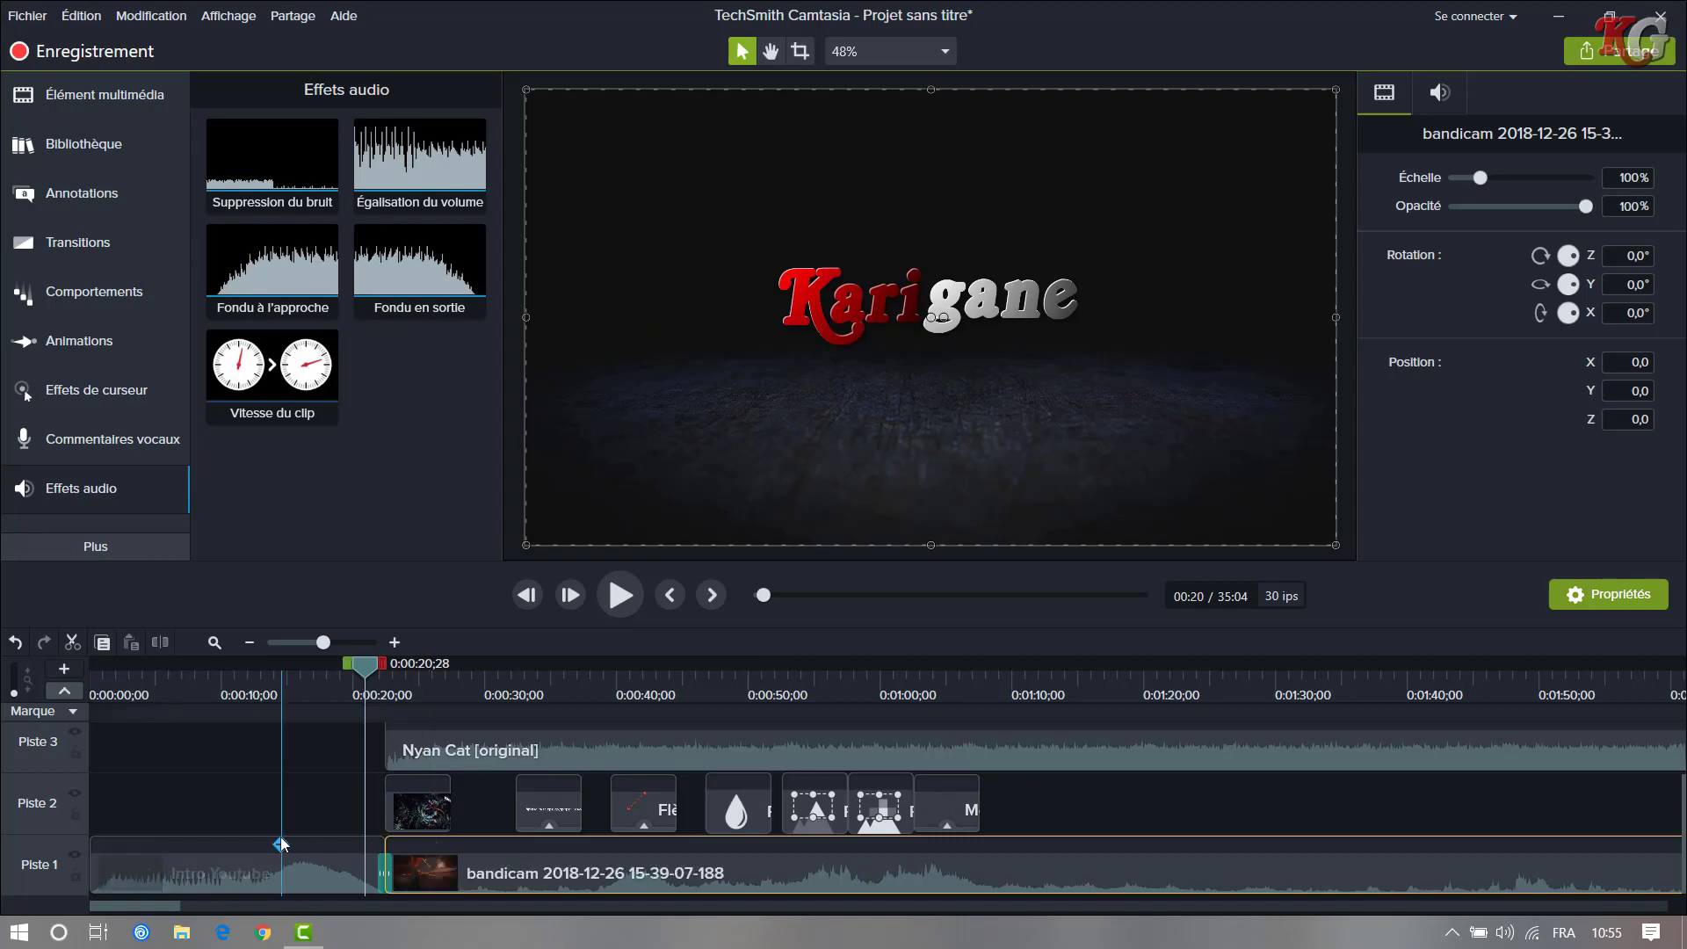
left_click(281, 843)
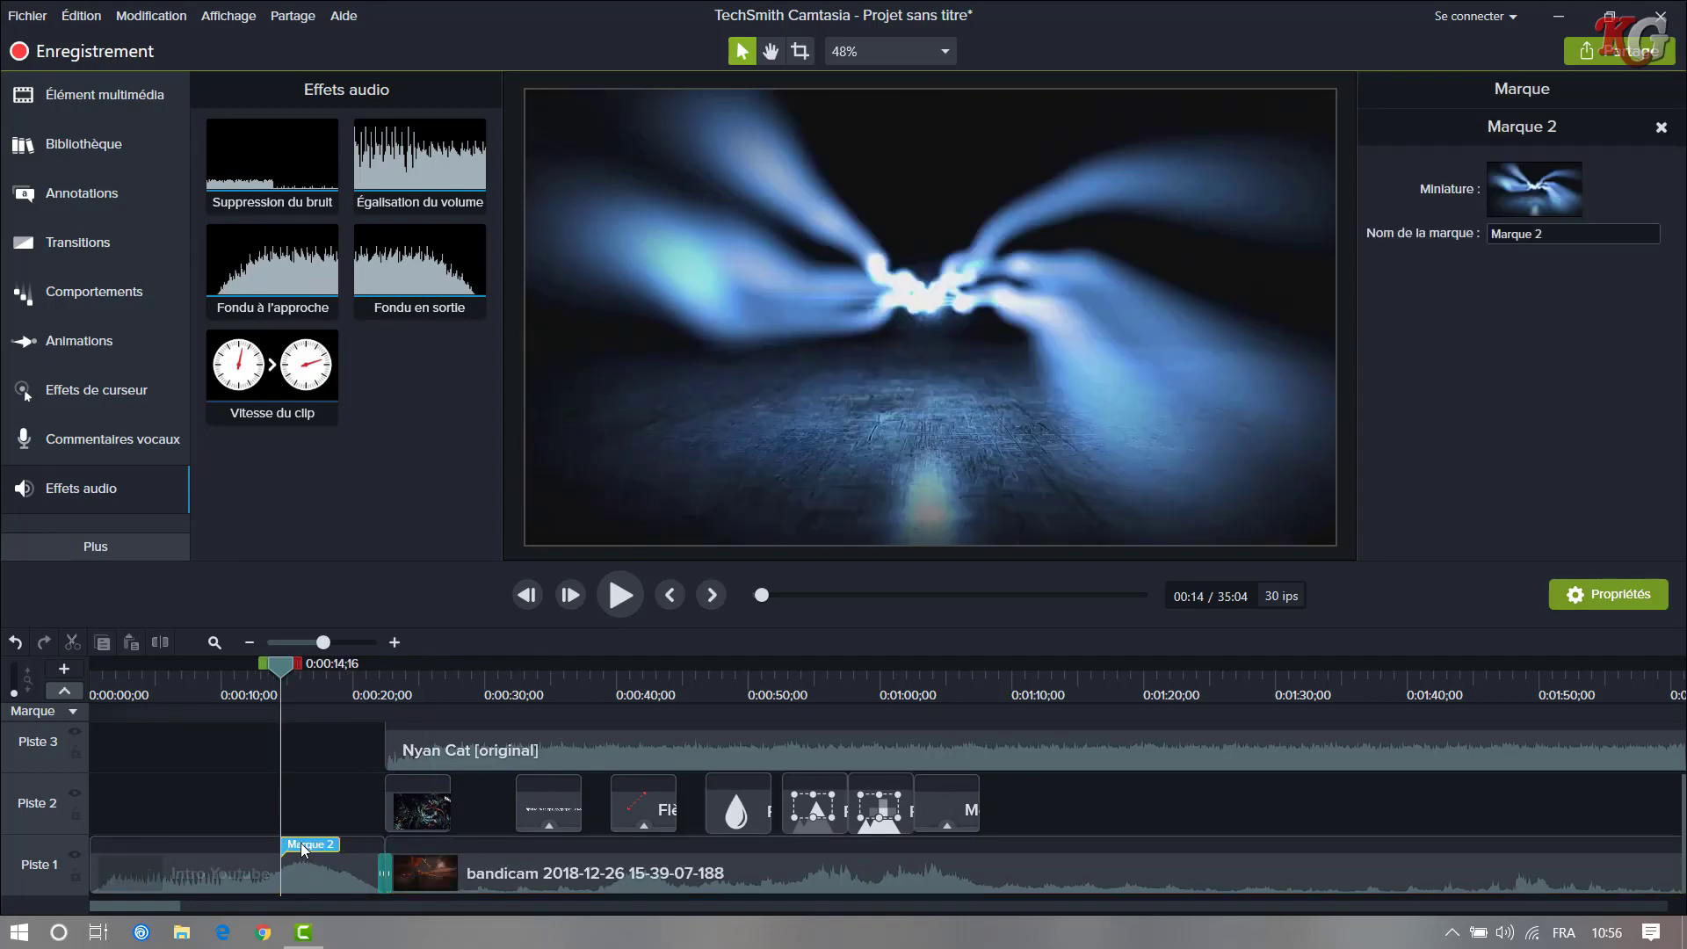
right_click(301, 842)
left_click(341, 810)
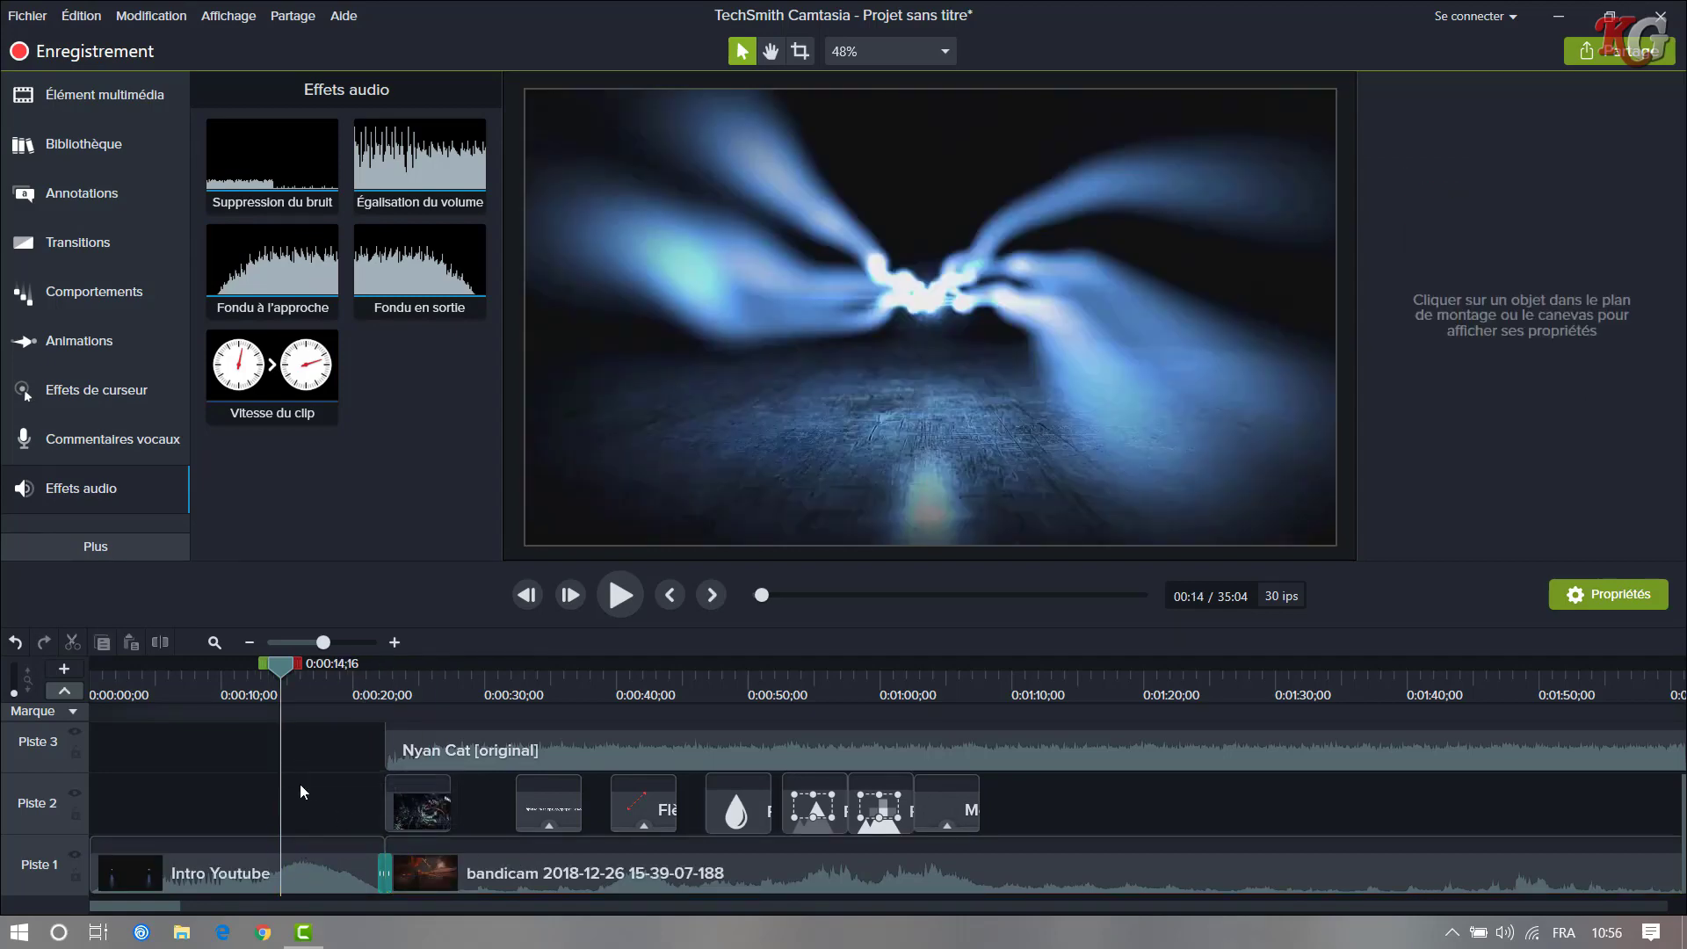
- Apply Égalisation du volume to Intro Youtube, then lower the bandicam clip's audio level on Piste 1 and preview from 0:00:14;16
left_click_drag(412, 183, 317, 881)
left_click(483, 854)
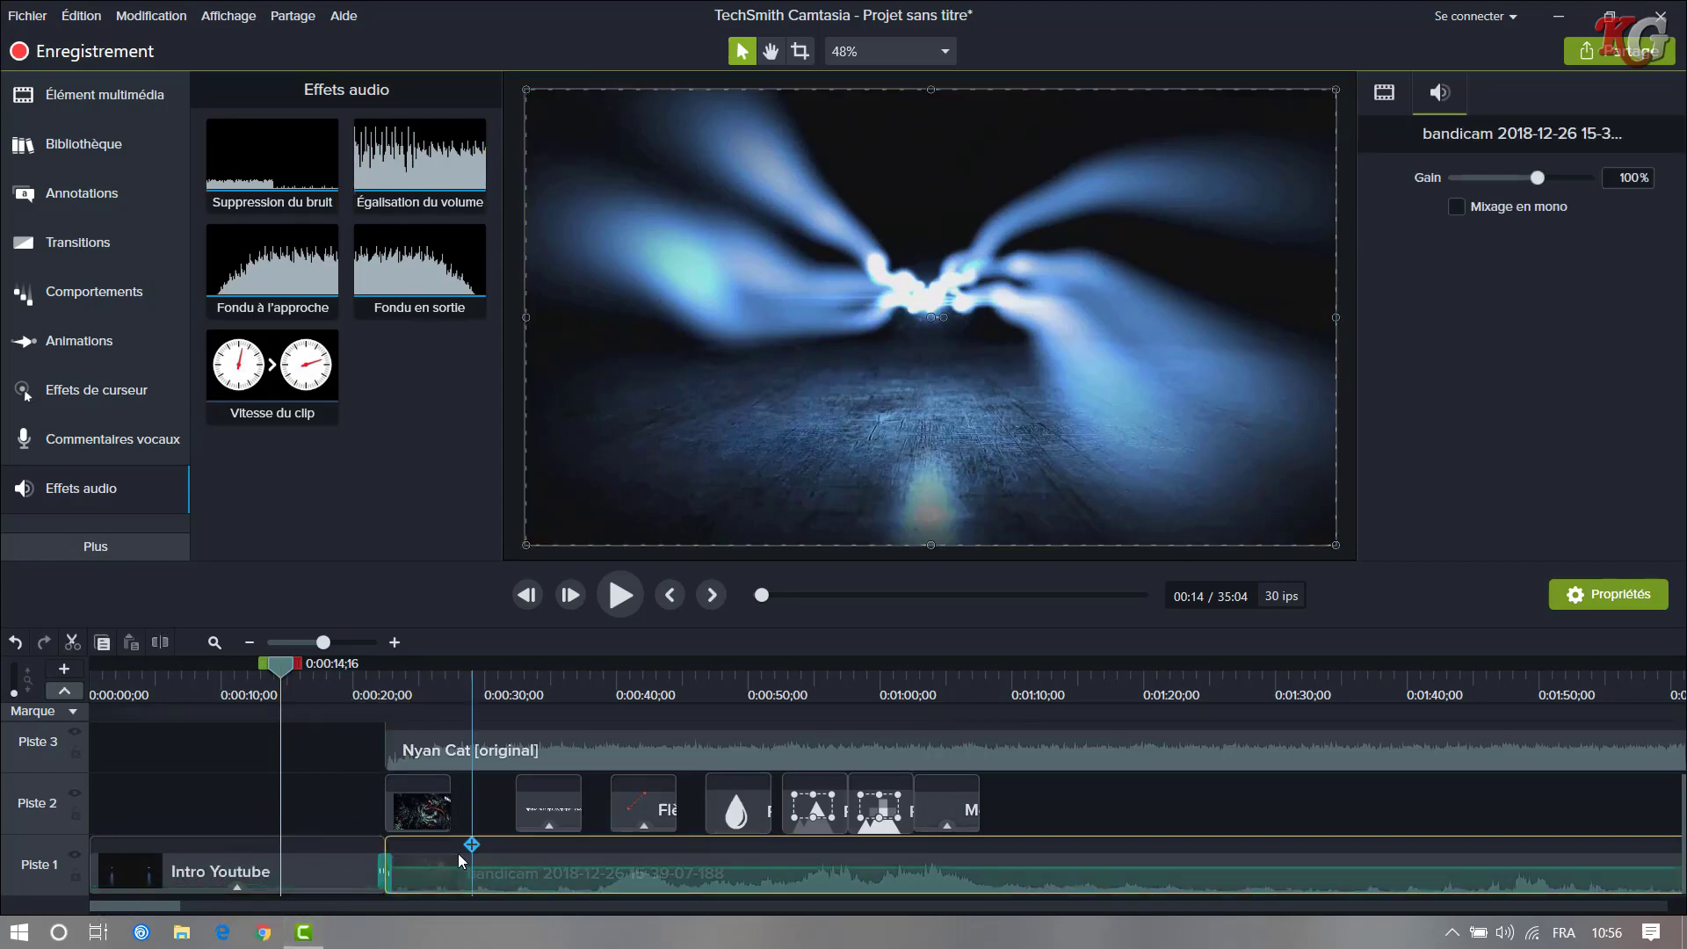
left_click_drag(432, 869, 431, 888)
left_click(620, 593)
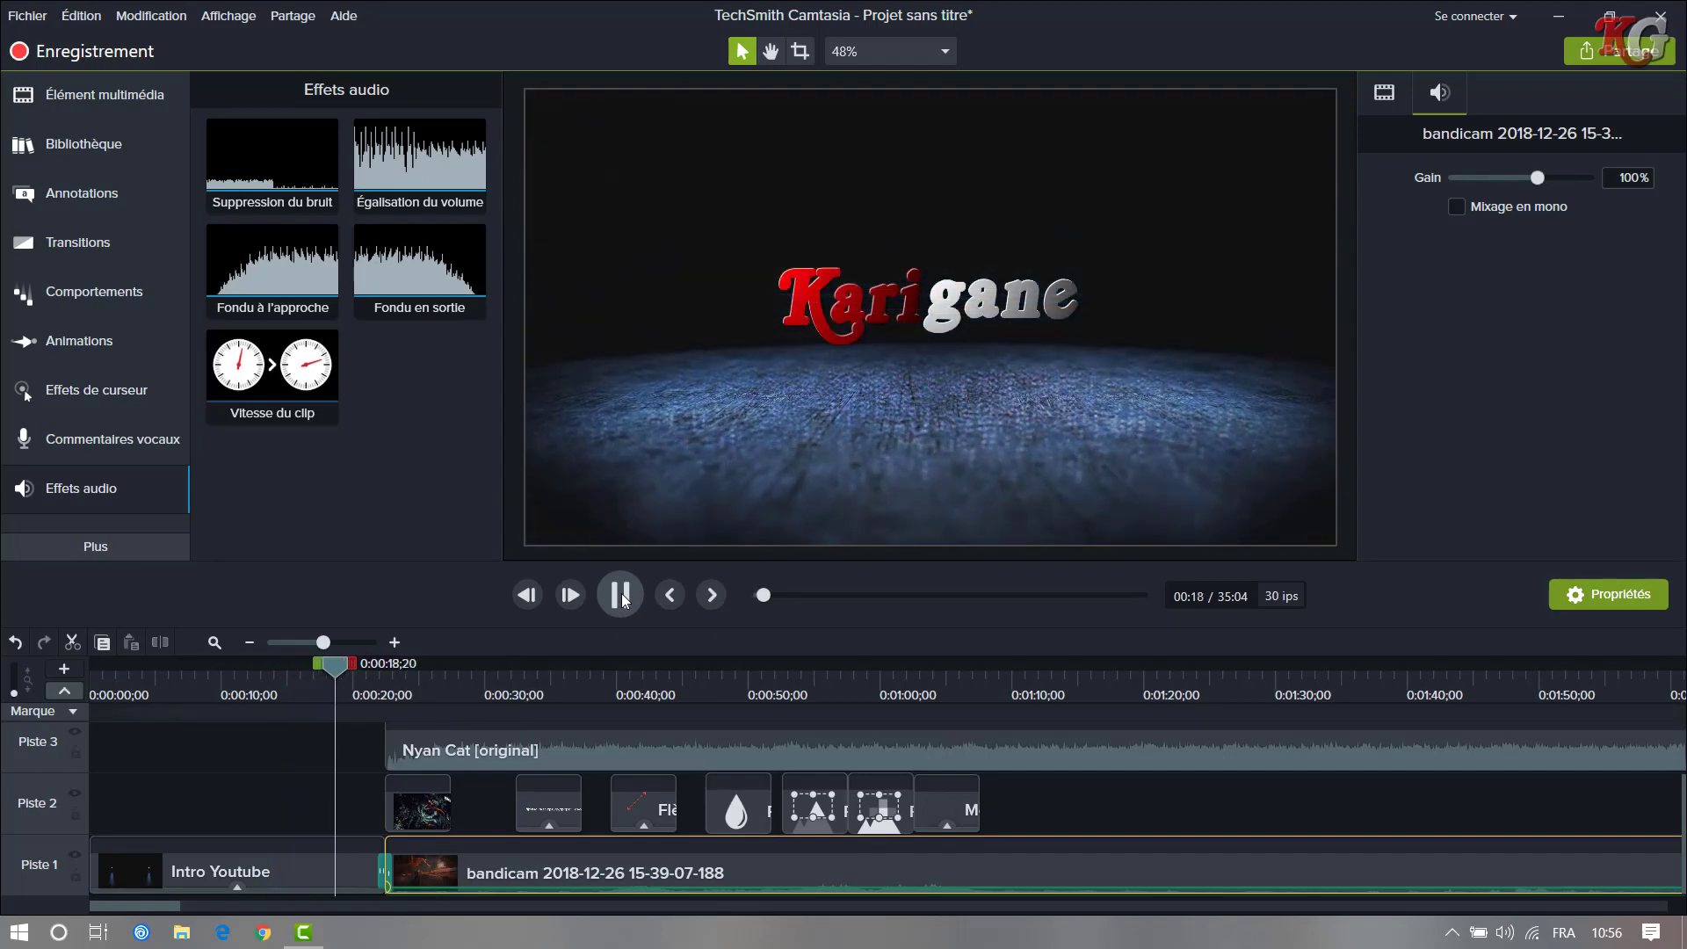
left_click(620, 593)
- Lower the Nyan Cat audio on Piste 3 almost to silence, preview it, and return the playhead to 0:00:20;20
left_click(517, 751)
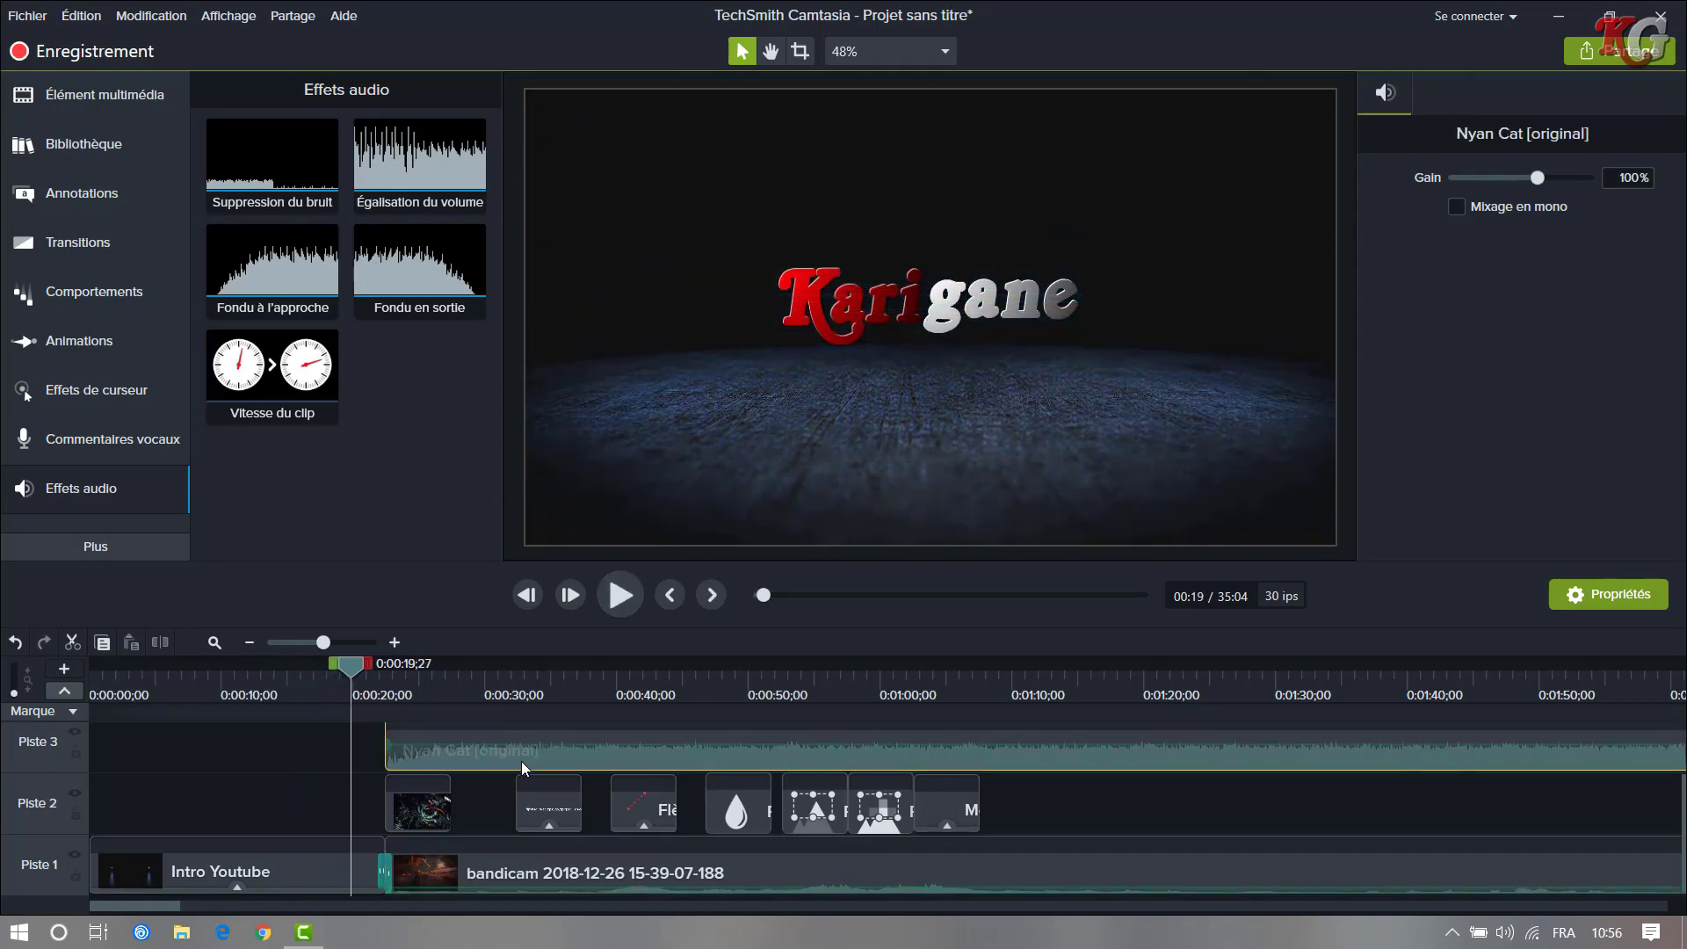
left_click_drag(549, 744, 549, 768)
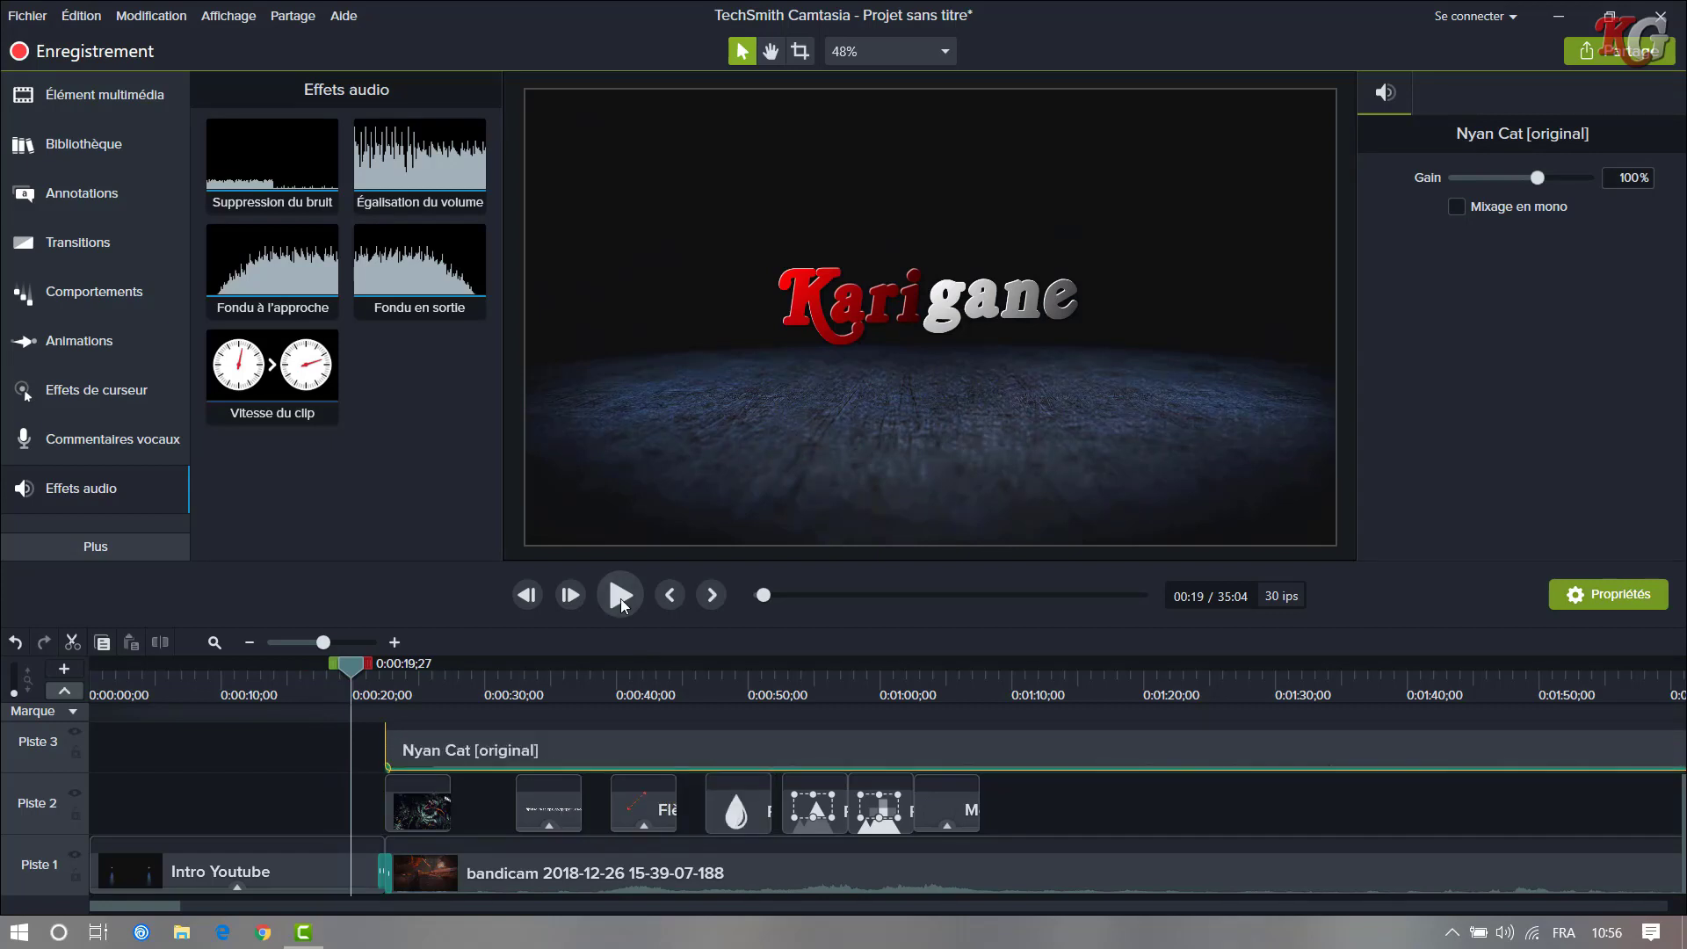
left_click(620, 601)
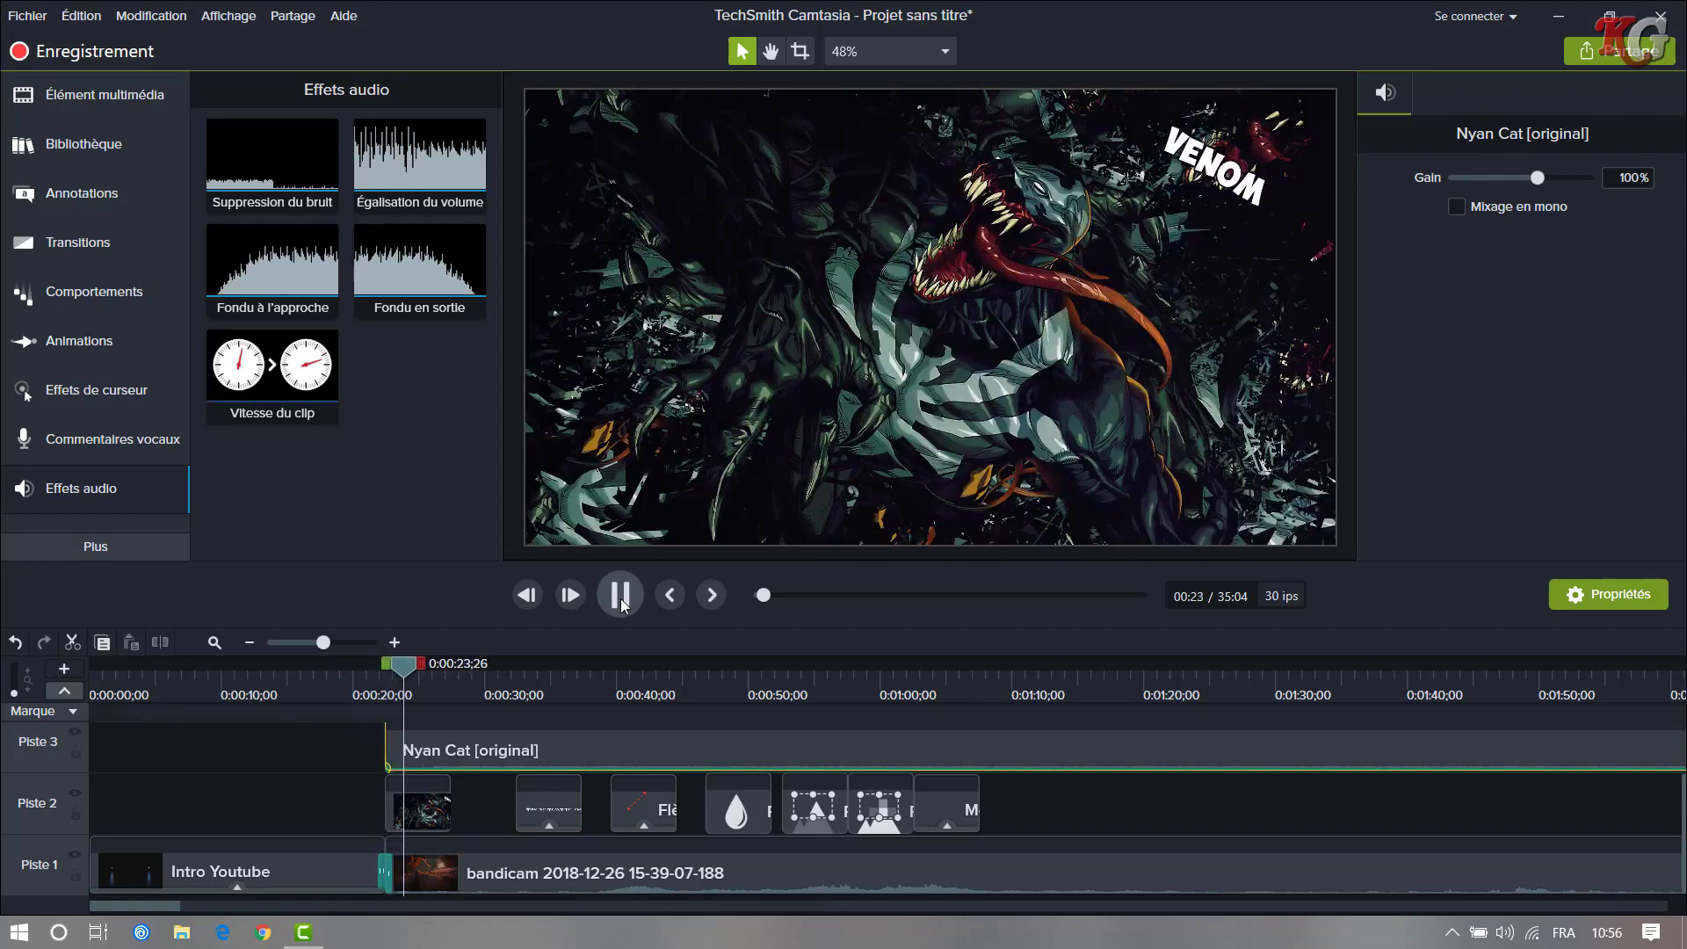
left_click(620, 601)
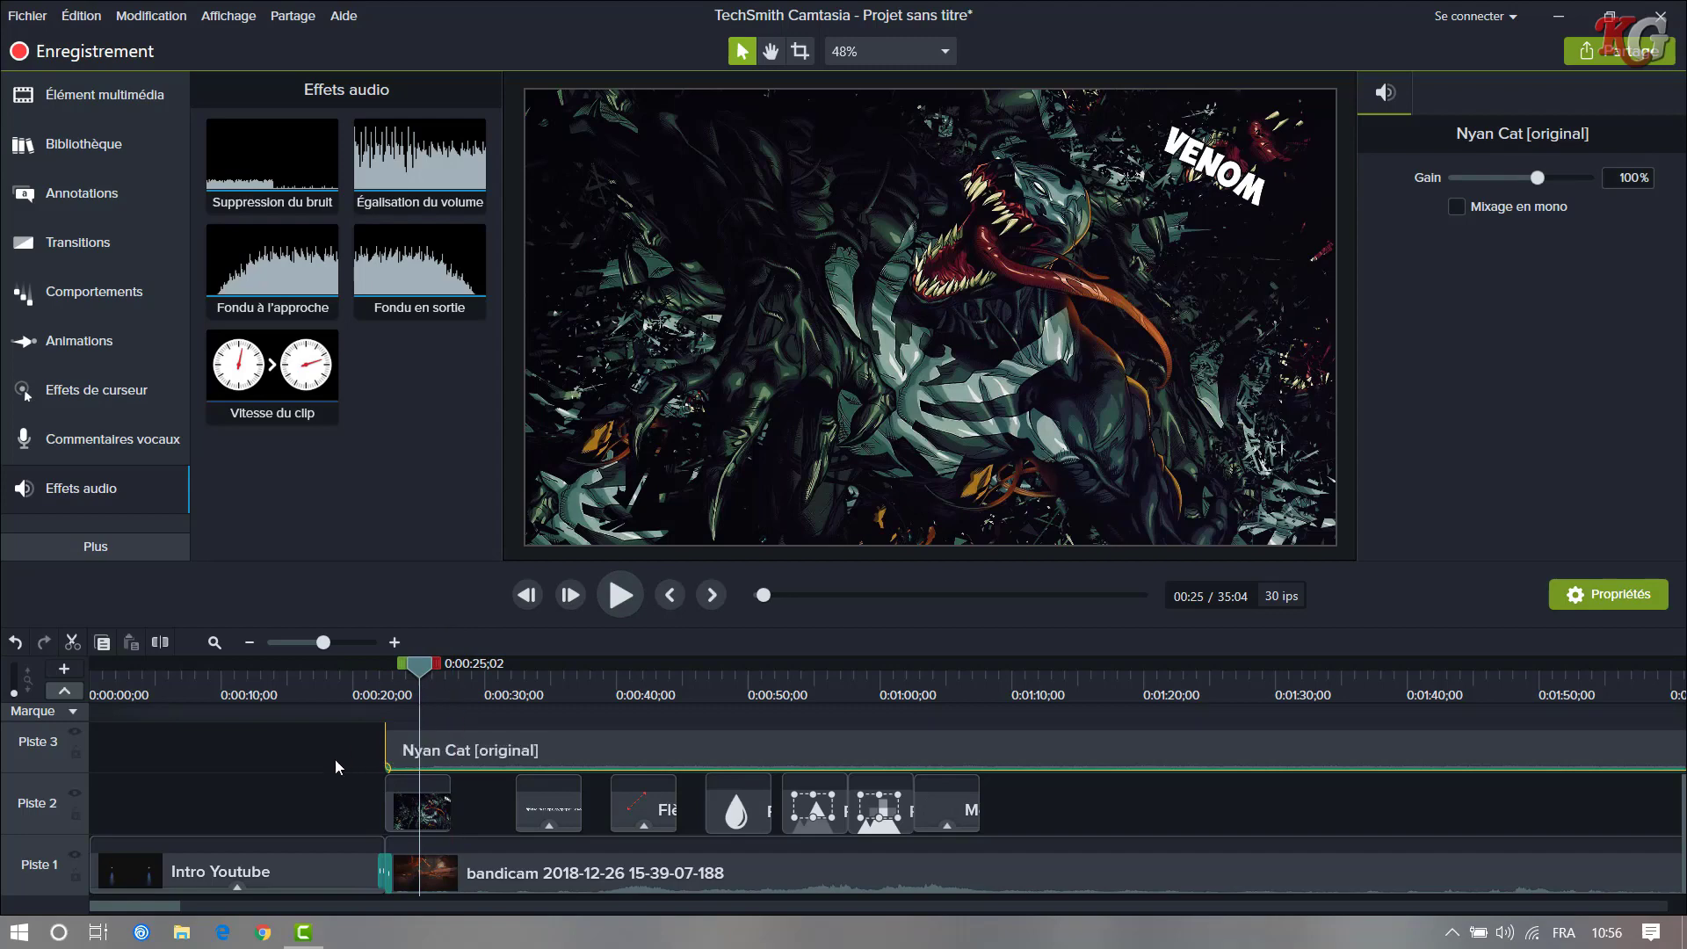
left_click_drag(424, 668, 372, 664)
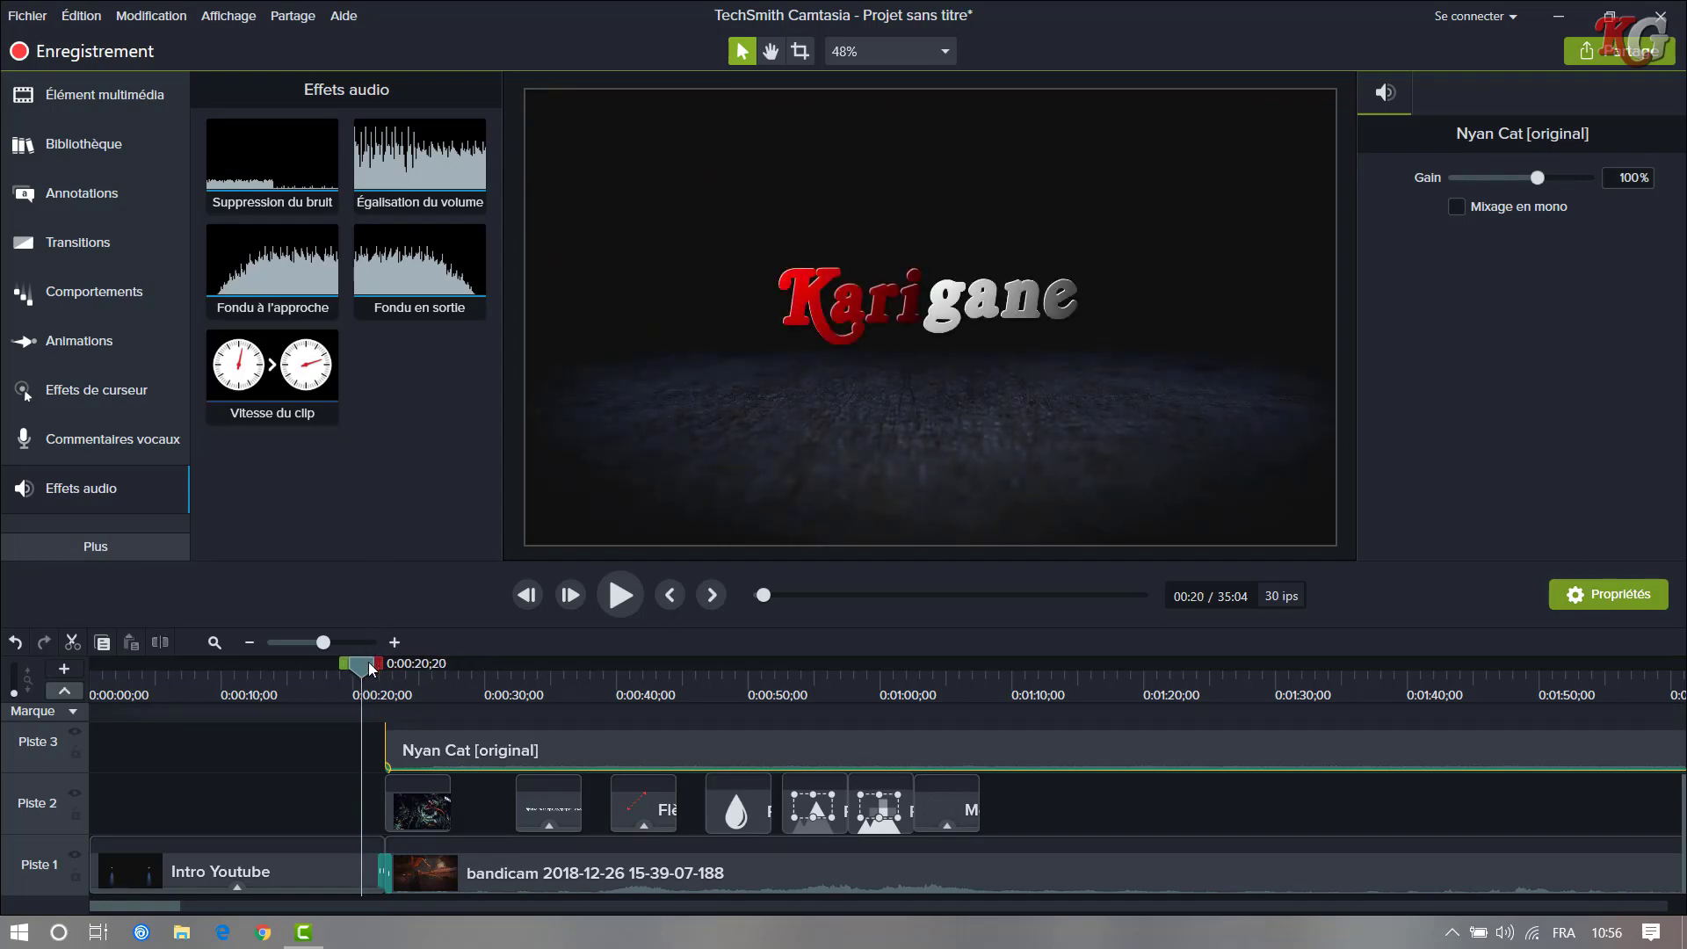
- Add a transition to both ends of the Venom image on Piste 2
left_click(86, 243)
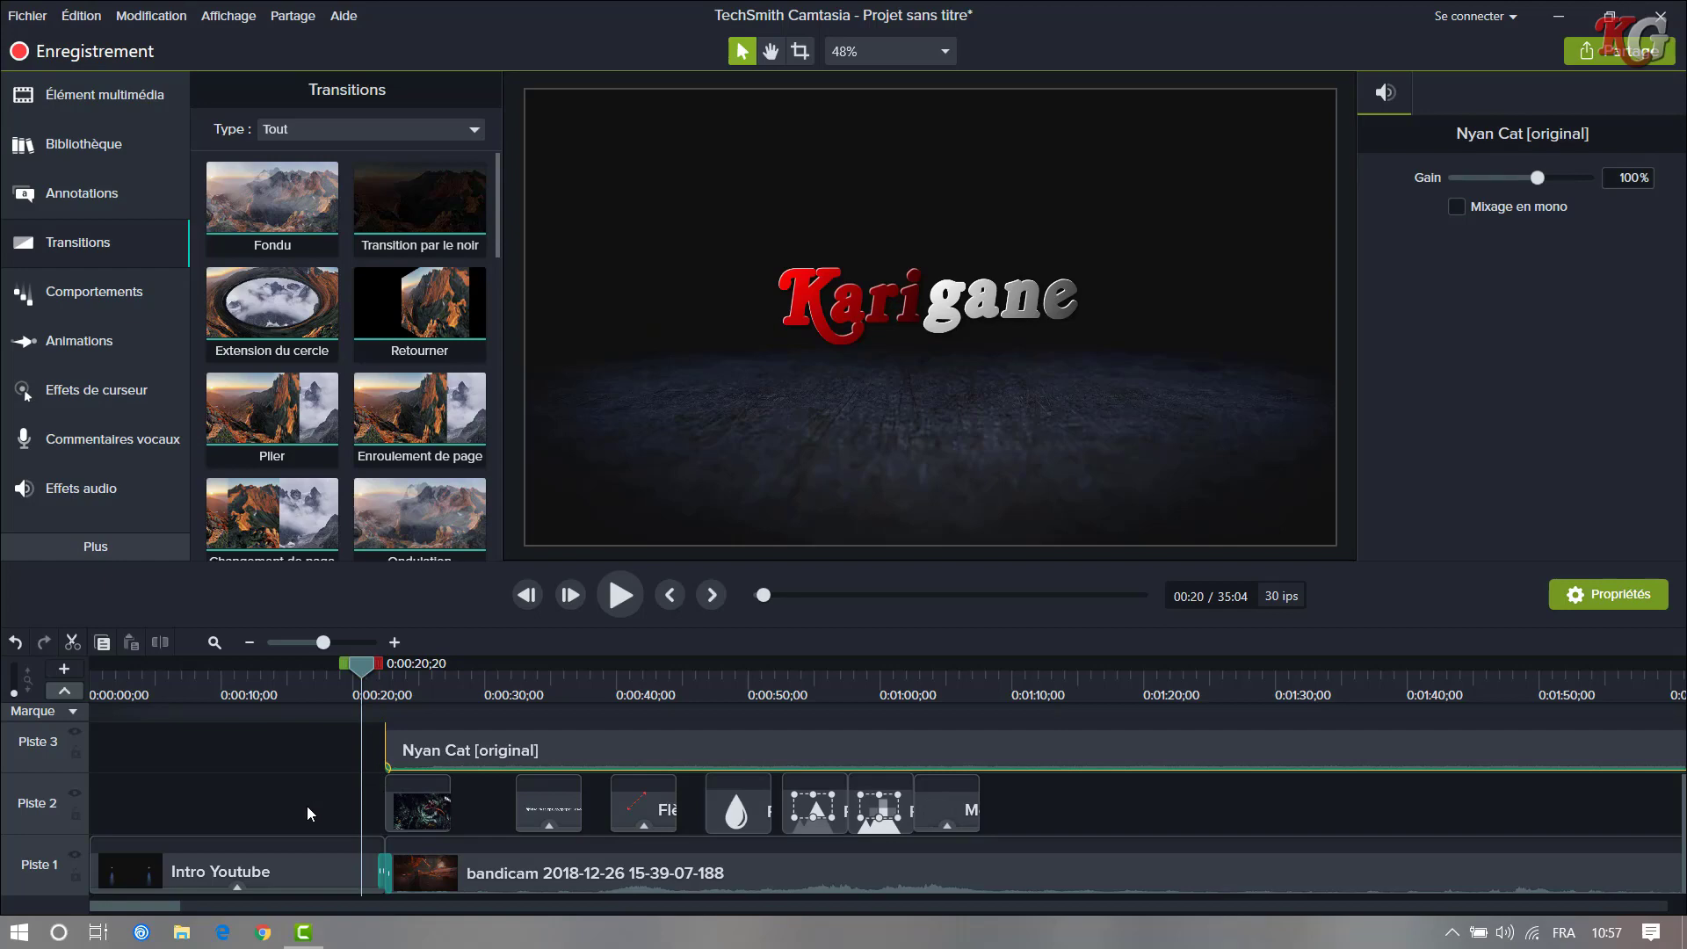
scroll(413, 351, "down", 2)
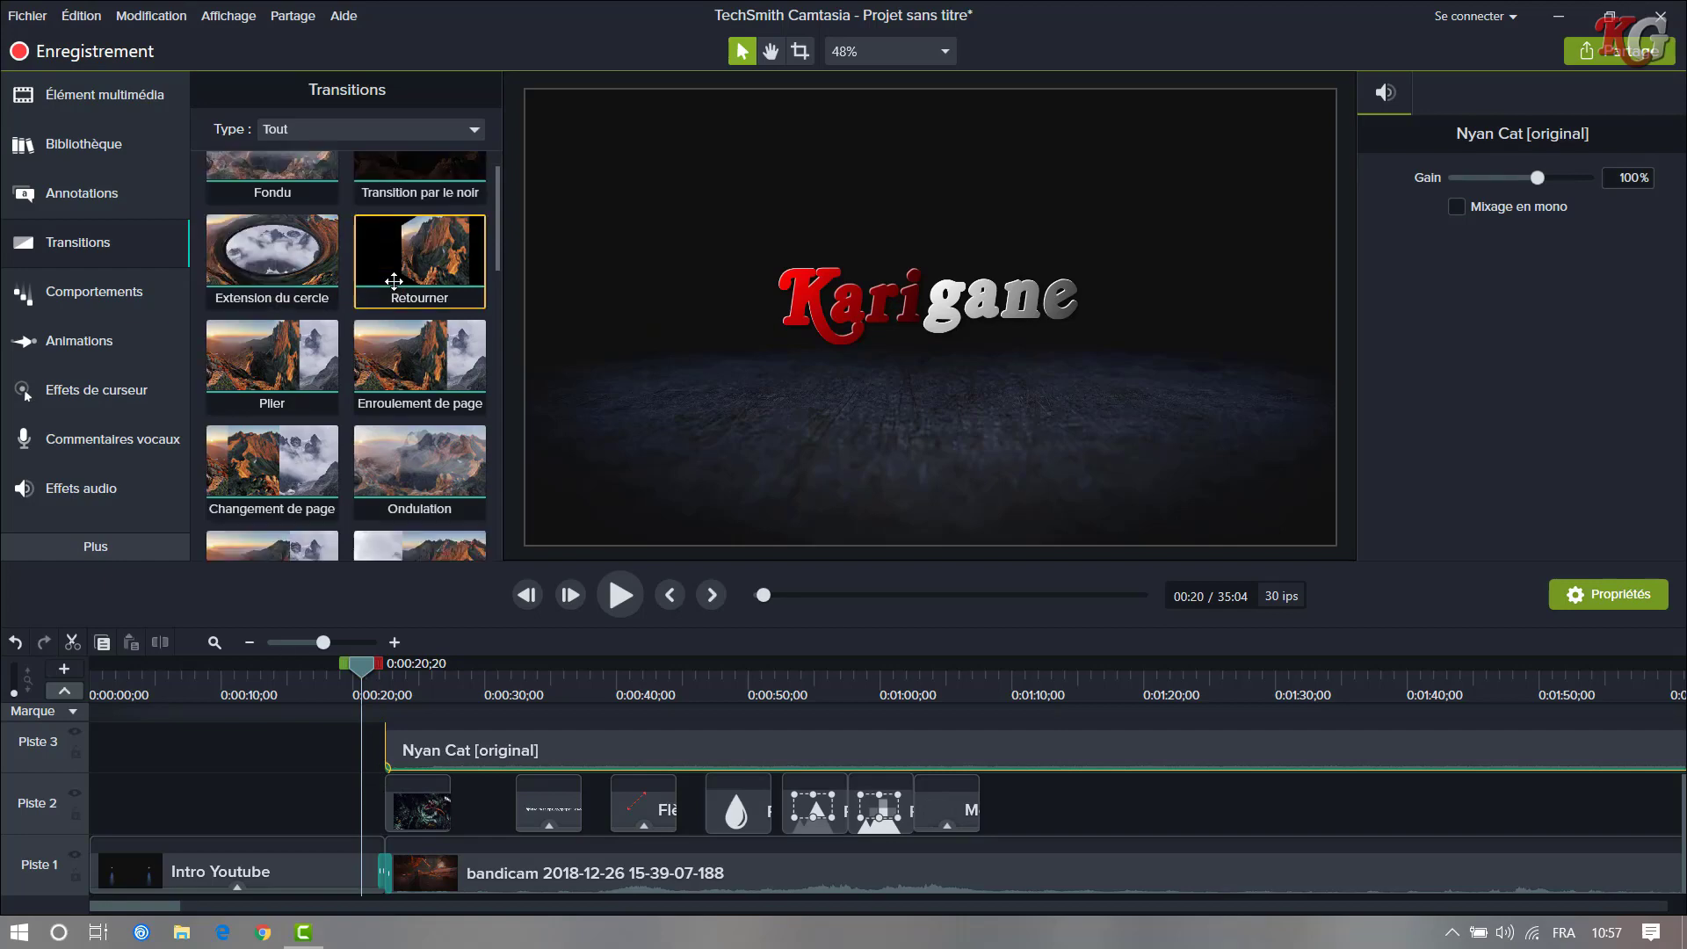
left_click_drag(272, 238, 422, 818)
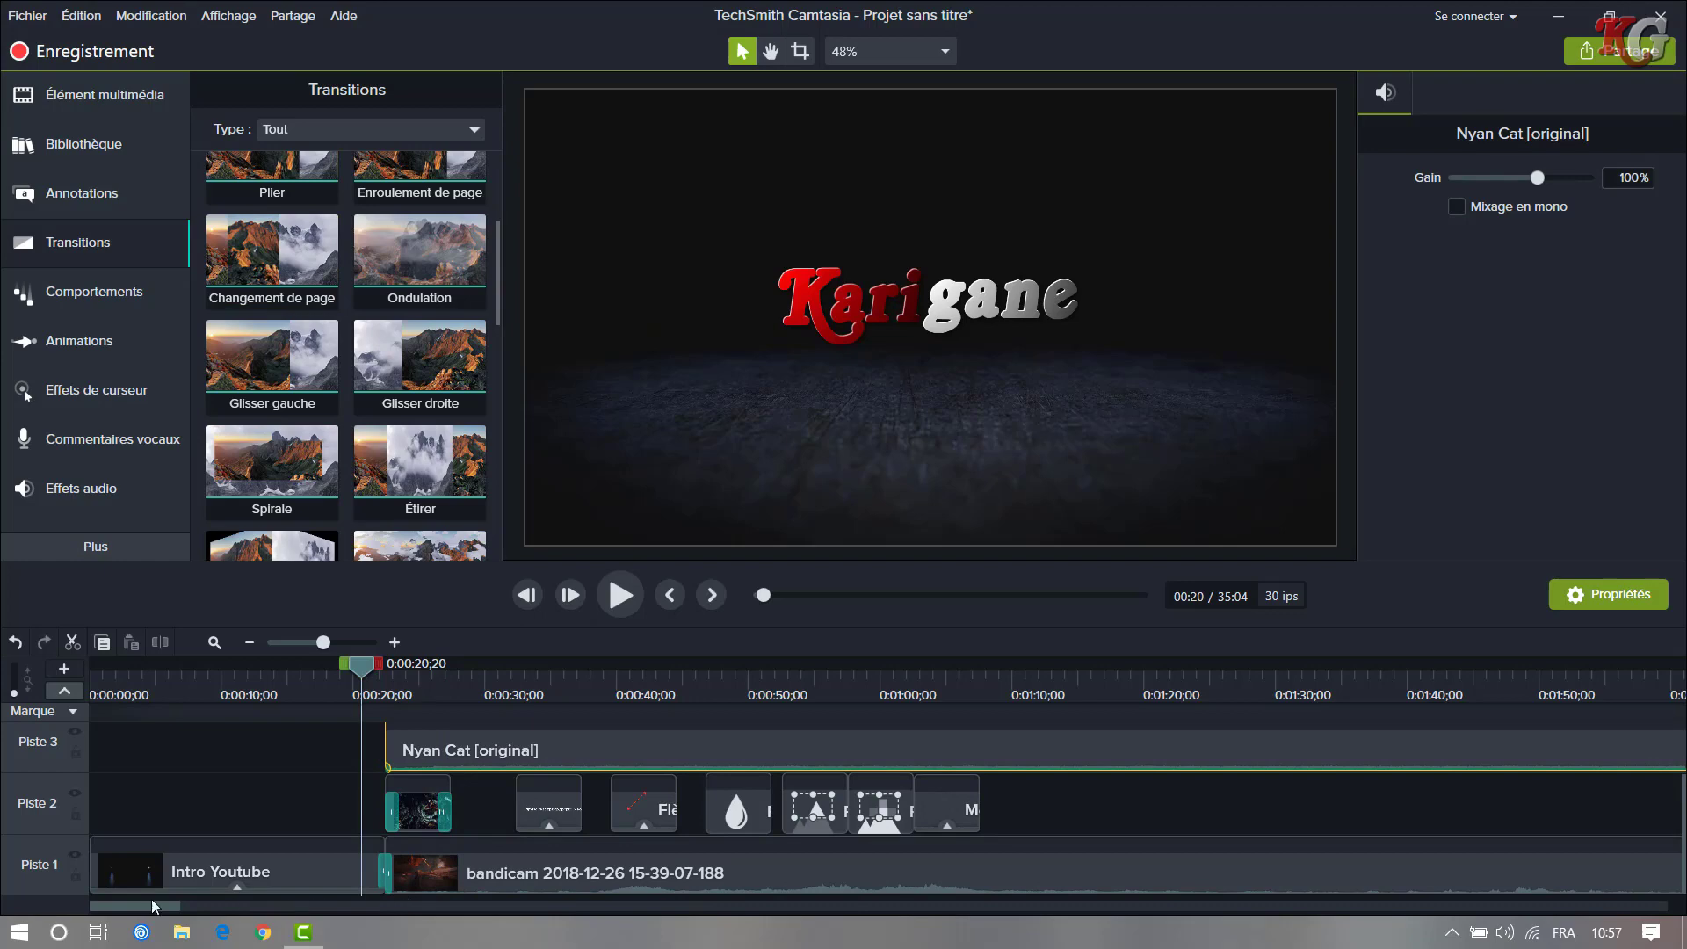
- Add the Fondu transition to the very end of the bandicam clip on Piste 1 and return to the timeline's start
left_click_drag(149, 908, 1663, 908)
scroll(212, 170, "up", 3)
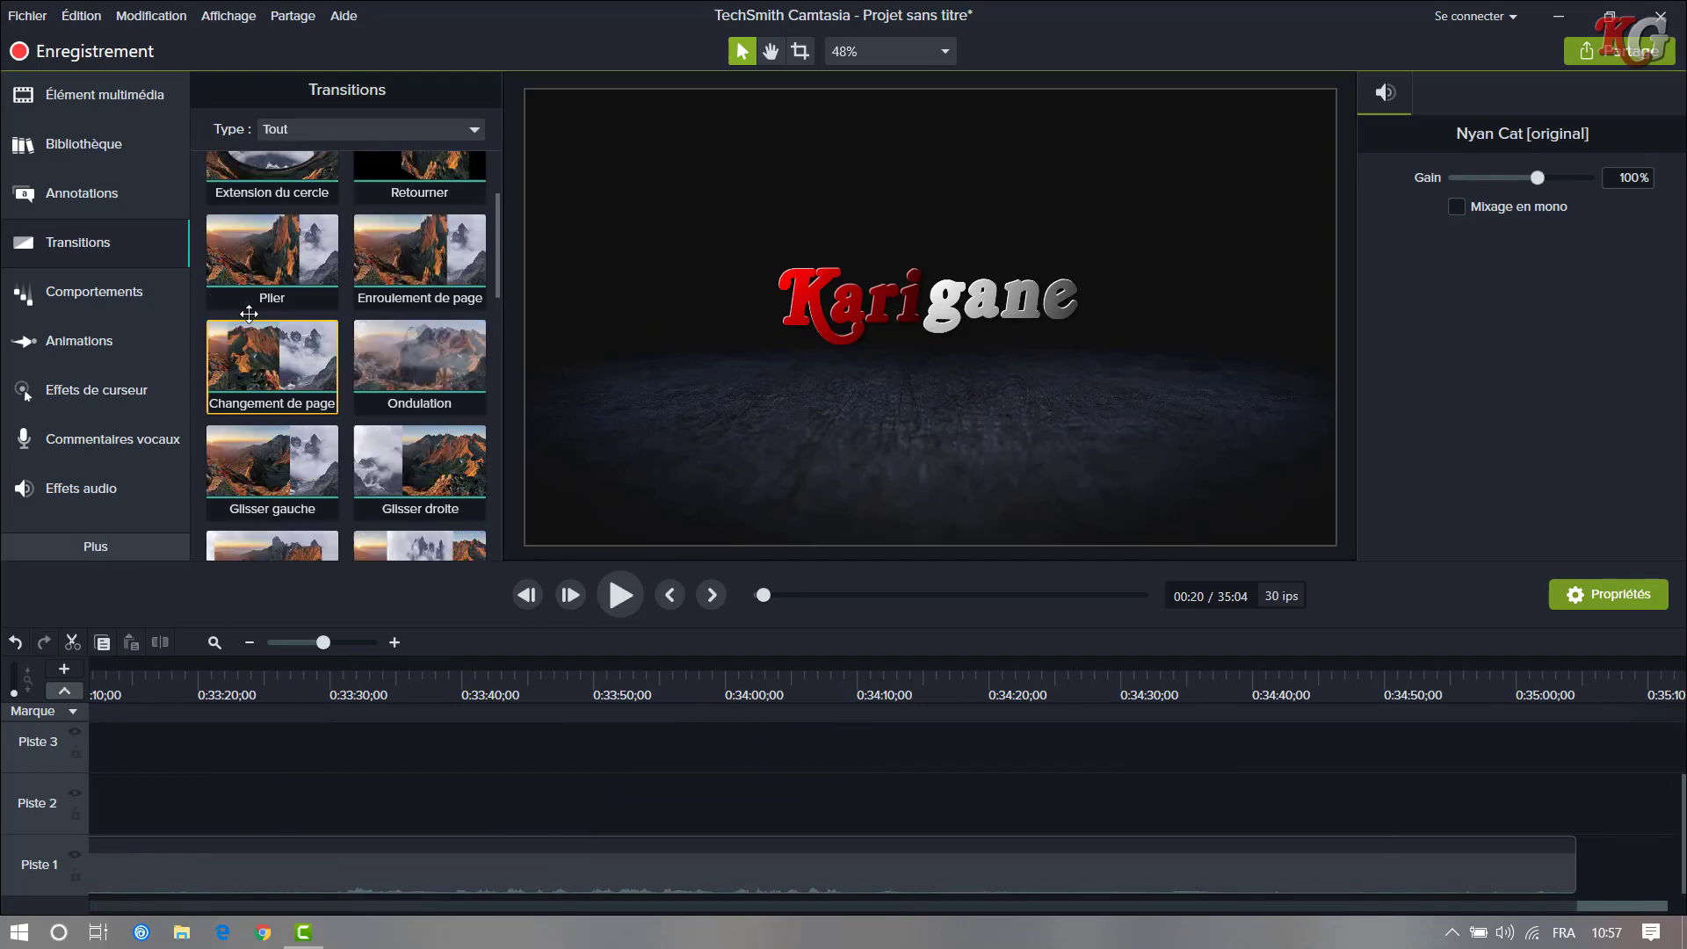
mouse_move(215, 175)
left_mouse_down()
mouse_move(1212, 783)
mouse_move(1566, 866)
left_mouse_up()
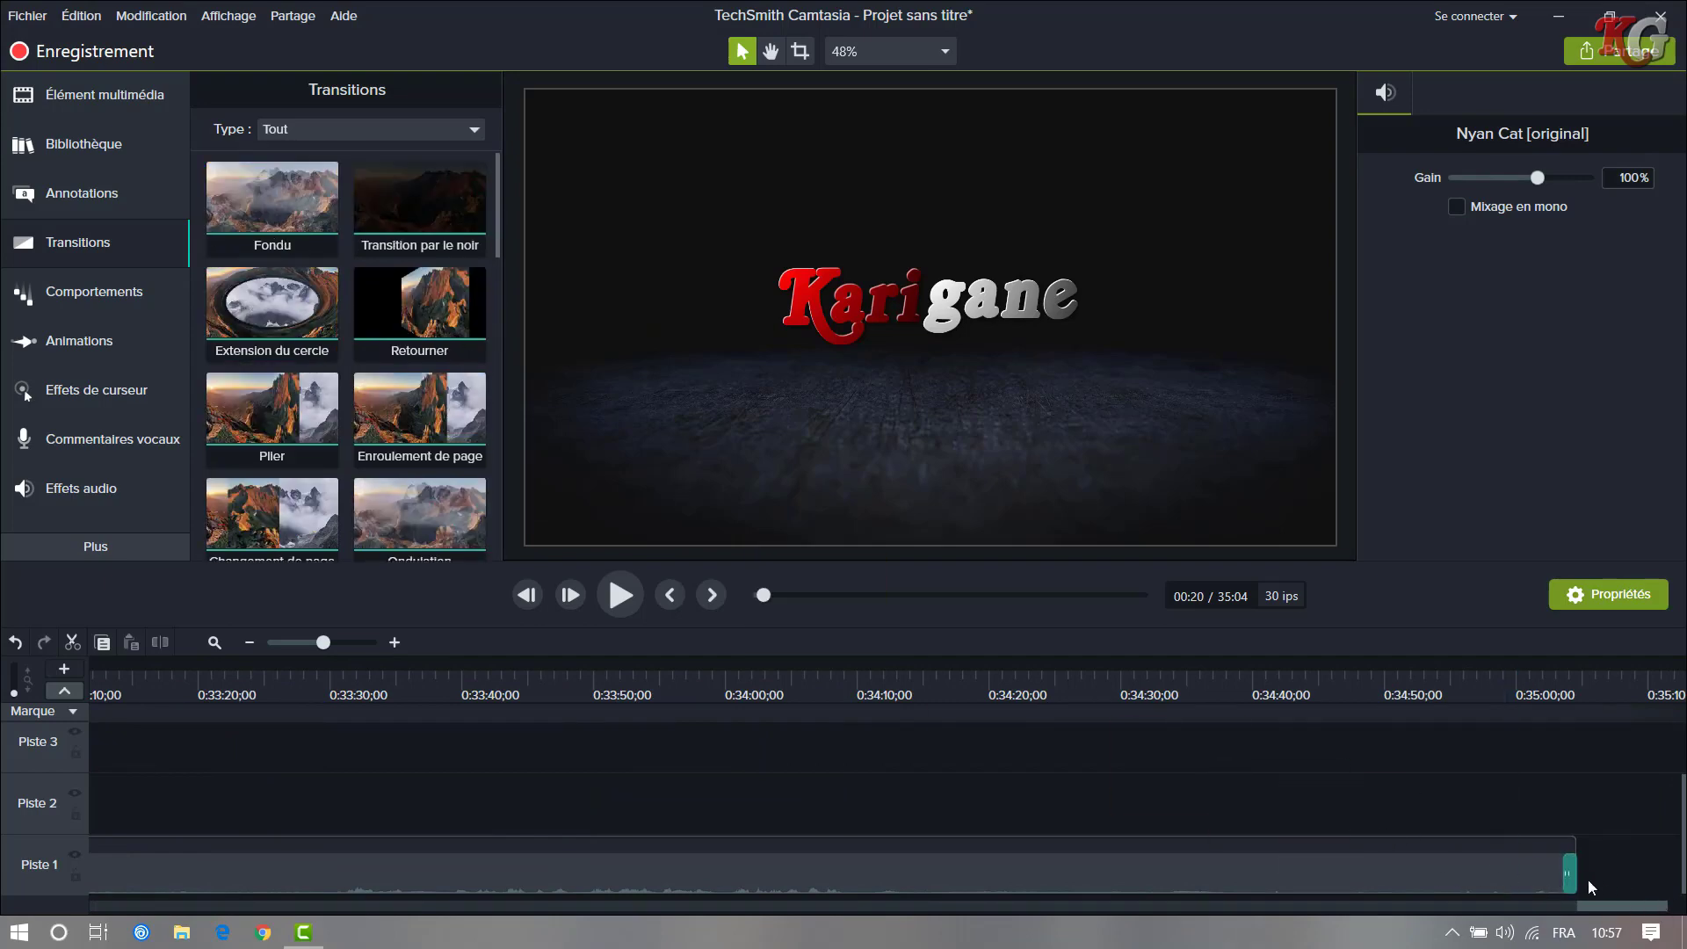
left_click_drag(1653, 909, 131, 887)
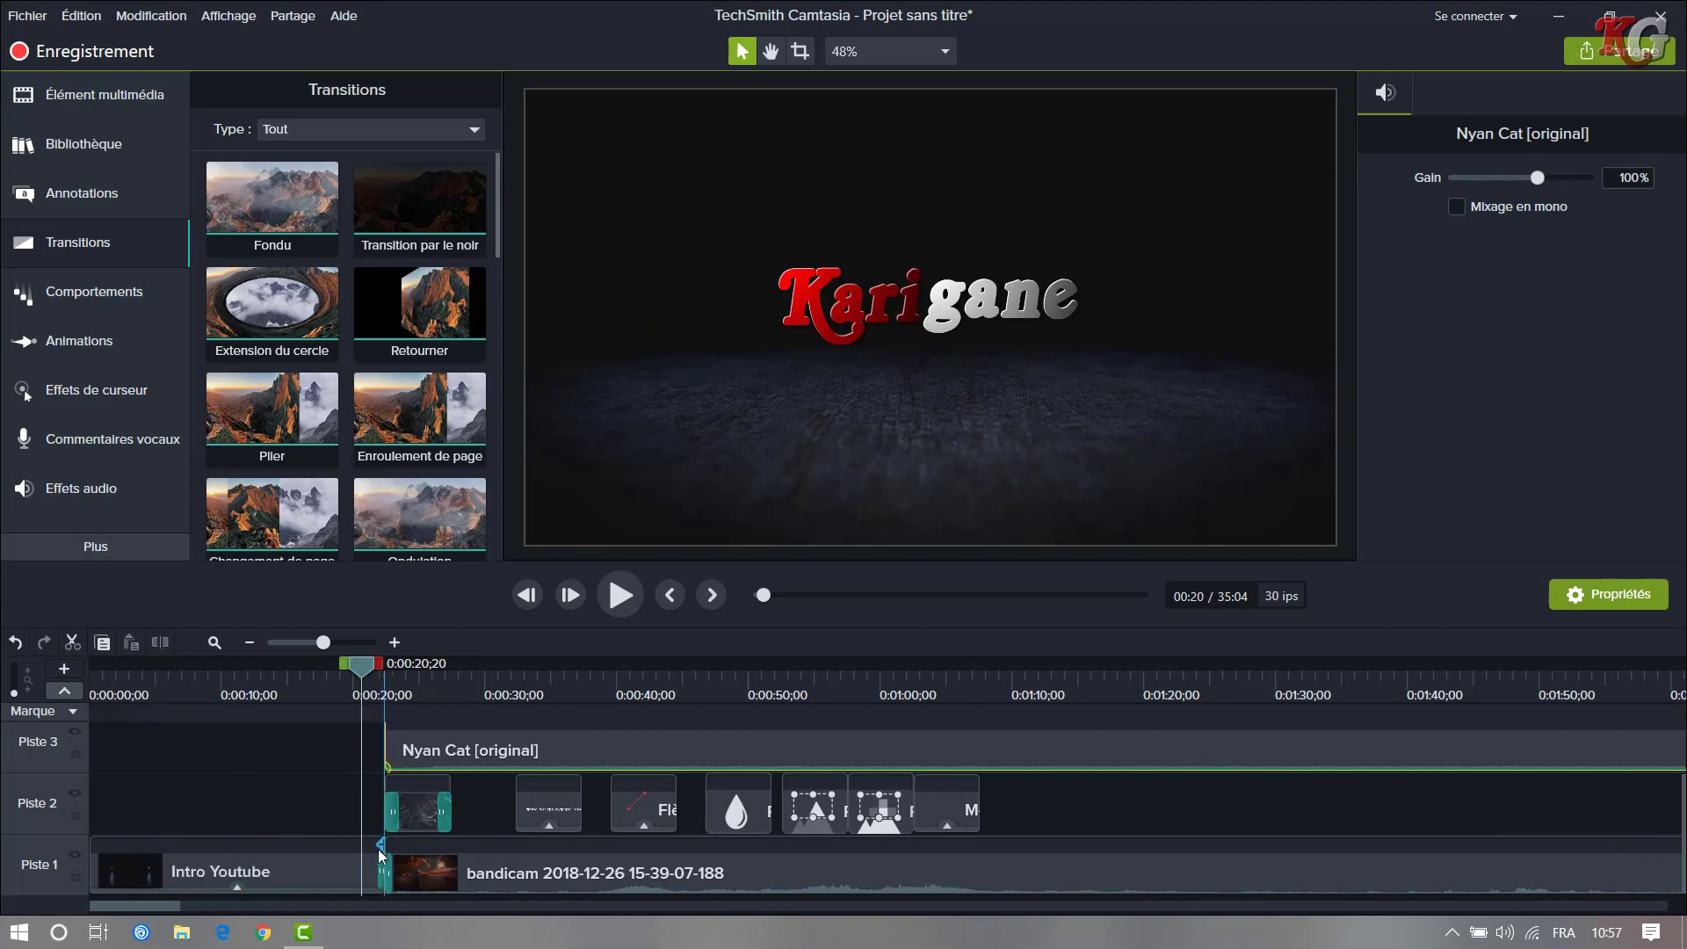
left_click(370, 755)
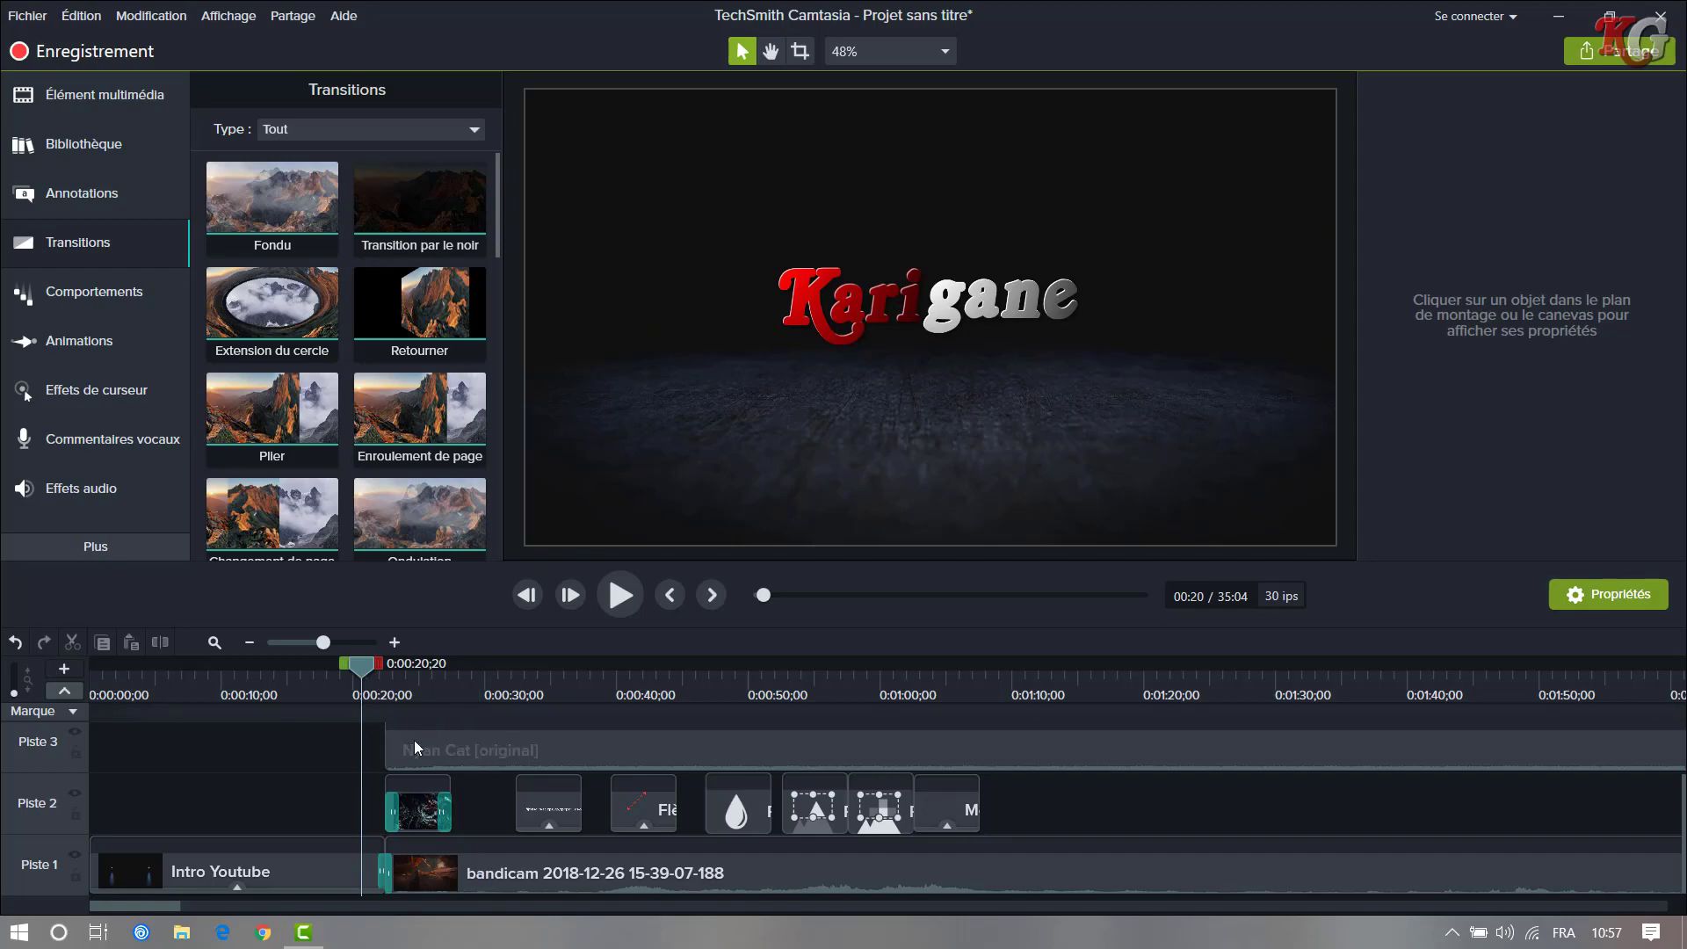
left_click_drag(288, 313, 272, 208)
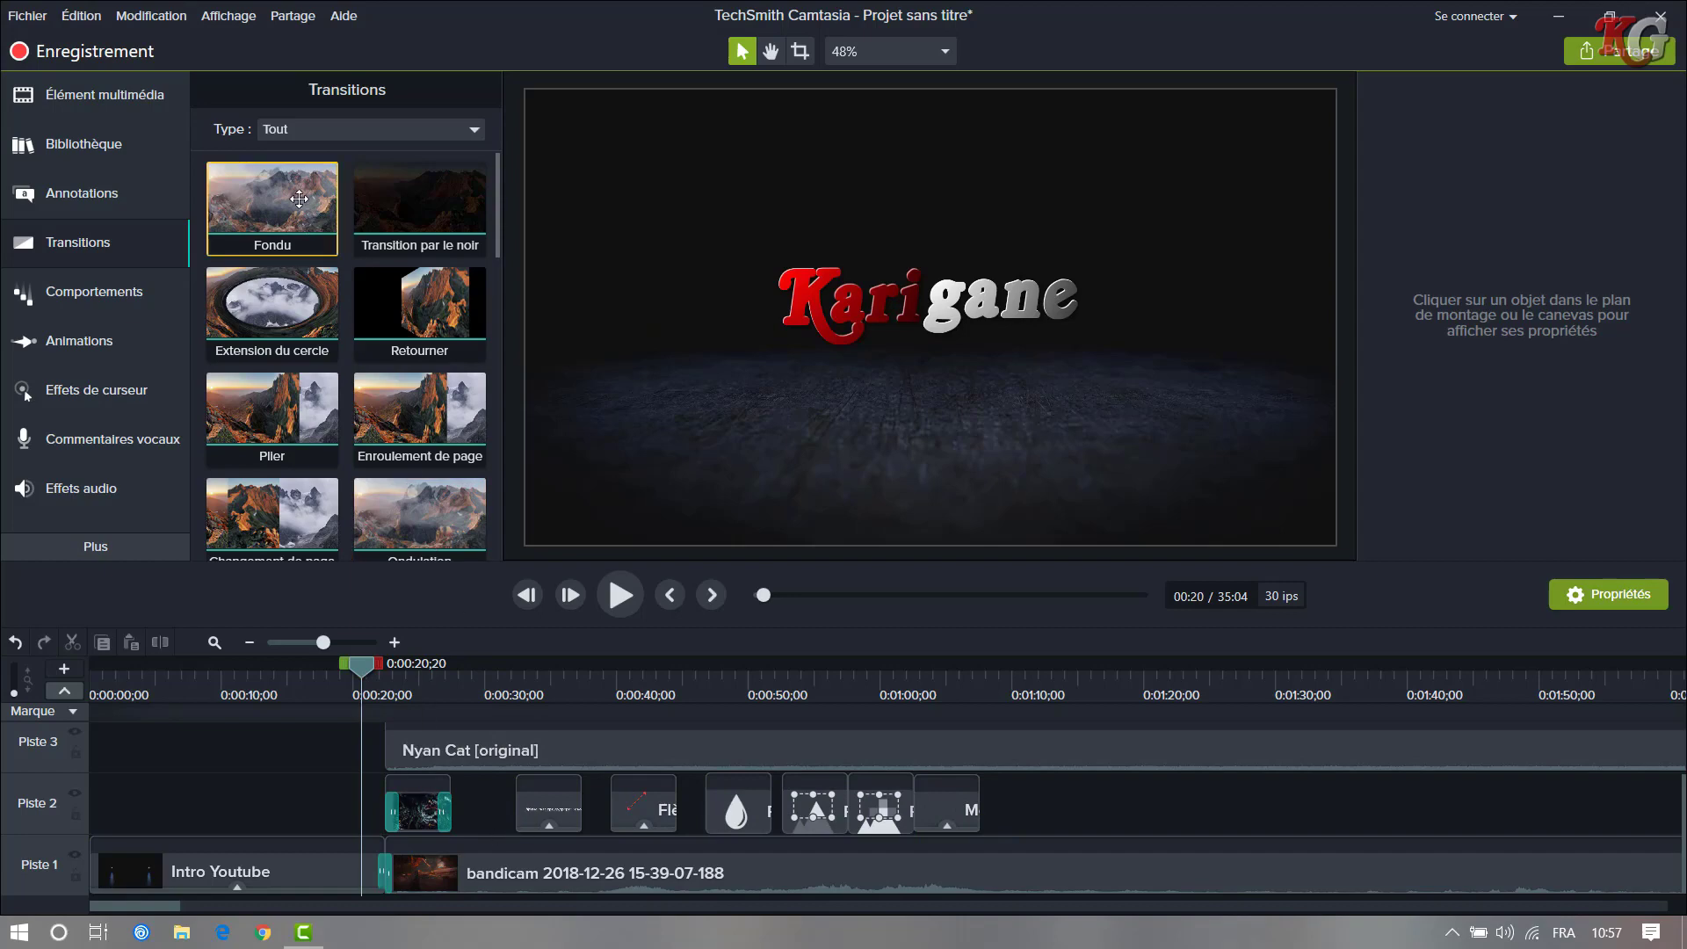
left_click_drag(299, 199, 640, 810)
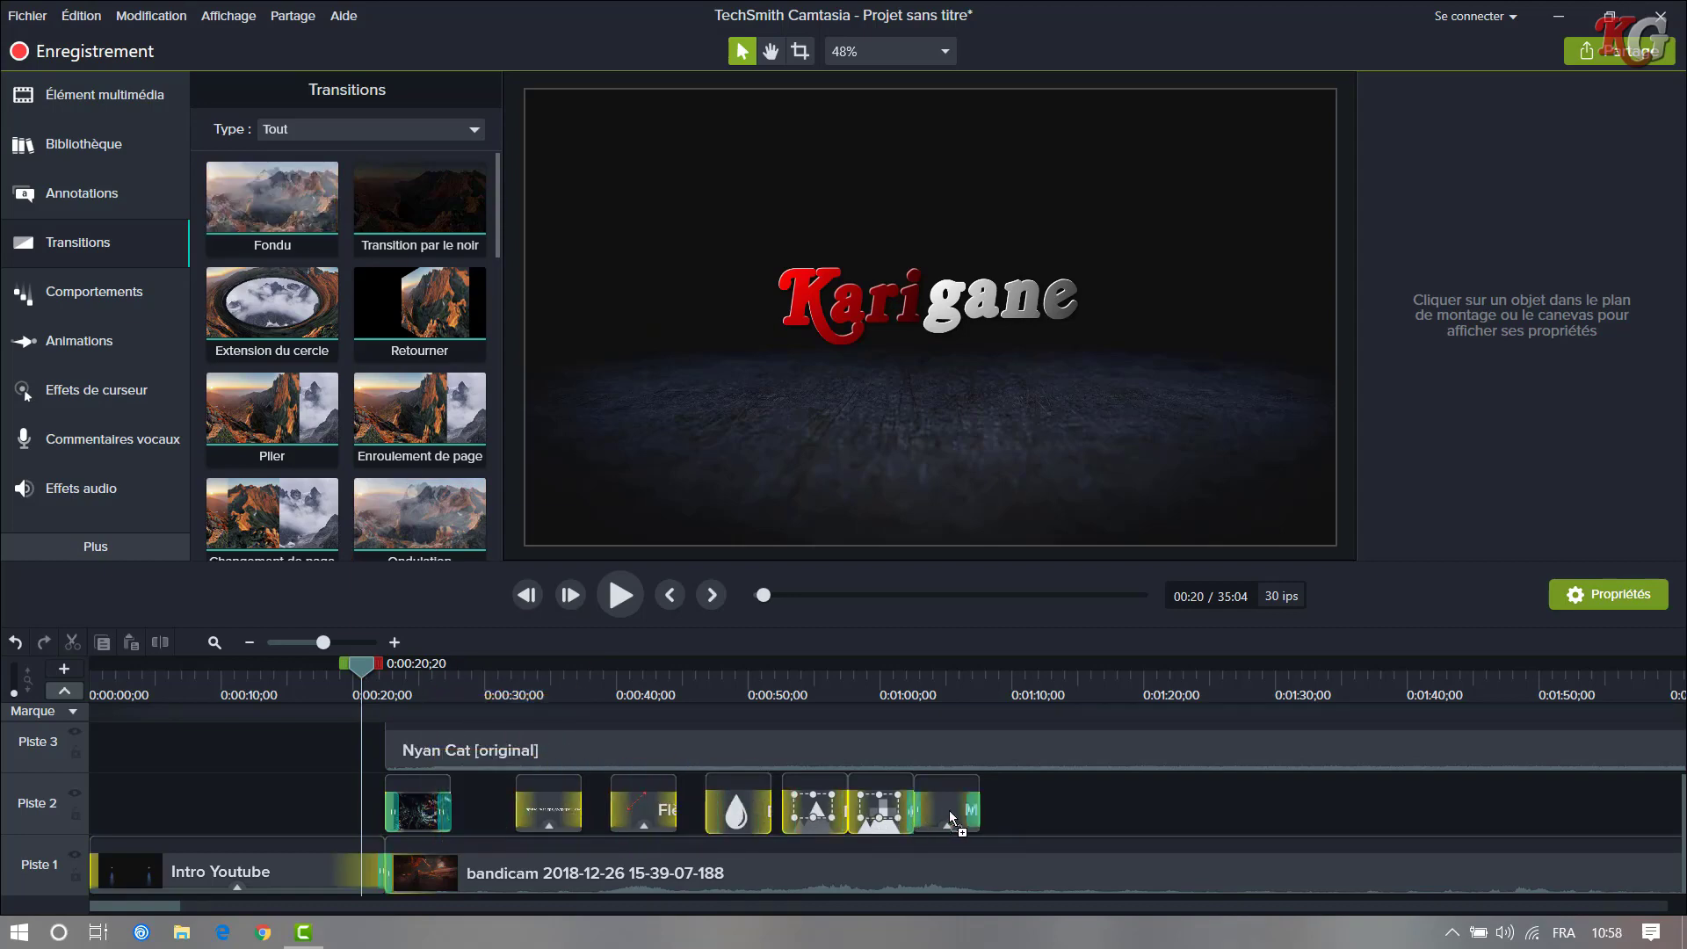
mouse_move(949, 810)
left_mouse_down()
mouse_move(925, 401)
mouse_move(872, 351)
mouse_move(873, 365)
mouse_move(676, 325)
mouse_move(689, 298)
mouse_move(909, 290)
mouse_move(802, 733)
mouse_move(888, 804)
mouse_move(886, 211)
mouse_move(818, 295)
mouse_move(961, 247)
mouse_move(1007, 598)
mouse_move(958, 794)
left_mouse_up()
mouse_move(549, 810)
left_mouse_down()
mouse_move(510, 514)
mouse_move(635, 771)
mouse_move(615, 807)
mouse_move(654, 810)
mouse_move(527, 810)
left_mouse_up()
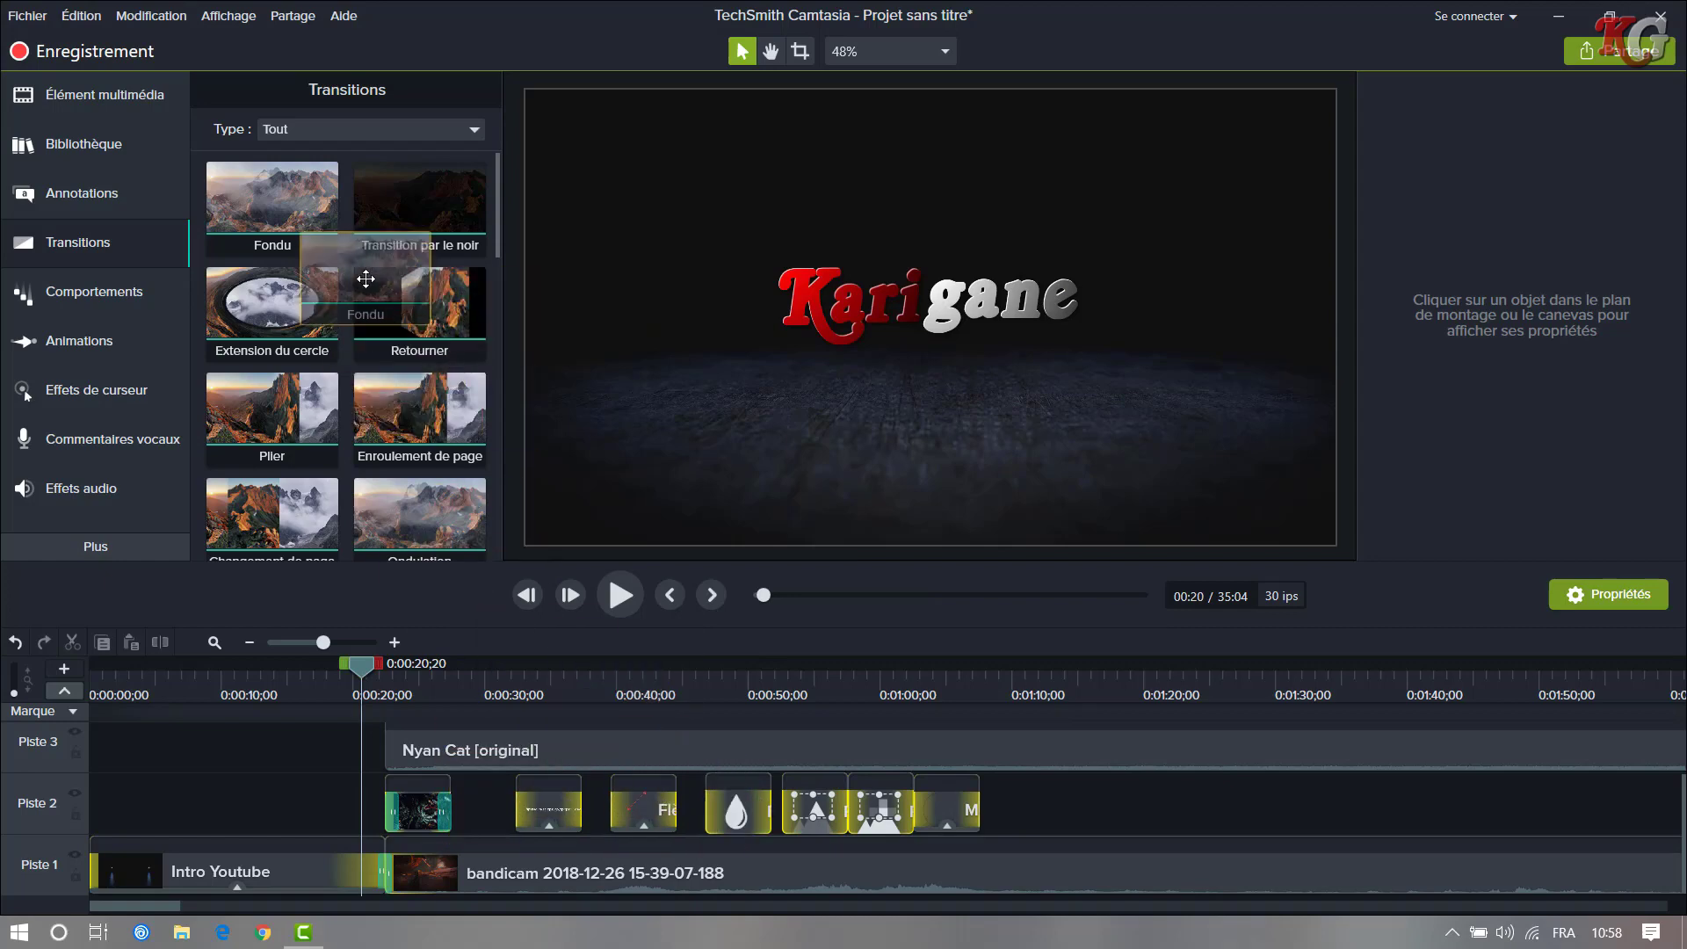
- Delete the transitions on both ends of the Venom image and the Fondu between Intro Youtube and the bandicam clip
right_click(392, 815)
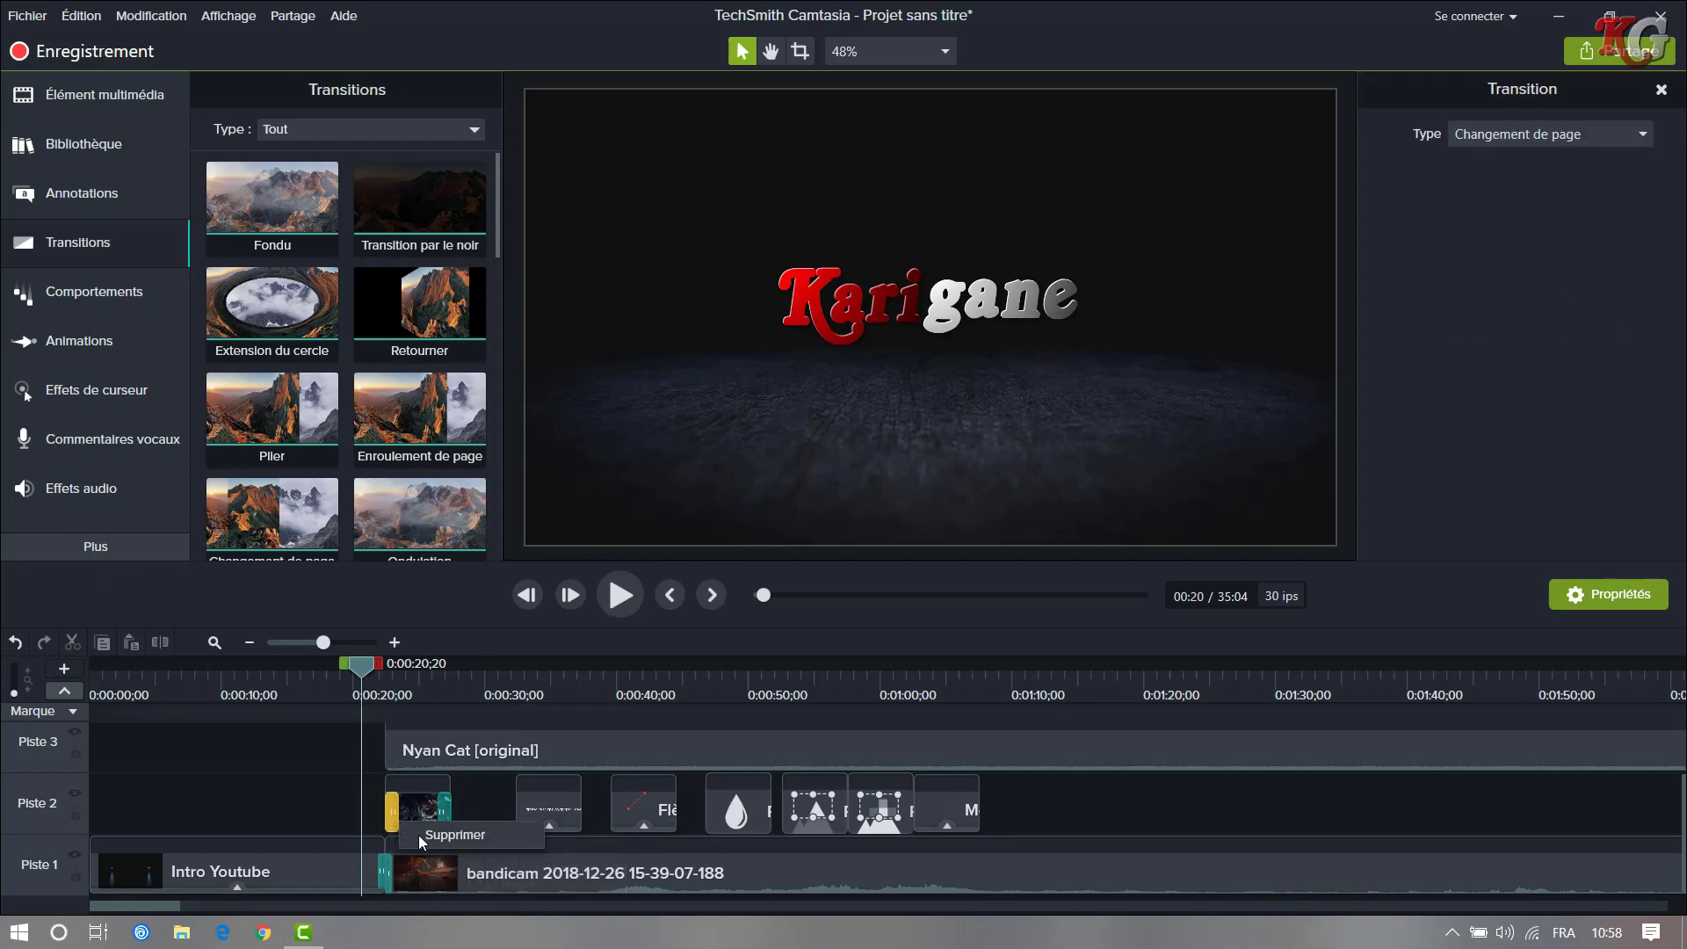
left_click(420, 836)
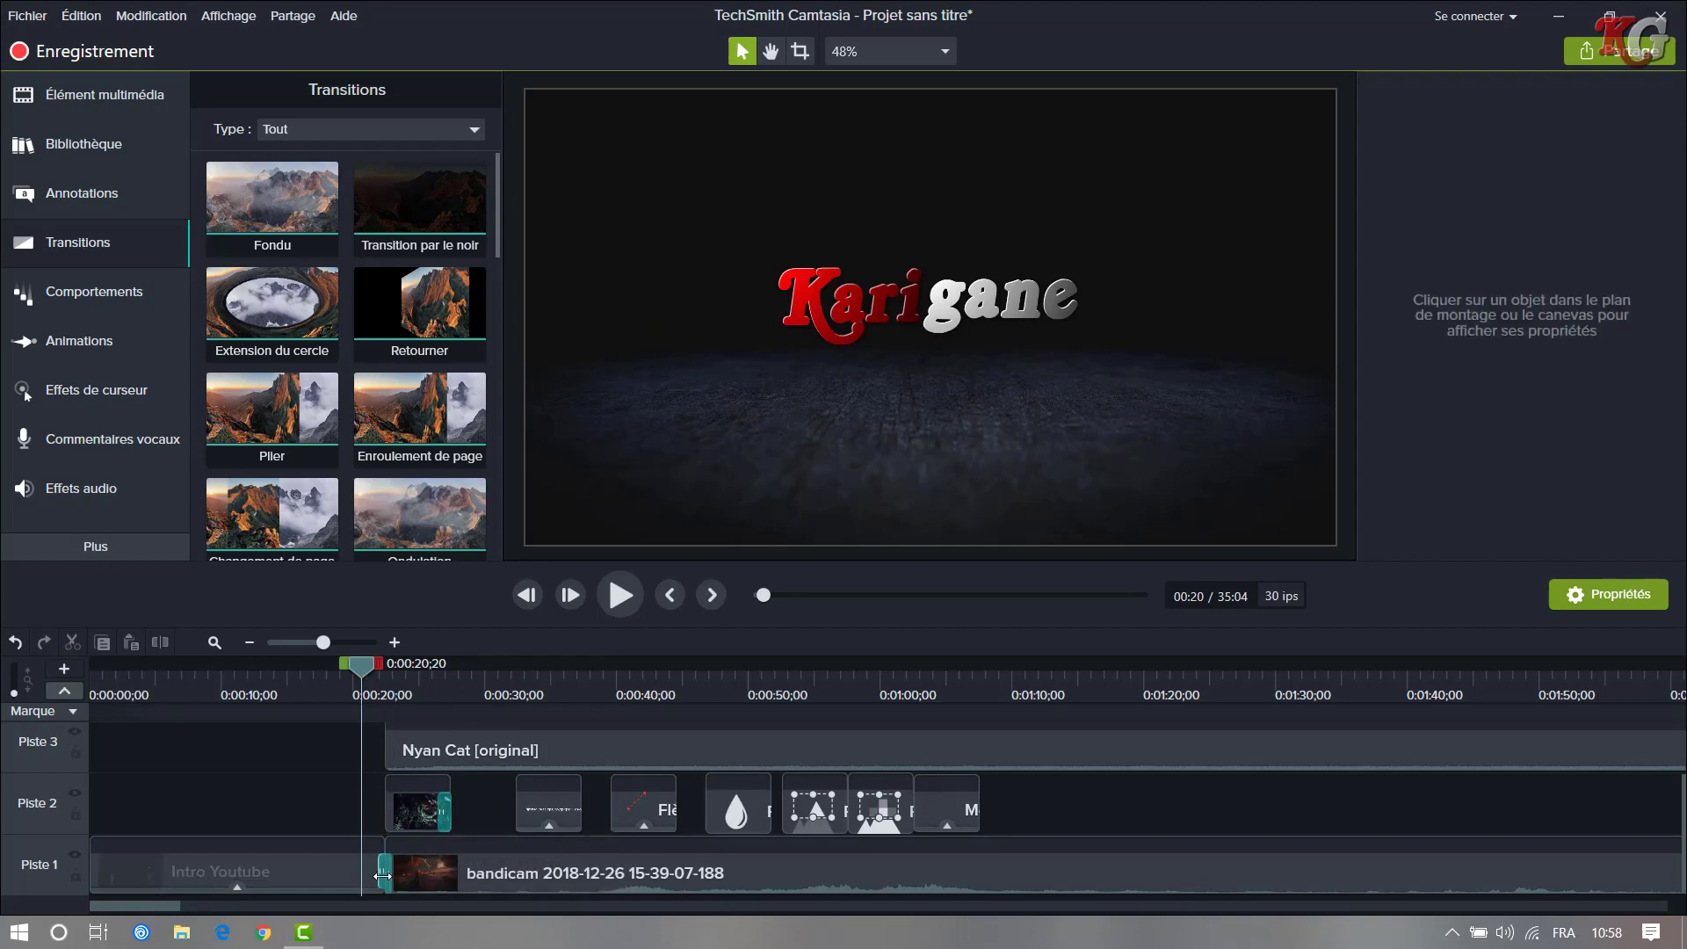
right_click(386, 865)
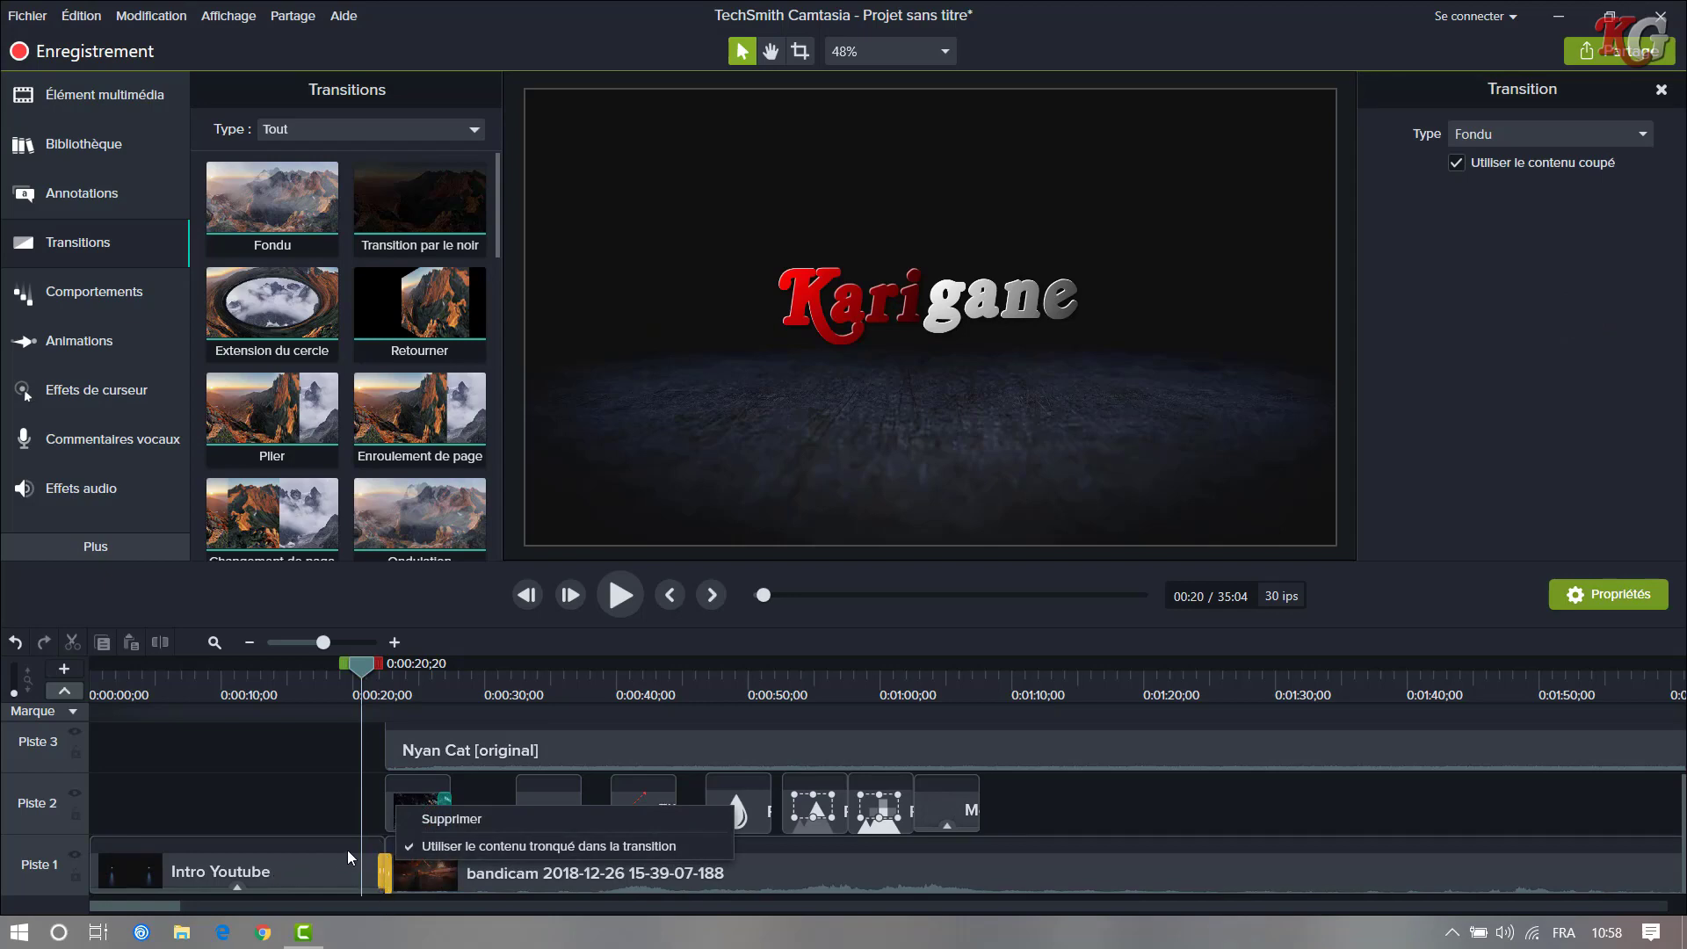
left_click(463, 820)
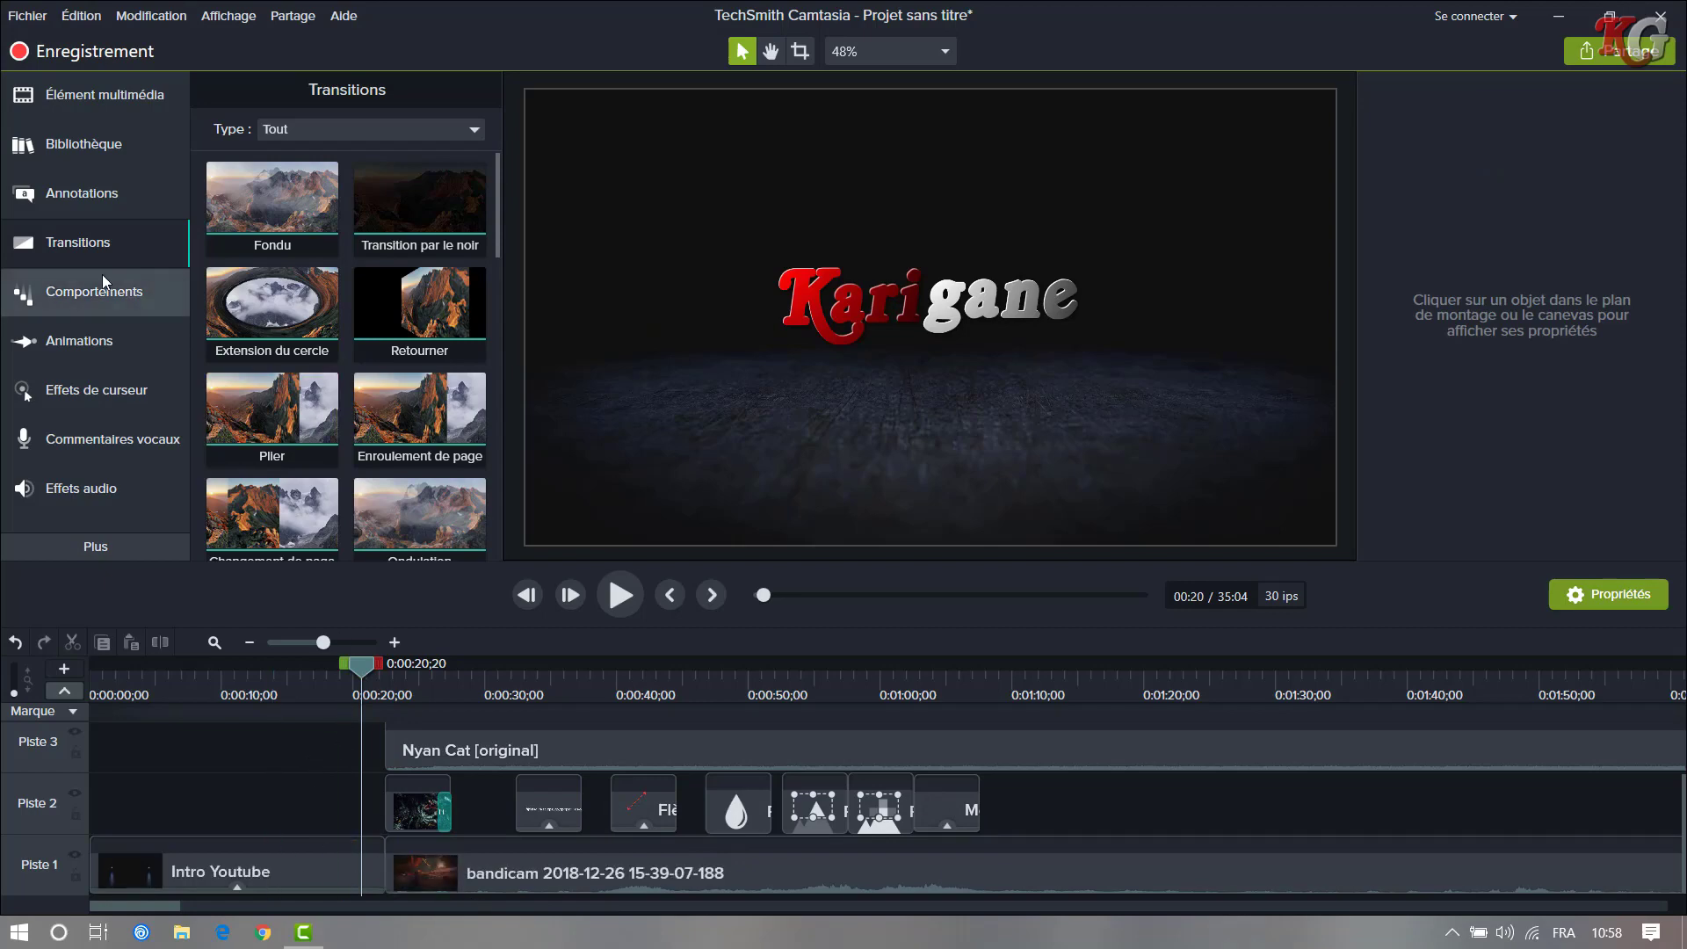
left_click(77, 279)
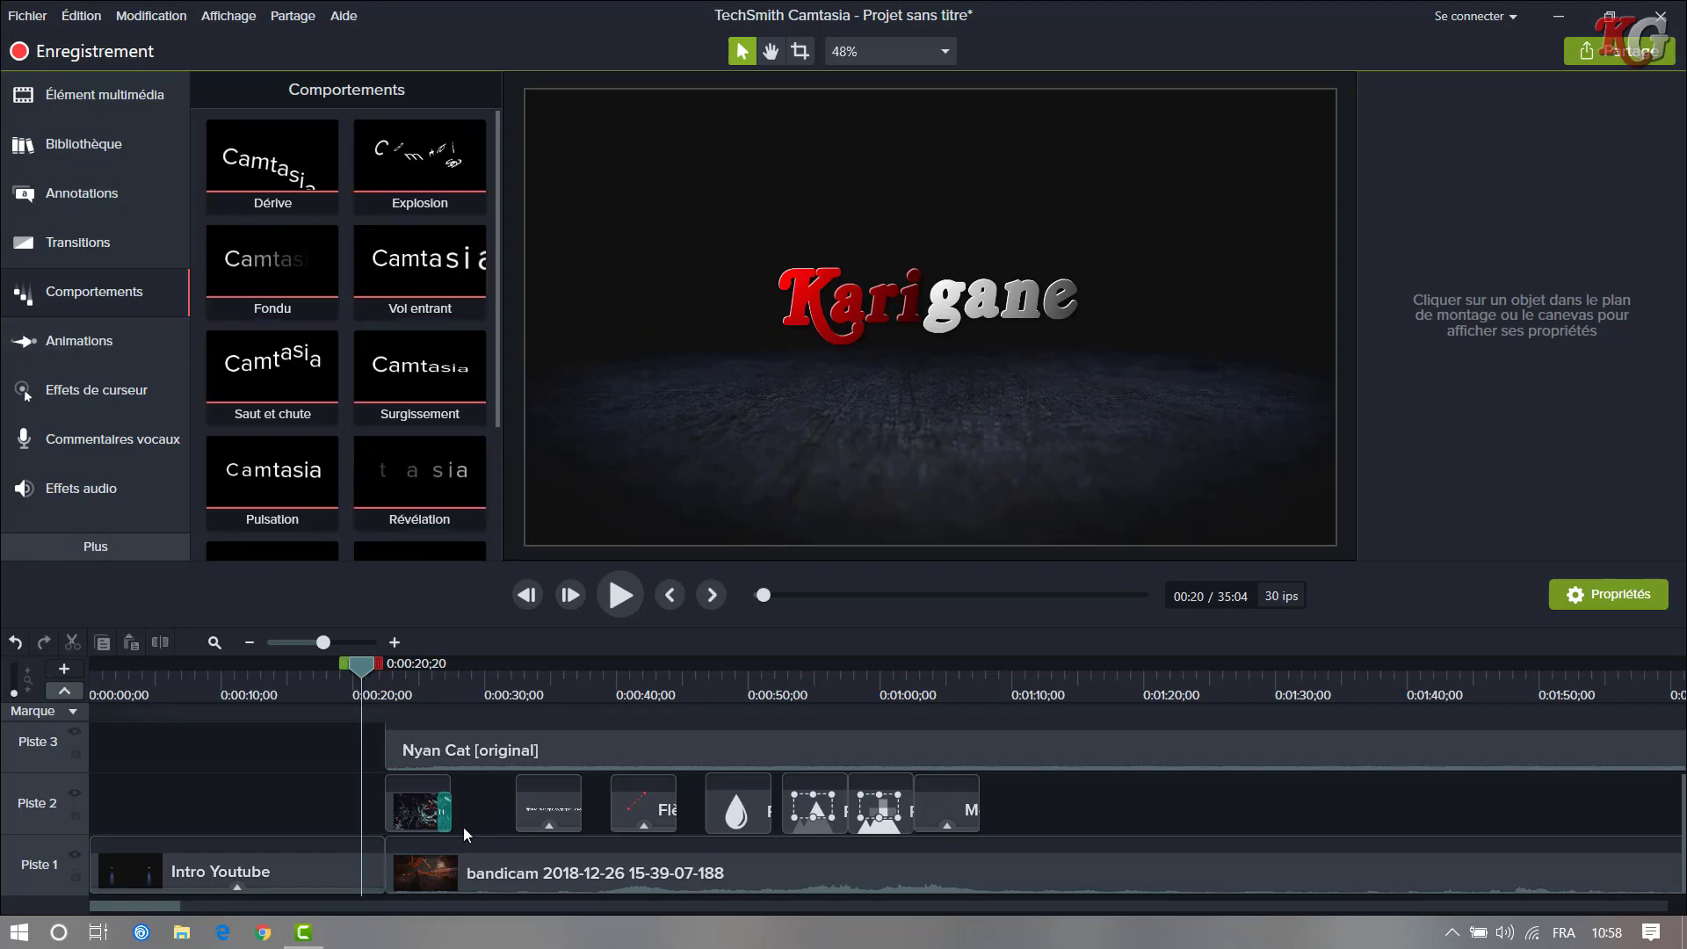
right_click(439, 803)
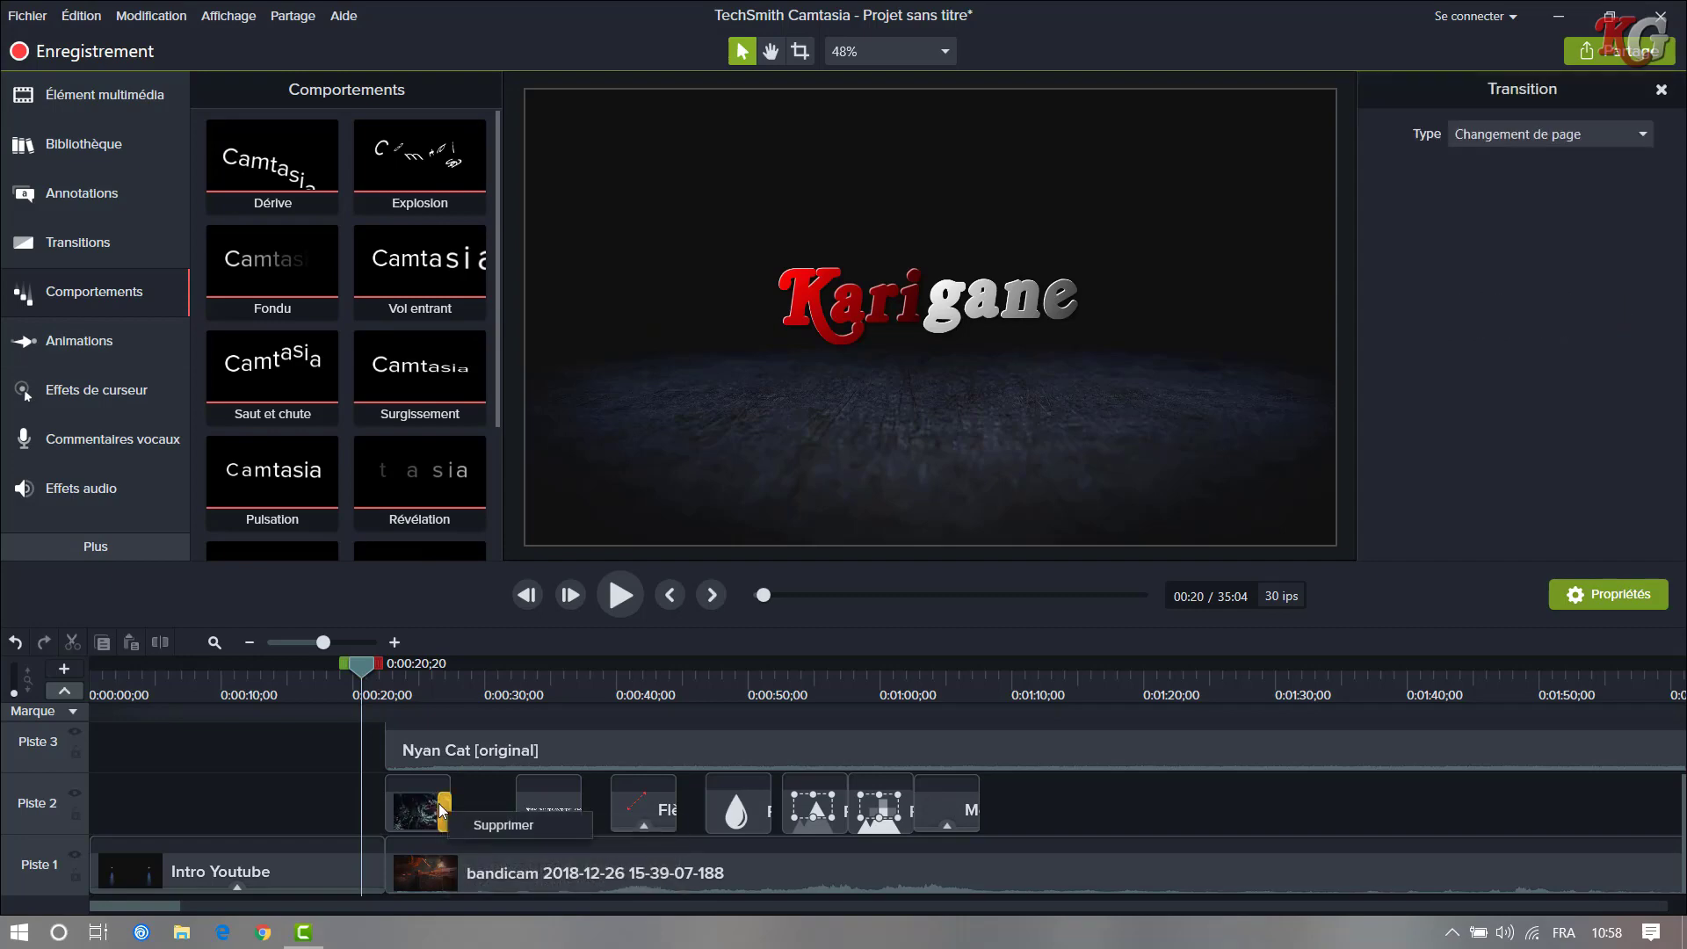
left_click(482, 827)
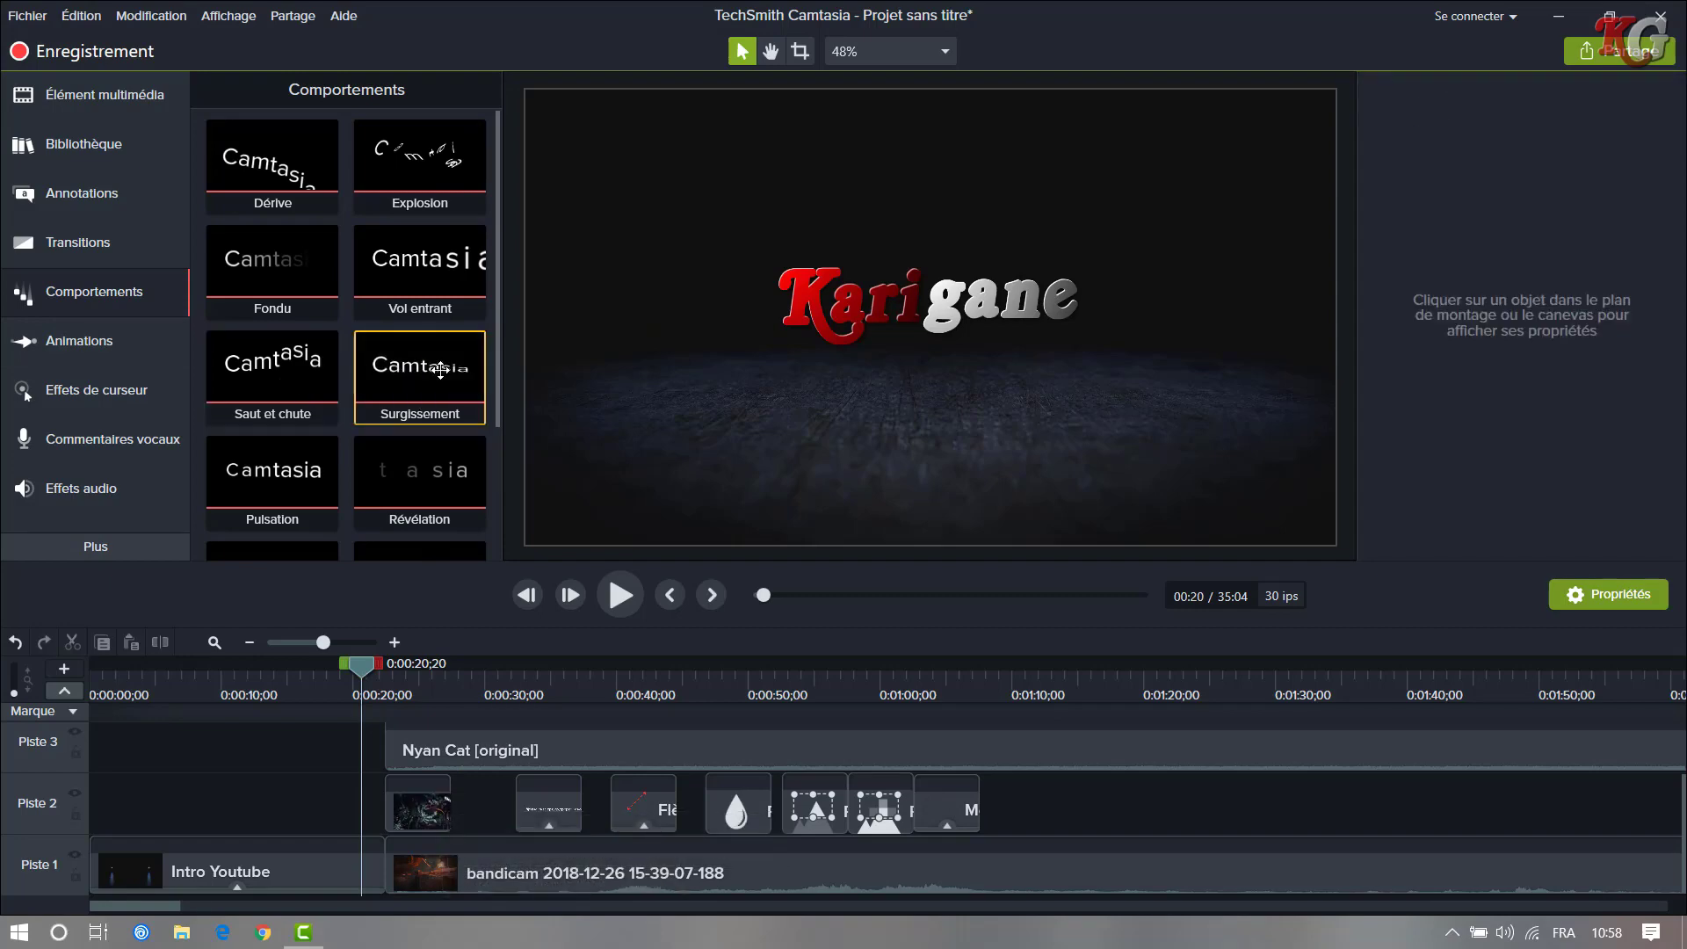
- Apply the Surgissement behavior to the Venom image, with the bandicam and Nyan Cat clips shifted clear of it, and preview from 0:00:21;12
left_click_drag(441, 360, 617, 871)
left_click_drag(466, 756, 610, 730)
mouse_move(355, 668)
left_mouse_down()
mouse_move(393, 672)
mouse_move(372, 662)
left_mouse_up()
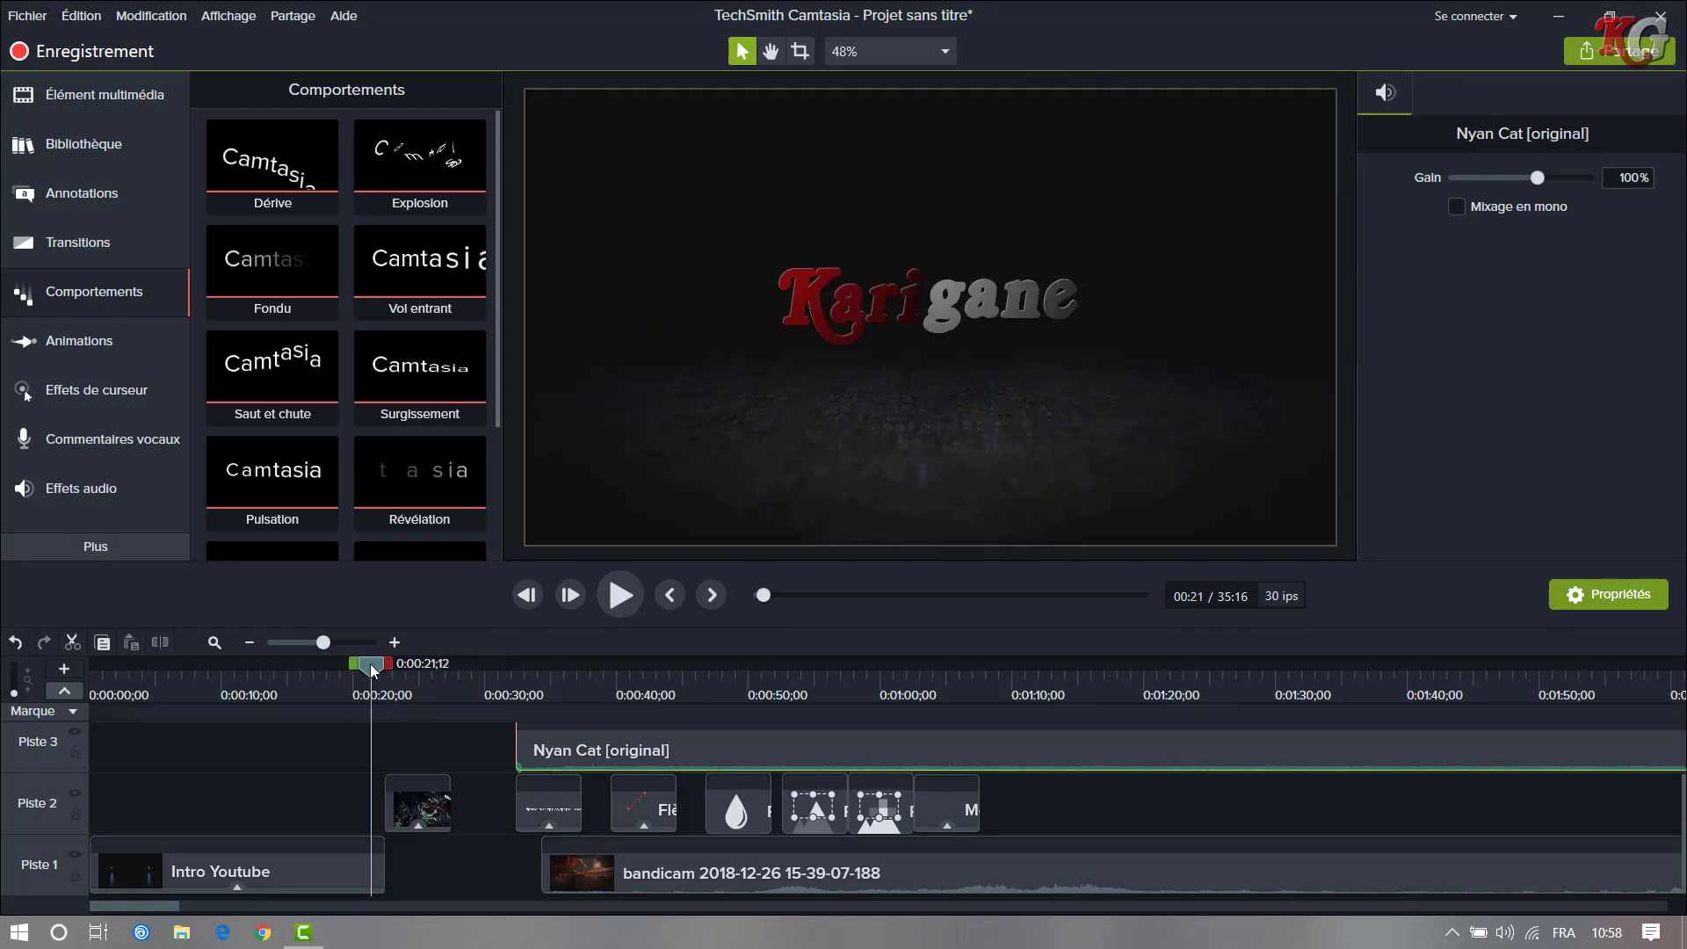
left_click(601, 605)
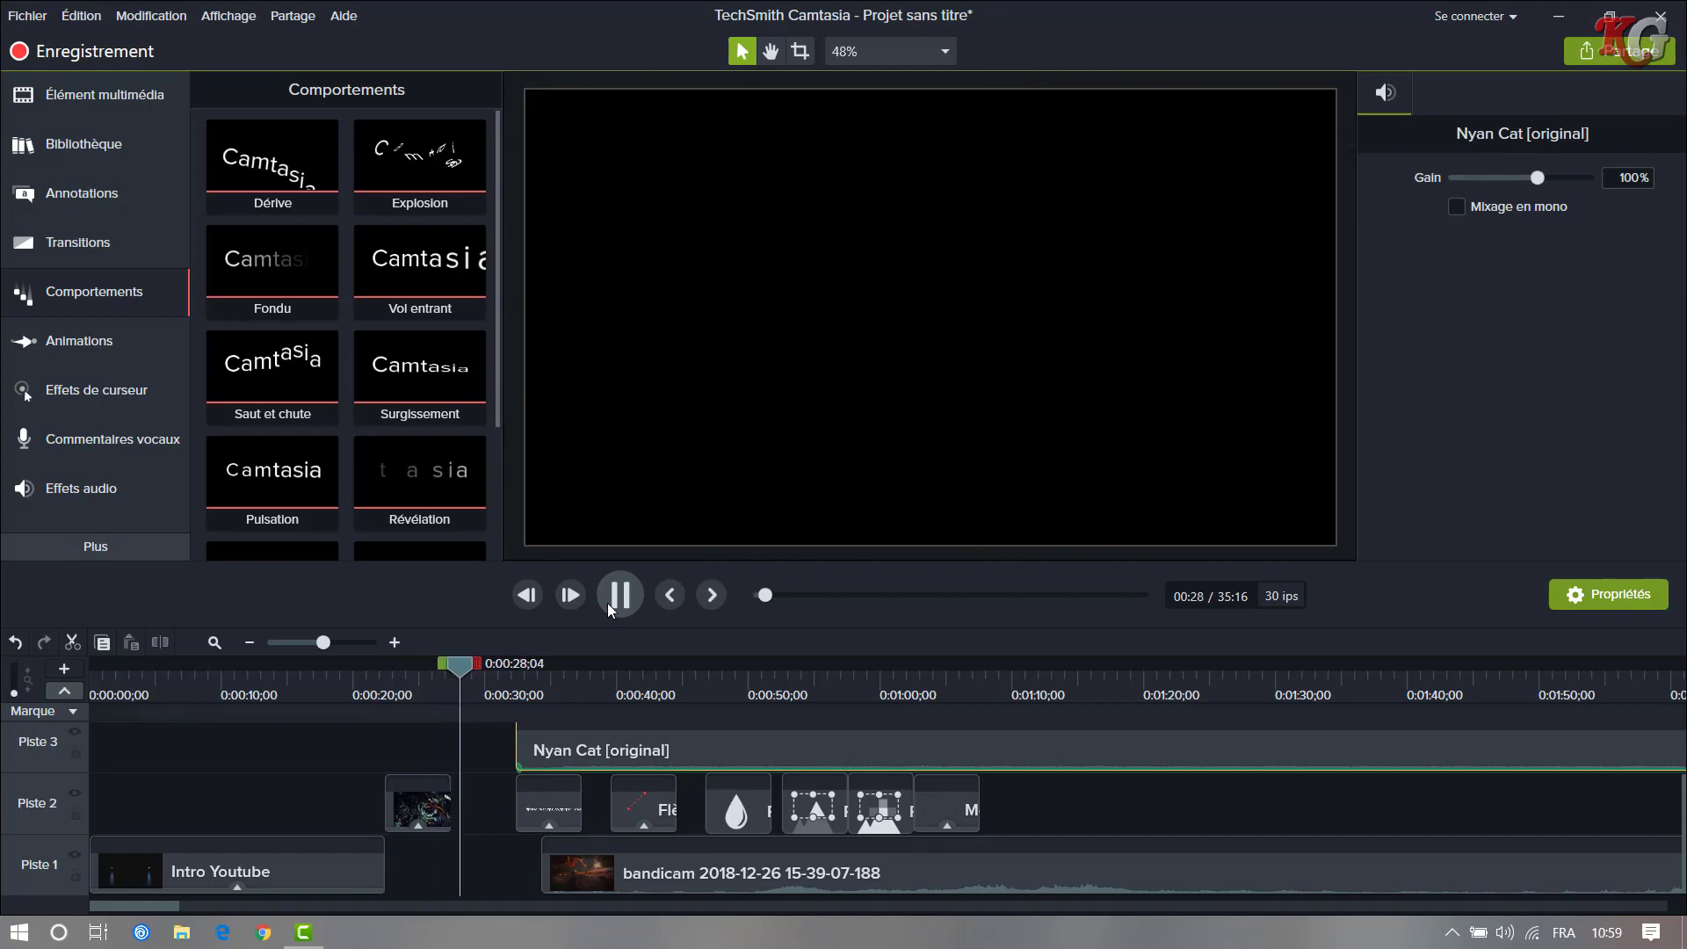
left_click(620, 595)
- Extend the Venom image on Piste 2 to about 0:00:31 and set the playhead to 0:00:31;28
left_click(450, 804)
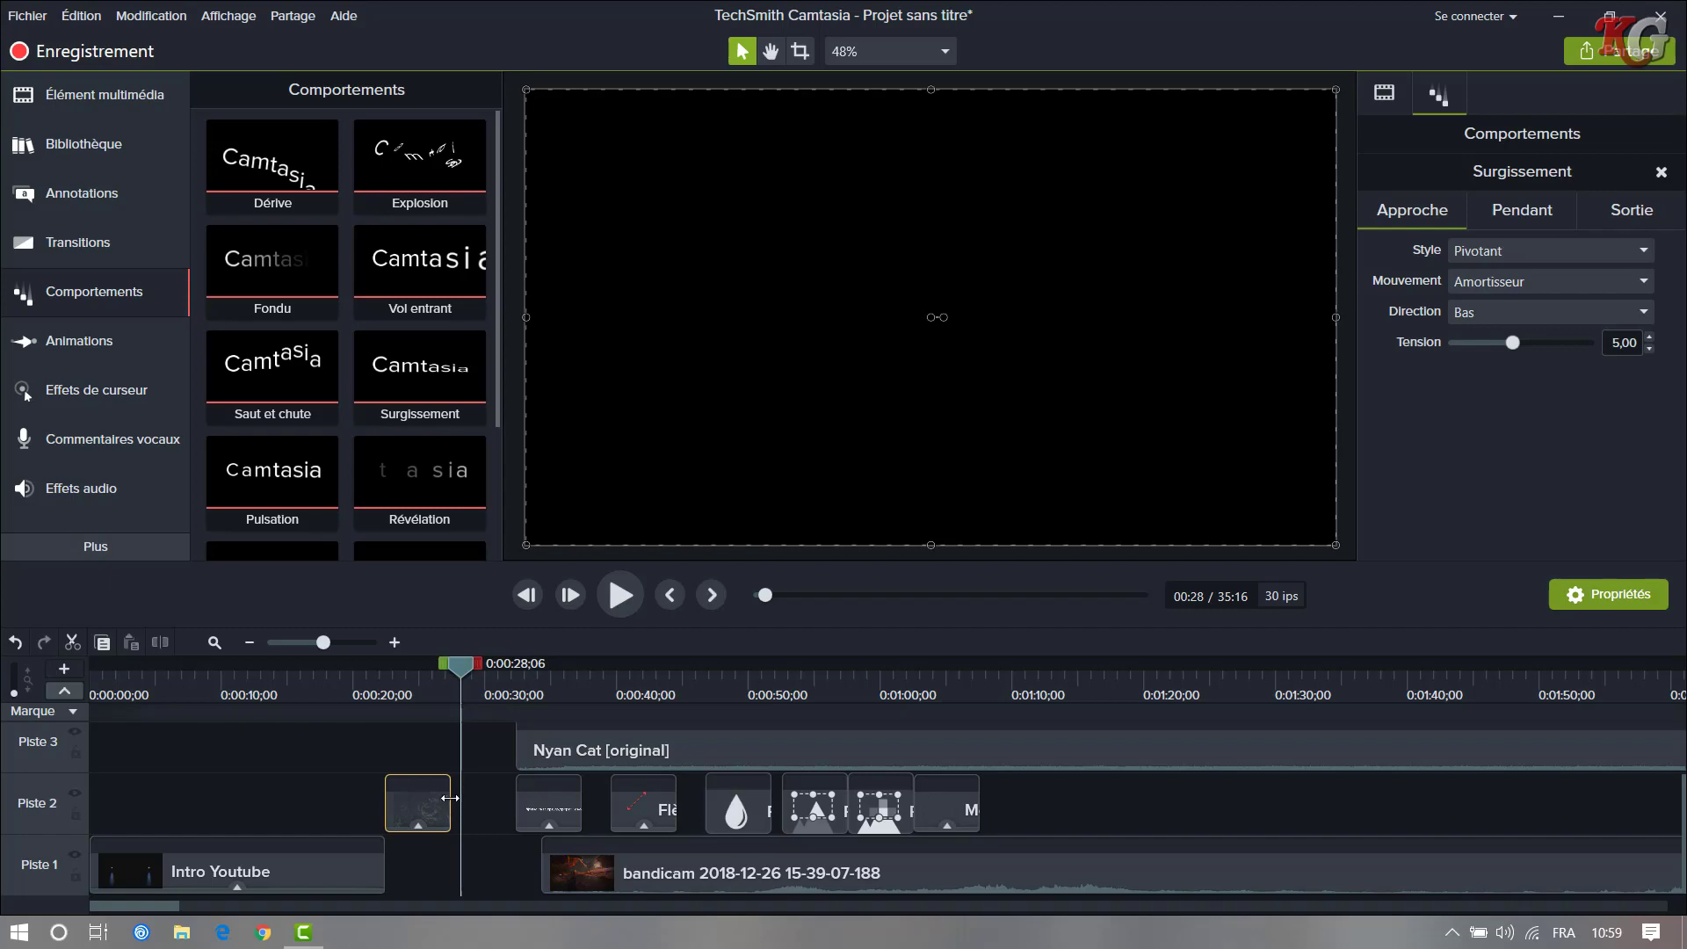
left_click_drag(449, 806, 502, 805)
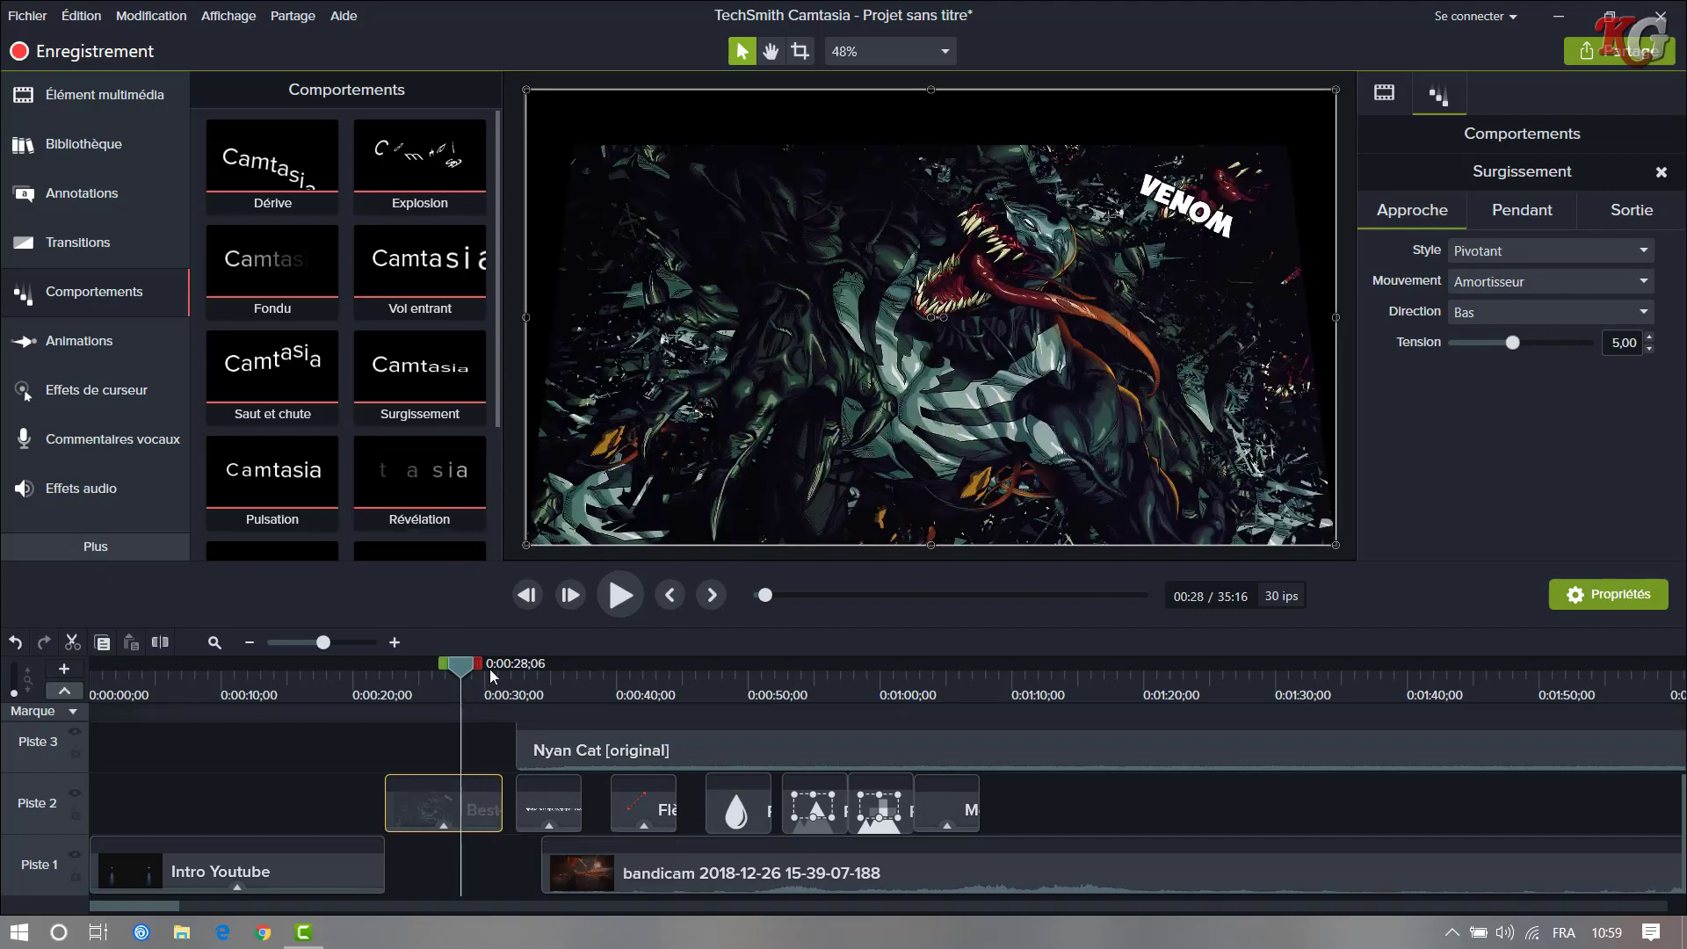
left_click_drag(464, 670, 510, 670)
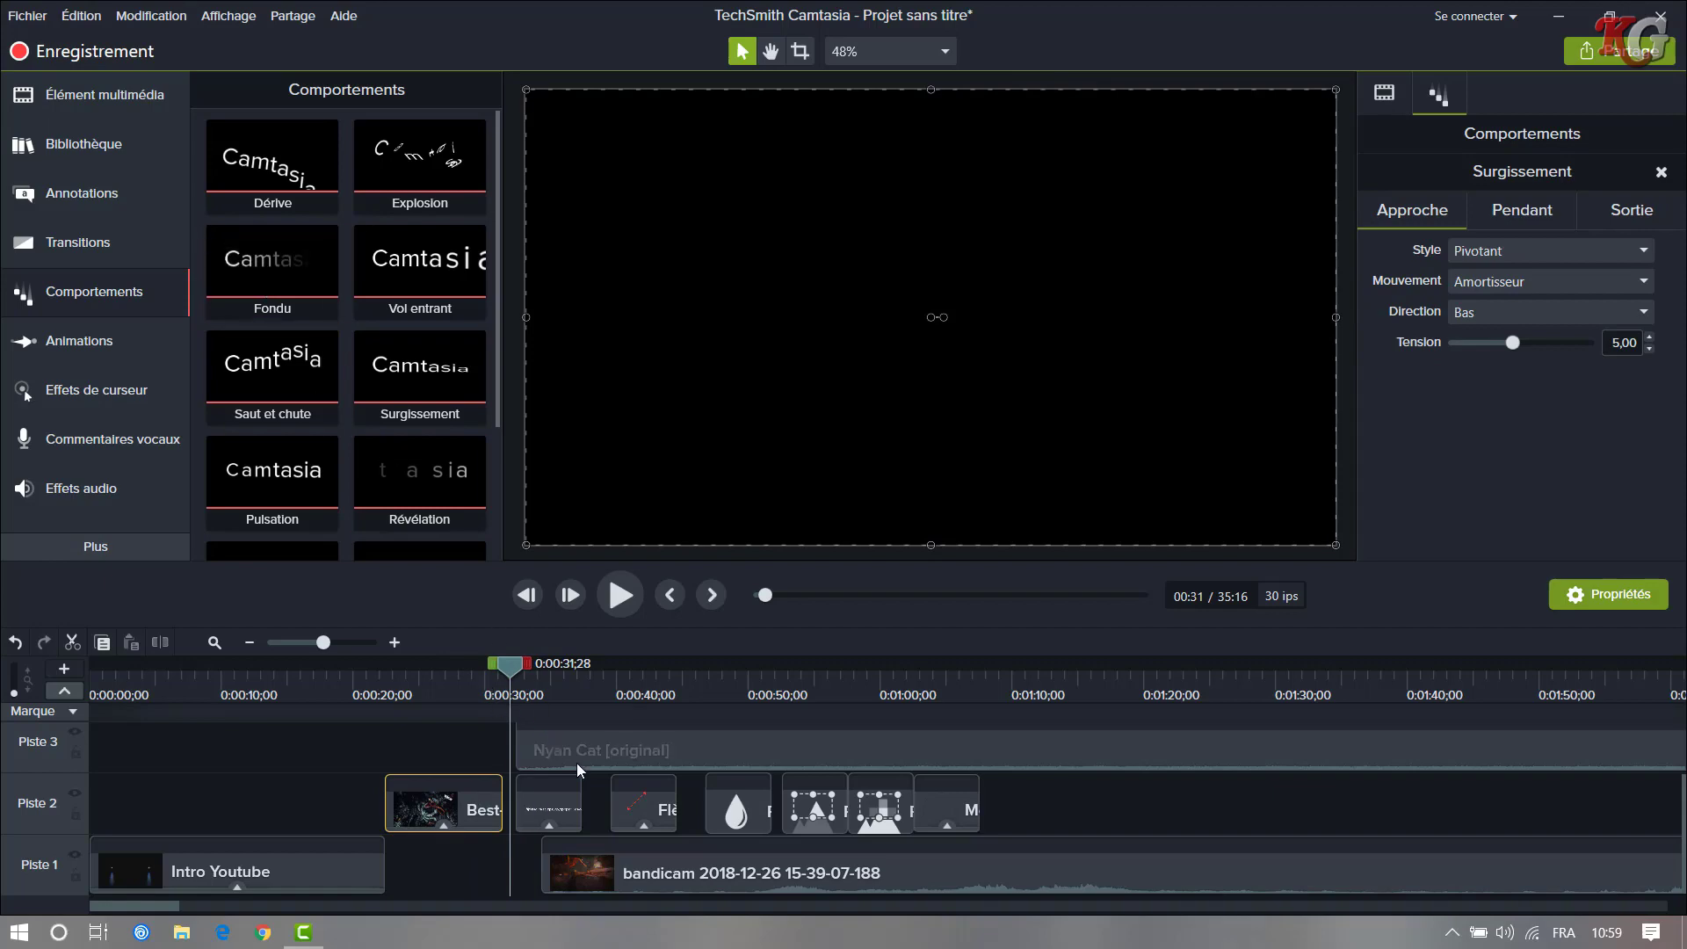
- Move the text caption on Piste 2 ahead of the Venom image, starting at about 0:00:16, and set the playhead to 0:00:19;20
left_click(548, 794)
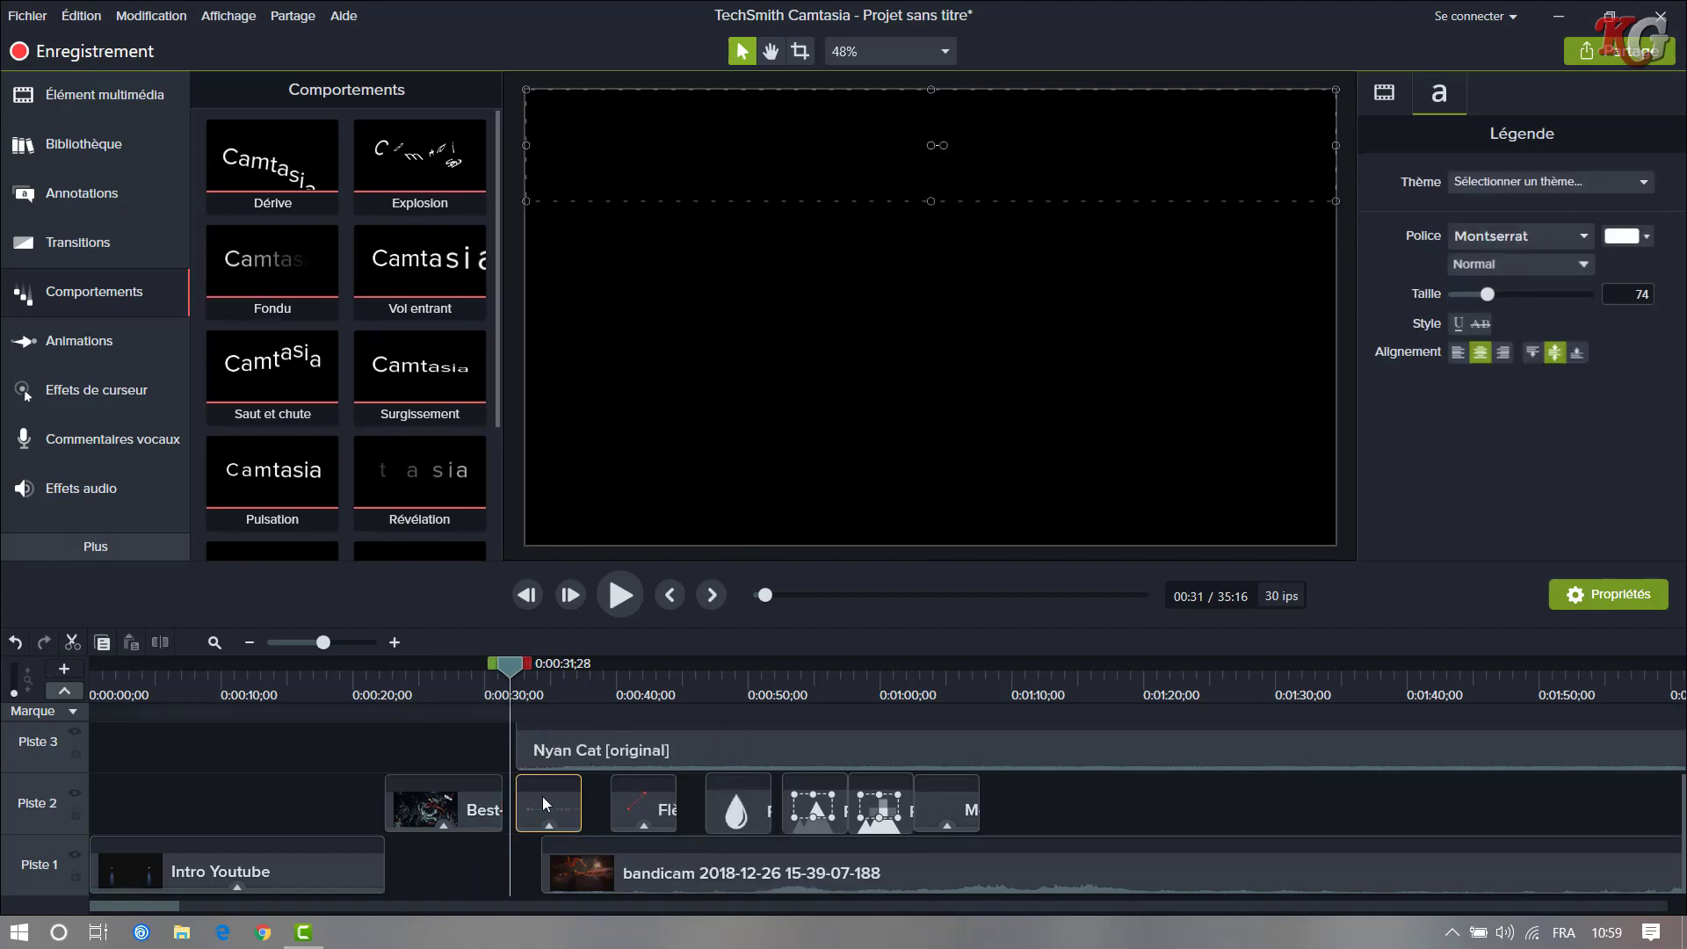
left_click_drag(541, 796, 324, 782)
mouse_move(505, 675)
left_mouse_down()
mouse_move(367, 704)
mouse_move(315, 705)
mouse_move(321, 687)
left_mouse_up()
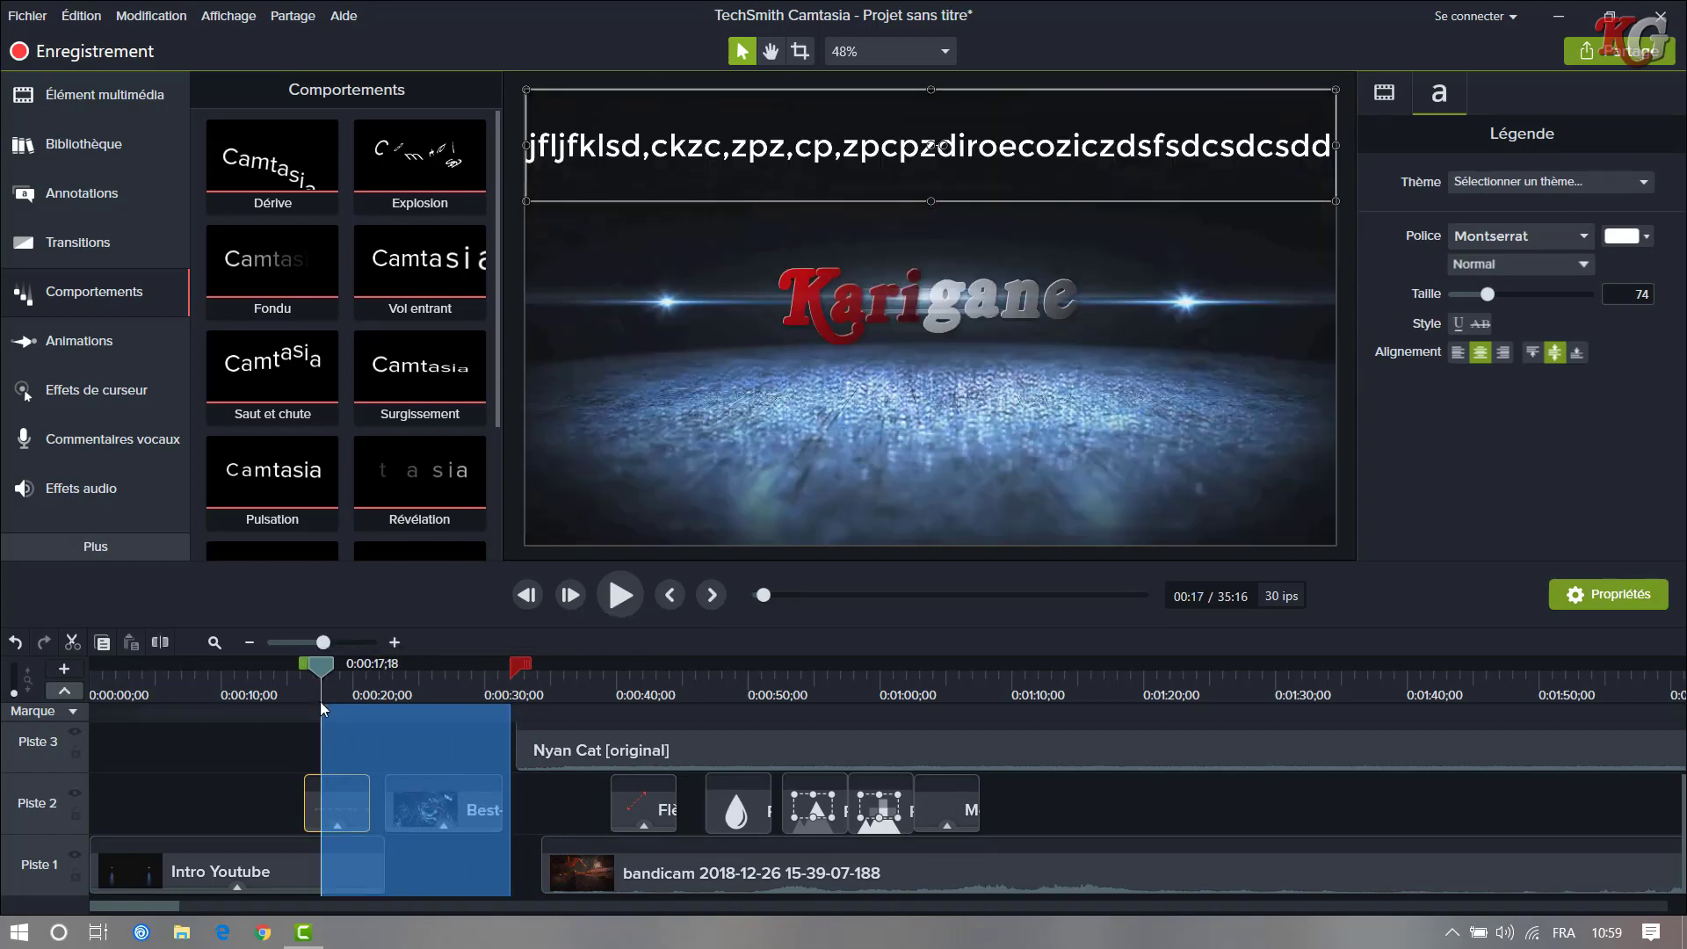
left_click_drag(305, 670, 349, 679)
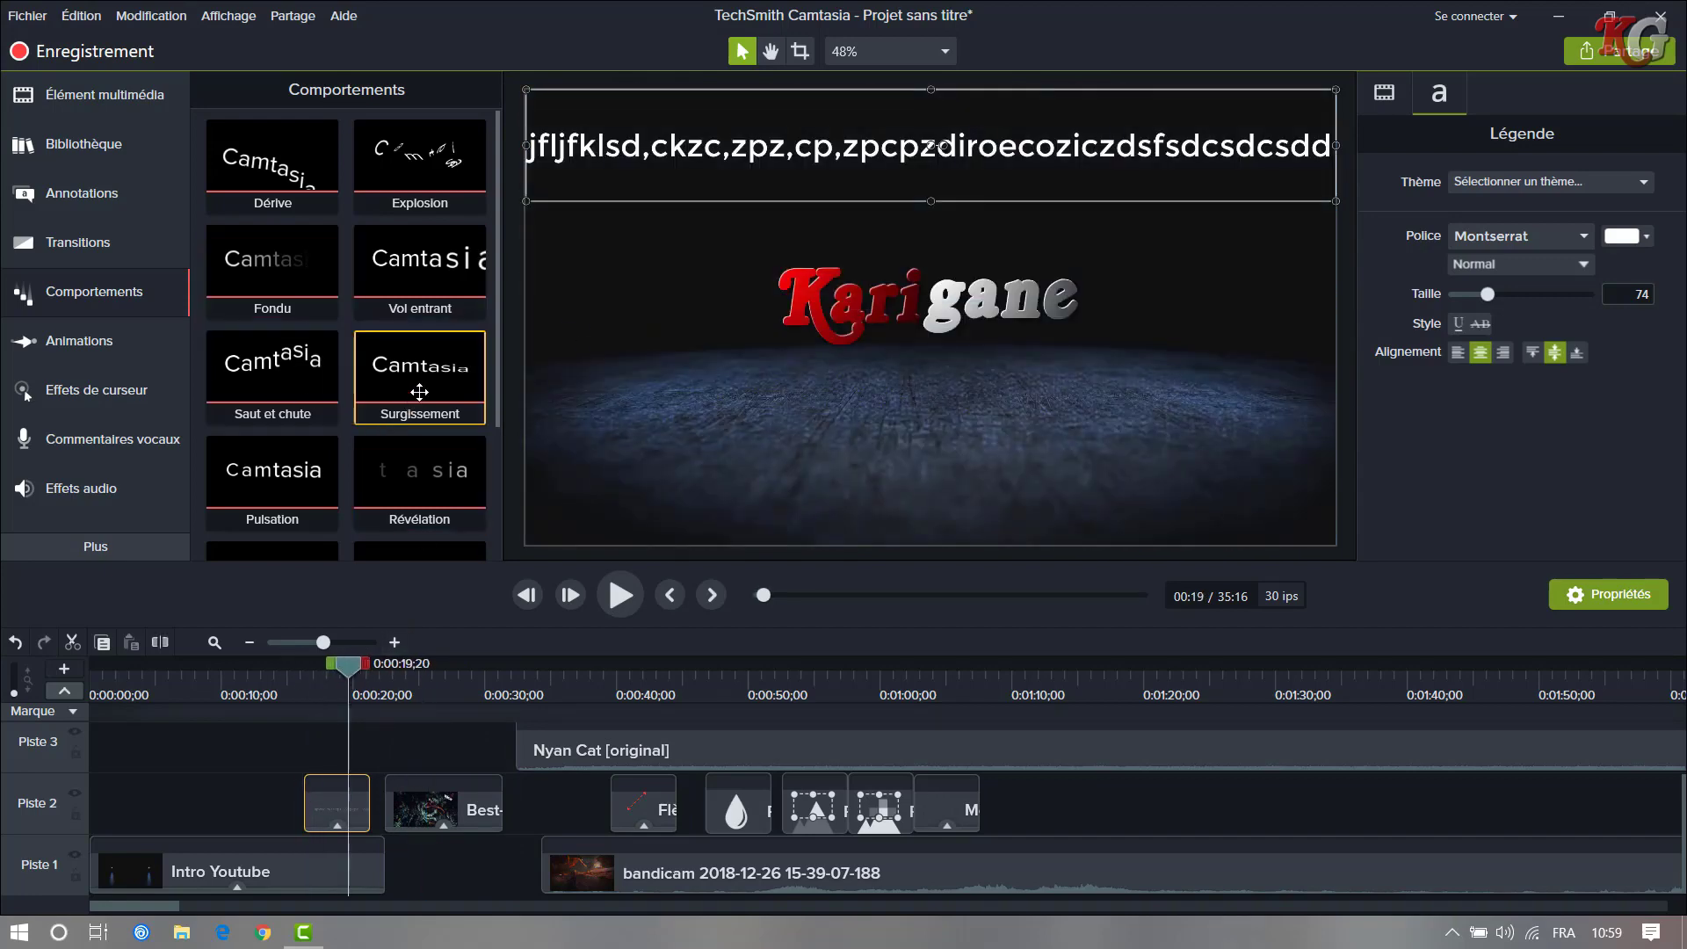
- Apply the Surgissement behavior to the text caption on Piste 2 and preview it from 0:00:15;06
left_click_drag(413, 386, 349, 784)
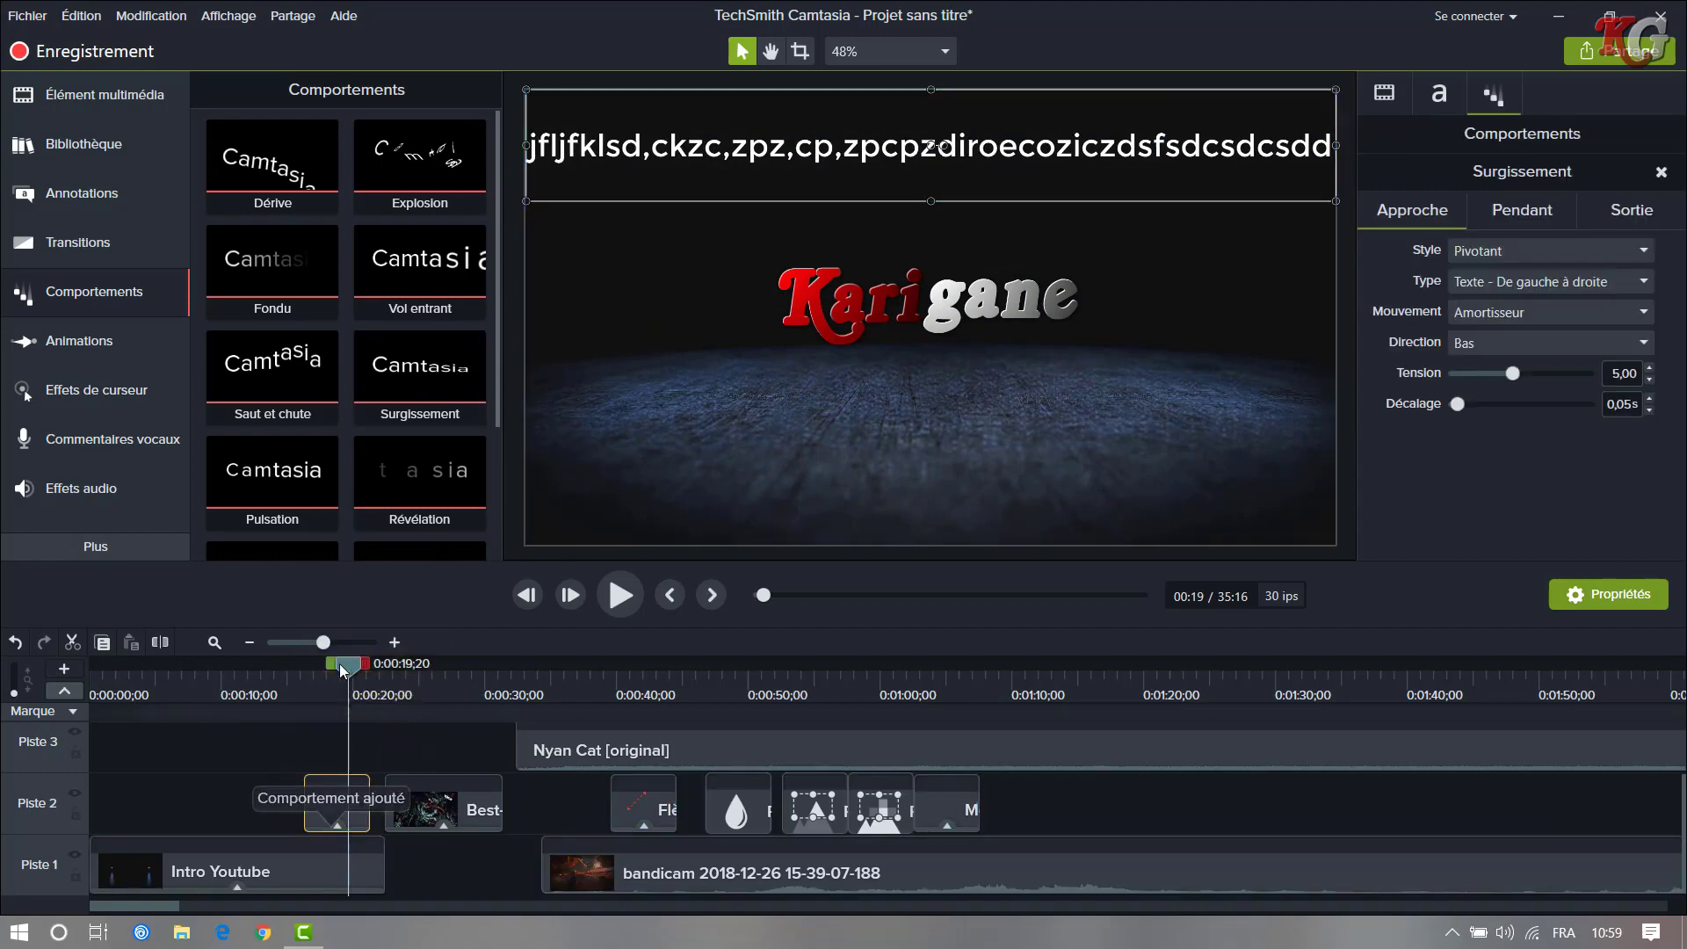
left_click_drag(340, 662, 289, 666)
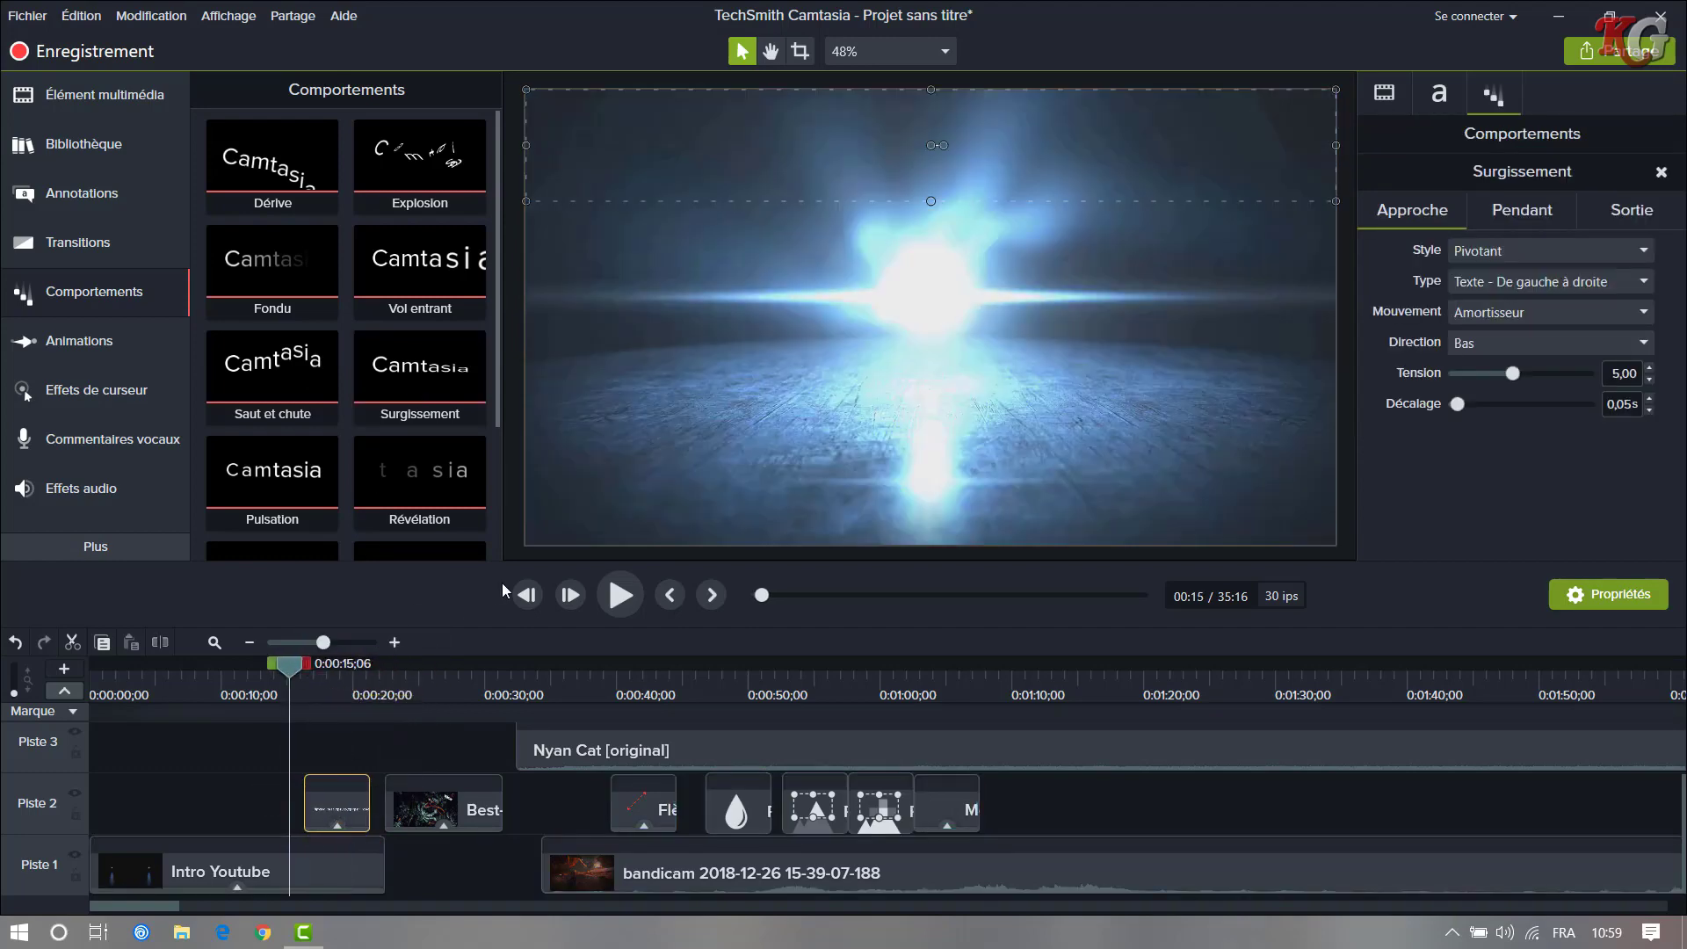
left_click(619, 589)
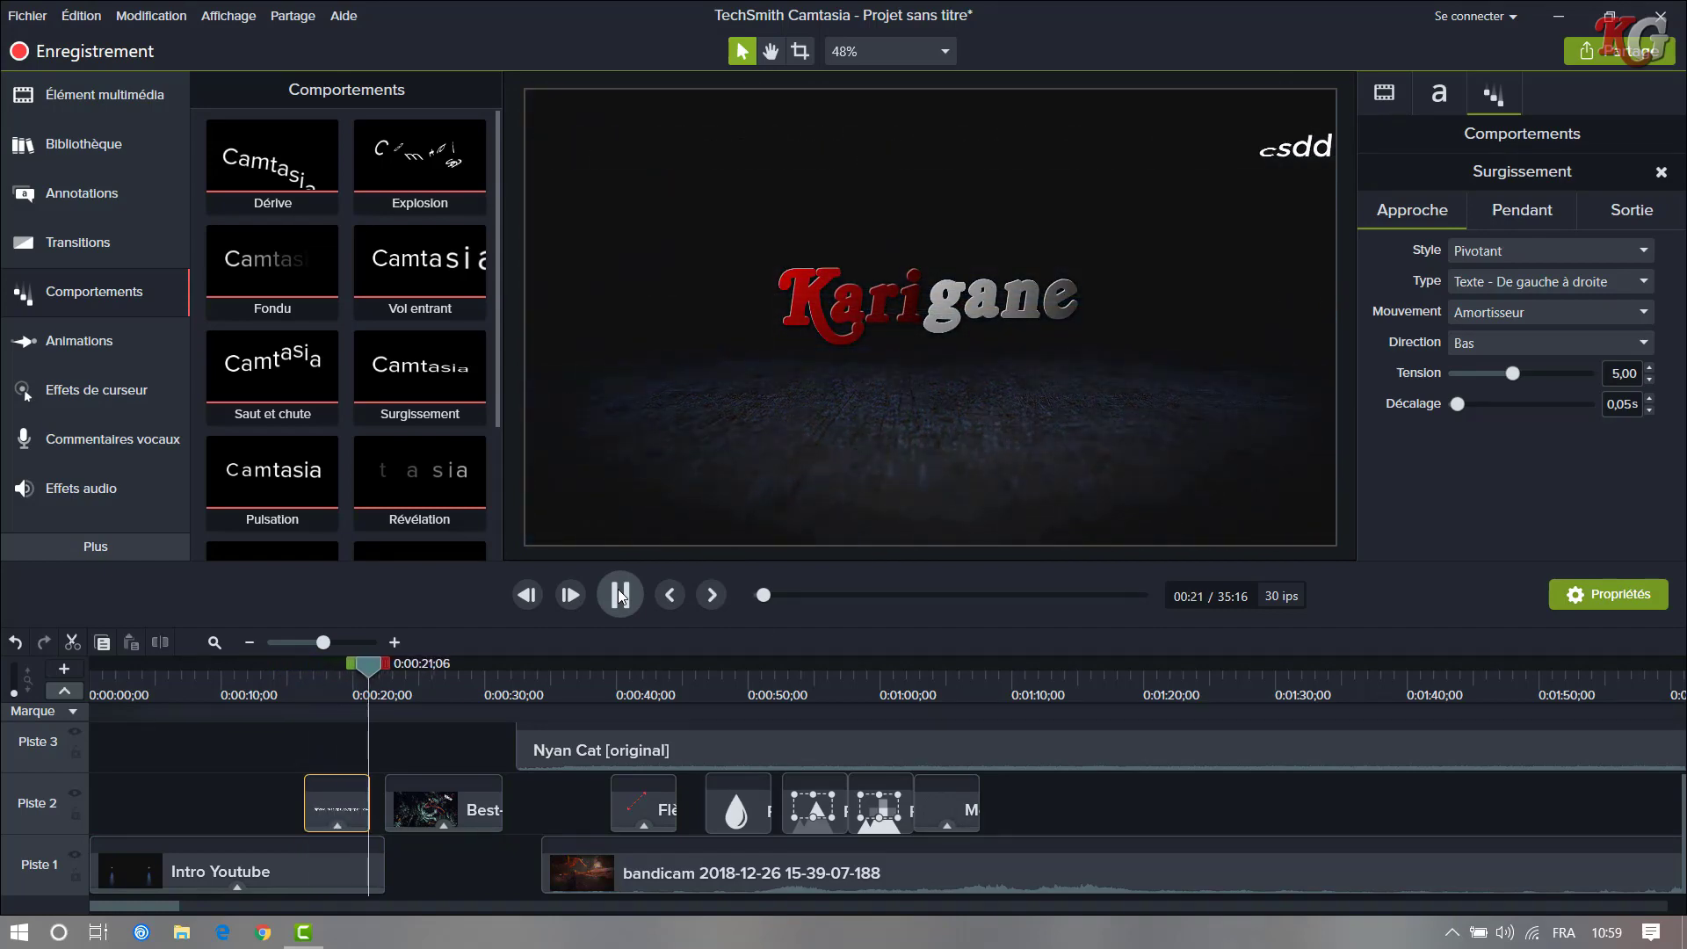
left_click(618, 593)
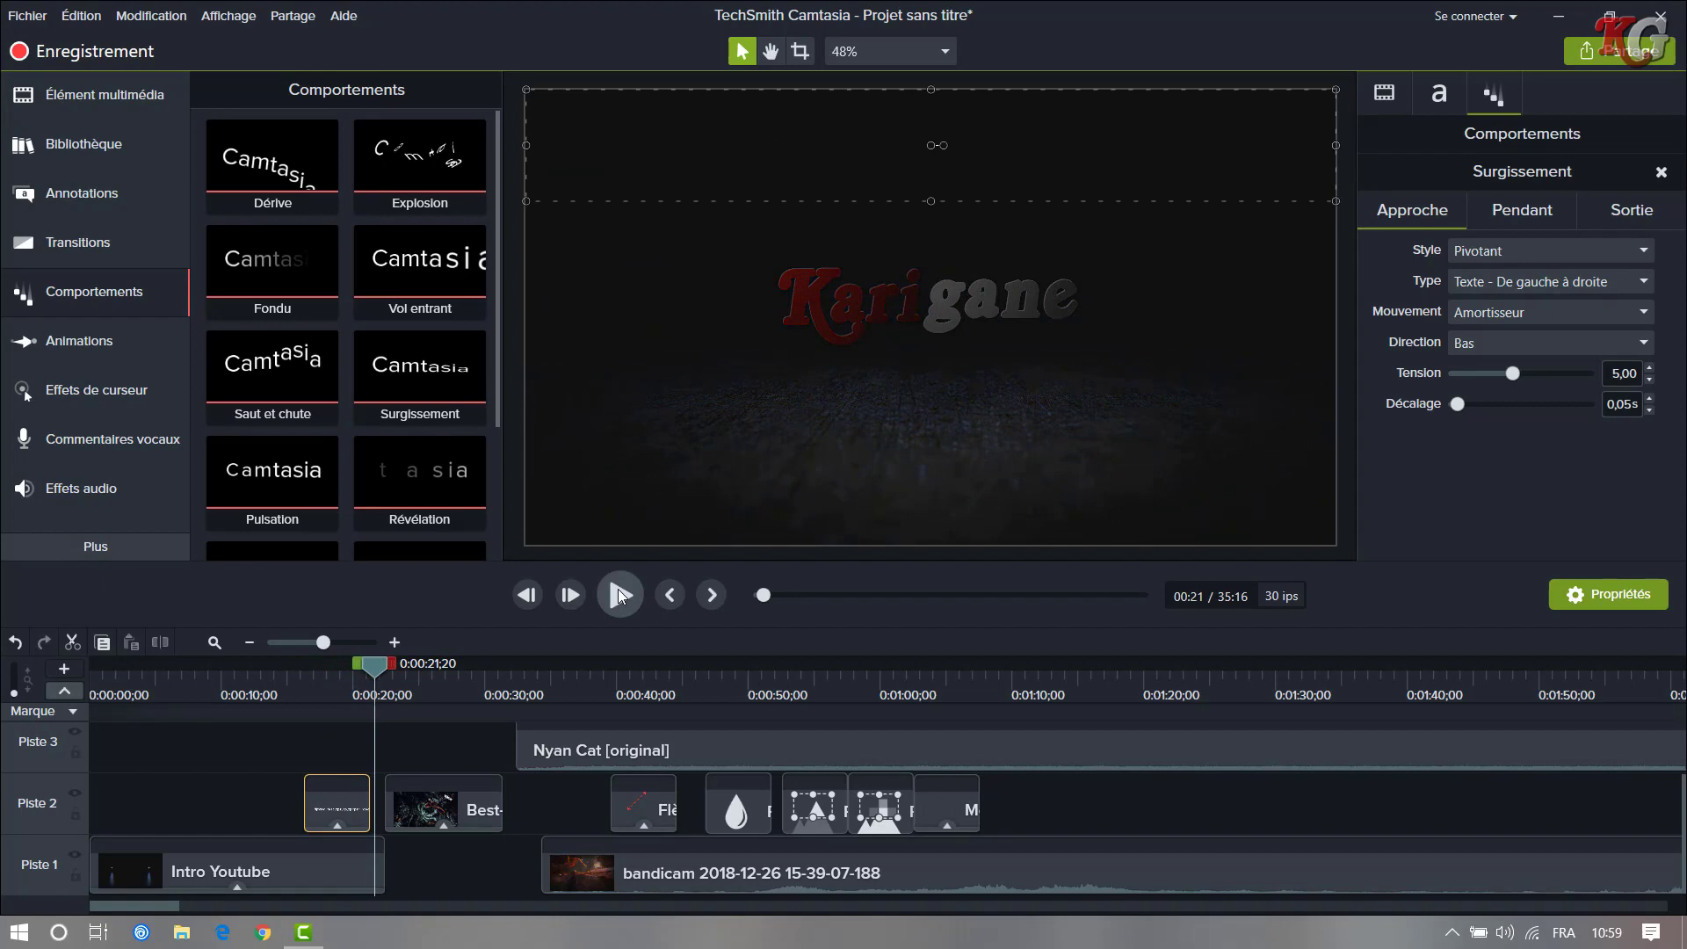
left_click(346, 729)
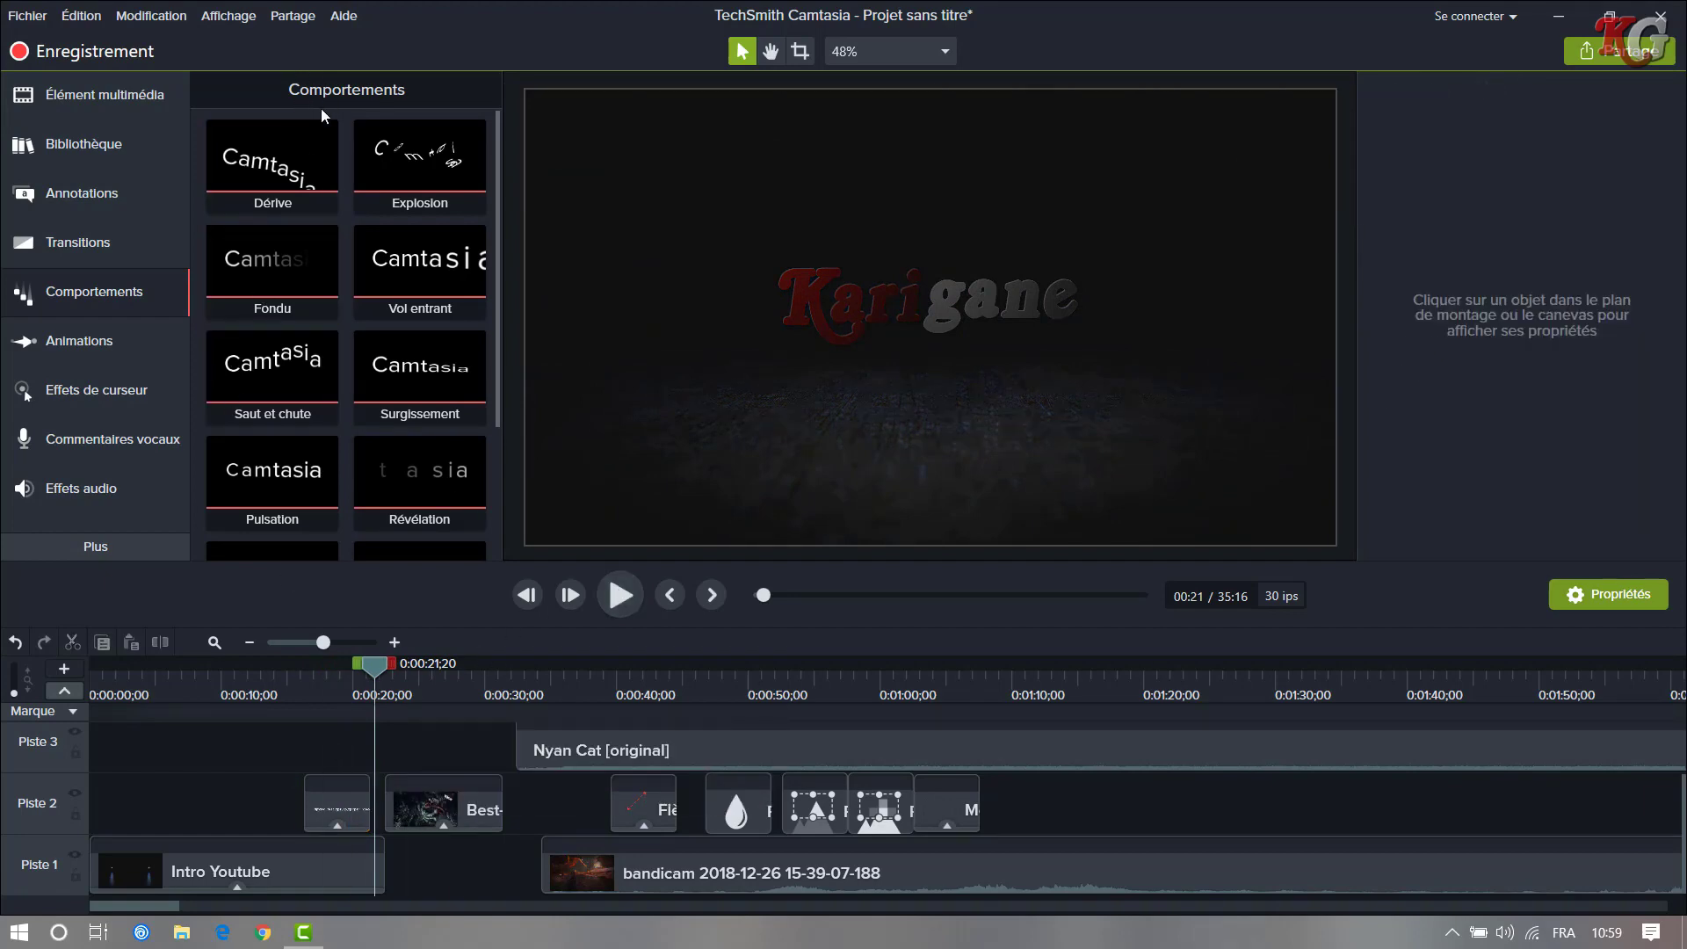
scroll(338, 439, "down", 3)
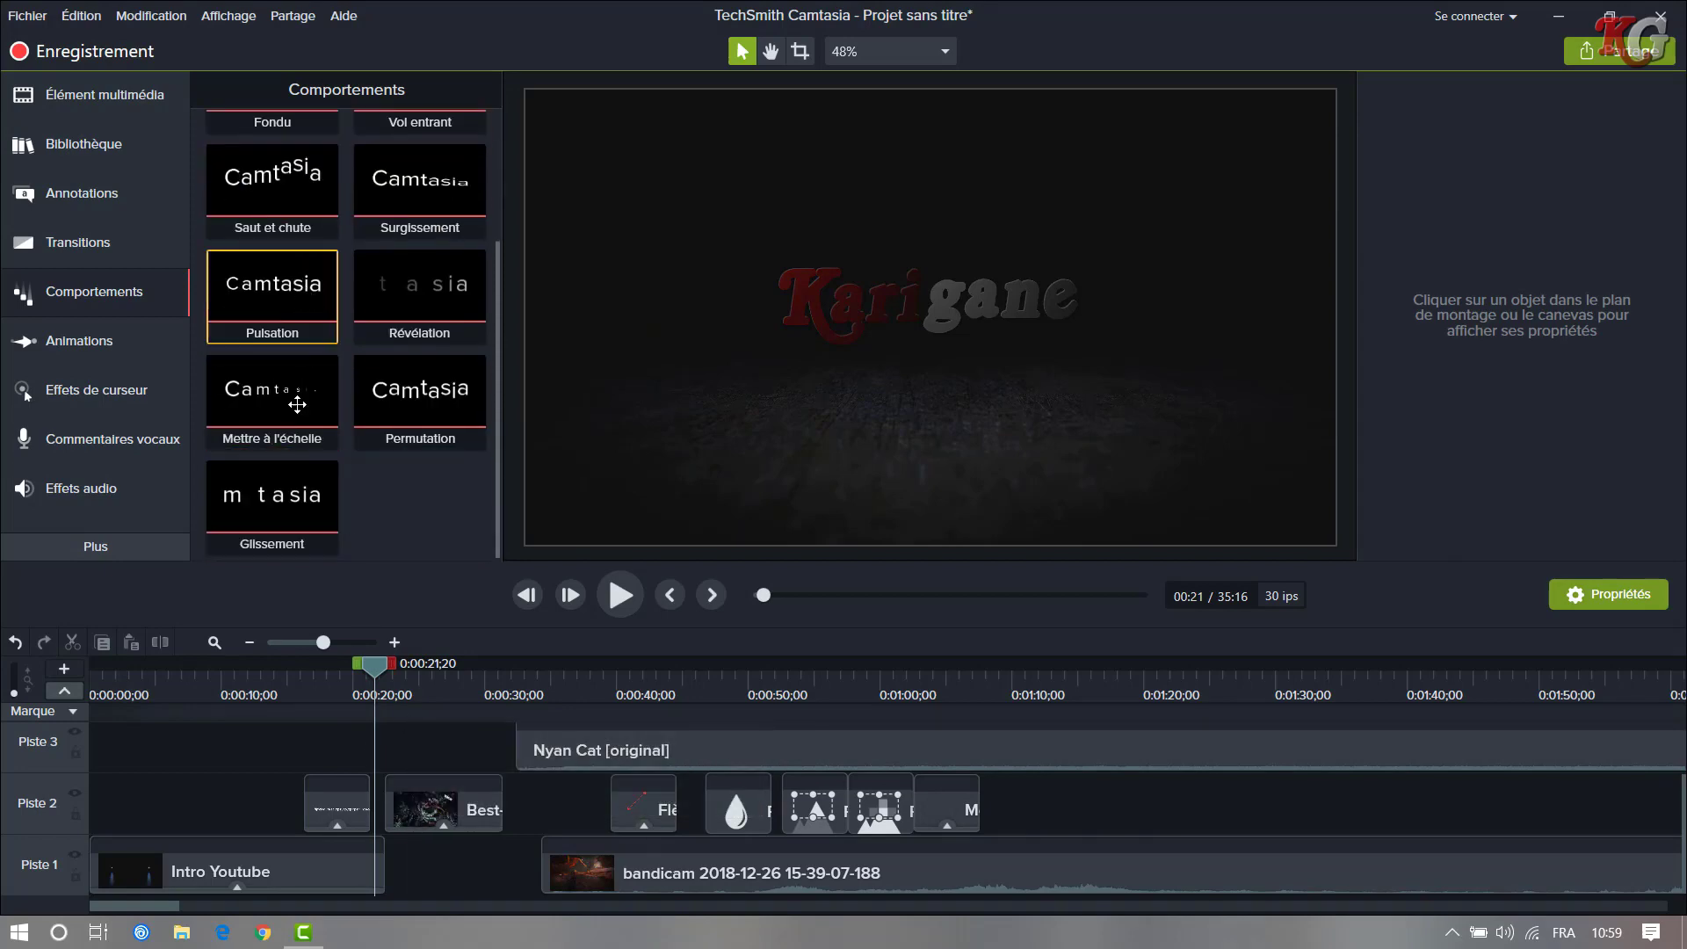
left_click(97, 339)
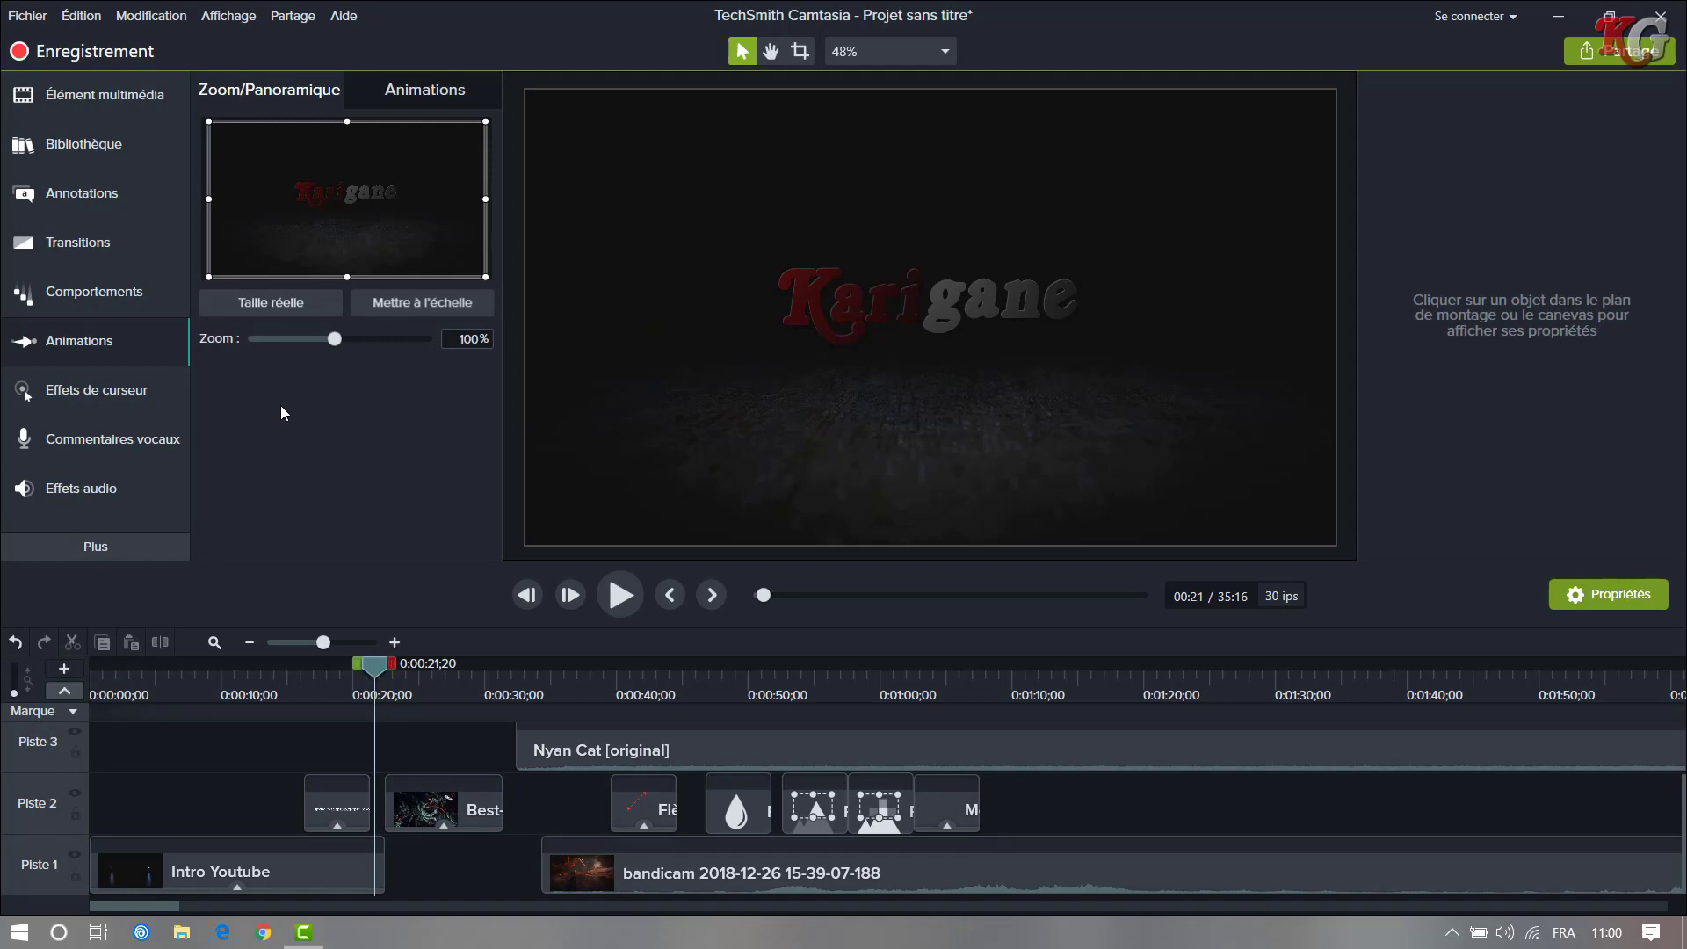
left_click(102, 397)
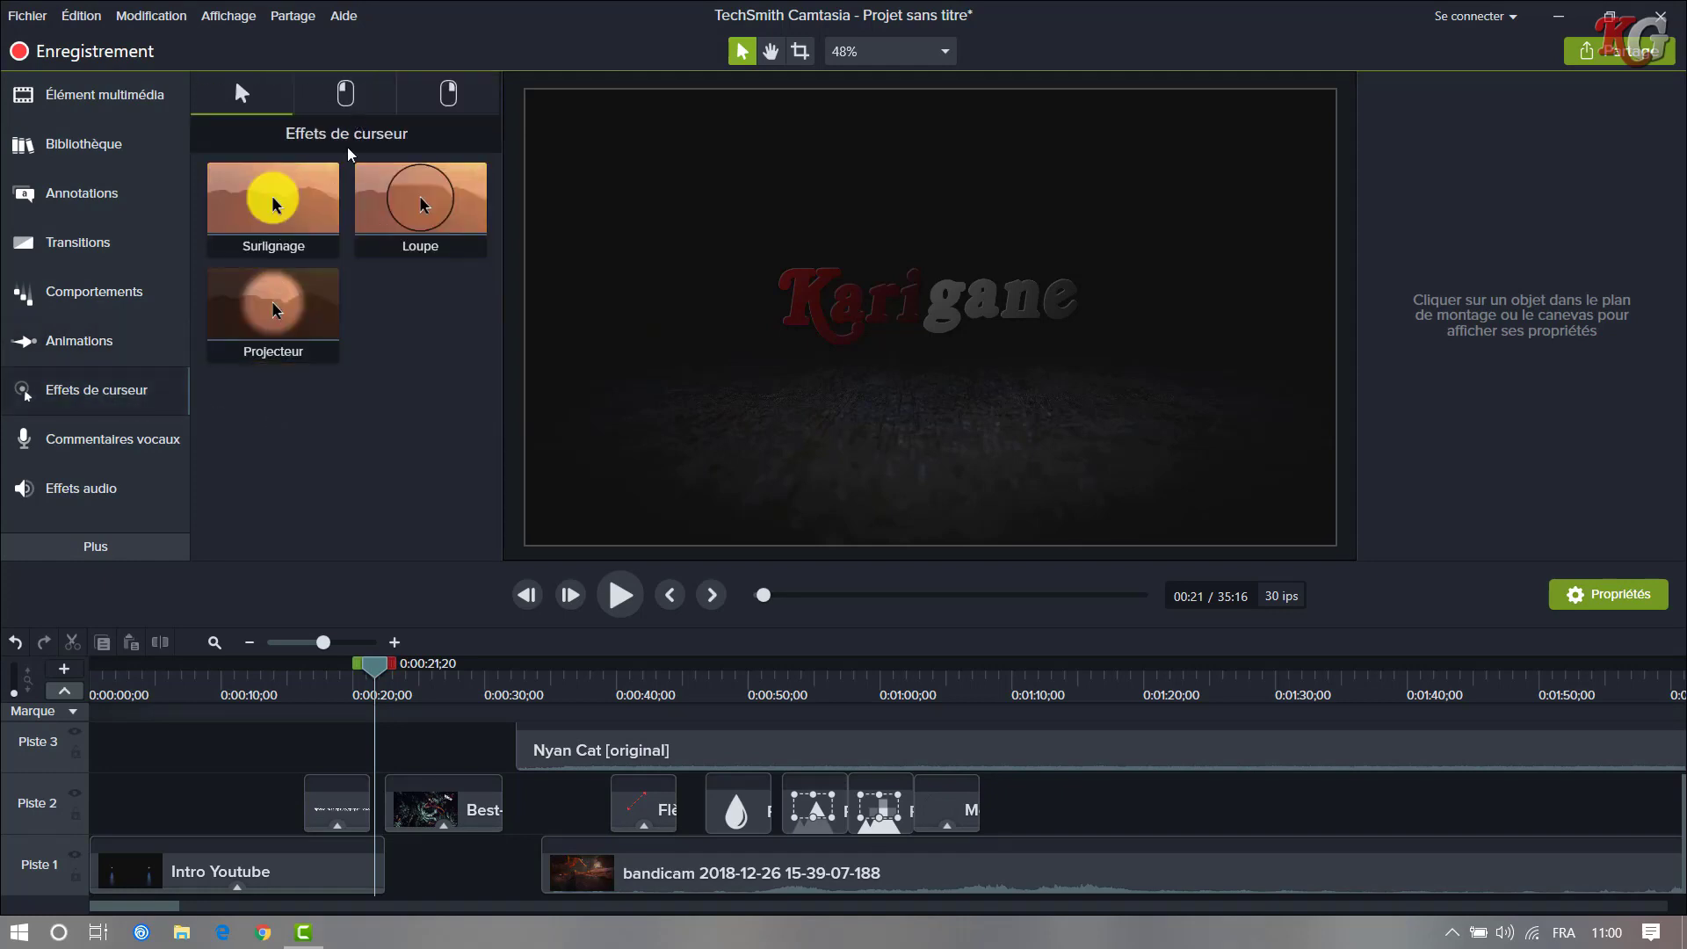
- Prepare a voice narration at 0:01:11;14, keeping Microphone (USB PnP Sound Device) as the input device
left_click(64, 448)
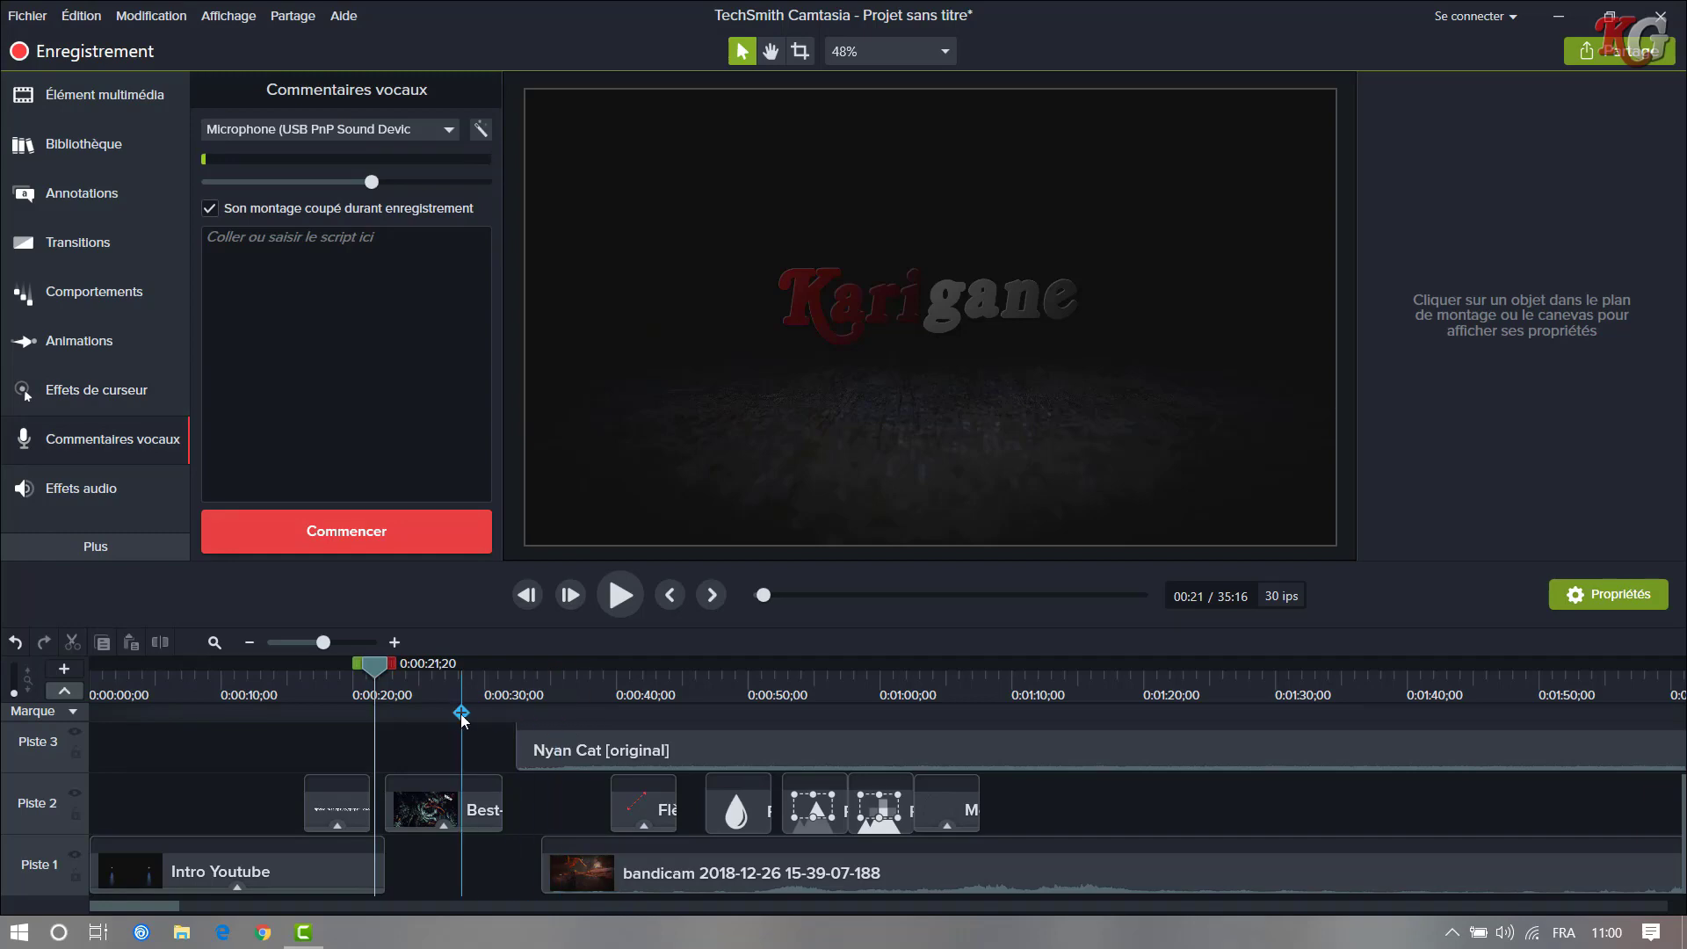
left_click_drag(388, 678, 1045, 764)
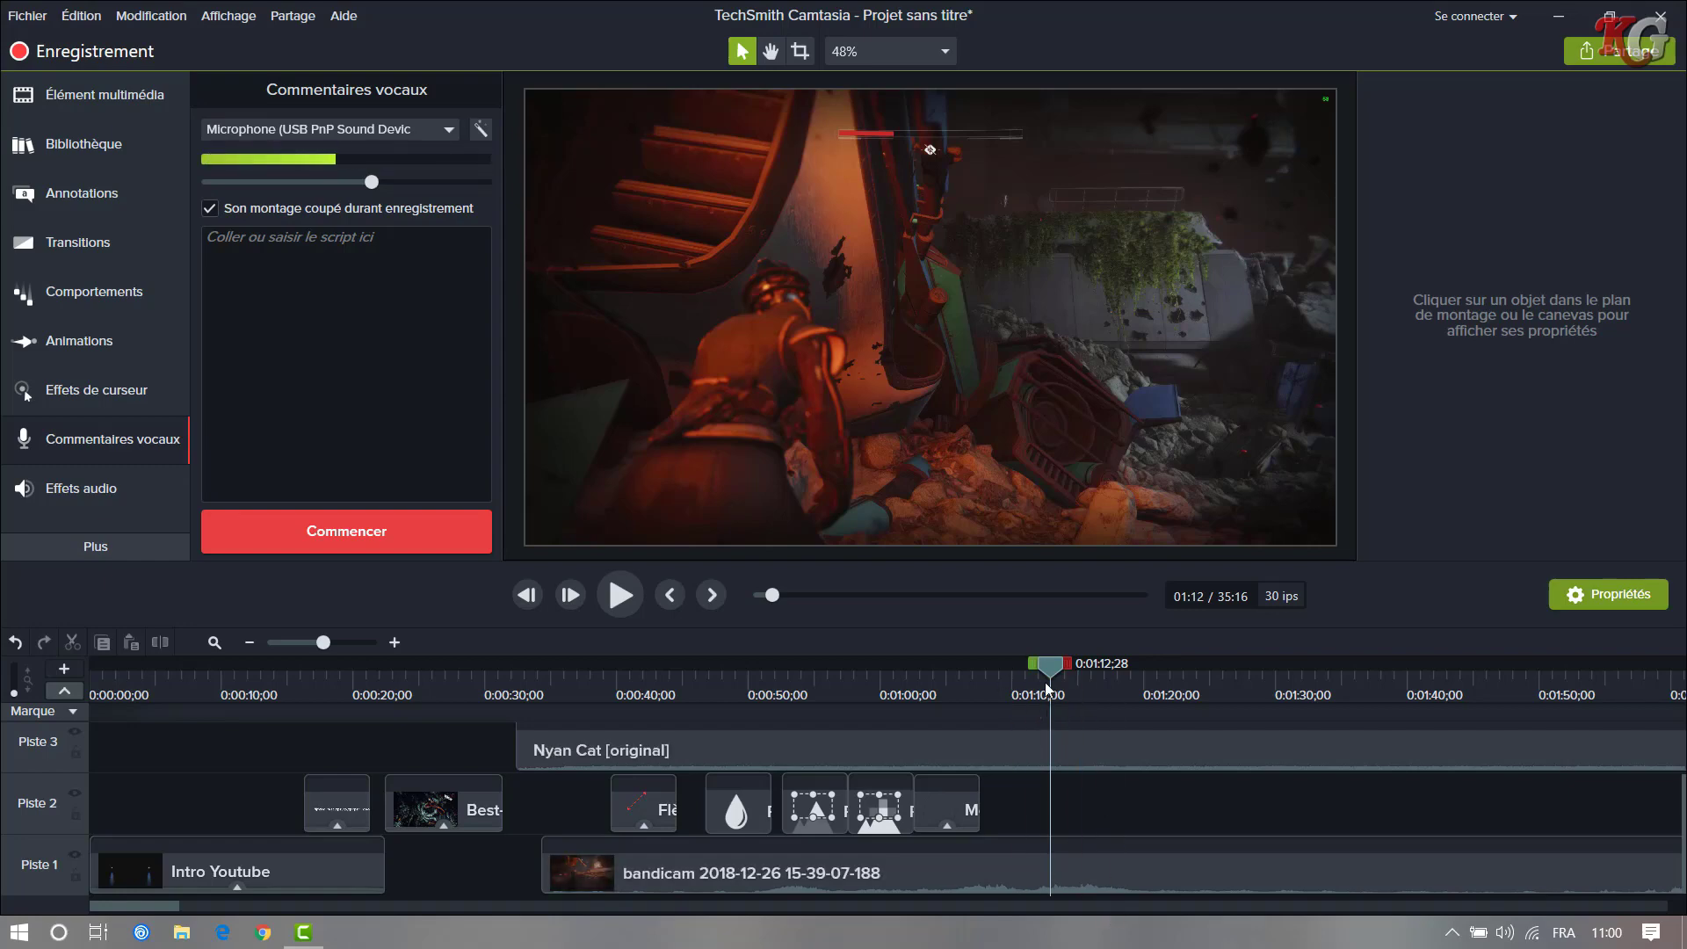
left_click_drag(1051, 673, 1028, 657)
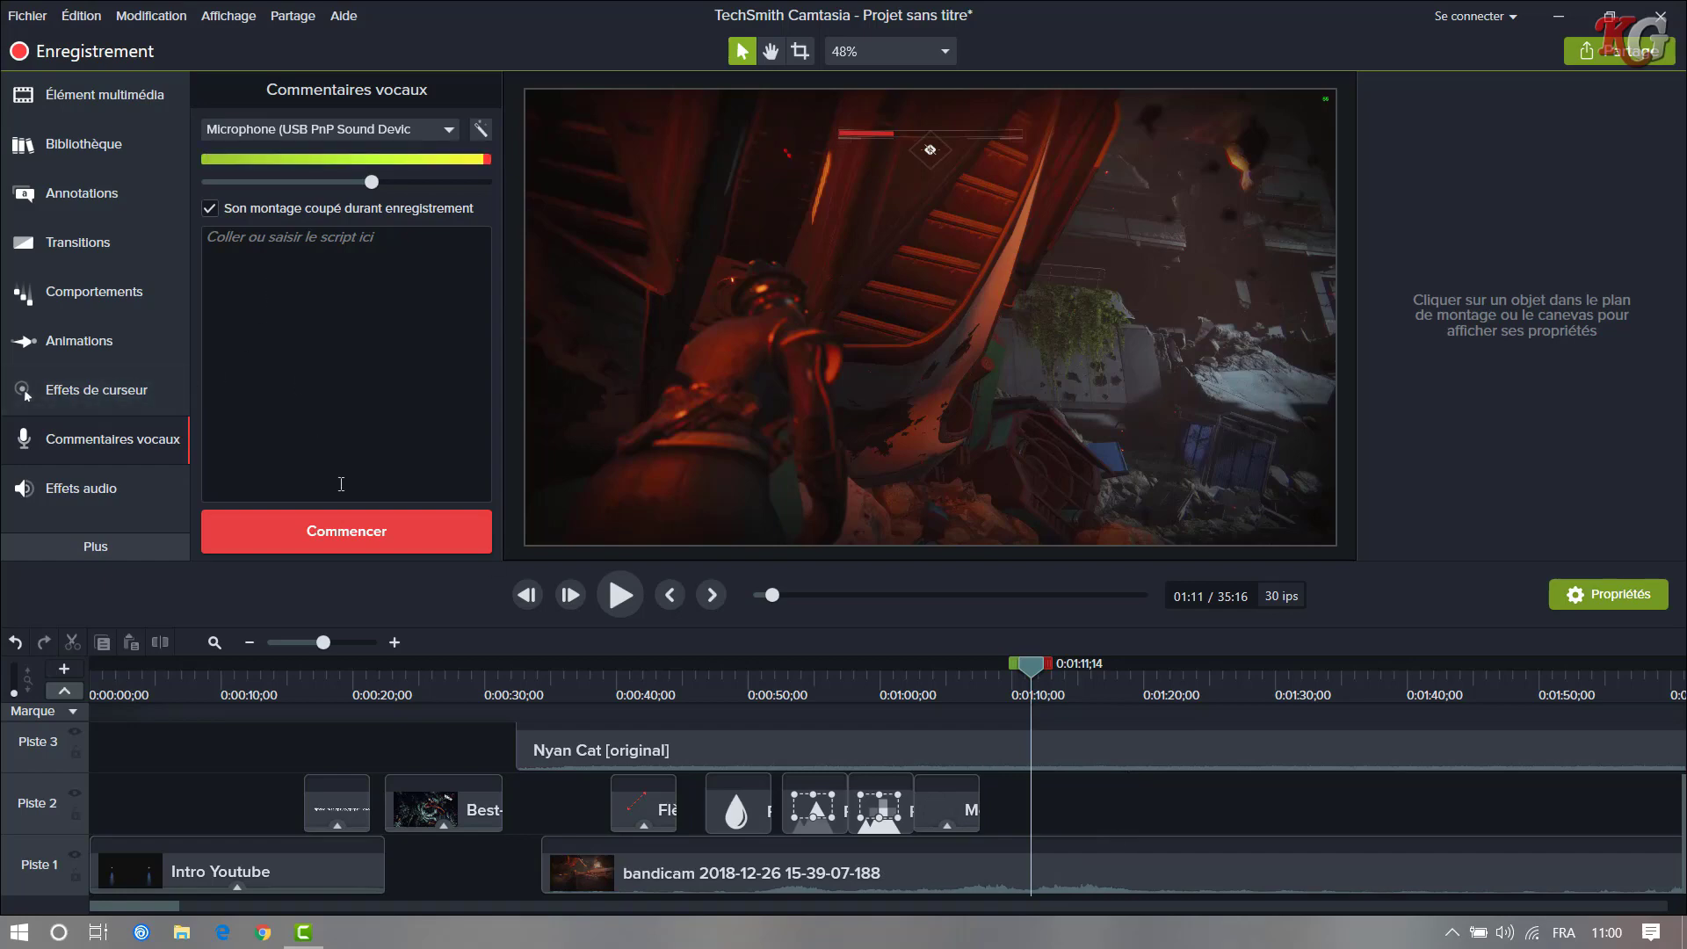
left_click(270, 131)
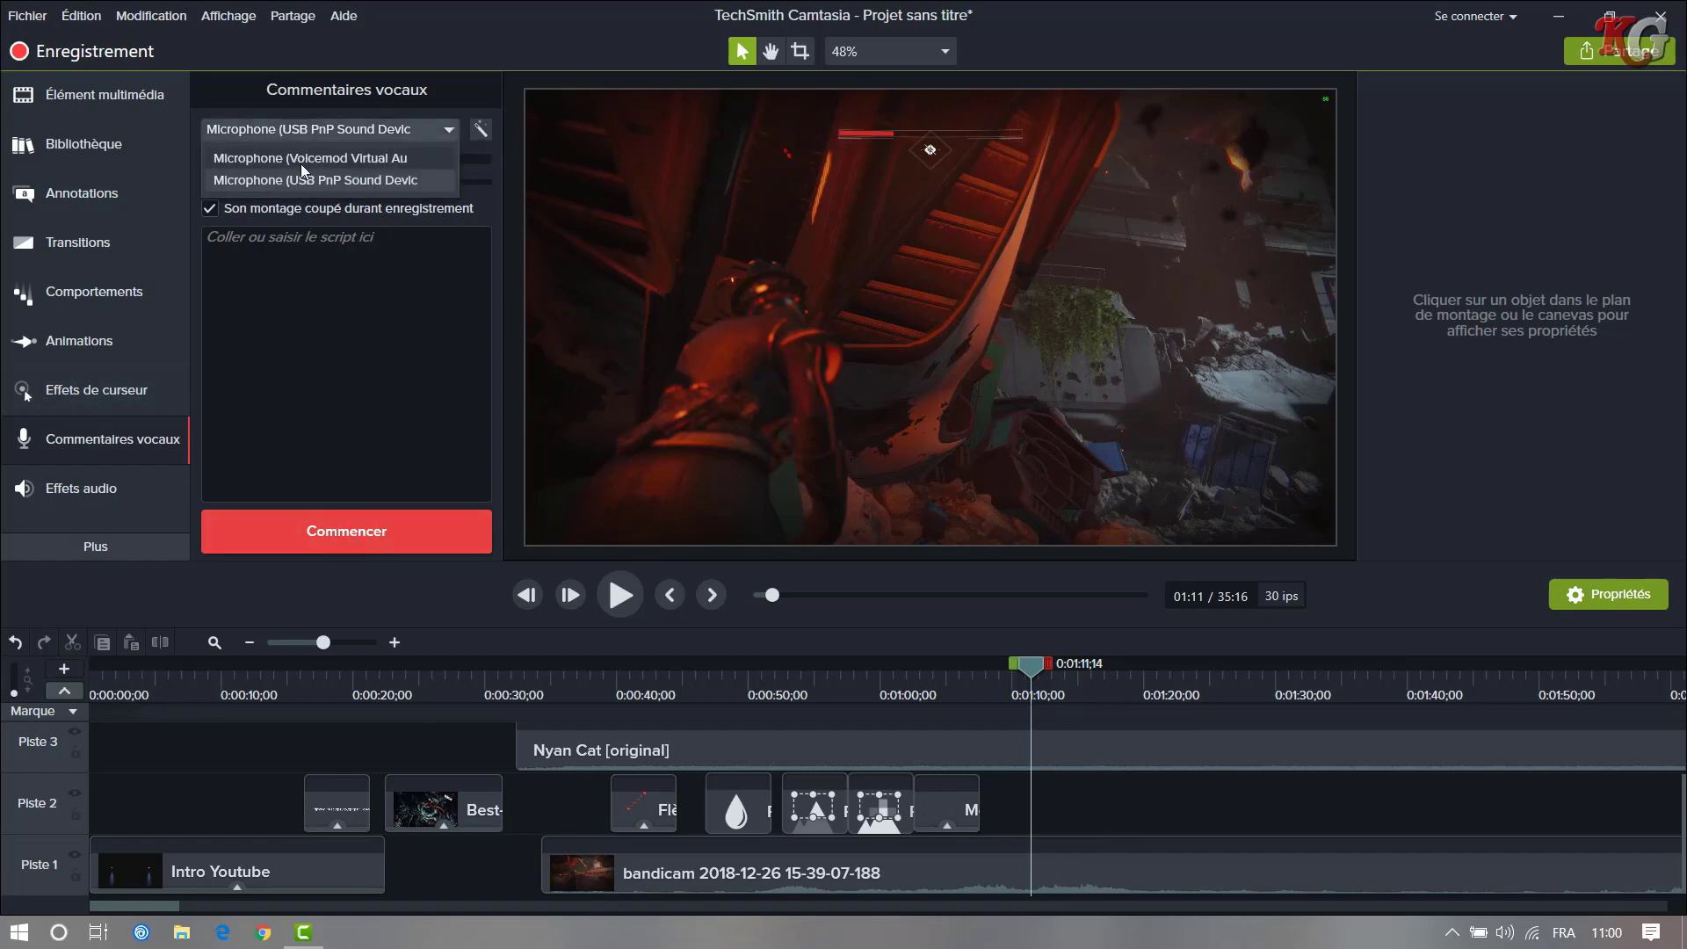
left_click(360, 130)
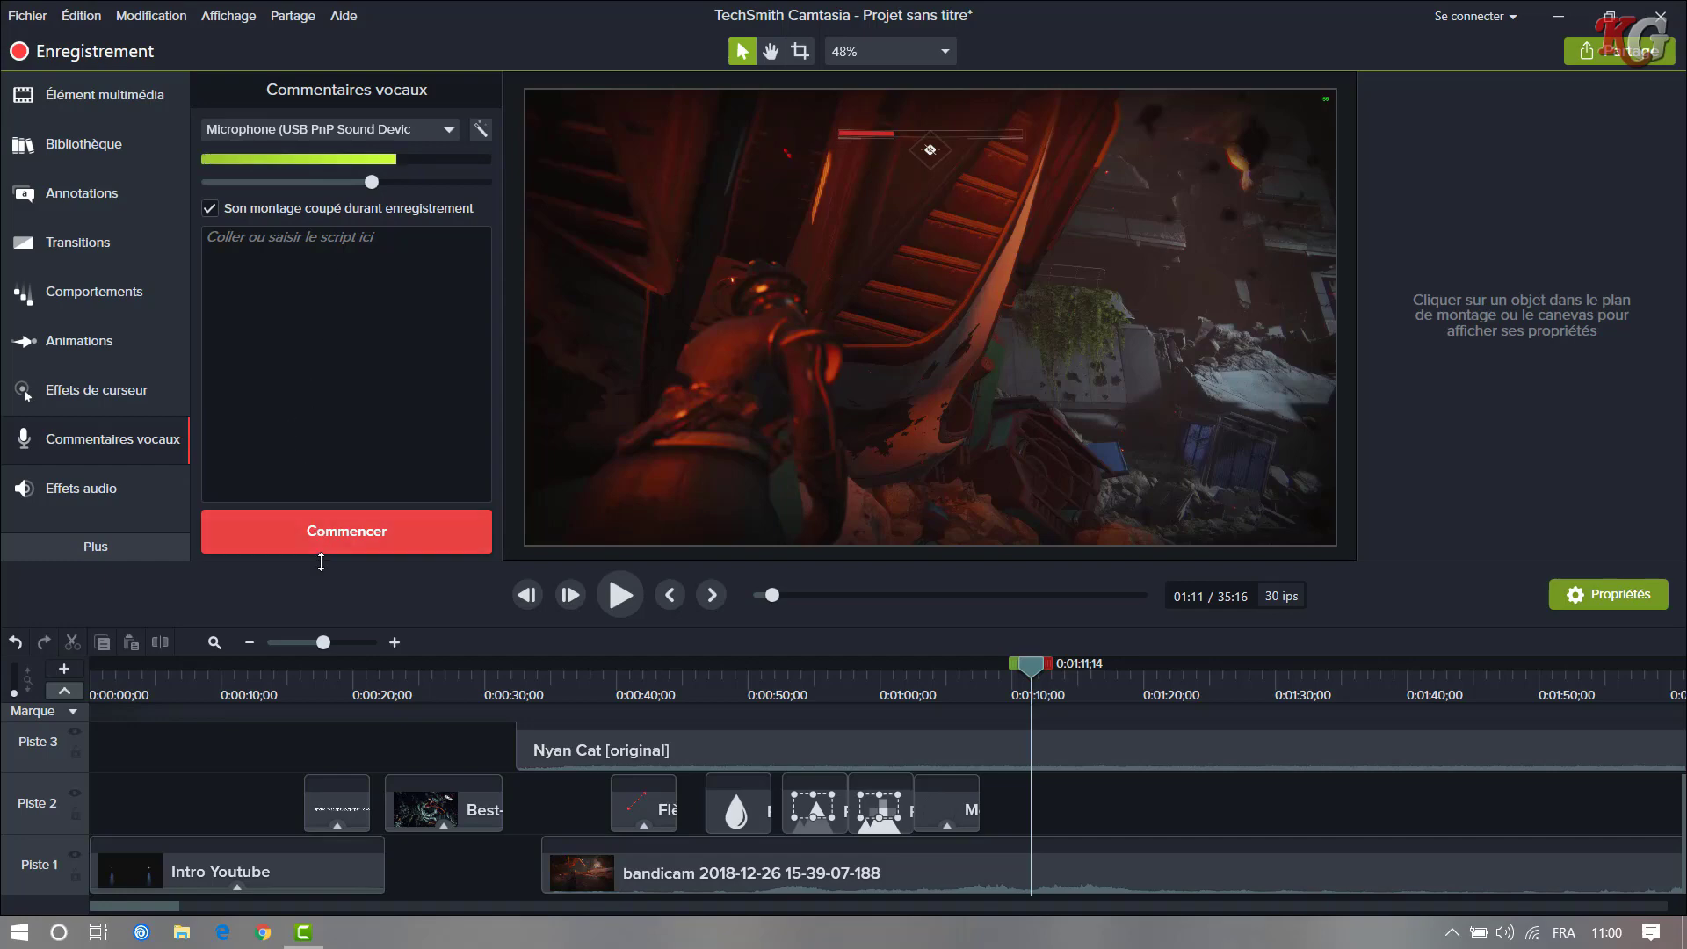
- Record a voice narration of about 12 seconds and save it as Narration (Commentaires vocaux) 1.m4a in the Commentaires vocaux folder
left_click(334, 533)
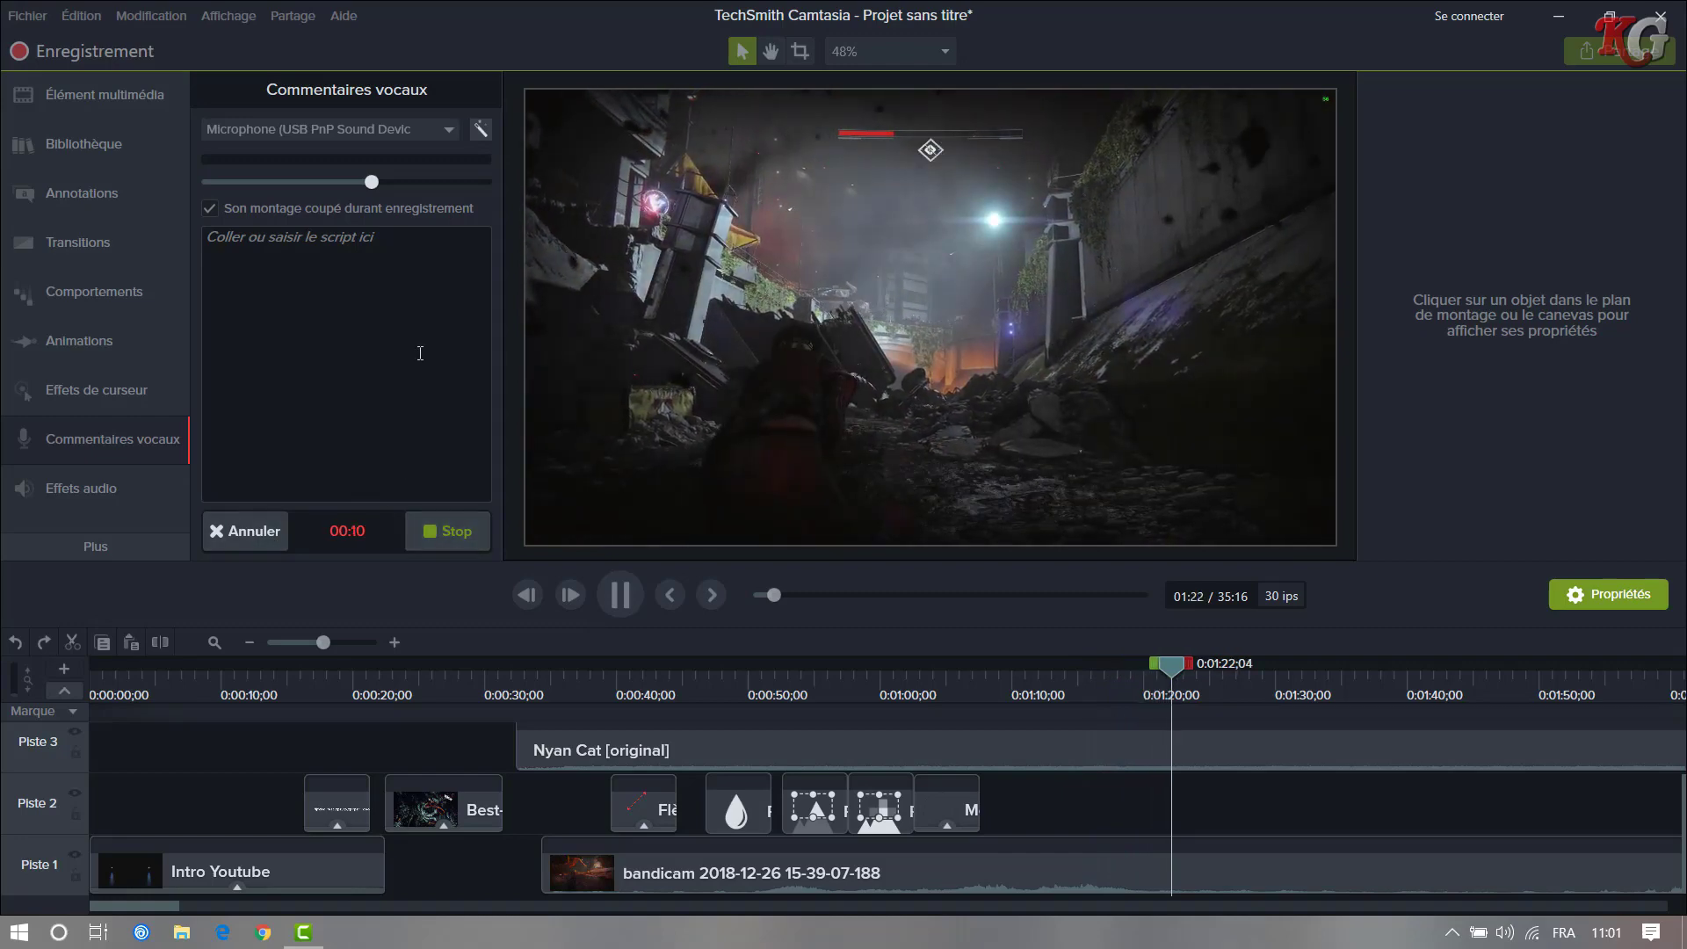
left_click(434, 531)
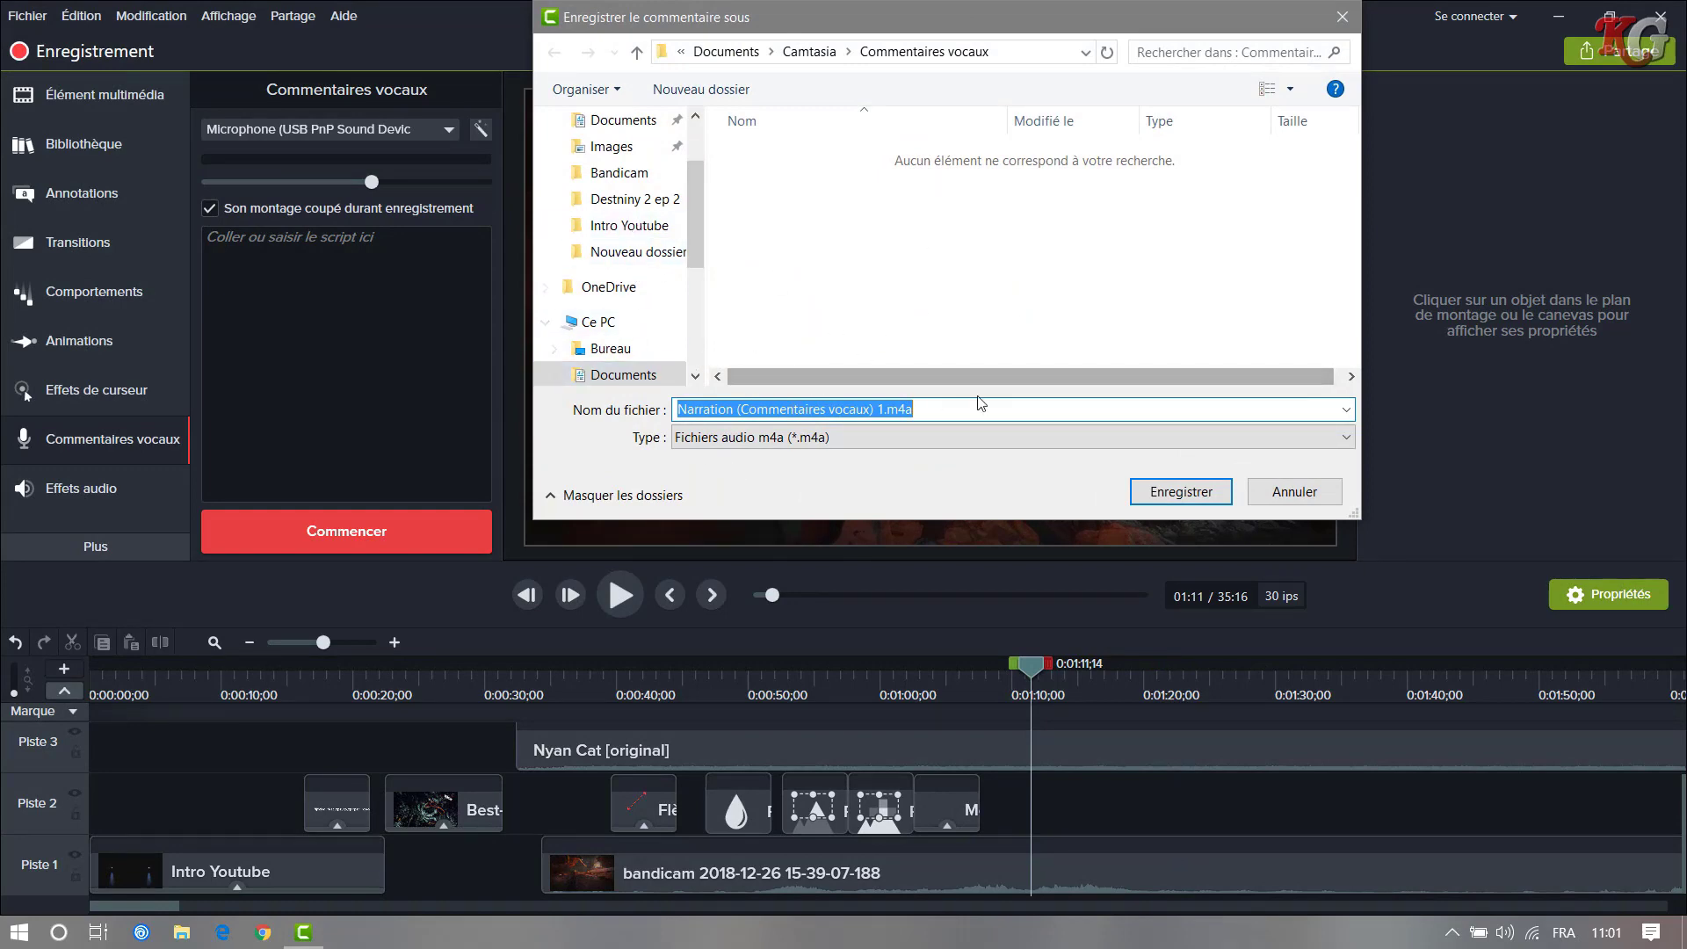
left_click(1179, 497)
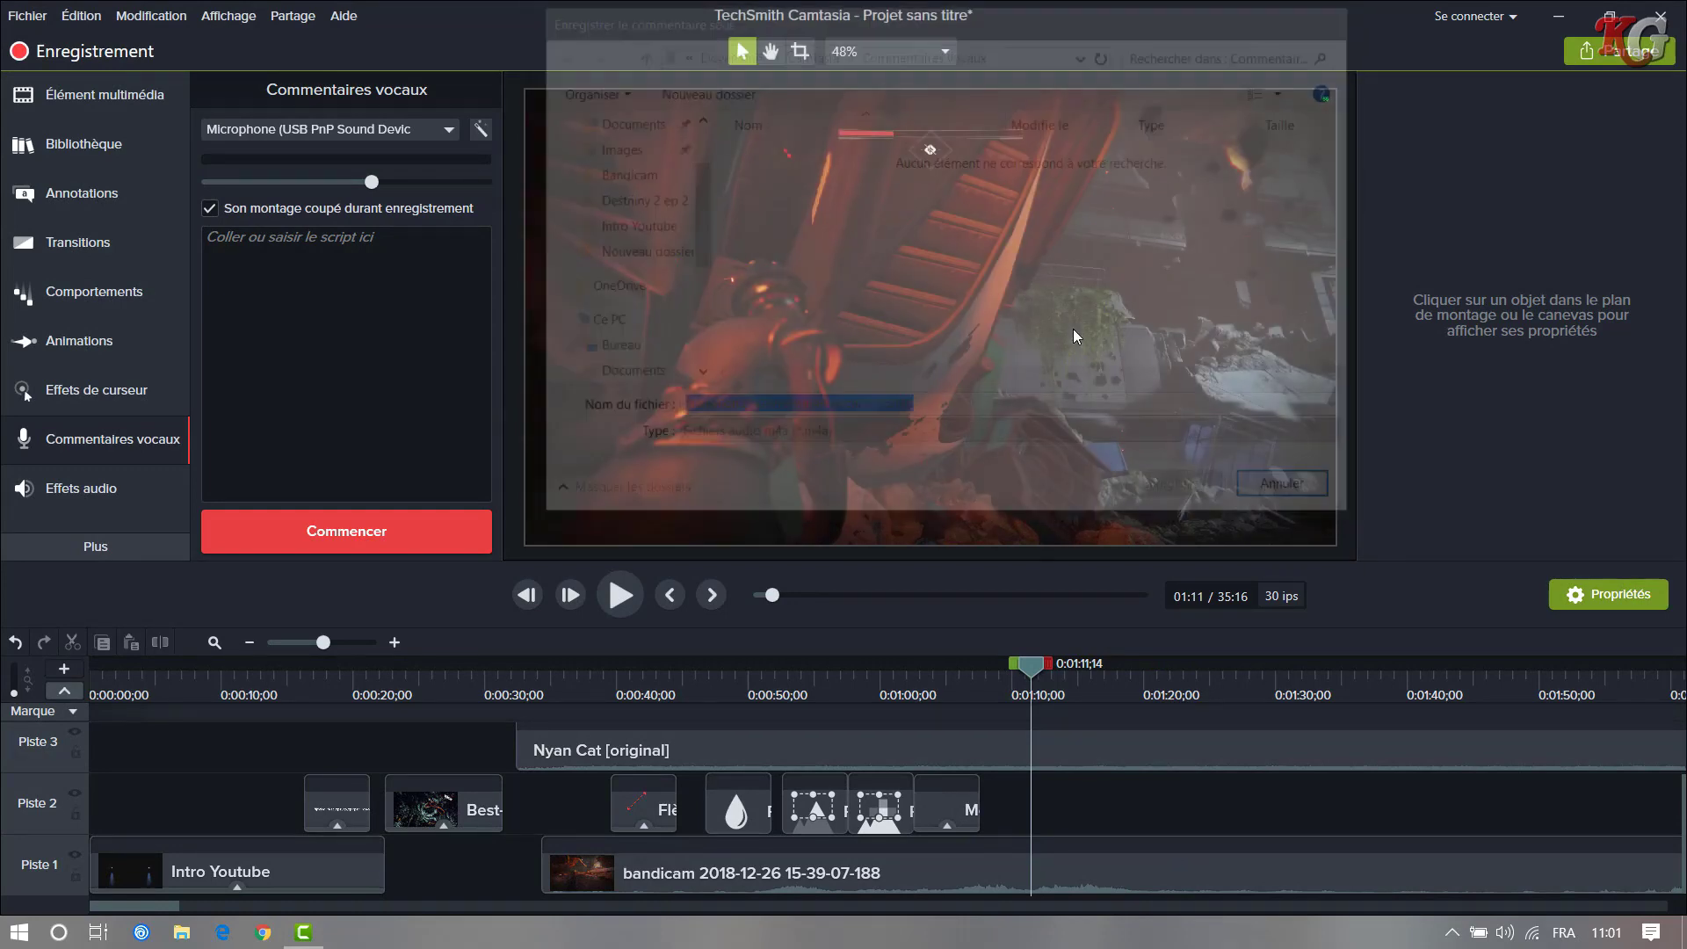
scroll(947, 765, "up", 3)
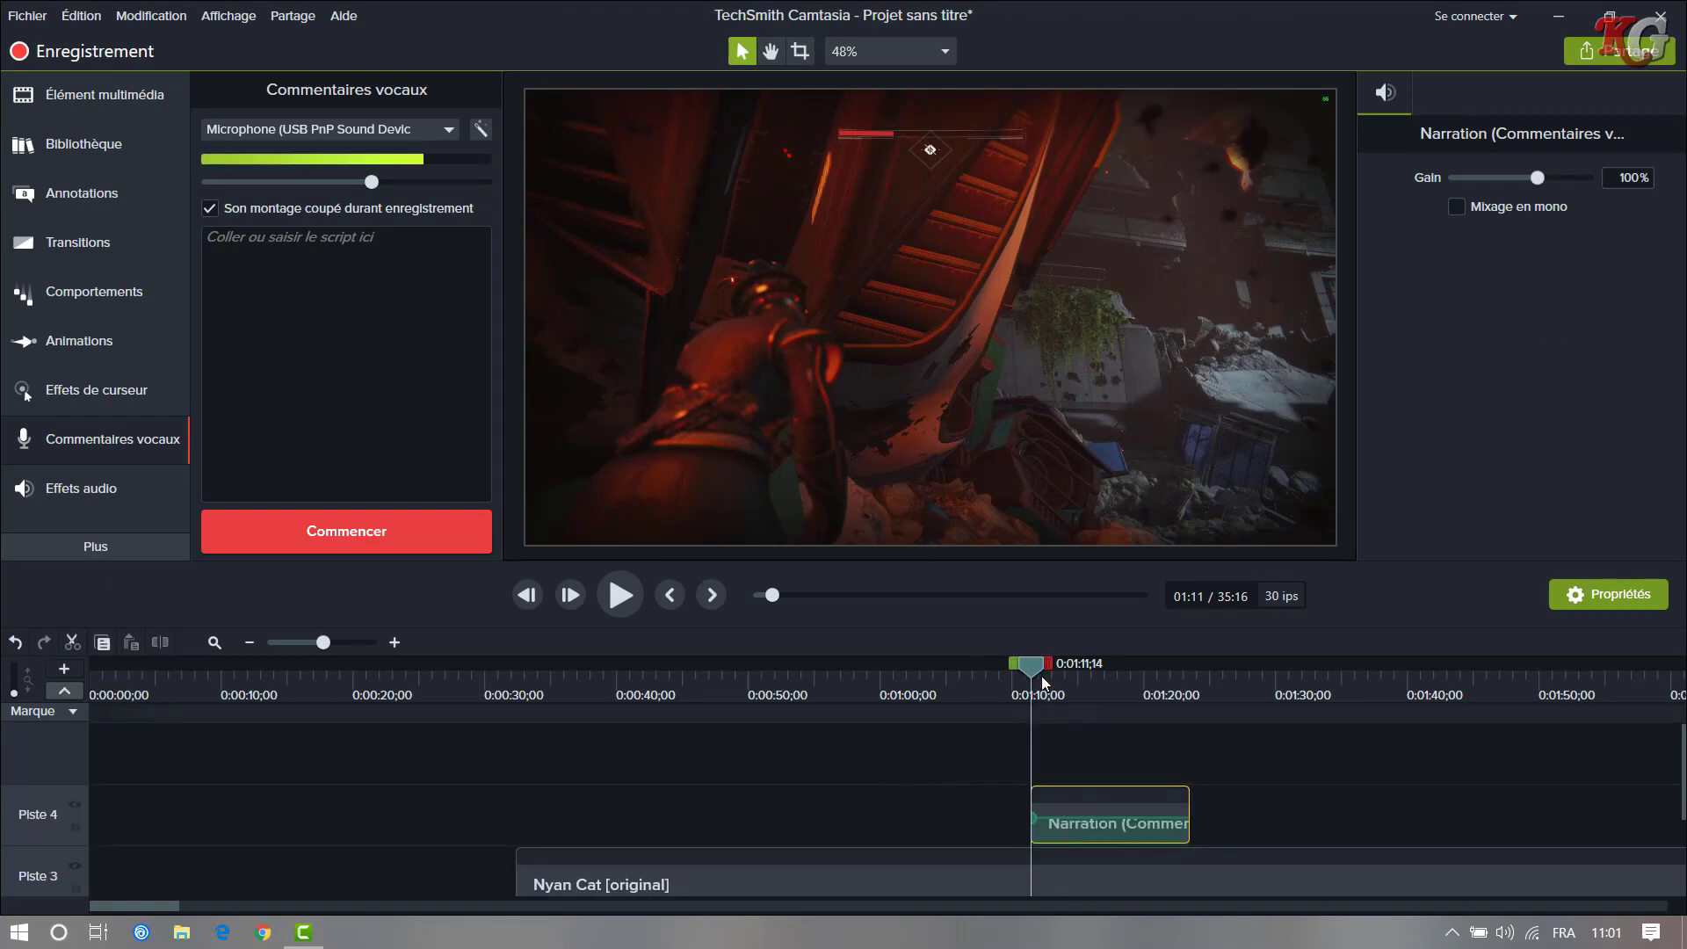
- Move the voice narration clip from Piste 4 to Piste 2, directly after the last annotation, starting at 0:01:07;18
scroll(561, 783, "down", 2)
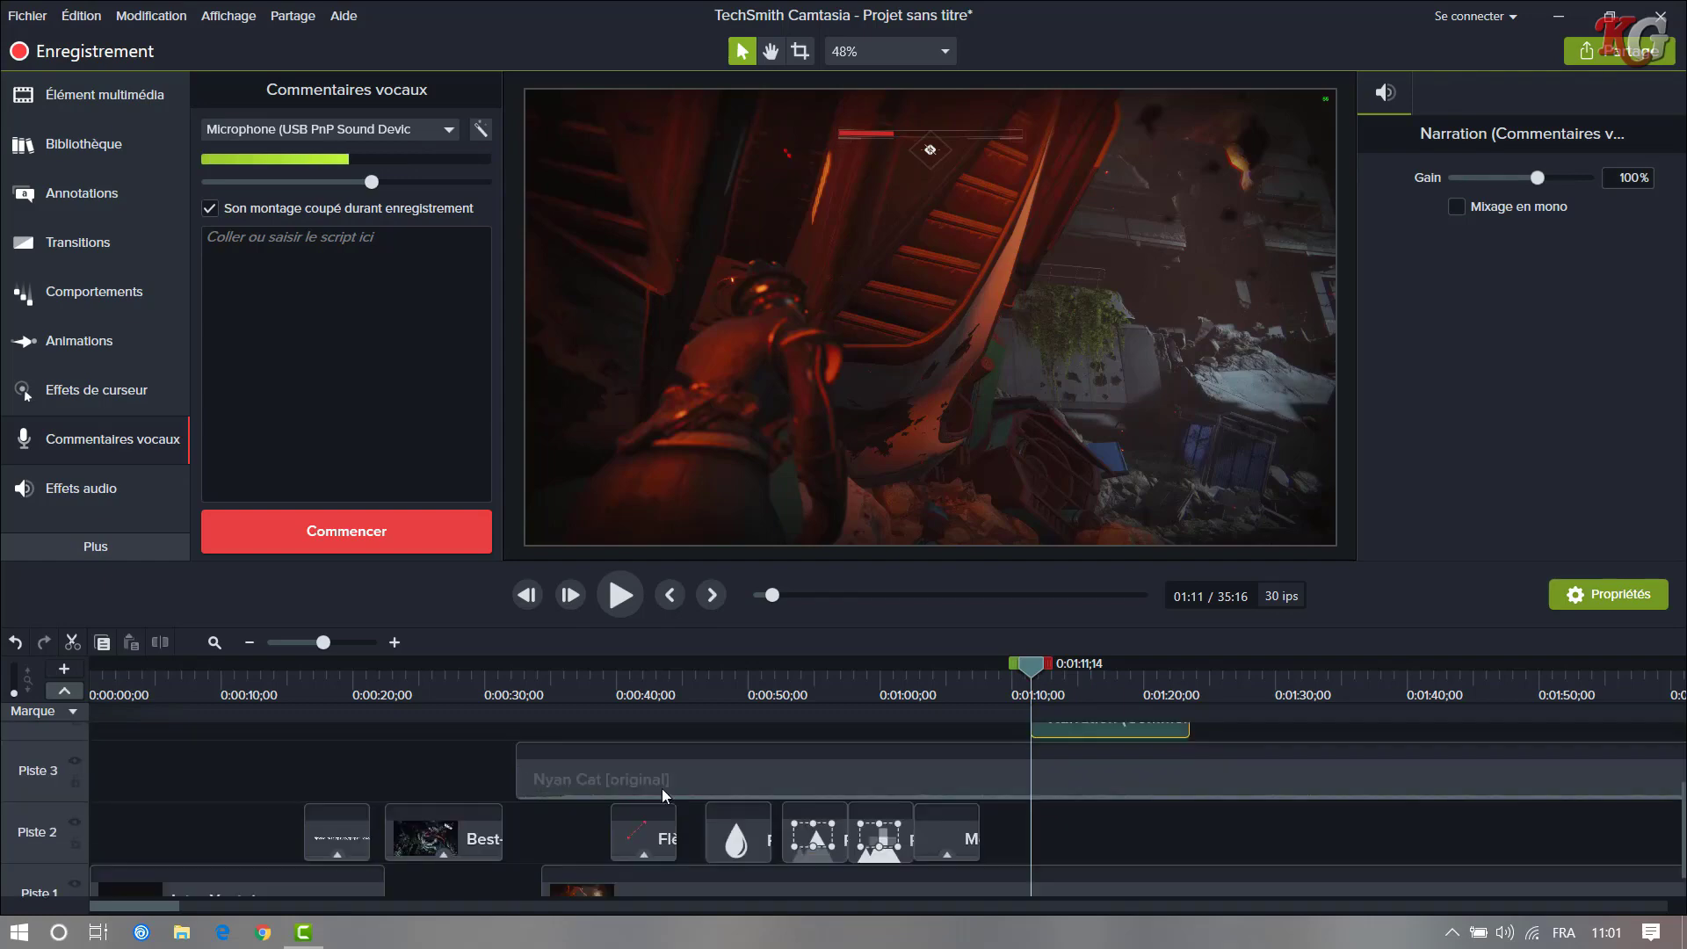
scroll(879, 817, "up", 1)
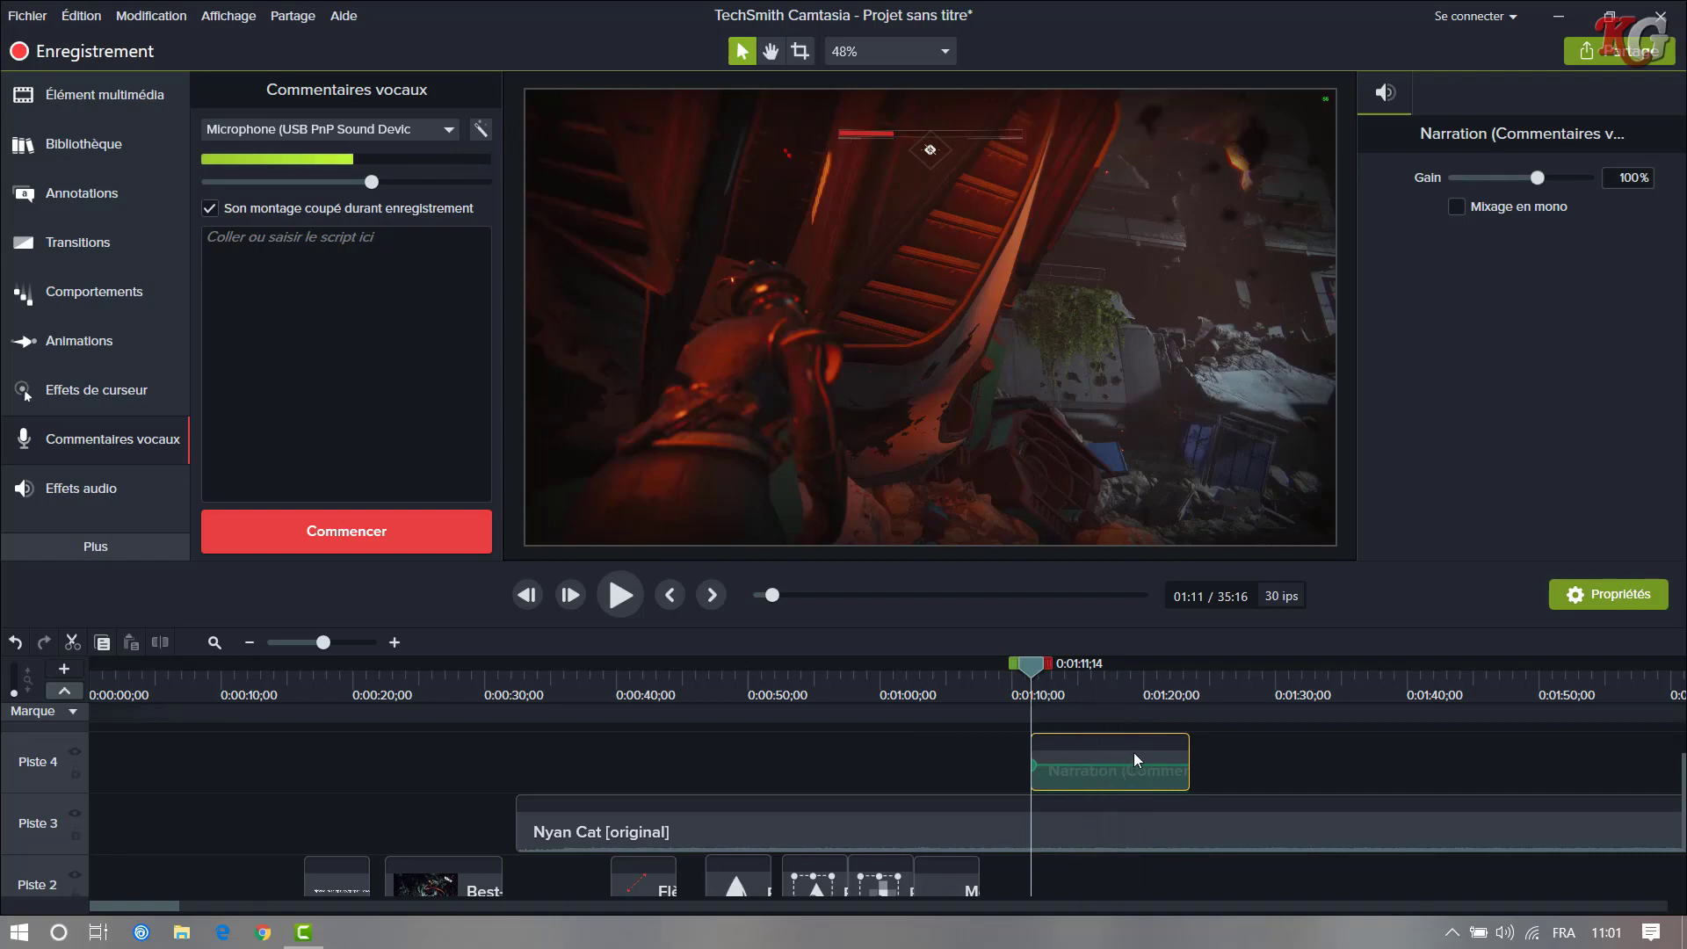
left_click_drag(1134, 754, 1145, 800)
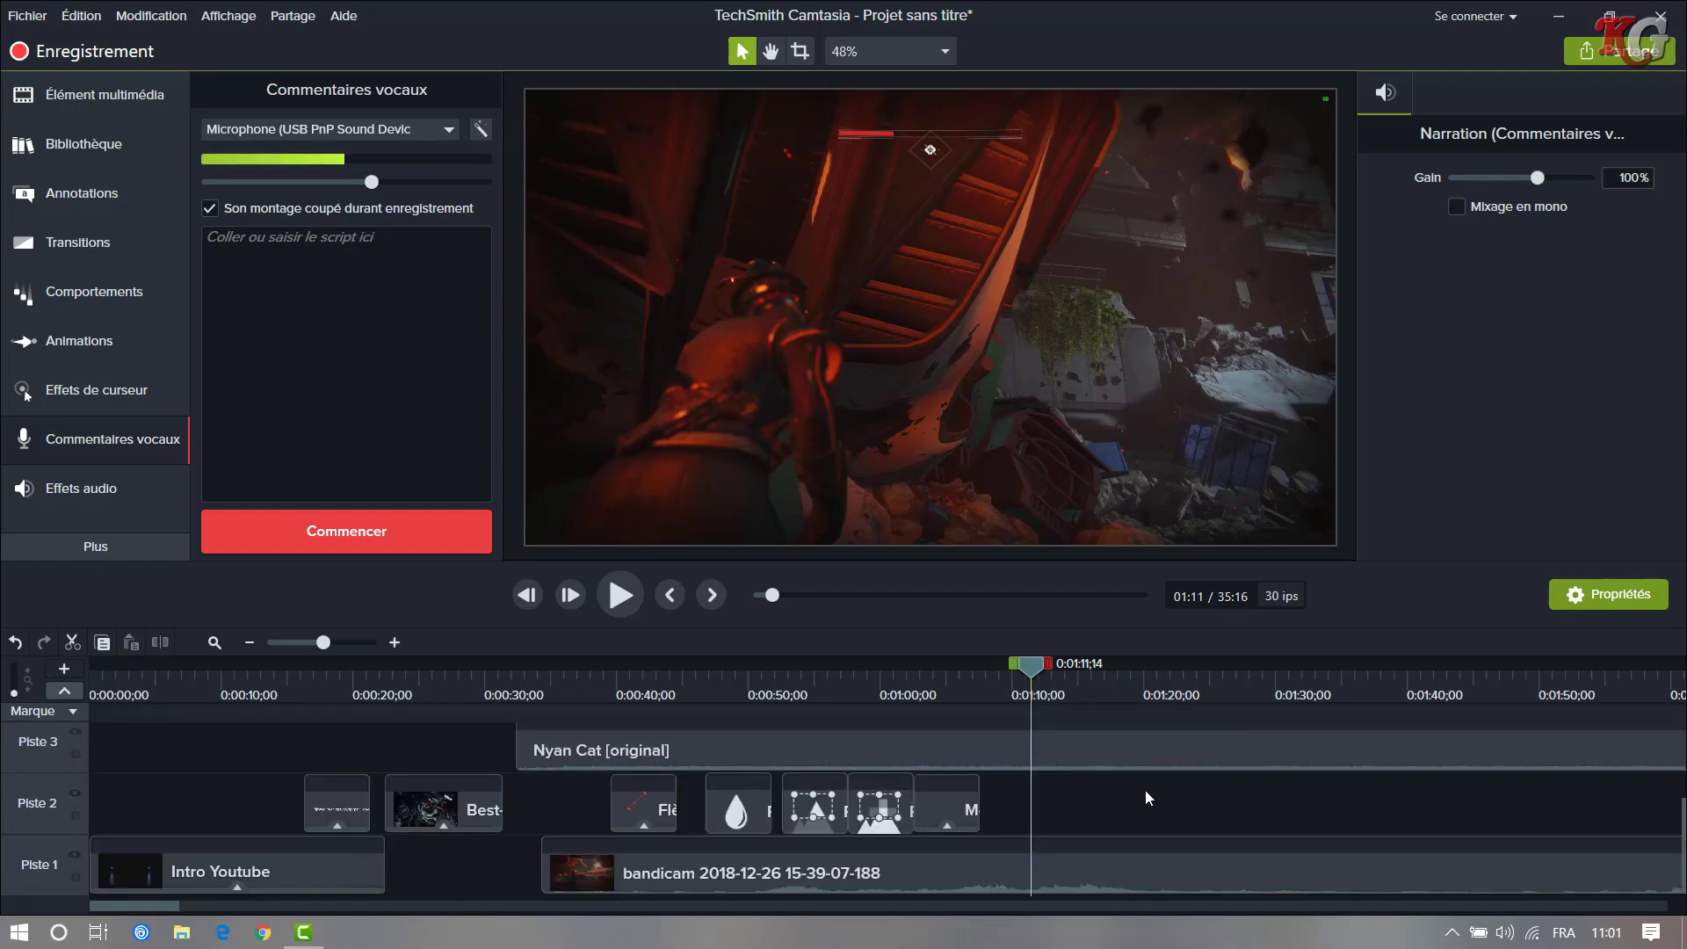
scroll(1146, 789, "up", 1)
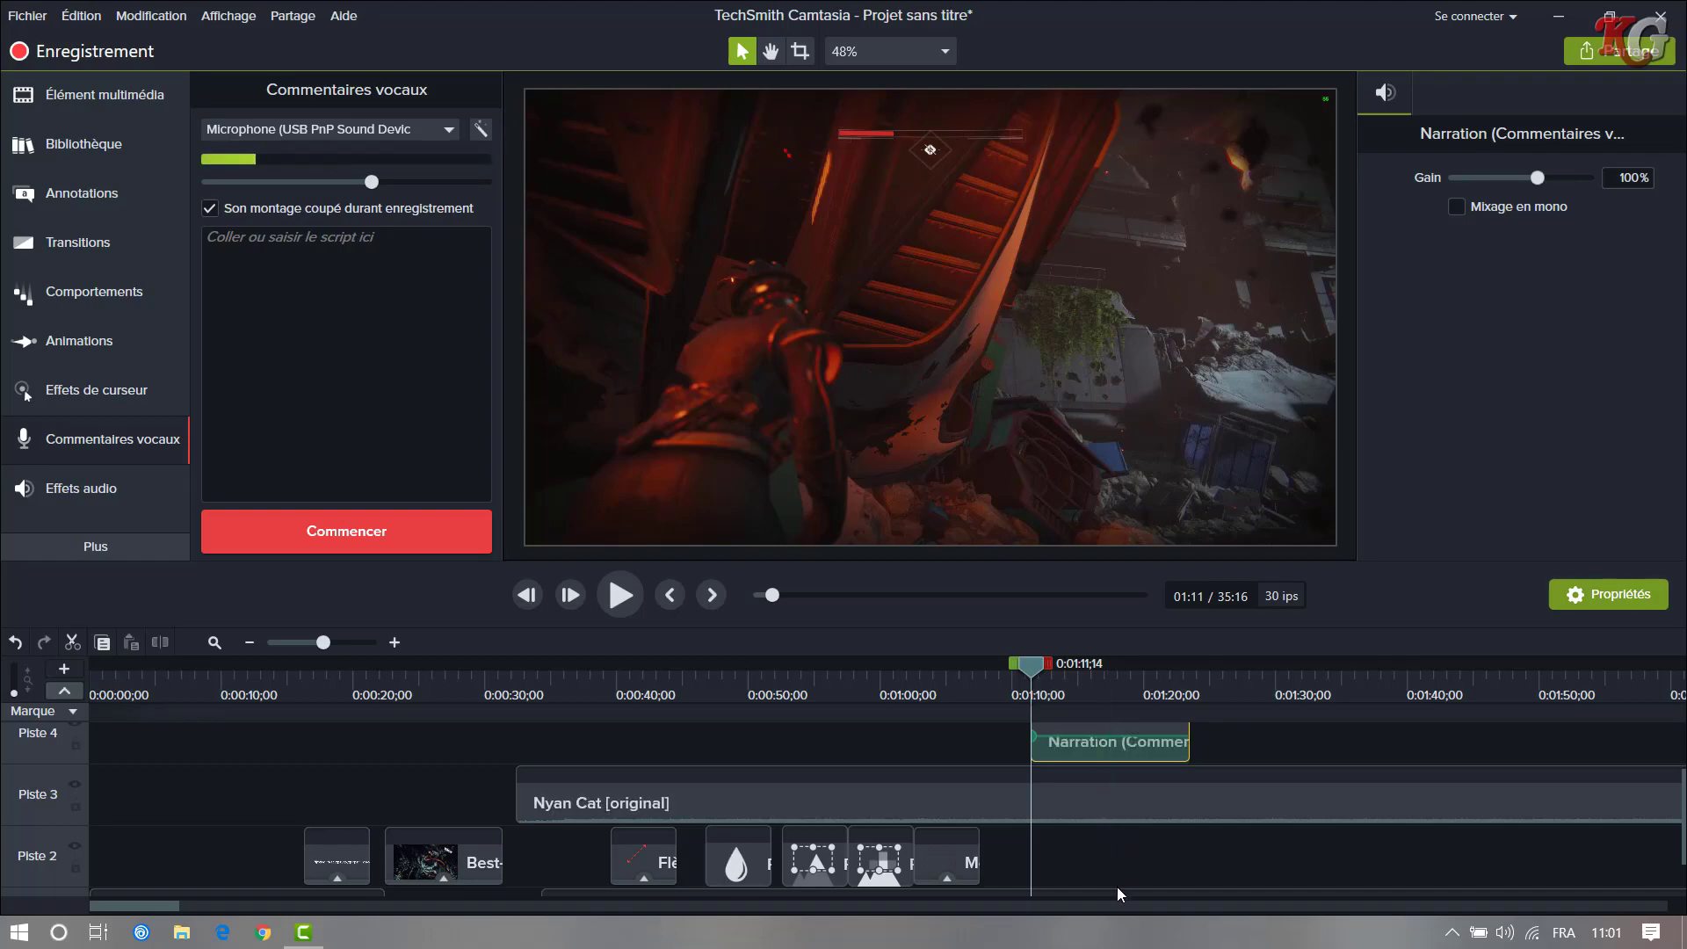
scroll(1121, 852, "down", 2)
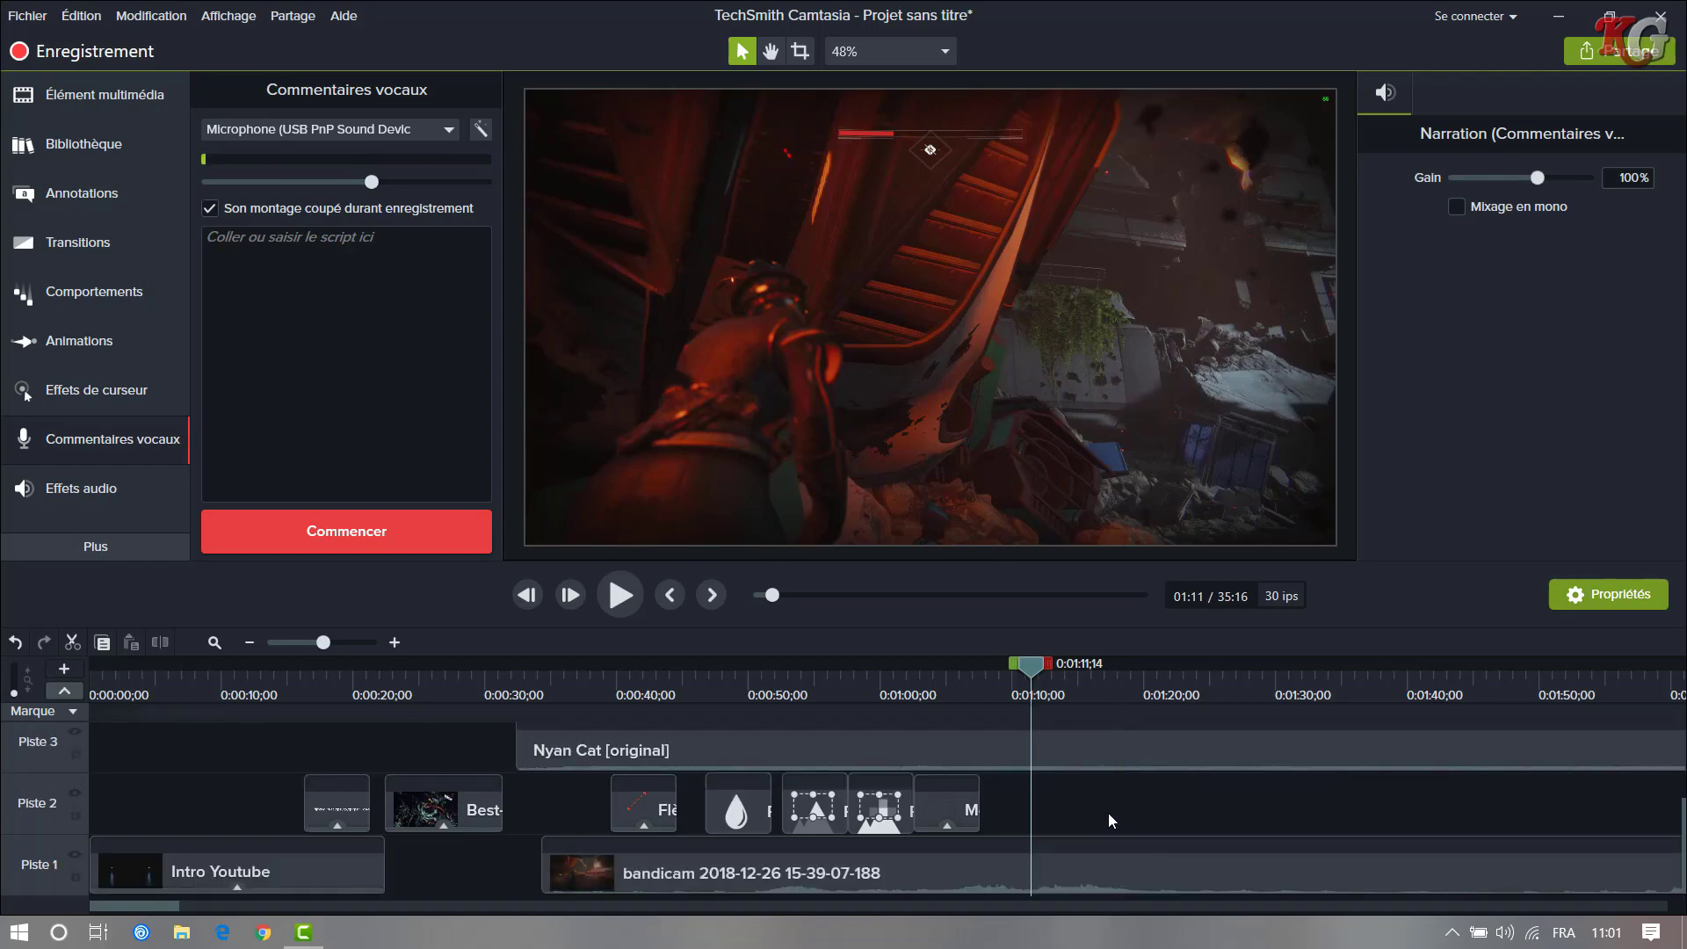
scroll(1108, 813, "up", 4)
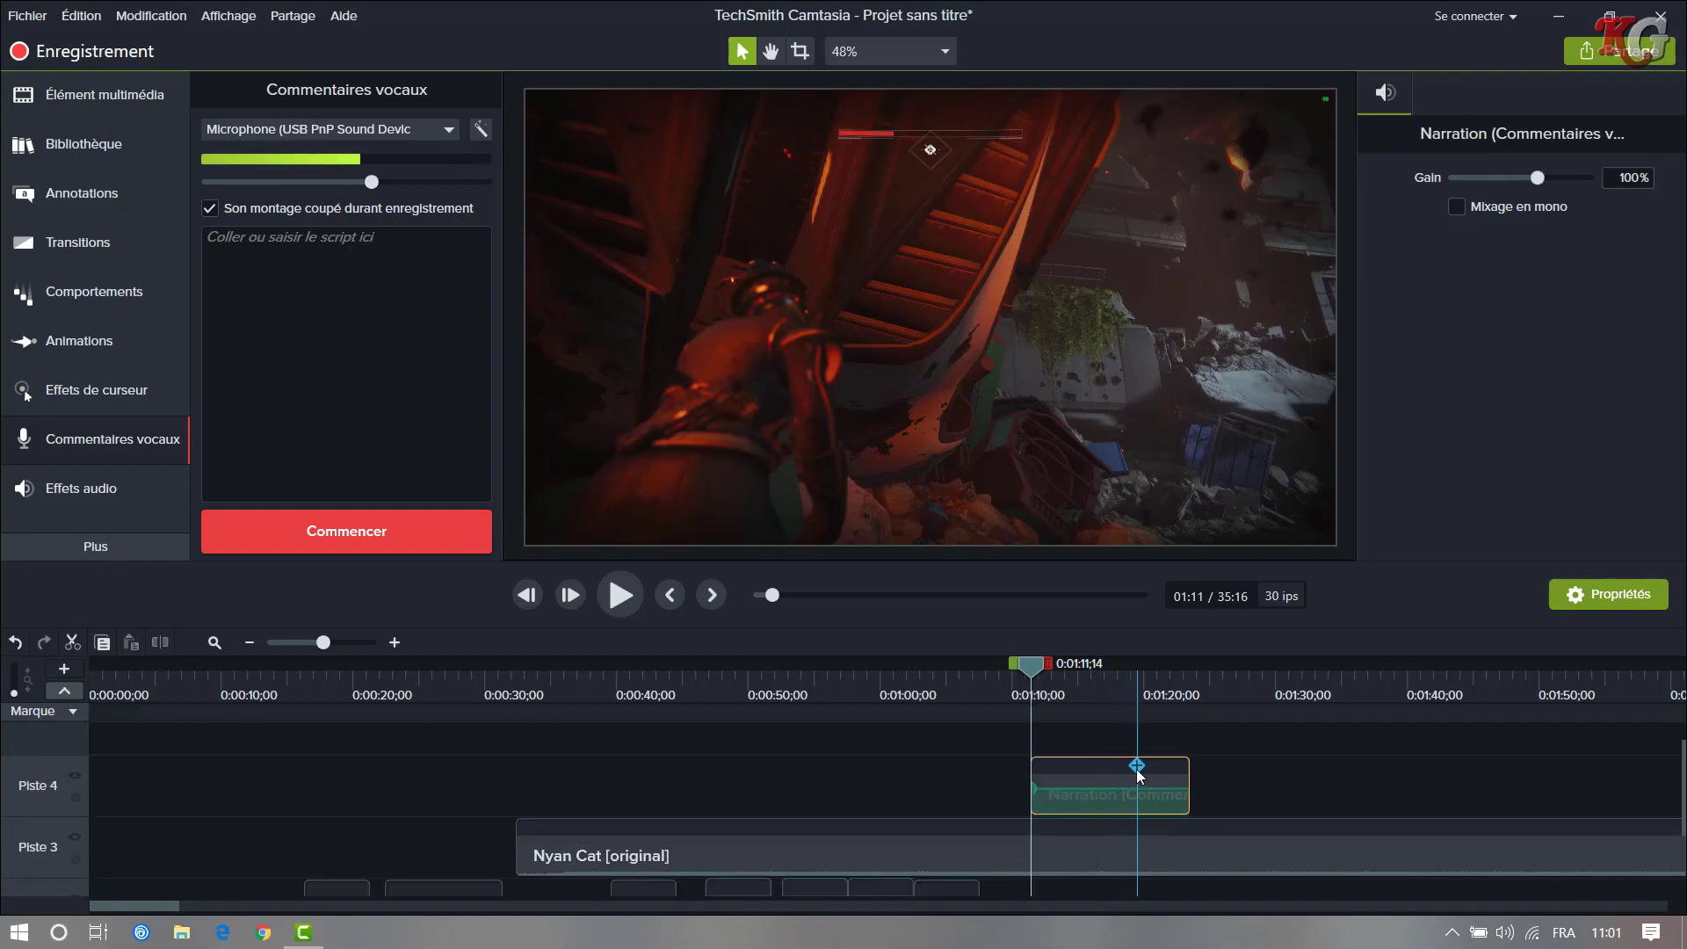
left_click_drag(1088, 773, 1040, 854)
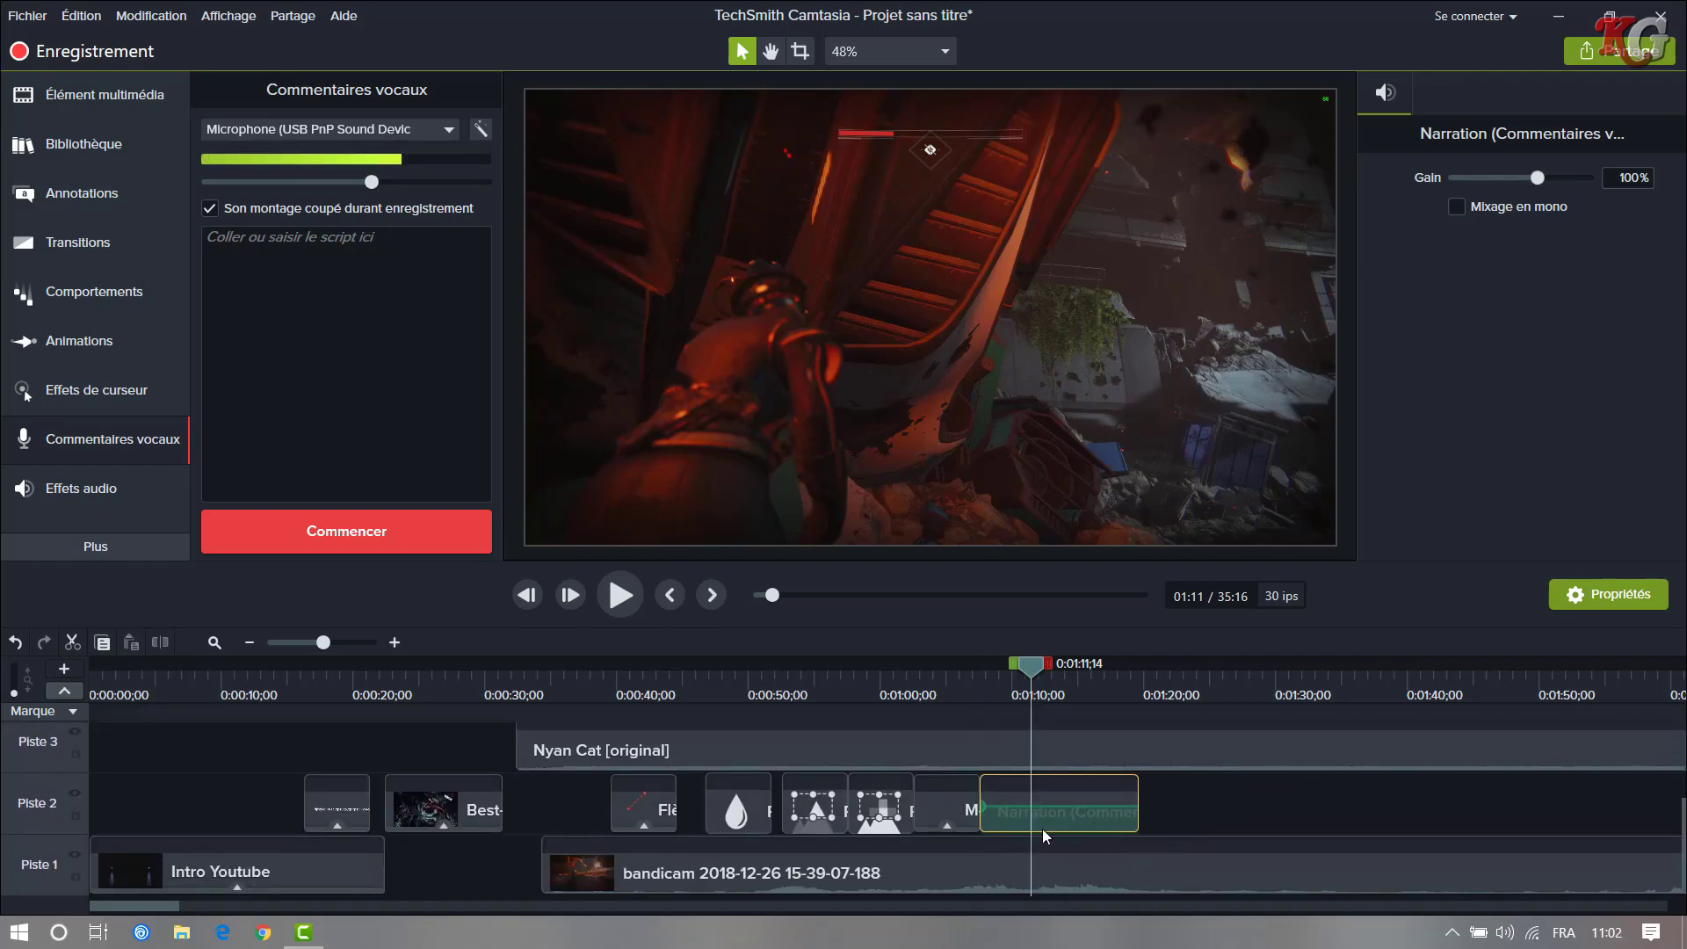
- Preview the narration on Piste 2 from 0:01:08;28
left_click_drag(1042, 666, 1002, 661)
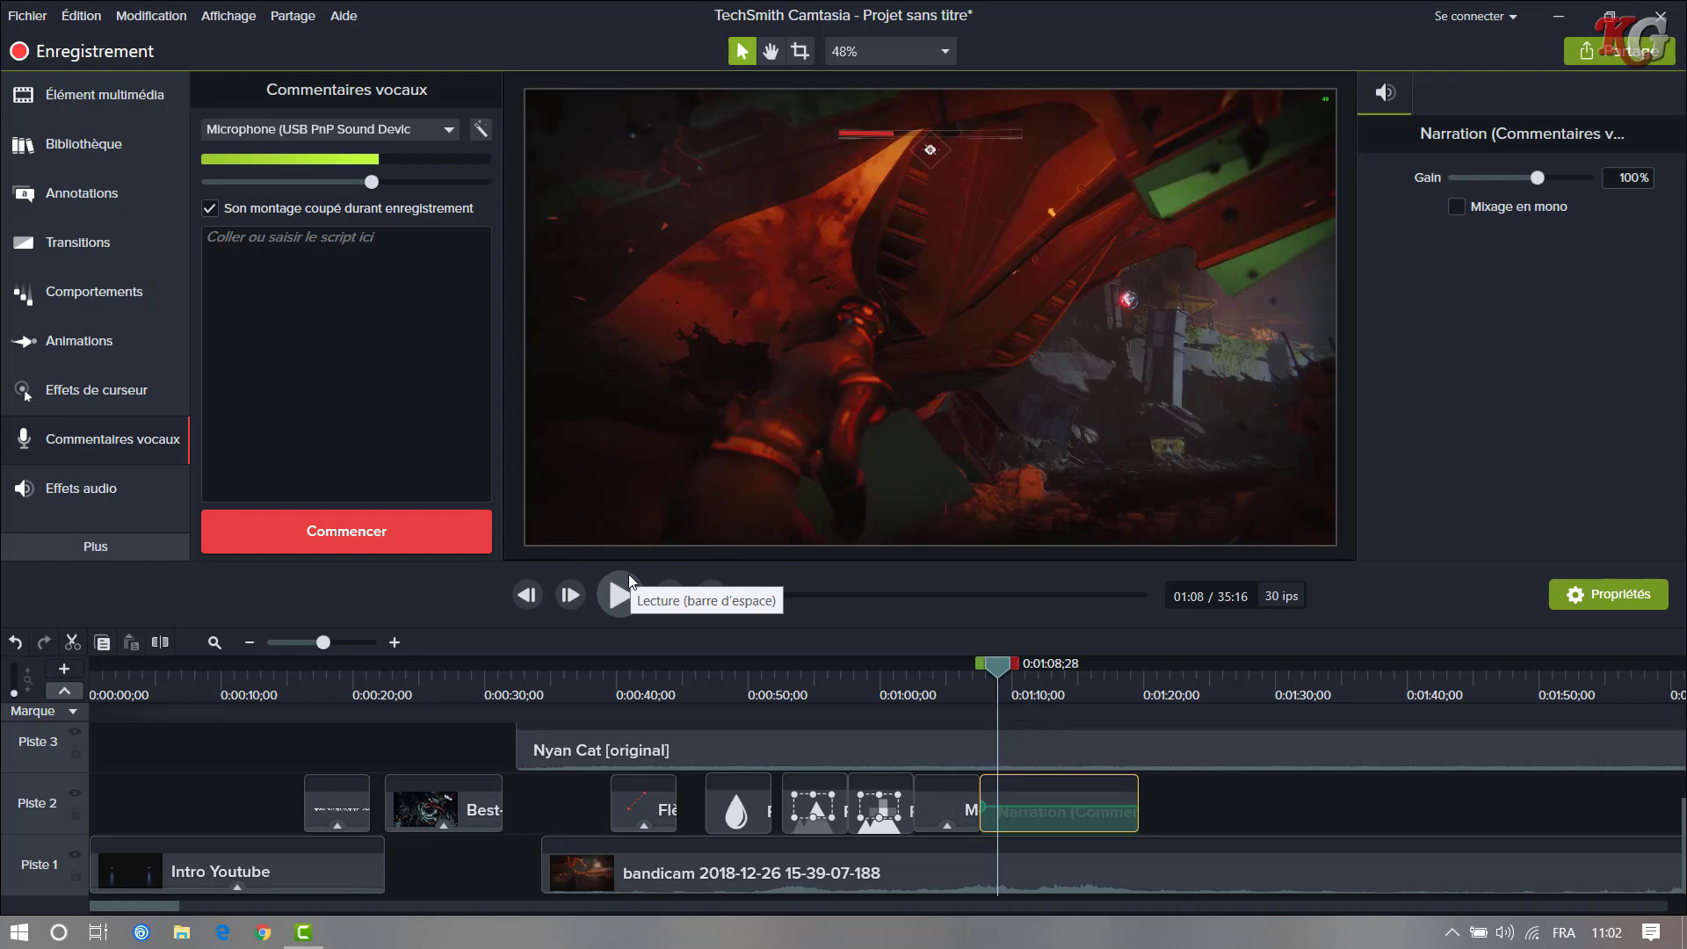
left_click(619, 594)
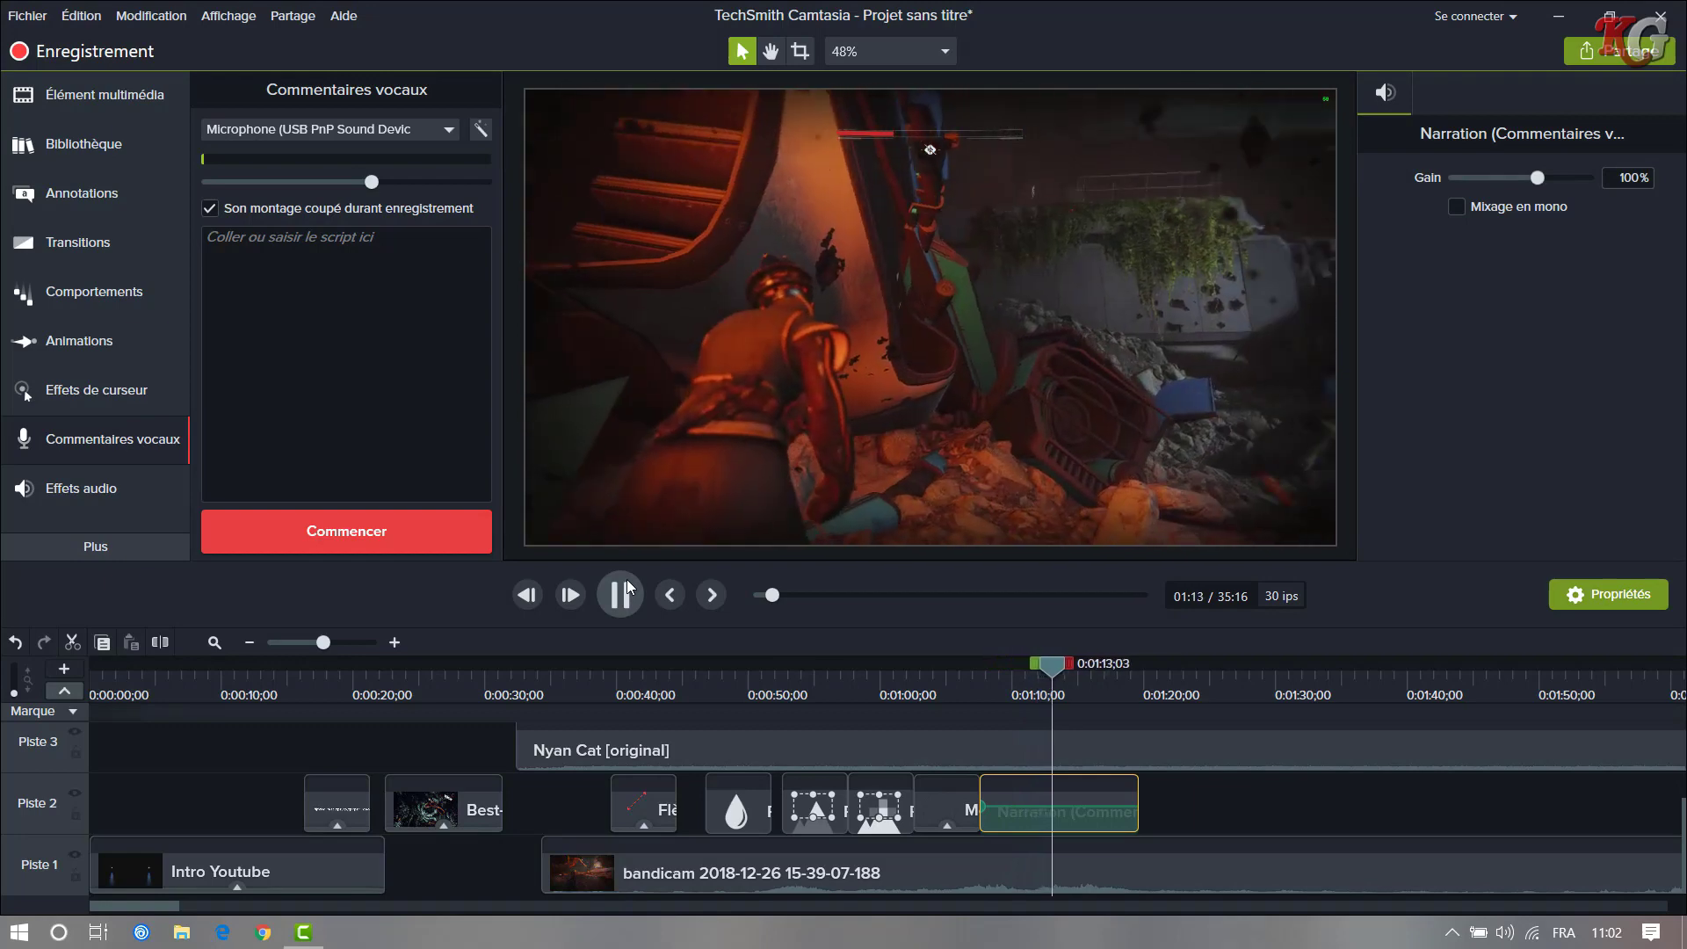
key("space")
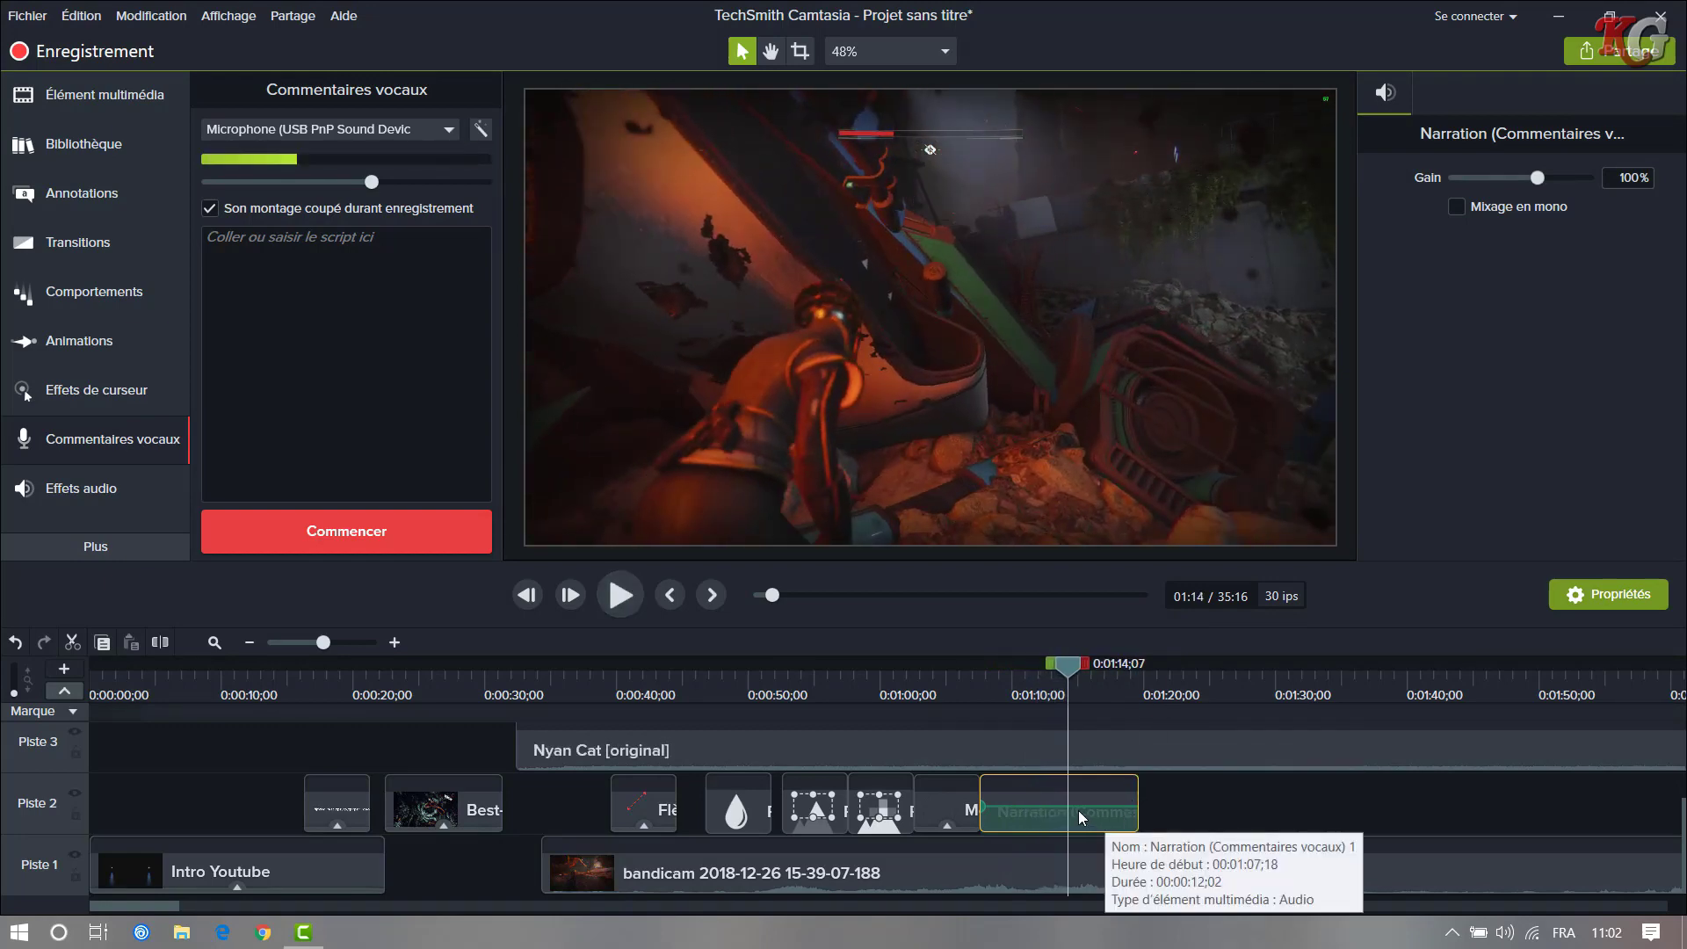
- Raise the narration clip's volume to about 431 % and move Nyan Cat [original] to Piste 2 at about 0:01:45
left_click_drag(1087, 806, 1097, 794)
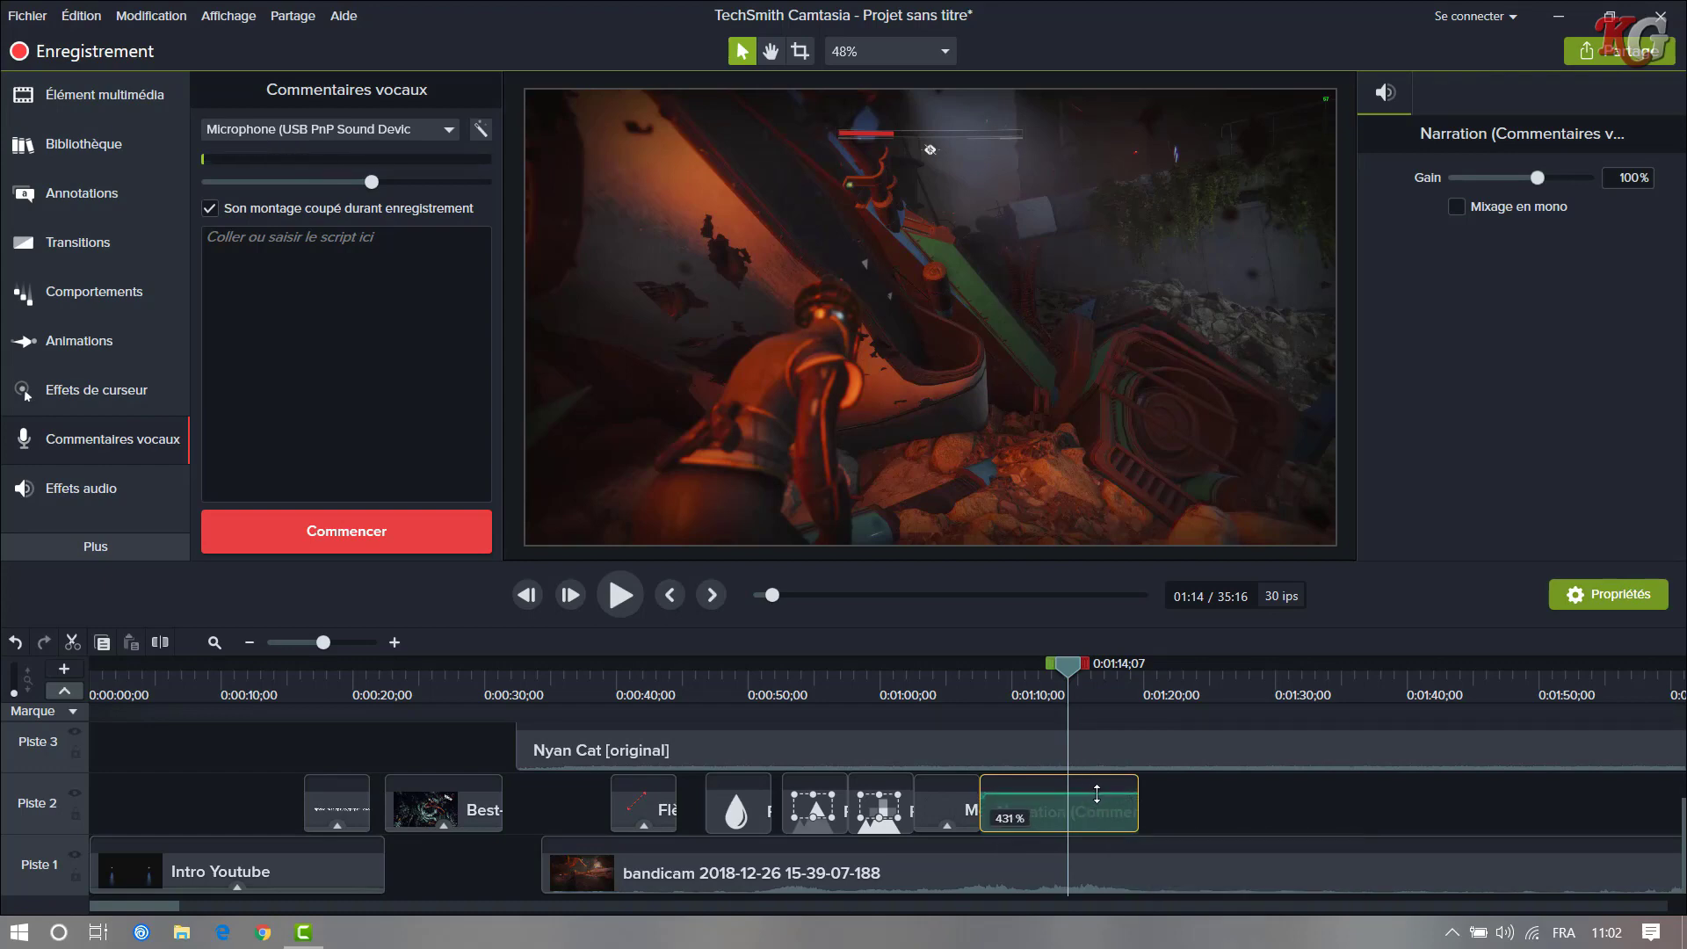
left_click_drag(656, 724, 900, 754)
left_click_drag(1678, 771, 1501, 801)
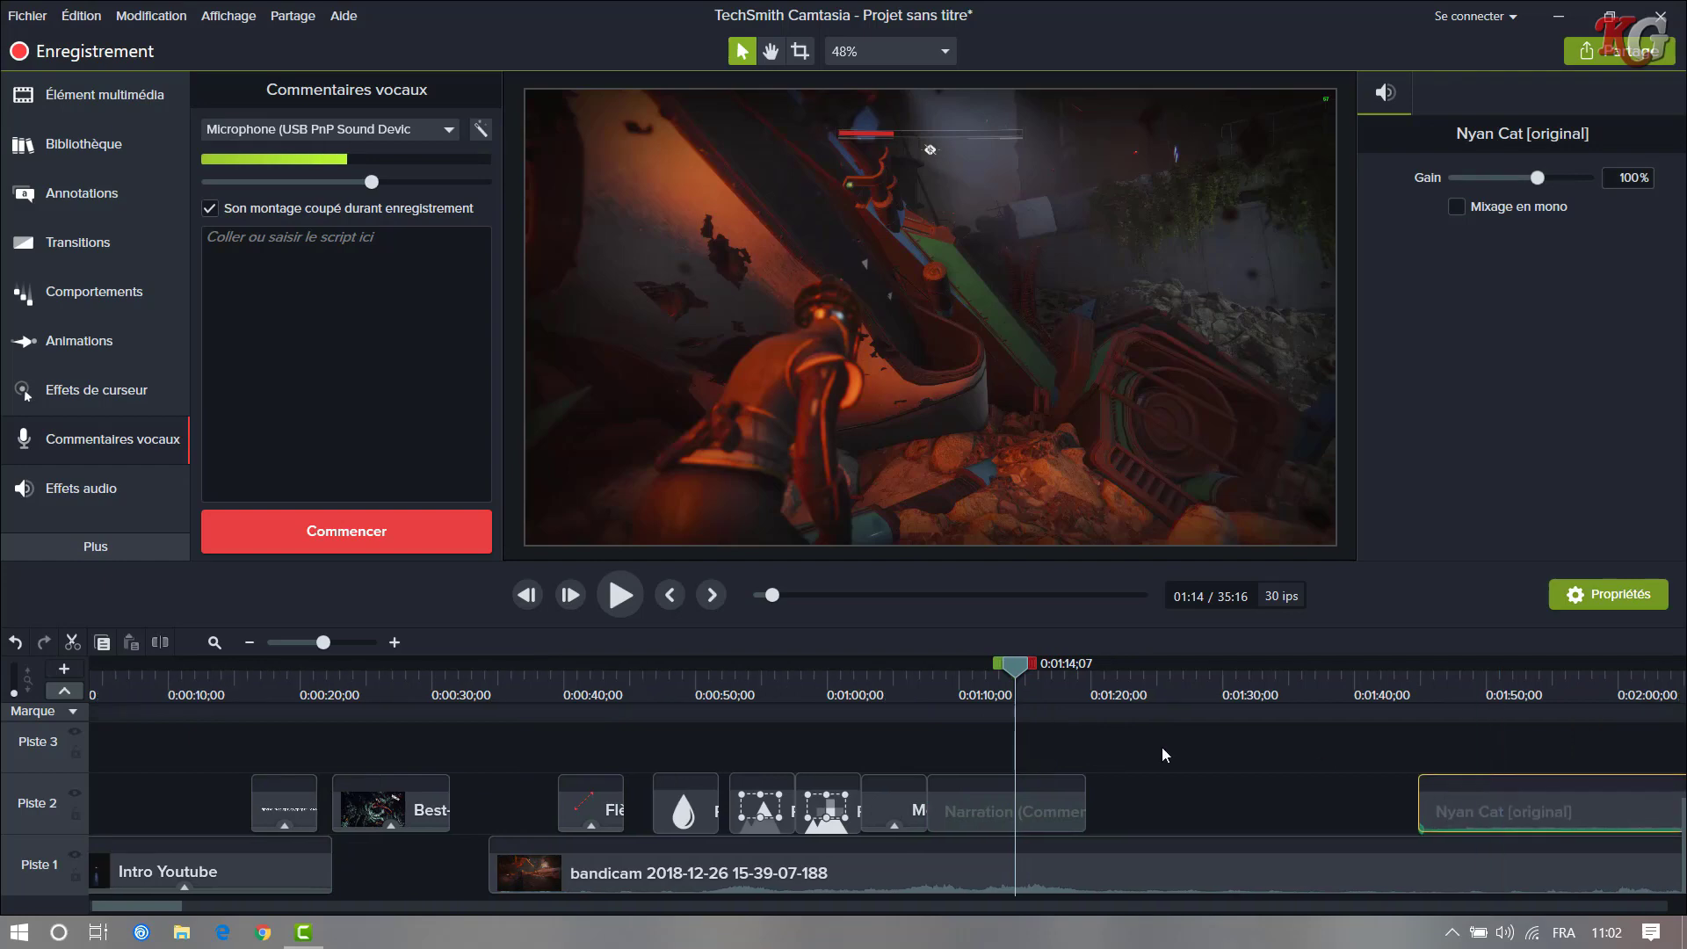
- Preview the amplified narration without the music from 0:01:07;09
left_click_drag(1015, 677, 922, 675)
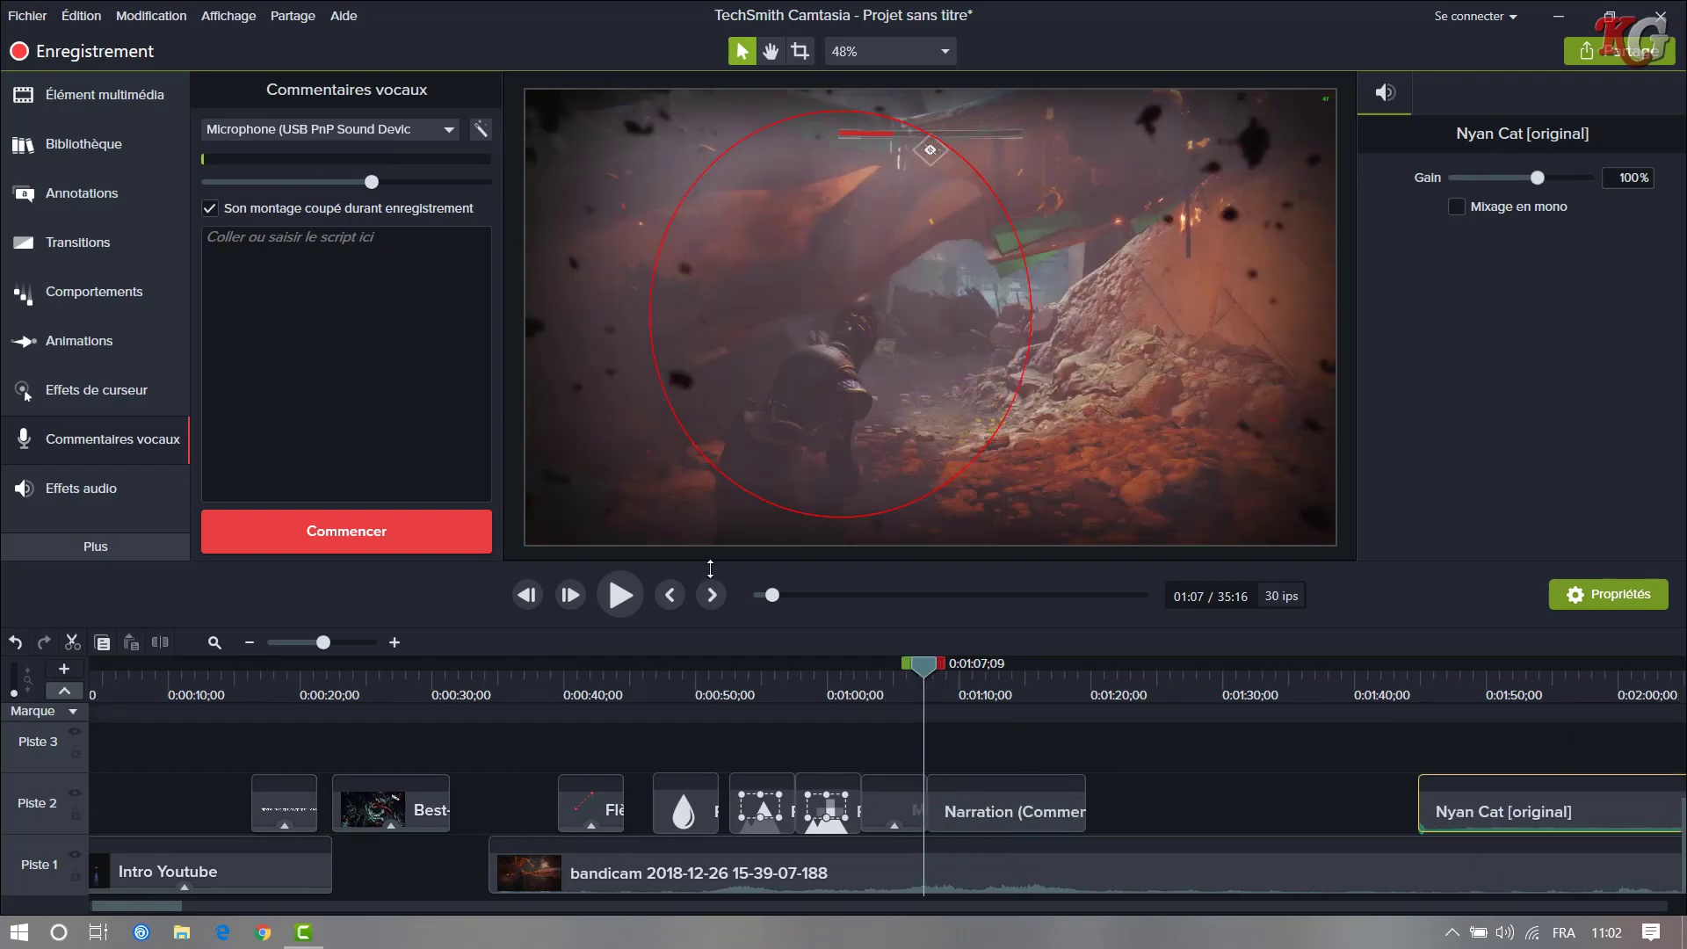
left_click(614, 596)
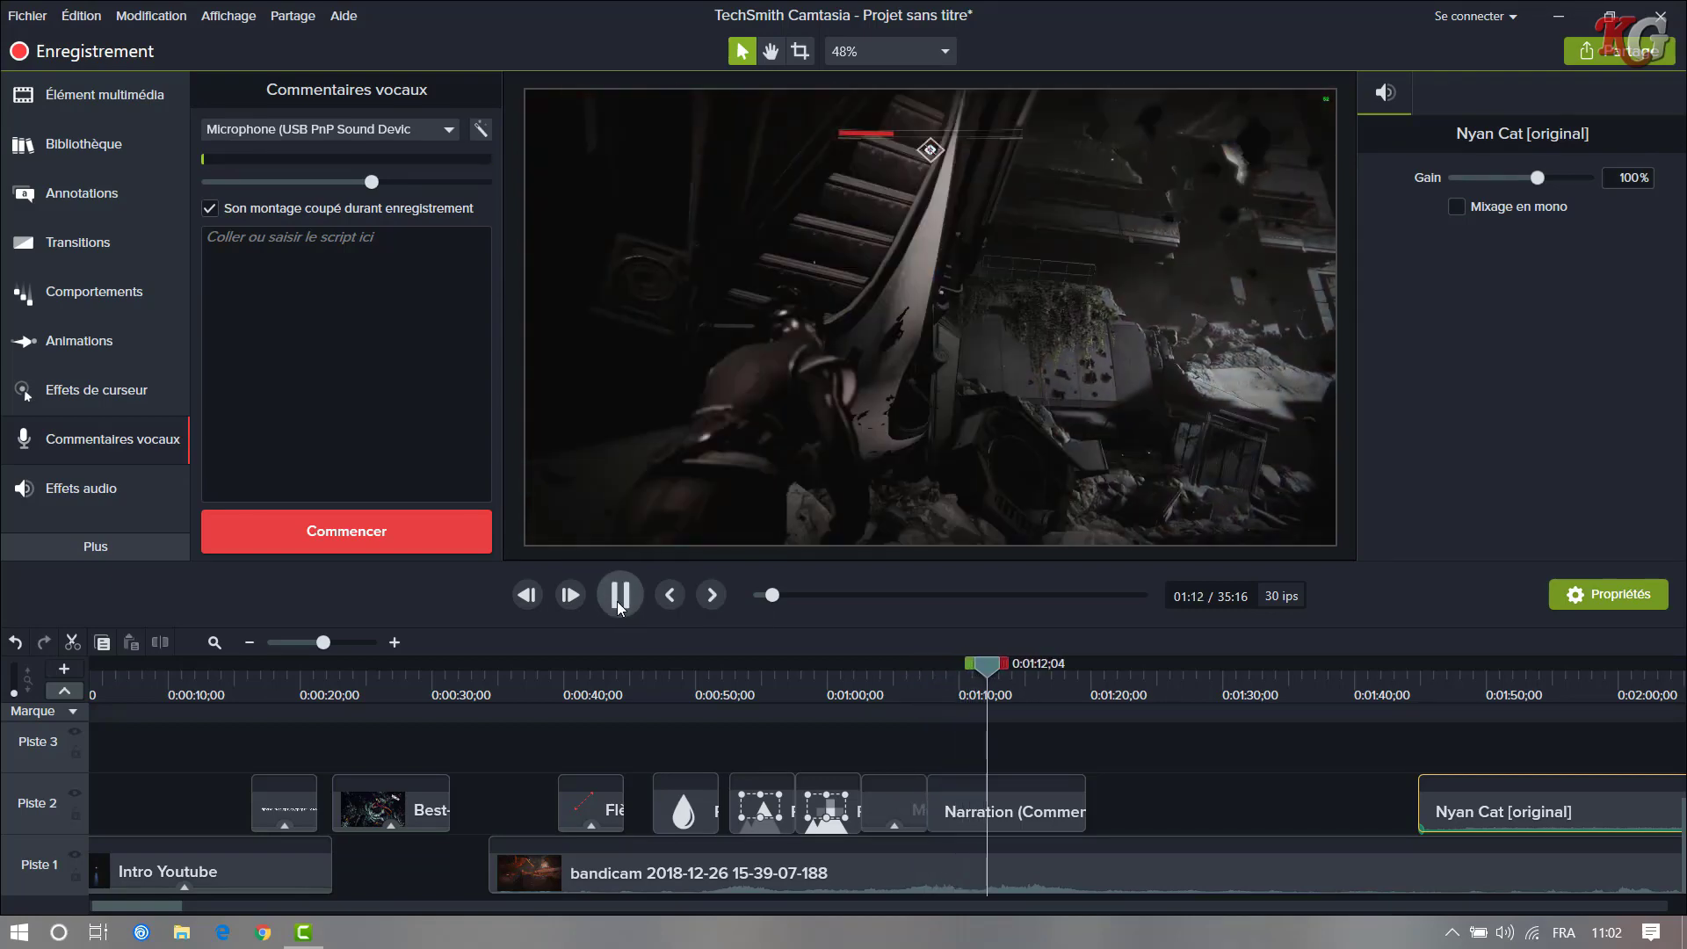
left_click(617, 600)
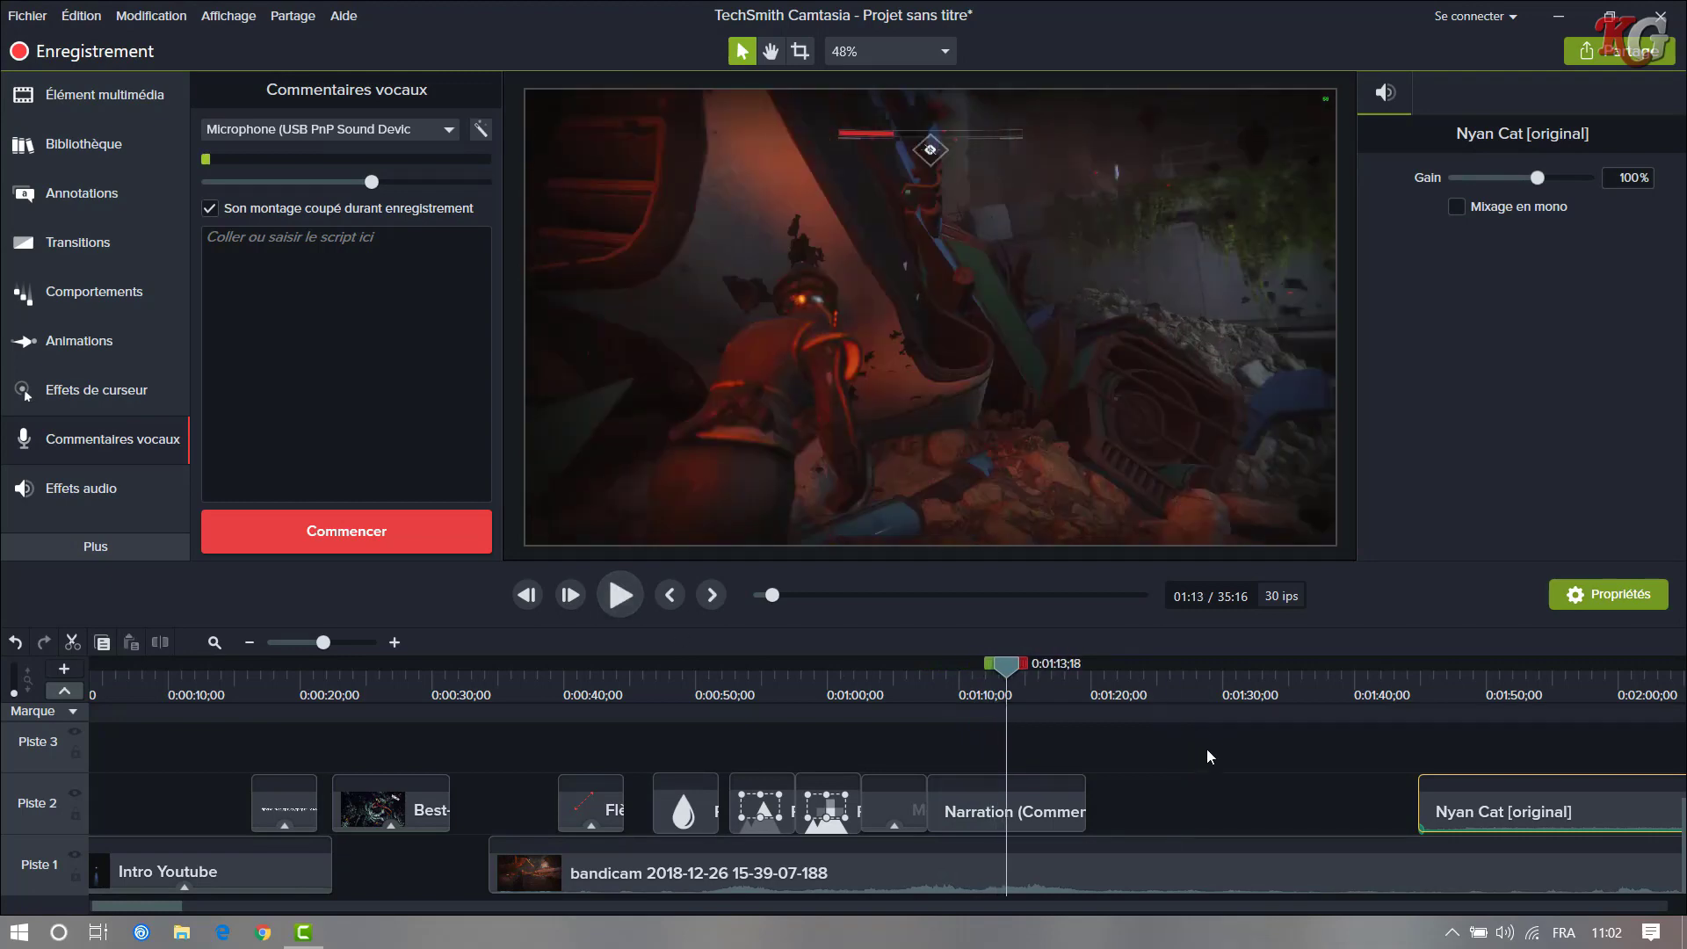
- Delete the voice narration clip from Piste 2
mouse_move(1007, 816)
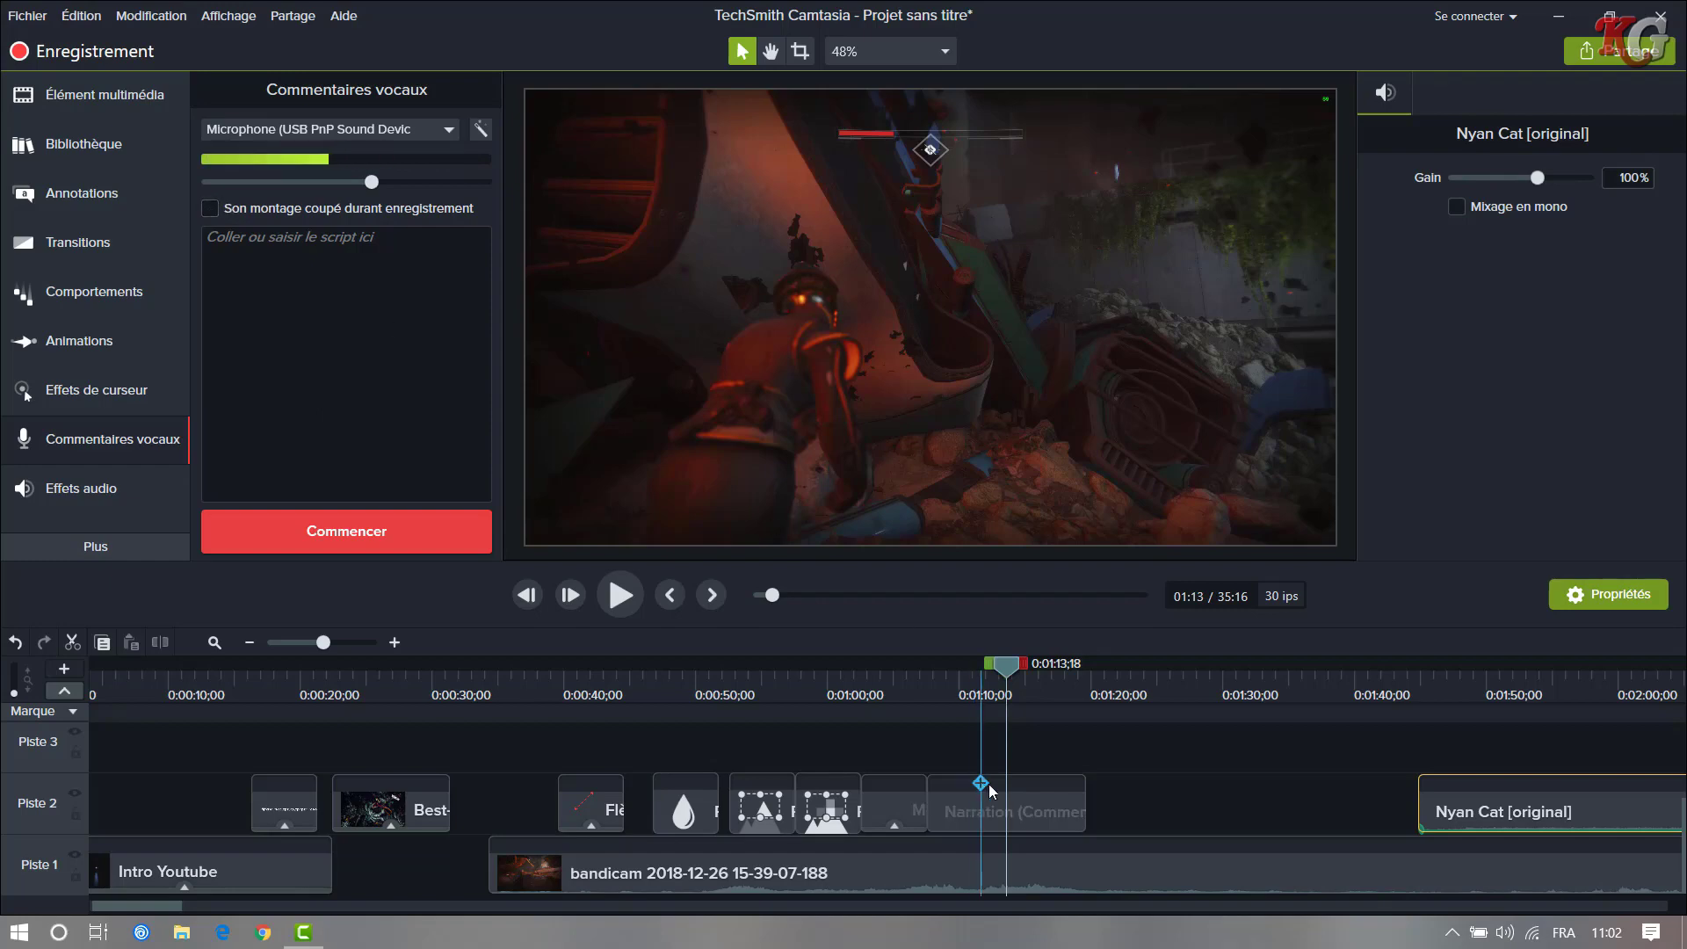
left_click(1051, 816)
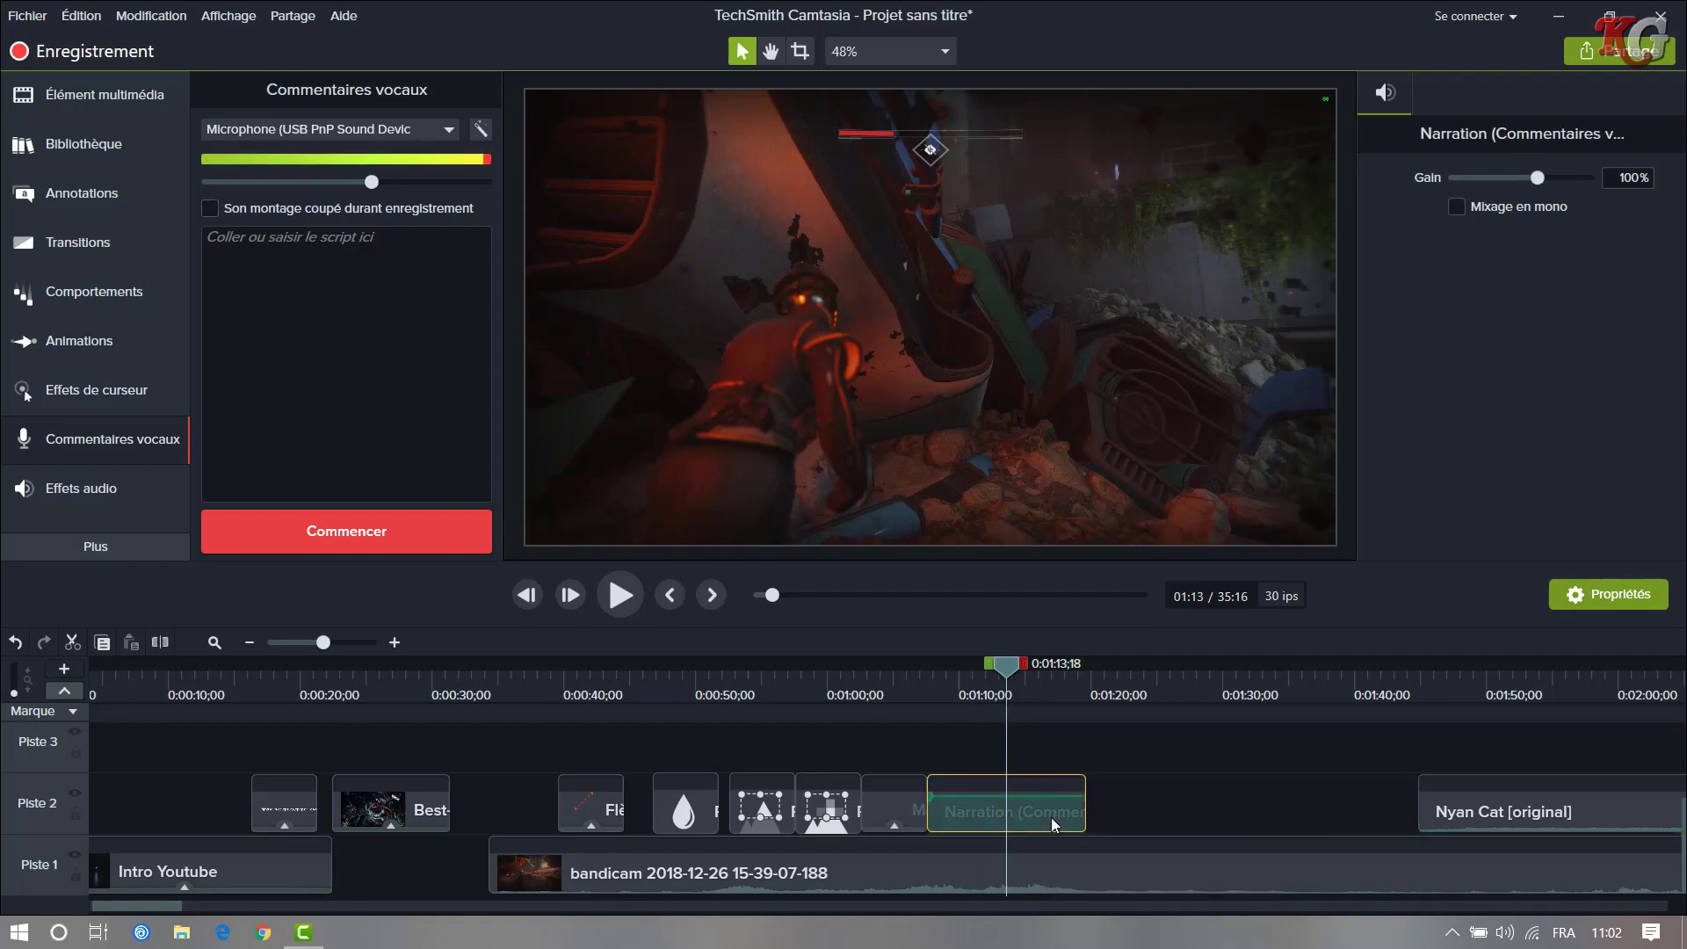
key("Delete")
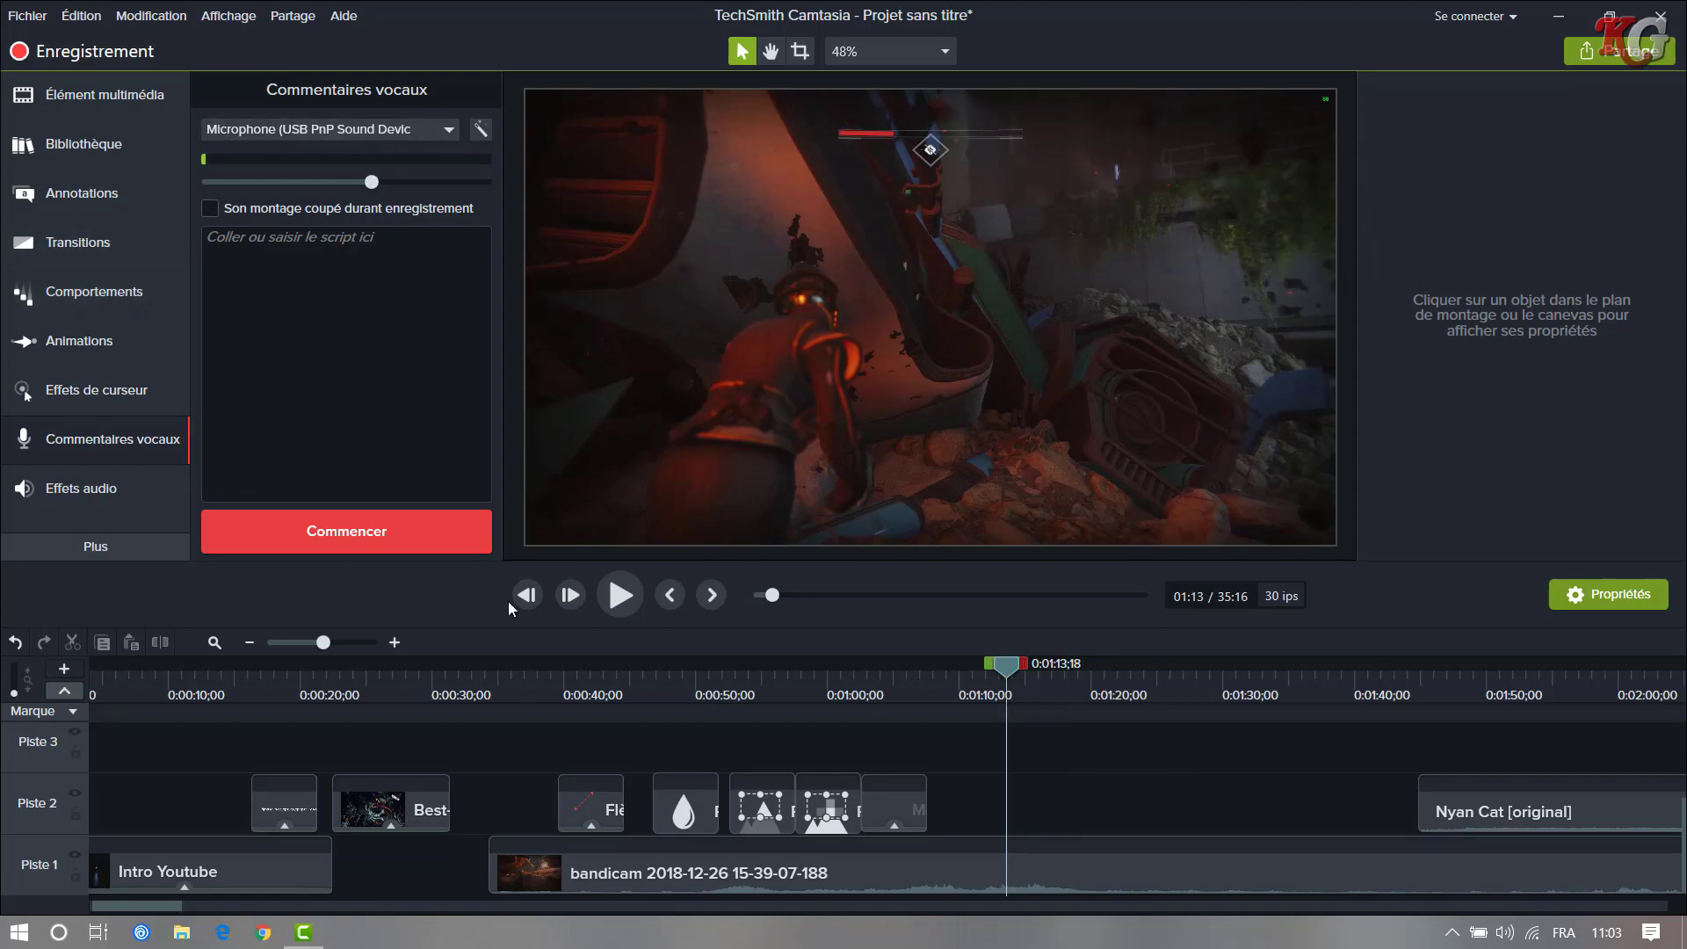
- Show the available audio effects and examine Égalisation du volume and Fondu à l'approche
left_click(79, 488)
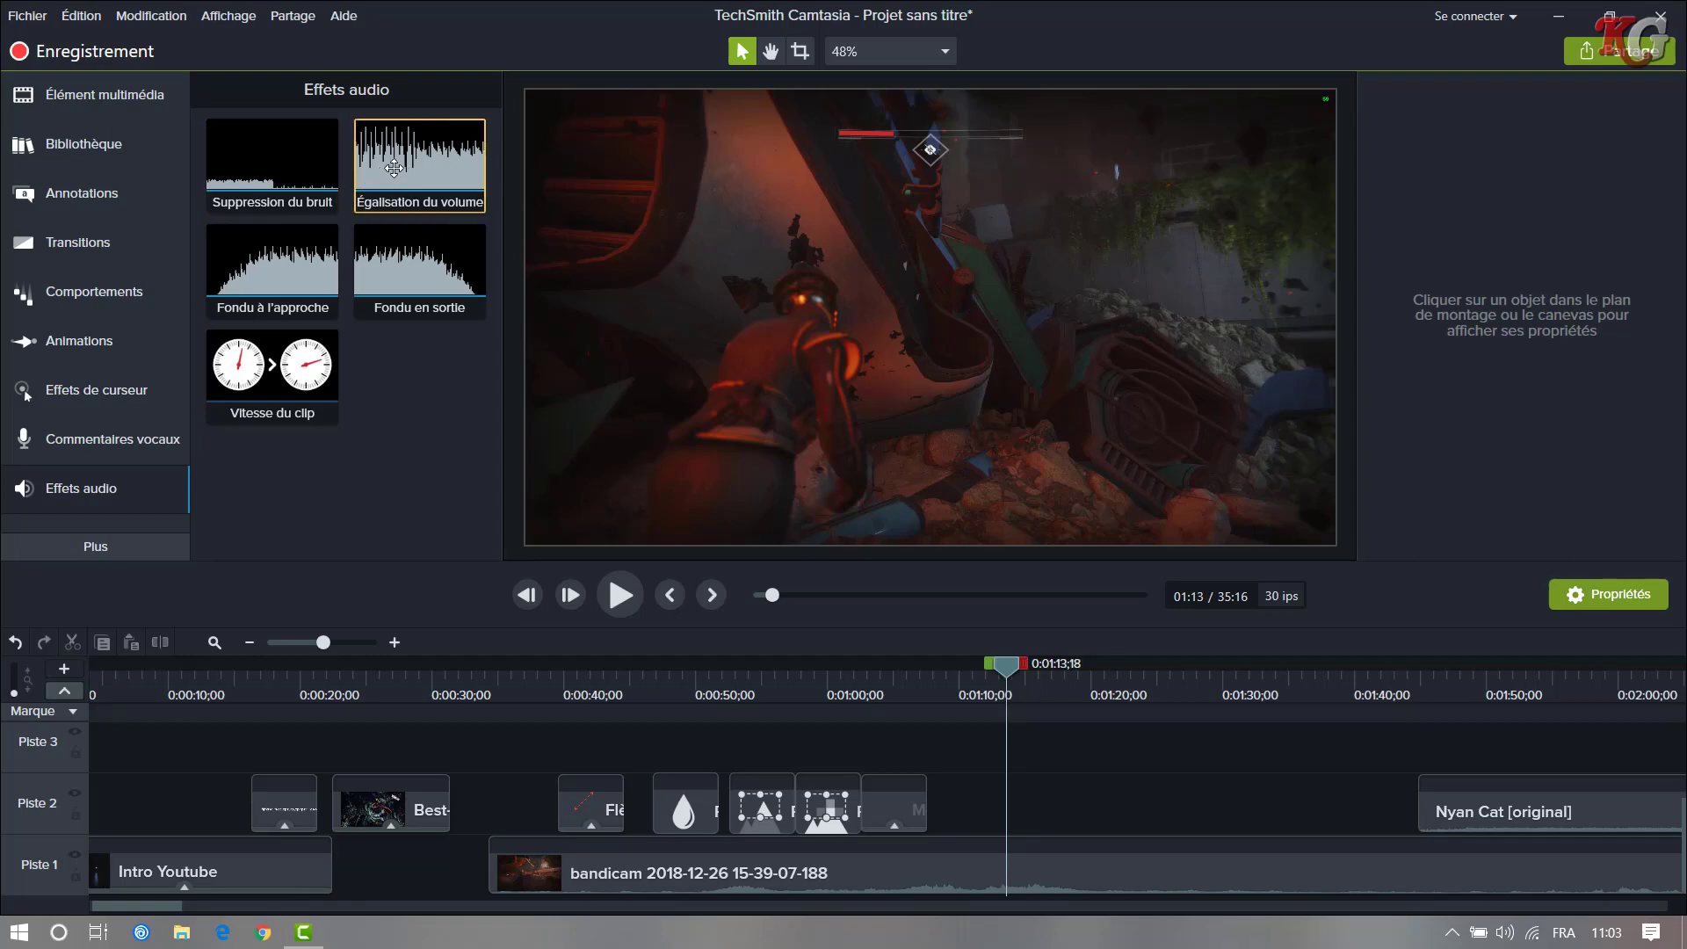
mouse_move(403, 173)
left_mouse_down()
mouse_move(420, 164)
mouse_move(927, 855)
mouse_move(504, 441)
mouse_move(440, 153)
mouse_move(425, 173)
left_mouse_up()
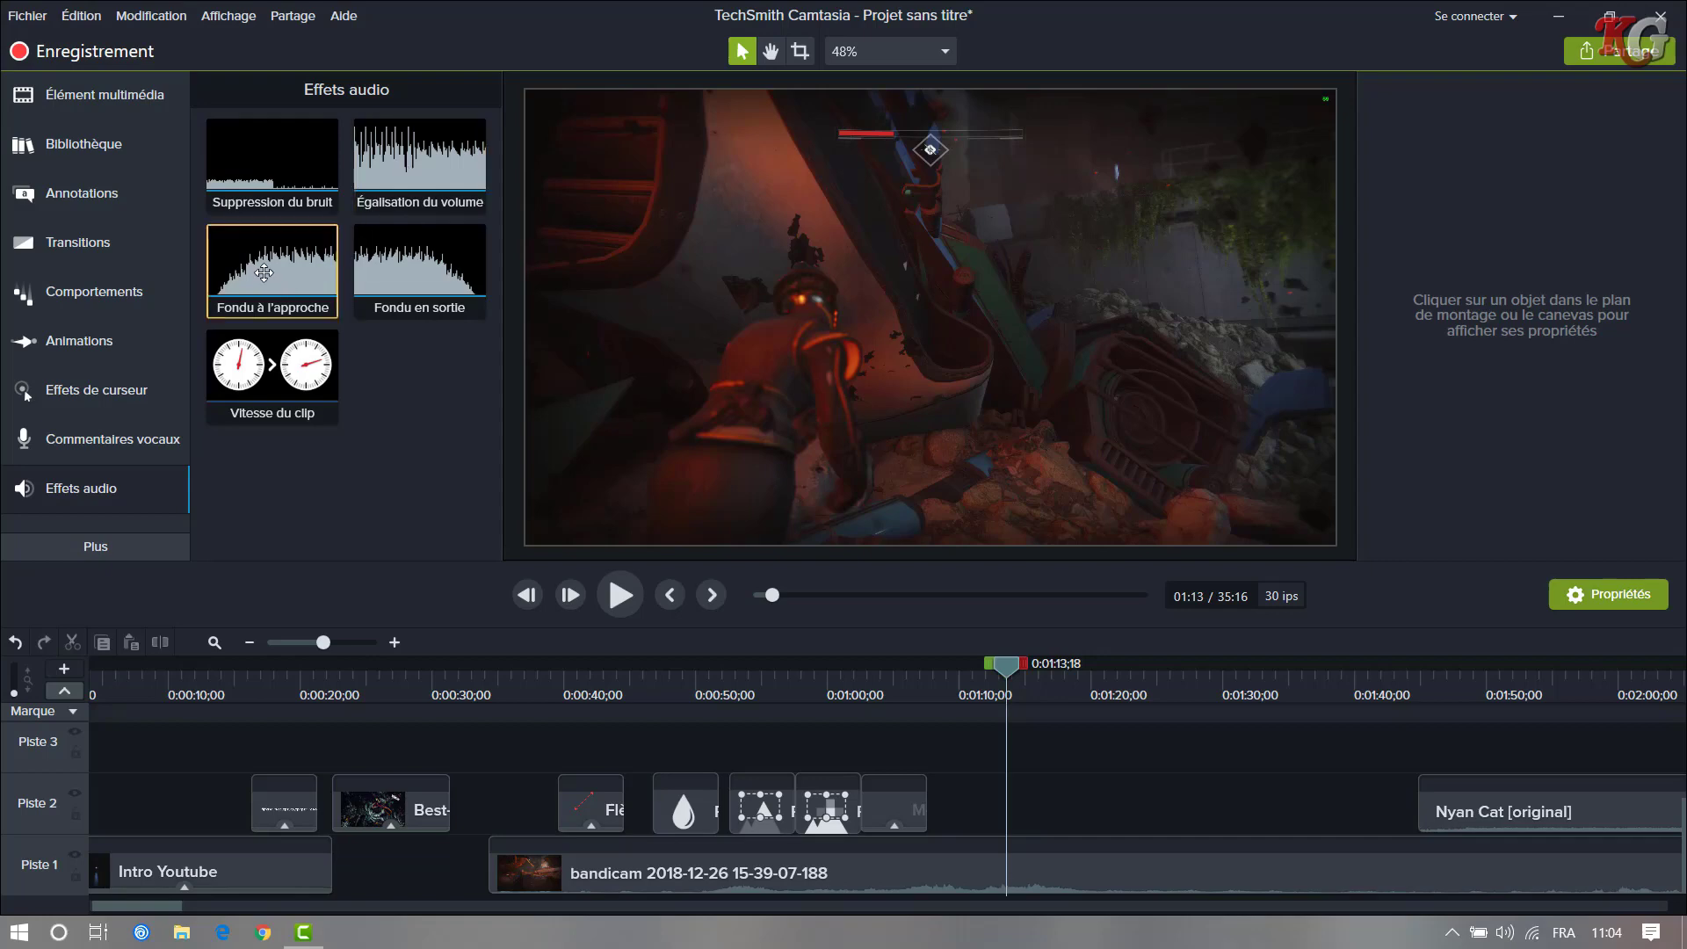
left_click_drag(273, 270, 317, 387)
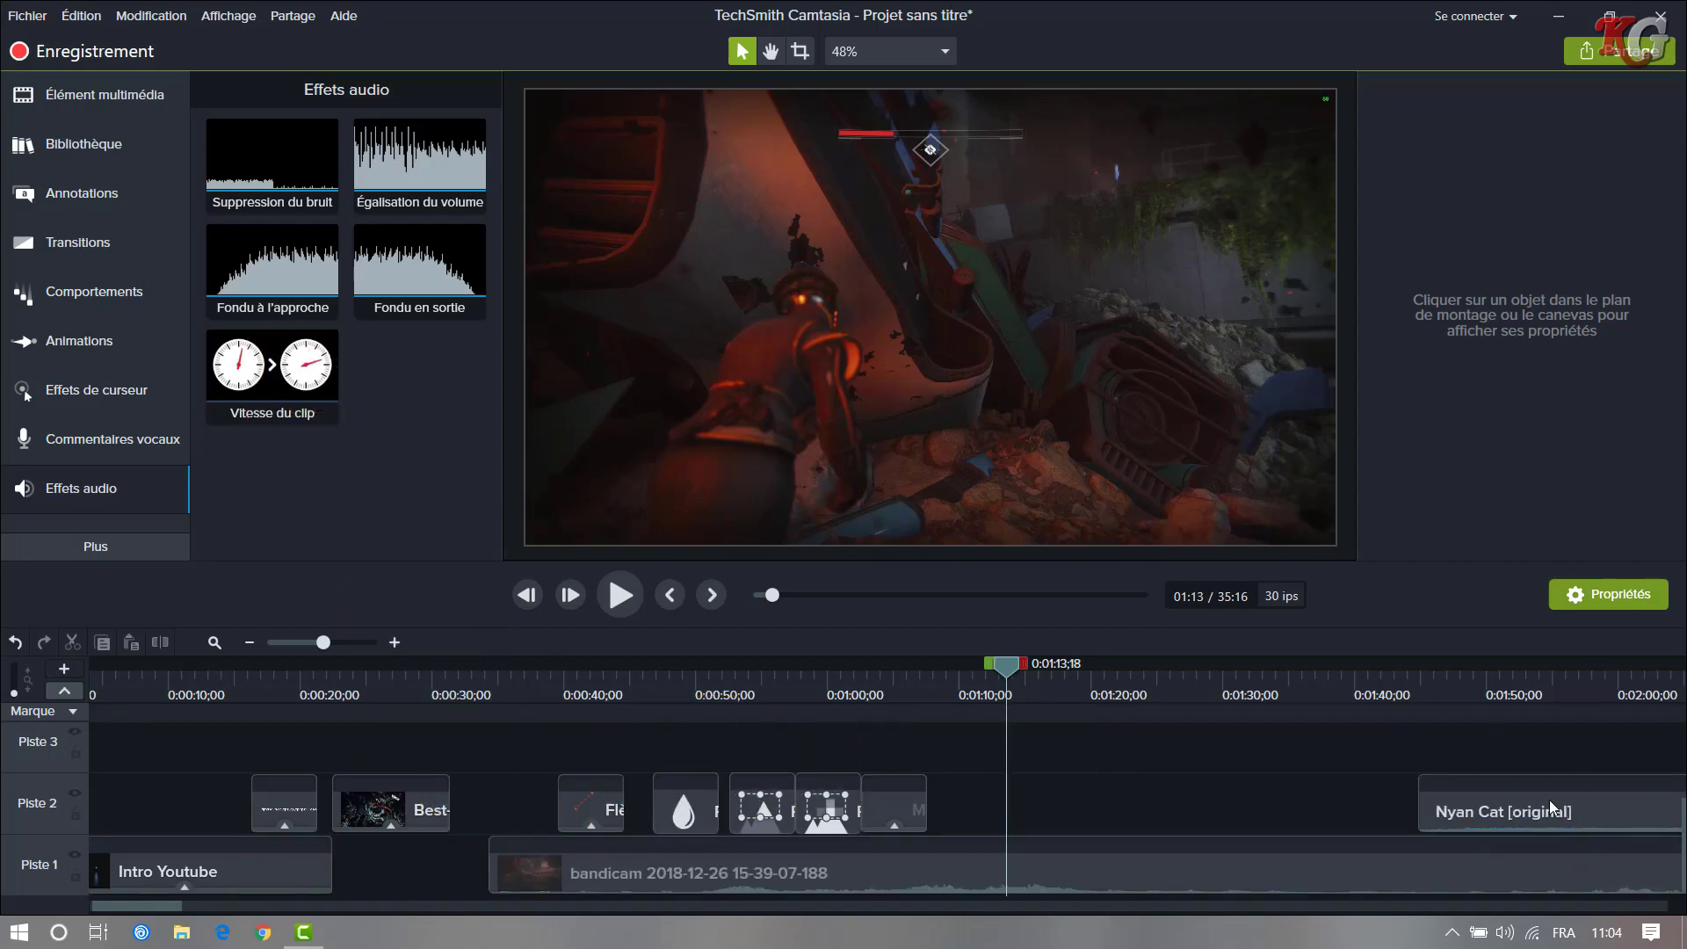
- Delete the bandicam clip from Piste 1 and put Nyan Cat [original] in its place, starting at 0:00:39;18
left_click_drag(1551, 803, 697, 780)
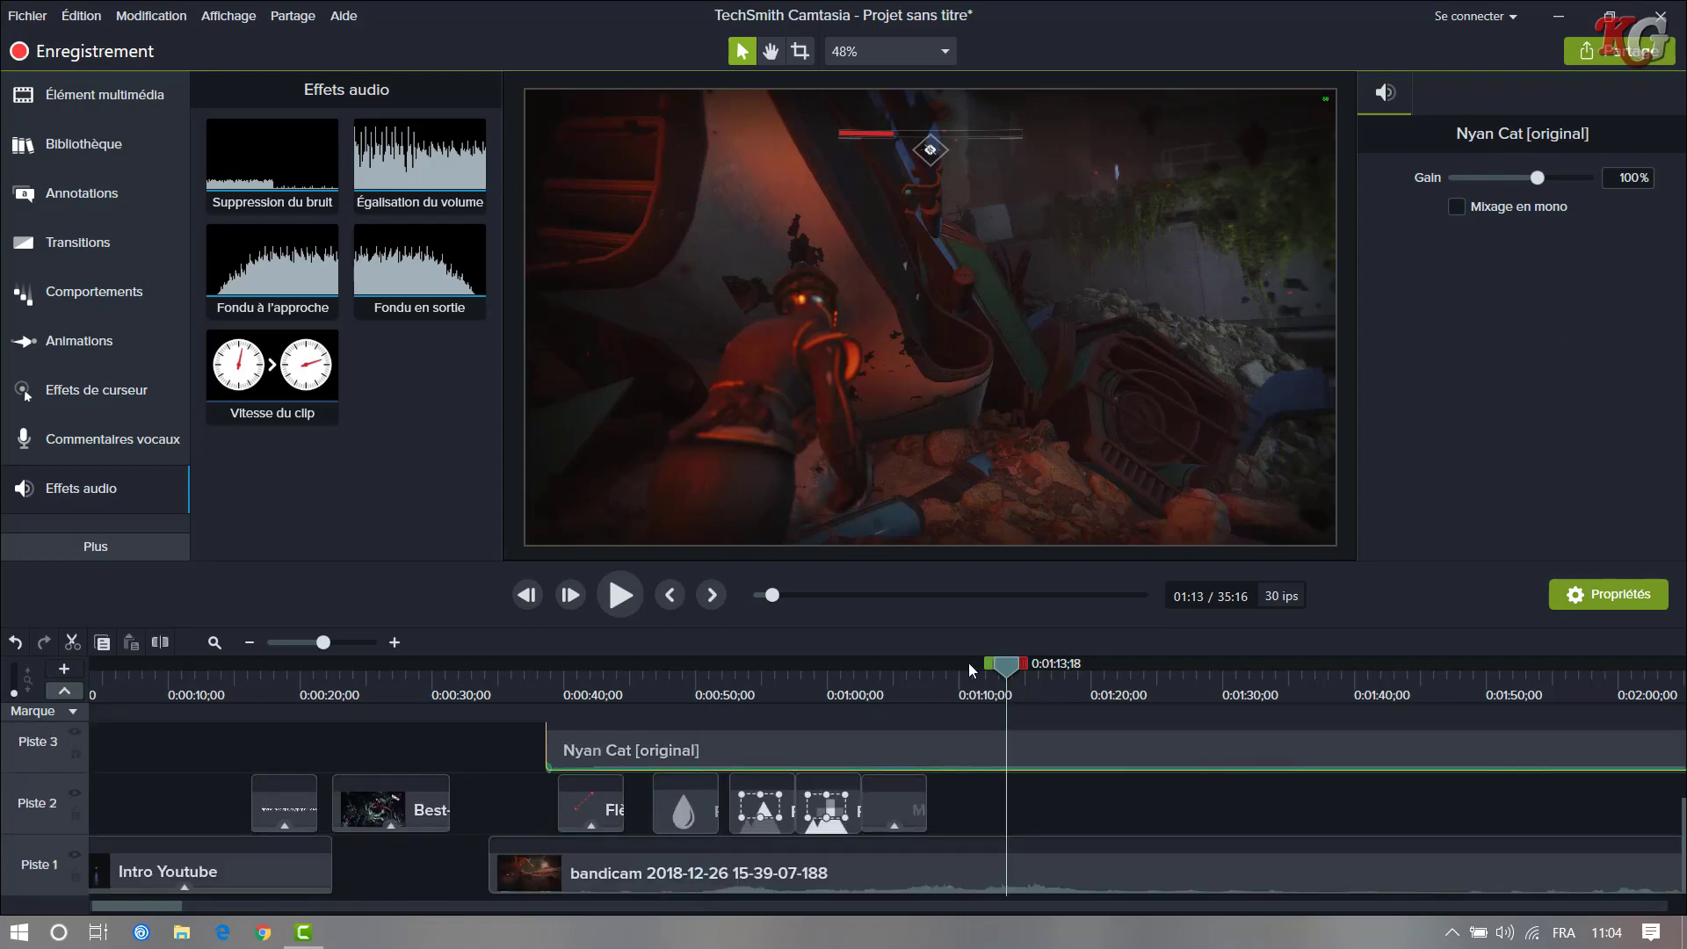
left_click(821, 853)
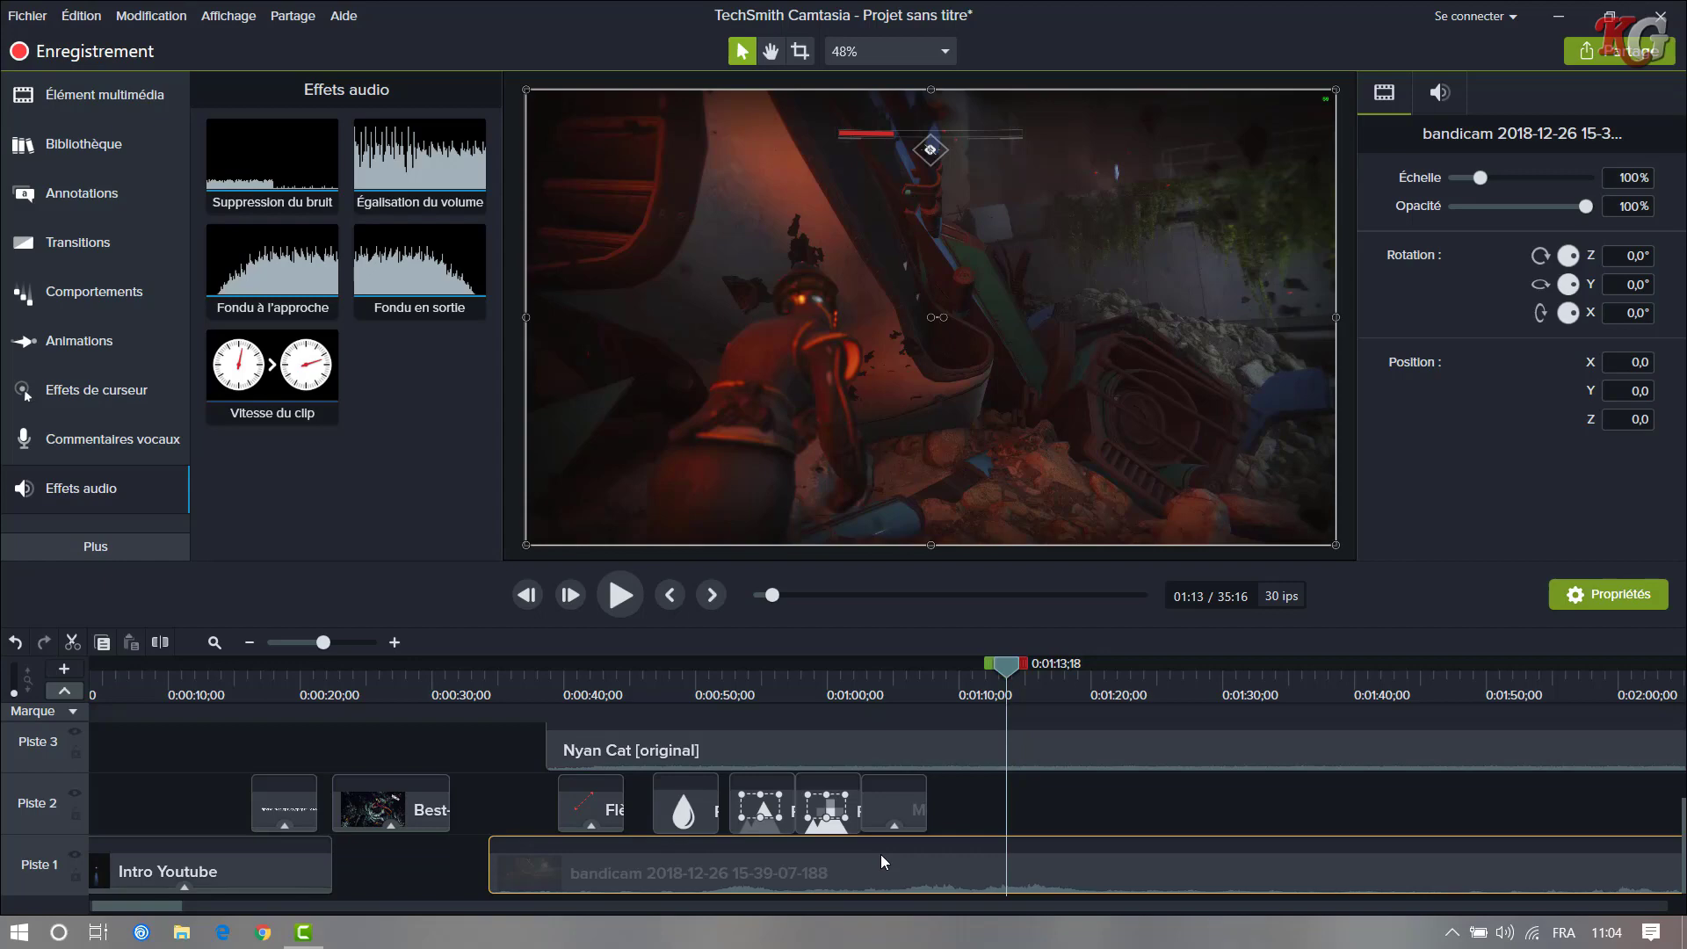
key("Delete")
left_click(787, 752)
left_click_drag(798, 835, 804, 873)
- Preview the Nyan Cat audio on Piste 1 from 0:00:39;10, without any fade effect
left_click_drag(1011, 671, 546, 715)
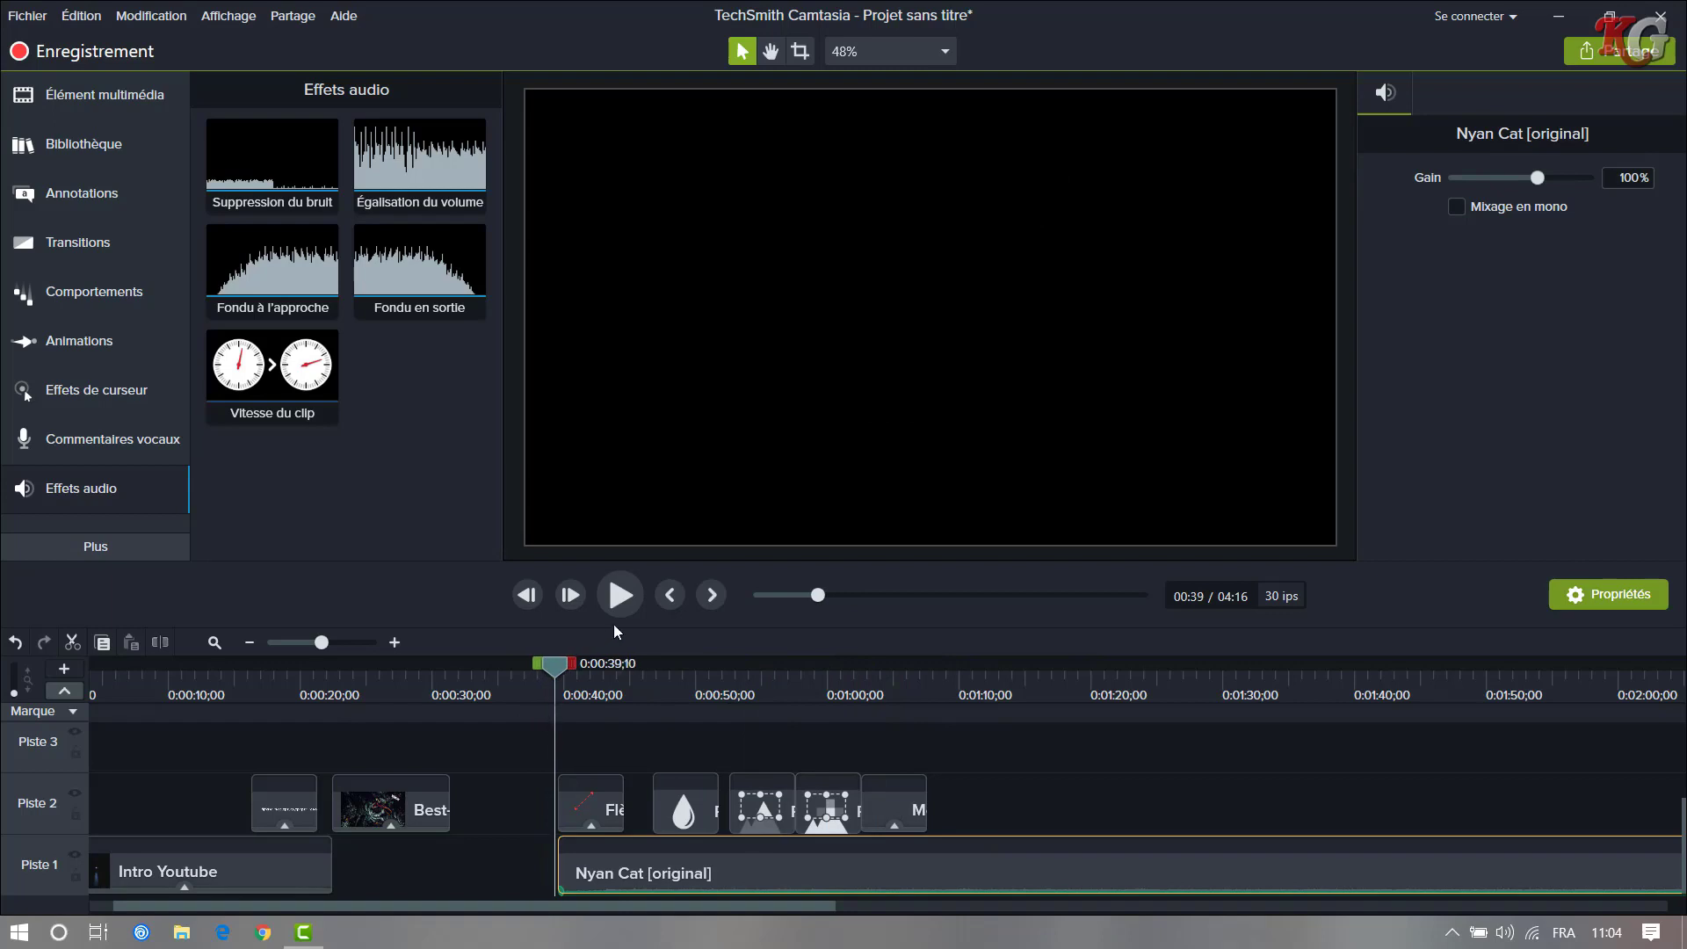
left_click(627, 594)
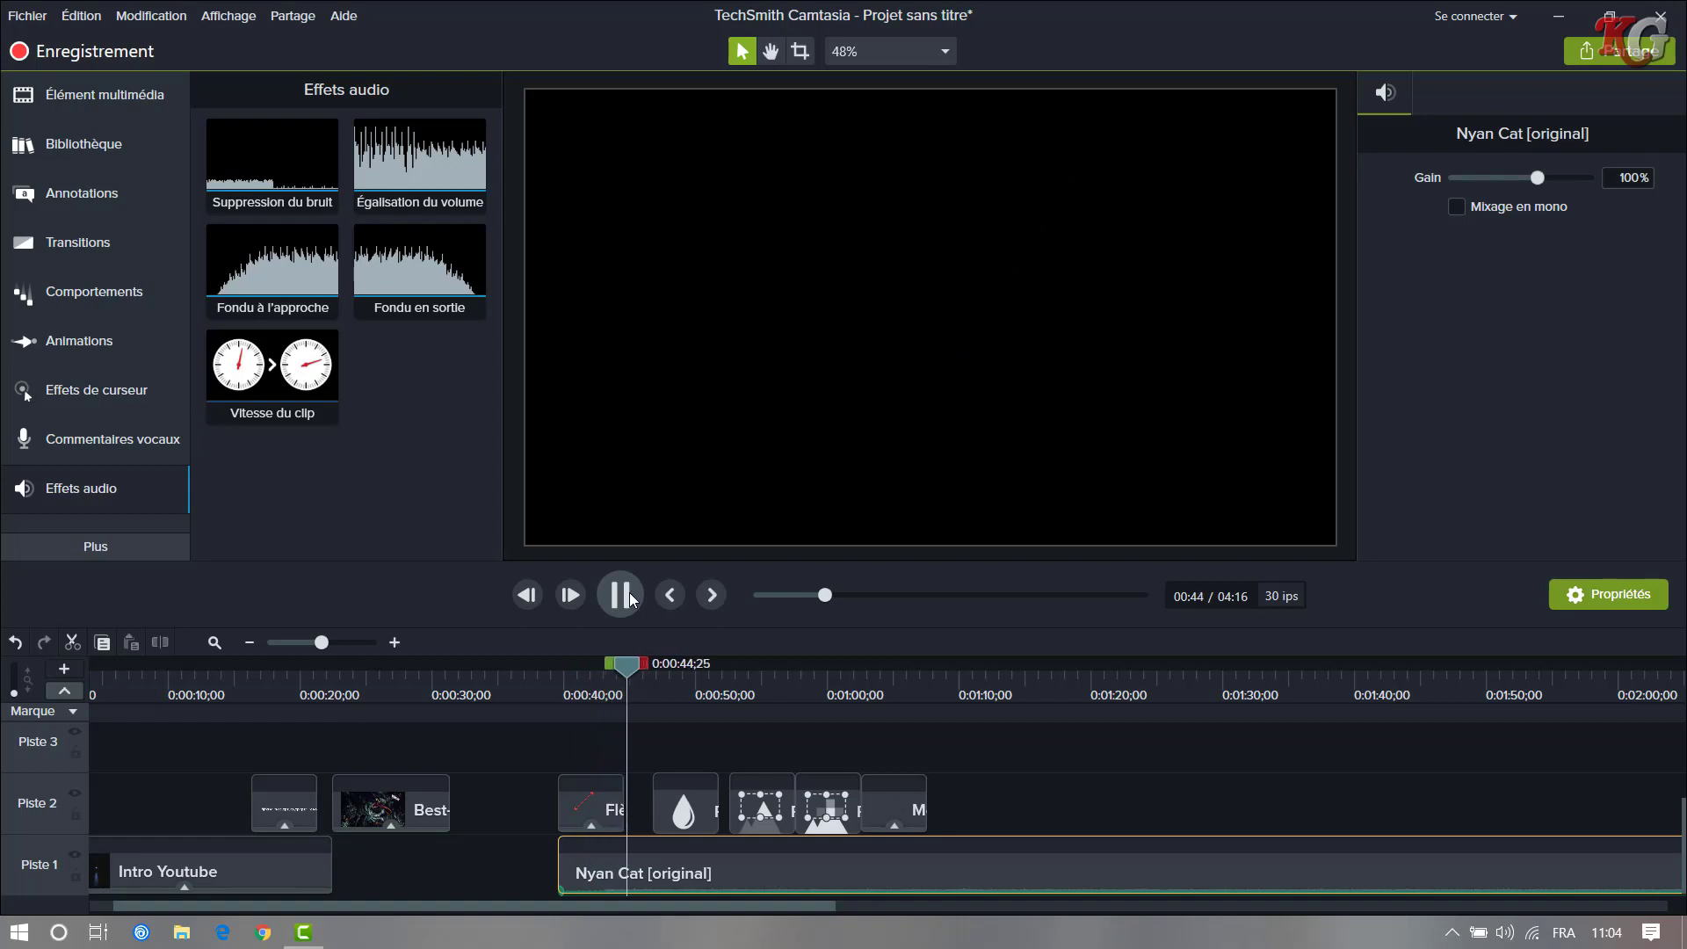
left_click(629, 596)
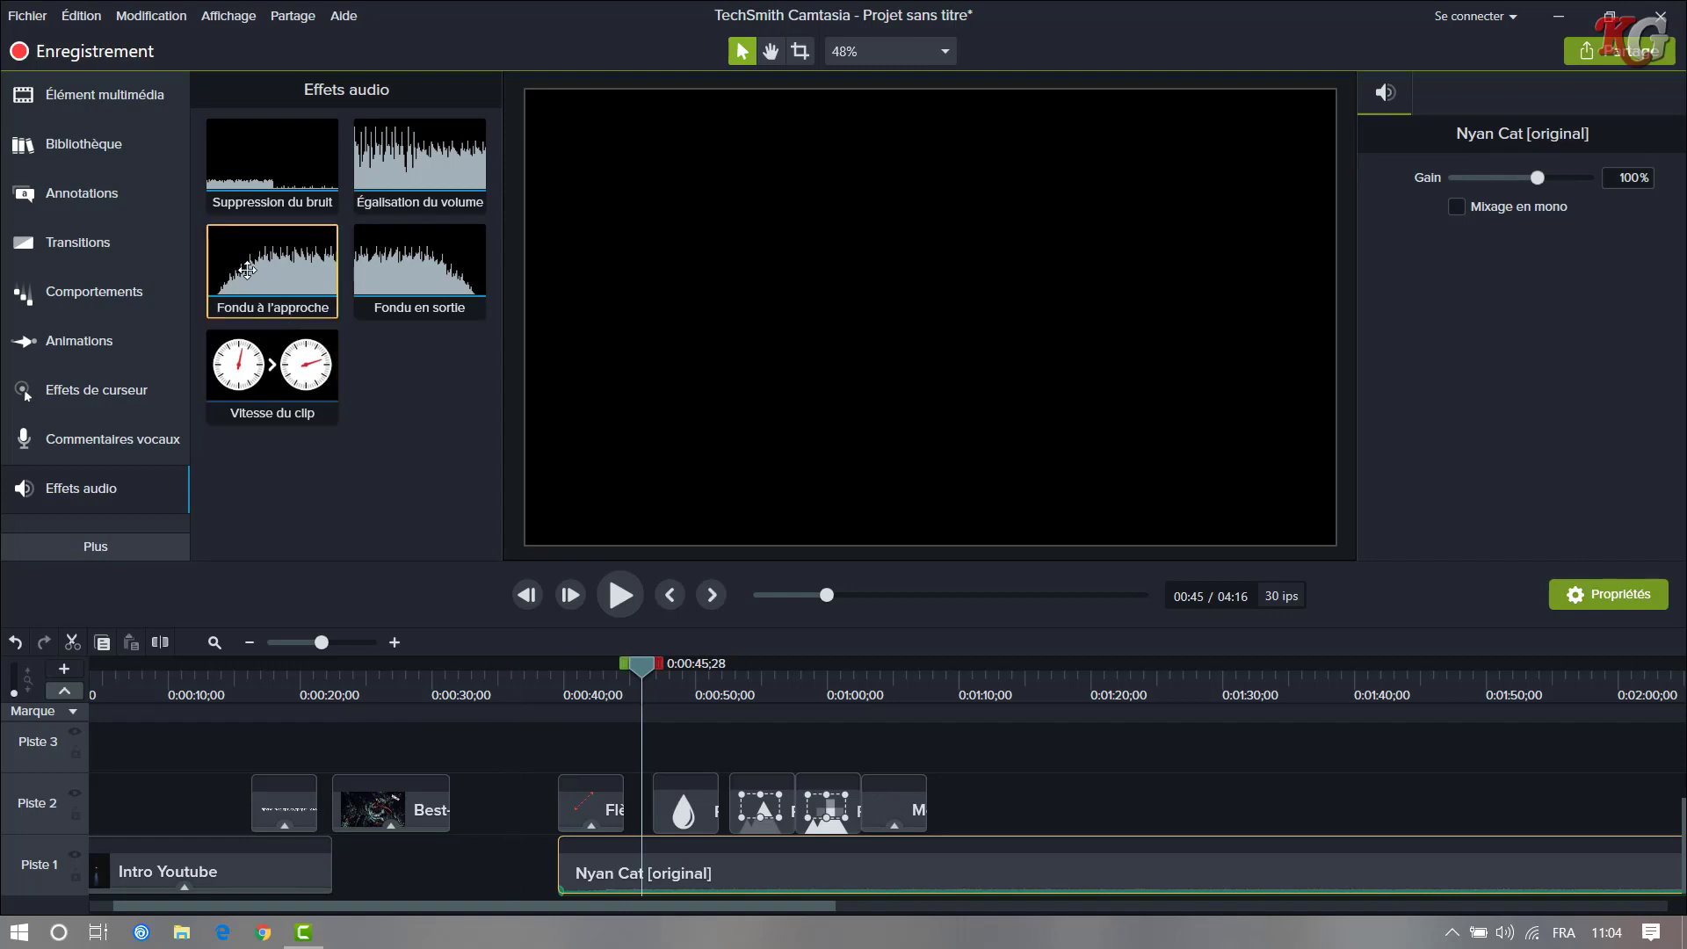
- Apply the Fondu à l'approche effect to Nyan Cat on Piste 1 and preview it from 0:00:39;16
left_click_drag(298, 301, 609, 877)
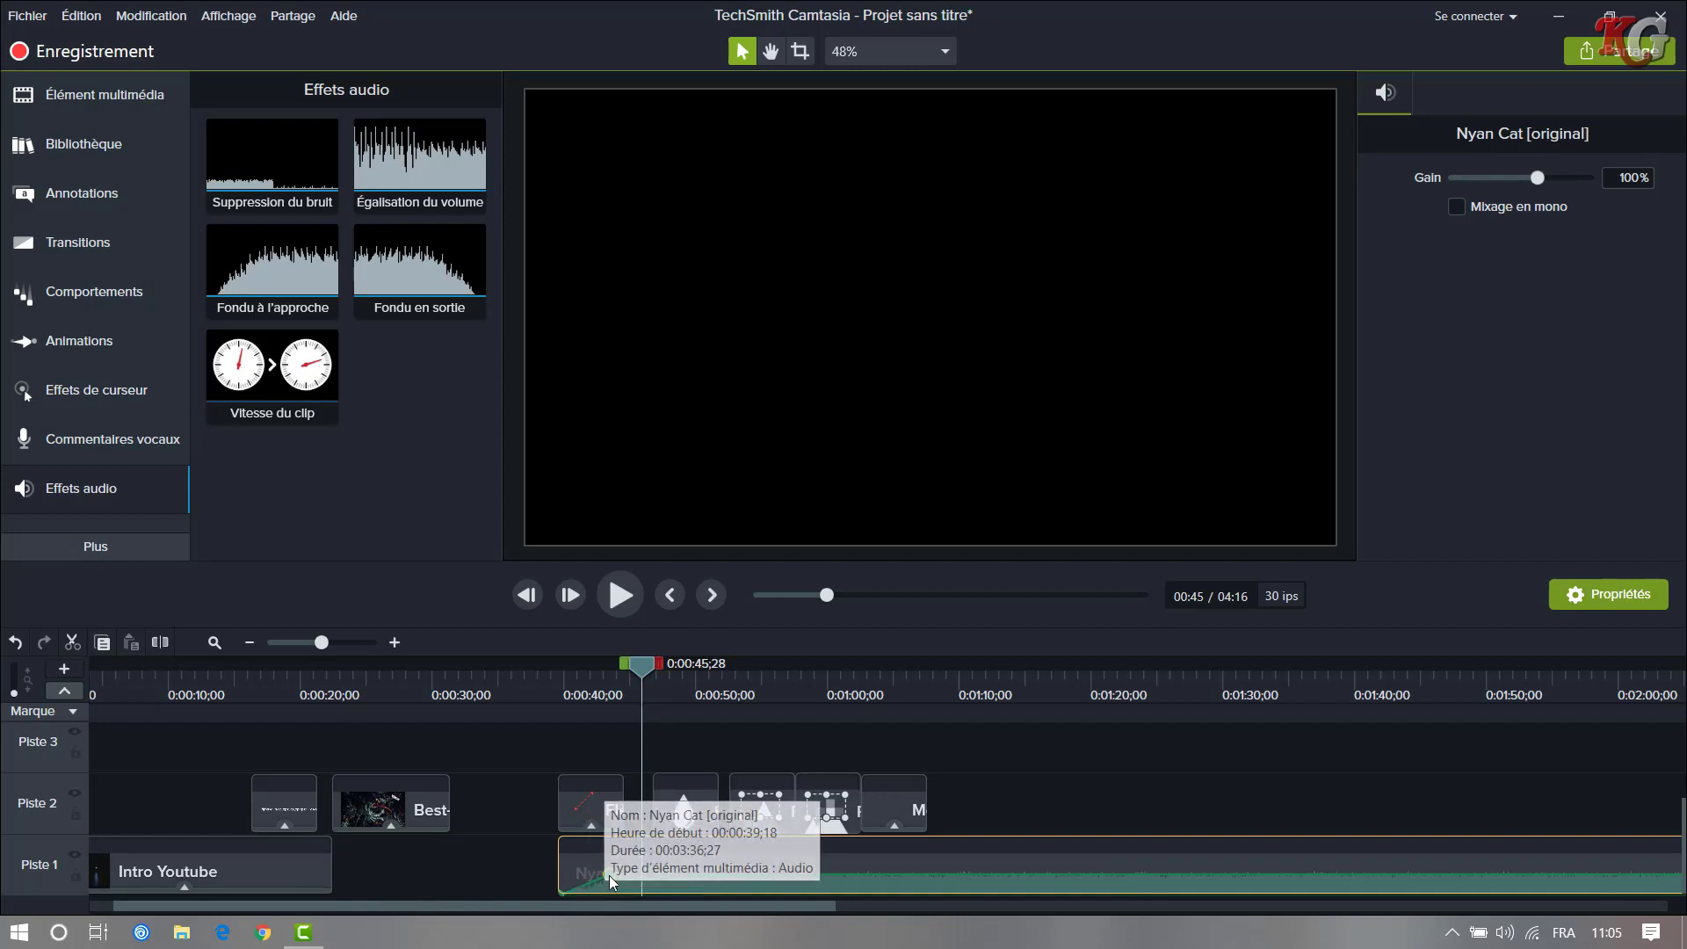
left_click_drag(609, 877, 610, 883)
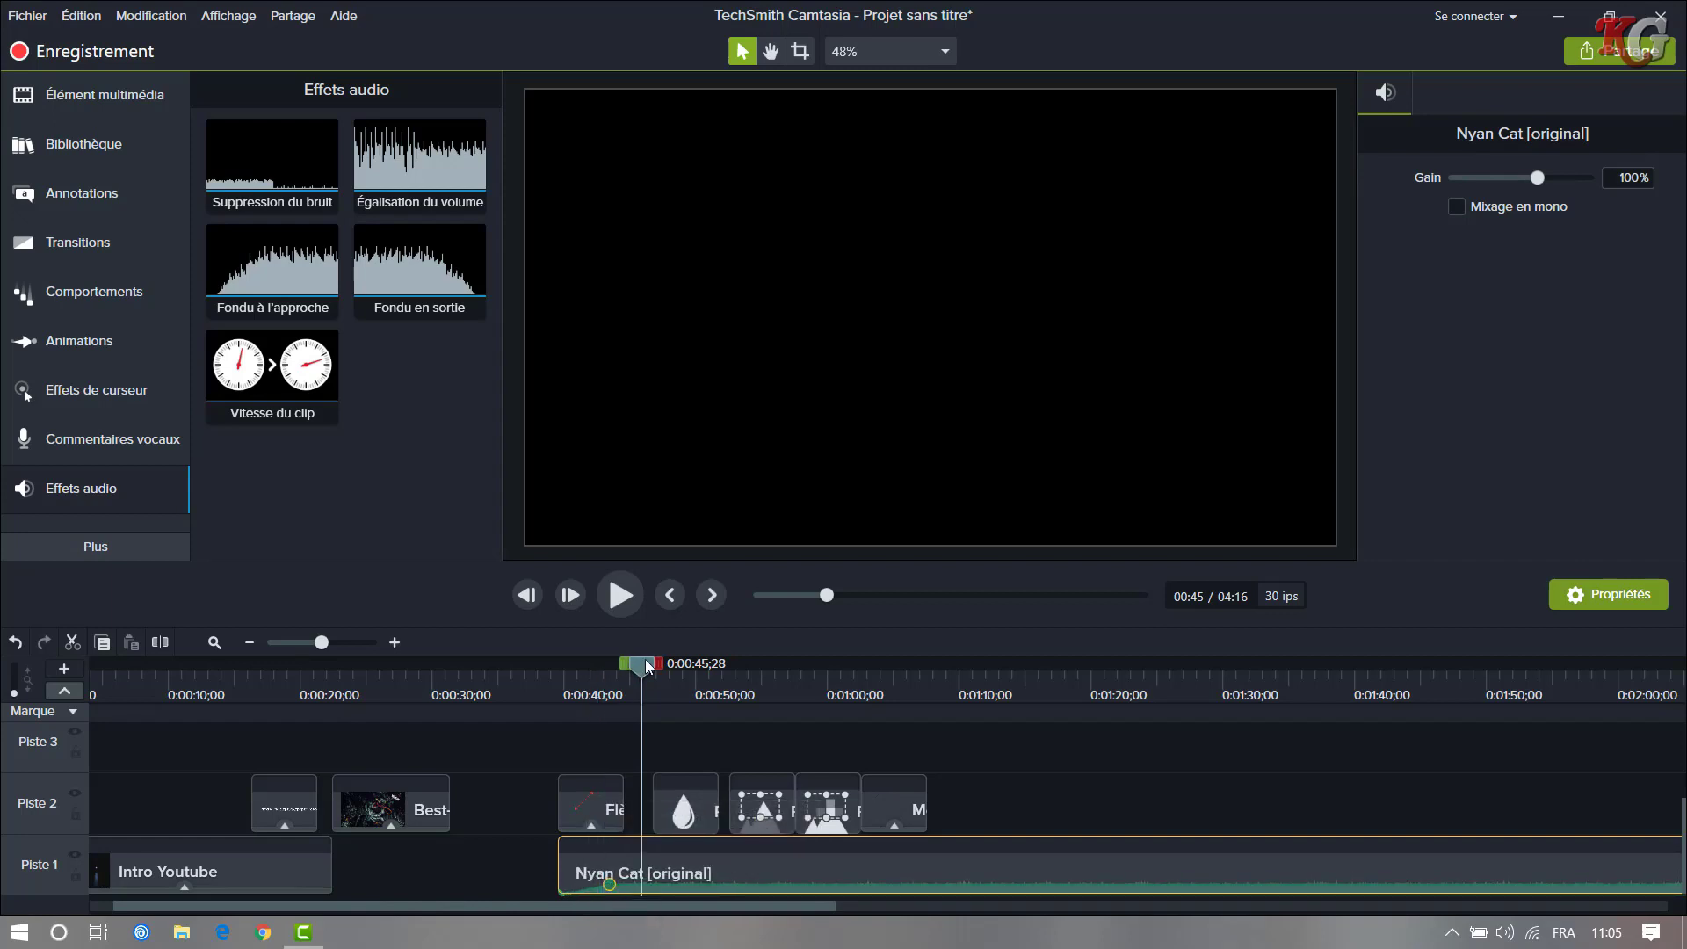
left_click_drag(646, 667, 560, 666)
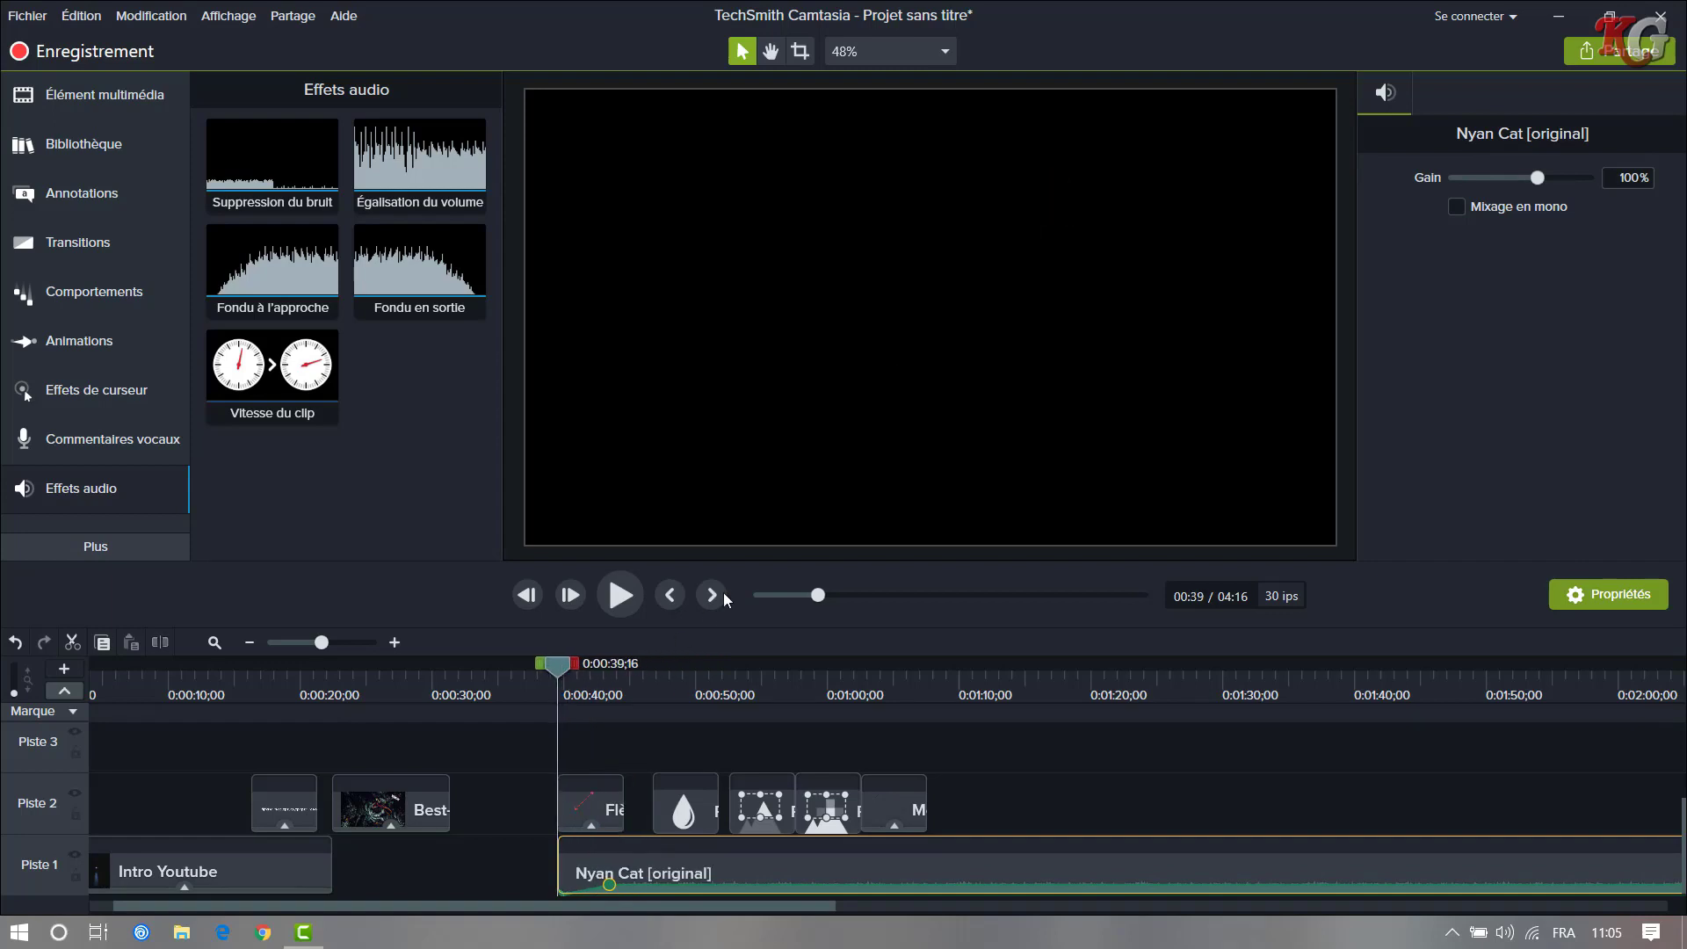
left_click(618, 599)
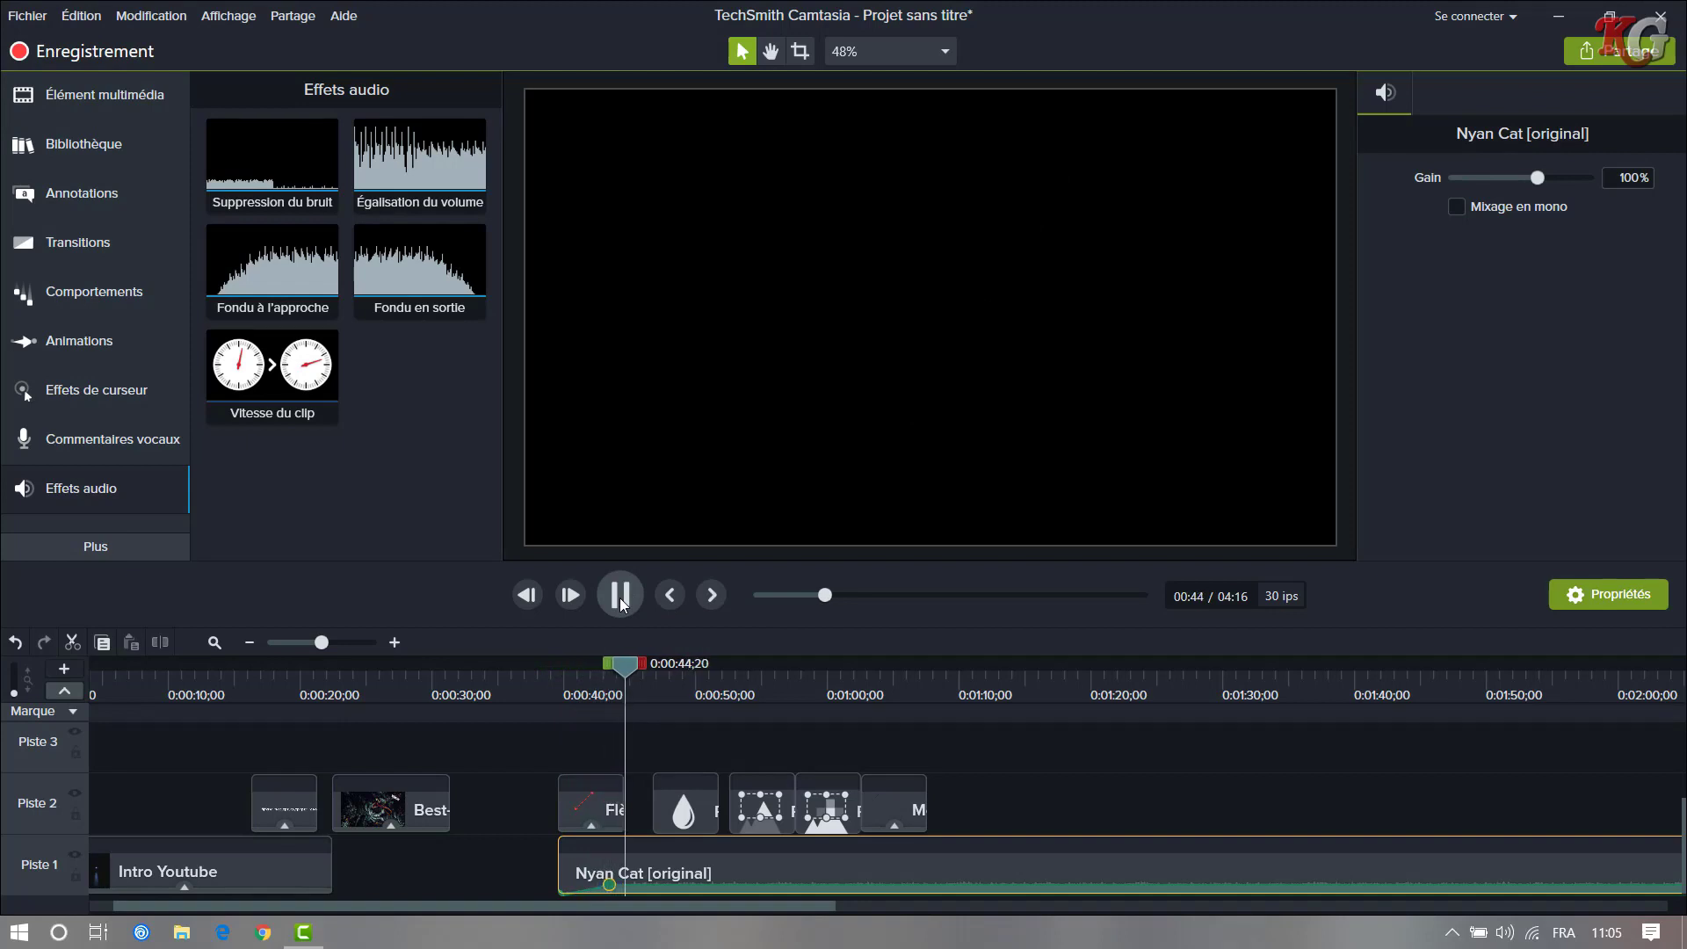
left_click(620, 597)
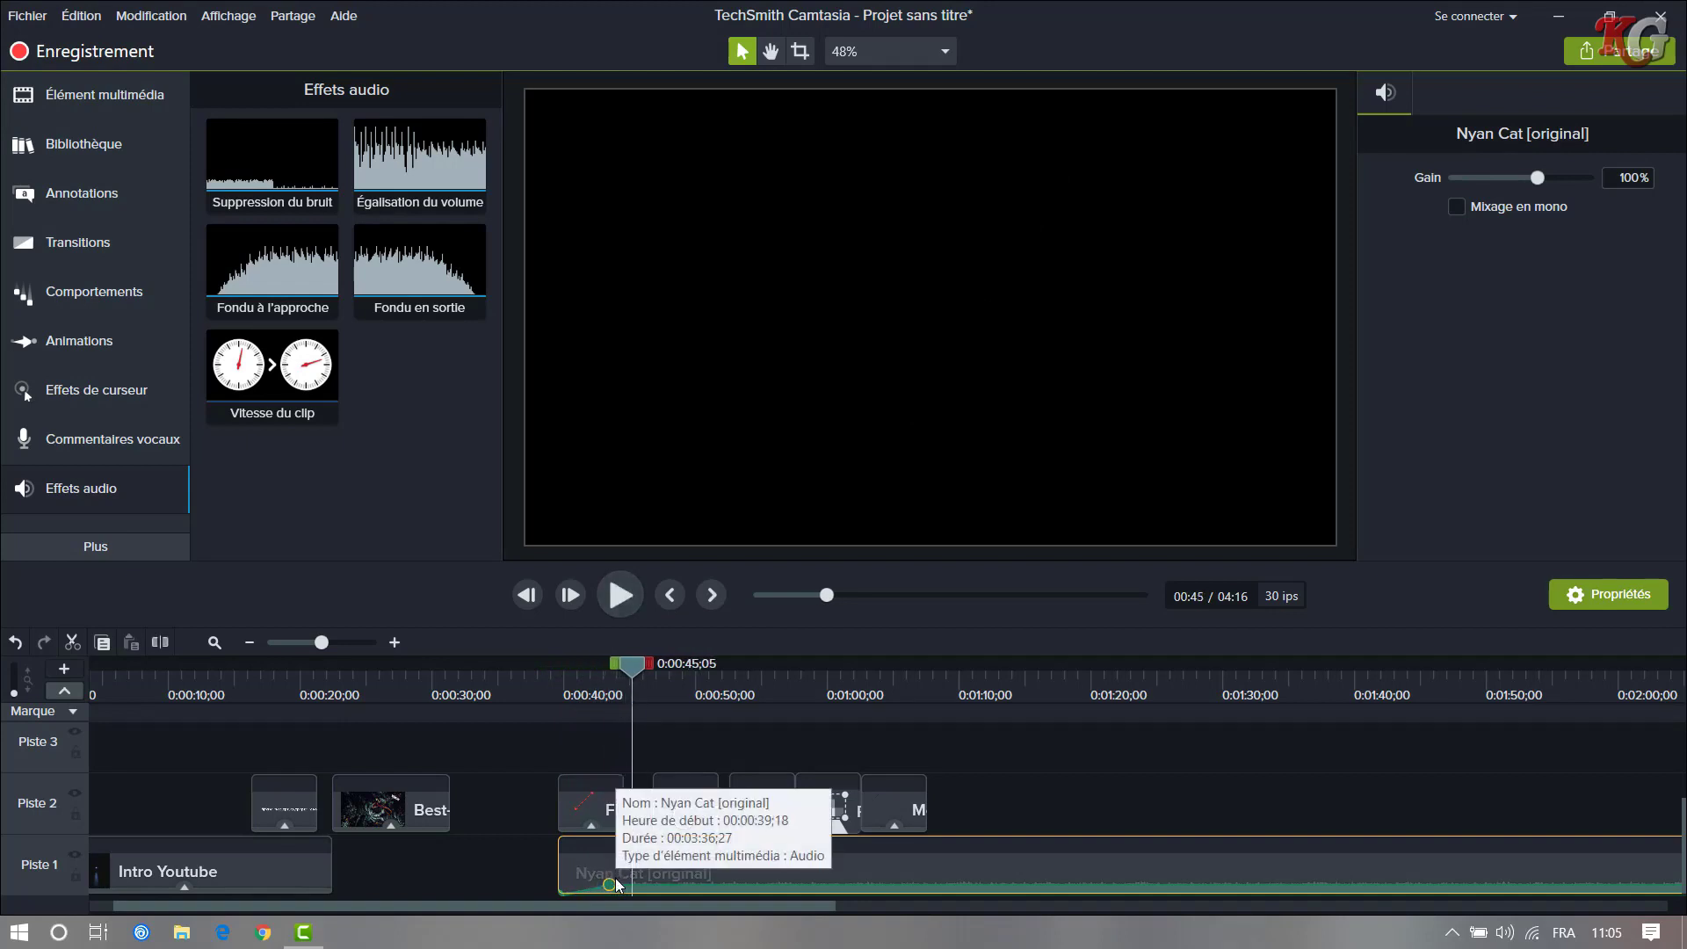
- Extend Nyan Cat's fade-in to about 0:00:55 with a volume of about 28 %, and preview it from the clip's start
left_click_drag(609, 885, 772, 882)
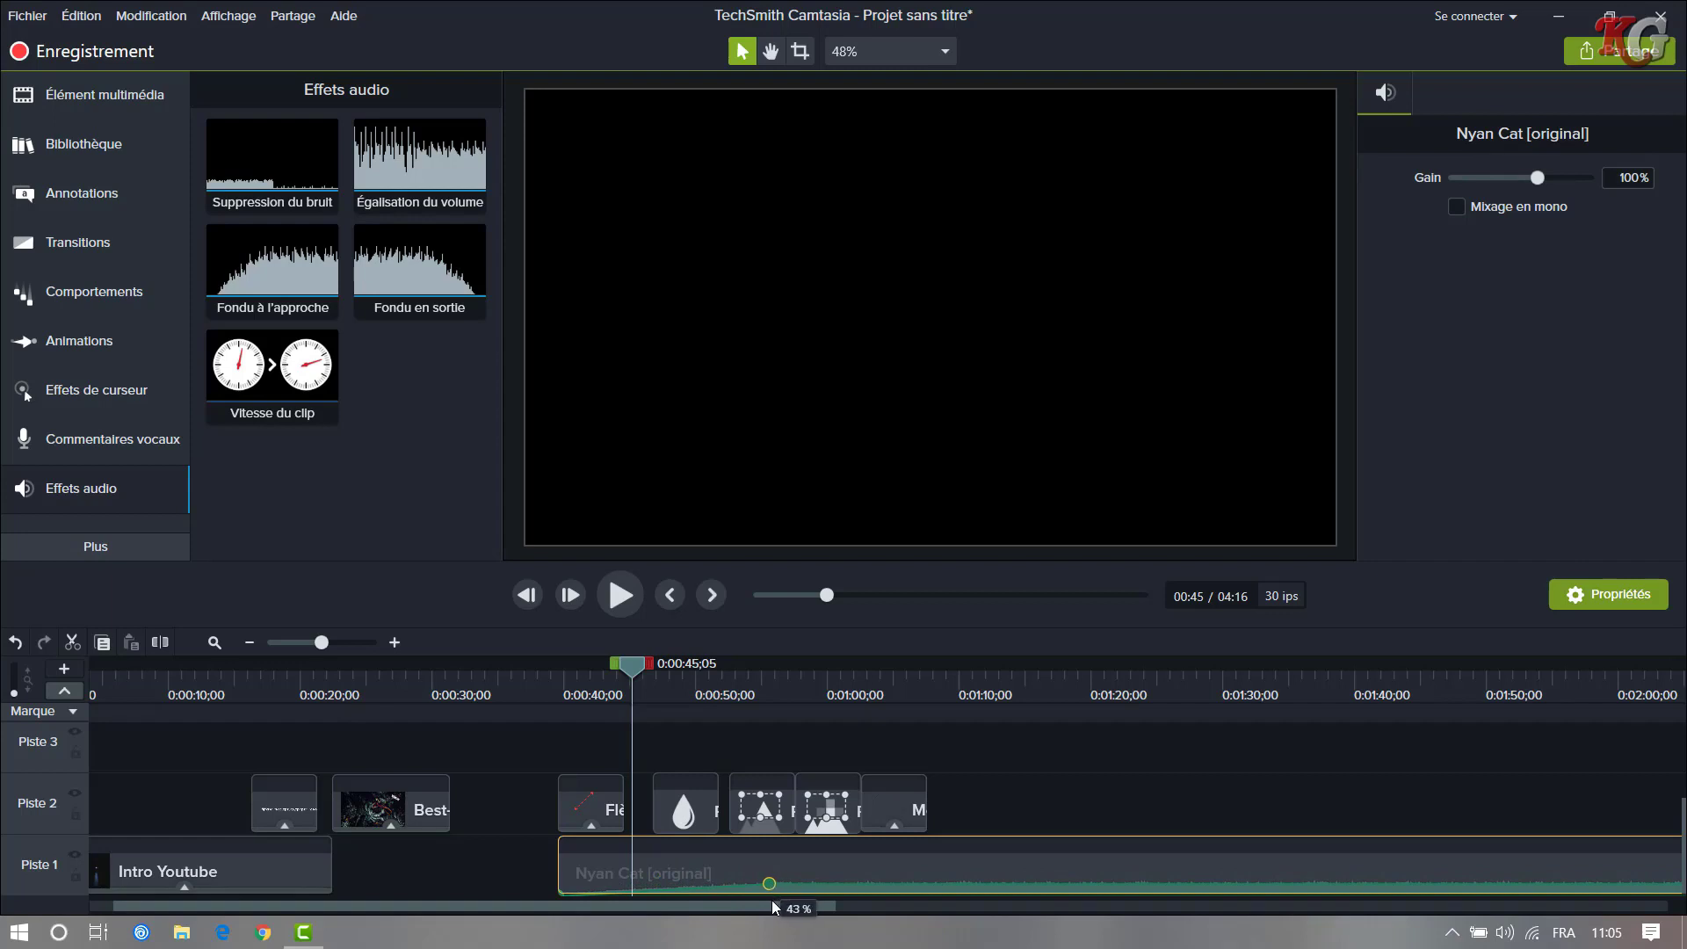
left_click_drag(788, 885, 787, 889)
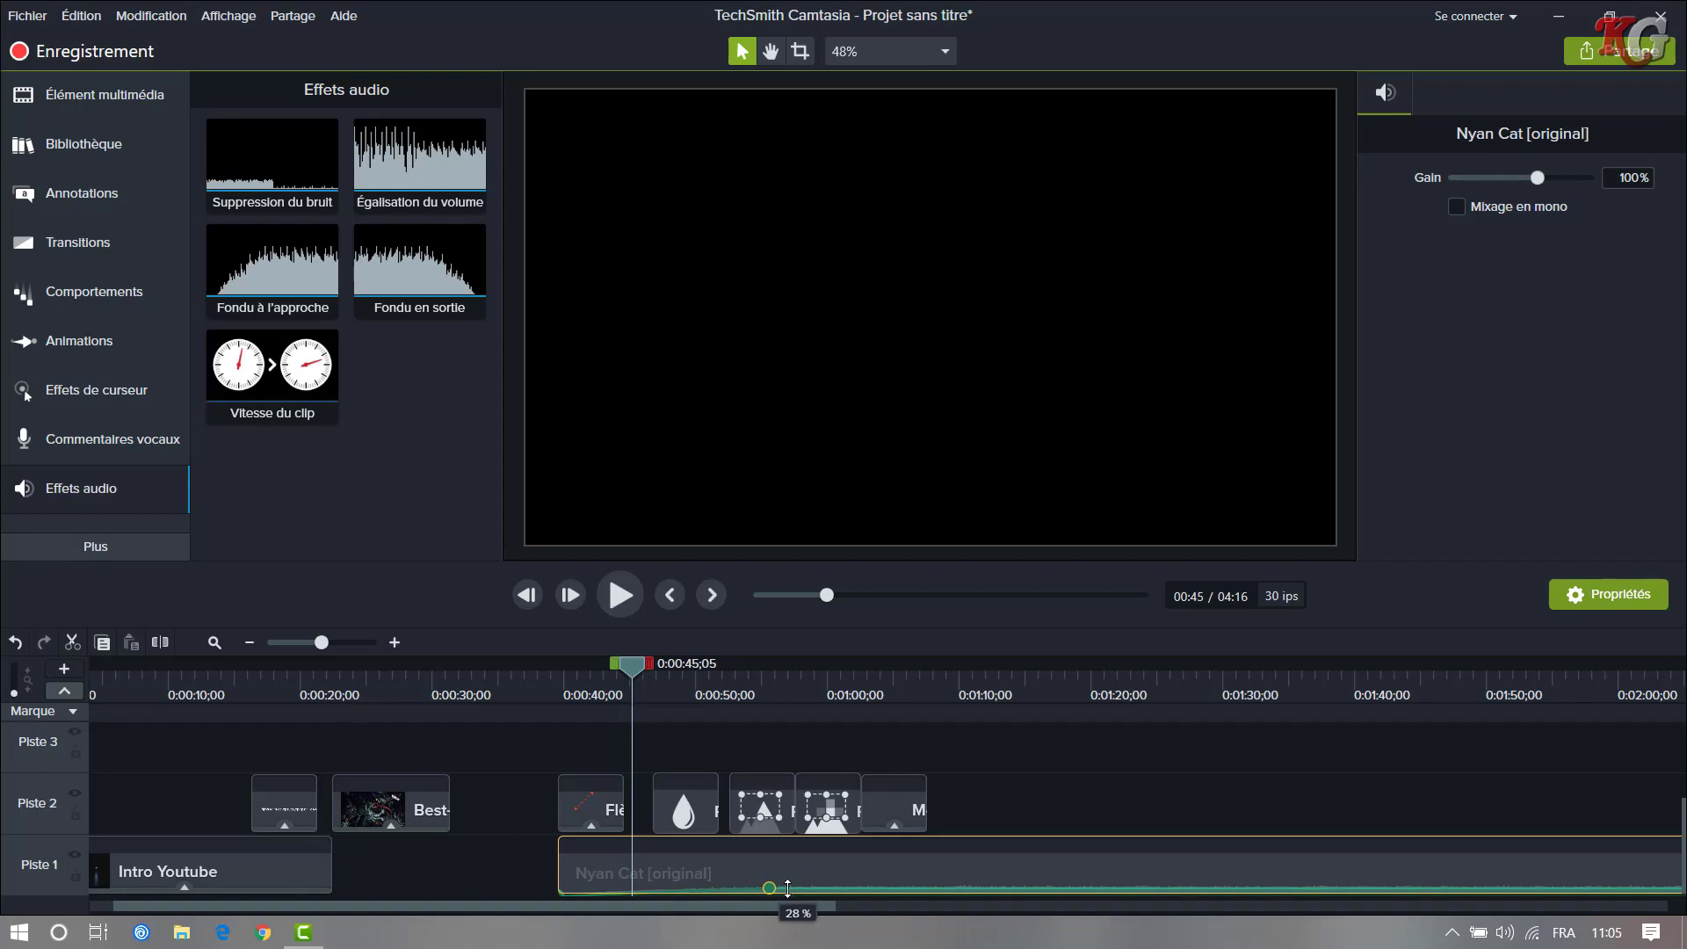
left_click_drag(620, 669, 528, 676)
left_click(626, 593)
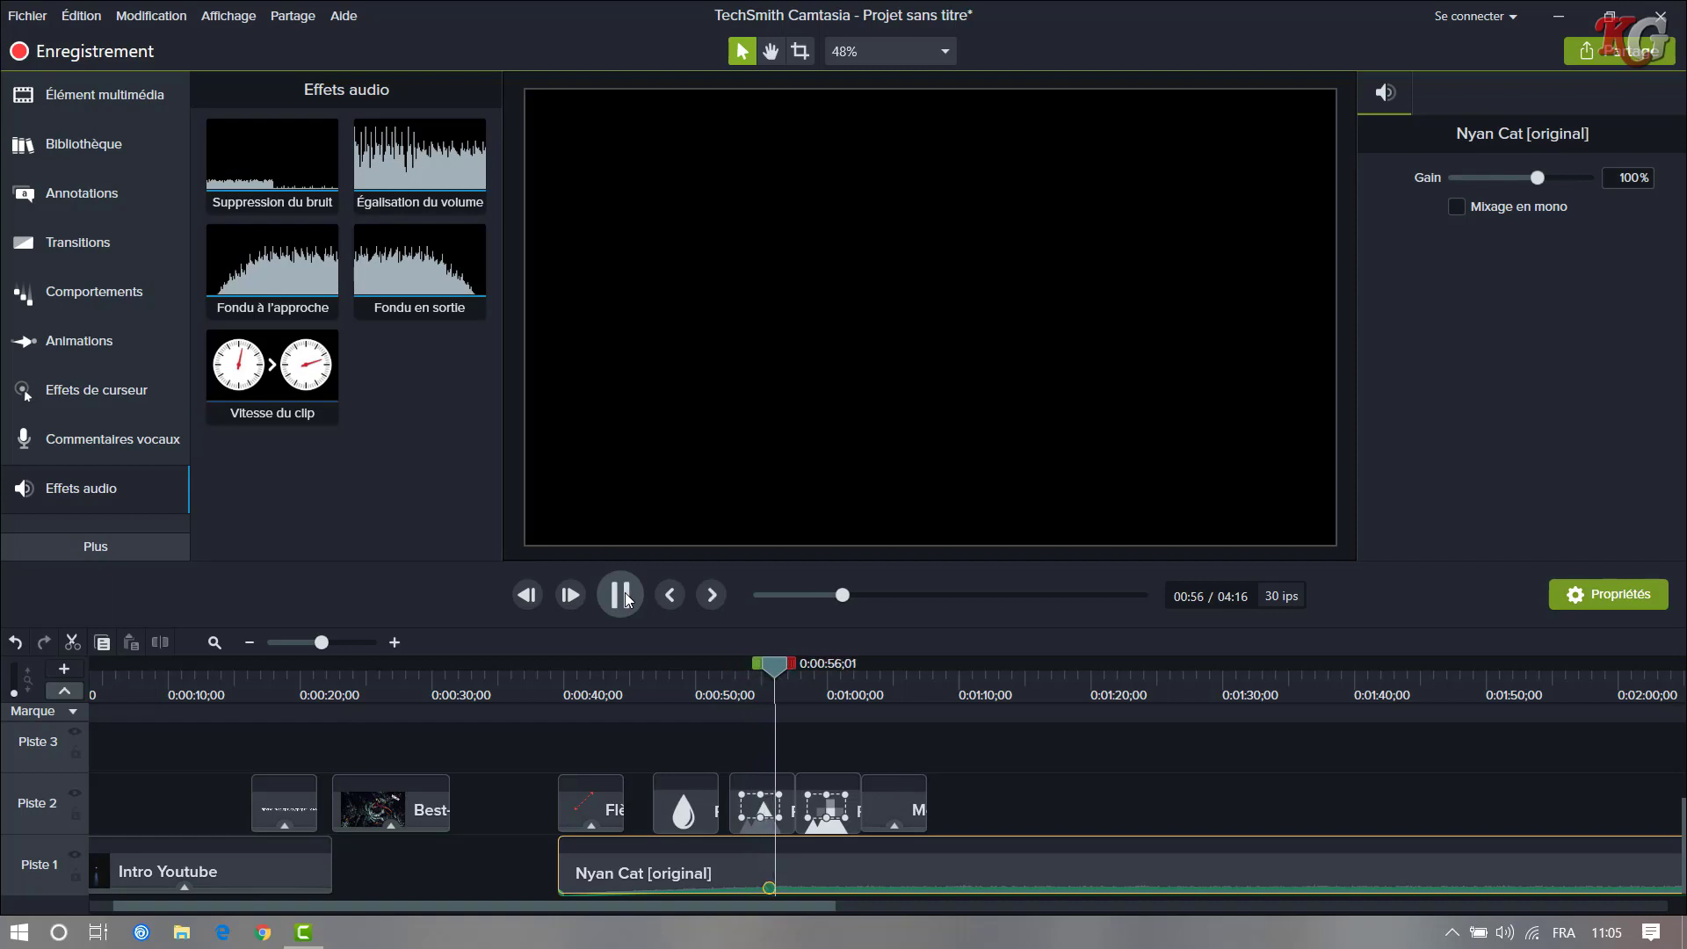
left_click(625, 595)
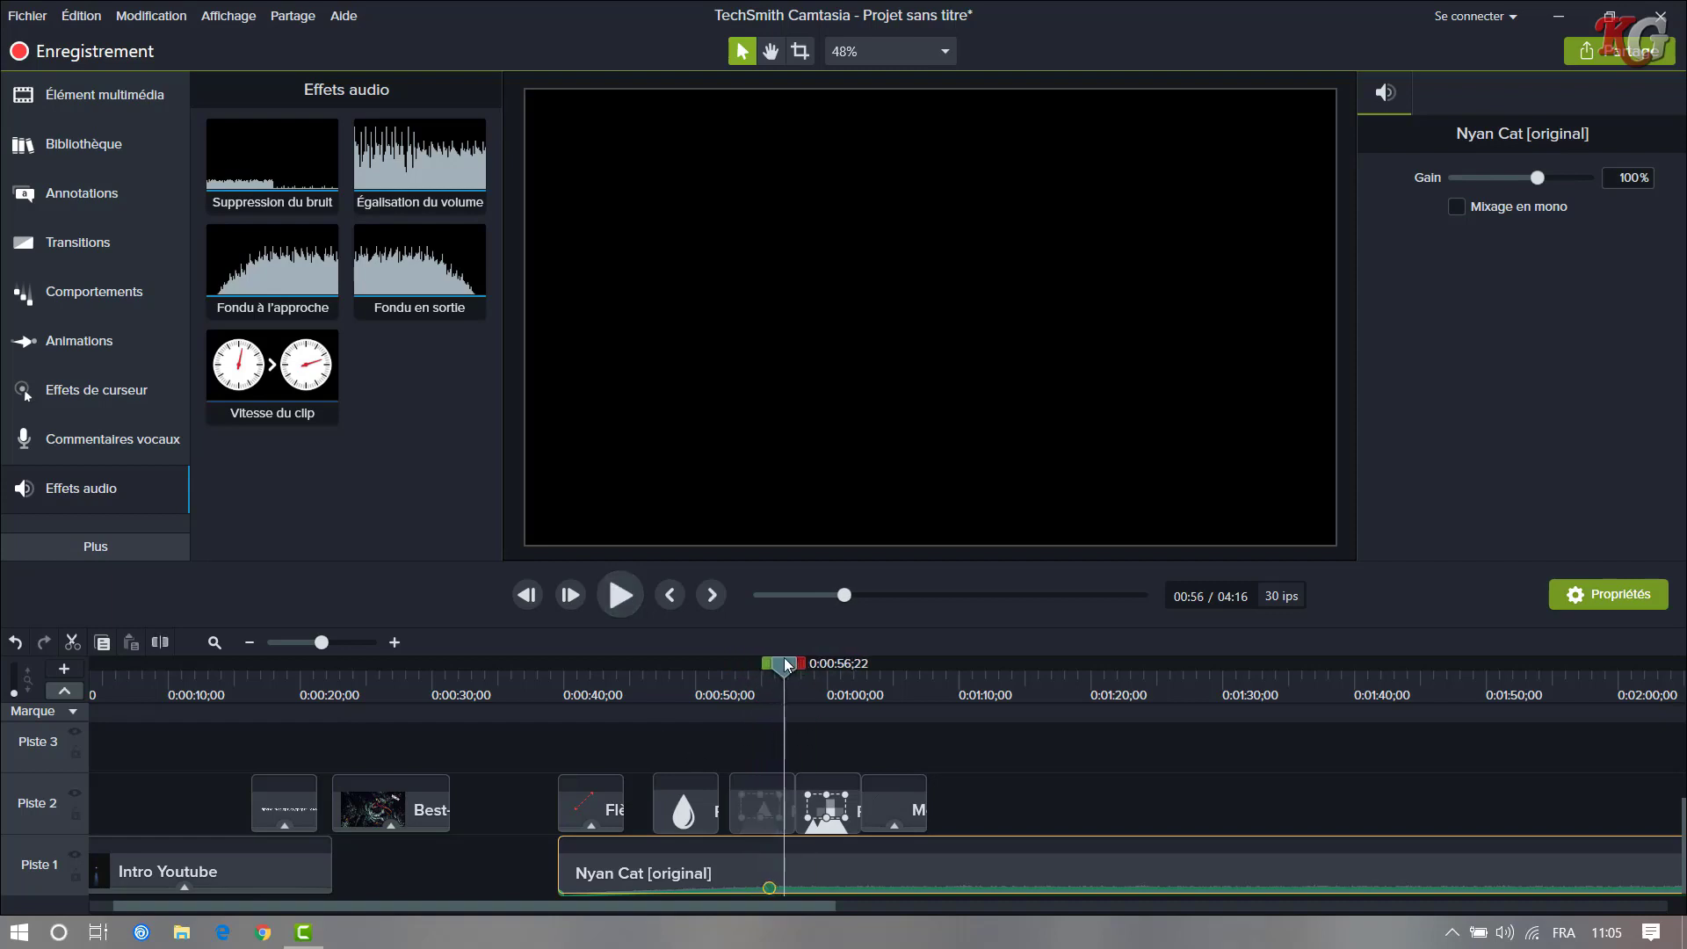
left_click_drag(776, 677, 750, 733)
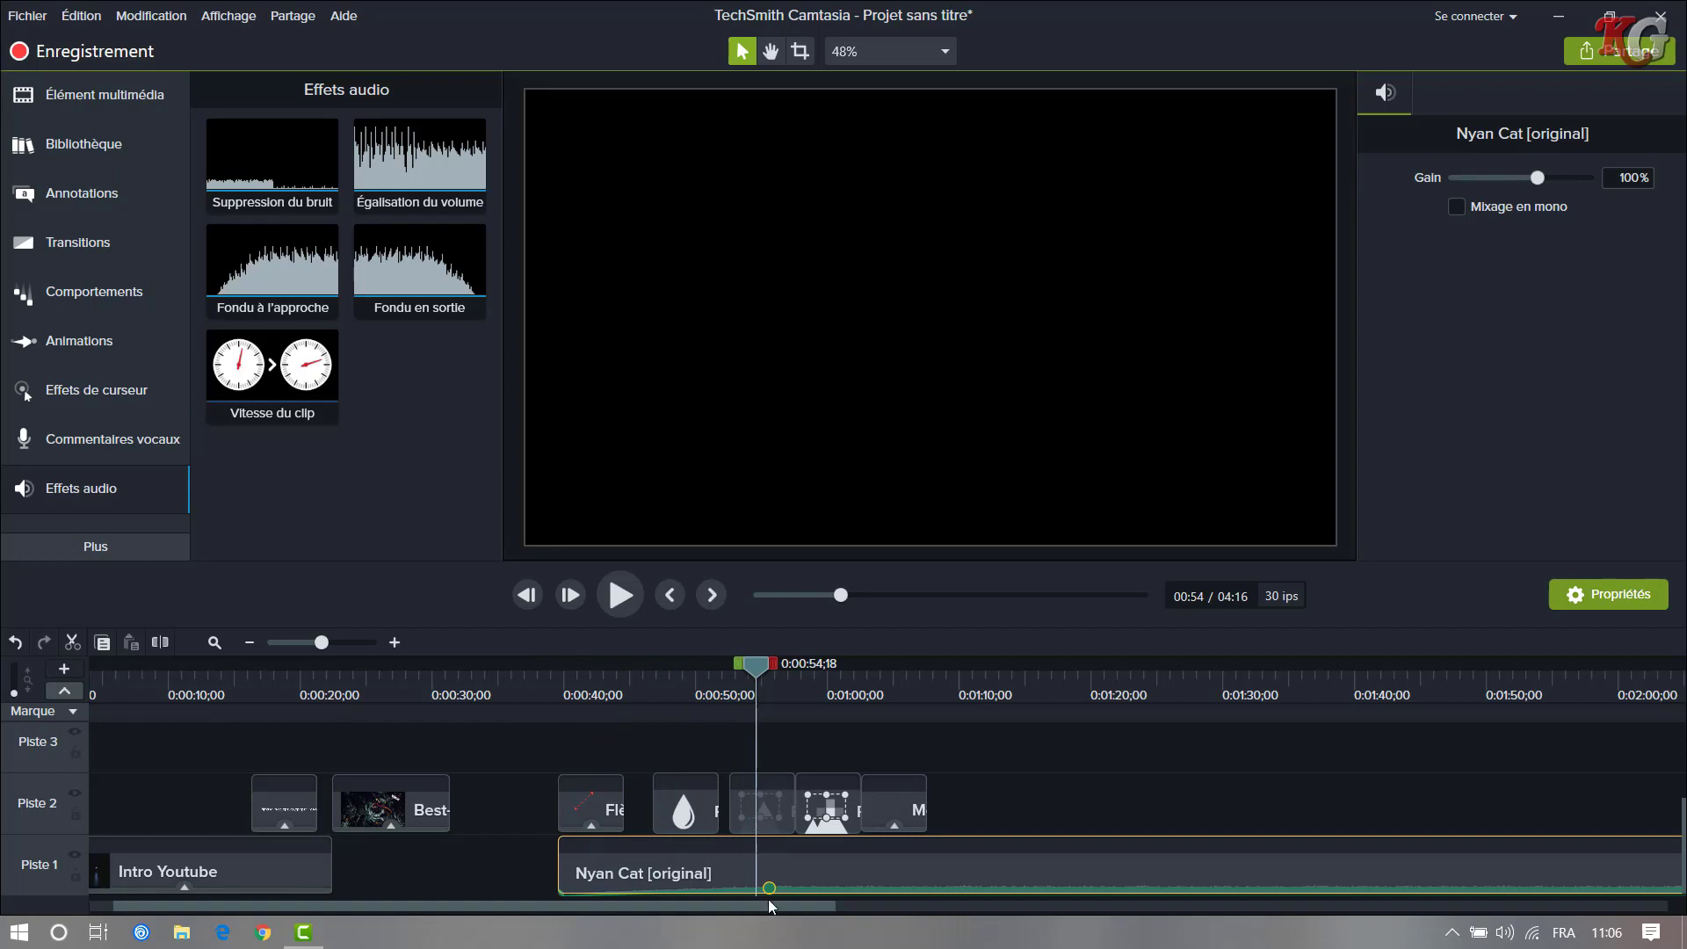
left_click_drag(757, 668, 652, 717)
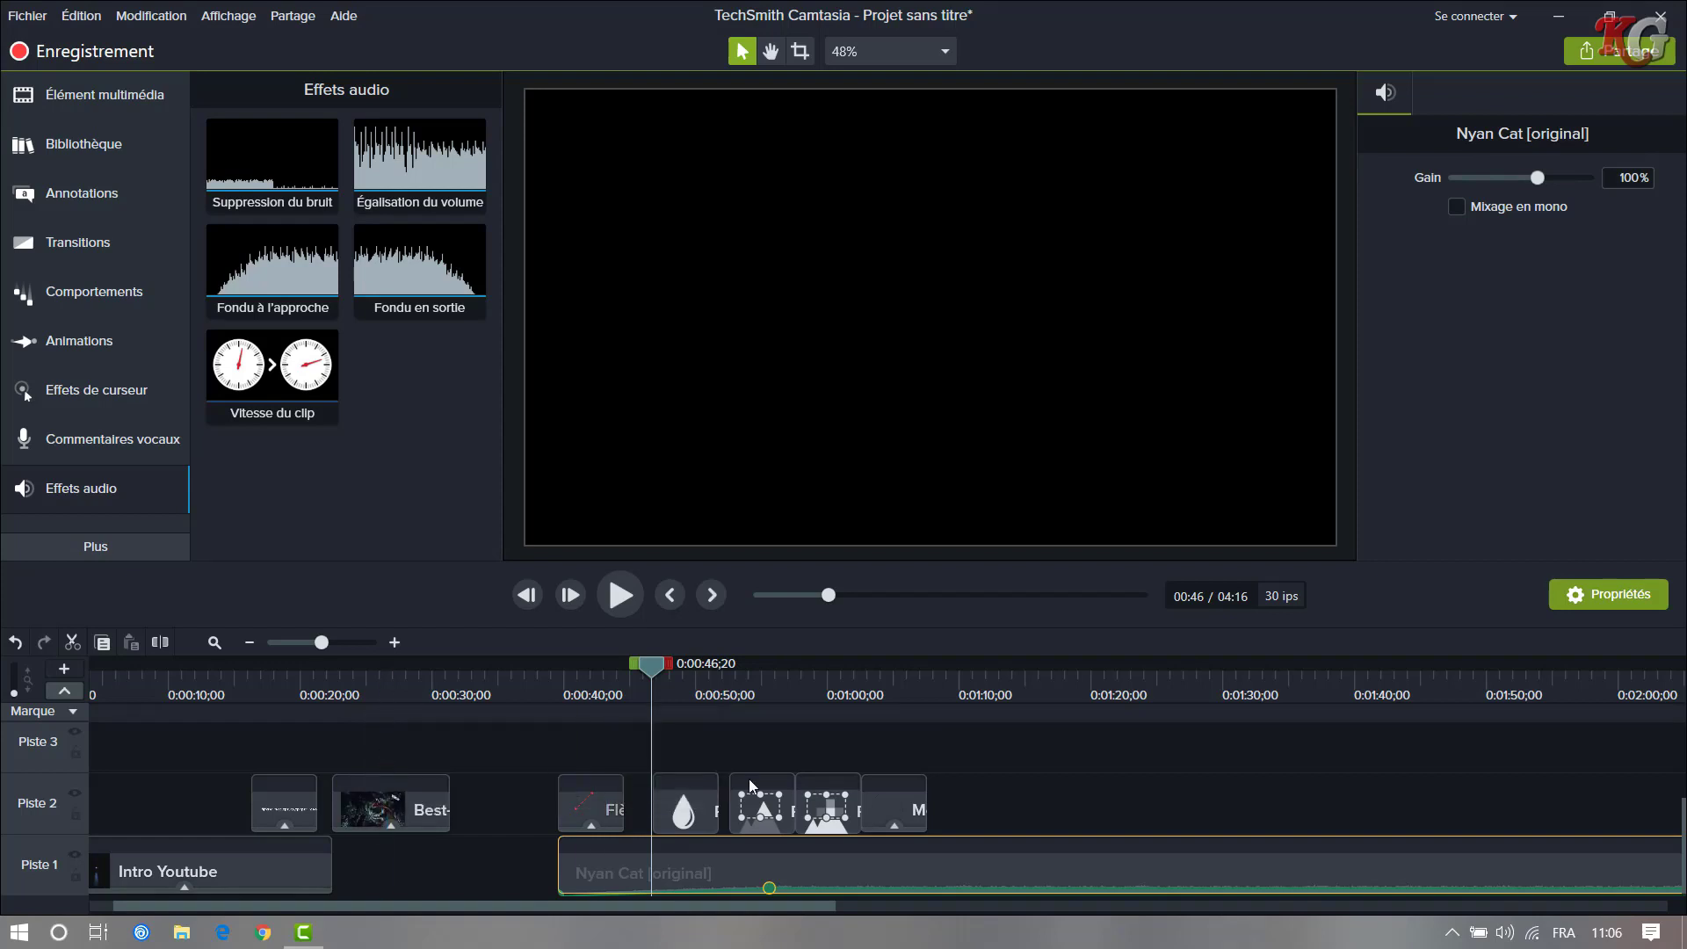
left_click_drag(655, 671, 979, 735)
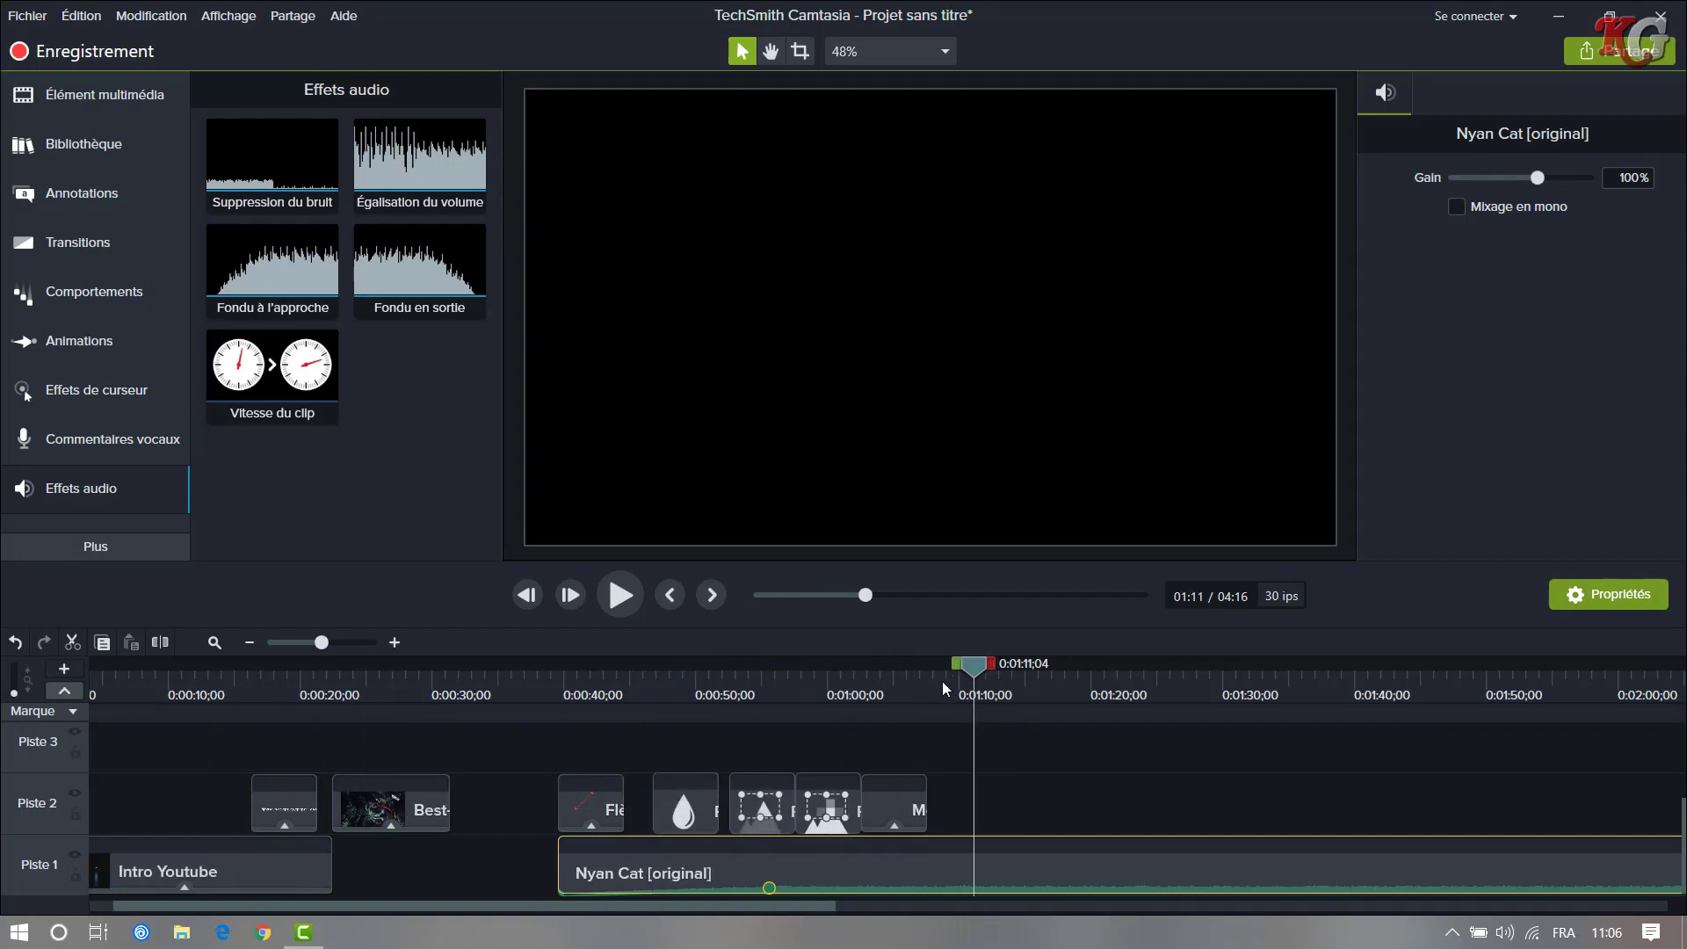
- Preview the Intro Youtube clip on Piste 1 from 0:00:08;12 for a few seconds
mouse_move(973, 677)
left_mouse_down()
mouse_move(207, 783)
mouse_move(172, 773)
mouse_move(172, 817)
left_mouse_up()
left_click_drag(185, 671, 145, 675)
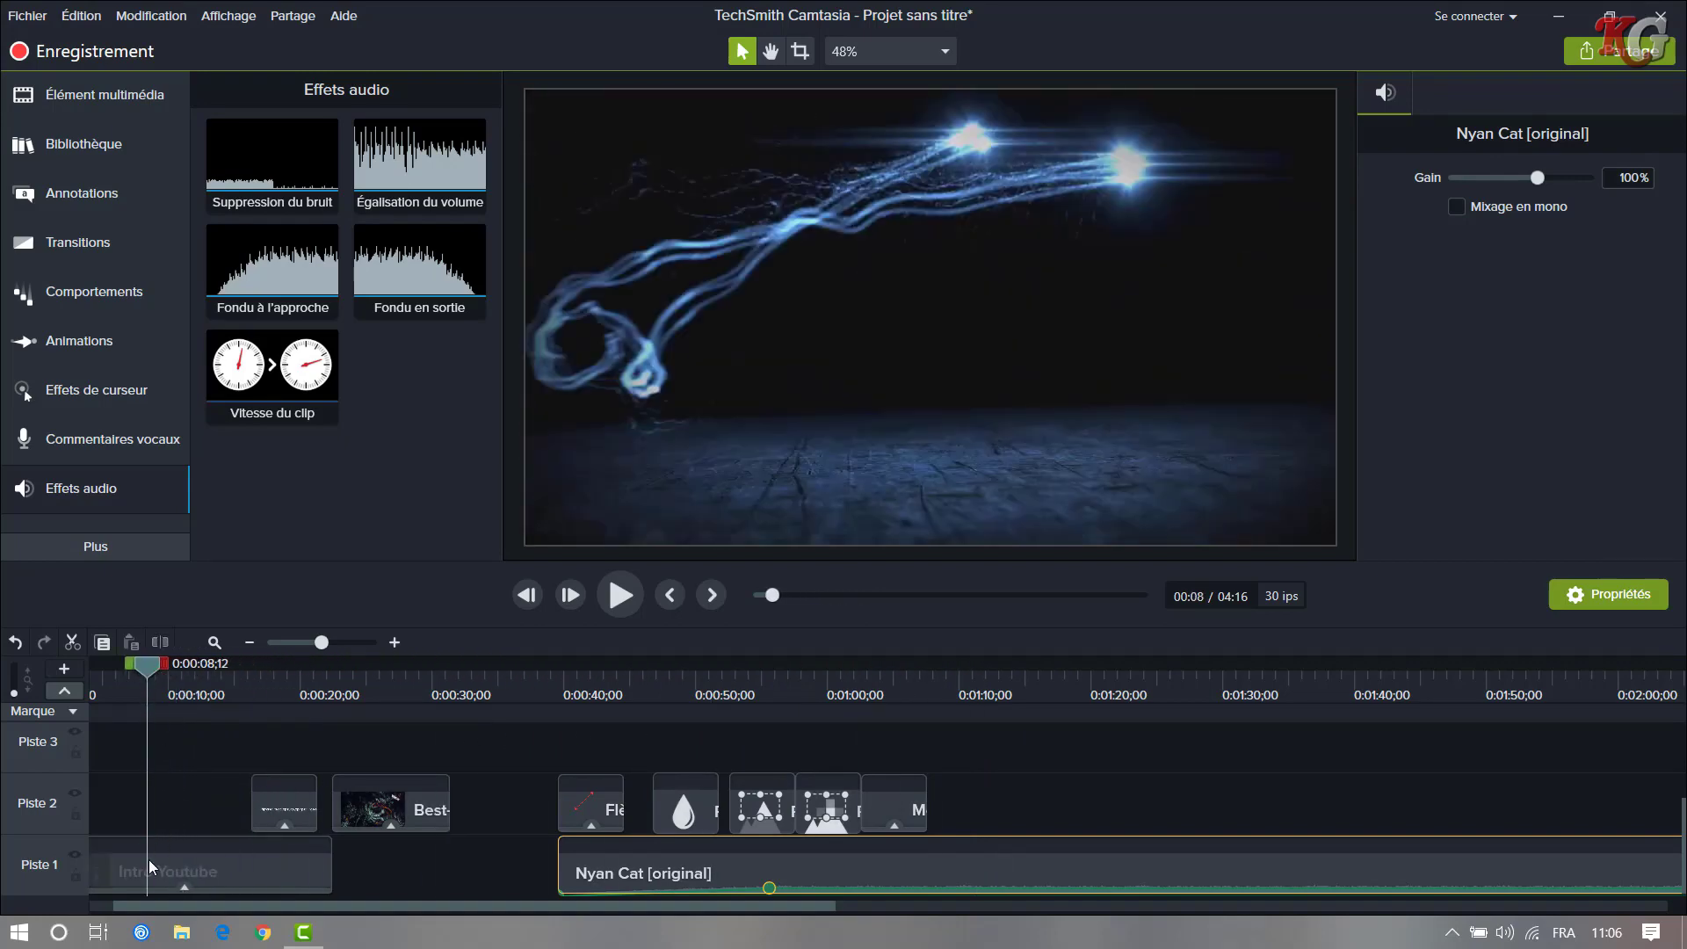
left_click(635, 595)
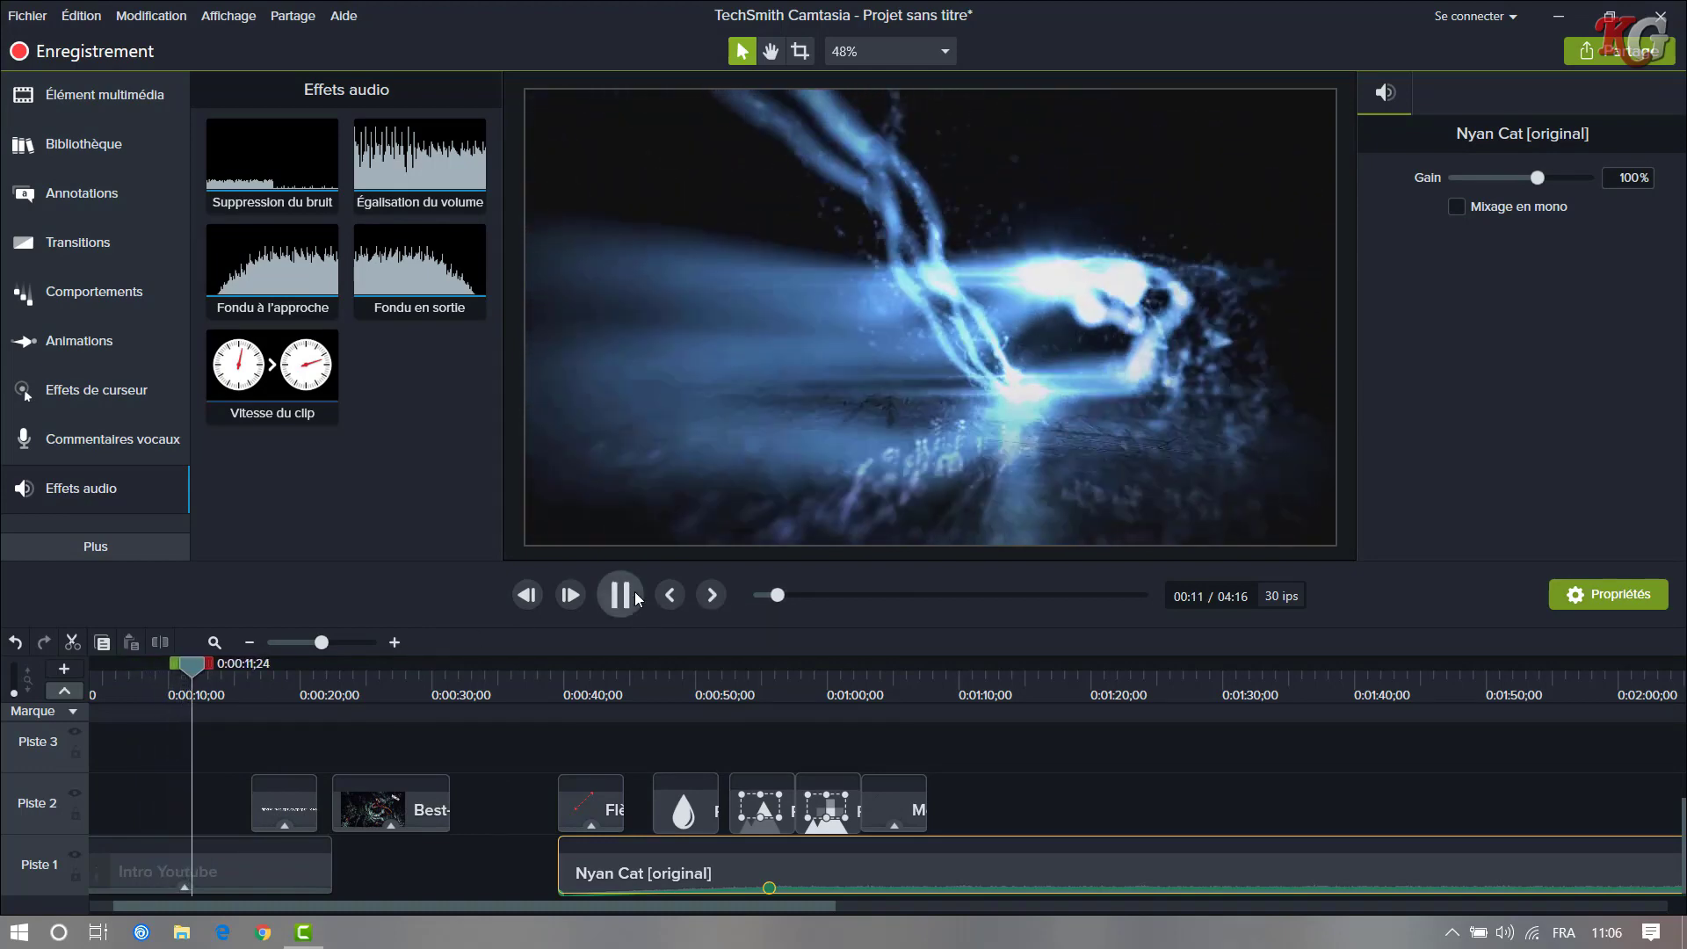
left_click(639, 599)
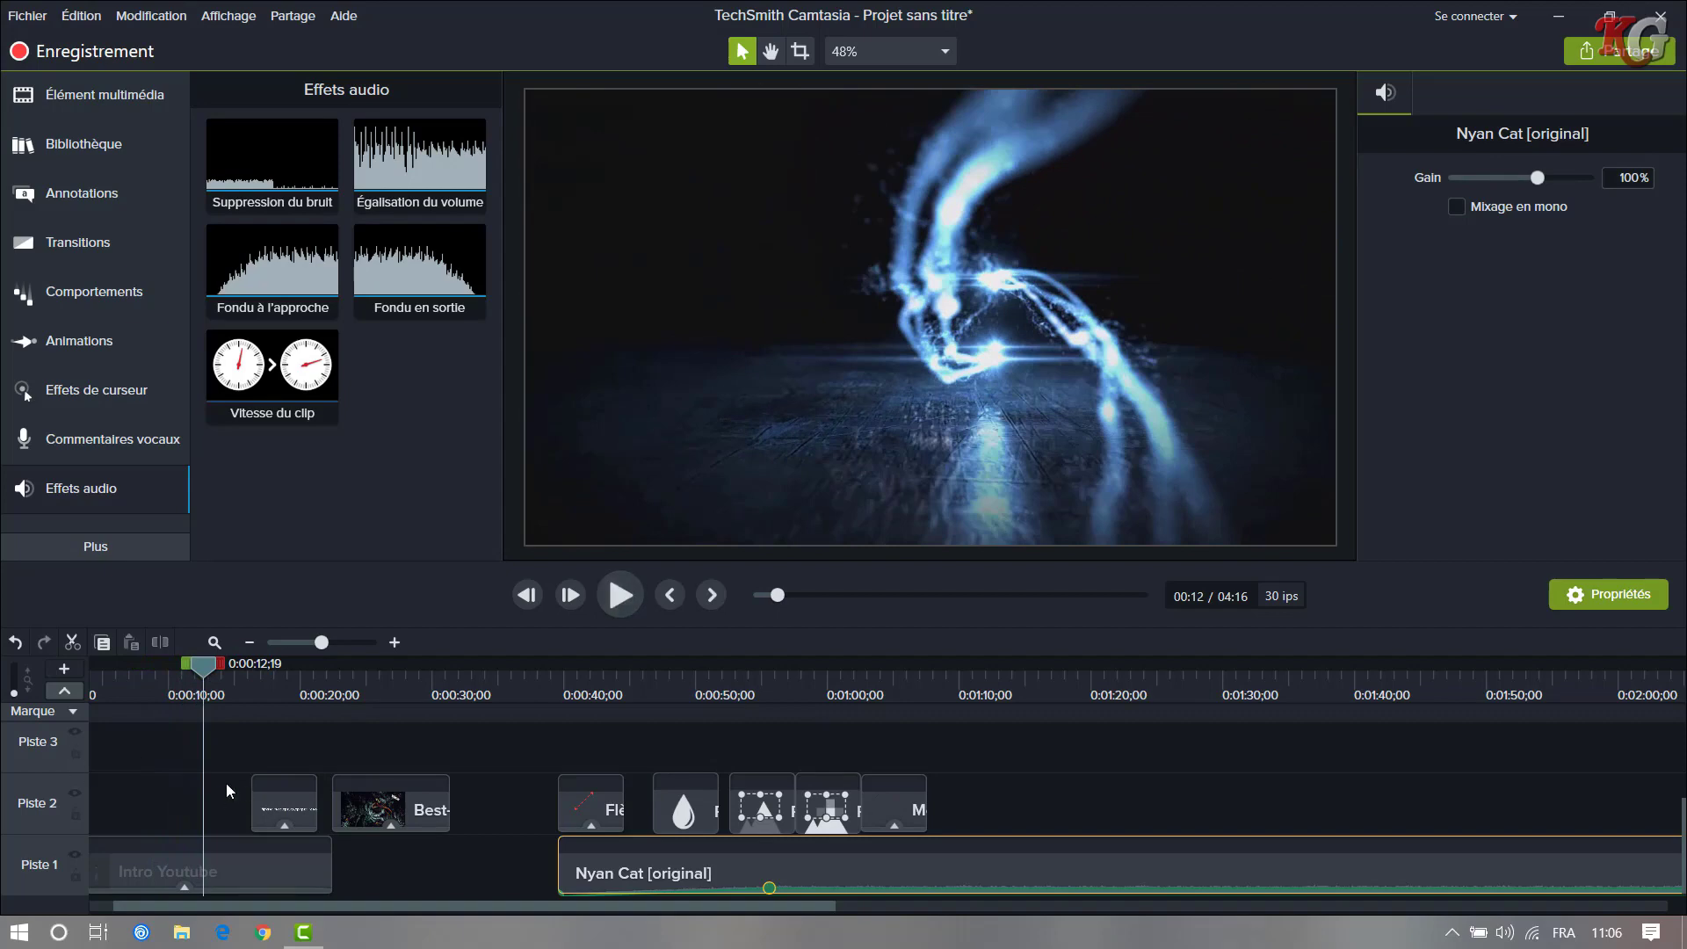
- Move the first text annotation and the Best-Venom image from Piste 2 to Piste 3, and apply the Vitesse du clip effect to Intro Youtube
left_click_drag(227, 791, 378, 769)
left_click(376, 808)
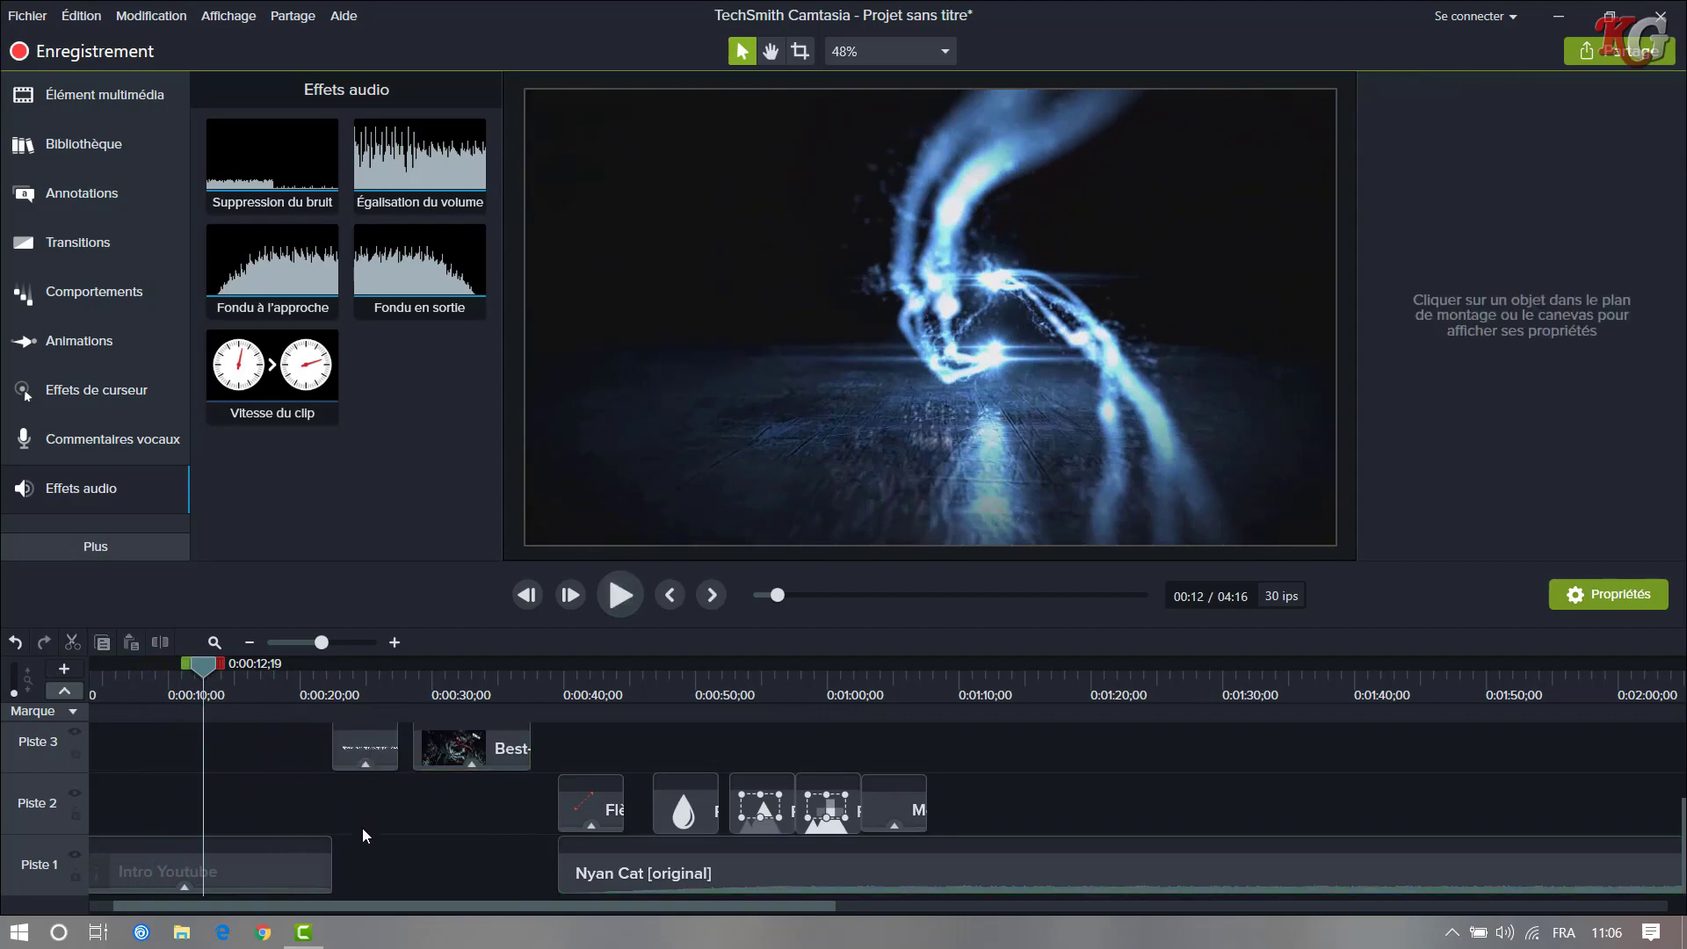
left_click_drag(269, 406, 199, 863)
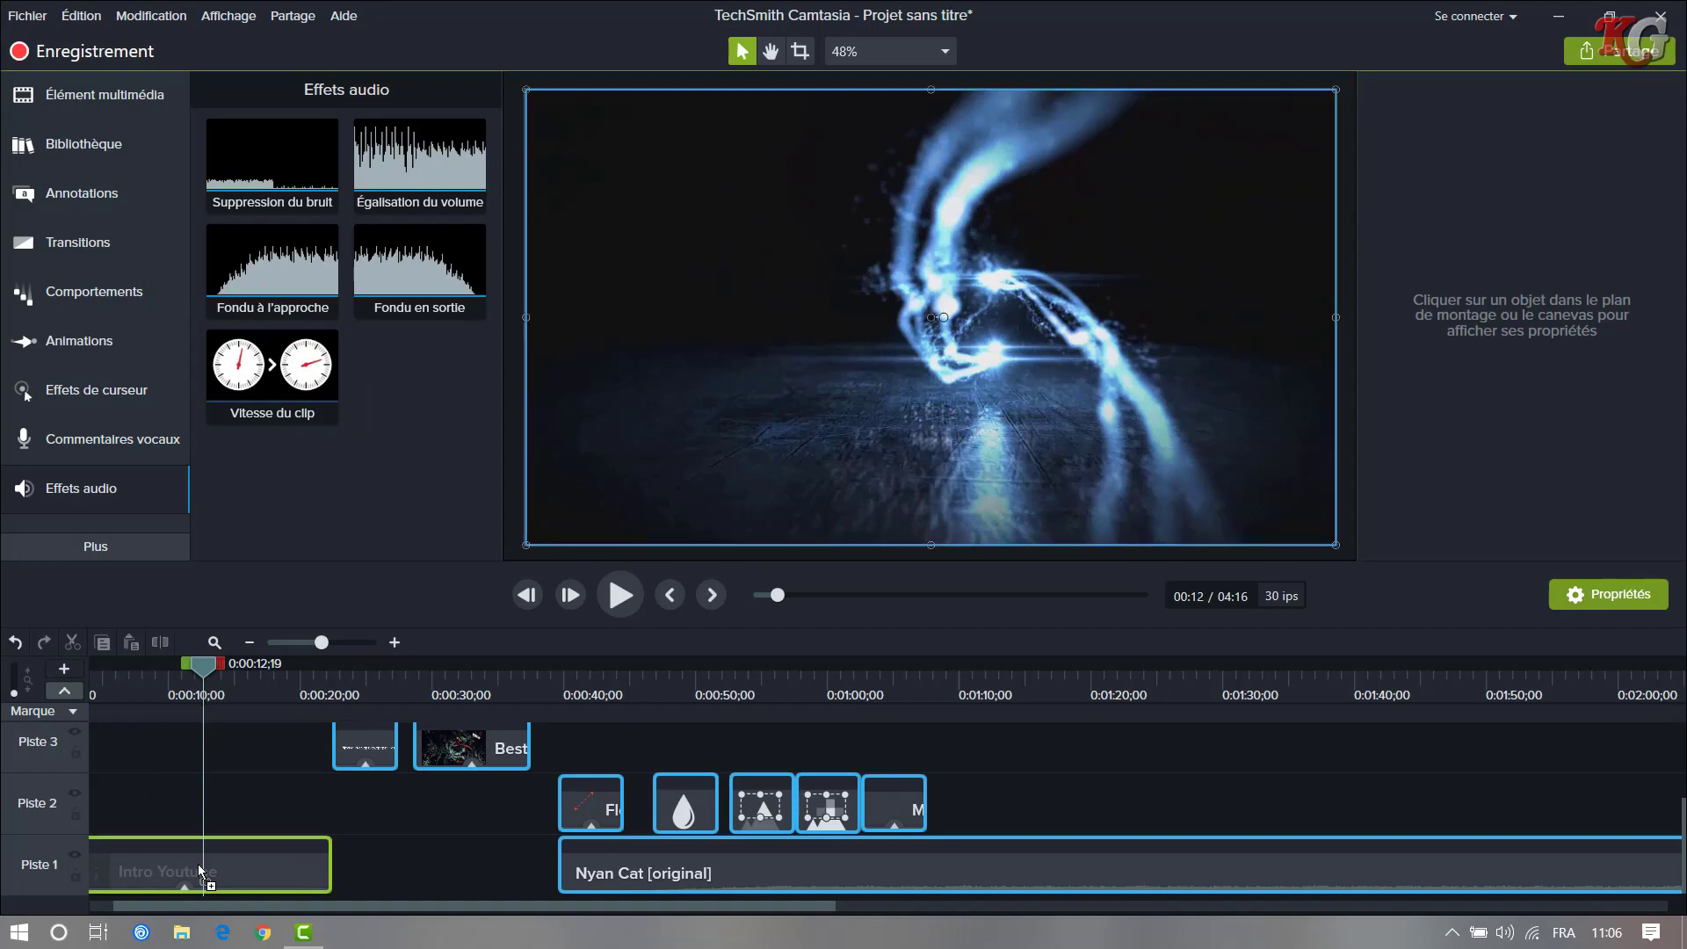
left_click(183, 886)
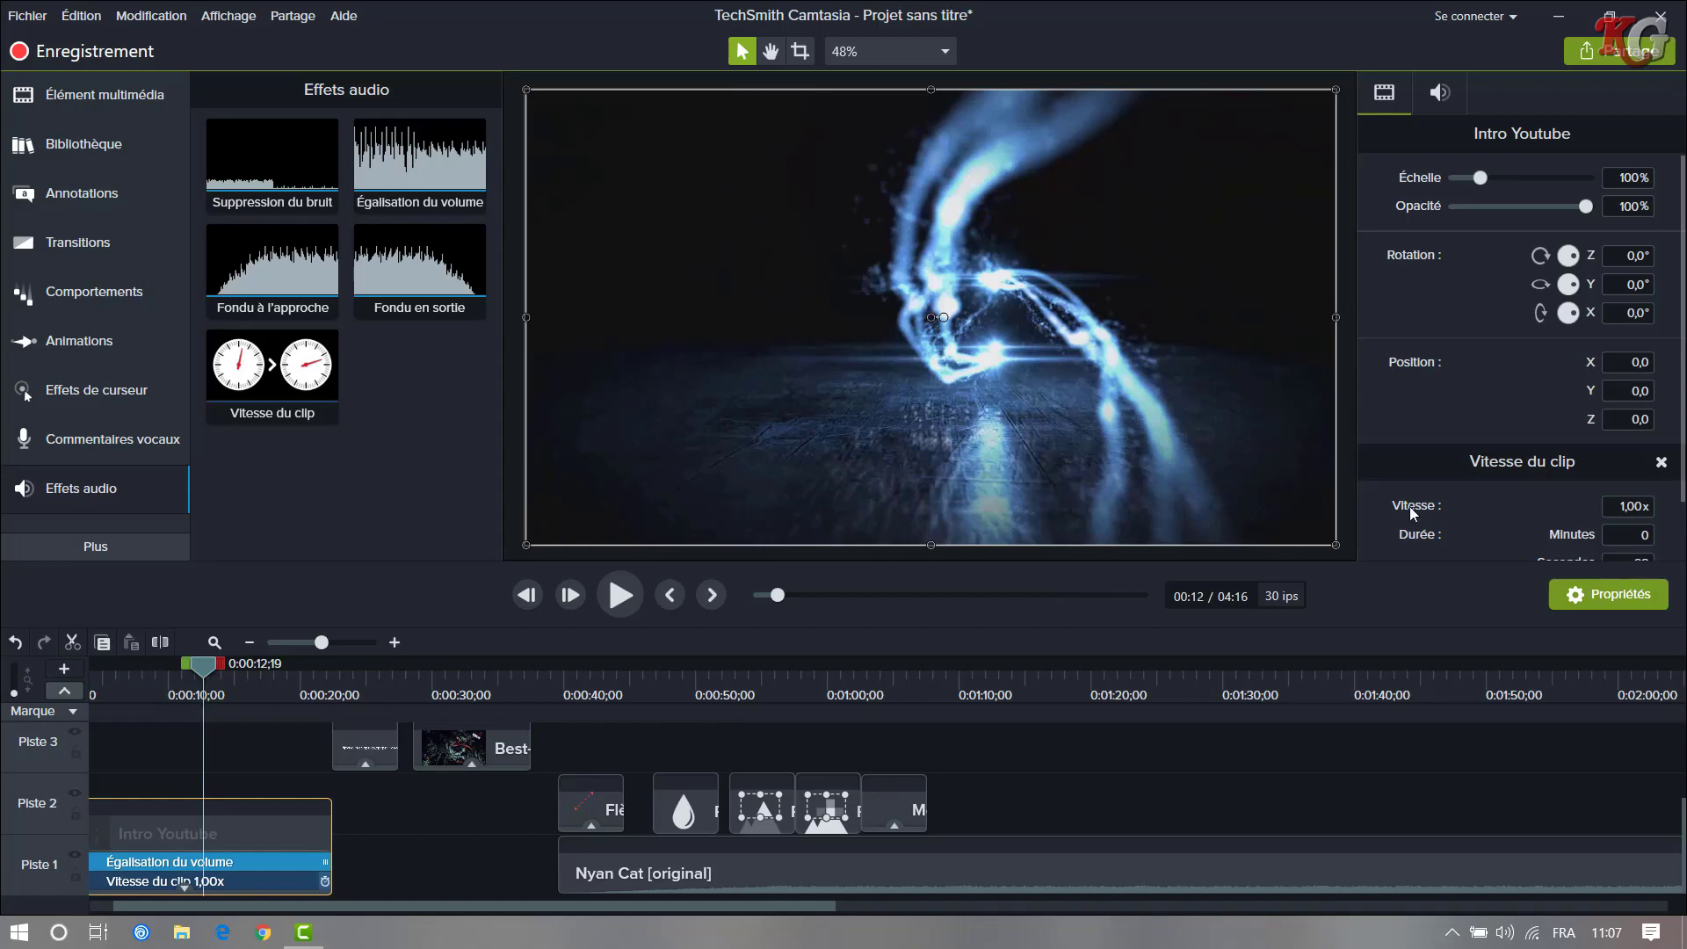
scroll(1414, 514, "down", 1)
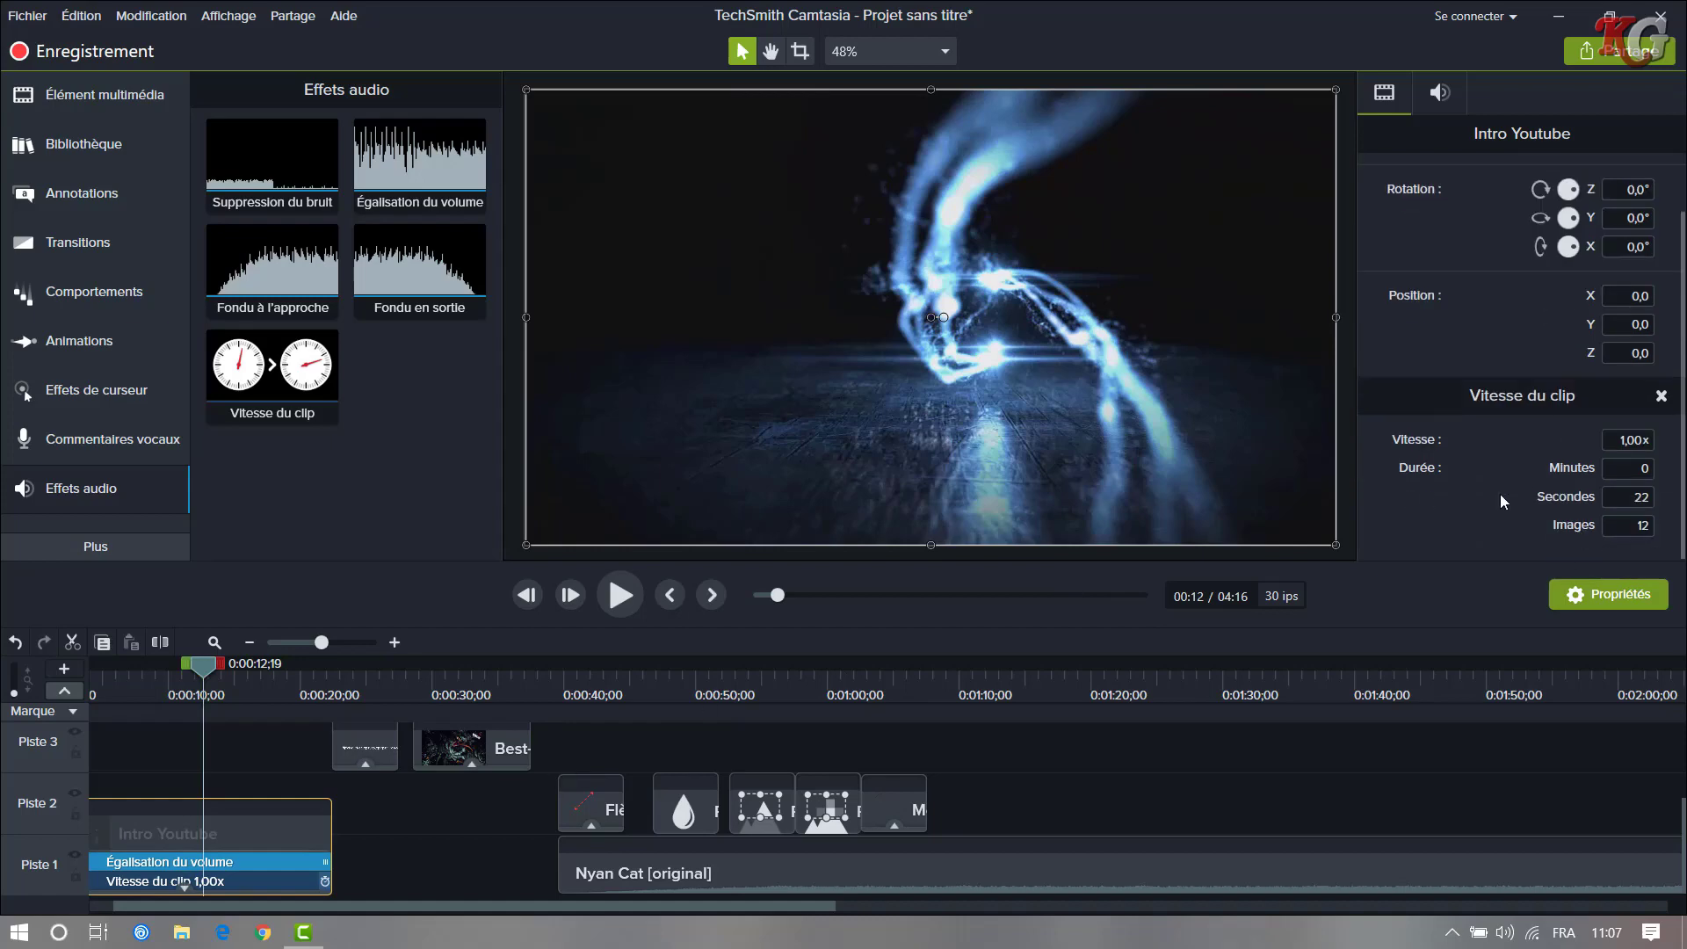
left_click(1629, 439)
- Preview Intro Youtube at its original speed from the start of the timeline
left_click_drag(202, 665, 77, 688)
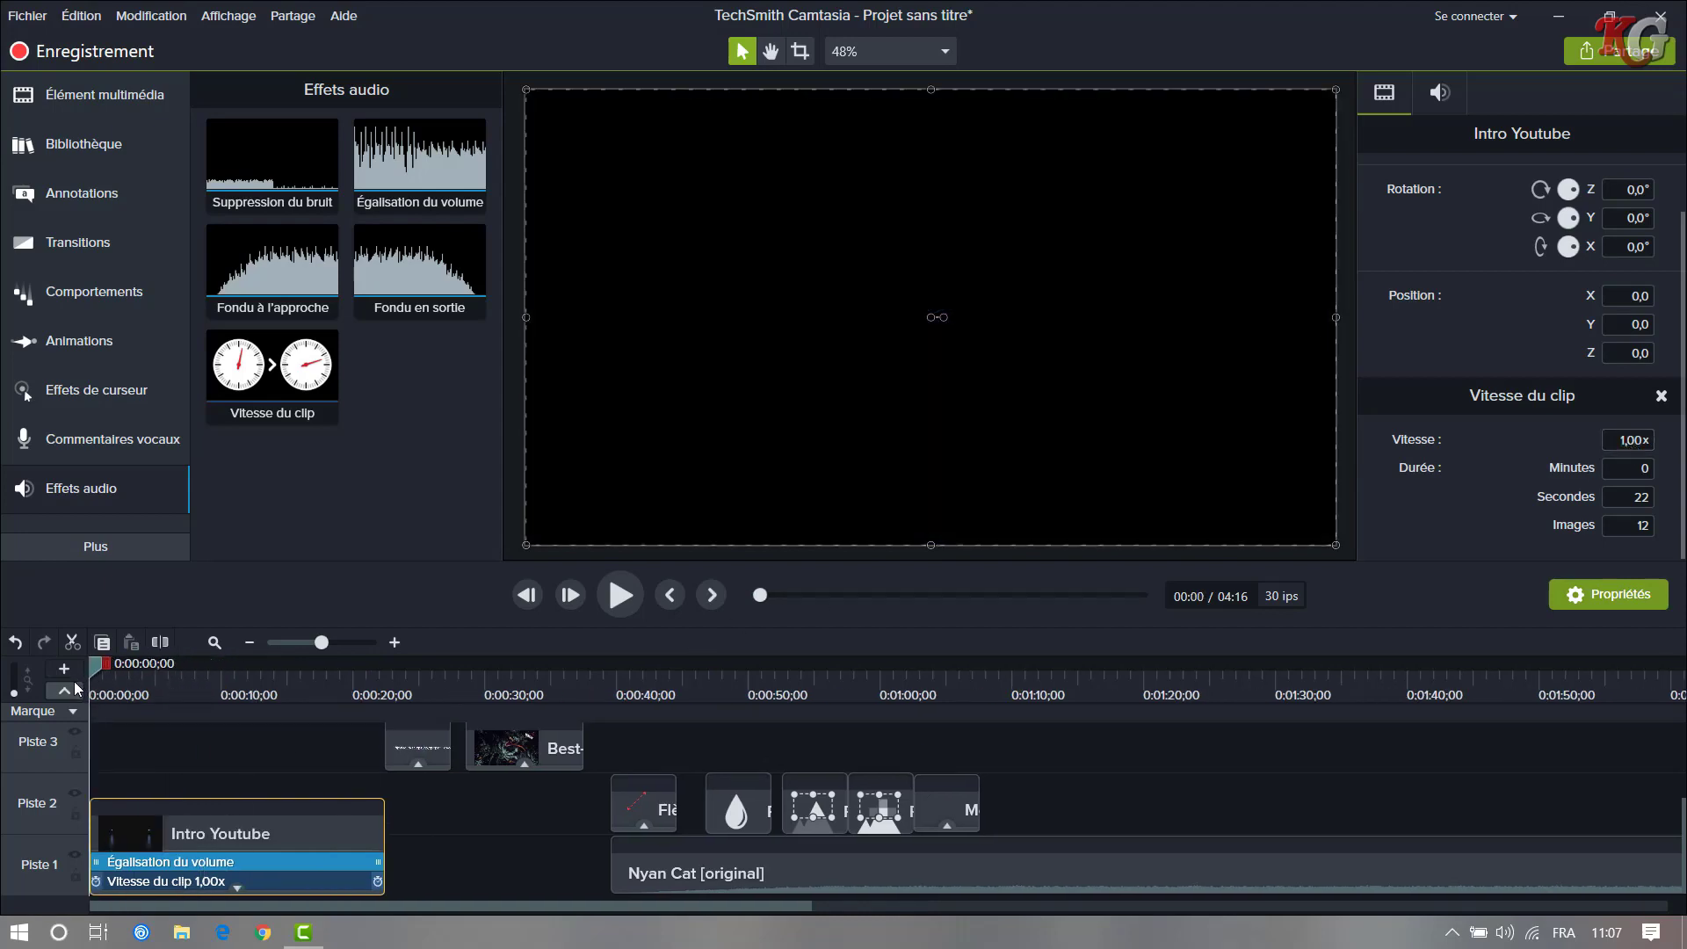
left_click(606, 599)
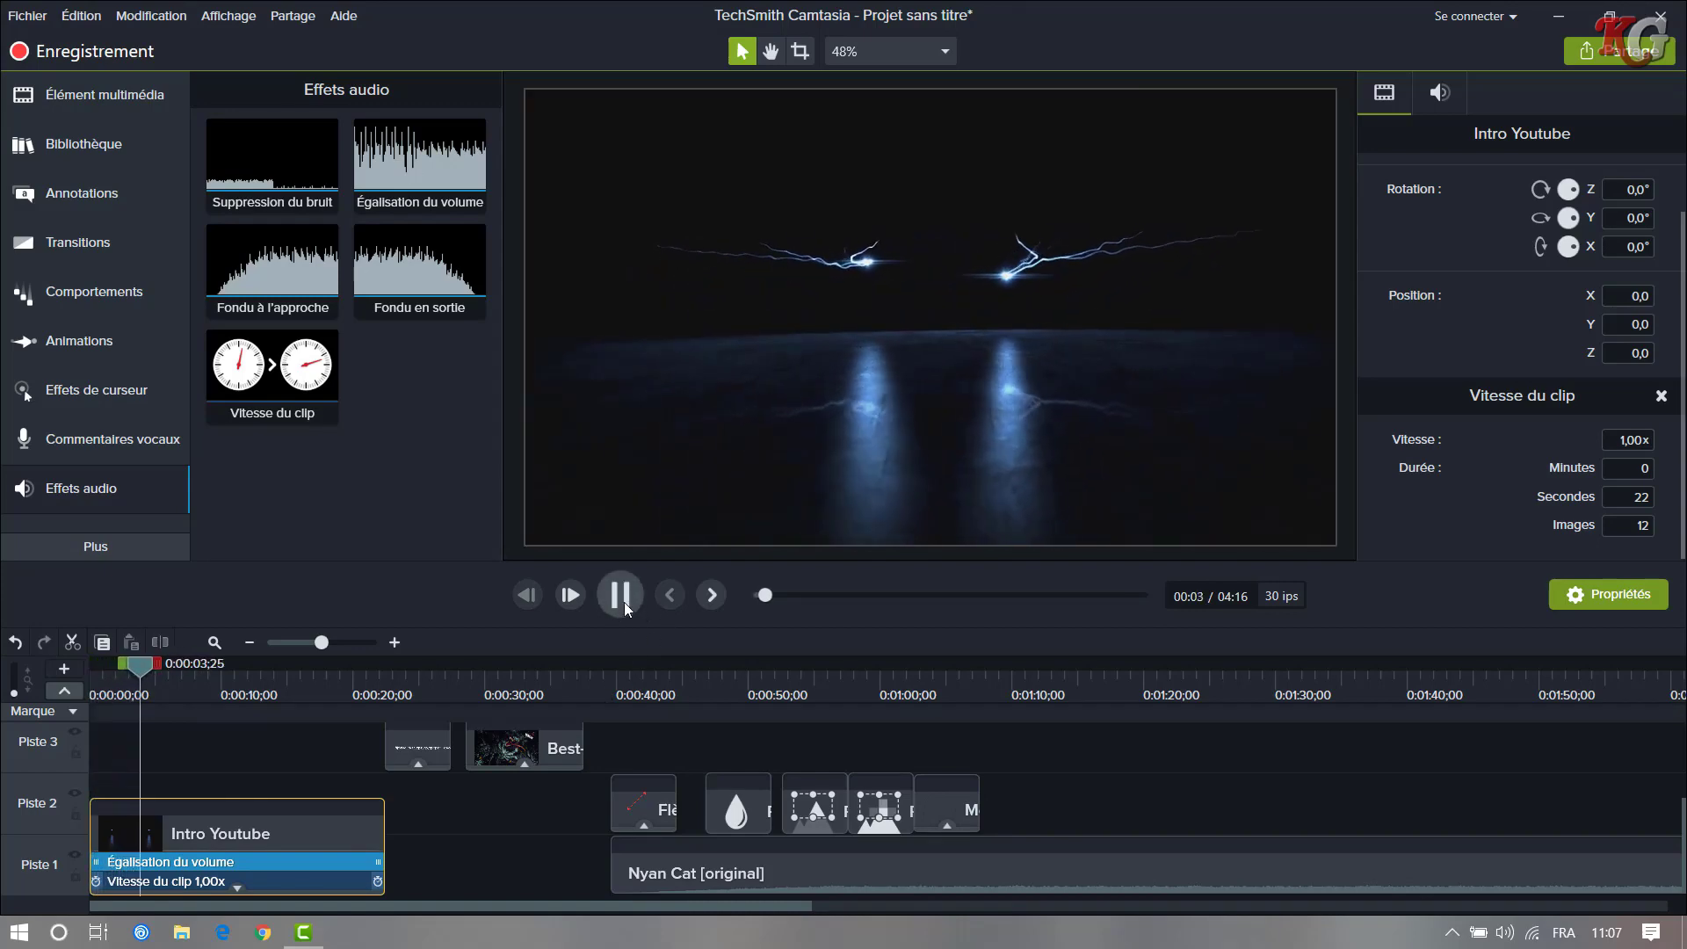
left_click(624, 603)
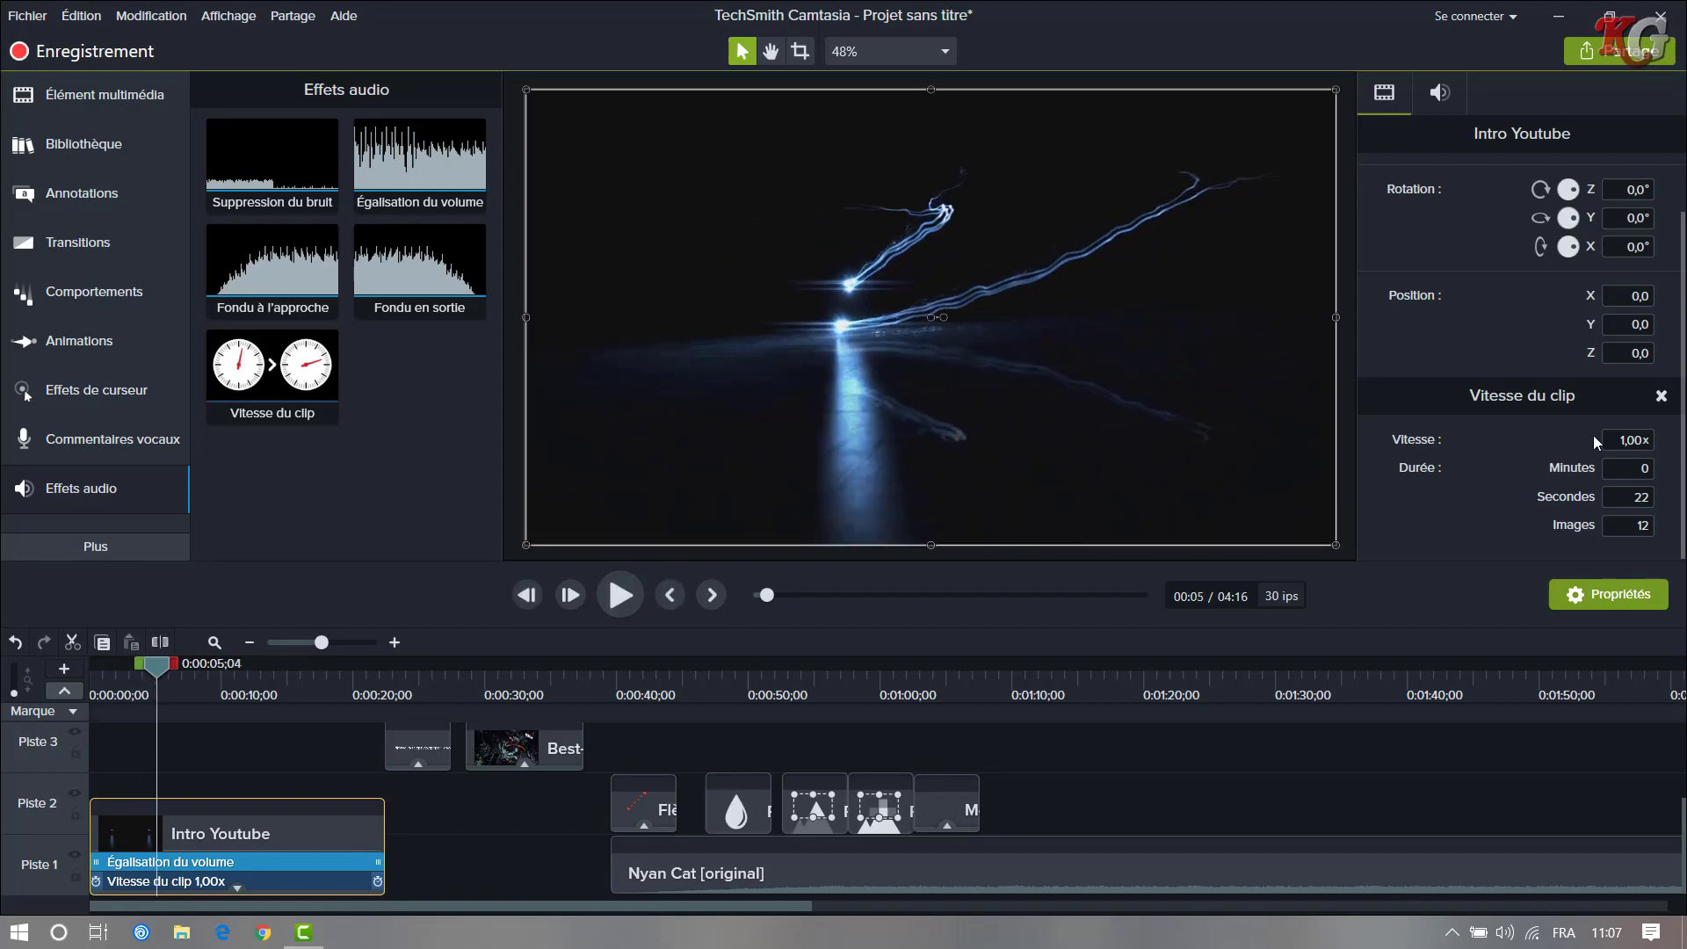
- Set Intro Youtube's clip speed to 2.00x and preview the accelerated clip from the start of the timeline
left_click(1624, 440)
type("2")
key("Return")
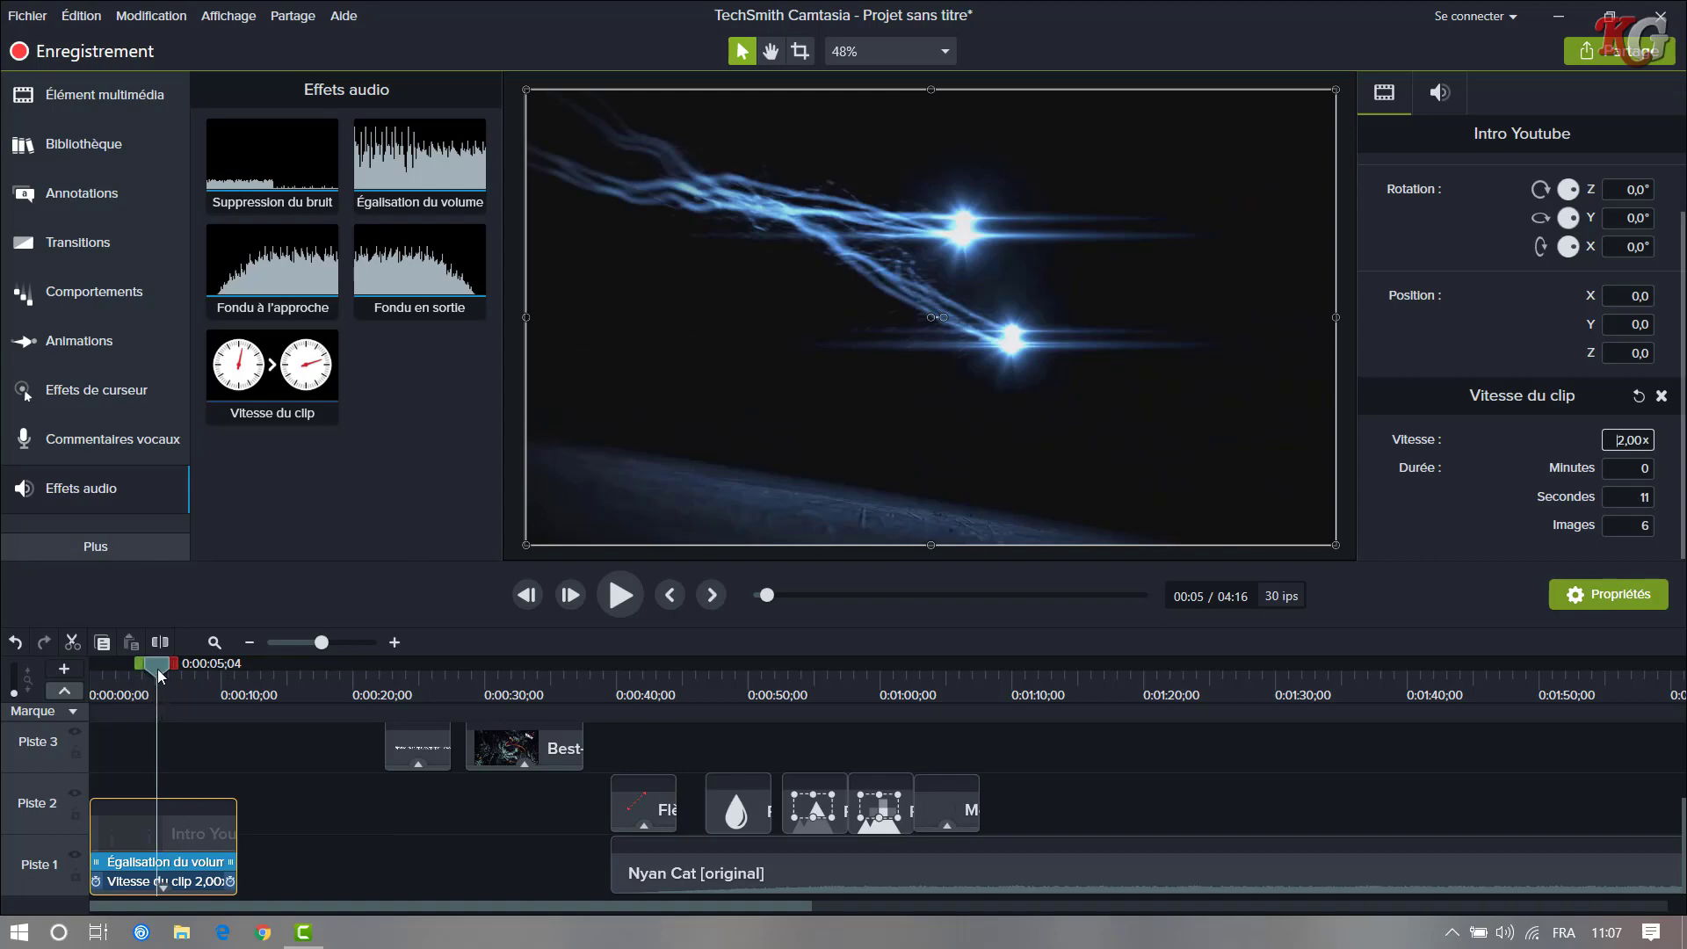
mouse_move(160, 669)
left_mouse_down()
mouse_move(282, 694)
mouse_move(74, 726)
left_mouse_up()
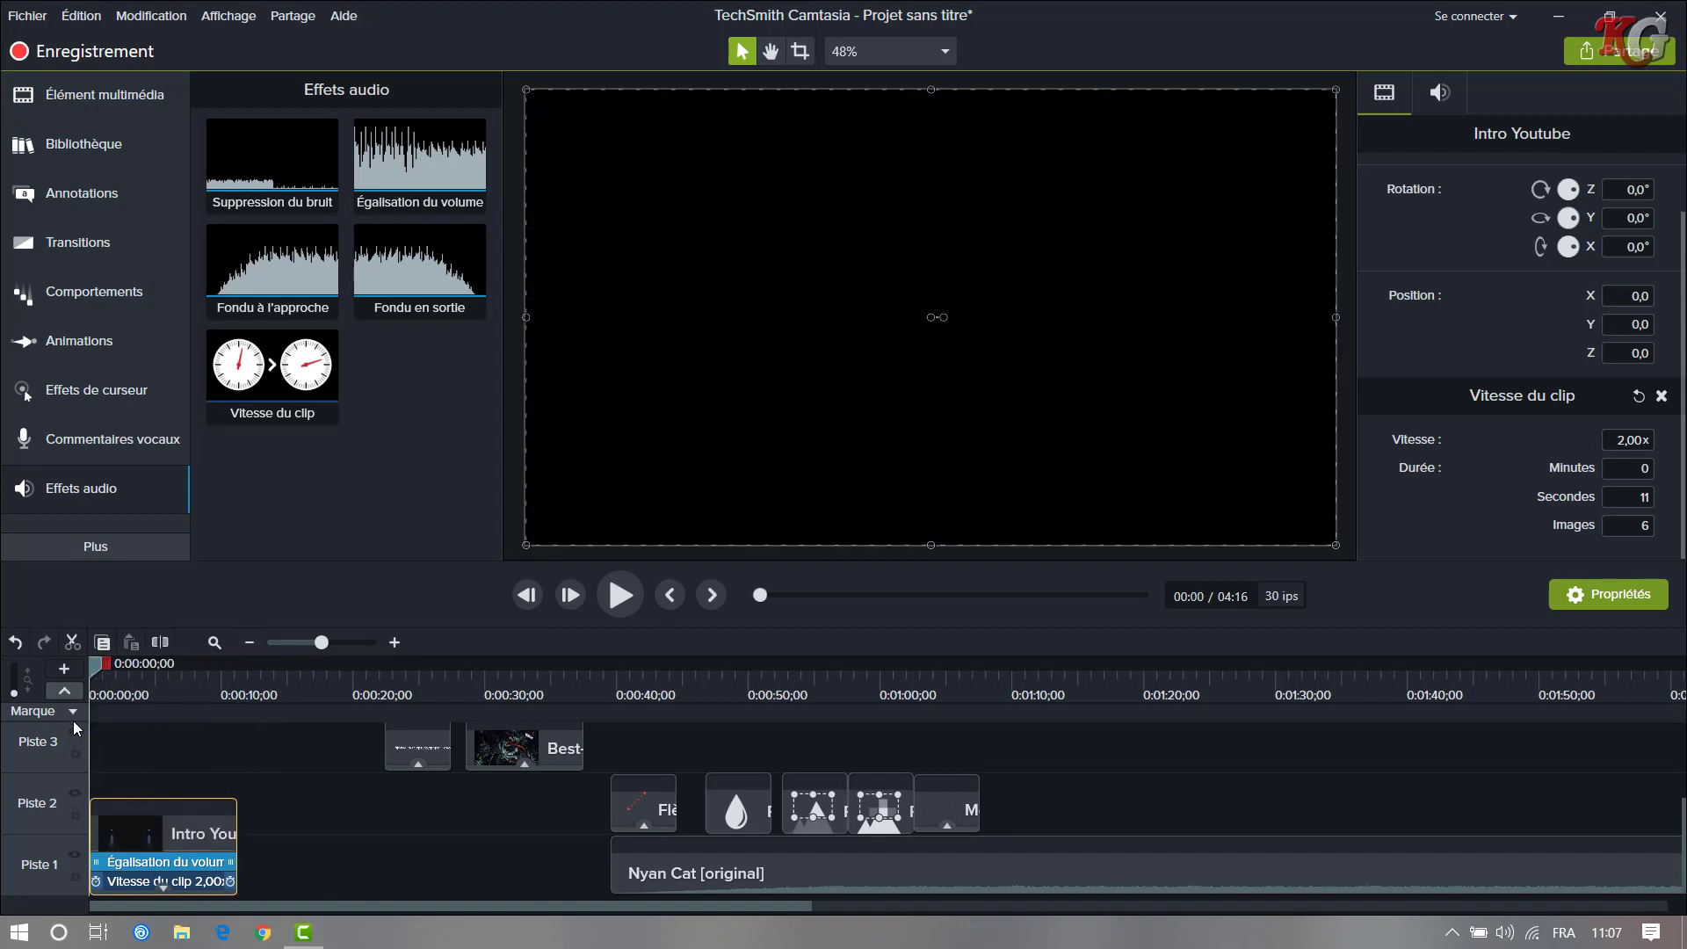
left_click(620, 603)
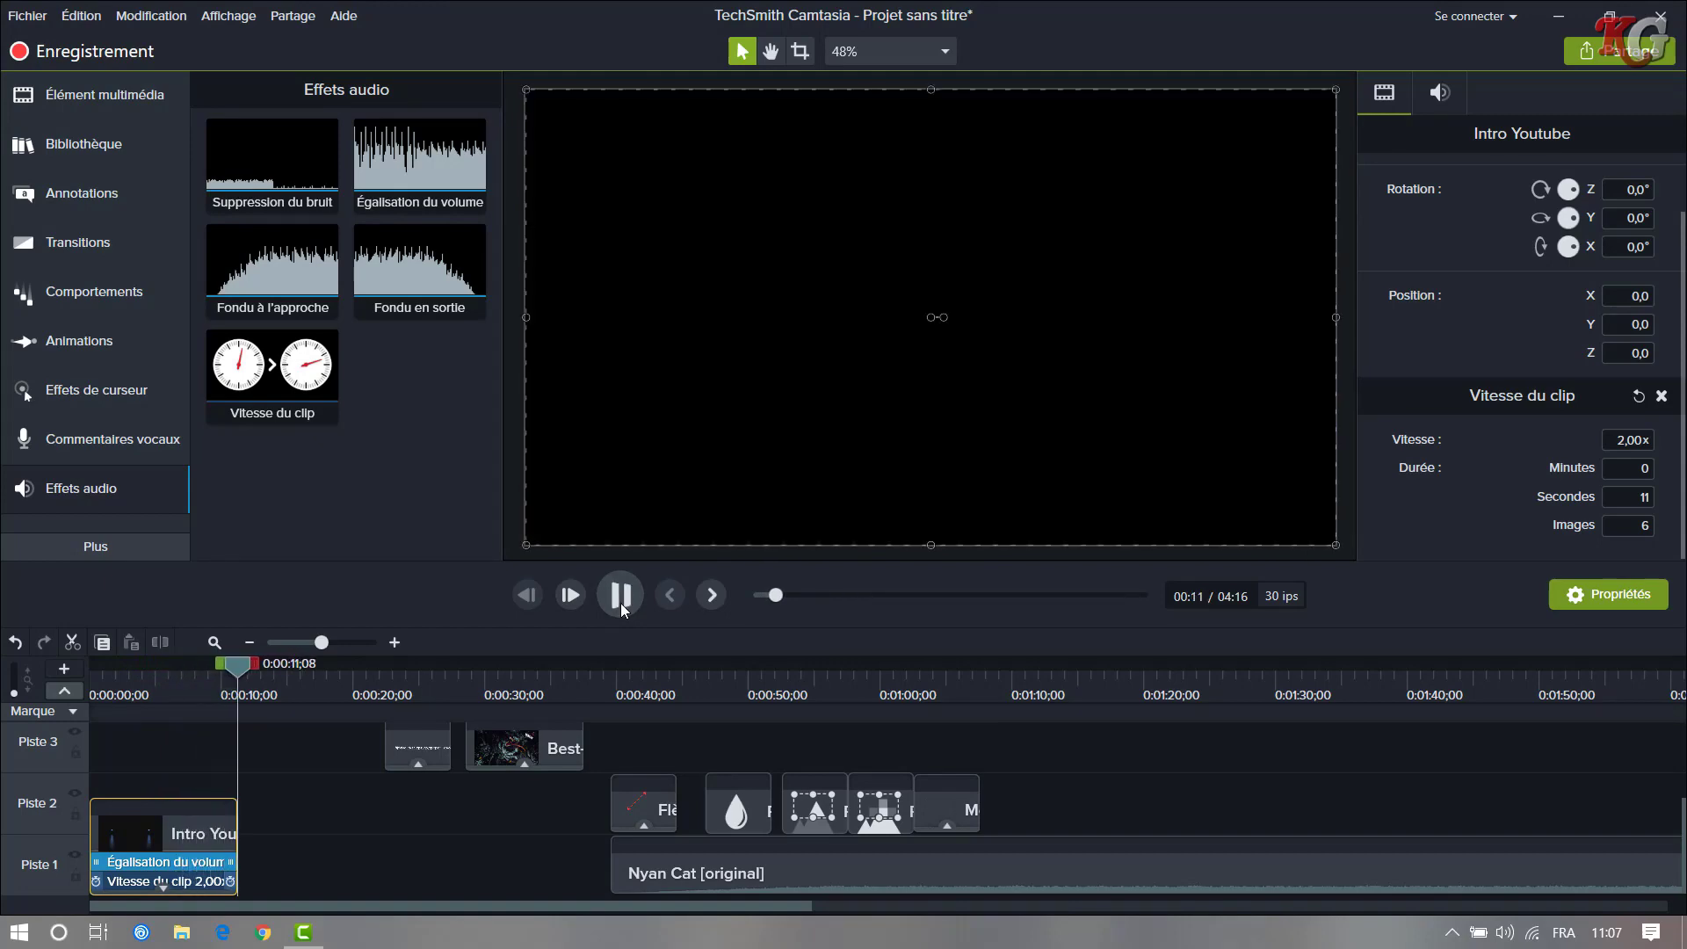
left_click(620, 602)
- Examine the effects applied to Intro Youtube and the speed and duration settings of its Vitesse du clip effect
left_click_drag(236, 683, 297, 694)
left_click(276, 796)
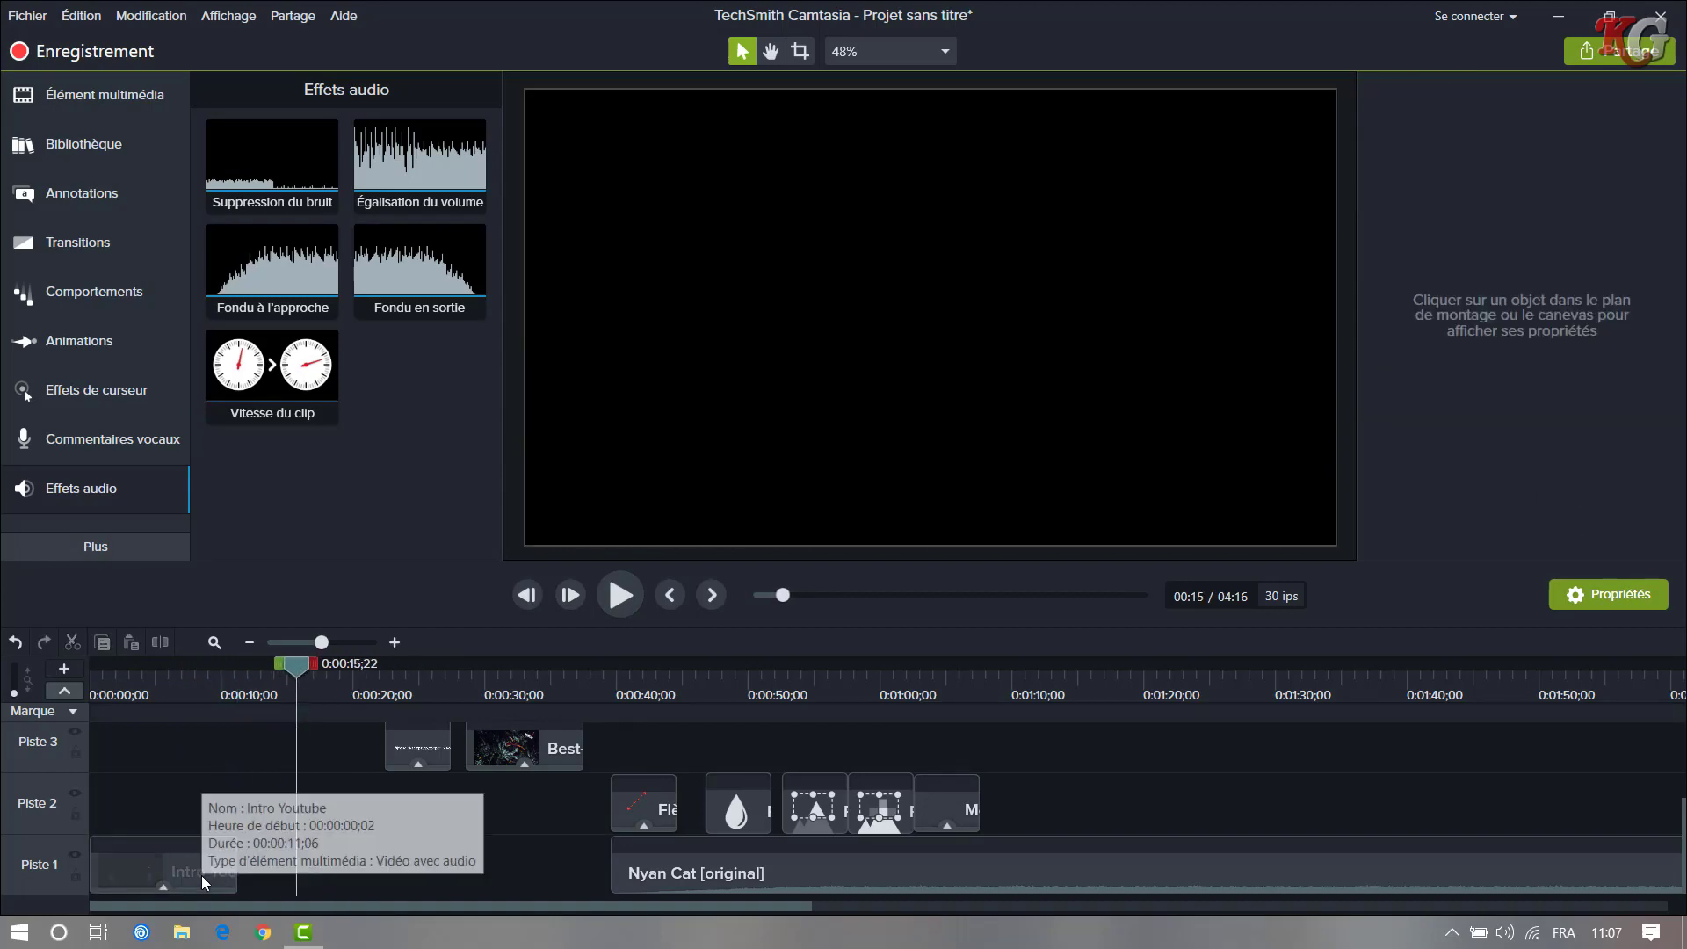
left_click(174, 888)
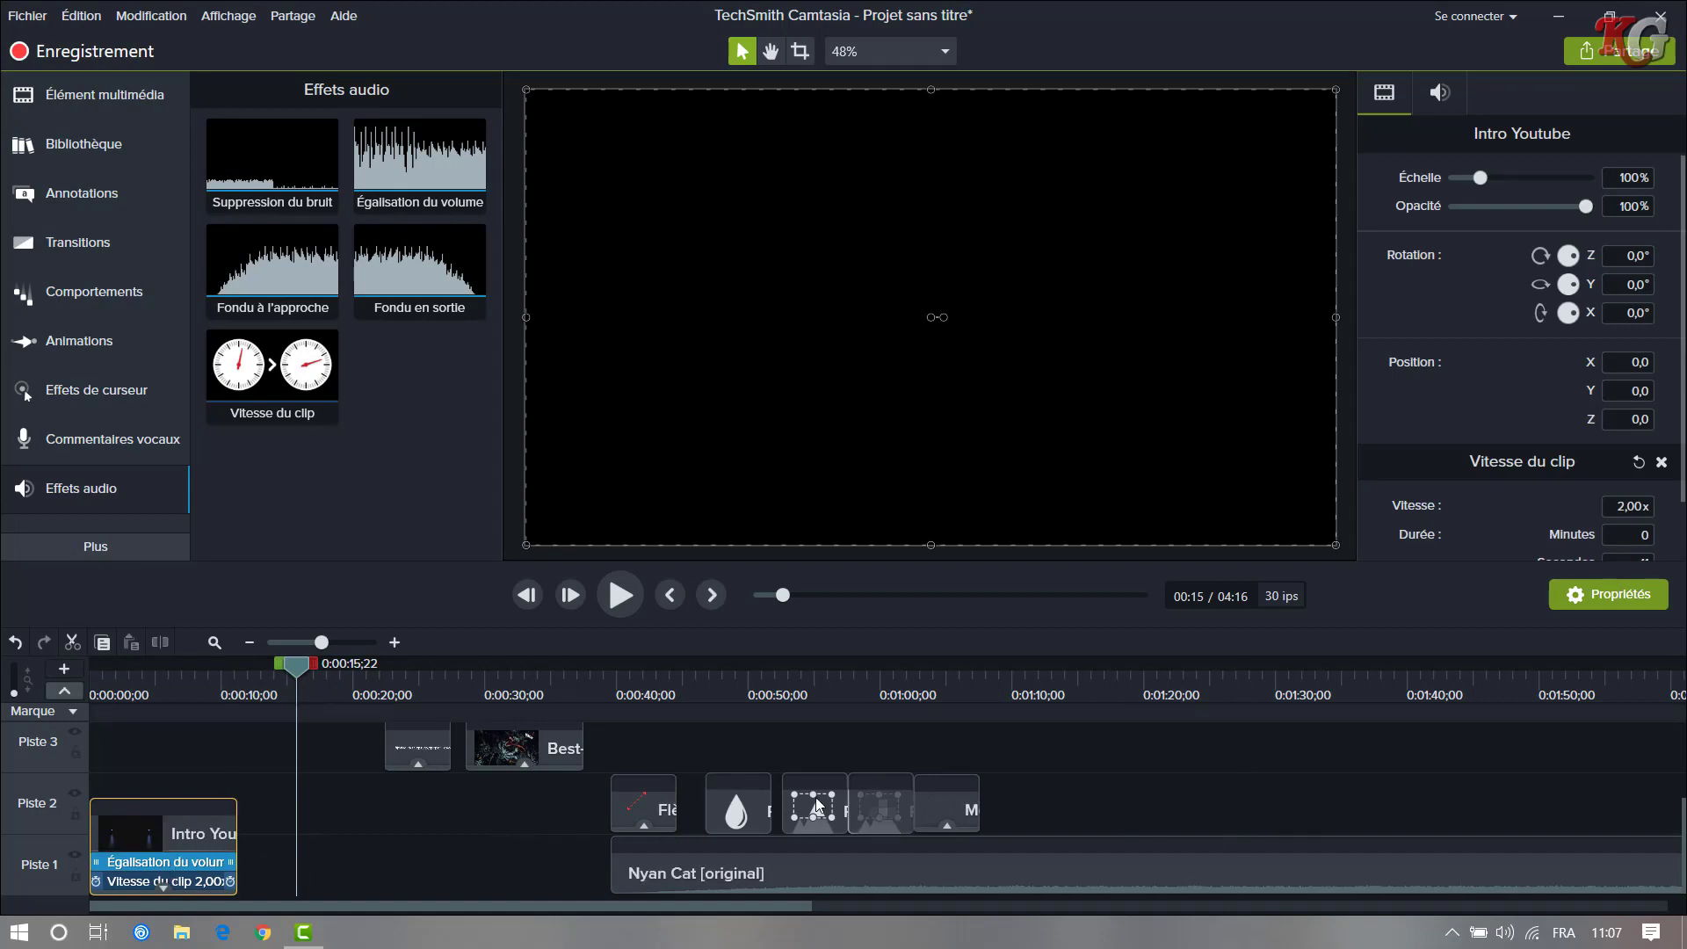
left_click(245, 796)
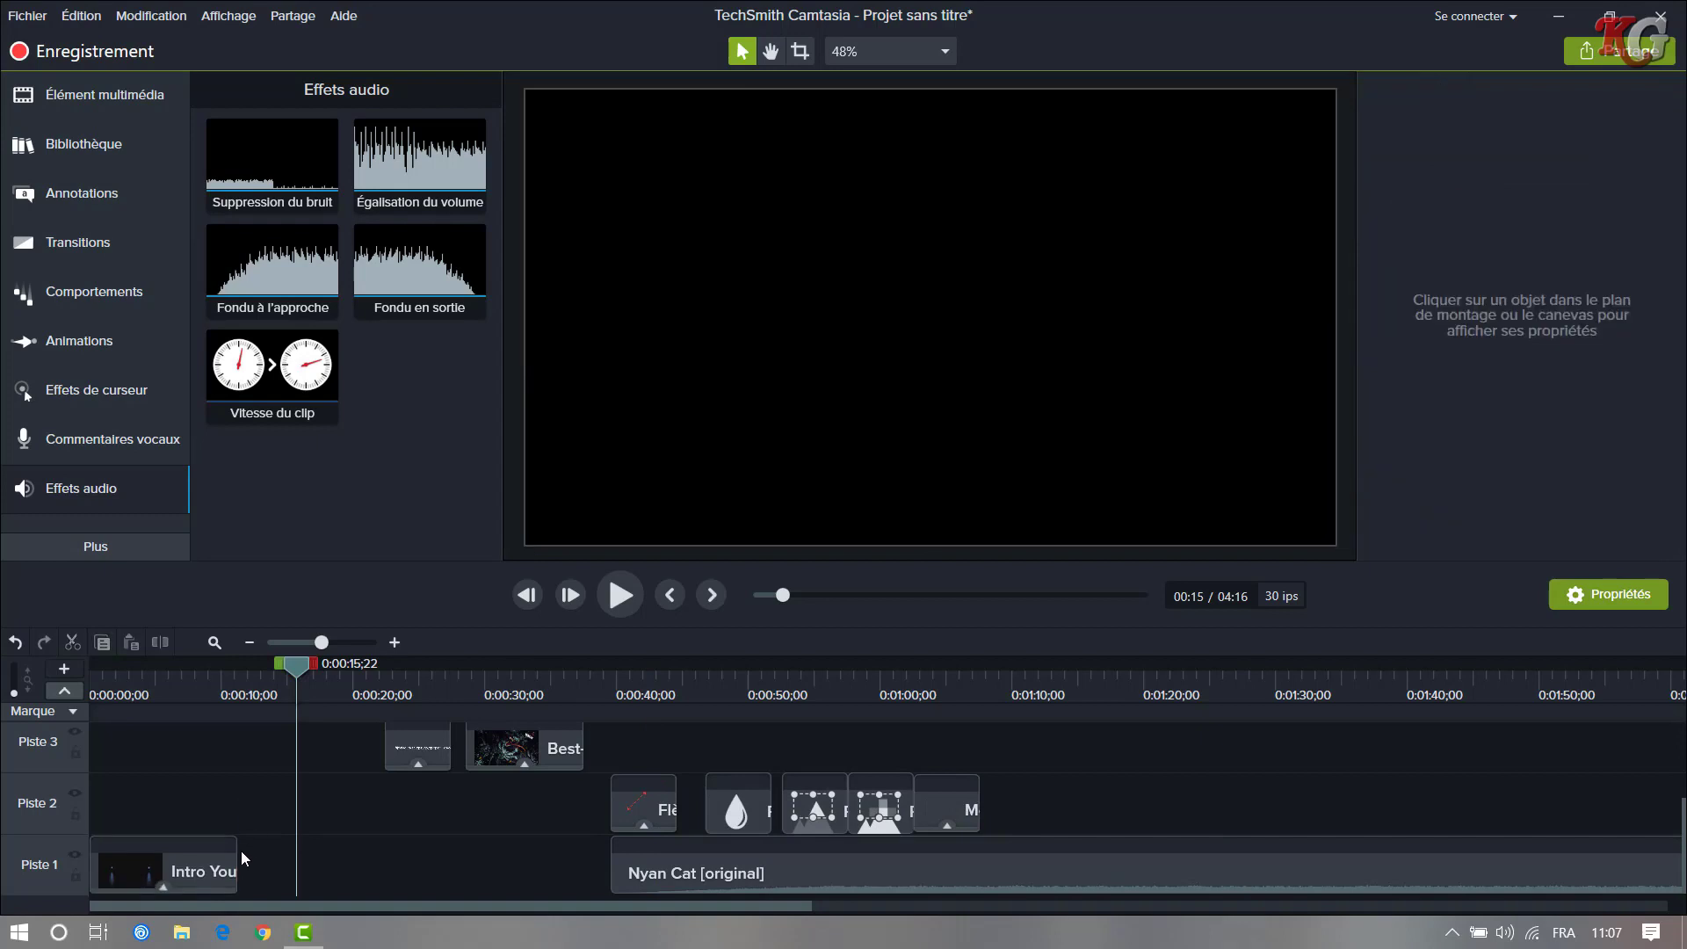
left_click(164, 891)
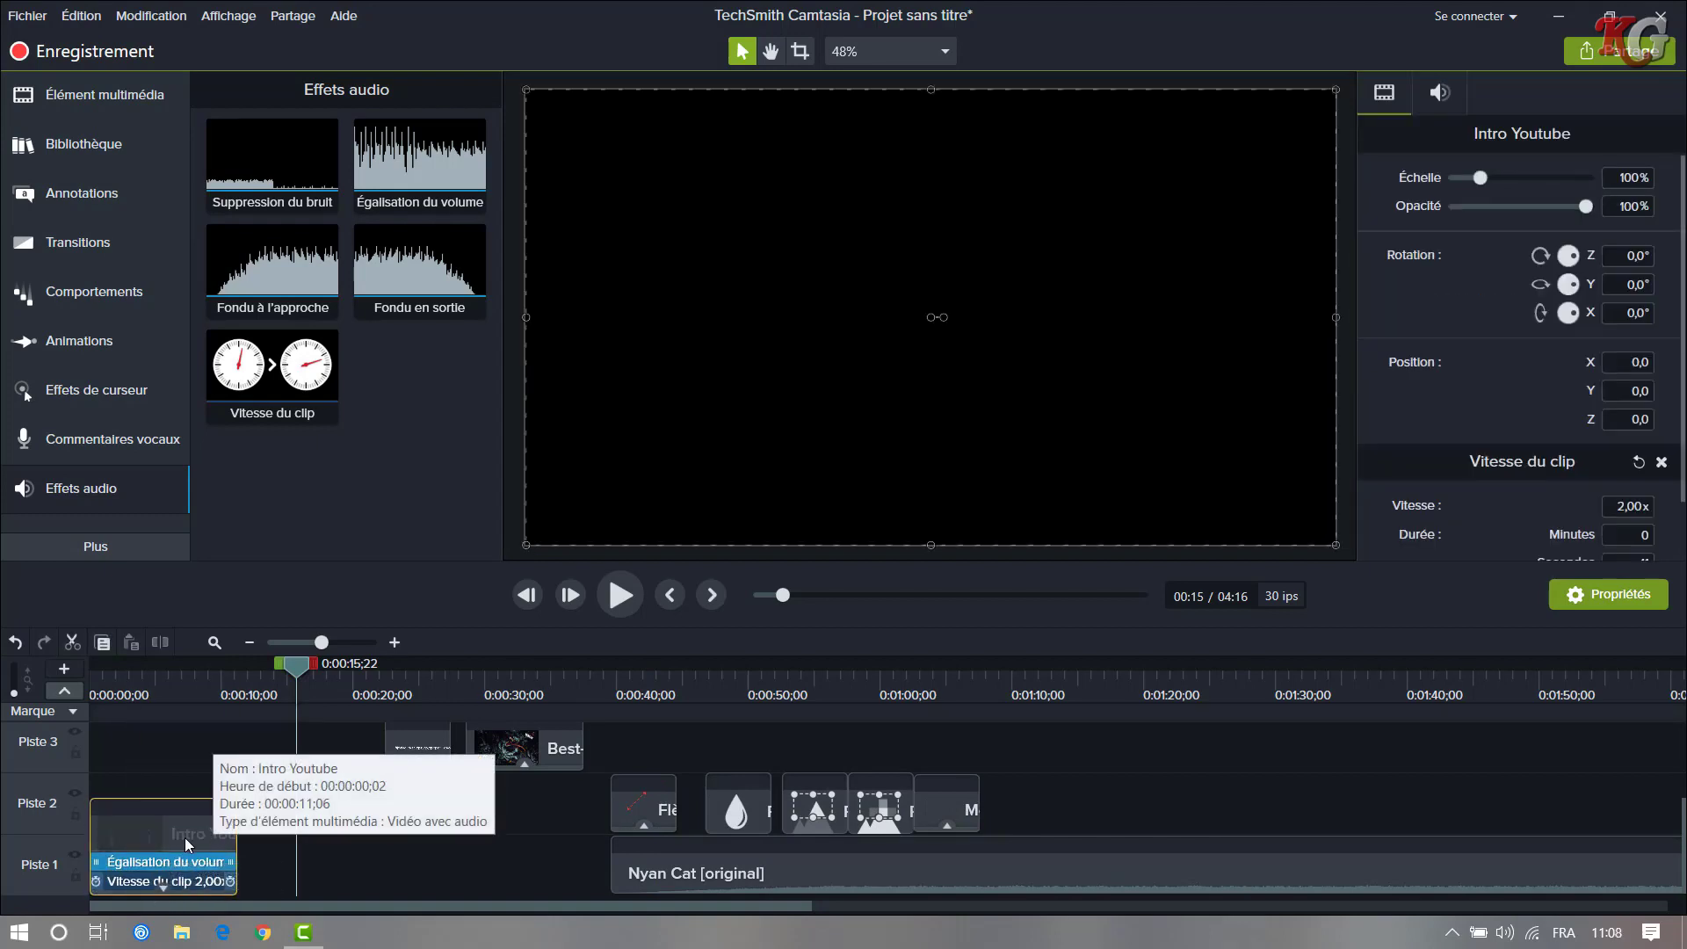
left_click(266, 777)
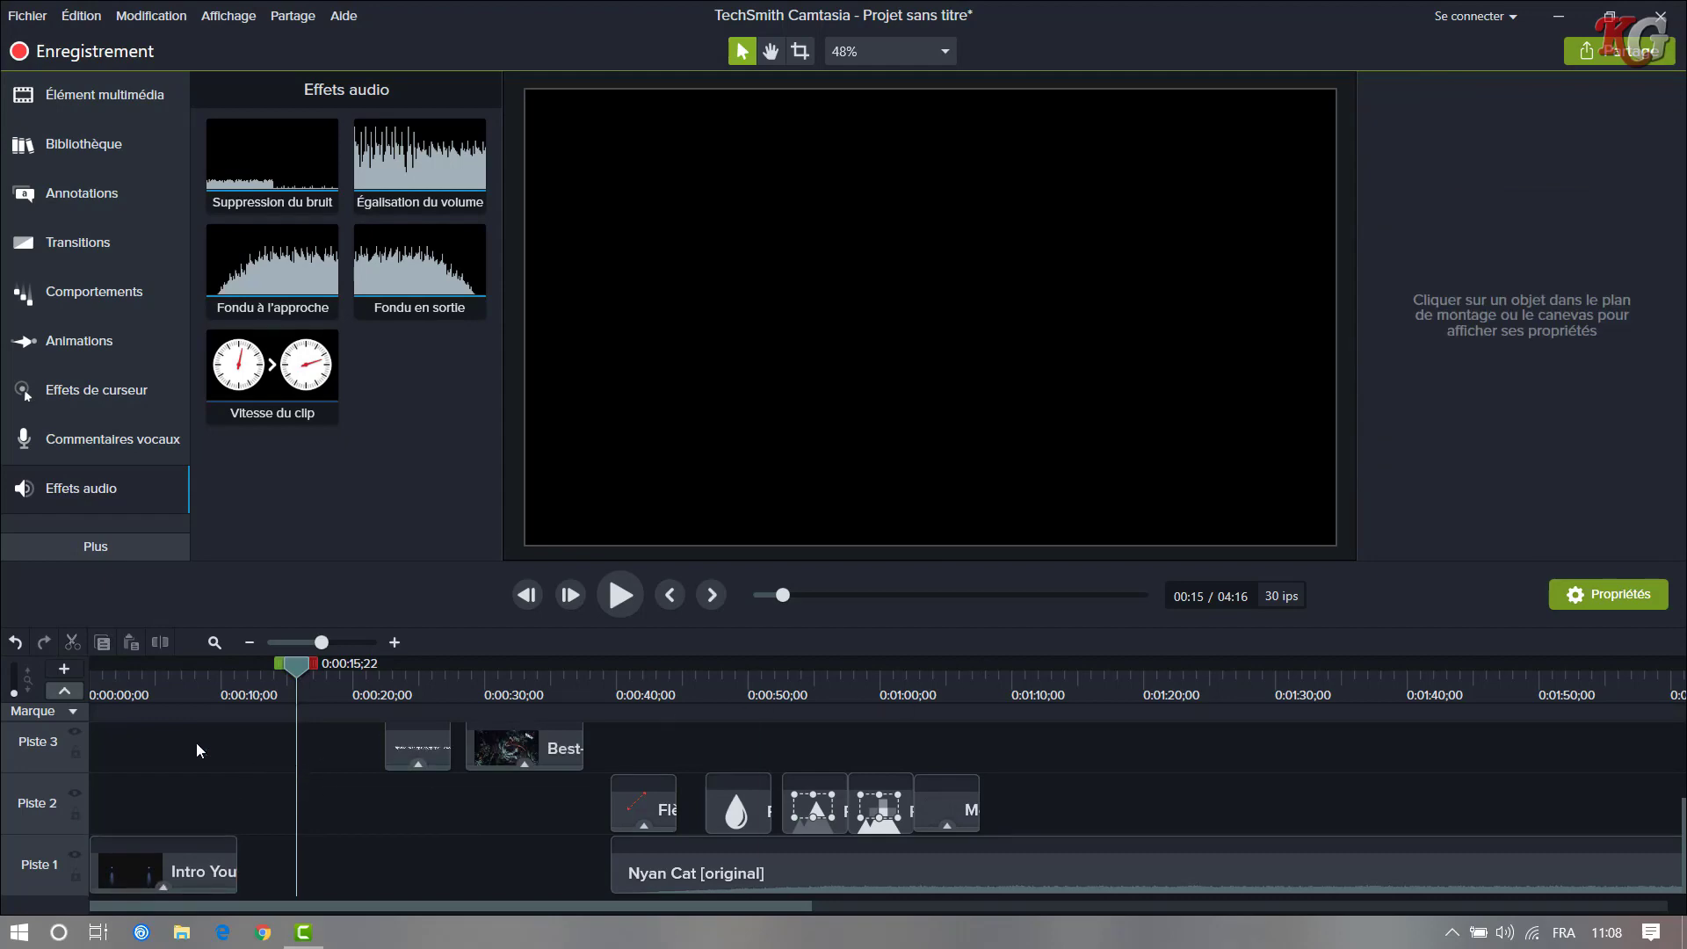
left_click_drag(299, 361, 165, 889)
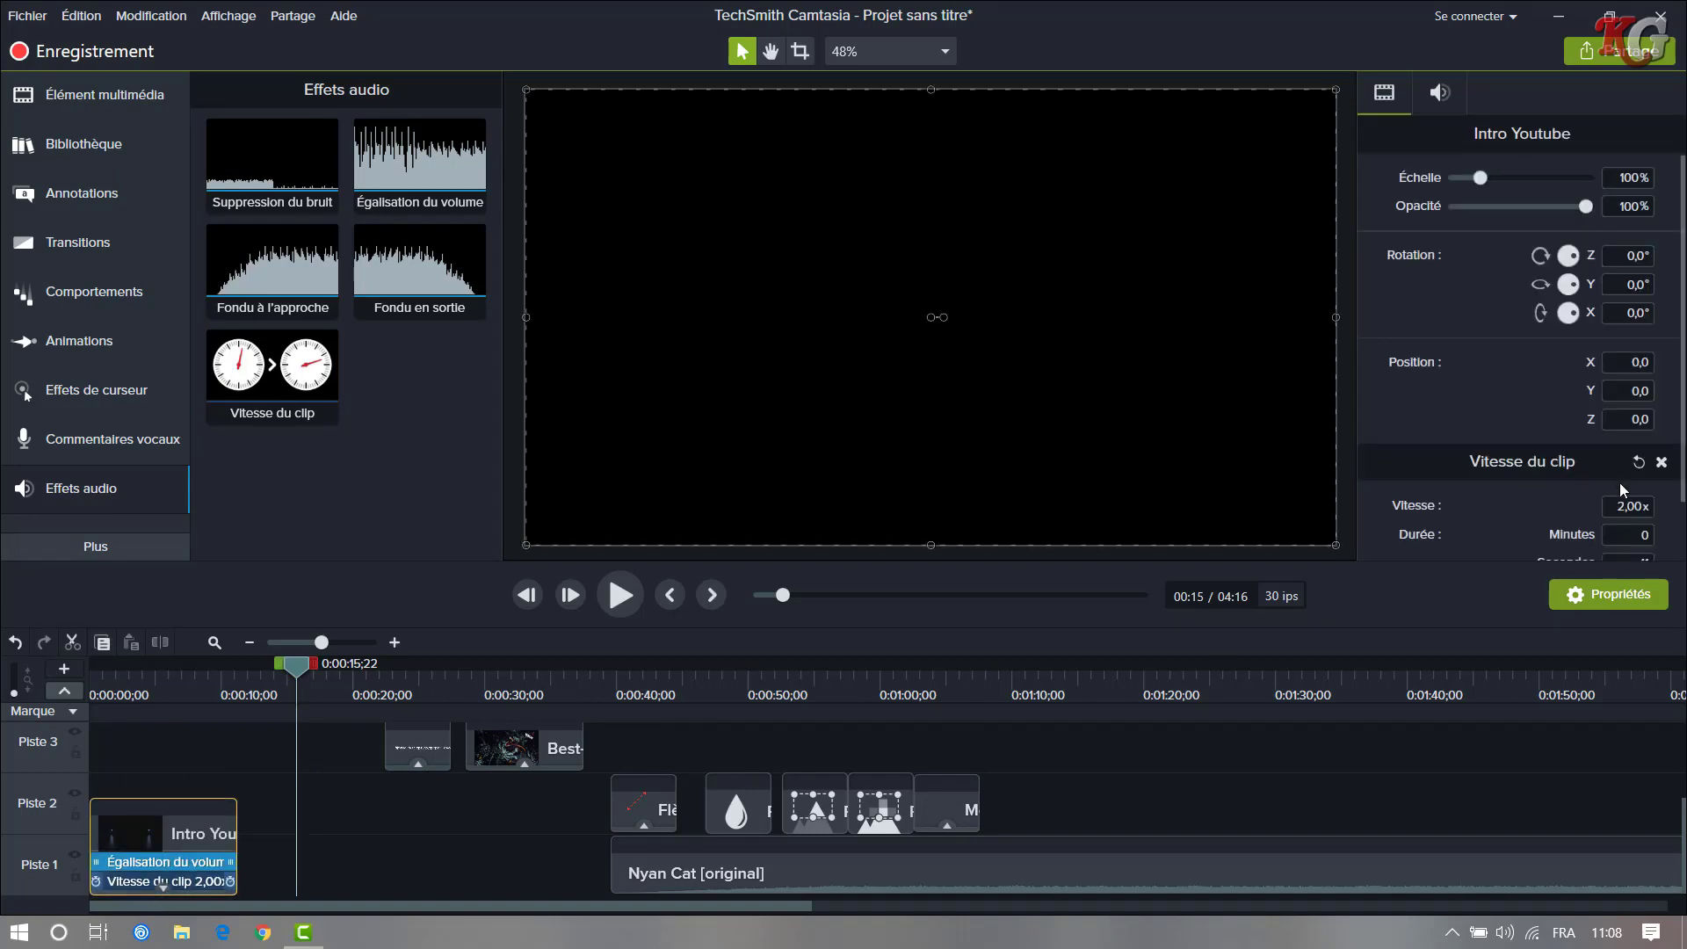
scroll(1572, 499, "down", 1)
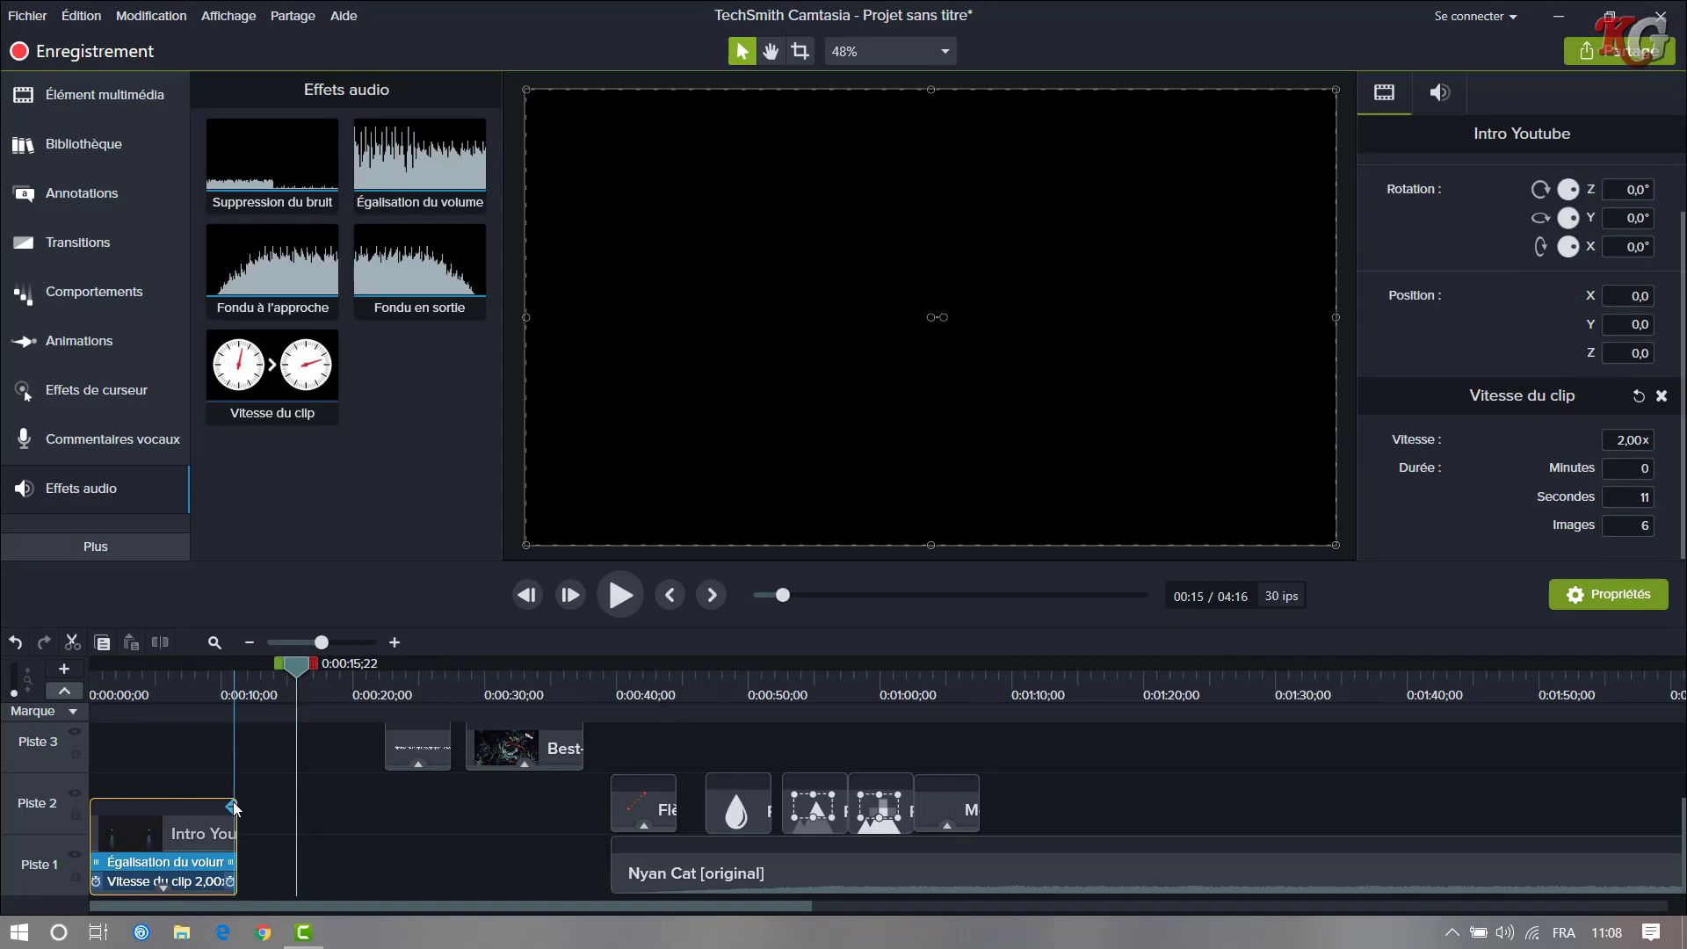
left_click_drag(1631, 499, 1675, 500)
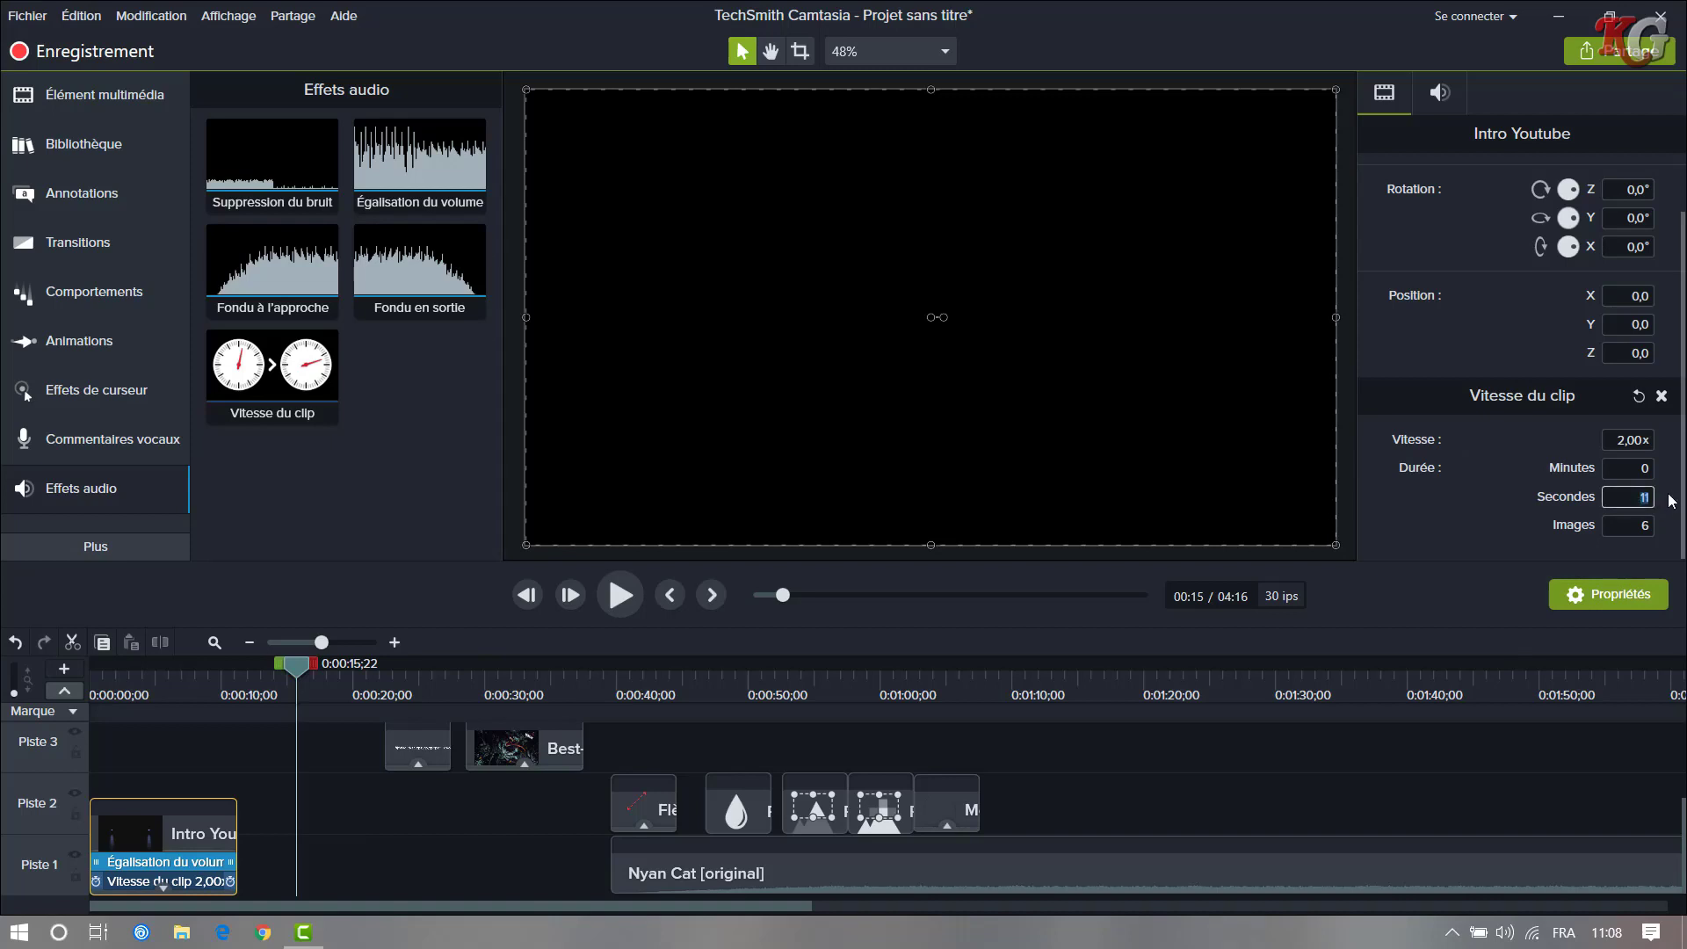
left_click(1483, 519)
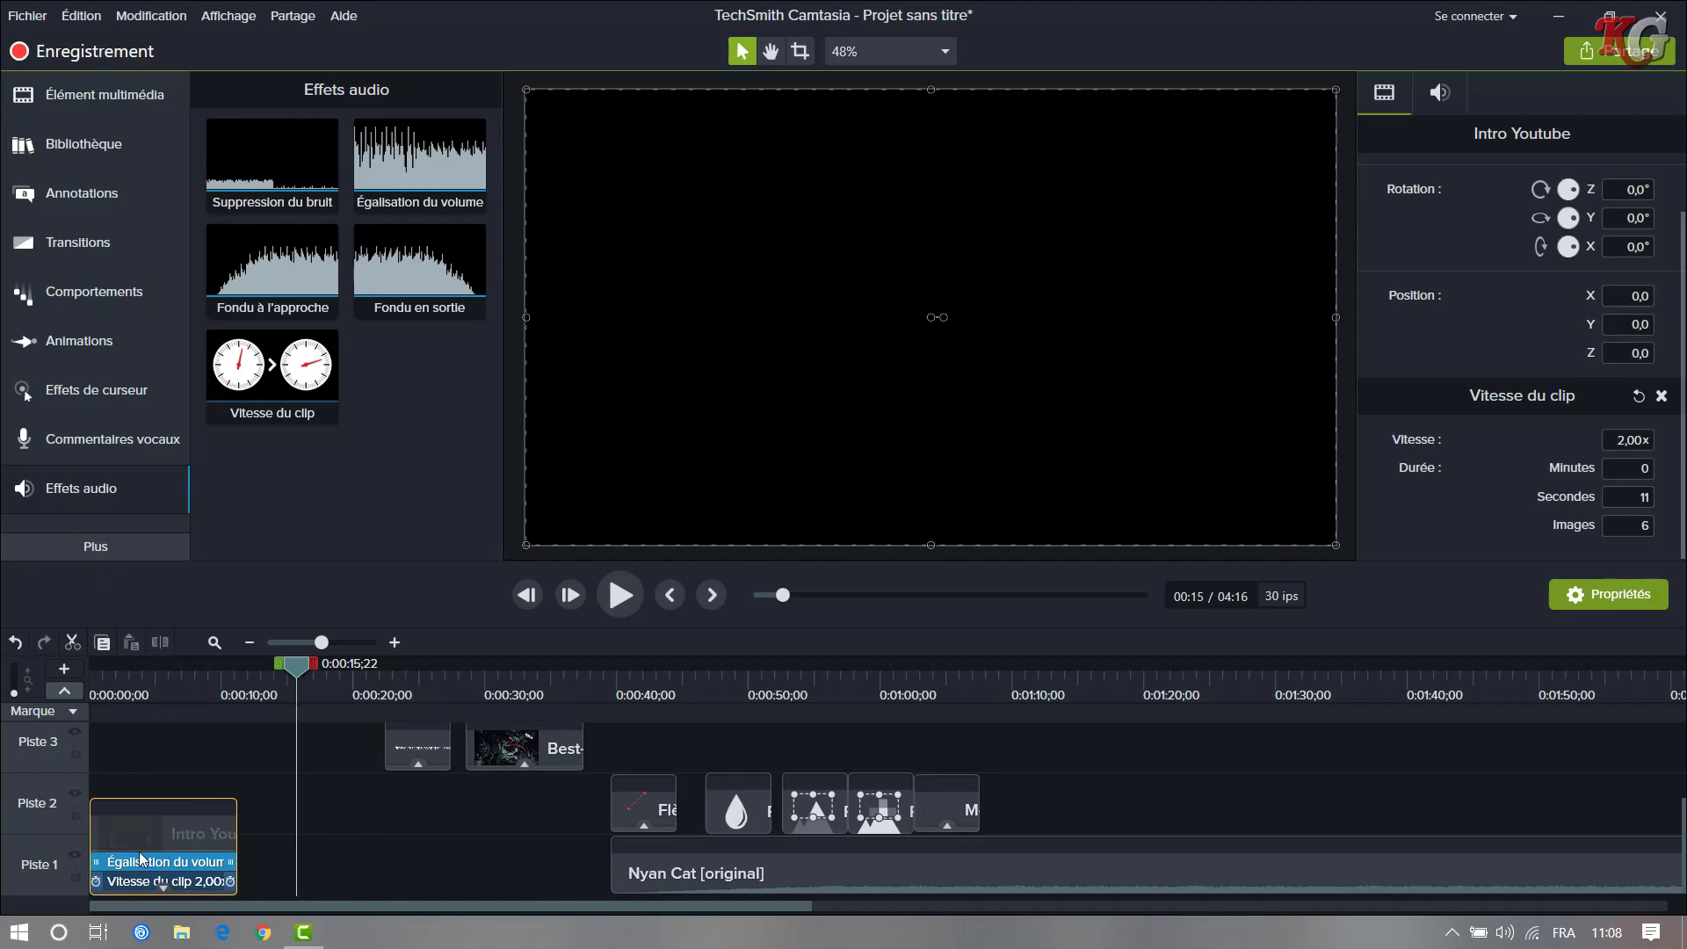
left_click_drag(297, 677, 287, 747)
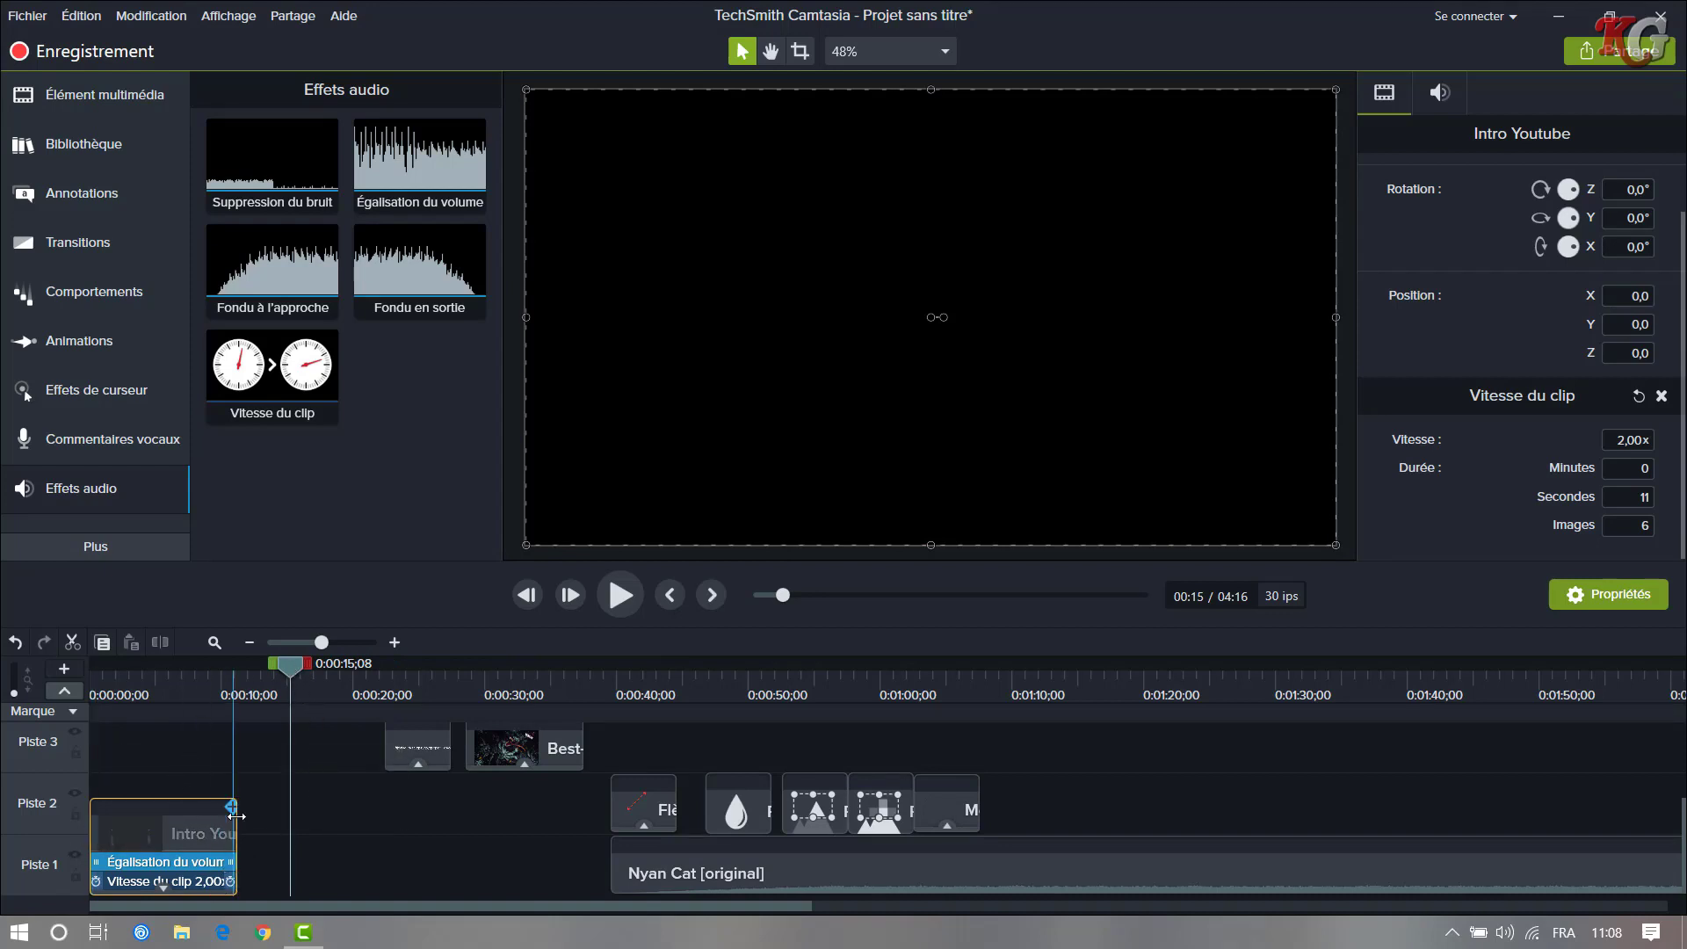
- Undo Intro Youtube's speed change, its Vitesse du clip effect and the move of the two clips to Piste 3
left_click(14, 643)
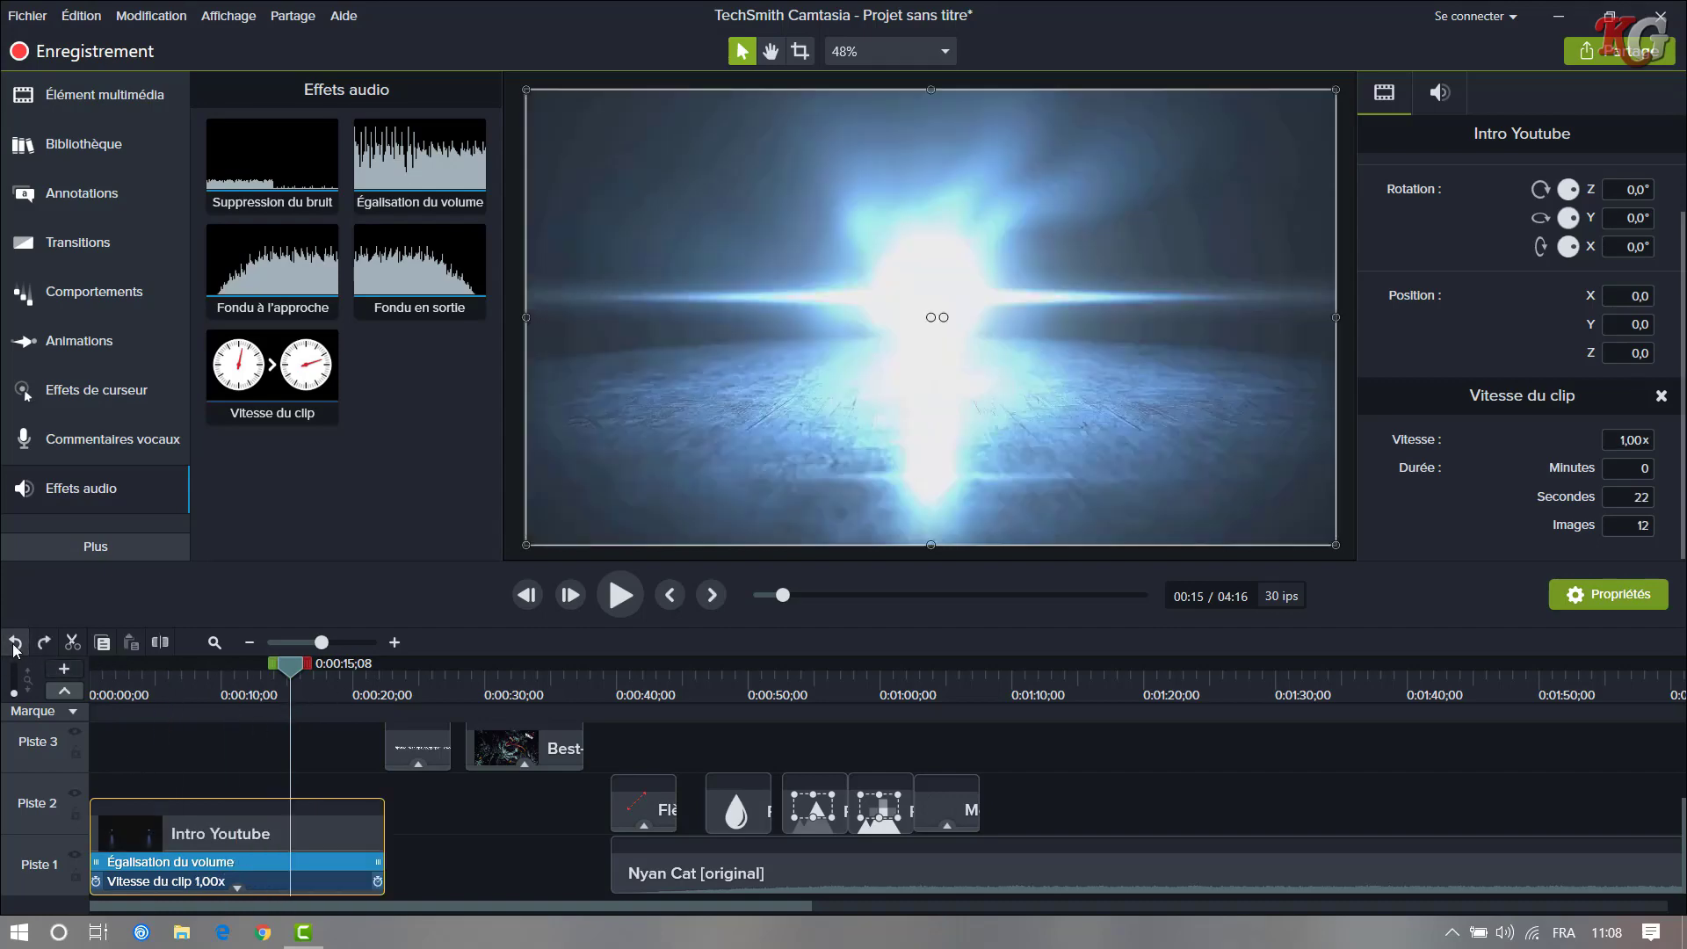
left_click(14, 643)
left_click(14, 643)
left_click(14, 643)
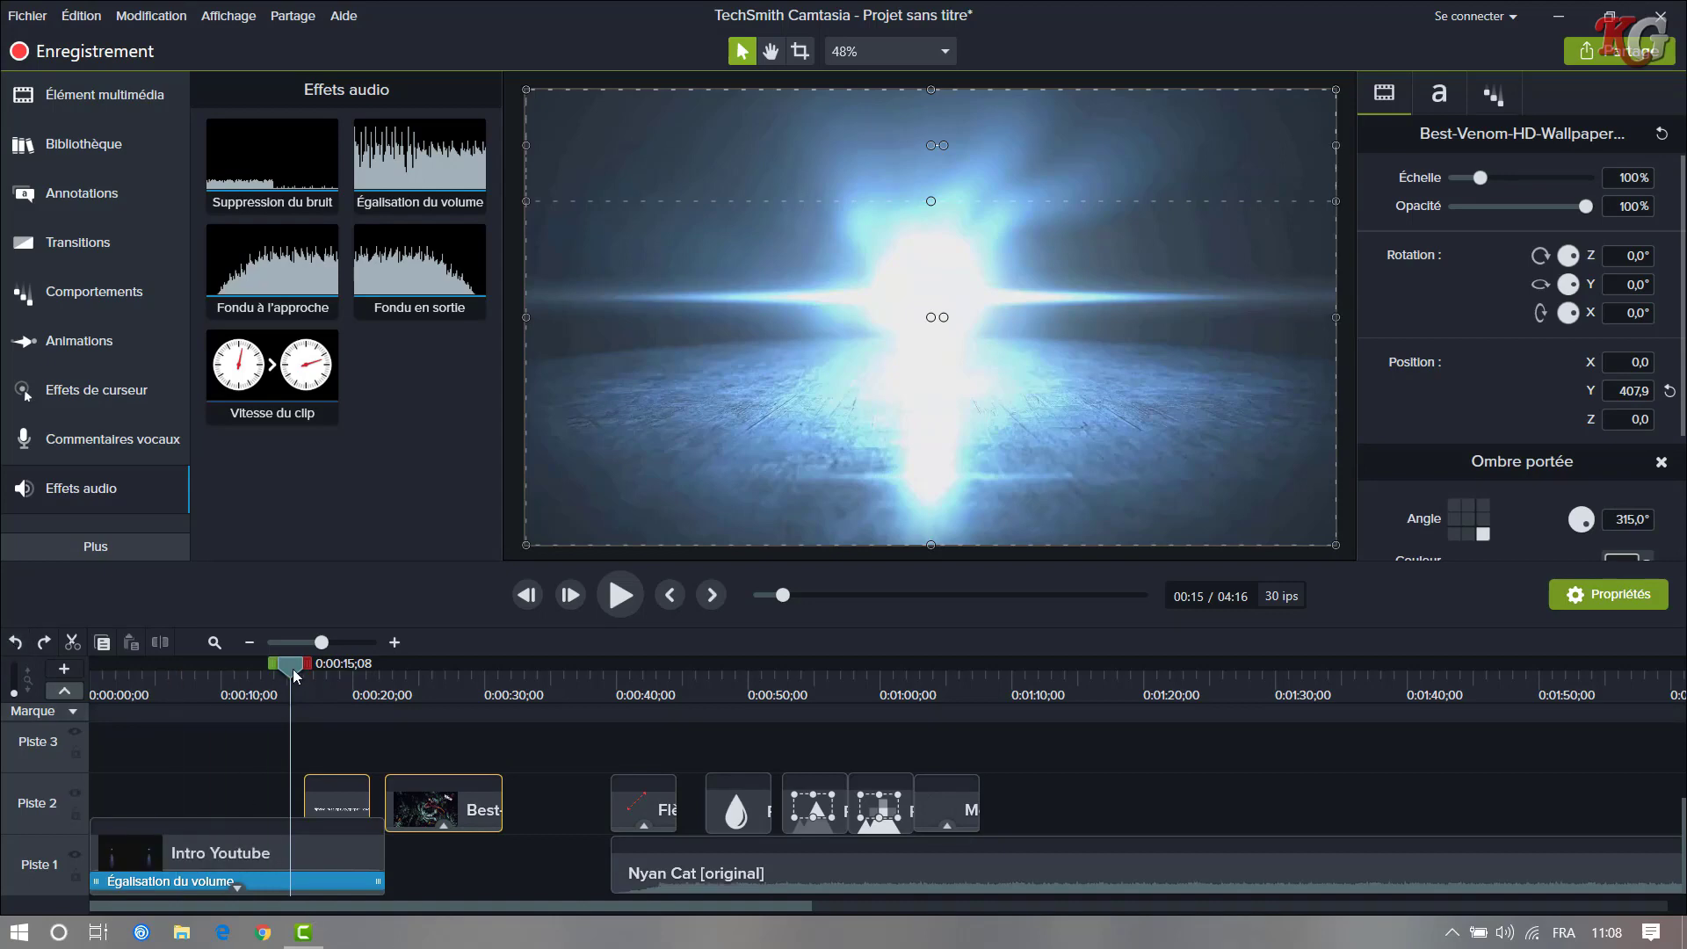
- Split Intro Youtube on Piste 1 at 0:00:07;02 and test the cut by moving the second part aside and back
left_click_drag(290, 670, 187, 708)
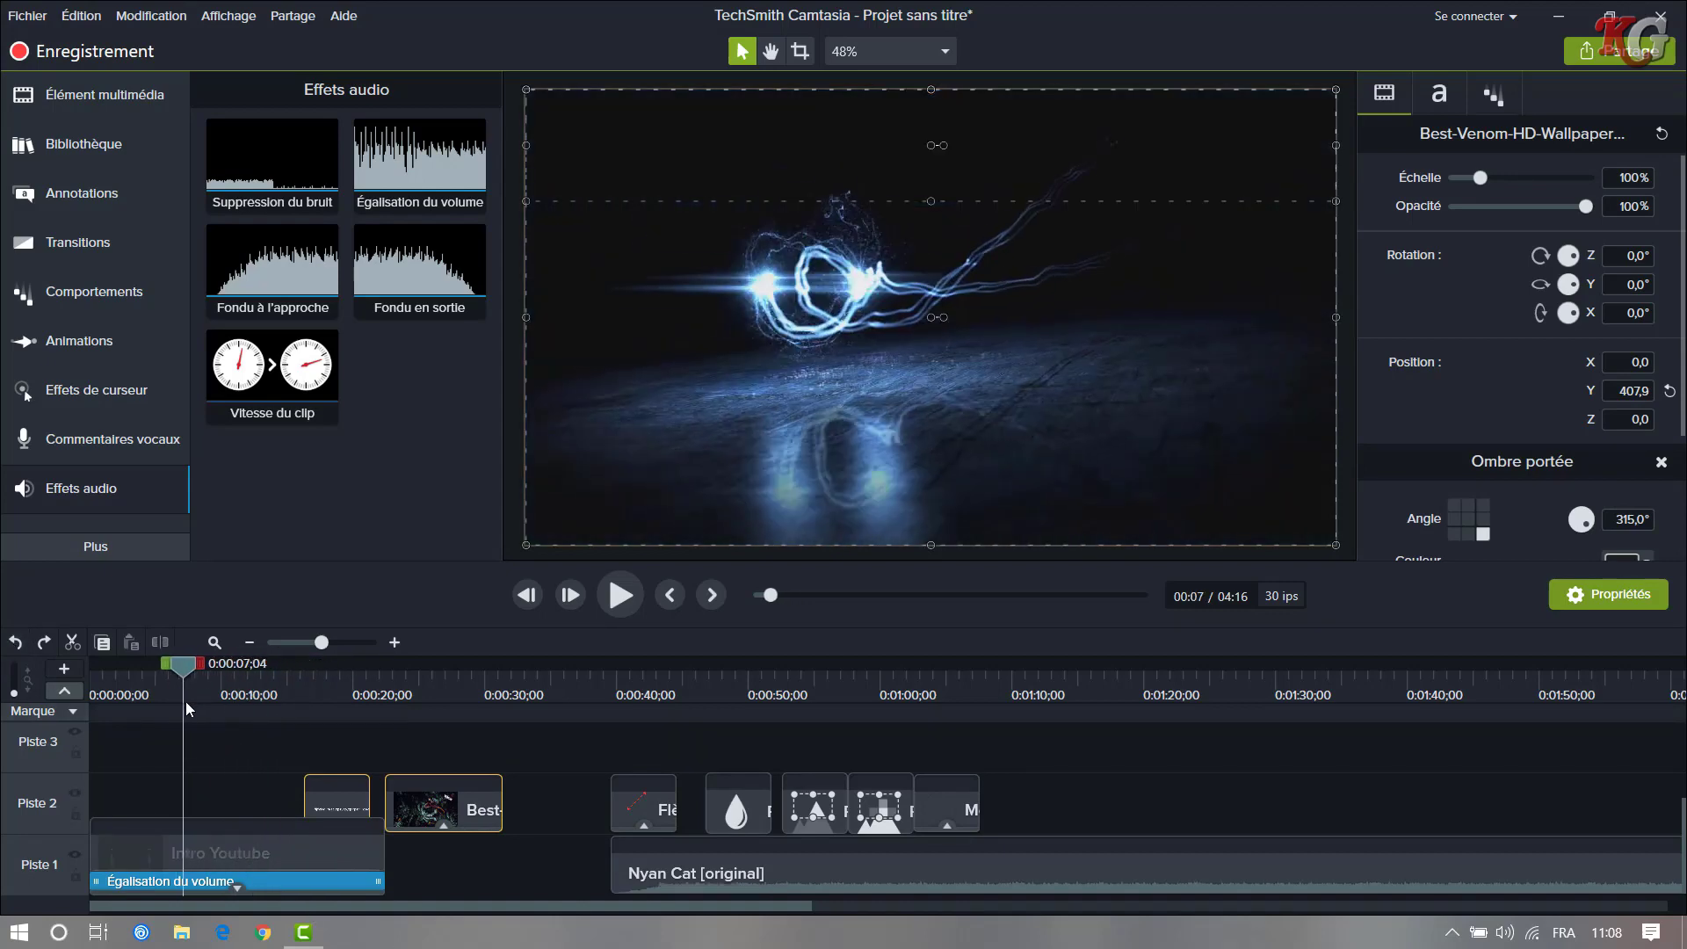
left_click(207, 852)
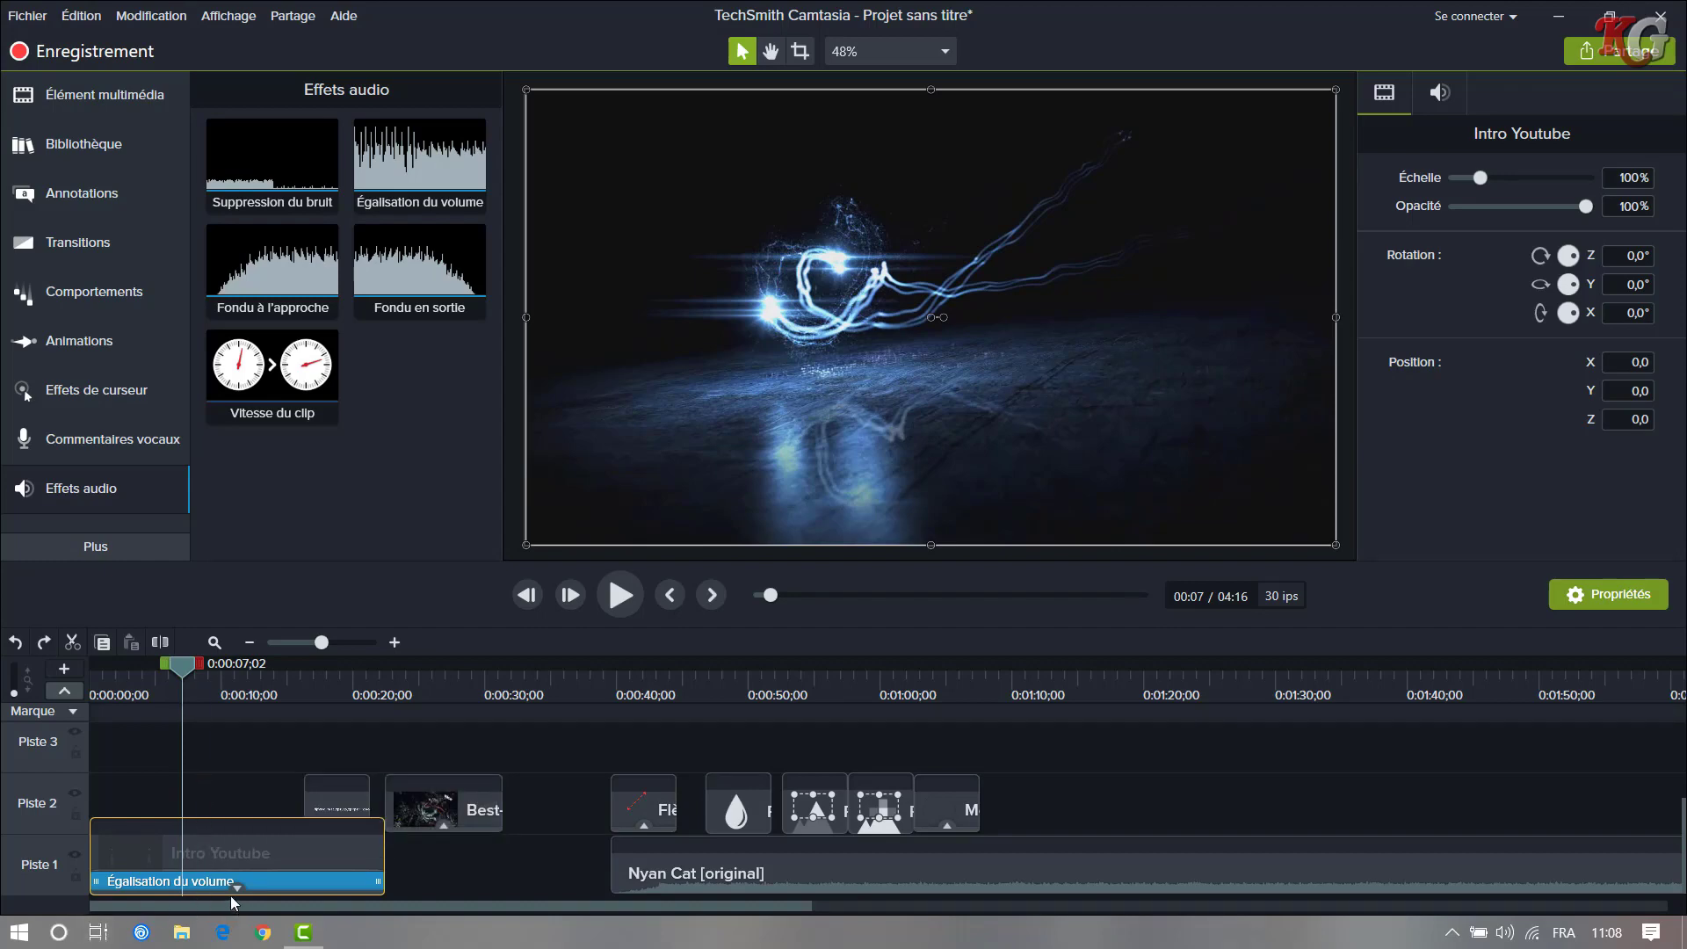
key("s")
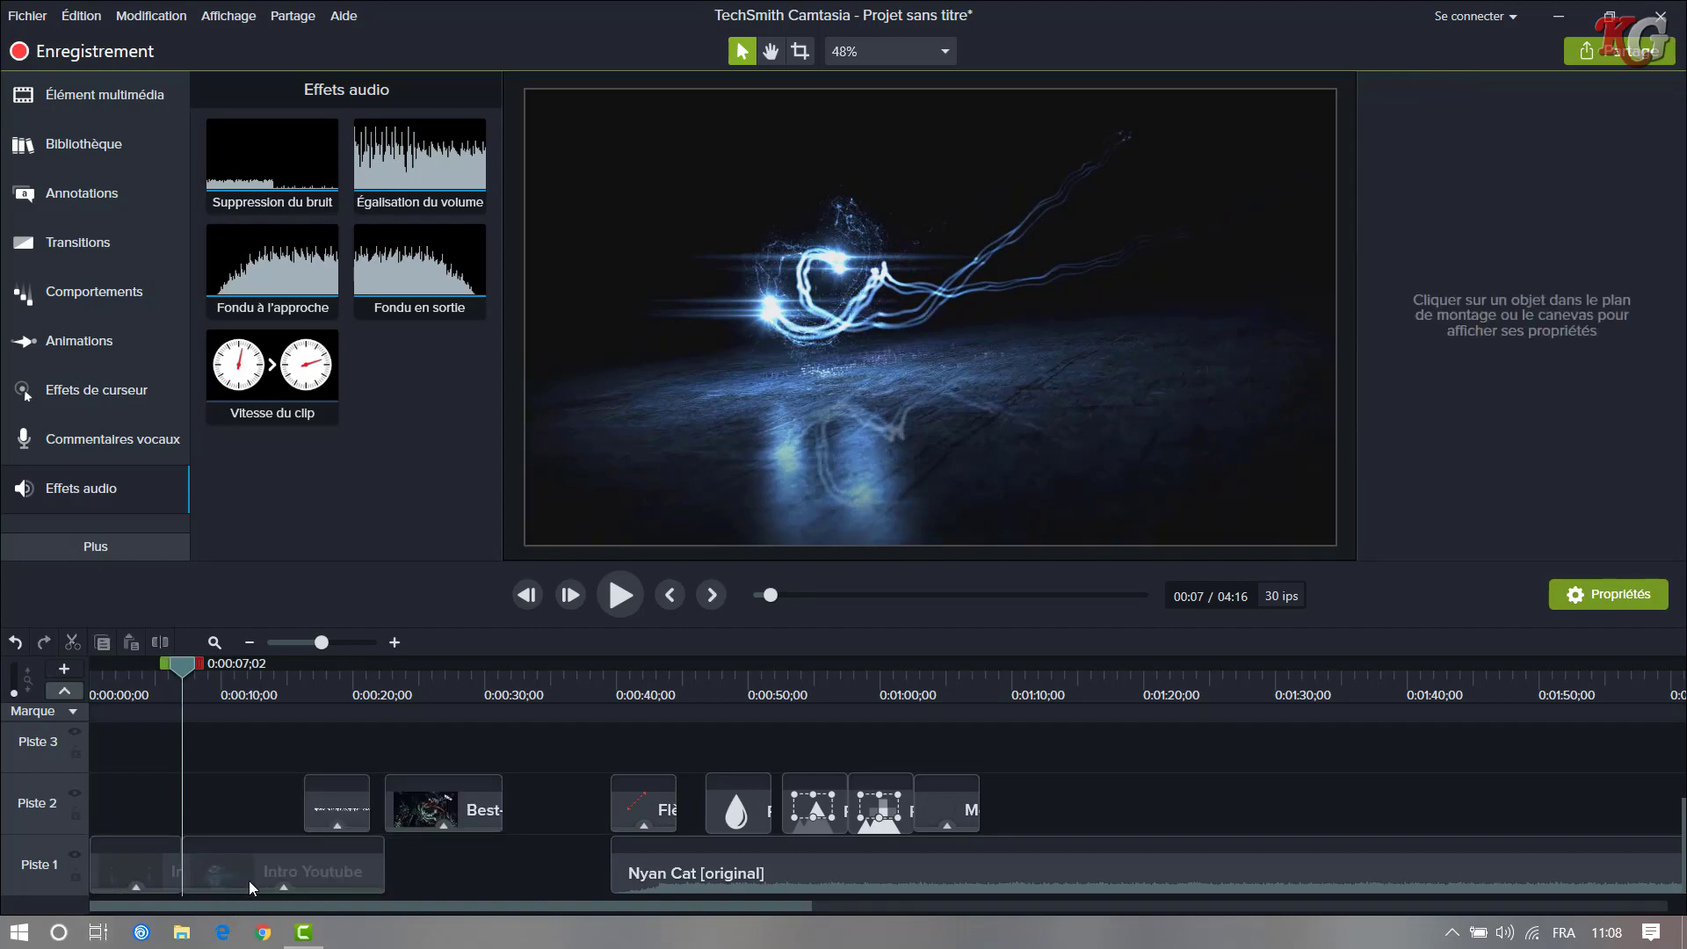
left_click_drag(234, 861, 245, 862)
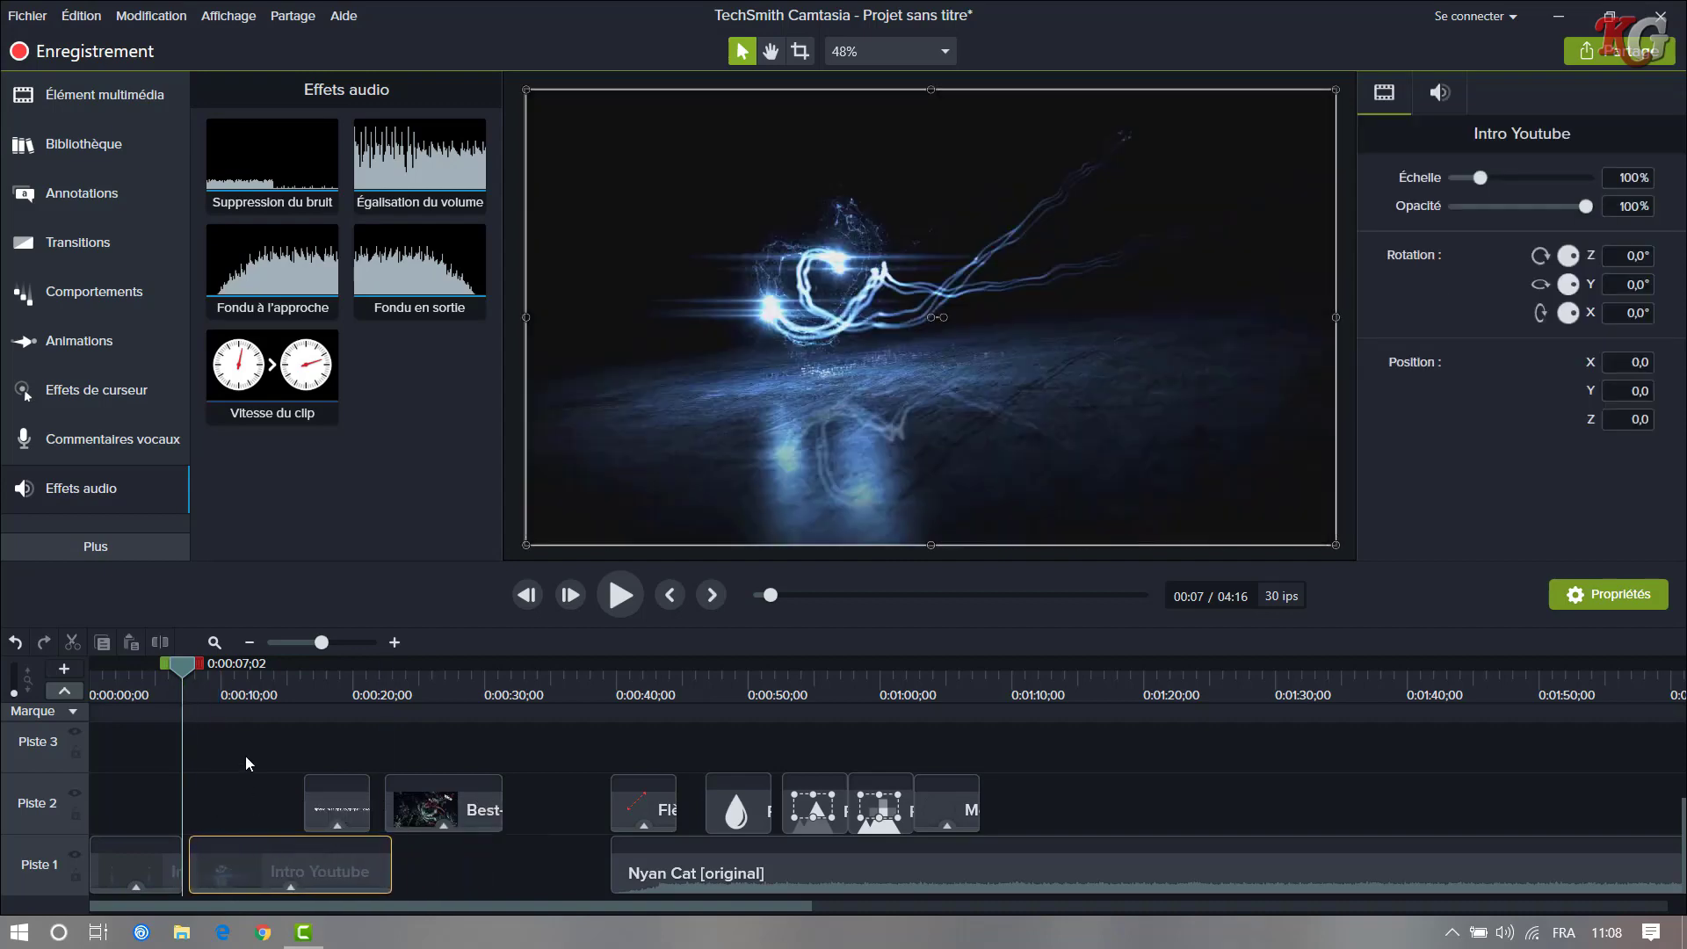
left_click_drag(245, 763, 213, 845)
- Split the second part of Intro Youtube at 0:00:13;04 and select the last part
left_click_drag(234, 671, 263, 680)
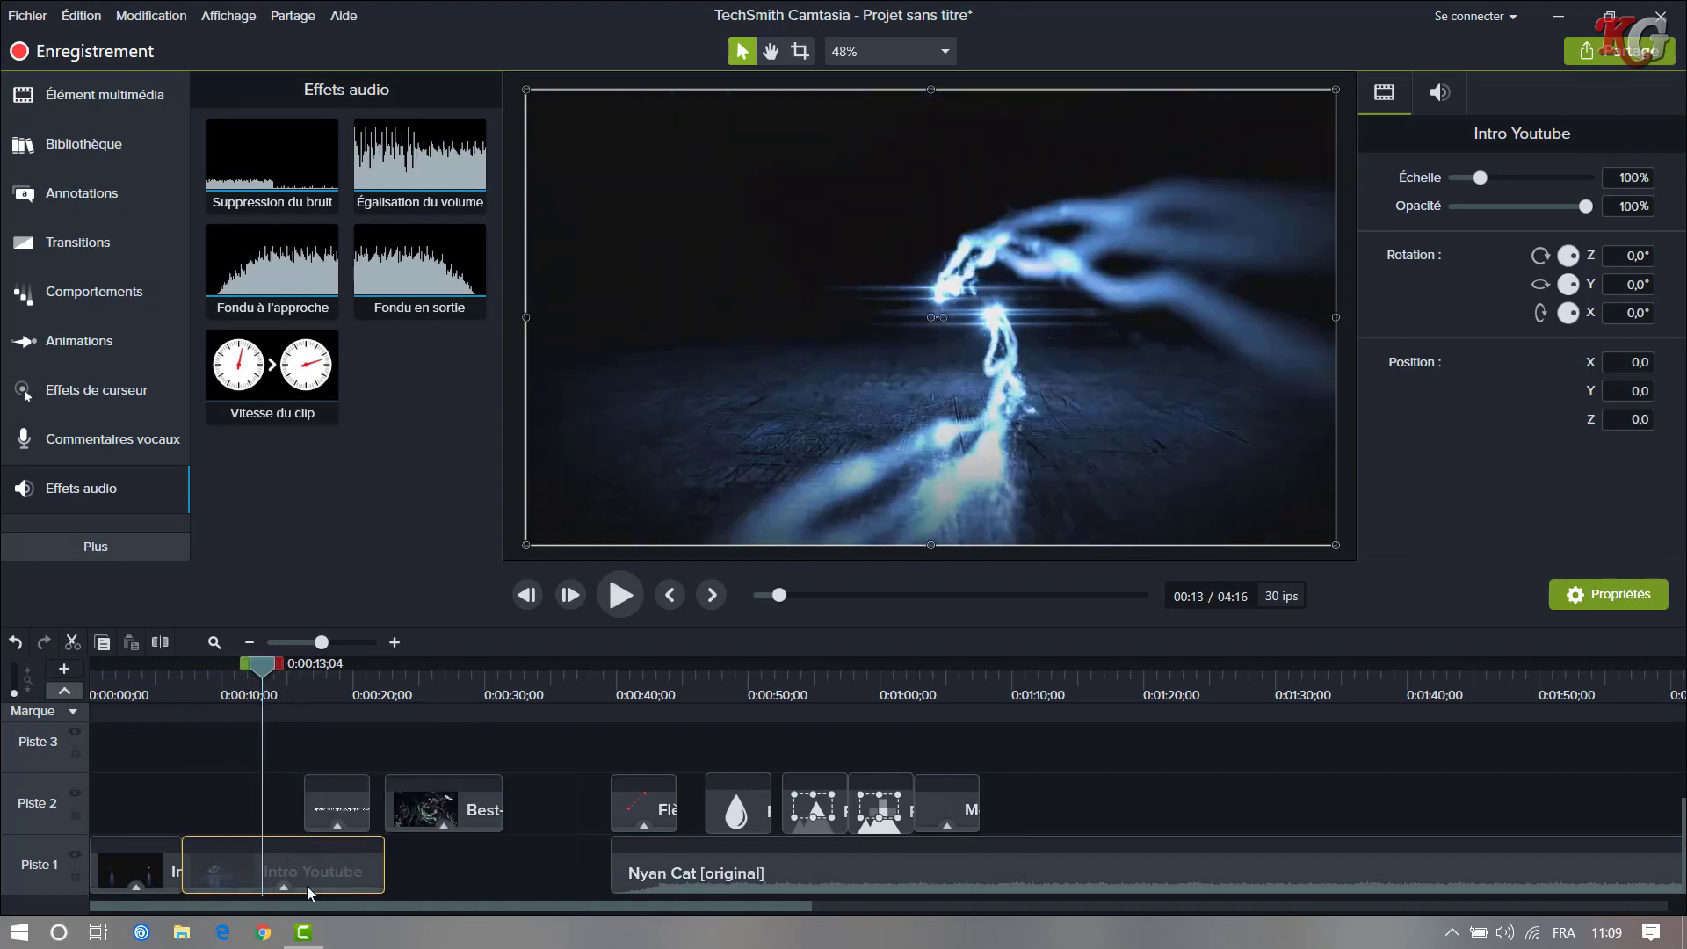
key("s")
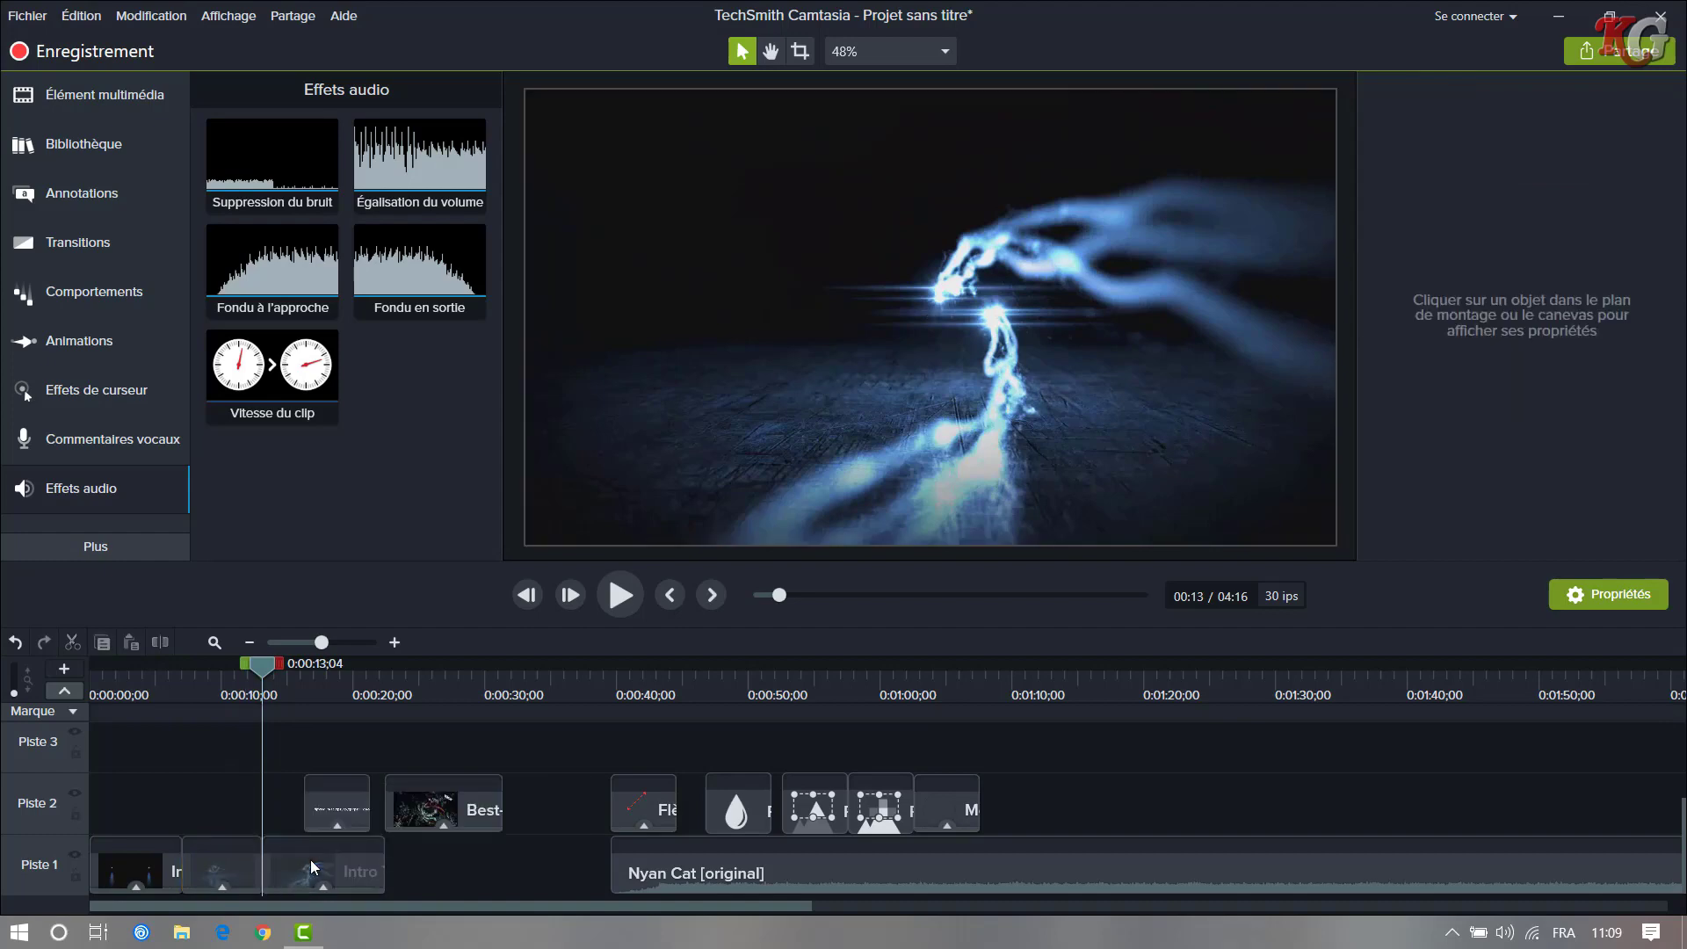
mouse_move(310, 860)
left_mouse_down()
mouse_move(346, 820)
mouse_move(298, 840)
left_mouse_up()
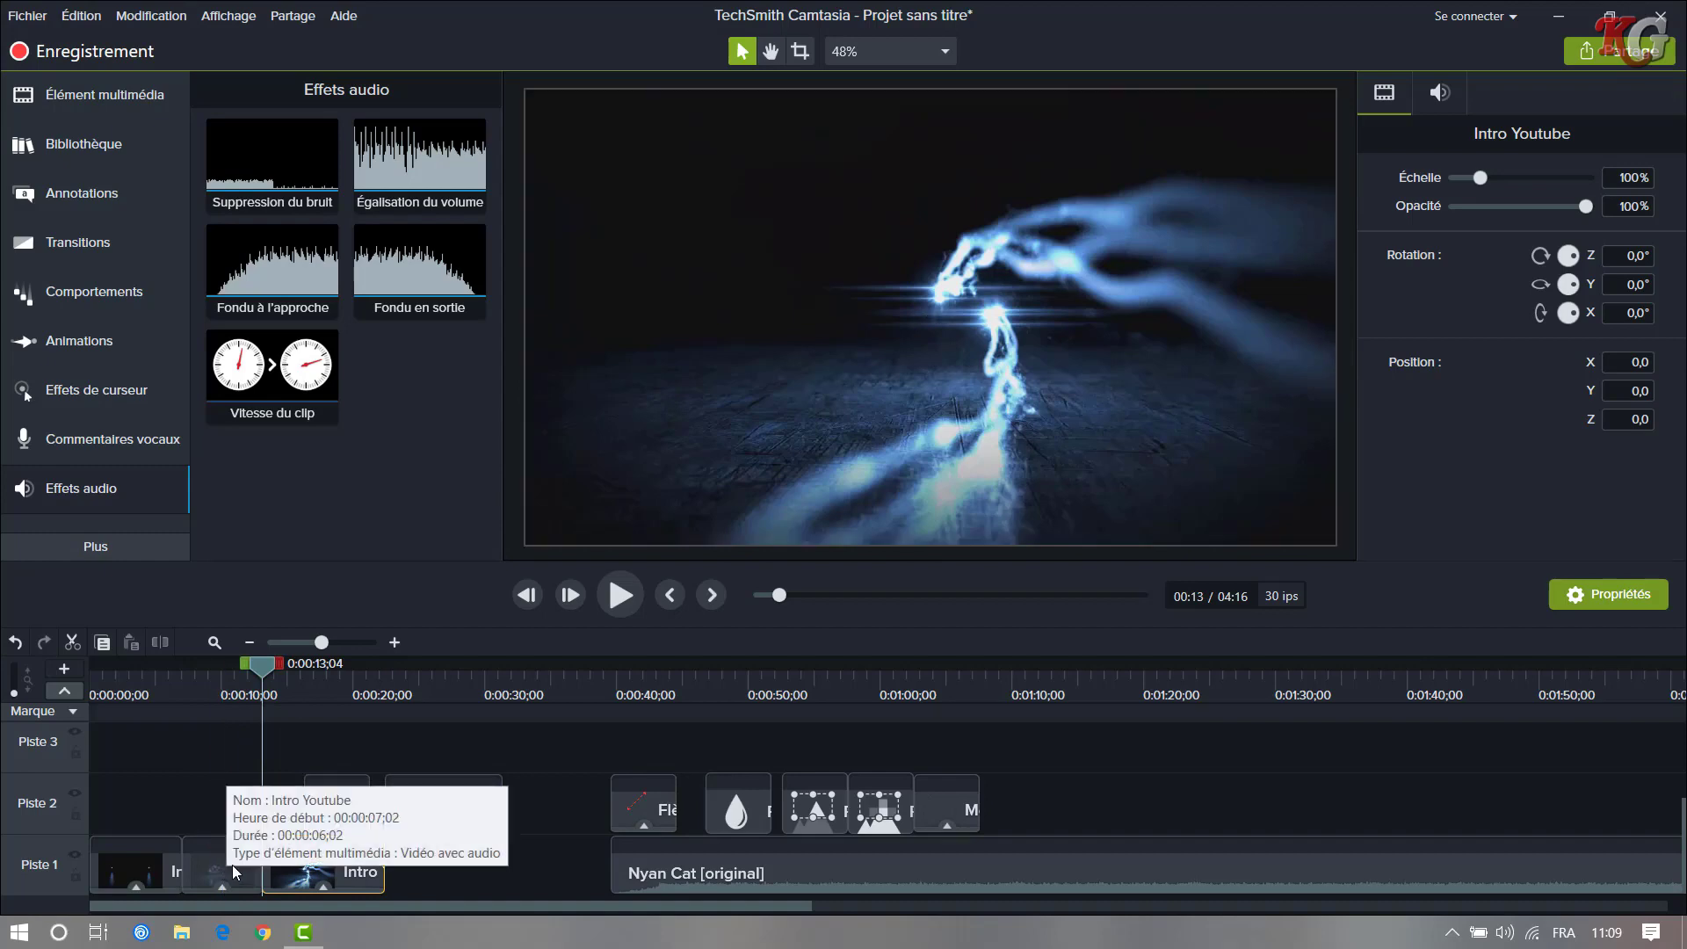
- Add the Vitesse du clip effect to the middle part of Intro Youtube at 2,00x speed and close the gap before the last part
mouse_move(232, 864)
left_mouse_down()
mouse_move(231, 773)
mouse_move(234, 852)
left_mouse_up()
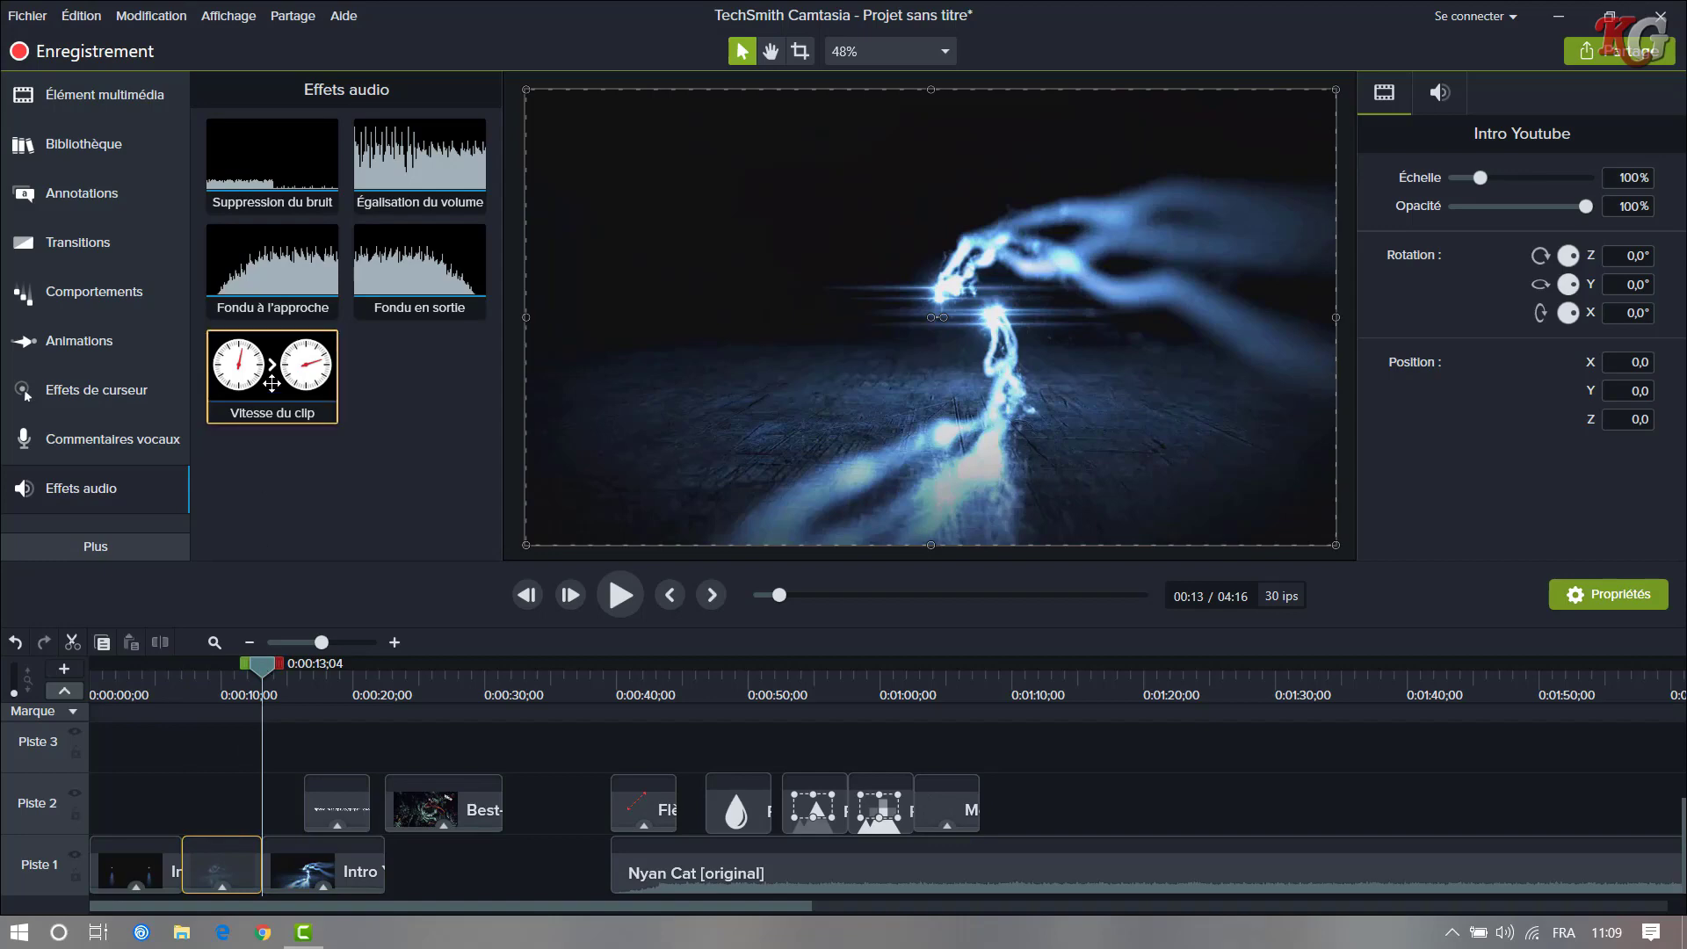
left_click_drag(272, 383, 224, 868)
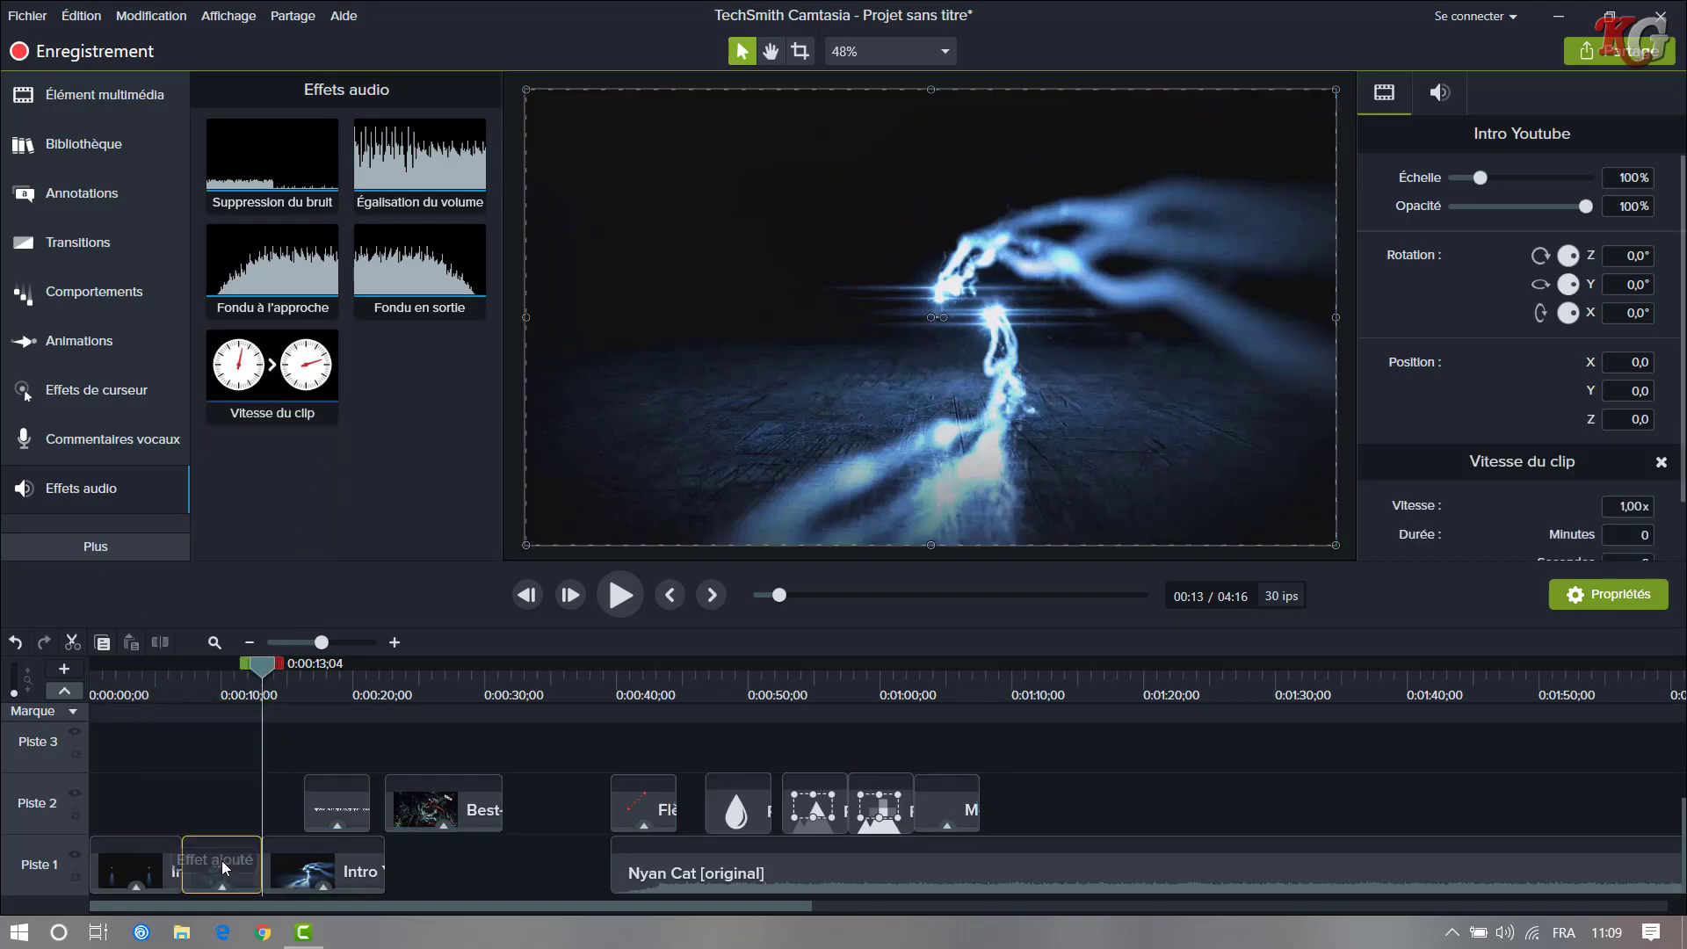
left_click(1626, 506)
type("2")
key("Return")
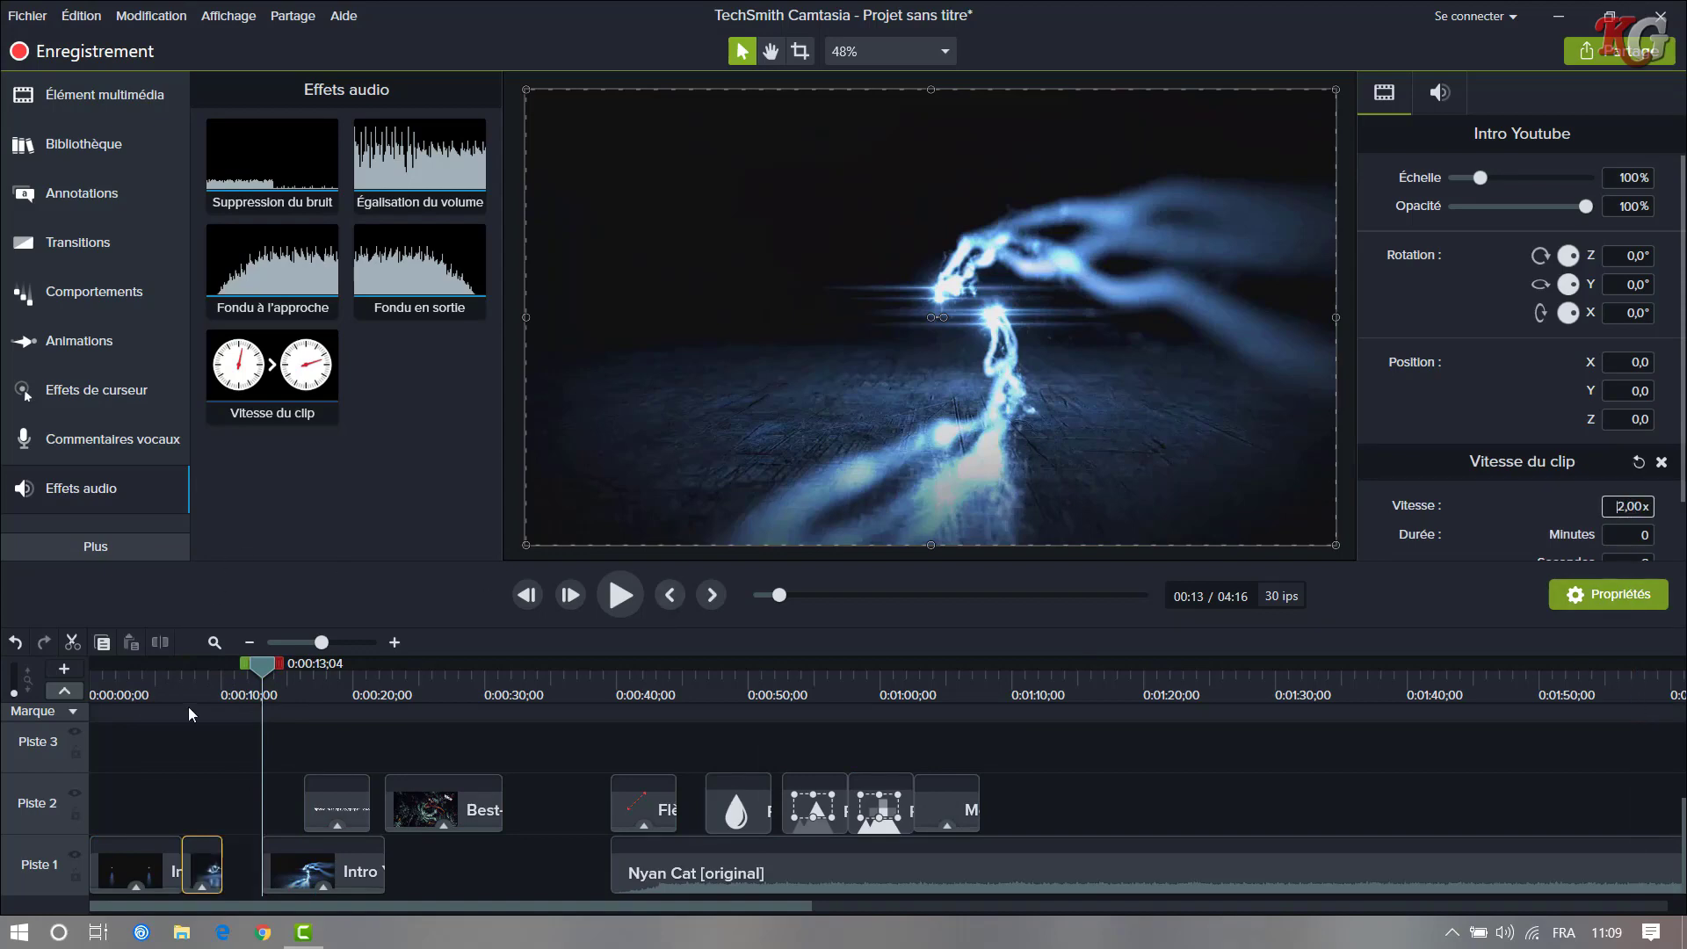
left_click_drag(298, 888, 235, 858)
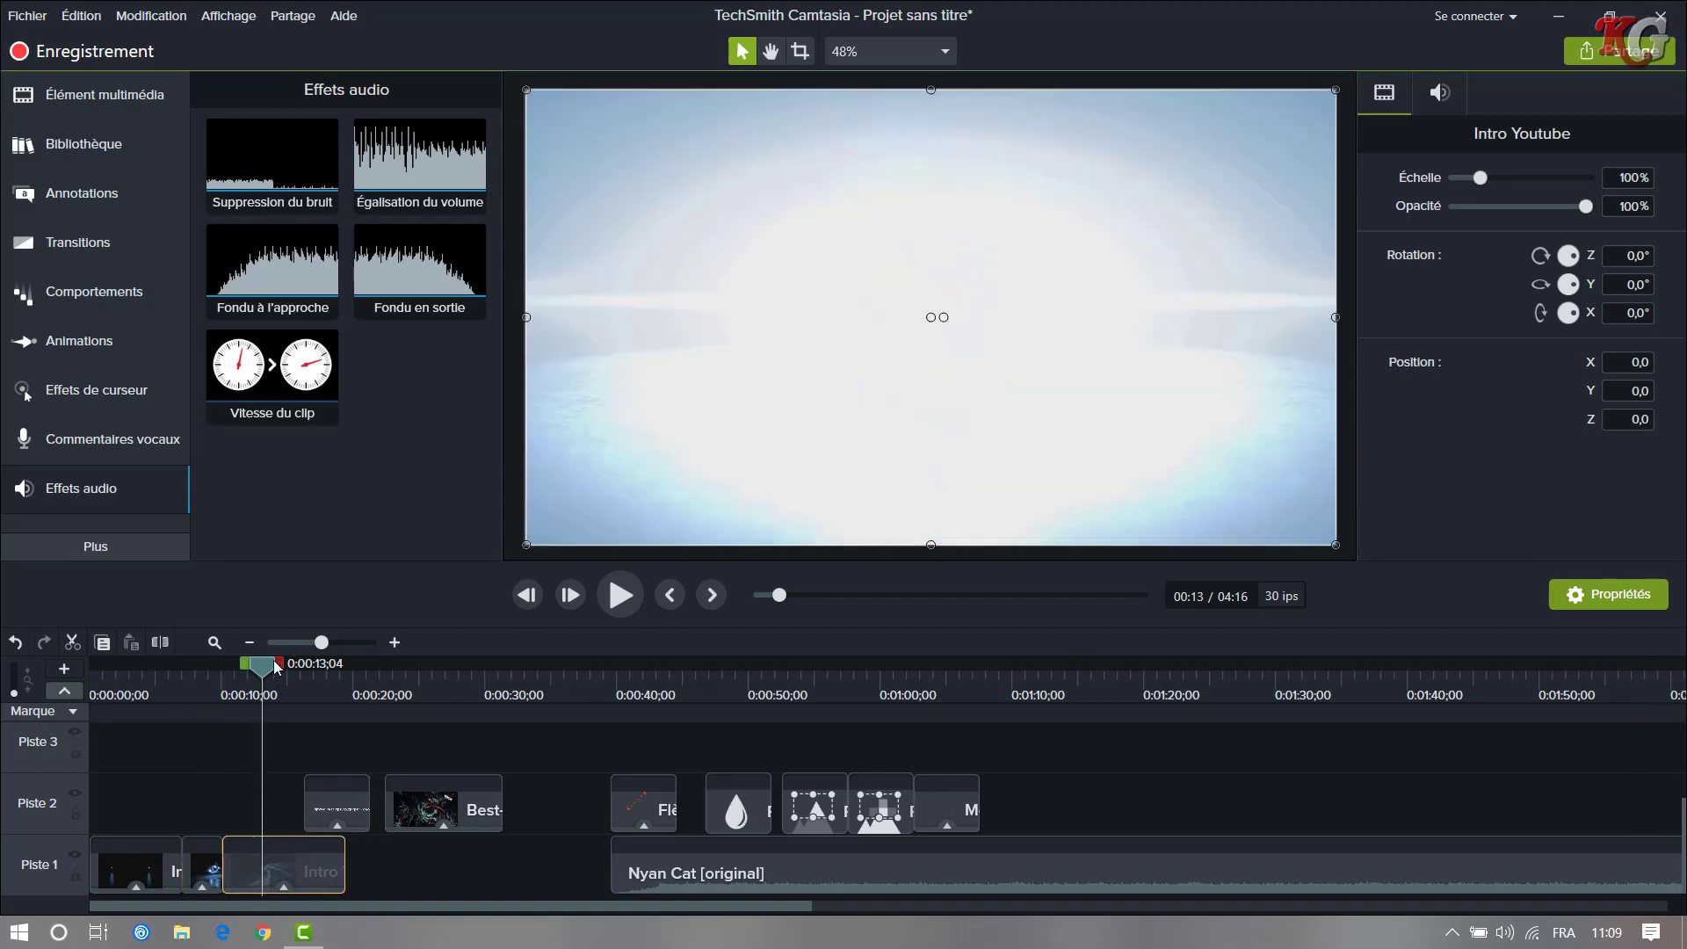
- Play the Intro Youtube parts on Piste 1 from 0:00:02;24 to review the sped-up middle section
left_click_drag(215, 694, 125, 704)
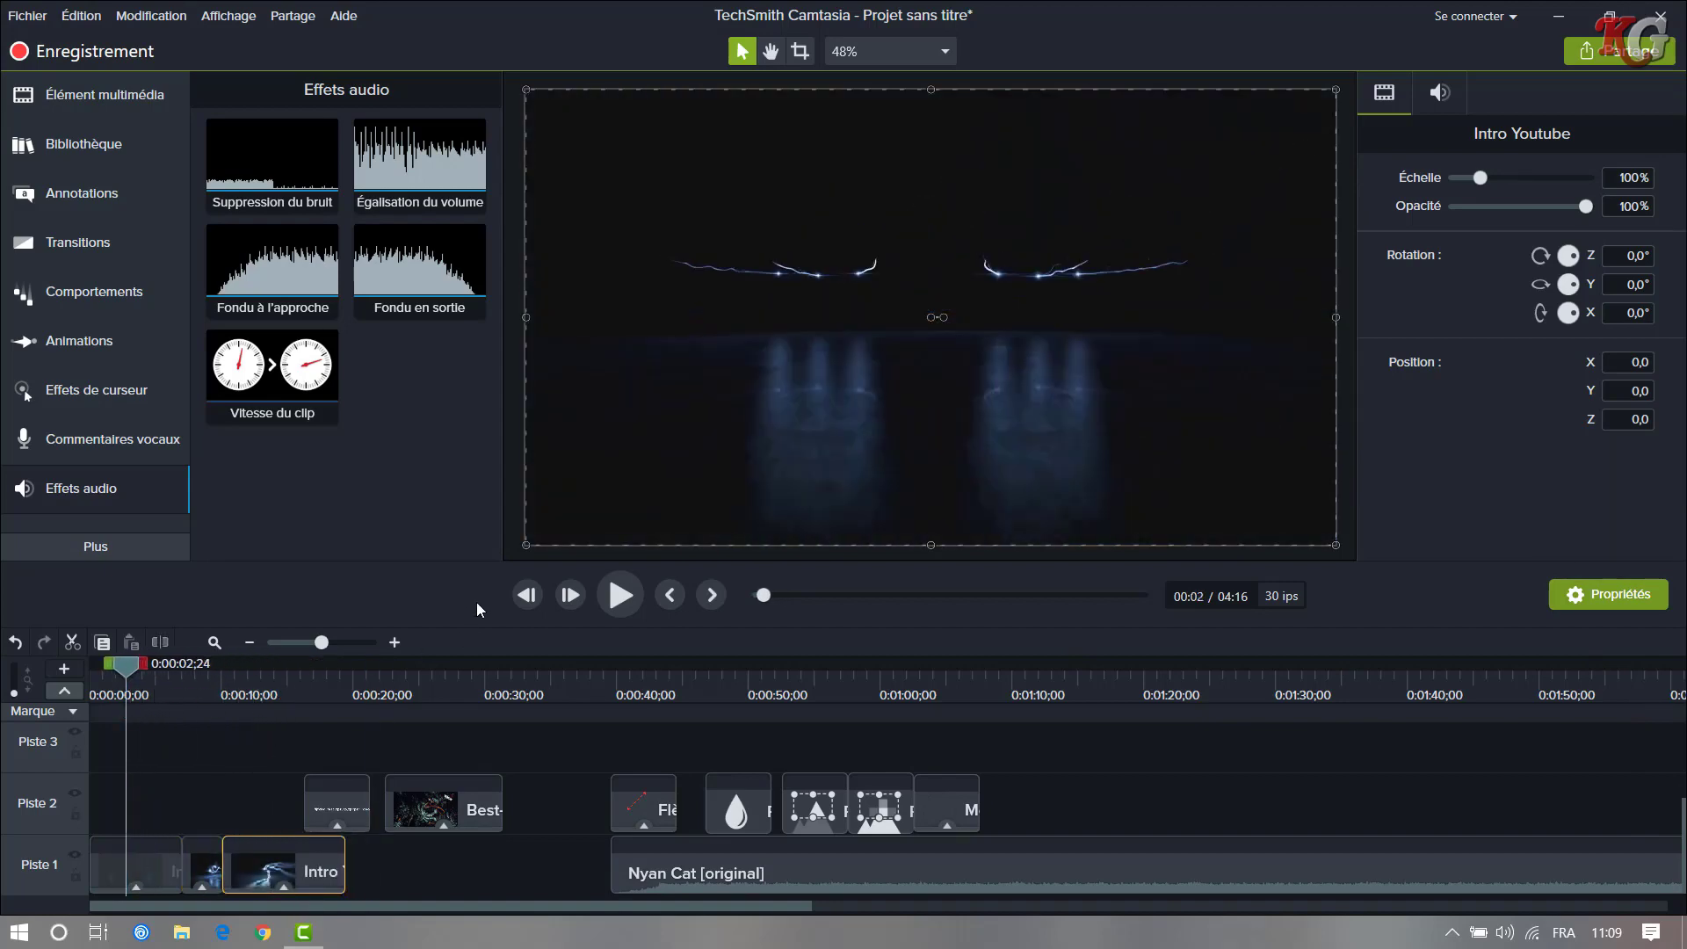
left_click(614, 596)
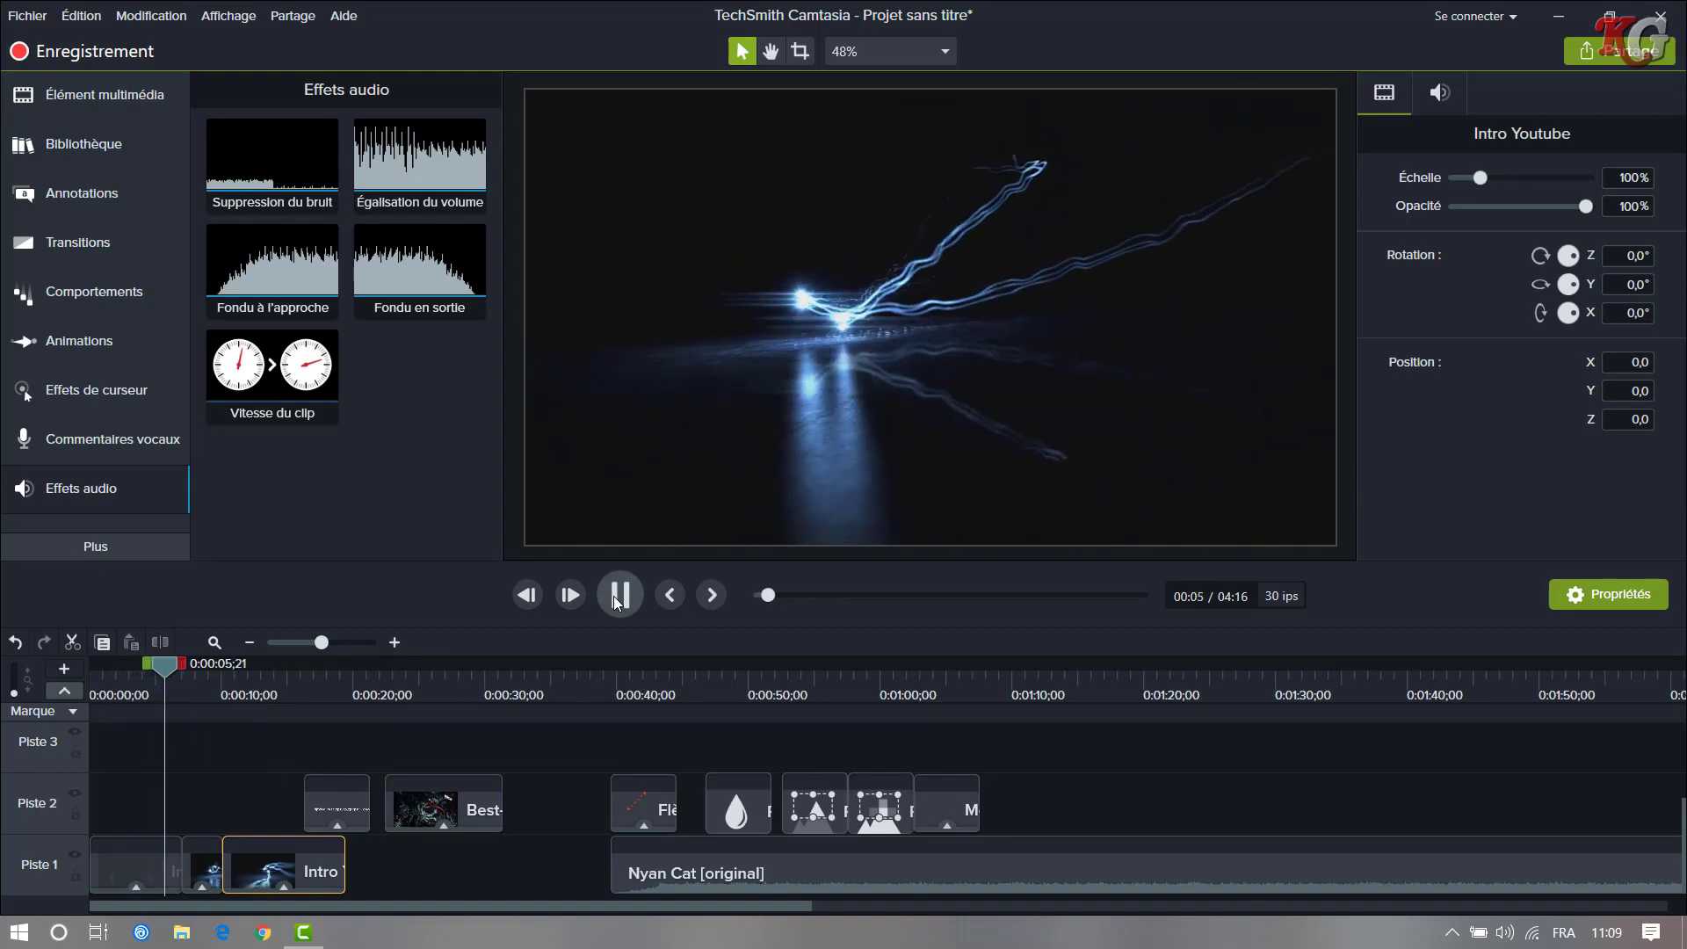
left_click(615, 598)
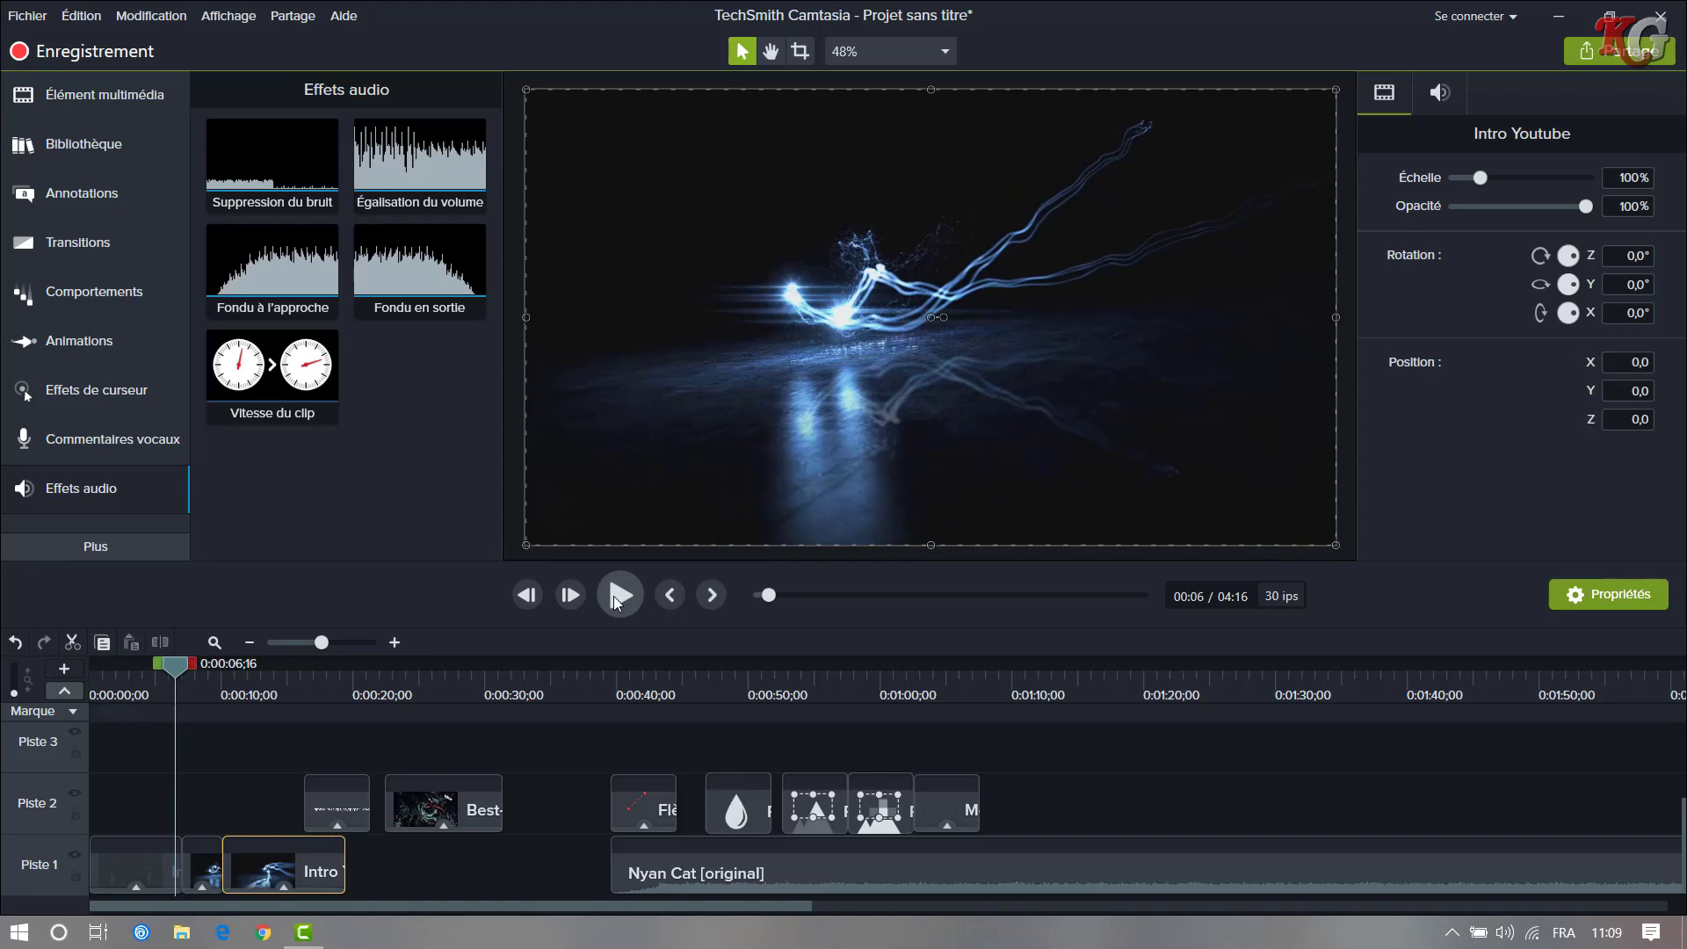
left_click(613, 596)
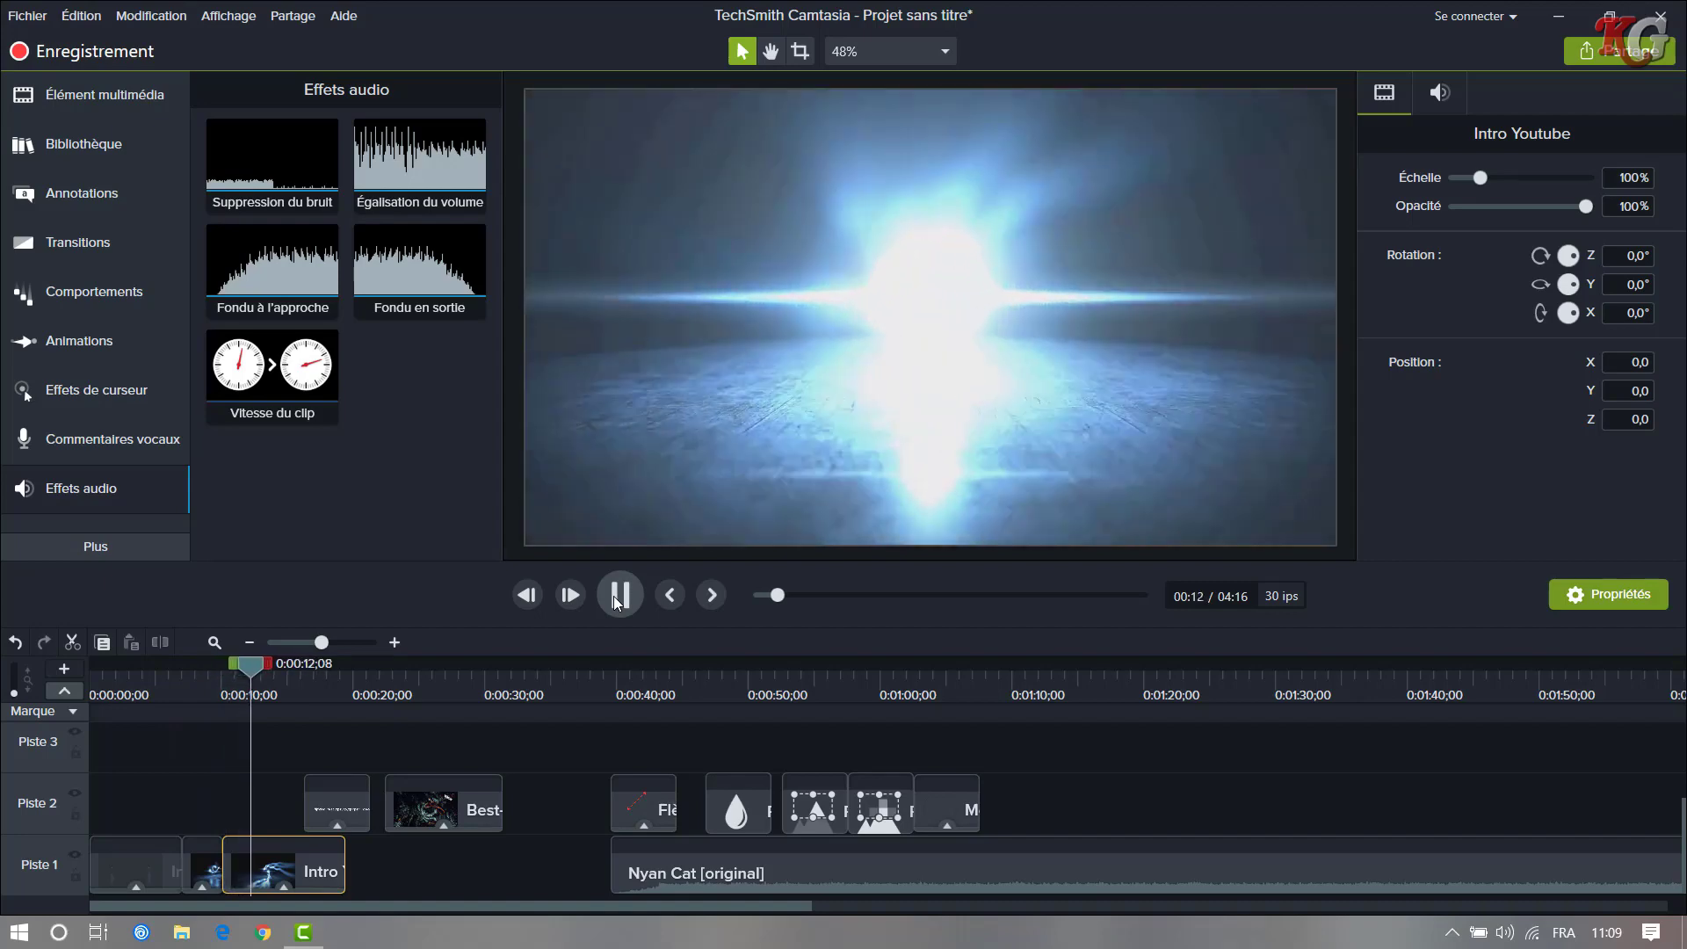
left_click(617, 597)
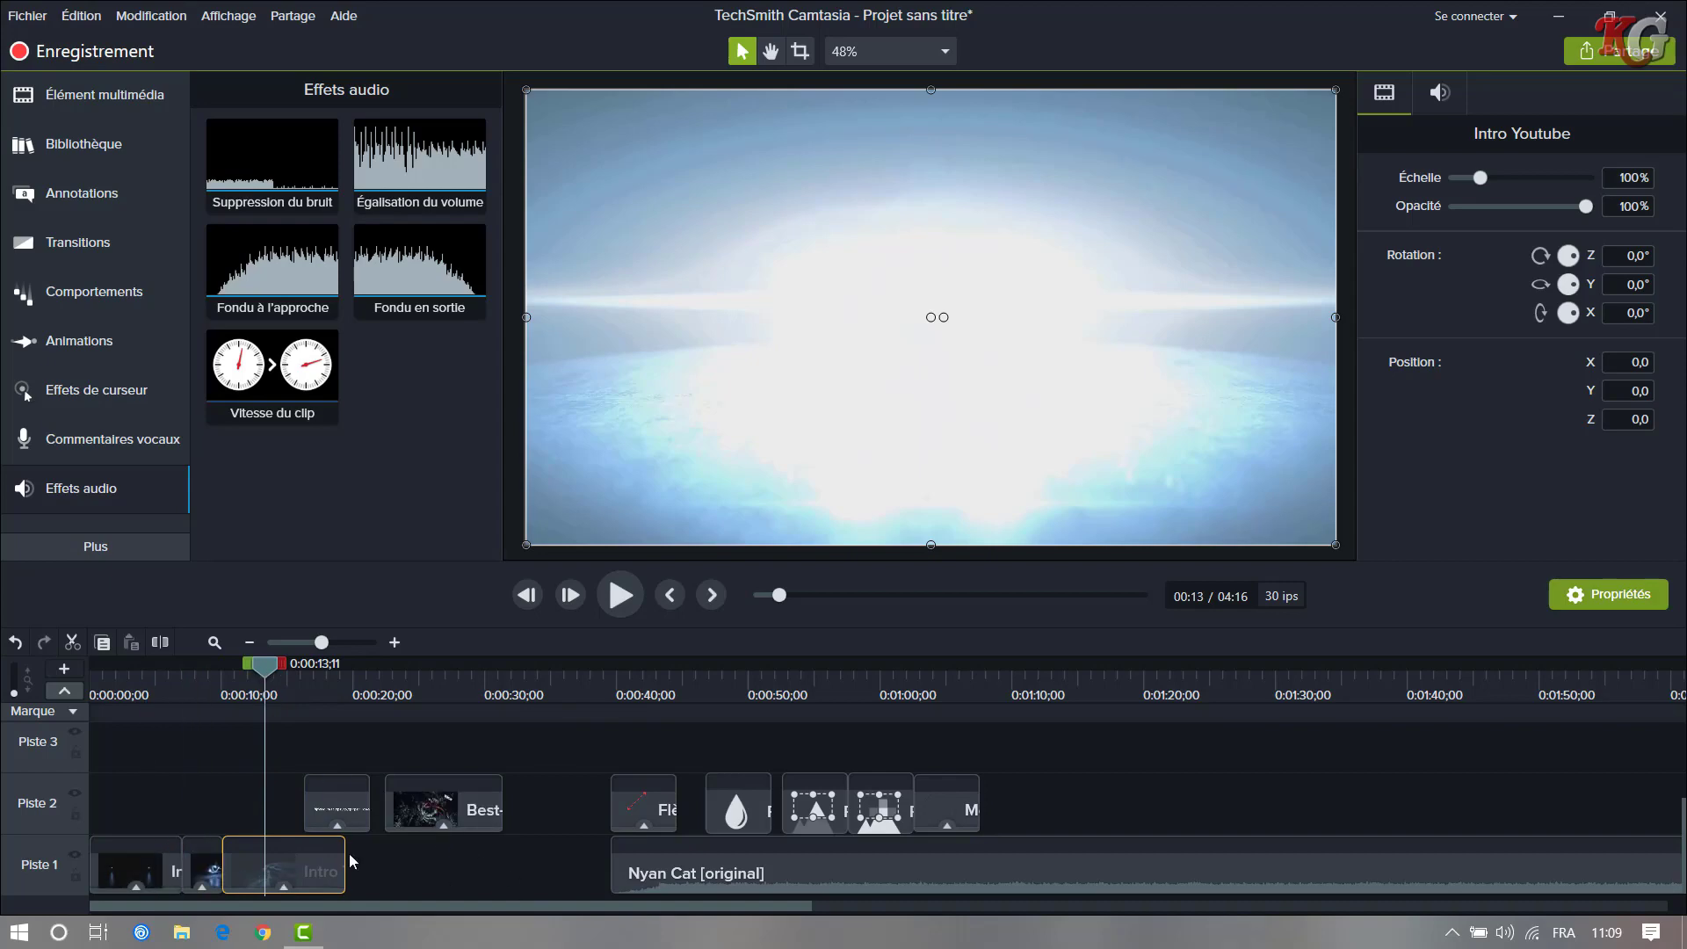
- Ripple delete the Best-Venom-HD-Wallpaper image from Piste 2
left_click_drag(261, 669, 413, 739)
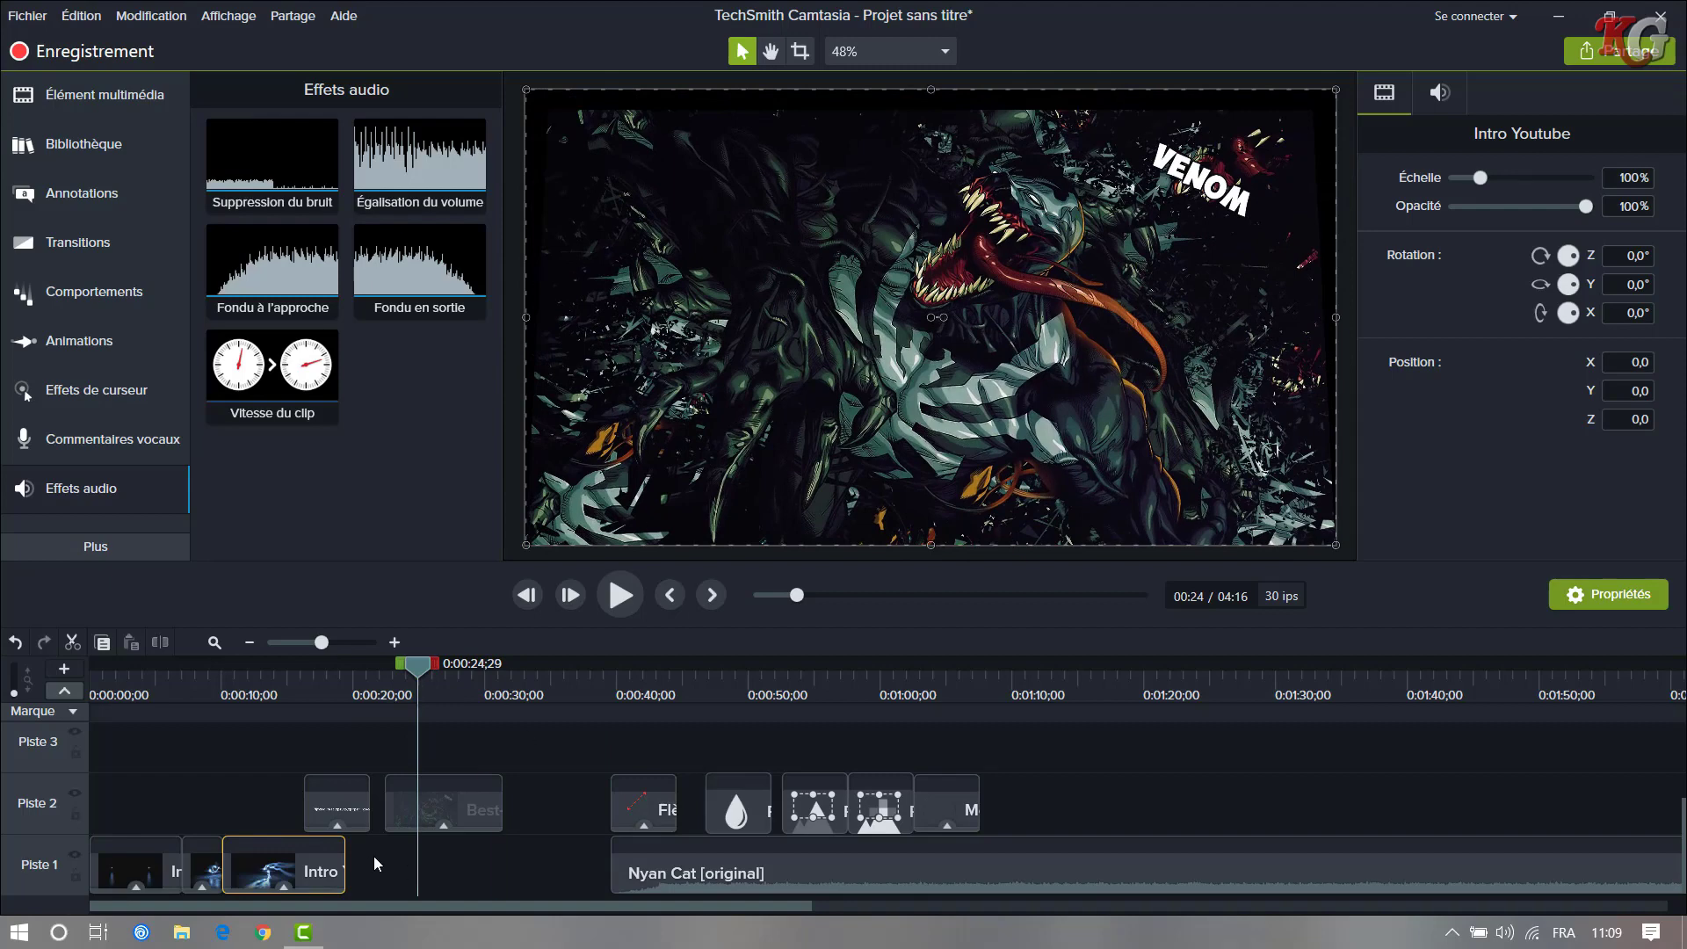
left_click(445, 803)
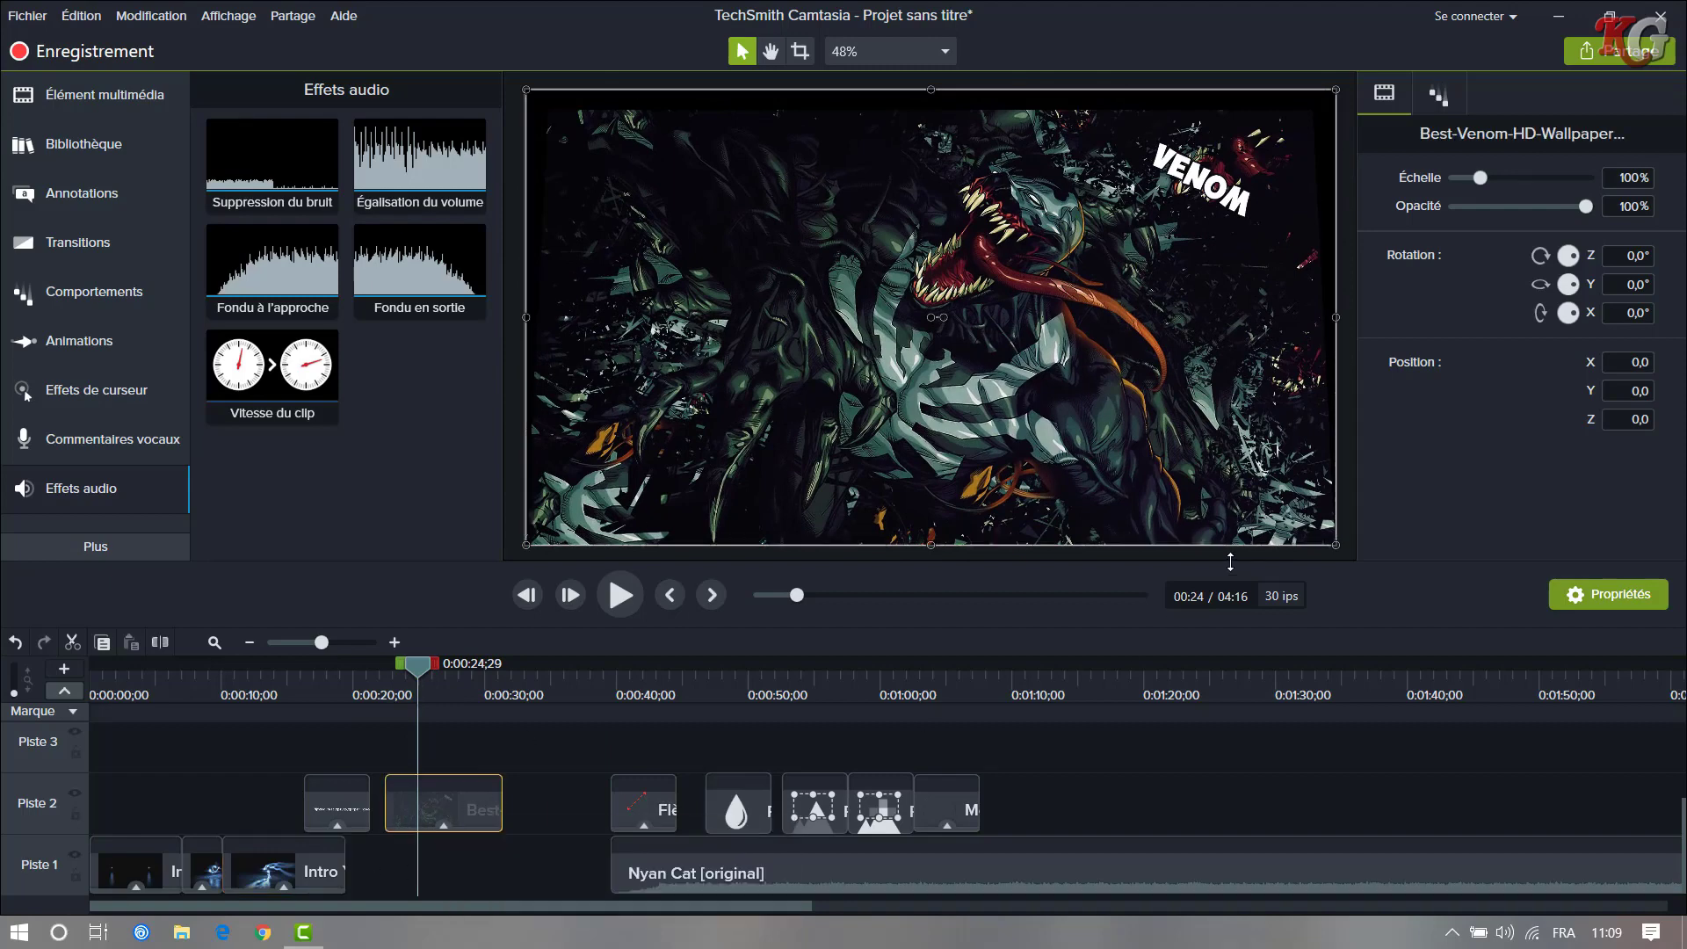
right_click(446, 813)
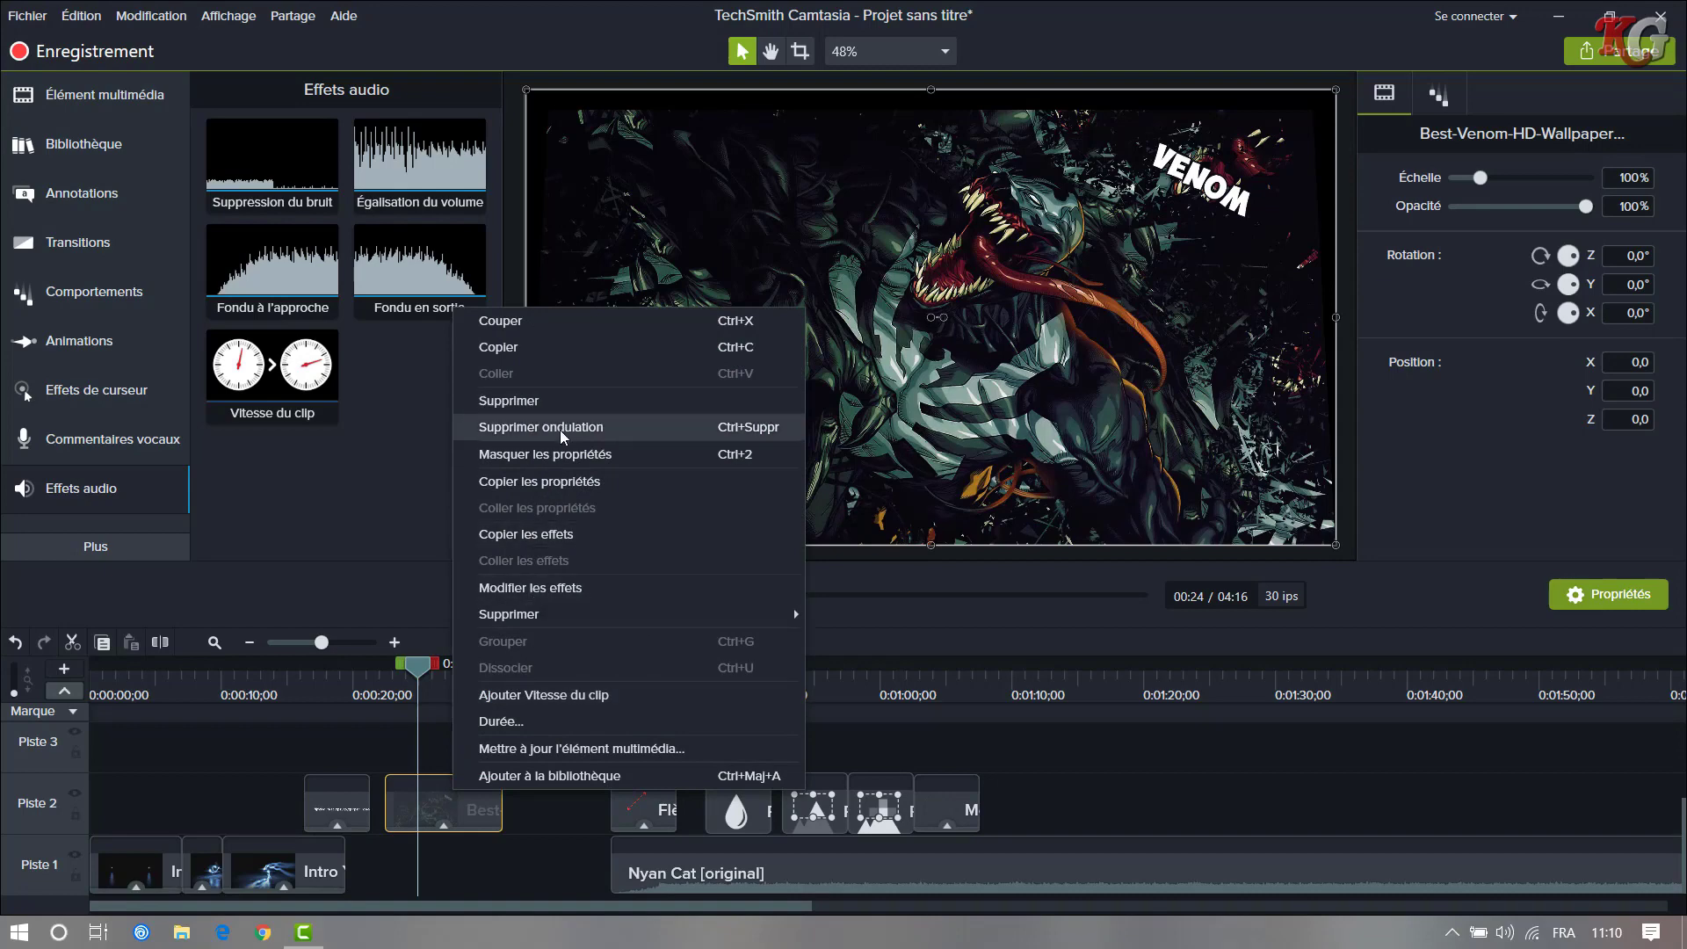
left_click(518, 427)
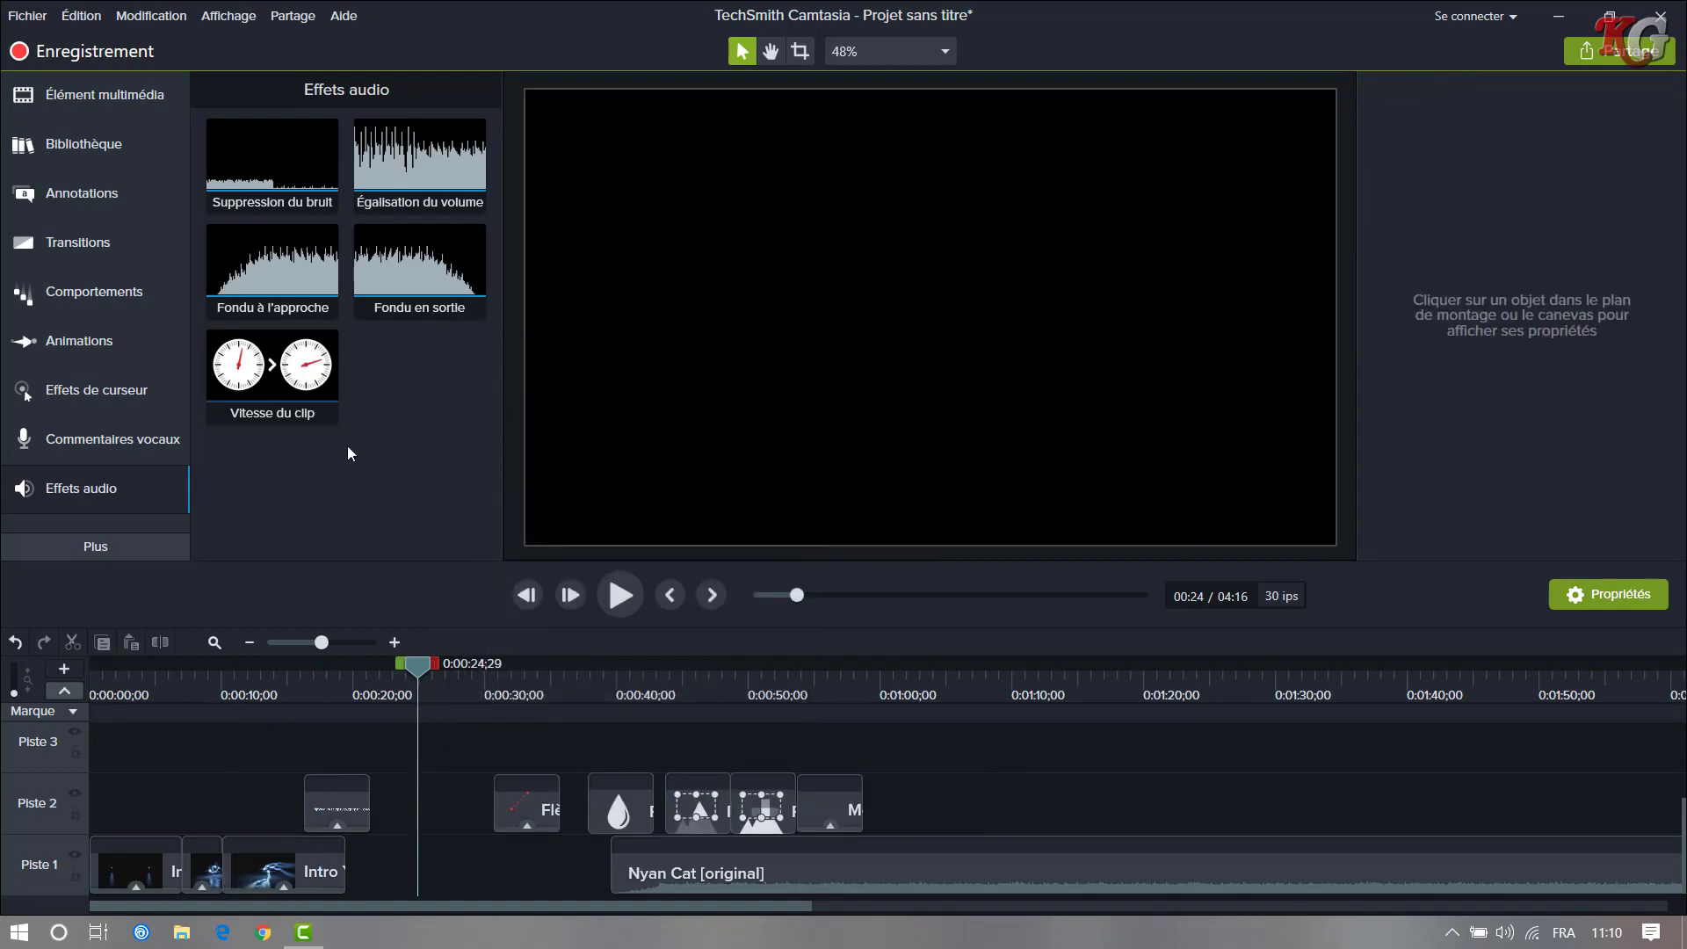
- Place Best-Venom-HD-Wallpaper from the Chutier back on Piste 2 around 0:00:24;29, before the arrow annotation, and select it on the canvas
left_click(91, 93)
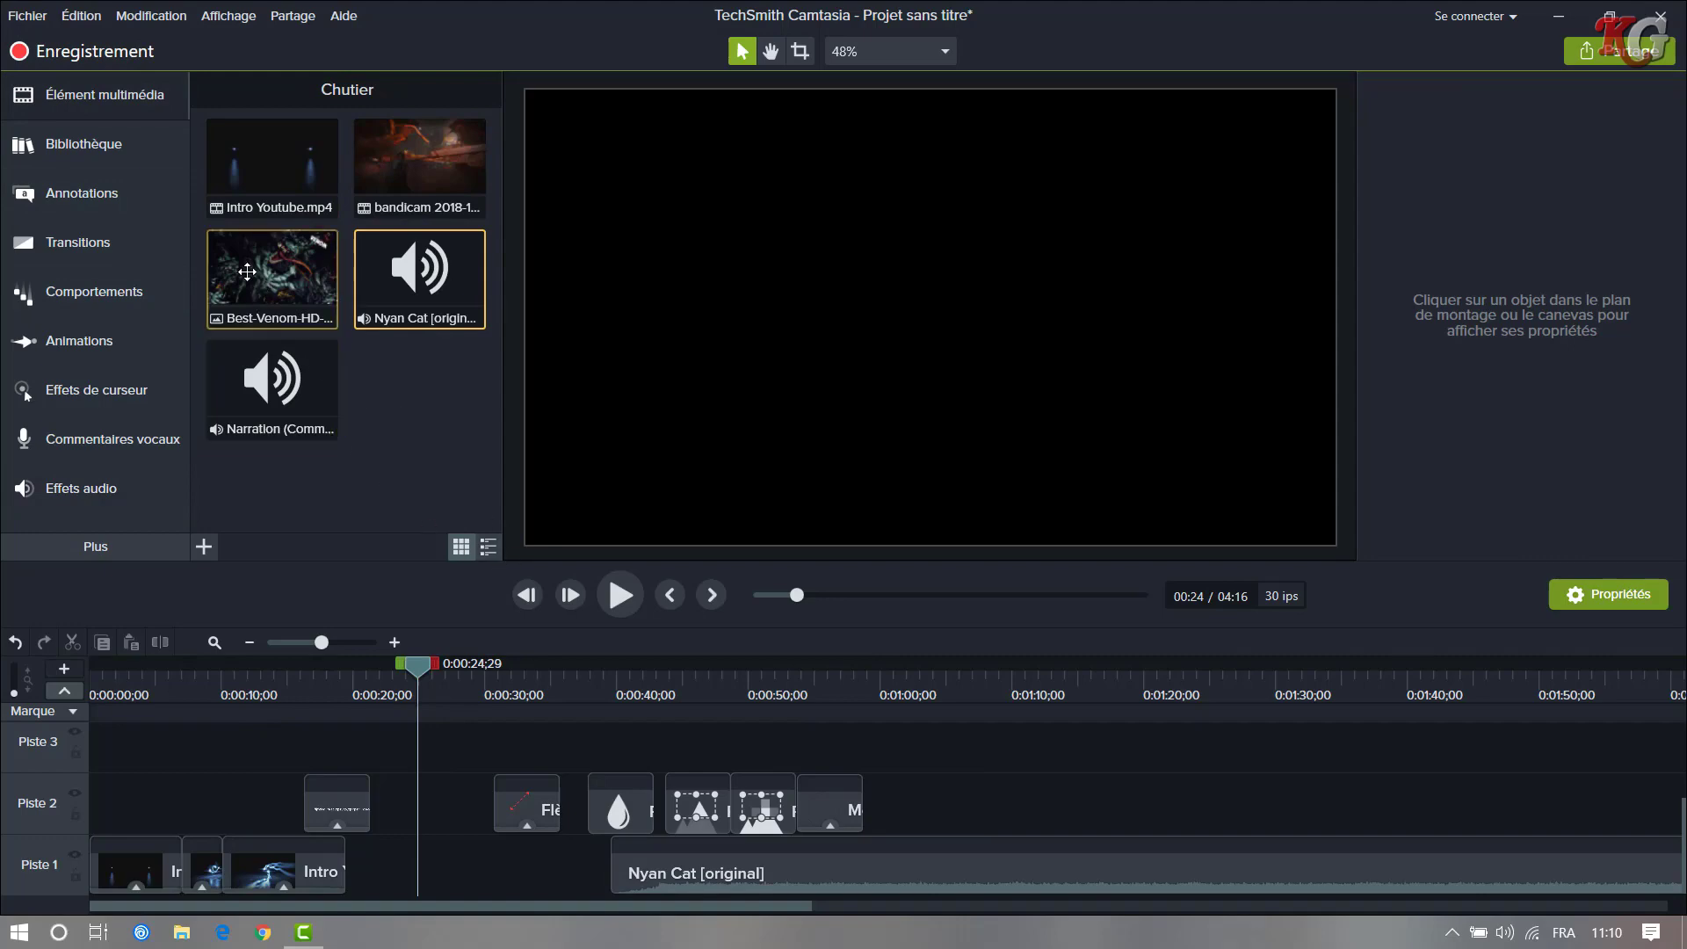
left_click_drag(268, 295, 457, 809)
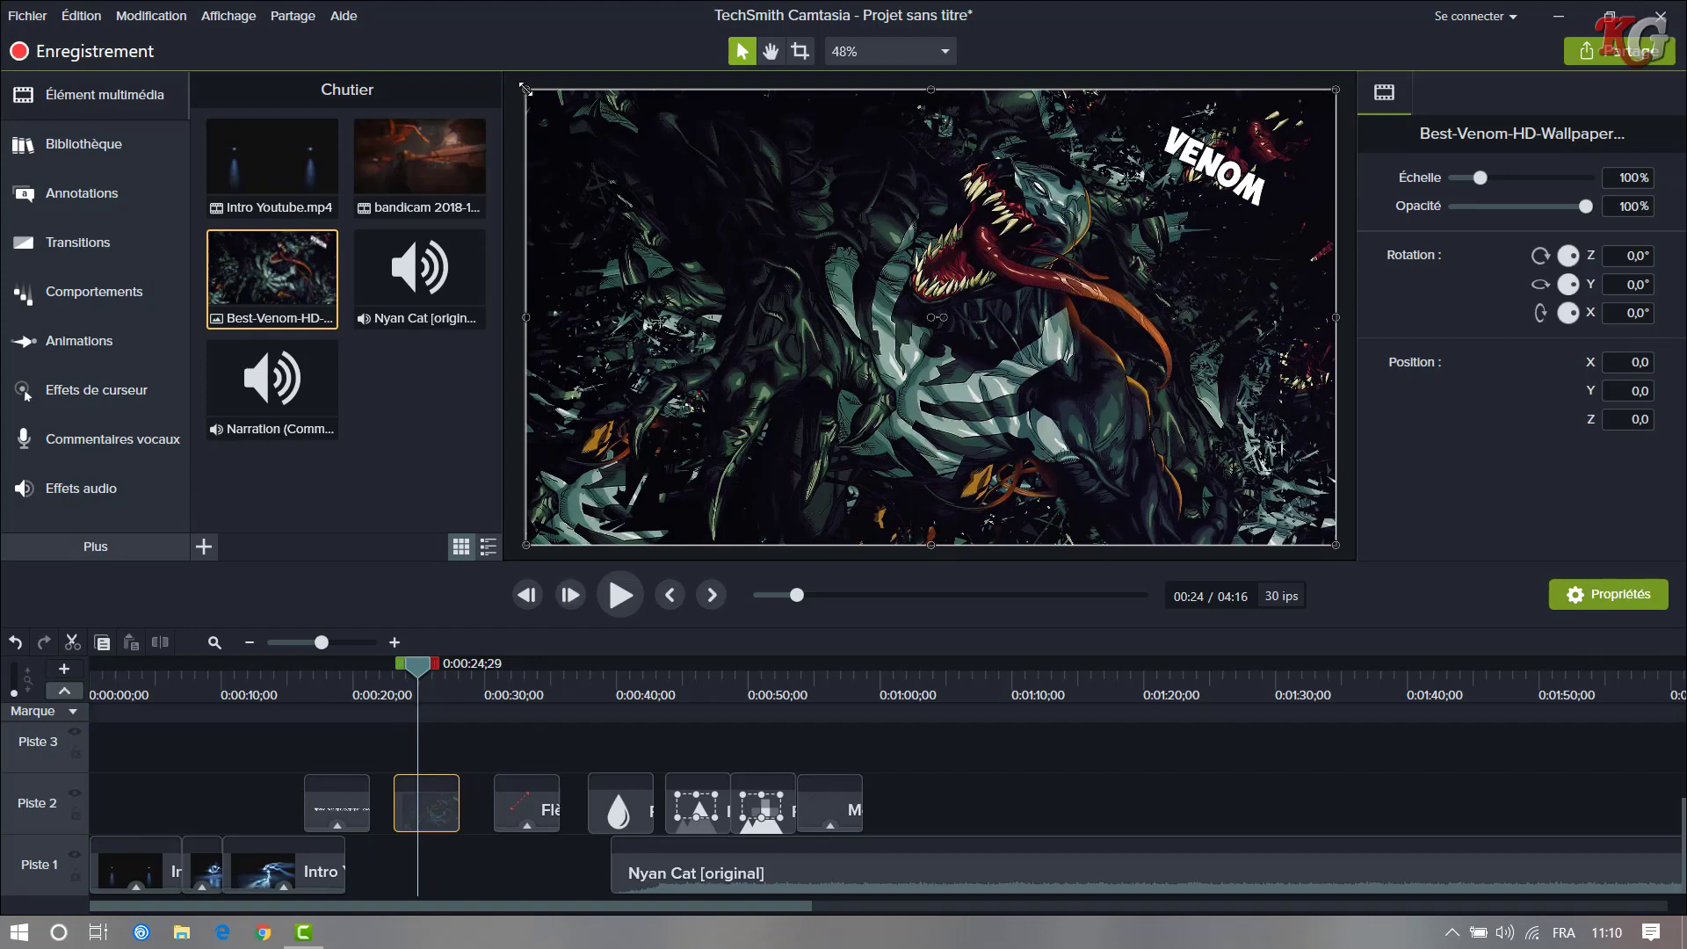
mouse_move(525, 90)
left_mouse_down()
mouse_move(1115, 421)
mouse_move(678, 170)
mouse_move(629, 232)
mouse_move(727, 377)
mouse_move(688, 251)
mouse_move(772, 226)
mouse_move(876, 286)
mouse_move(582, 119)
mouse_move(815, 279)
mouse_move(761, 263)
mouse_move(647, 279)
mouse_move(756, 358)
mouse_move(779, 437)
mouse_move(782, 256)
mouse_move(598, 150)
mouse_move(795, 266)
mouse_move(764, 224)
mouse_move(559, 114)
mouse_move(527, 115)
left_mouse_up()
left_click(510, 429)
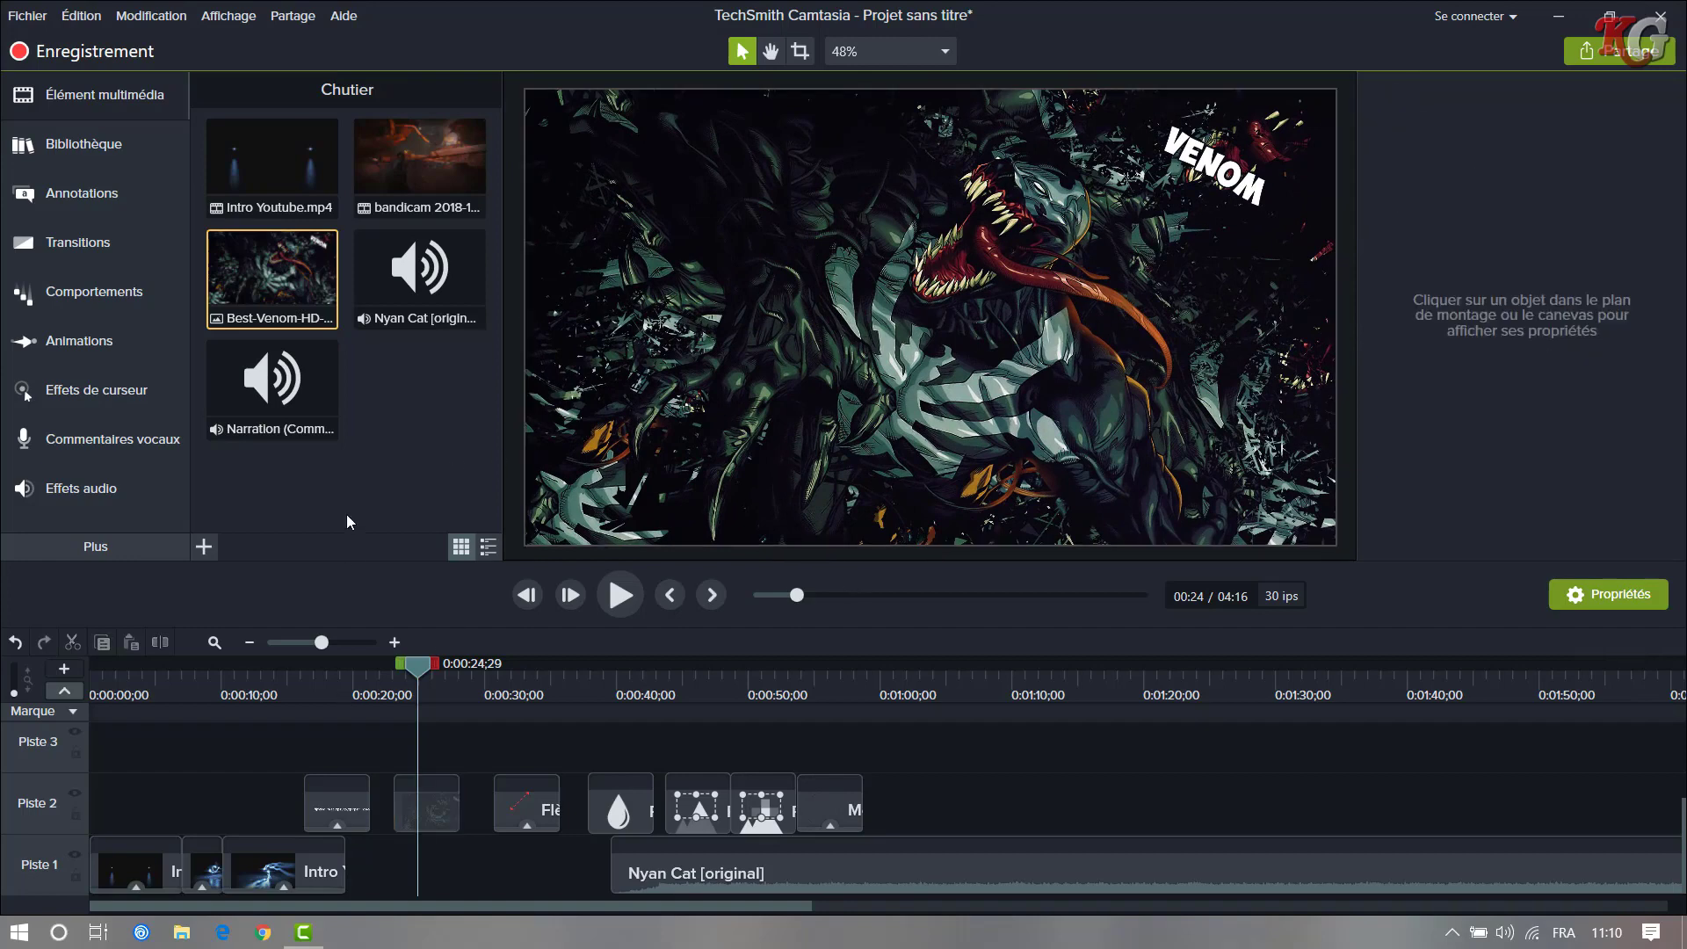
left_click(889, 284)
left_click_drag(889, 284, 945, 290)
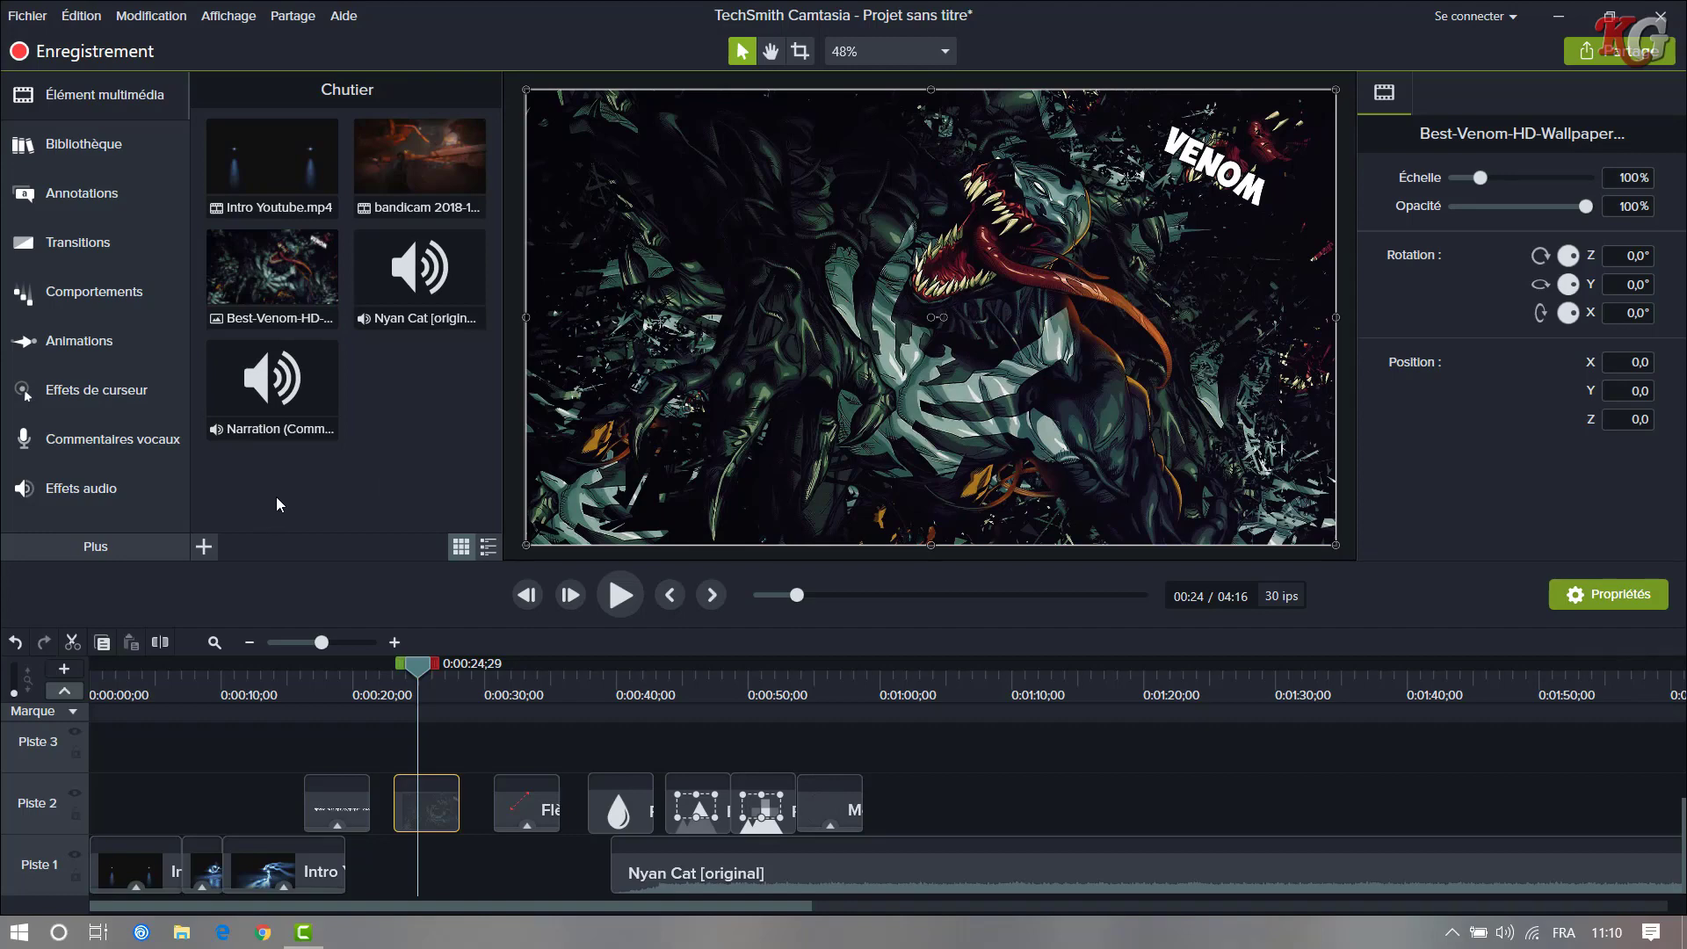
- Review the Zoom/Panoramique options and the animation presets available for the Best-Venom-HD-Wallpaper image
left_click(92, 343)
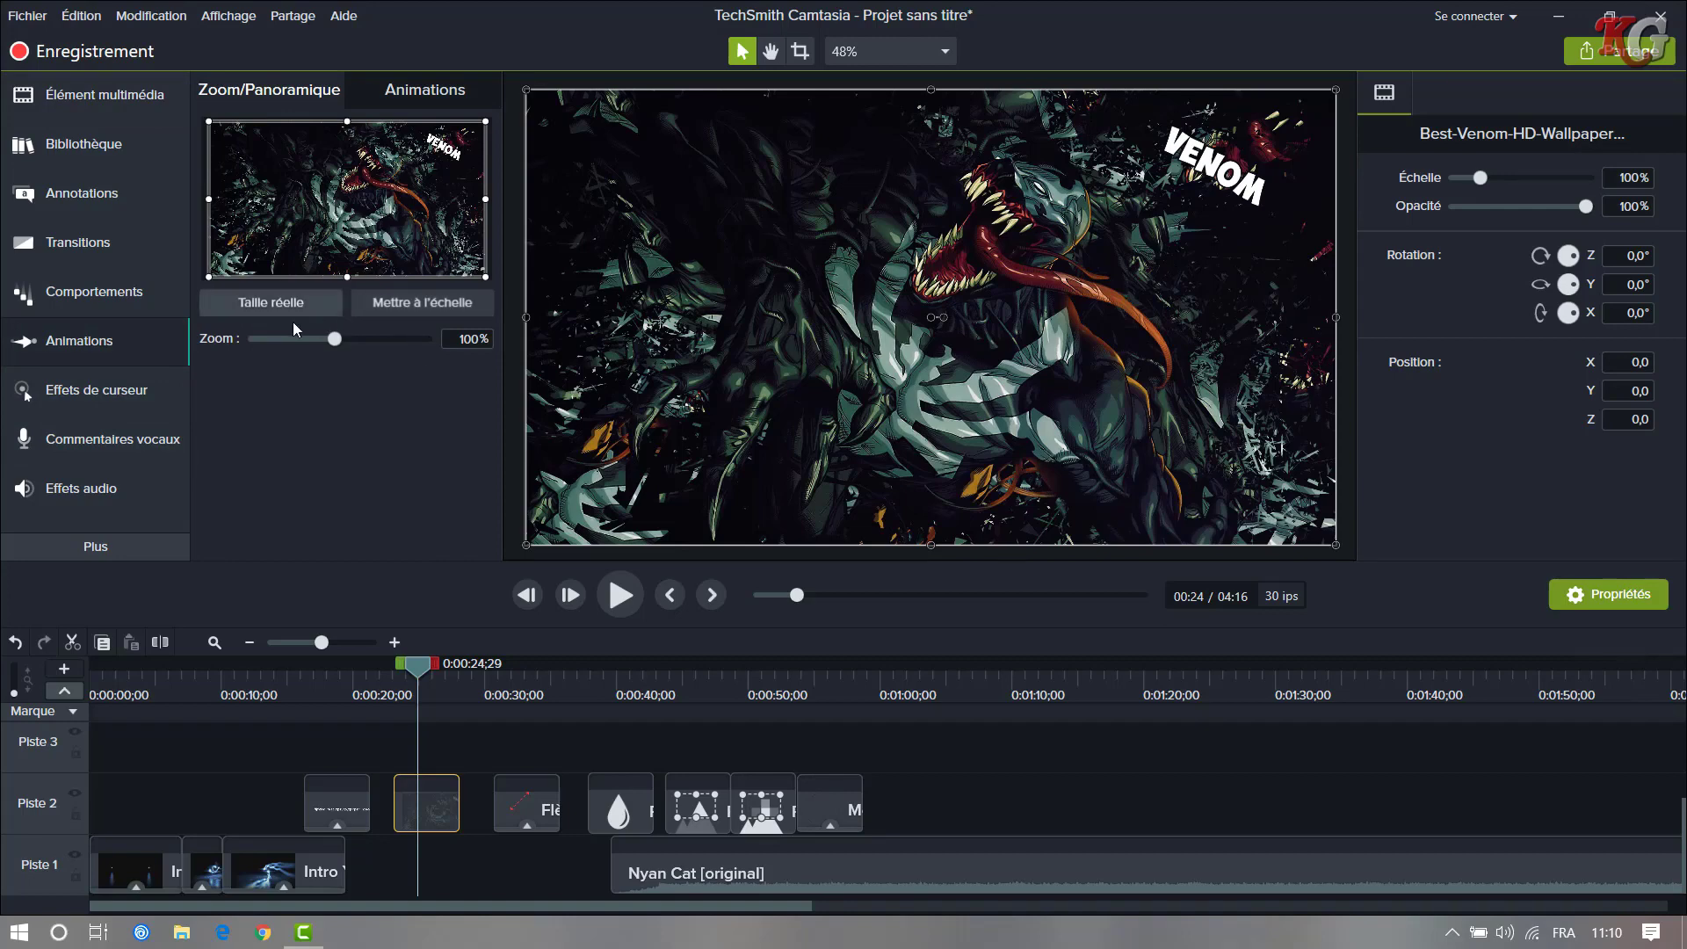
left_click(388, 85)
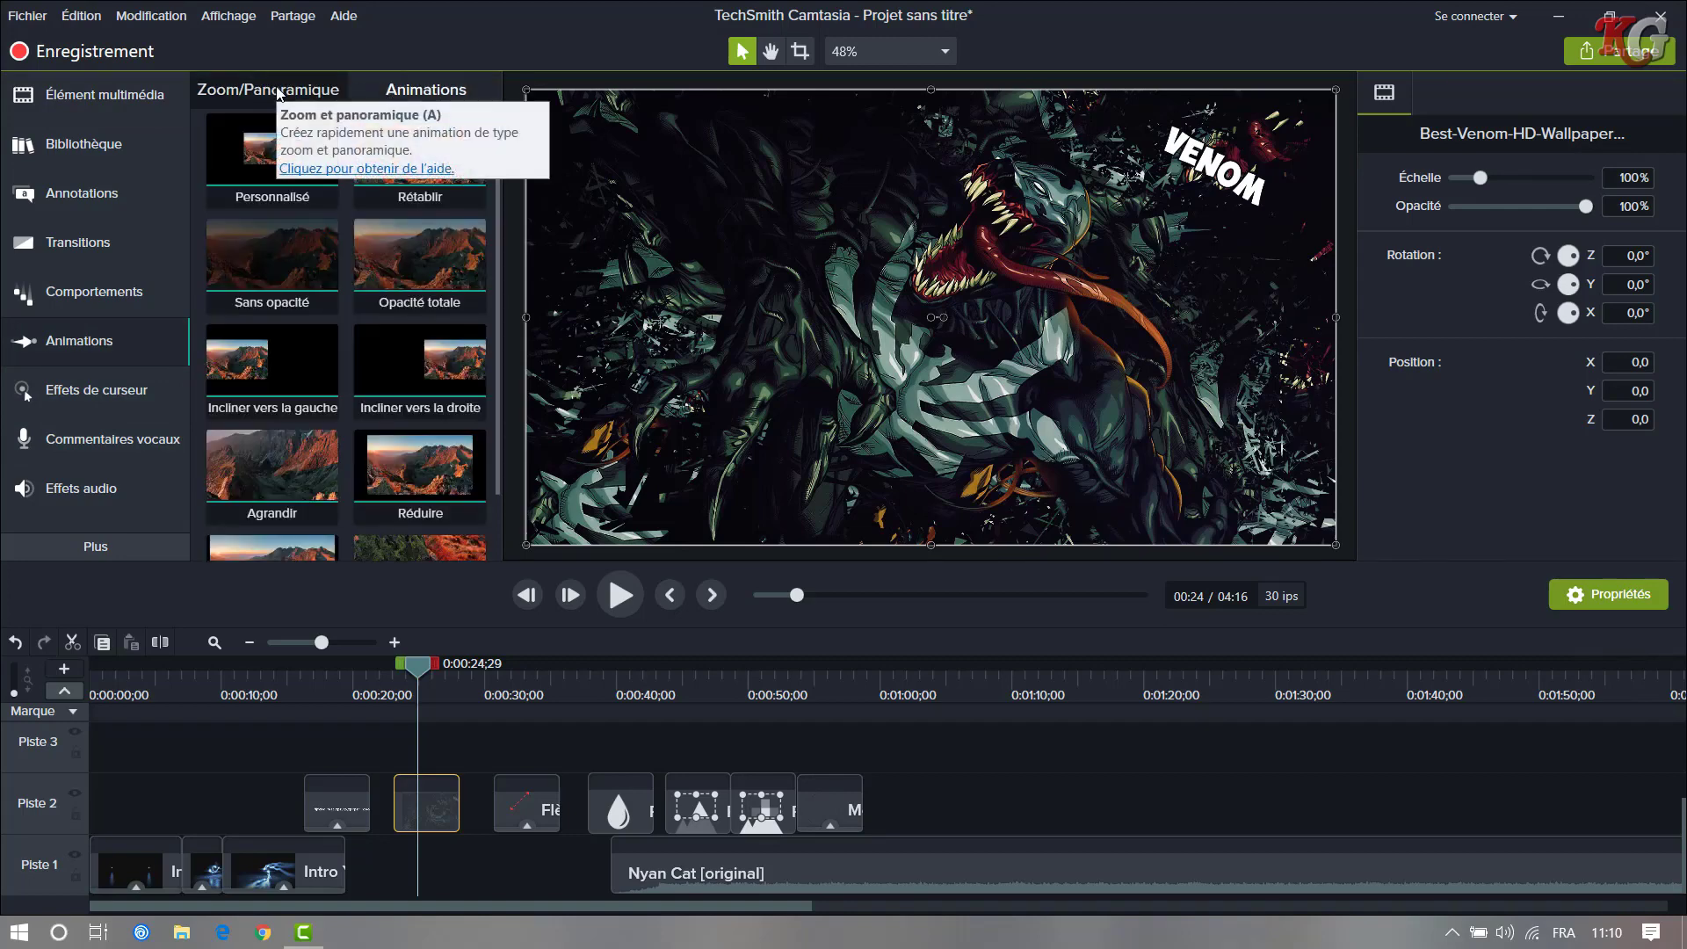
left_click(281, 88)
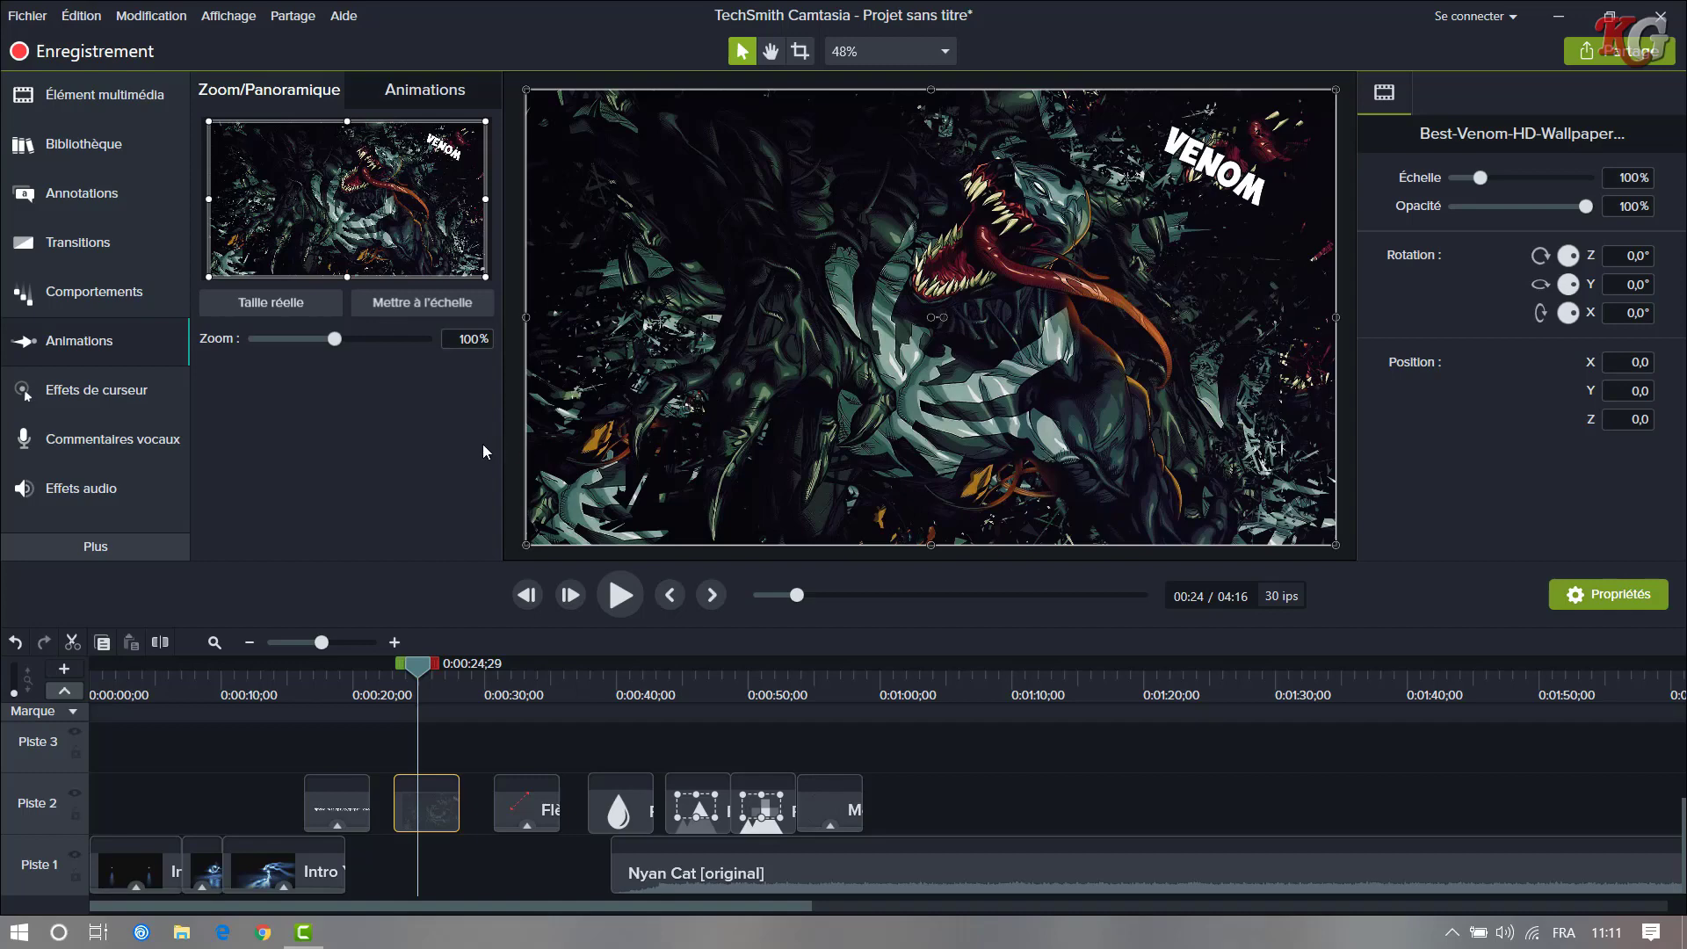
left_click(508, 462)
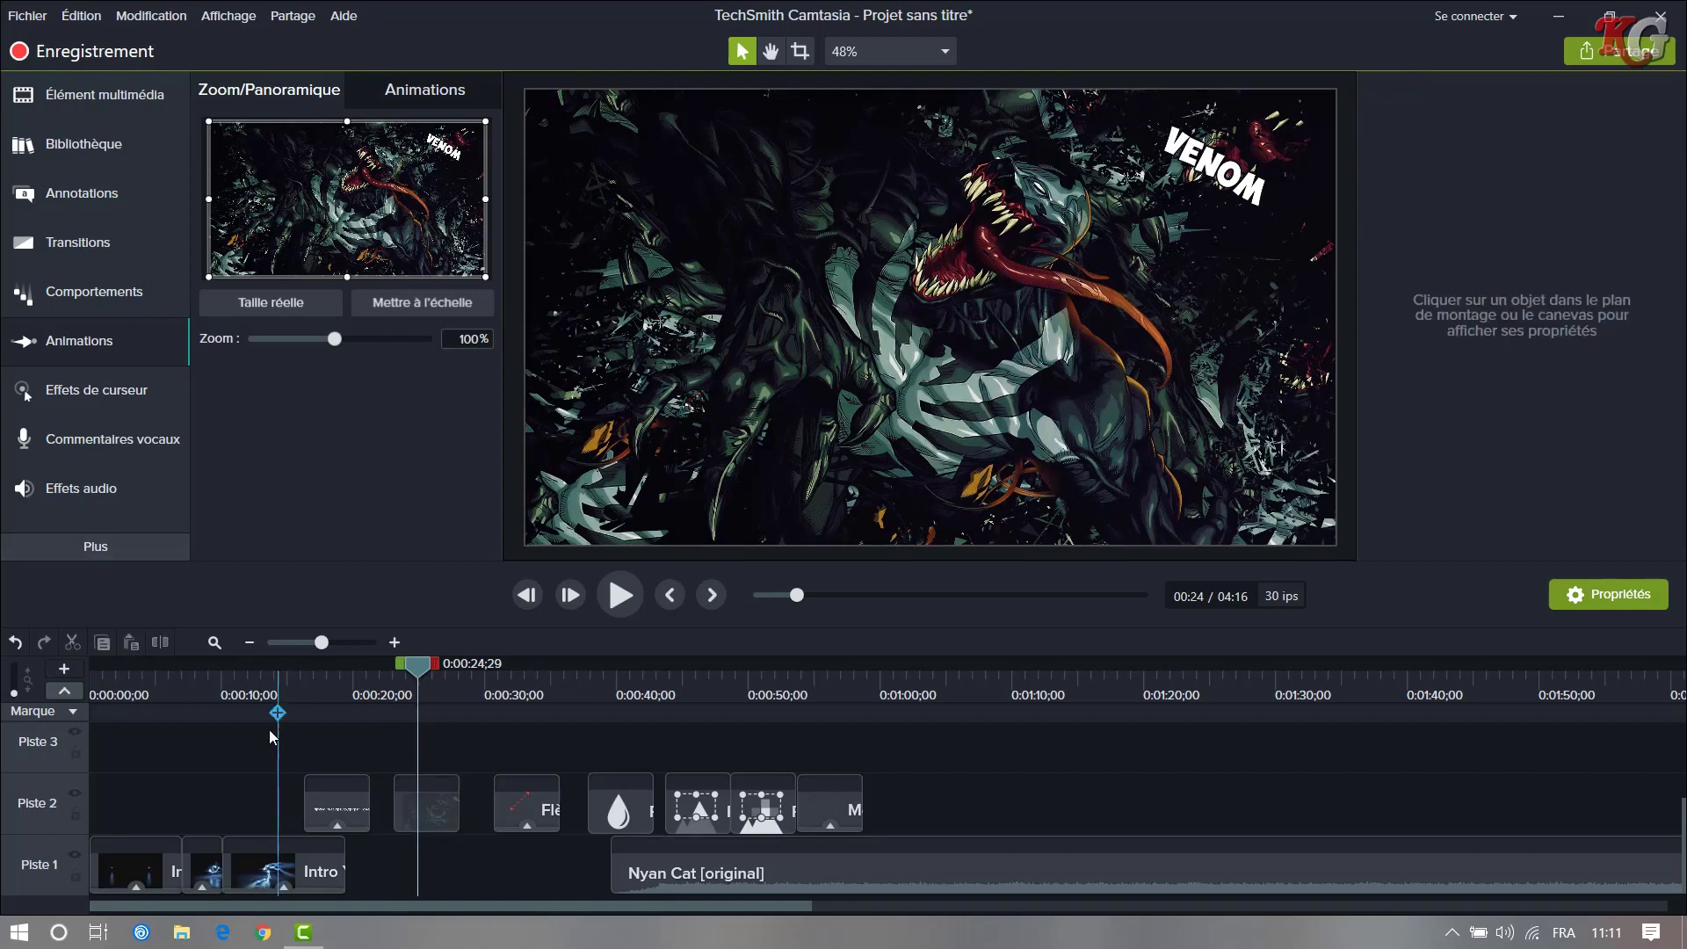
- Show the additional tool categories Effets visuels, Interactivité and Sous-titres
left_click(98, 543)
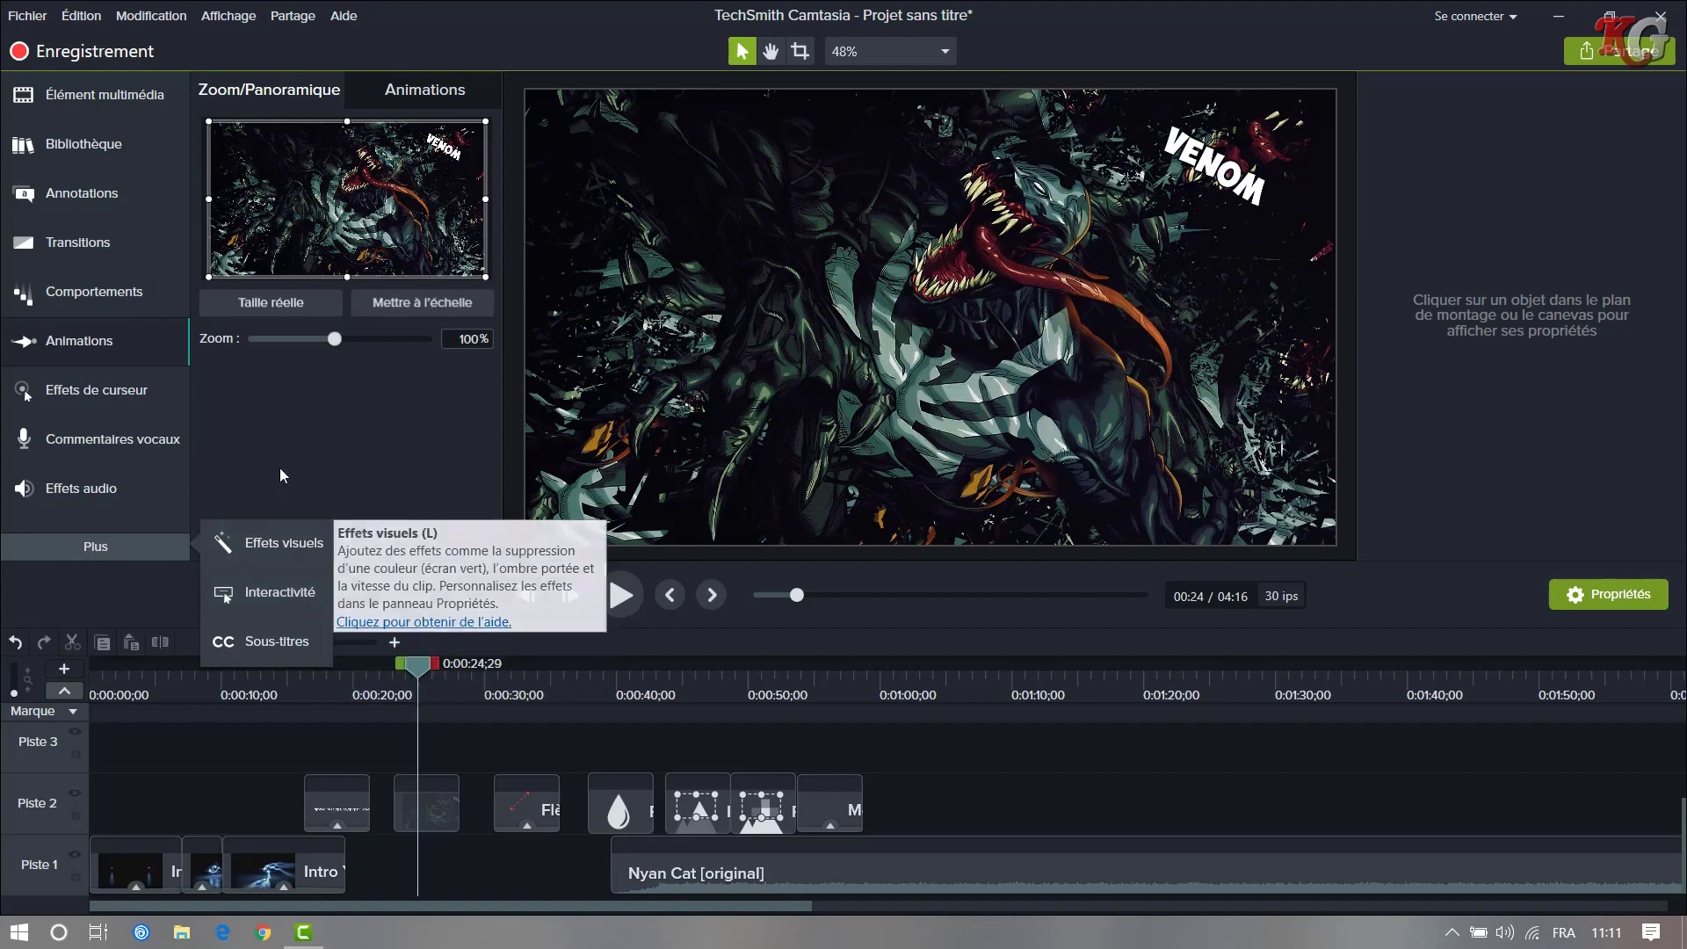
left_click(252, 485)
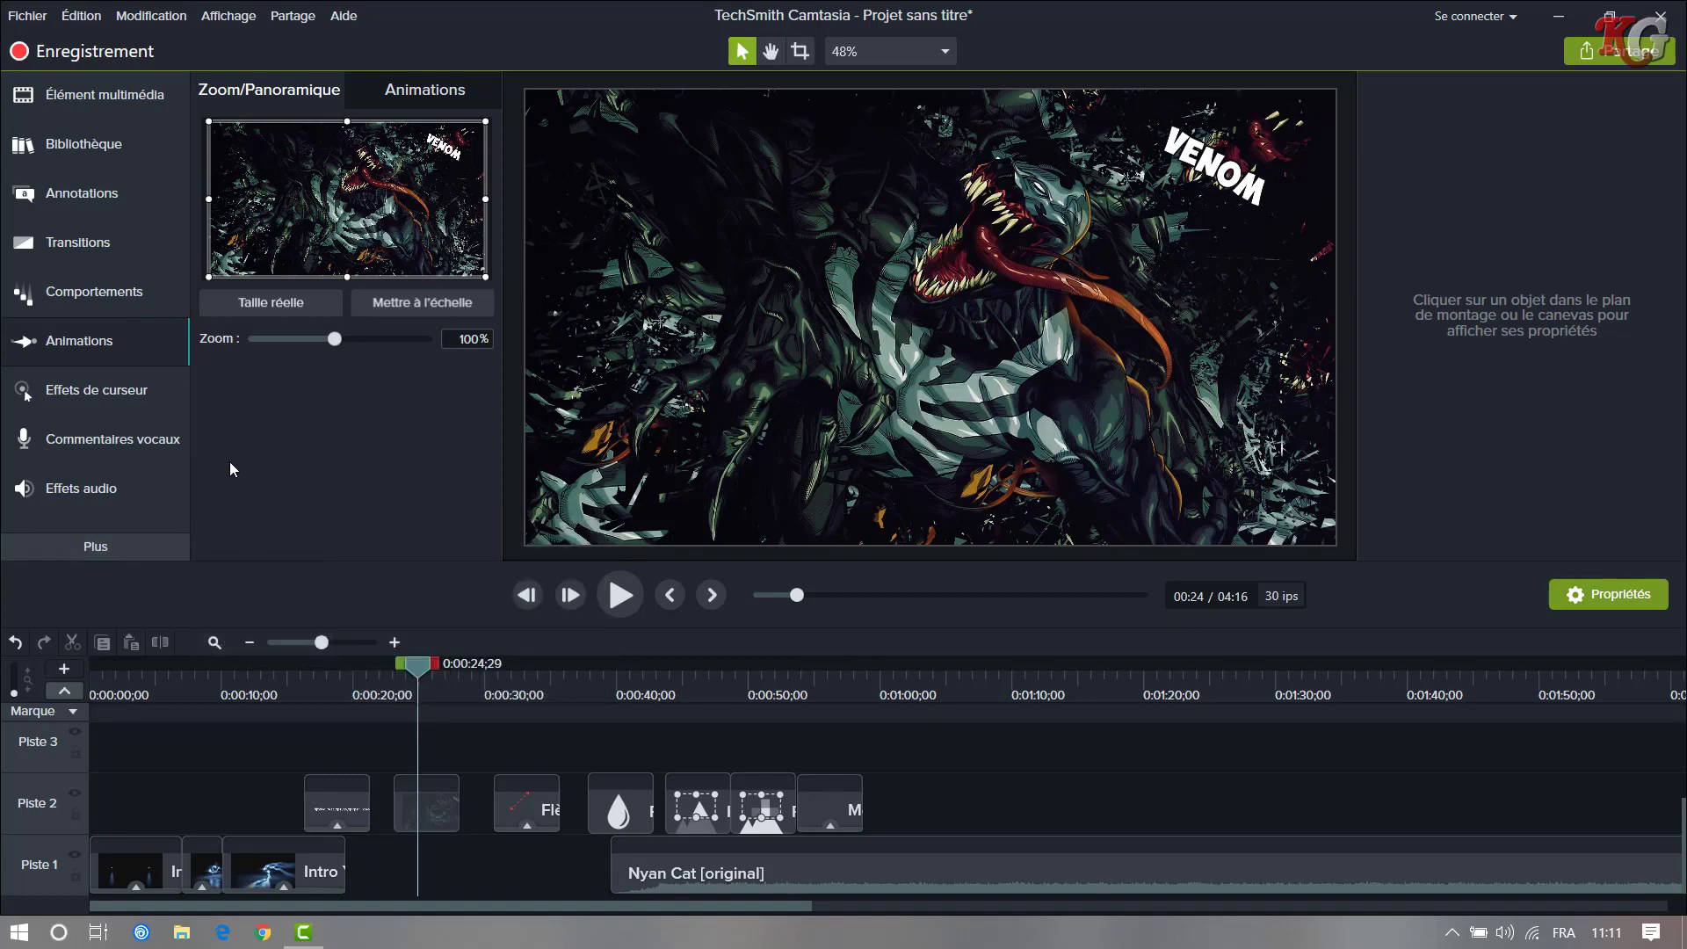
left_click(140, 540)
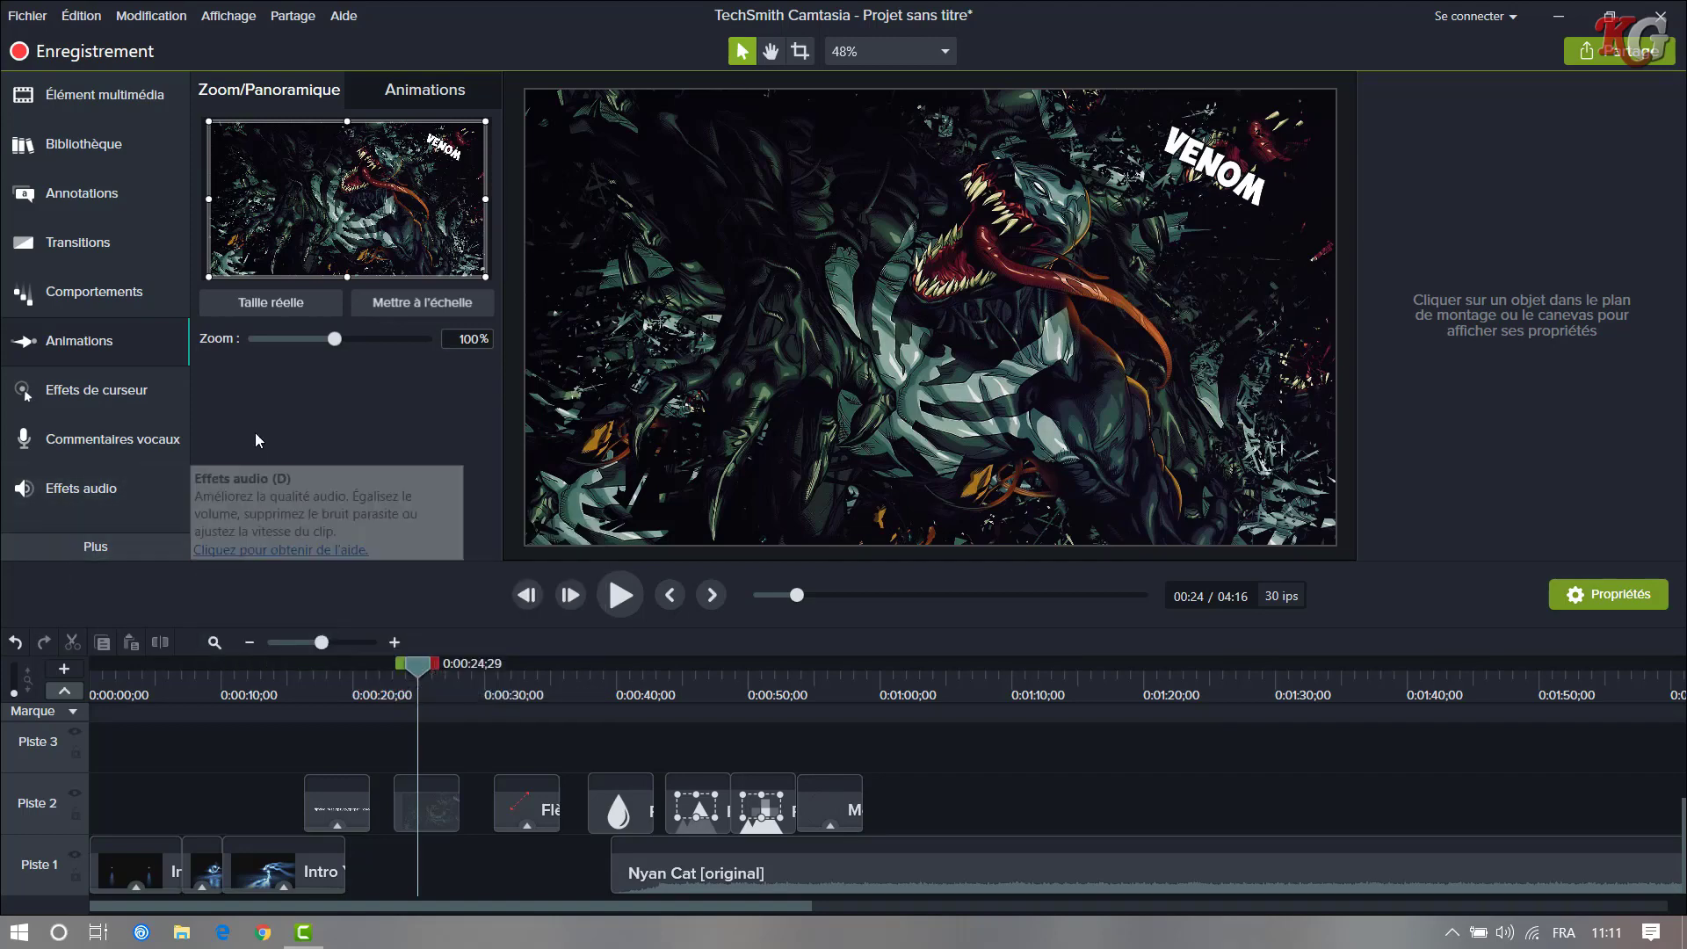
left_click(88, 545)
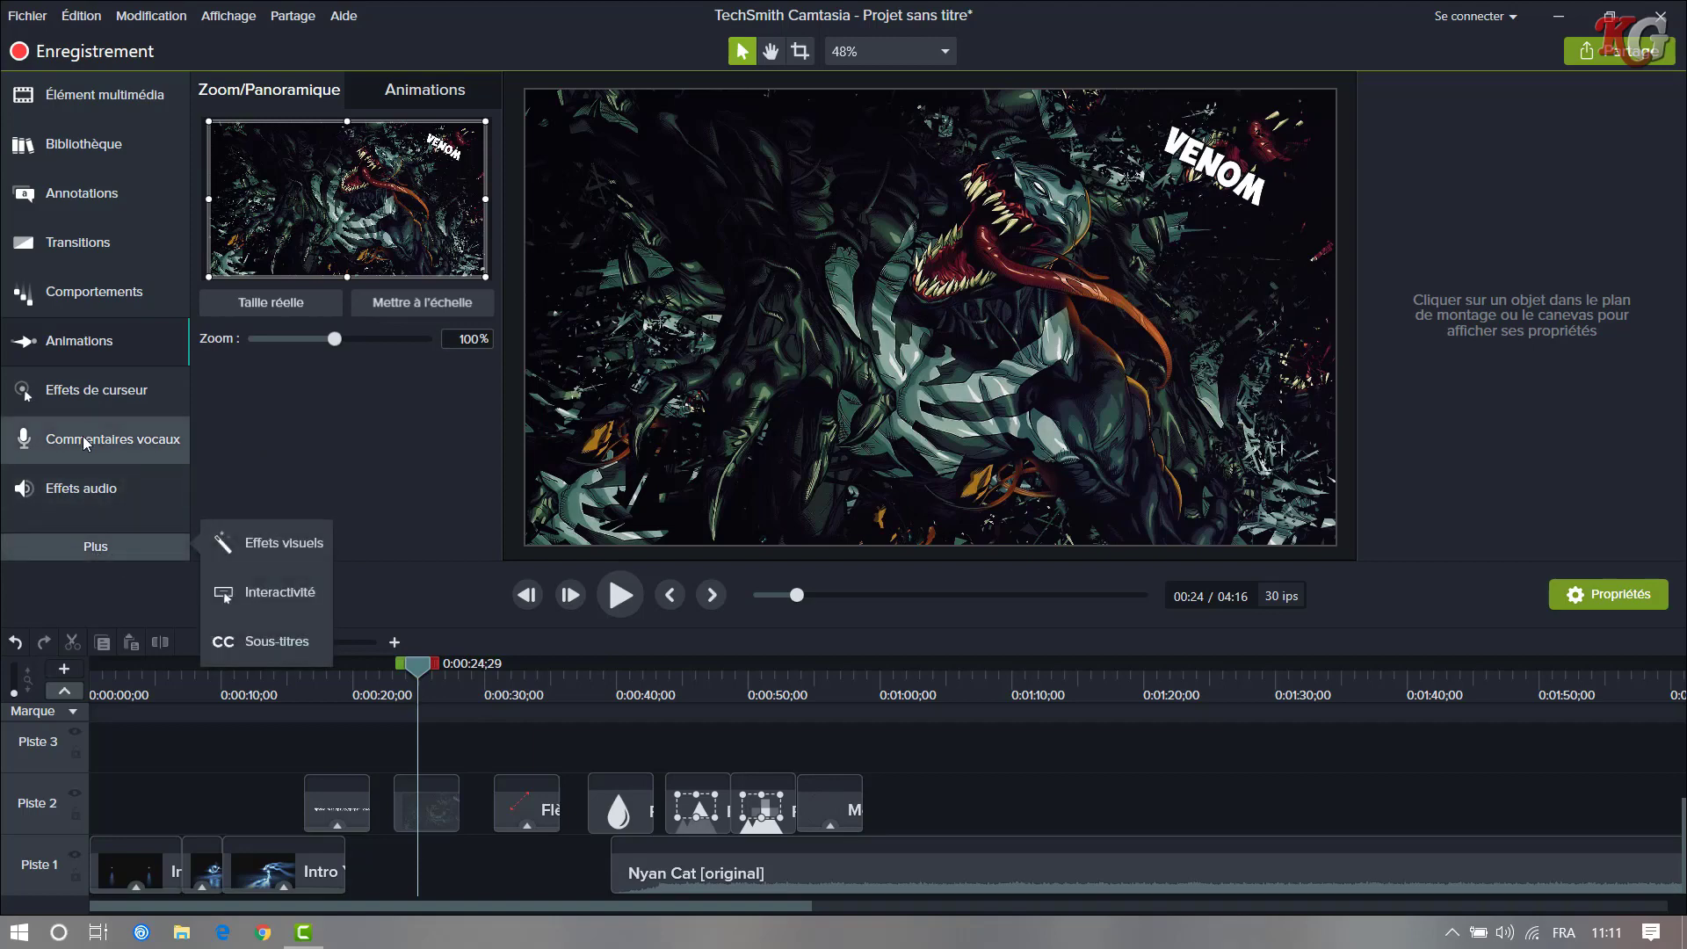